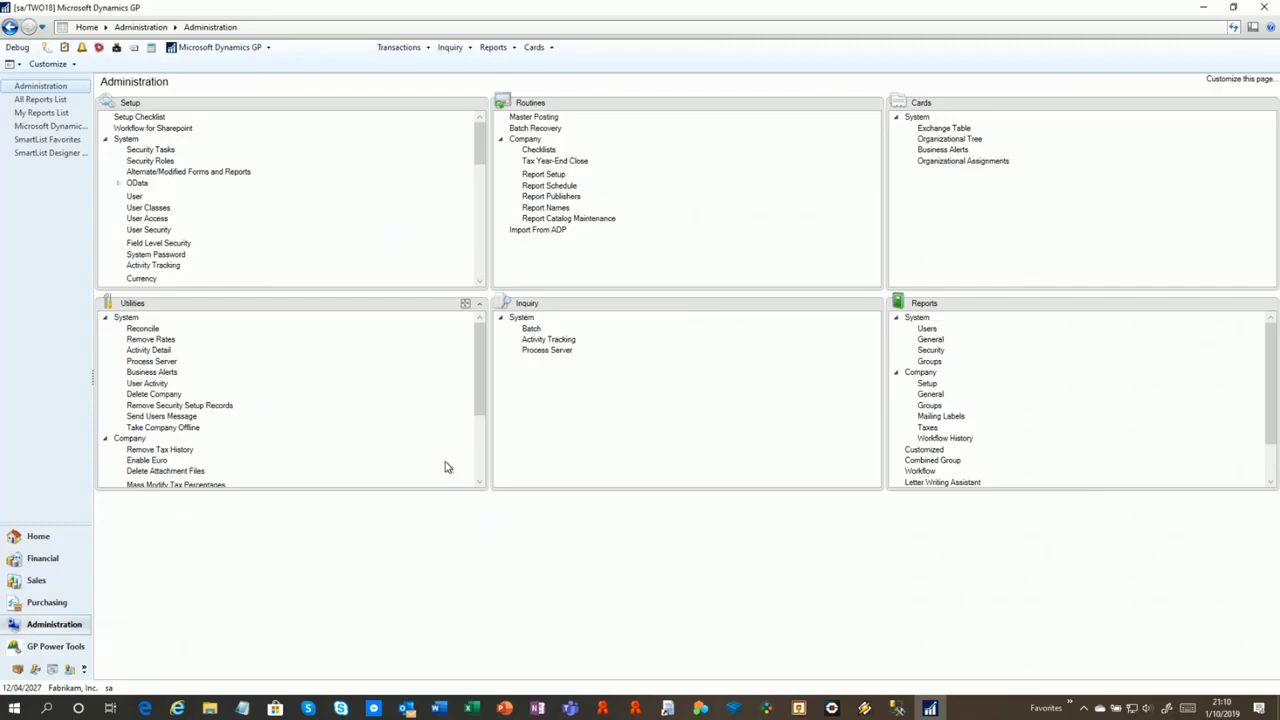
Open Customer Maintenance from the Sales area and load the first customer record
left_click(48, 582)
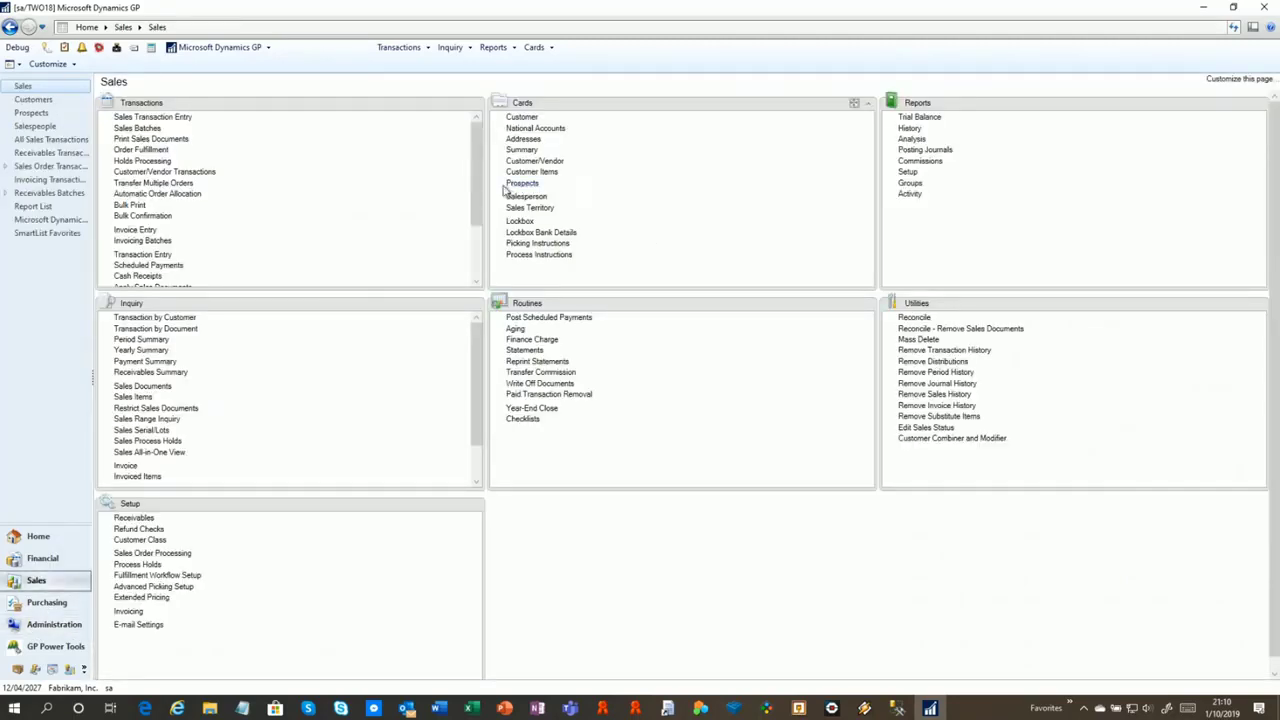
left_click(522, 119)
left_click(603, 390)
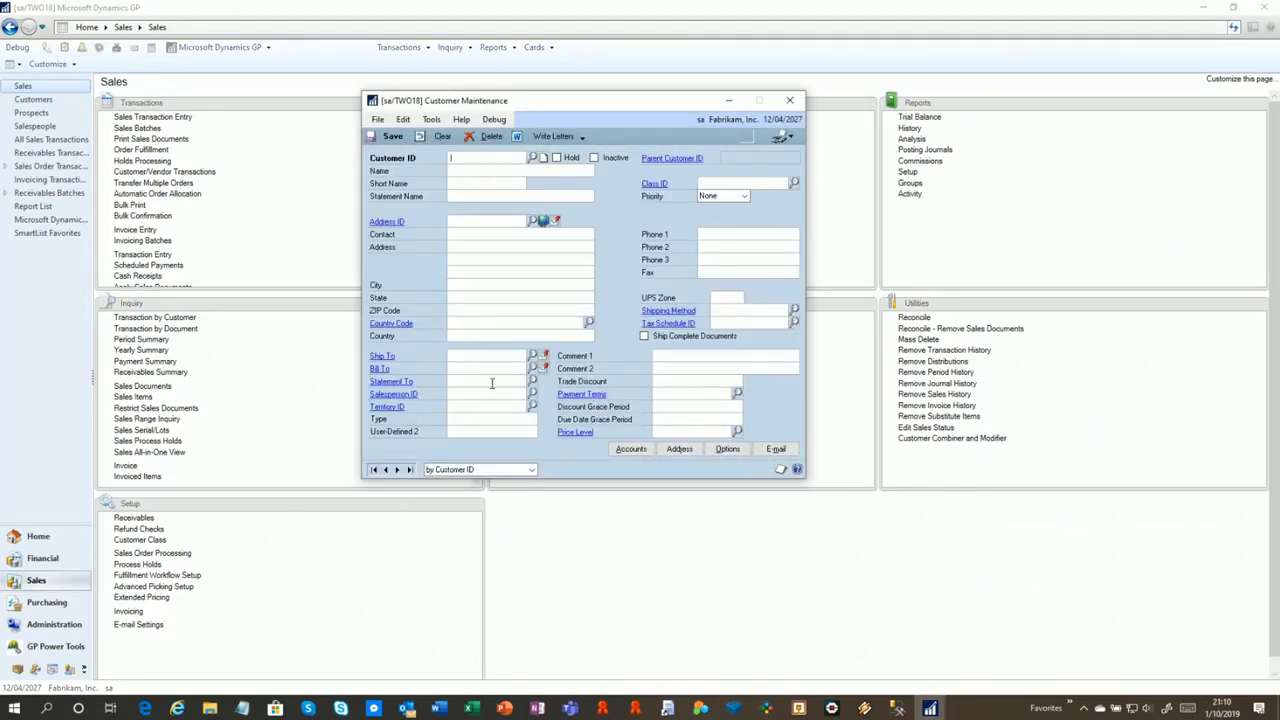
left_click(374, 469)
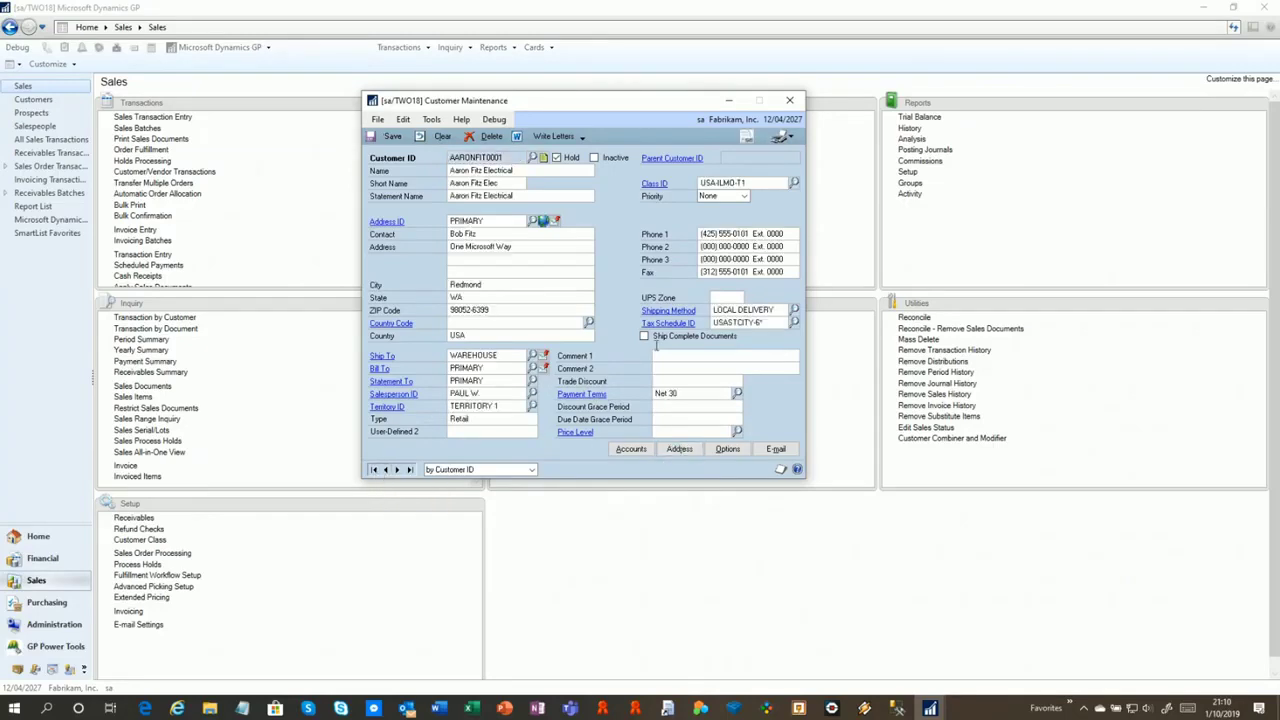
Open the customer ID lookup, the customer's posting accounts and its e-mail options
left_click(532, 157)
left_click(614, 108)
left_click(631, 448)
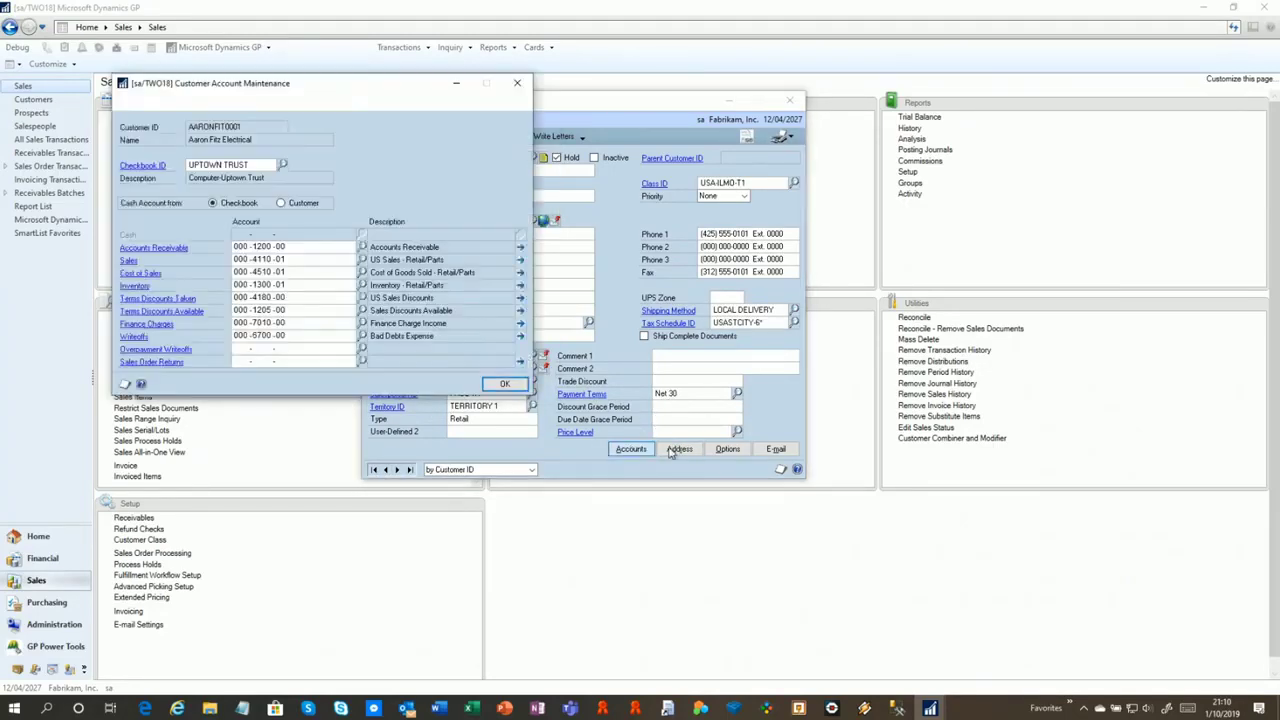
left_click(679, 448)
left_click(776, 449)
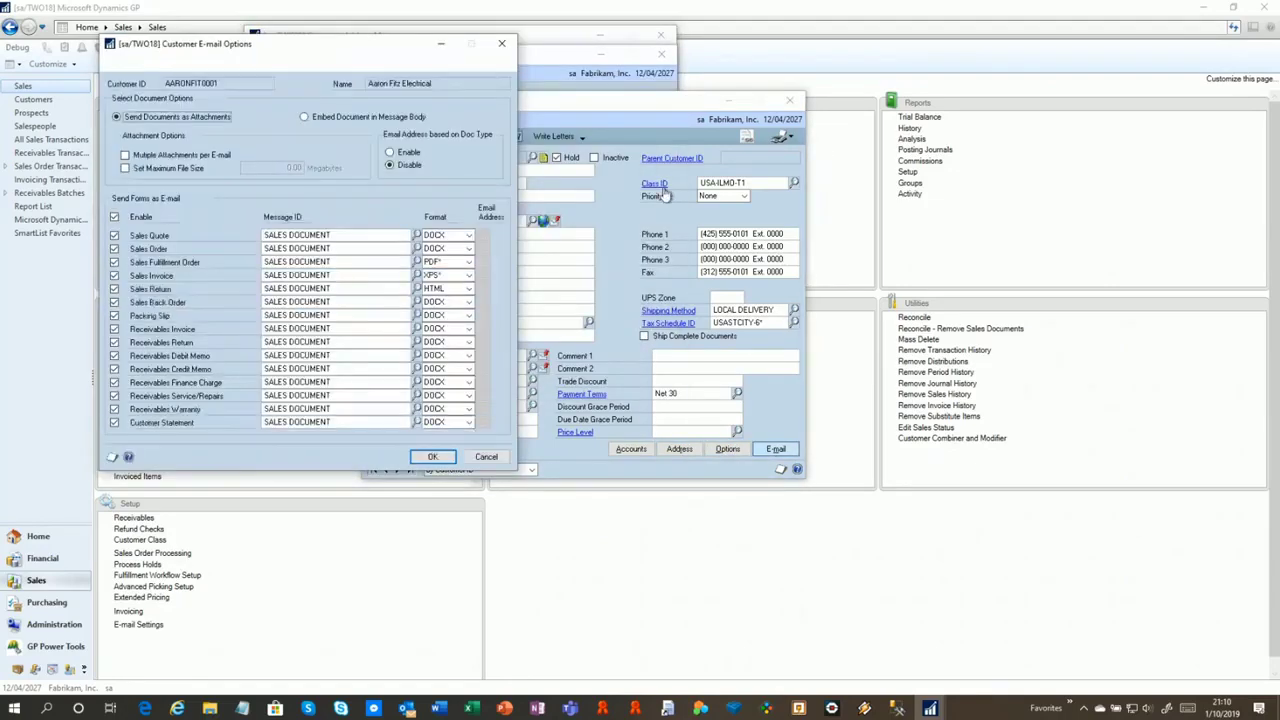
left_click(795, 184)
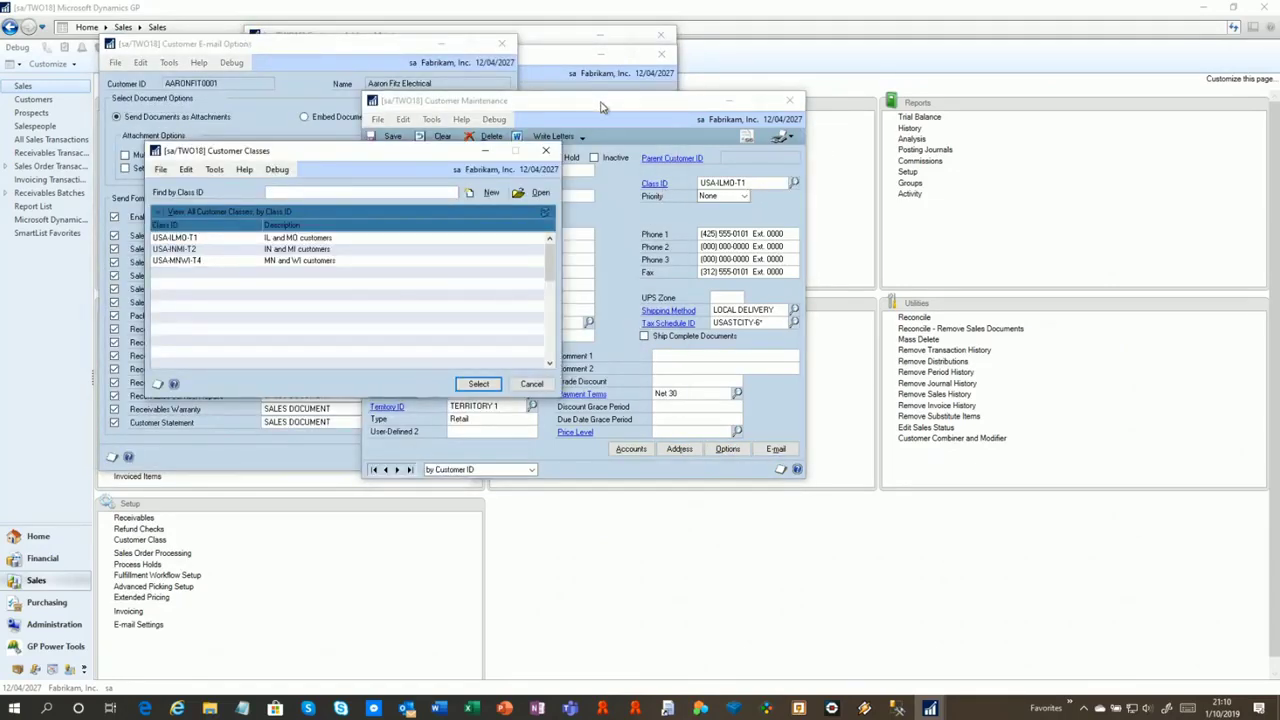
Open the Customer Classes lookup and the Class Setup for USA-ILMO-T1
left_click(603, 105)
left_click(654, 185)
left_click(580, 104)
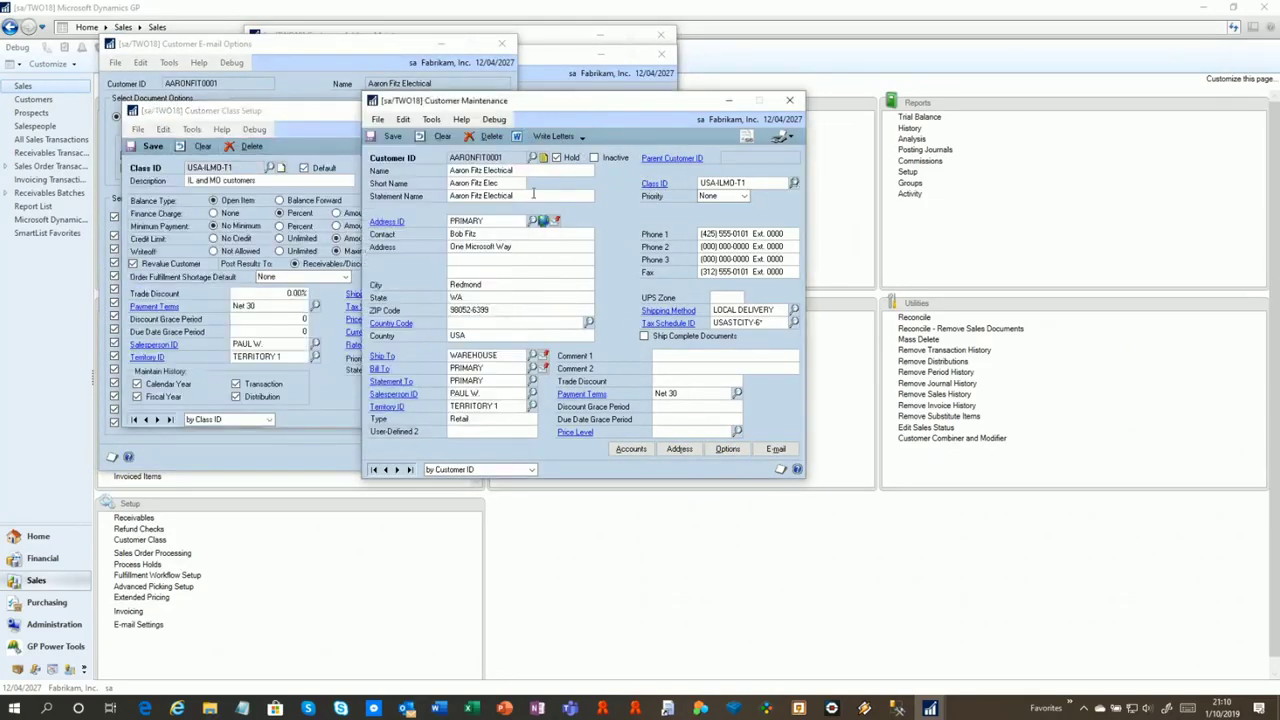
Open the customer's Address Maintenance, its addresses lookup, and the Customers and Prospects lookup
left_click(398, 222)
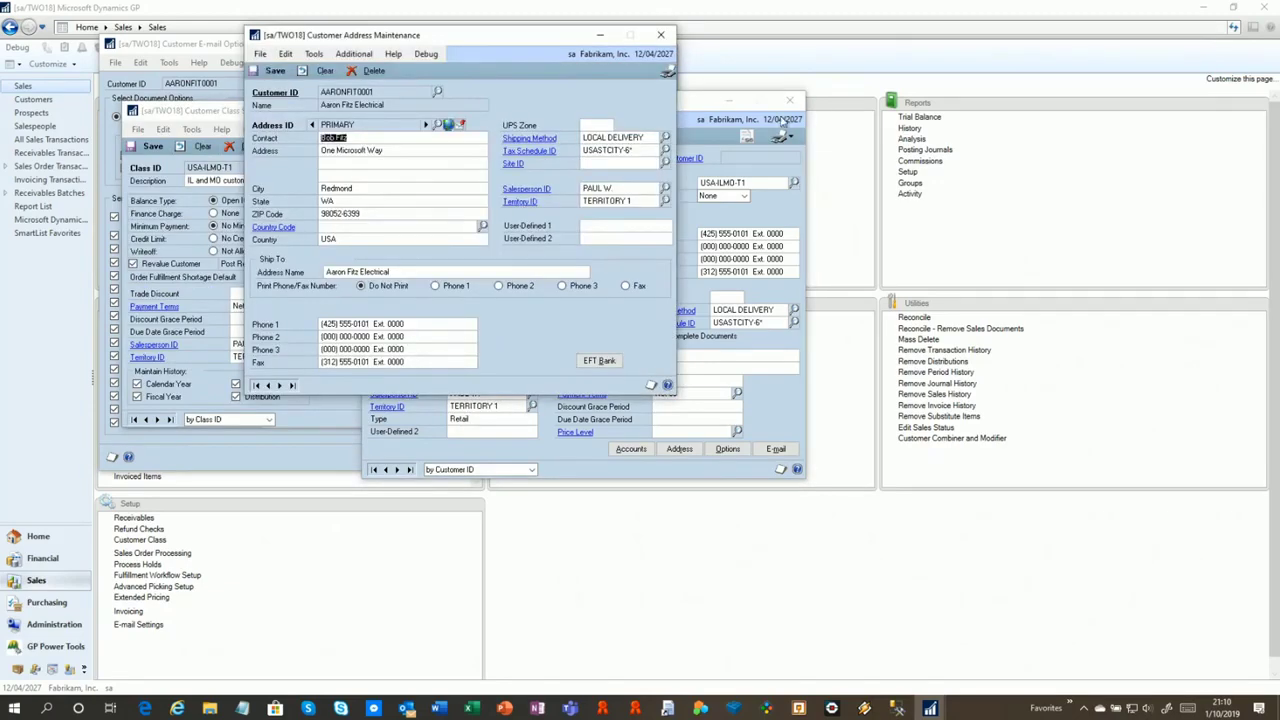
left_click(699, 113)
left_click(535, 220)
left_click(571, 160)
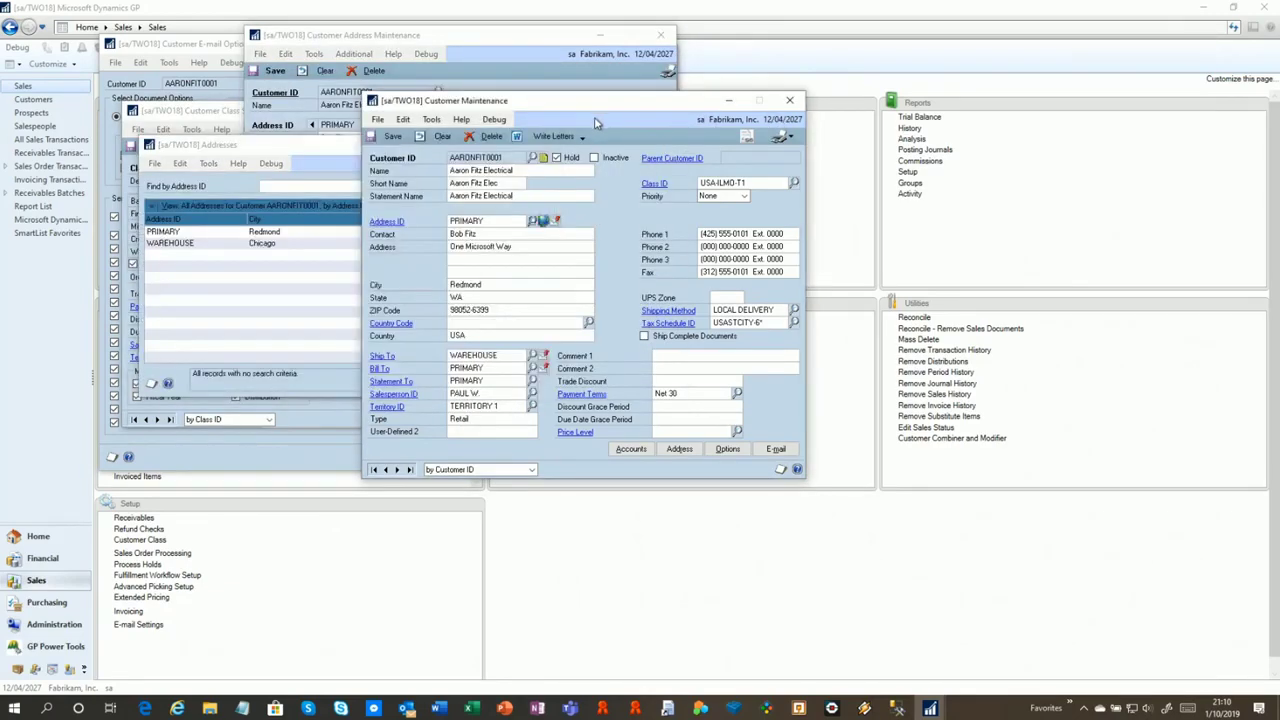
left_click(533, 158)
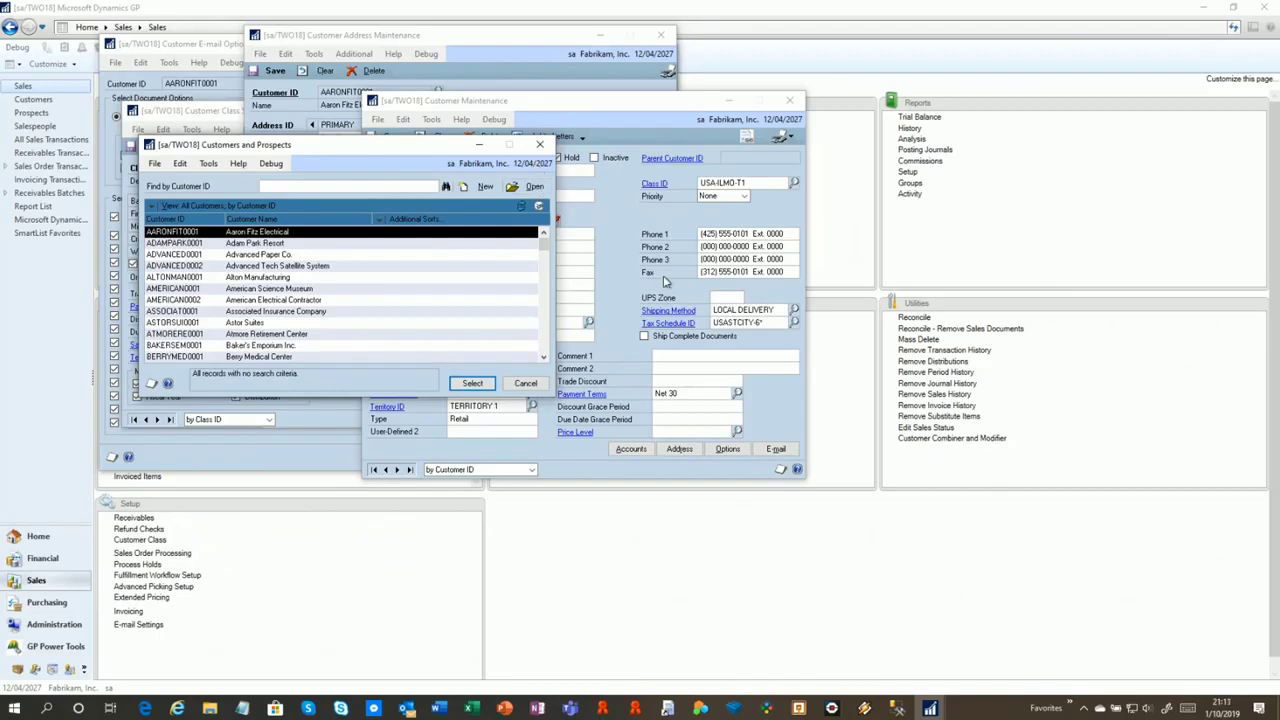
left_click(622, 280)
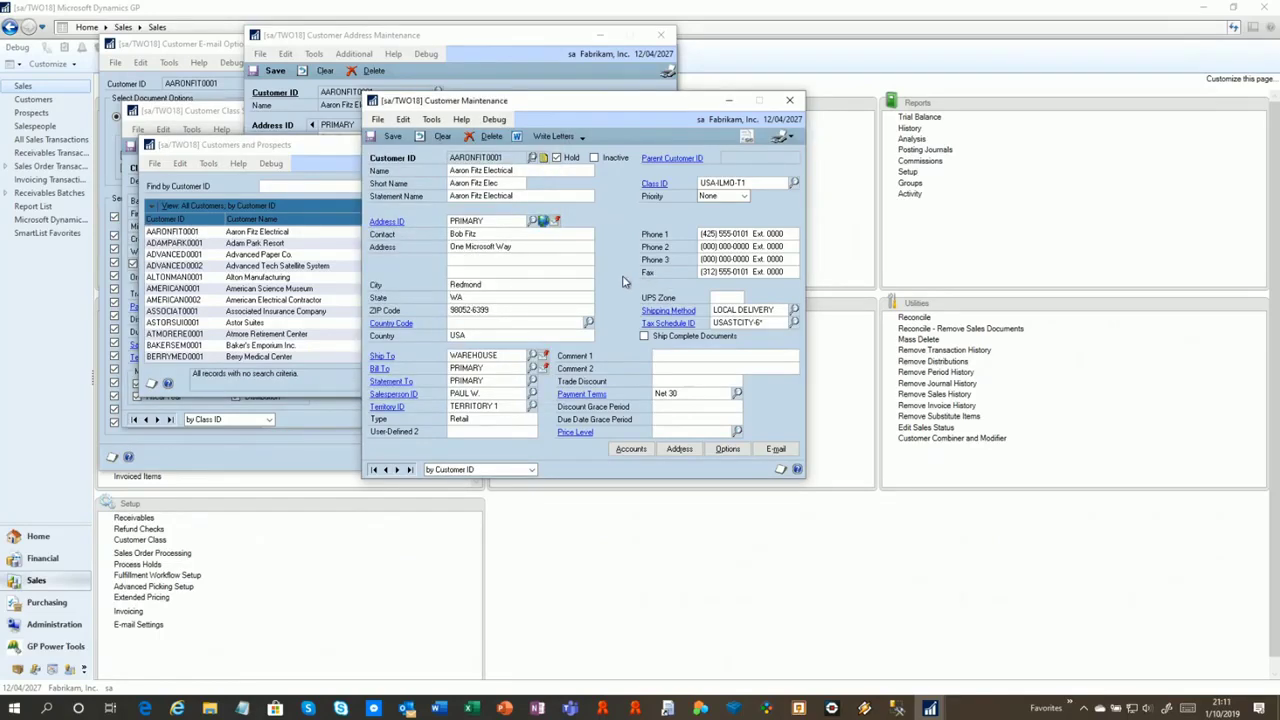
left_click(432, 120)
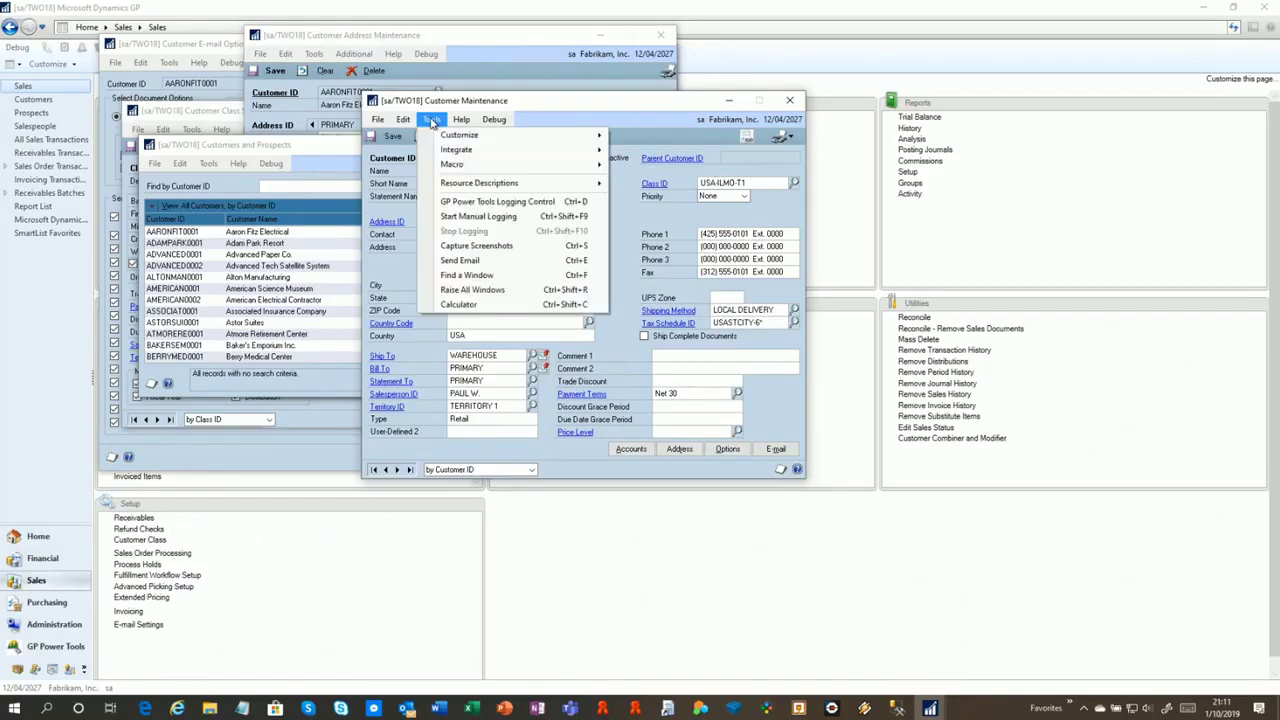
Capture screenshots of every open GP window and e-mail them with the system summary
left_click(510, 246)
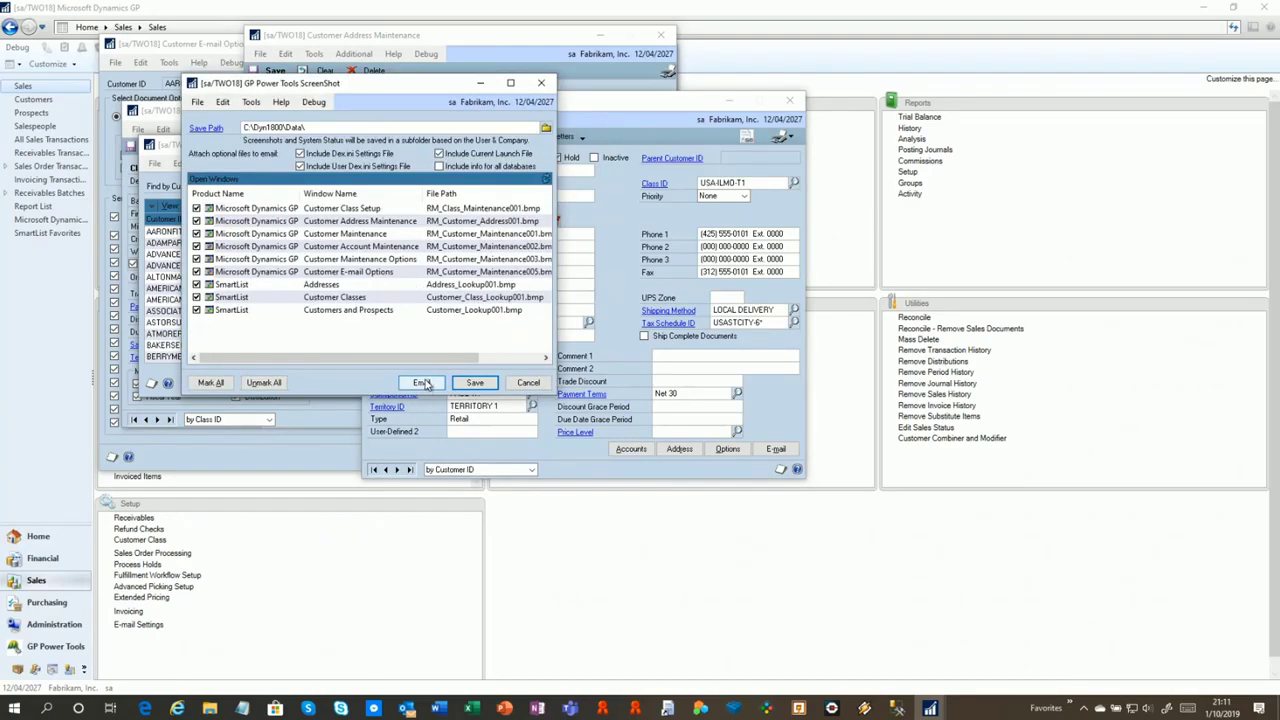
left_click(422, 383)
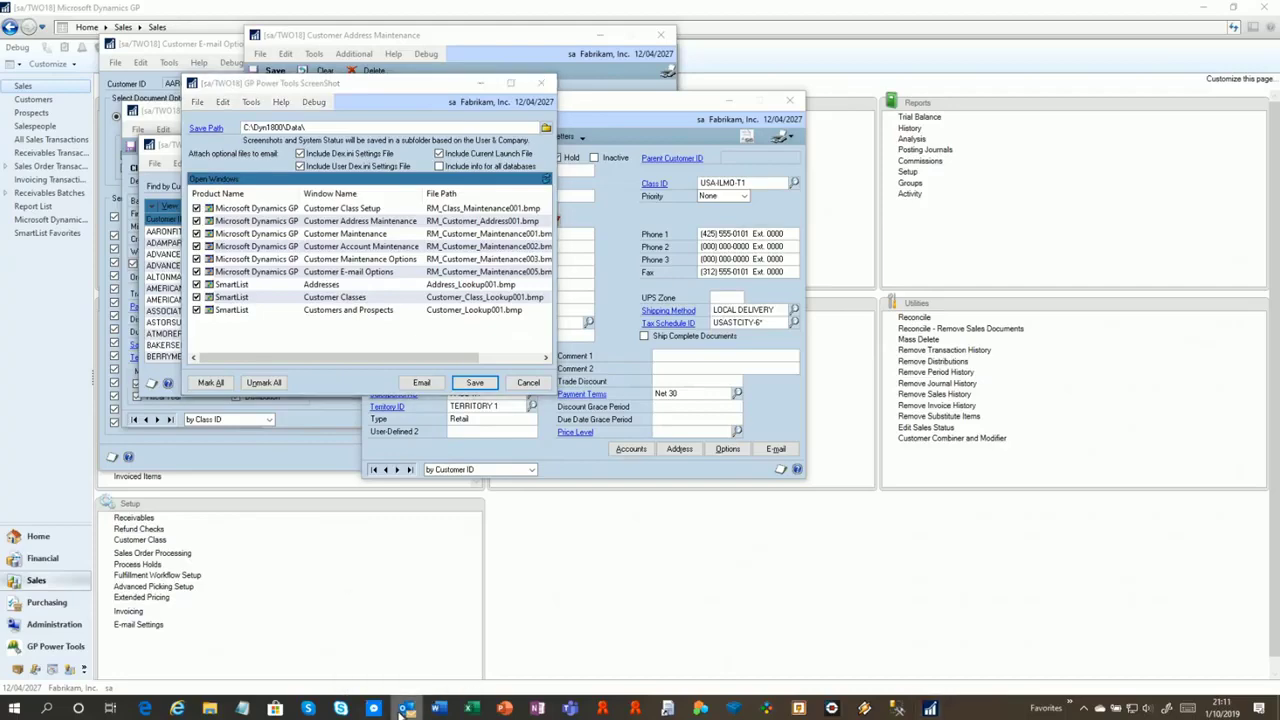
left_click(422, 383)
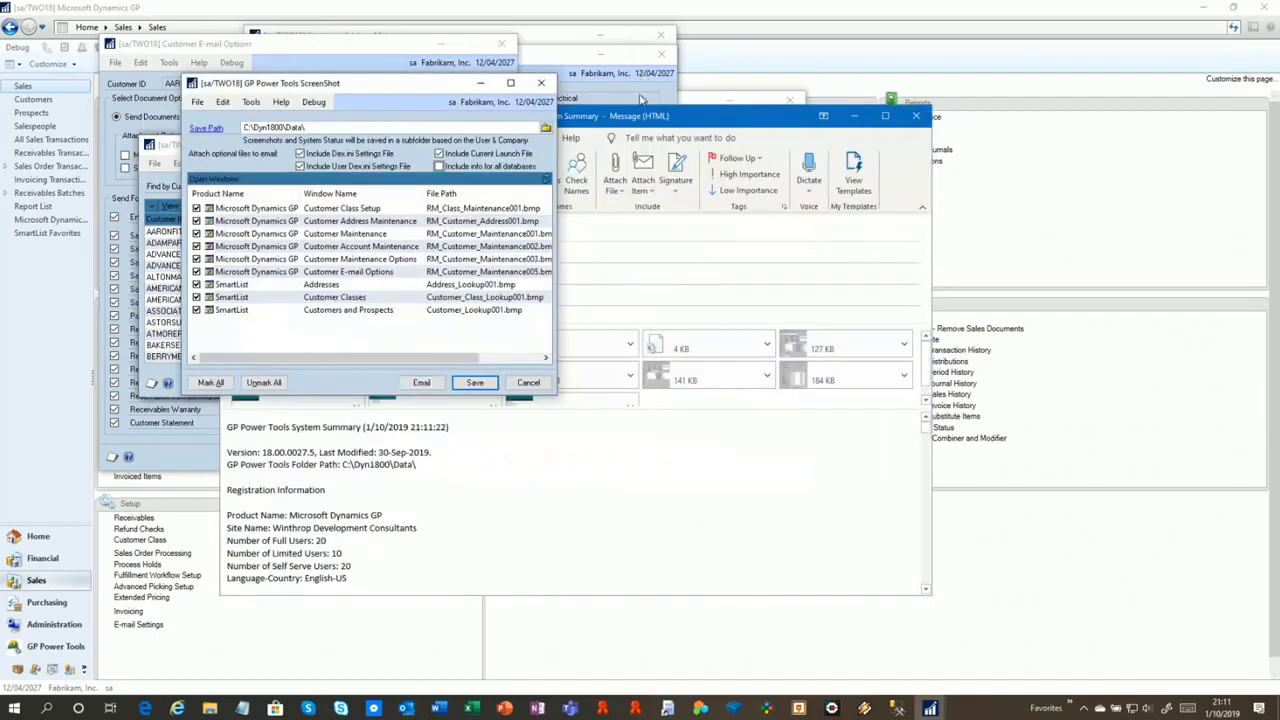
Open the 12 KB System Summary.txt attachment from the Outlook message in a maximized Notepad
left_click(648, 118)
left_click_drag(552, 118, 640, 108)
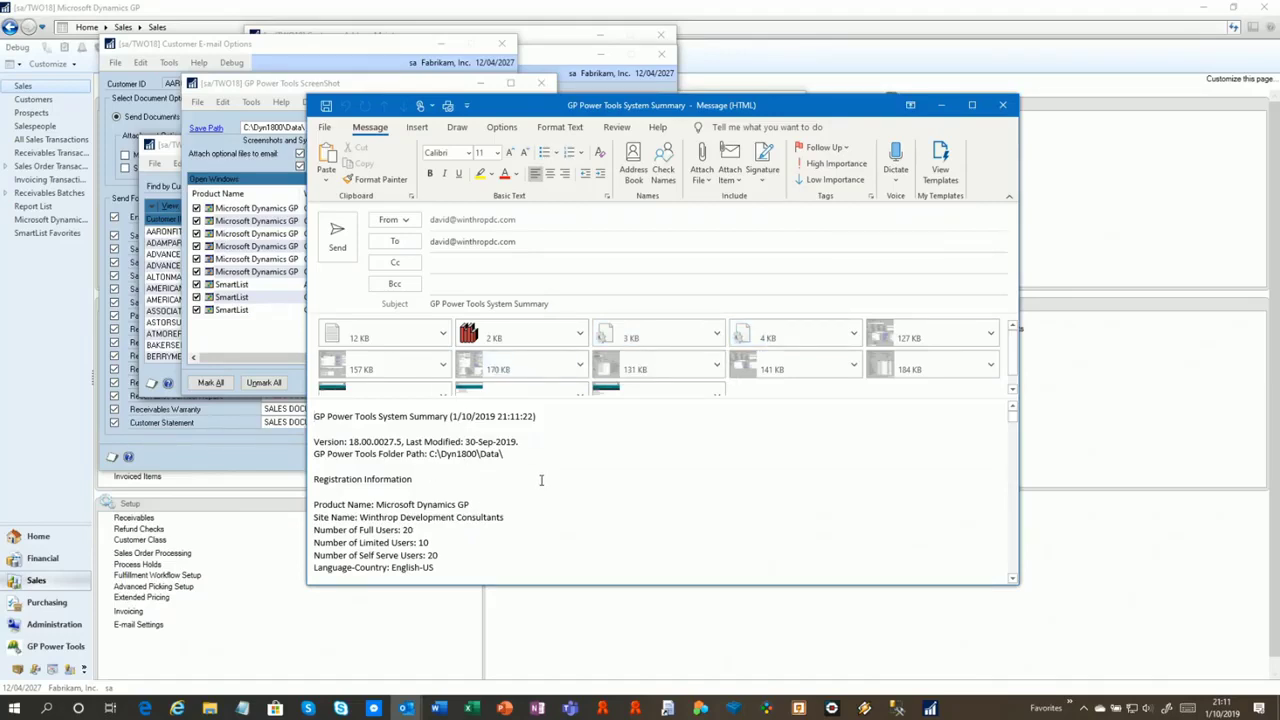
left_click(401, 335)
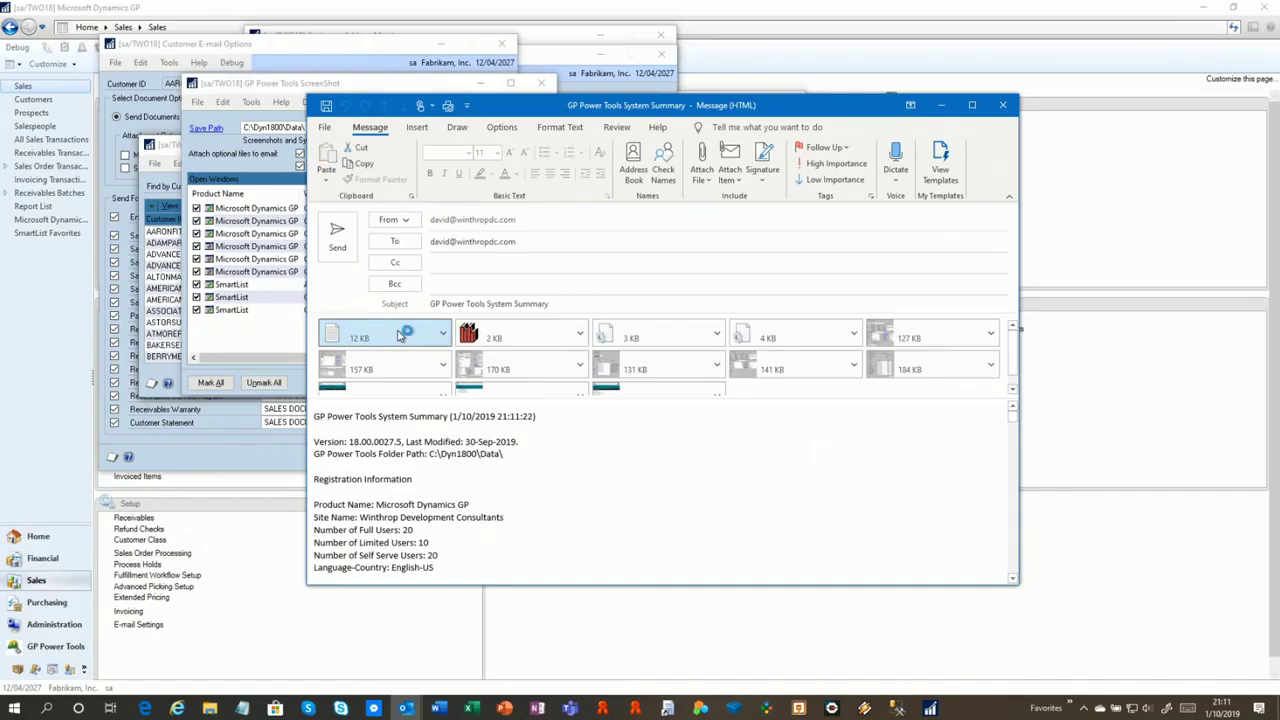
left_click_drag(524, 314, 338, 3)
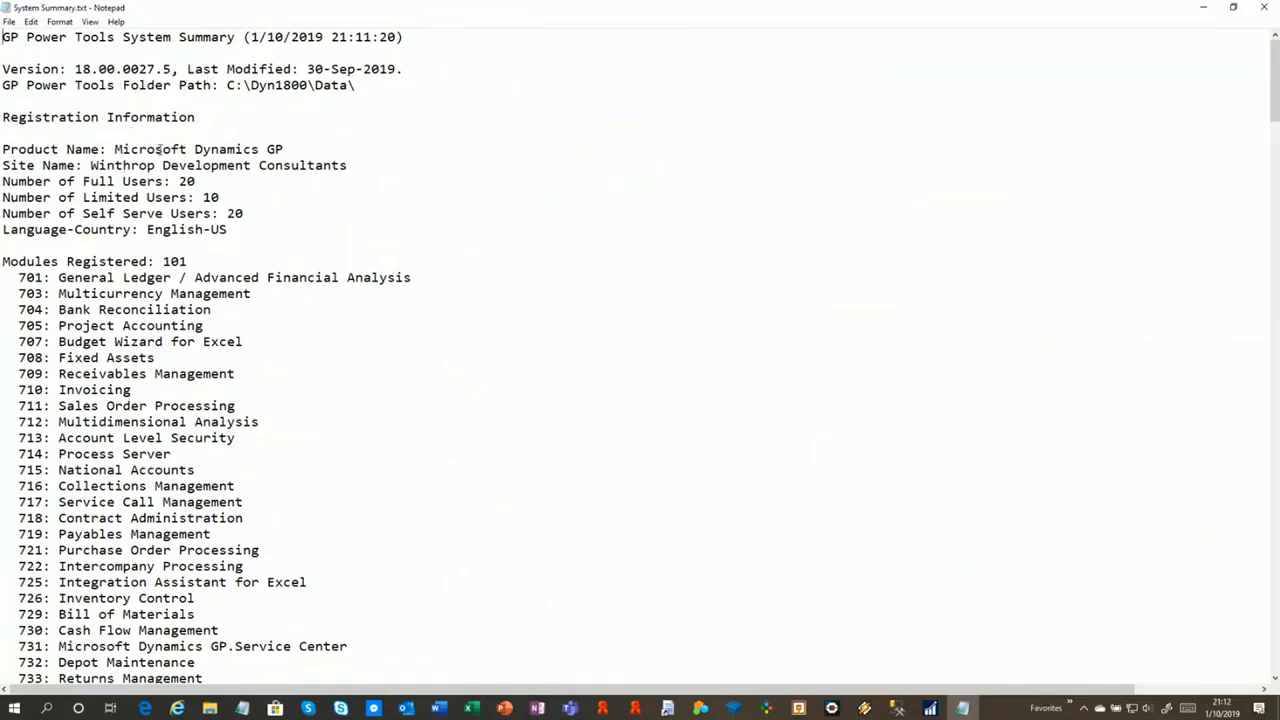
Scroll down through the System Summary to the attachment information section
scroll(158, 149, "down", 1)
scroll(160, 165, "down", 11)
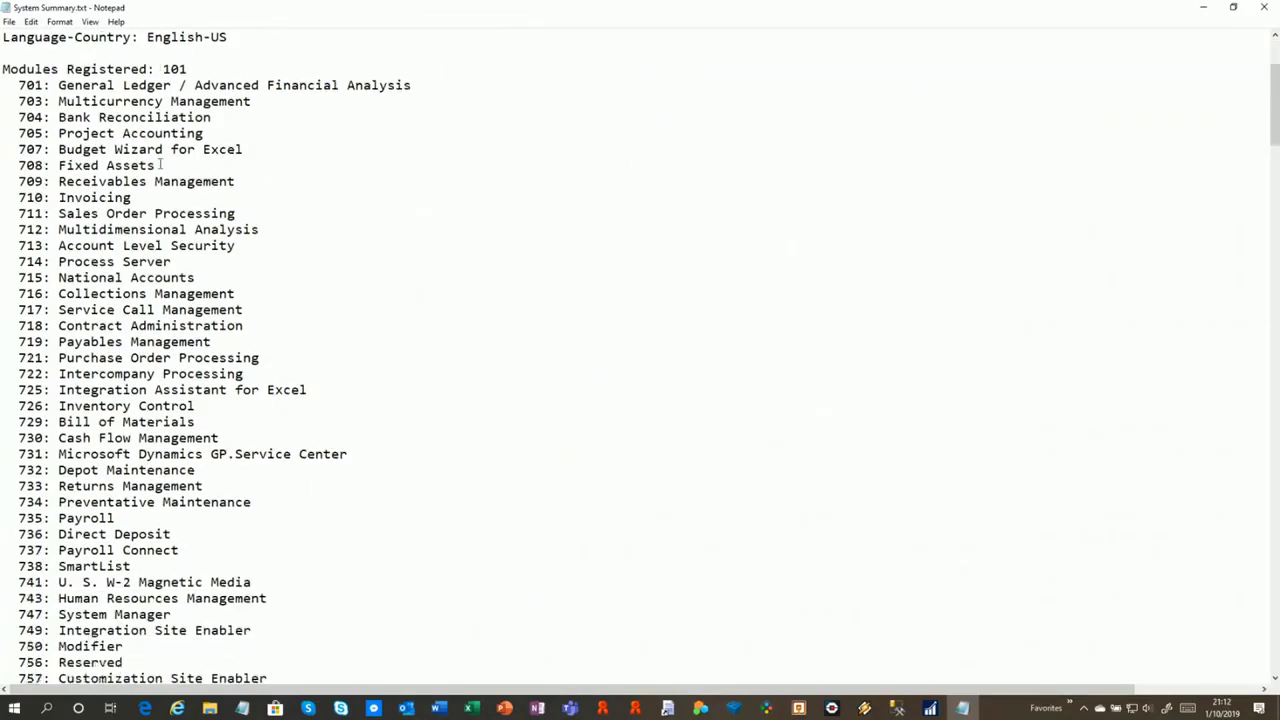
scroll(160, 165, "down", 19)
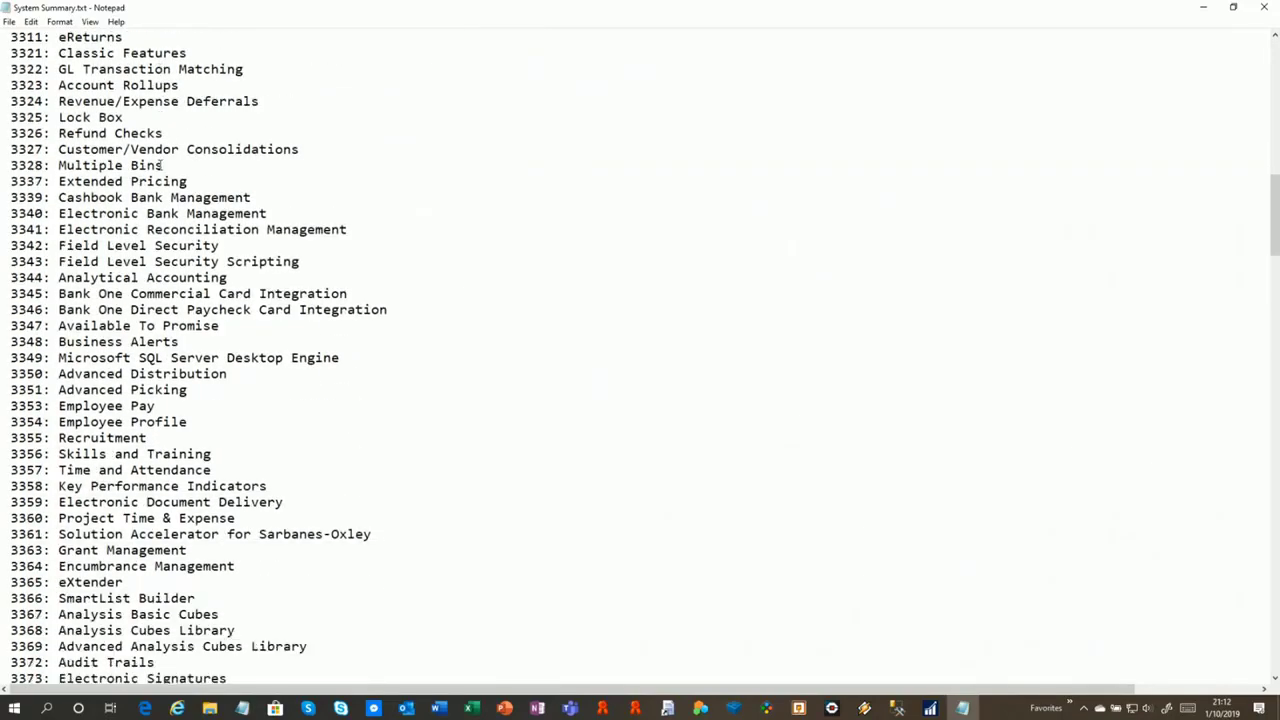
scroll(160, 165, "down", 7)
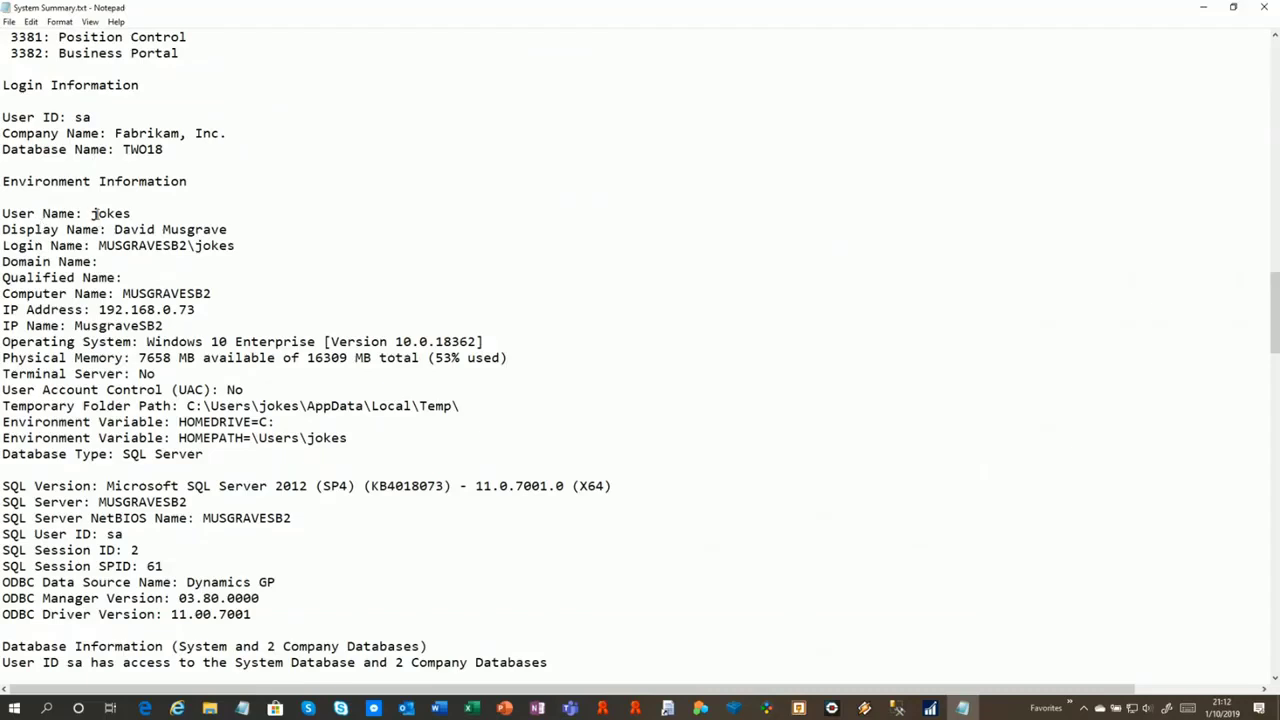
scroll(121, 265, "down", 1)
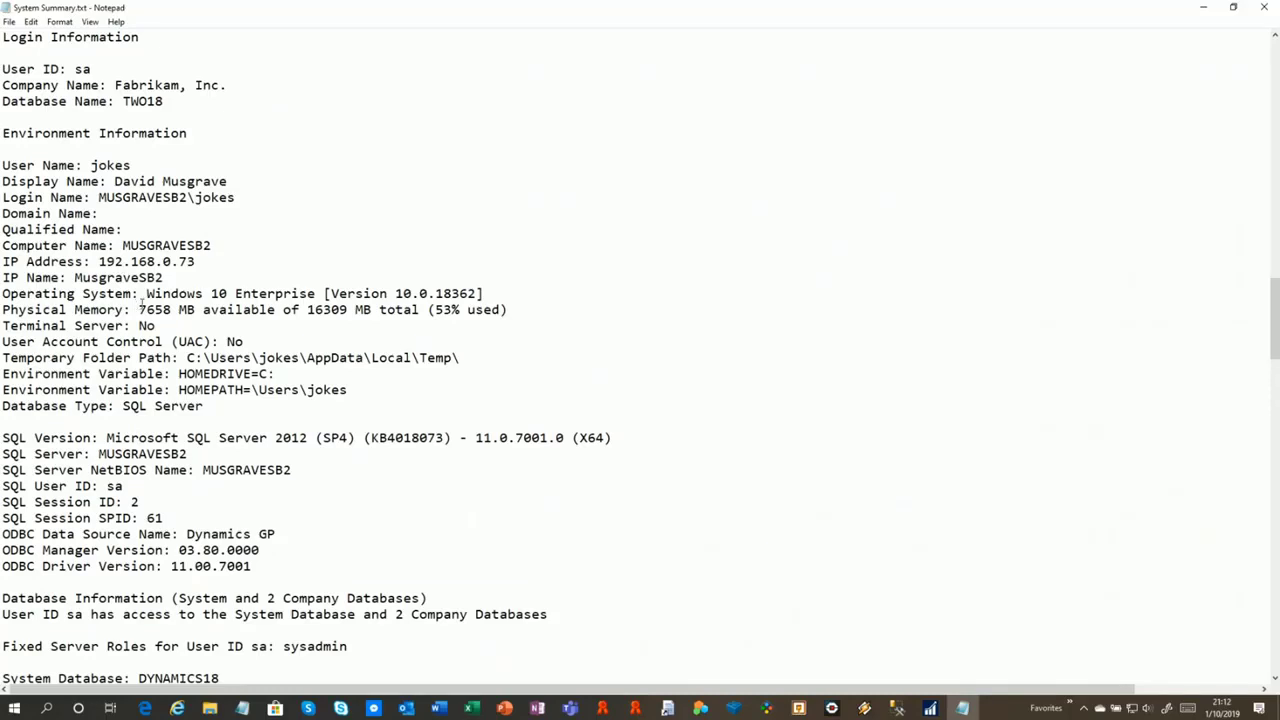
scroll(142, 303, "down", 5)
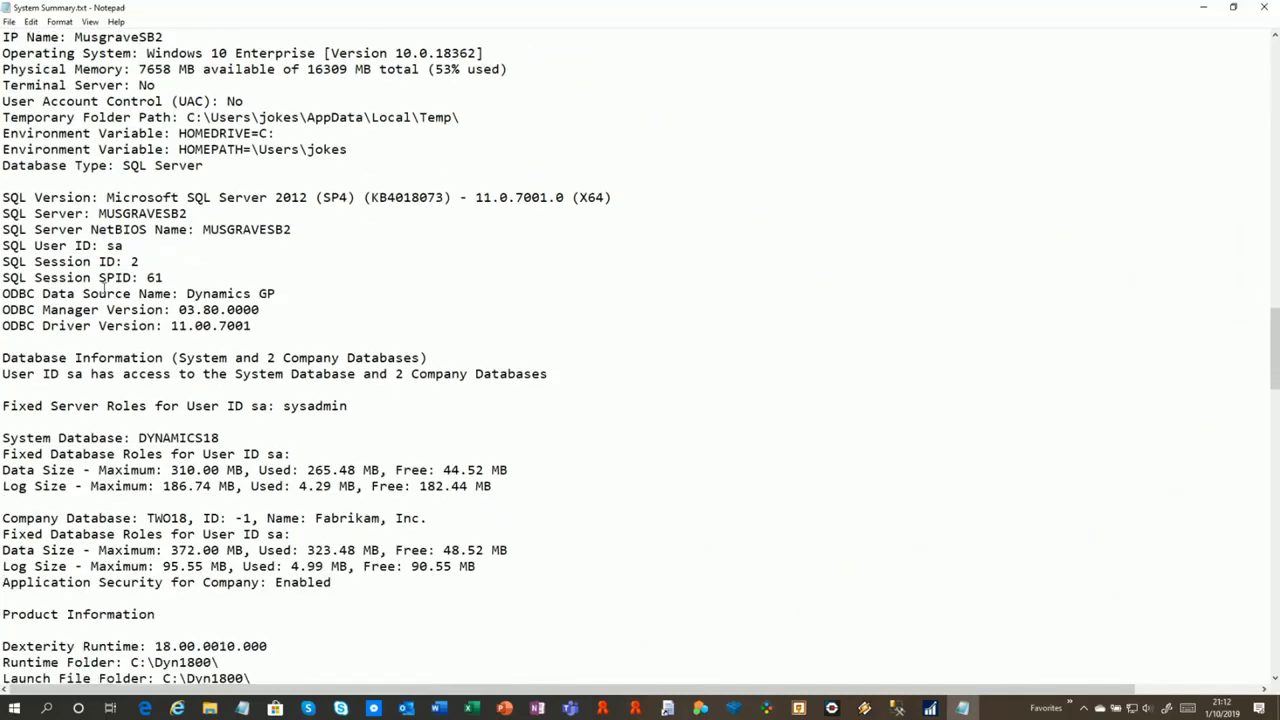
scroll(104, 285, "down", 2)
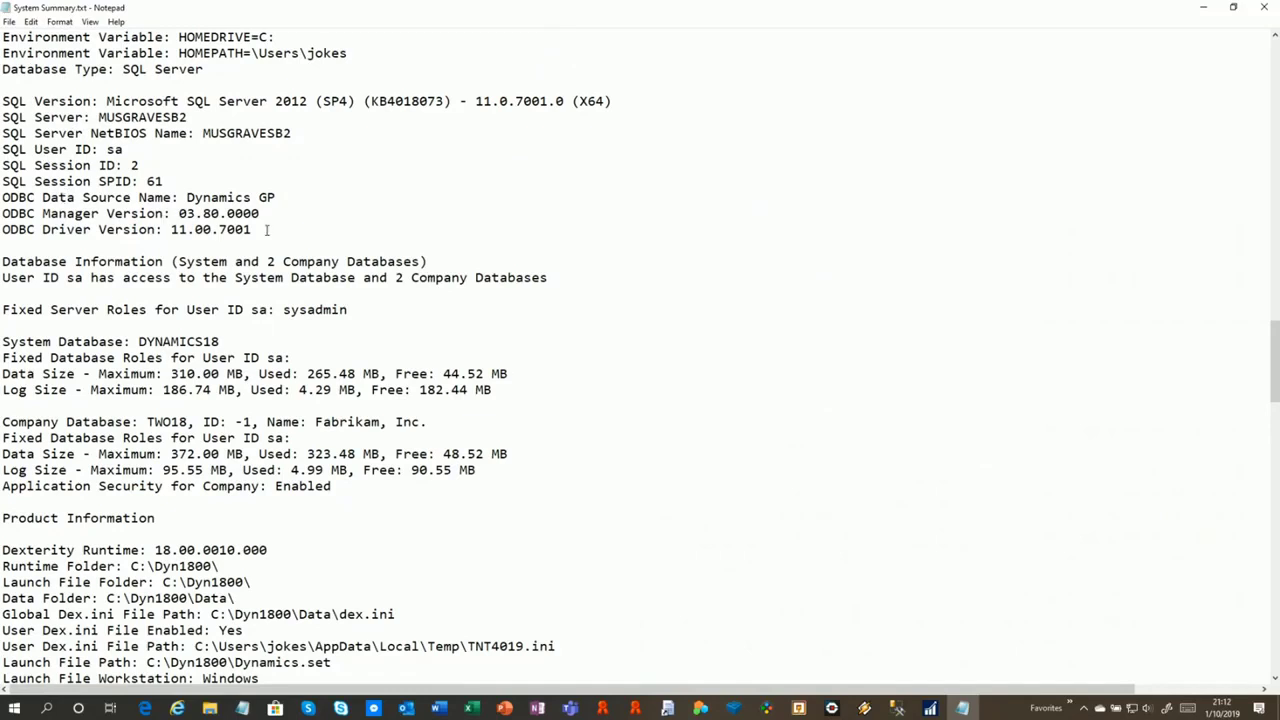
scroll(65, 281, "down", 1)
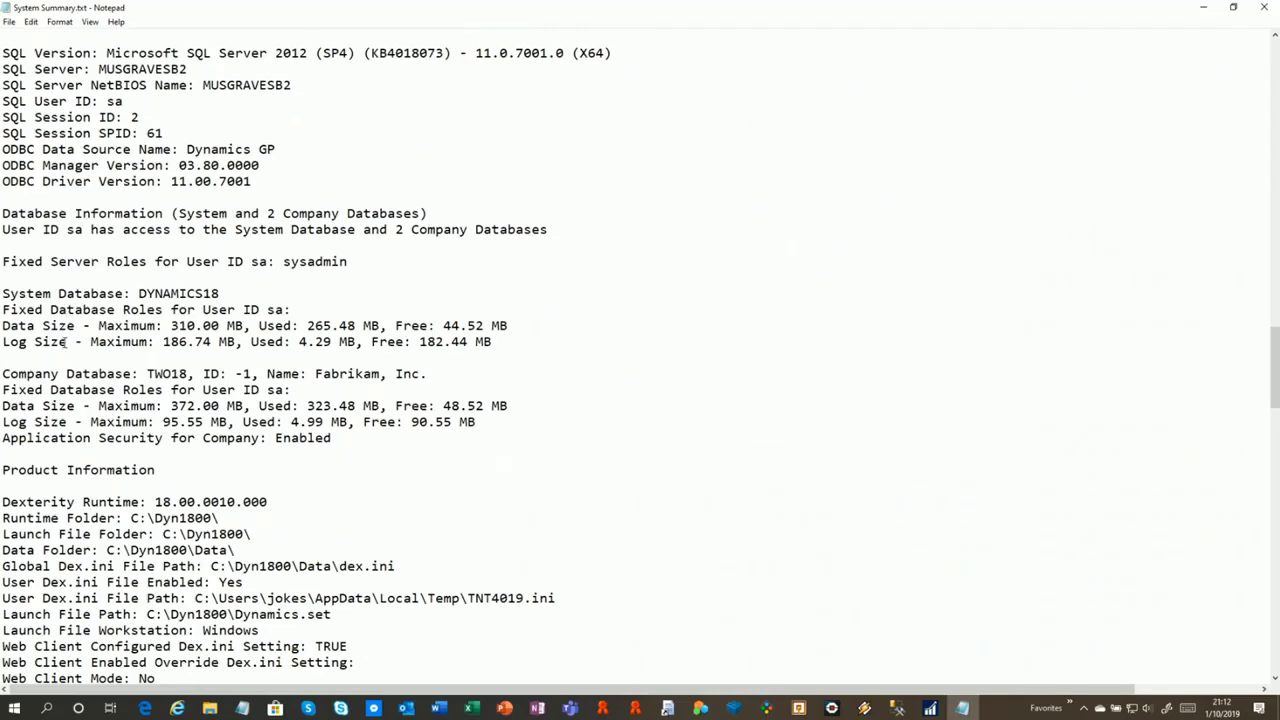
scroll(155, 325, "down", 1)
scroll(125, 345, "down", 7)
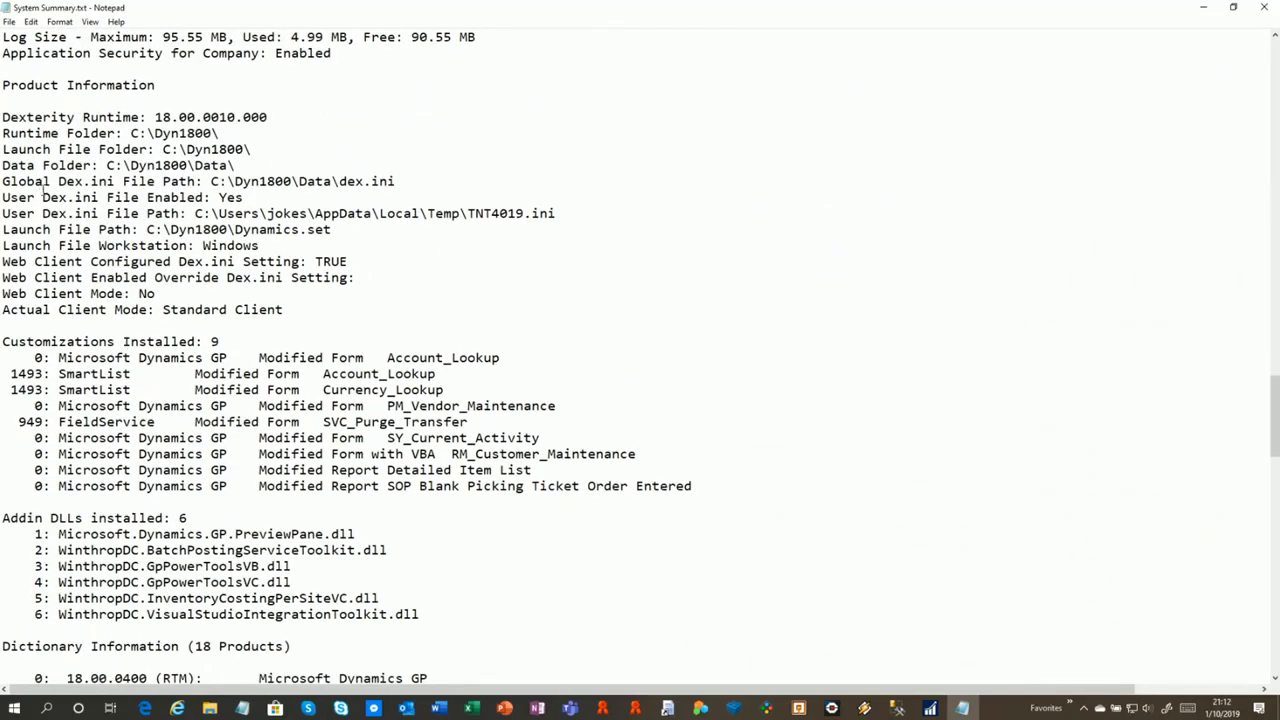
scroll(73, 293, "down", 2)
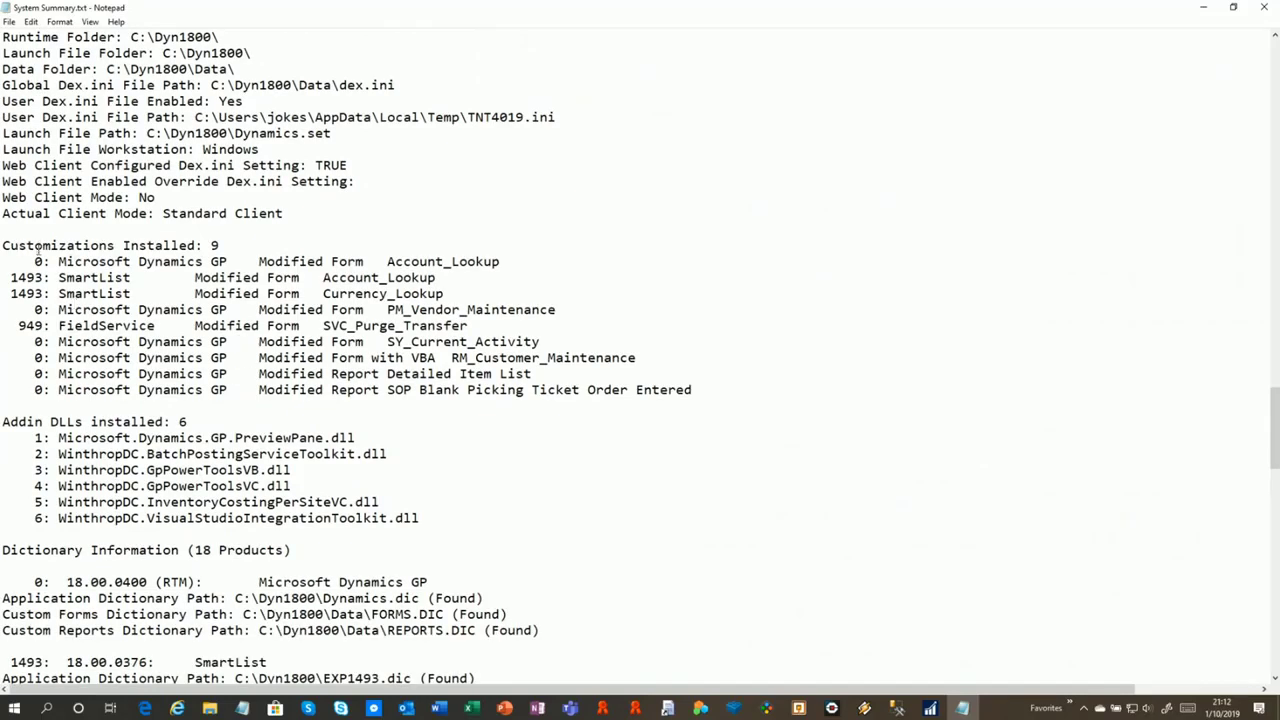
scroll(58, 345, "down", 4)
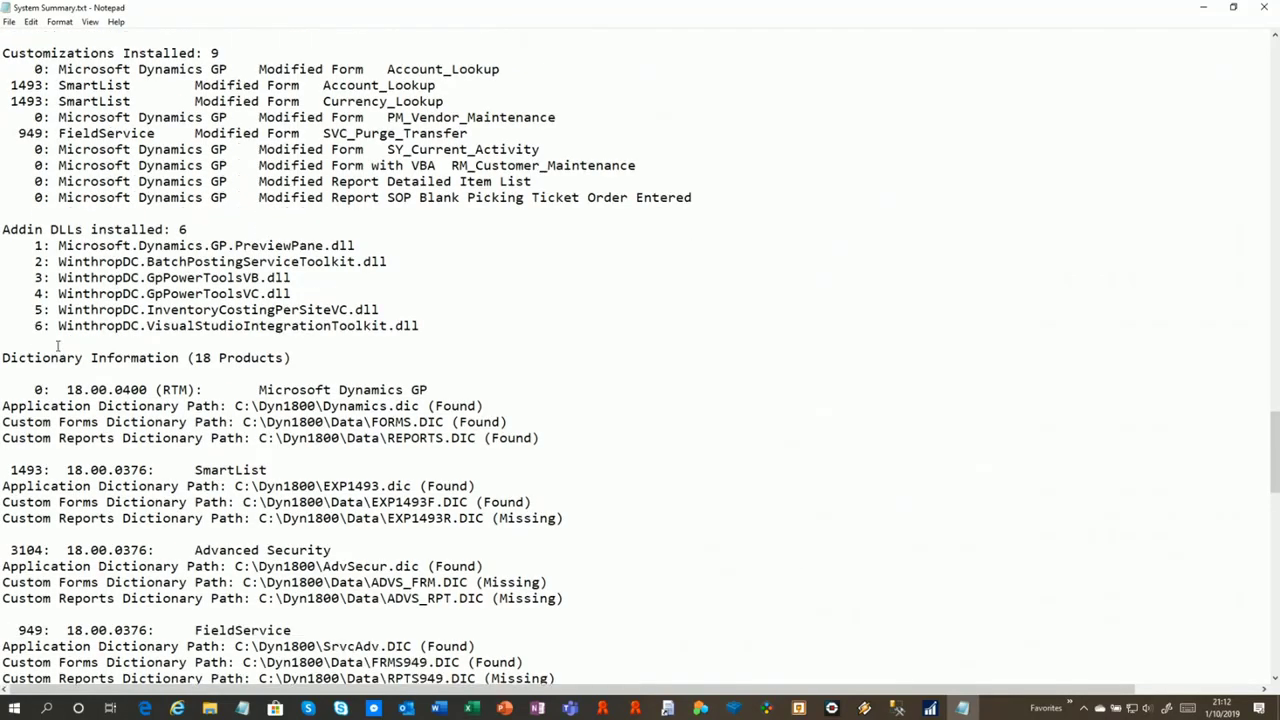
scroll(38, 341, "down", 1)
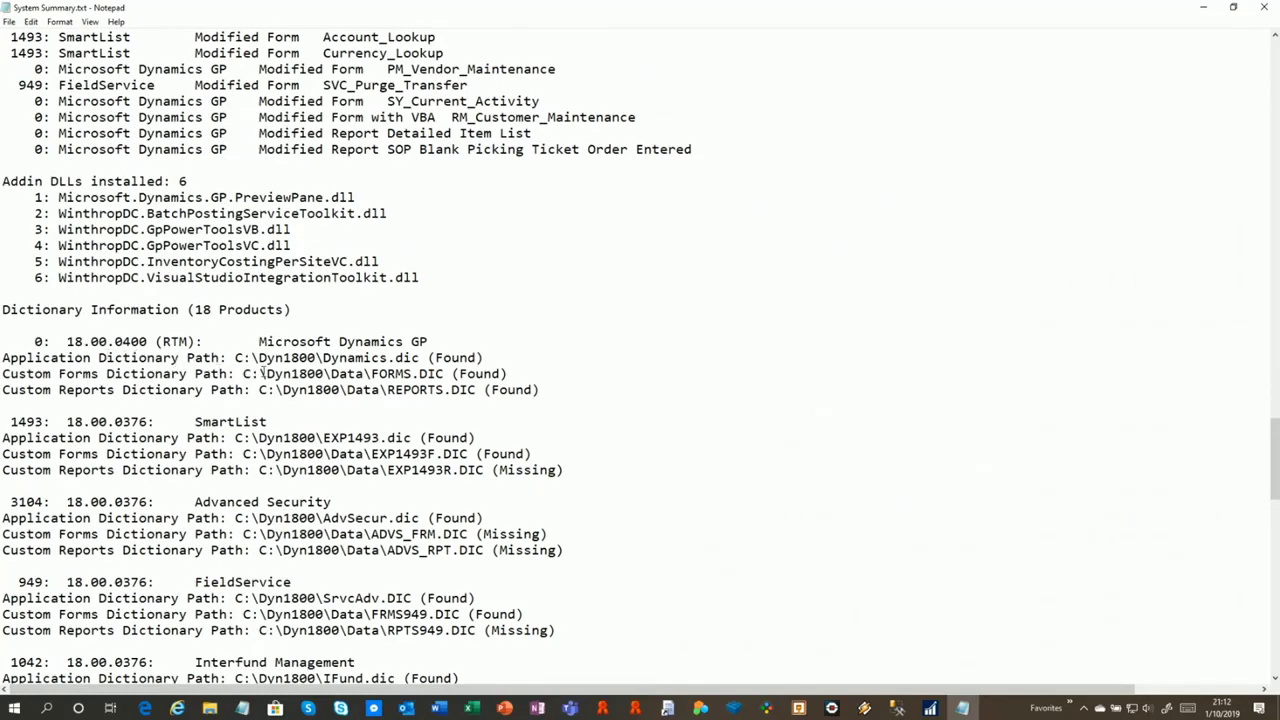
scroll(263, 372, "down", 6)
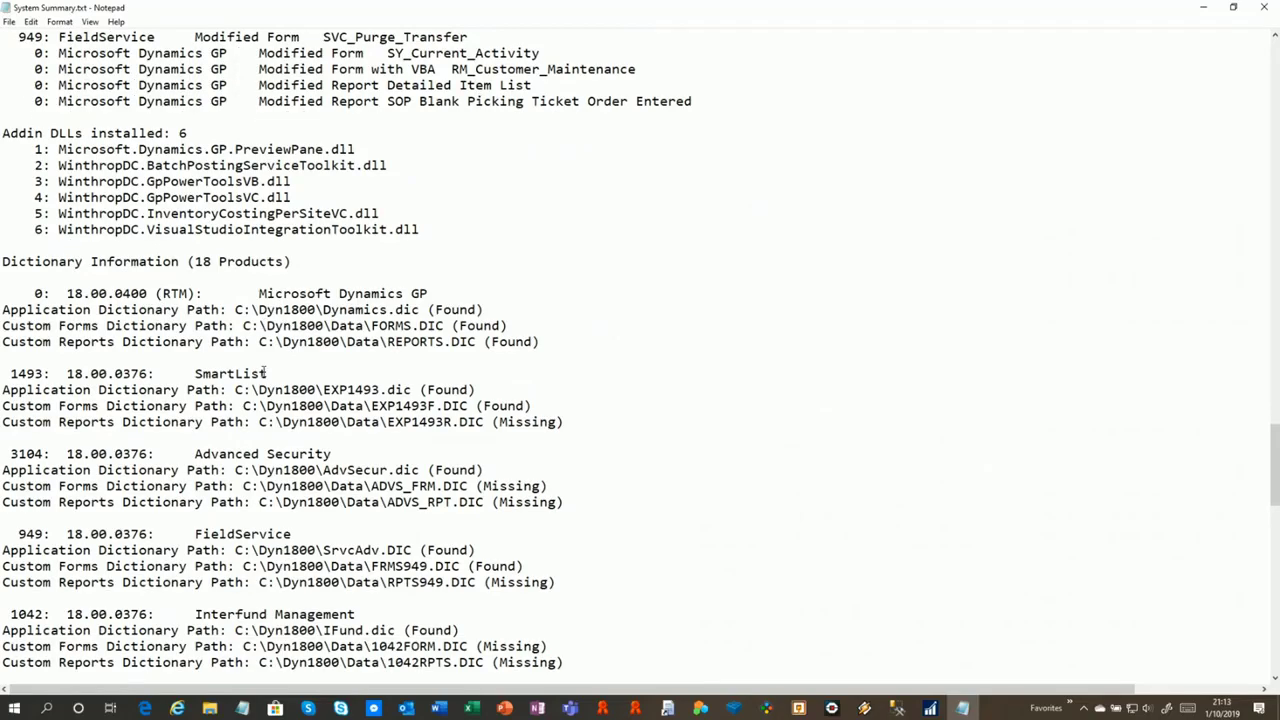
scroll(265, 372, "down", 18)
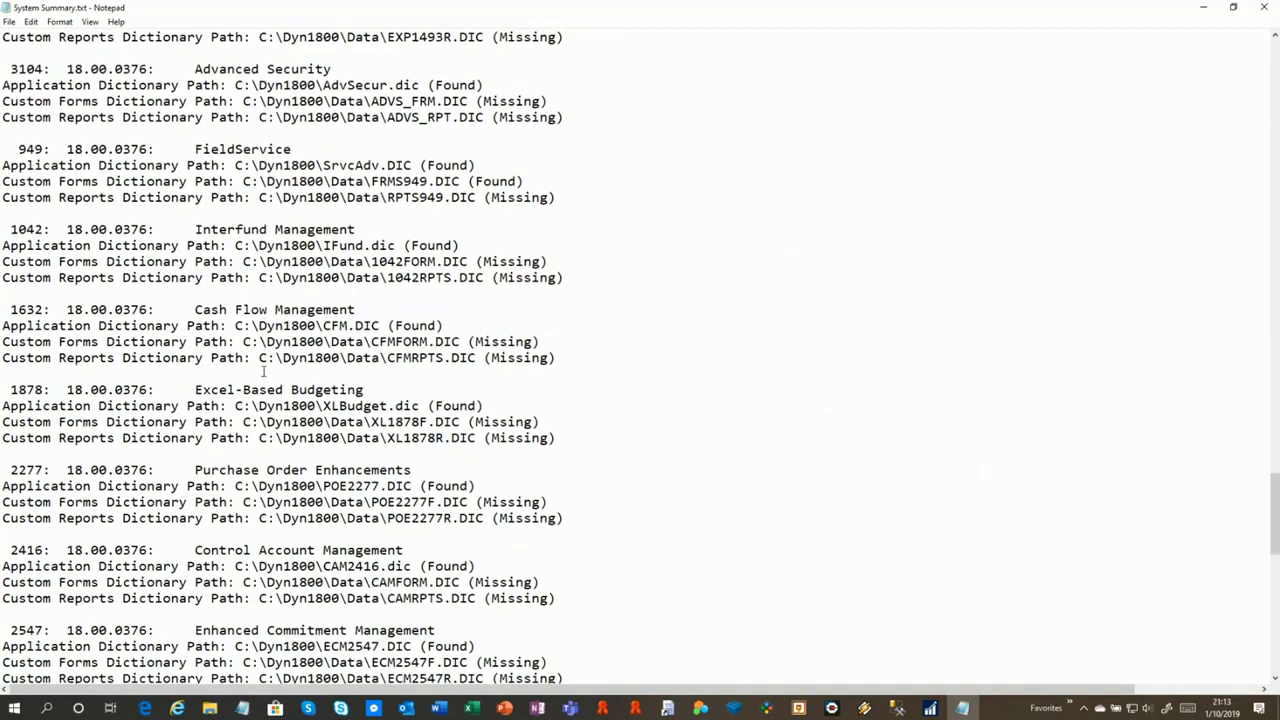
scroll(264, 372, "down", 4)
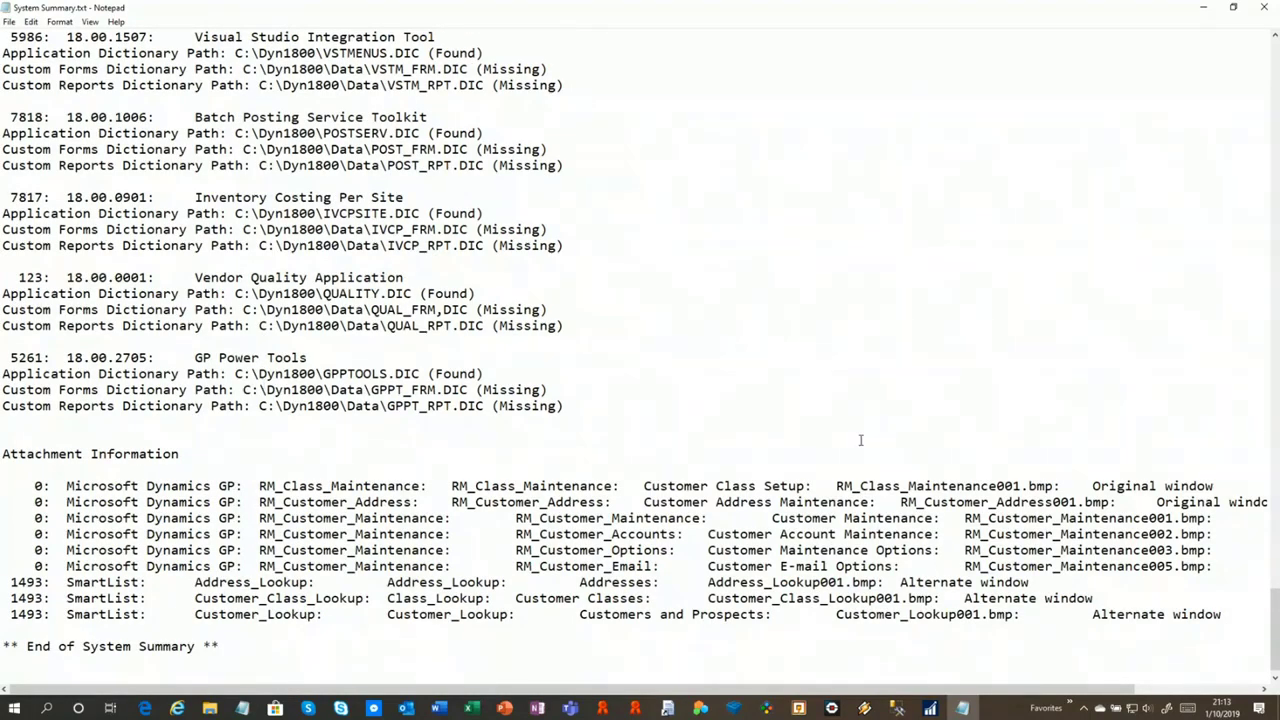
Highlight the words Original and Alternate in the attachment lines, then close Notepad
double_click(1101, 488)
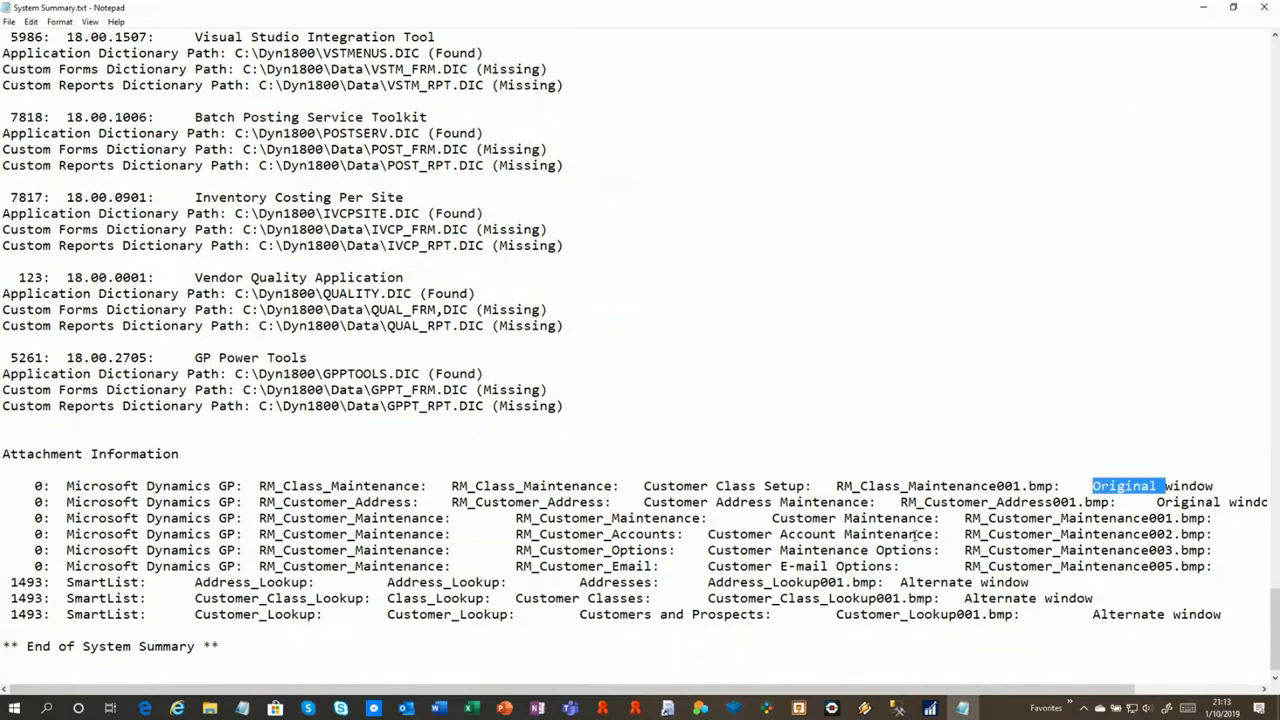
double_click(1102, 616)
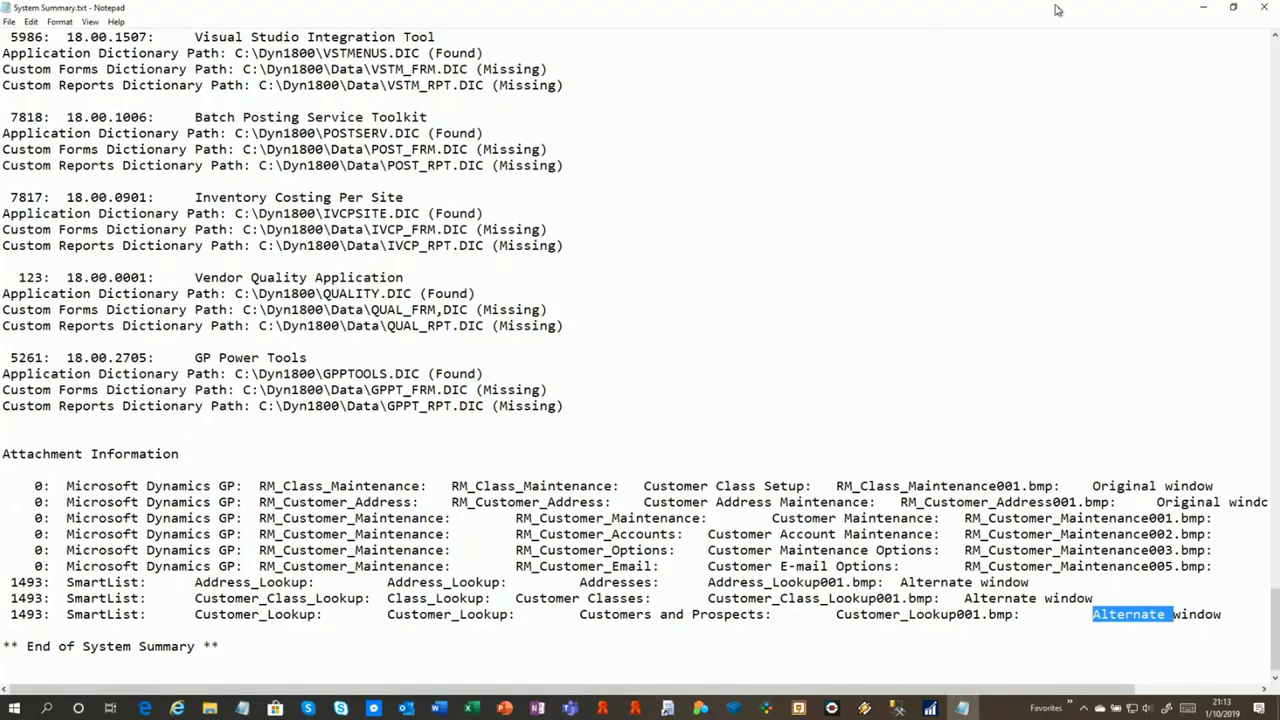
left_click(1258, 10)
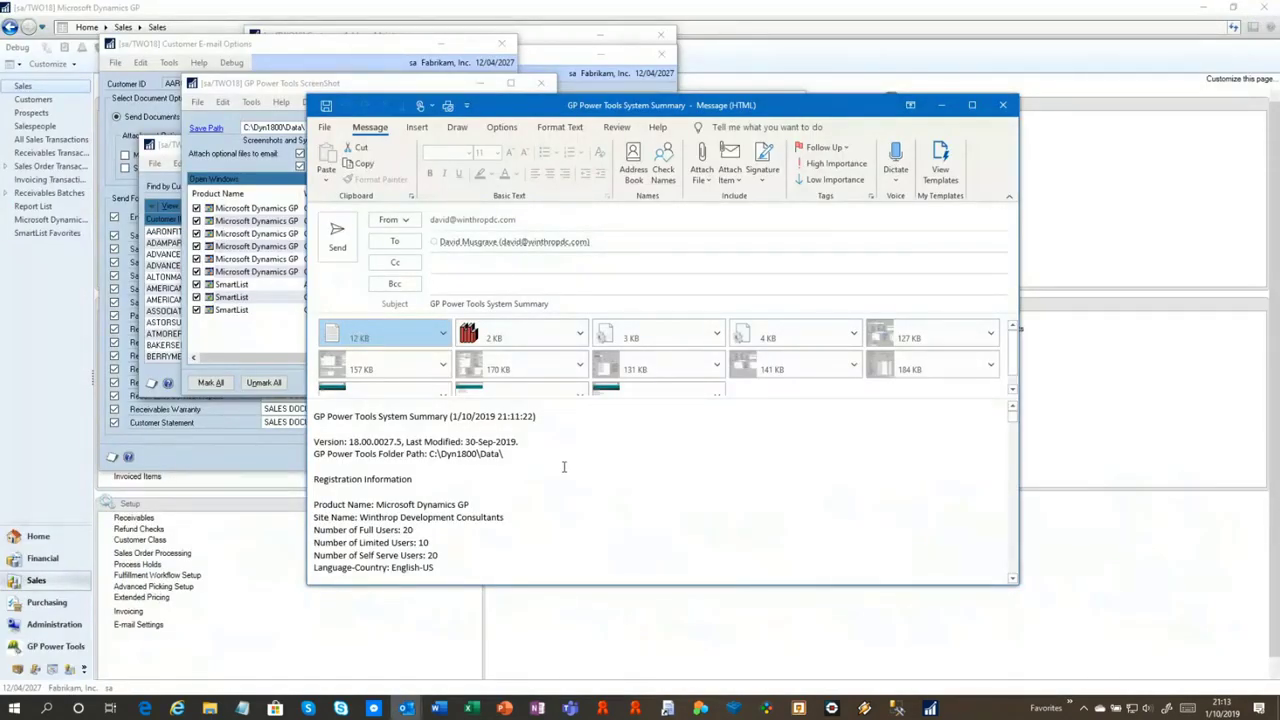
Close the System Summary e-mail without saving it
scroll(564, 467, "down", 3)
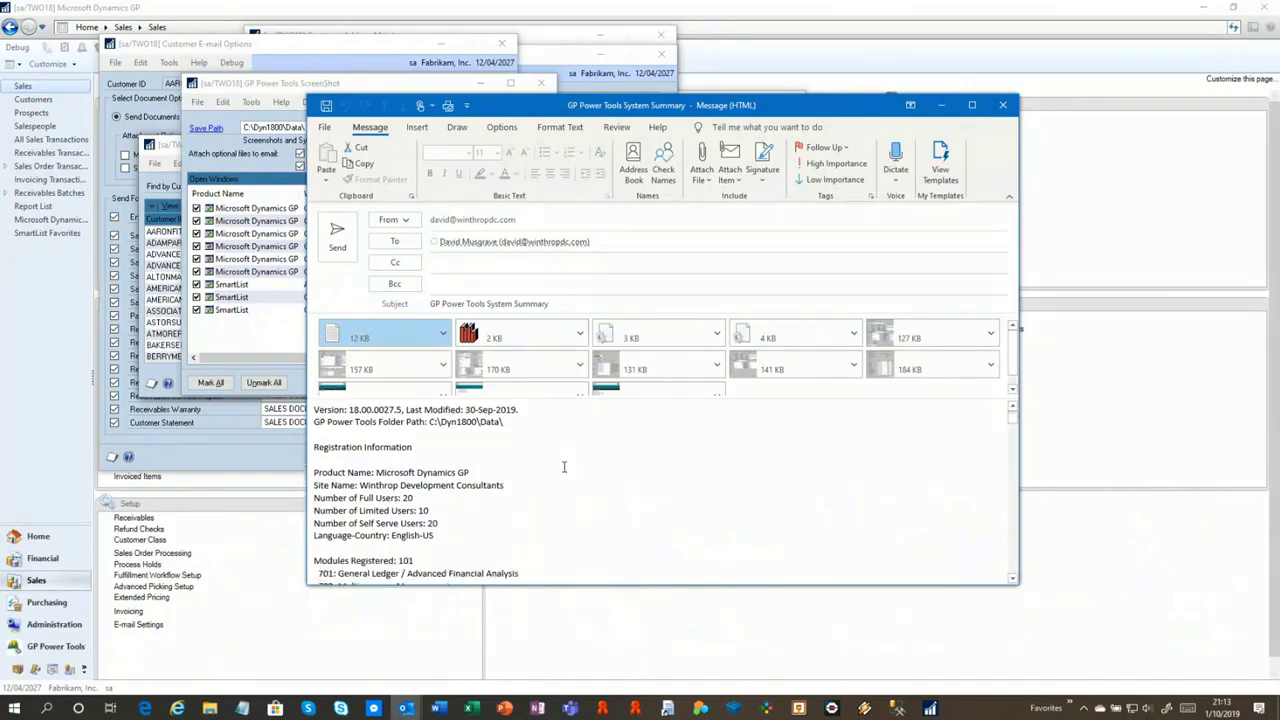
scroll(564, 467, "up", 3)
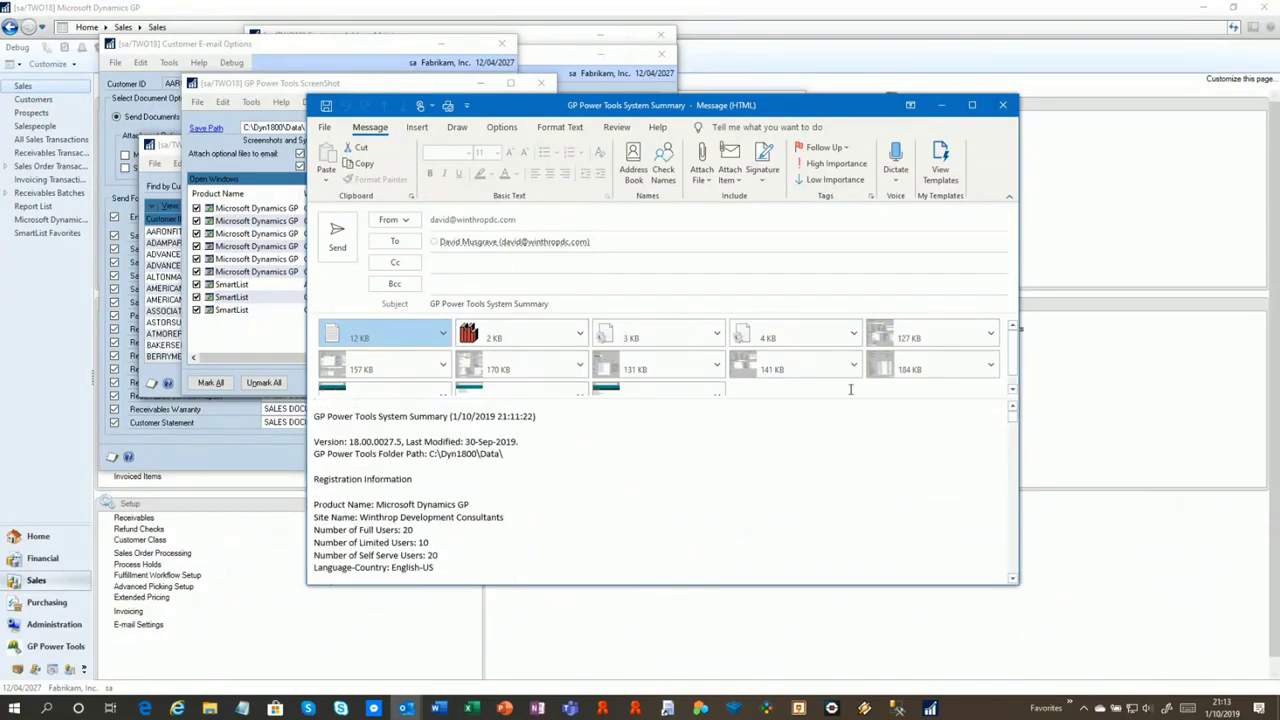
left_click(1006, 106)
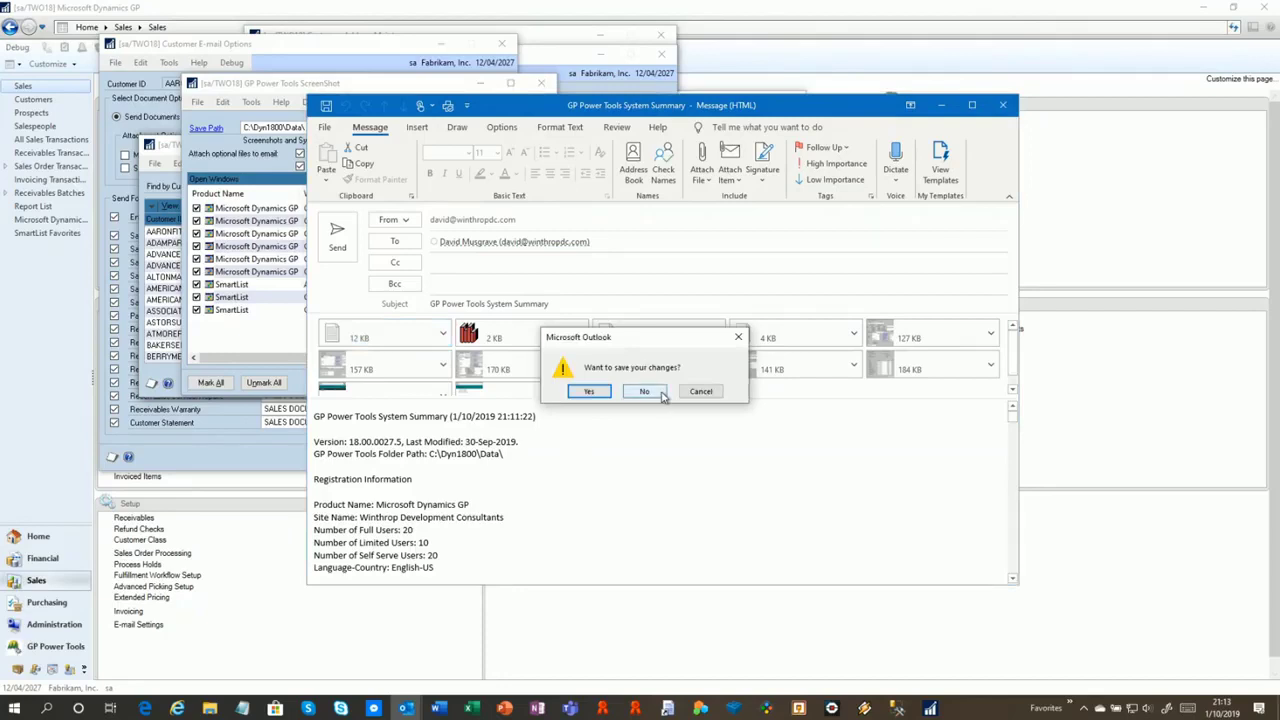
left_click(644, 392)
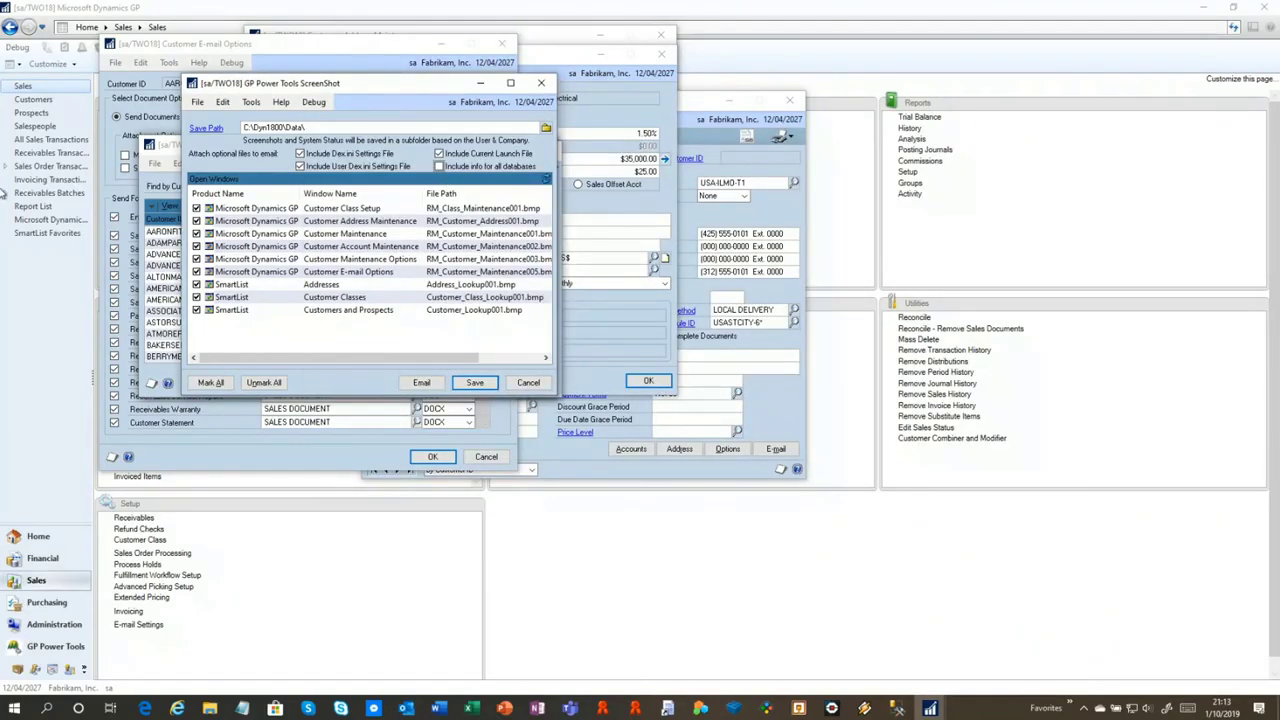
Close the screenshot, lookup, e-mail options, options, account, address and class setup windows
left_click(541, 83)
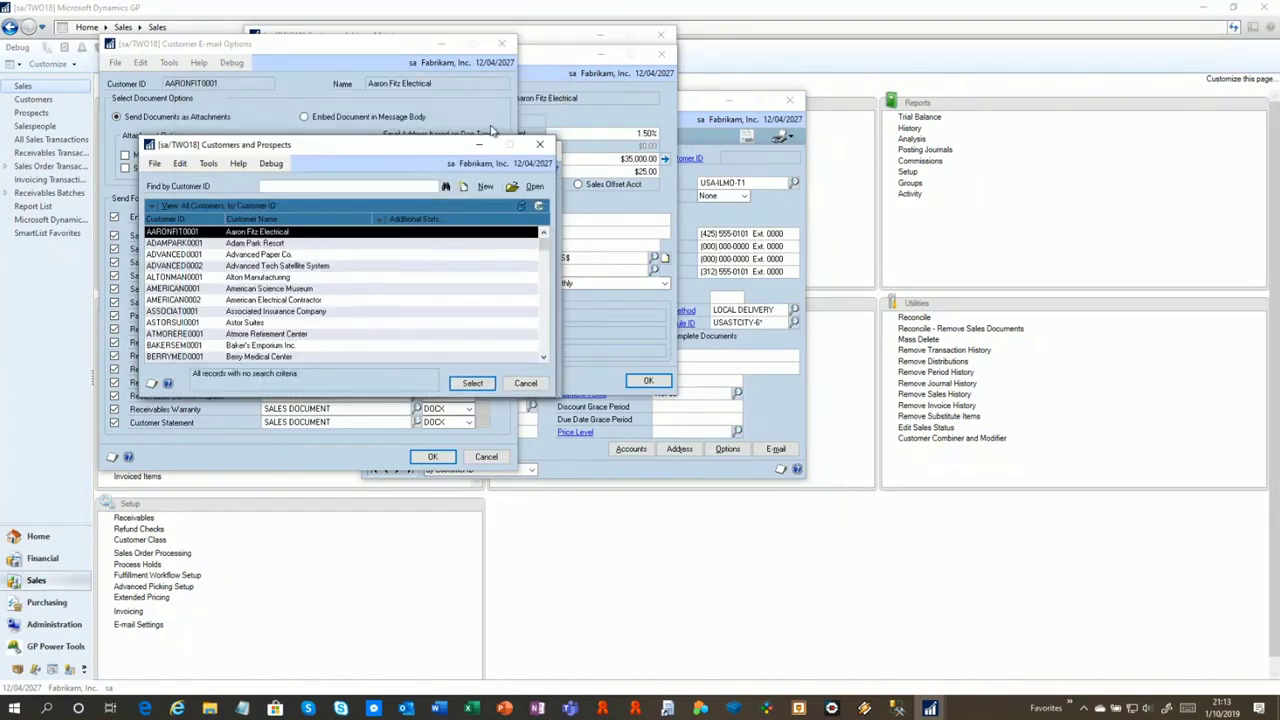
left_click(545, 150)
left_click(501, 43)
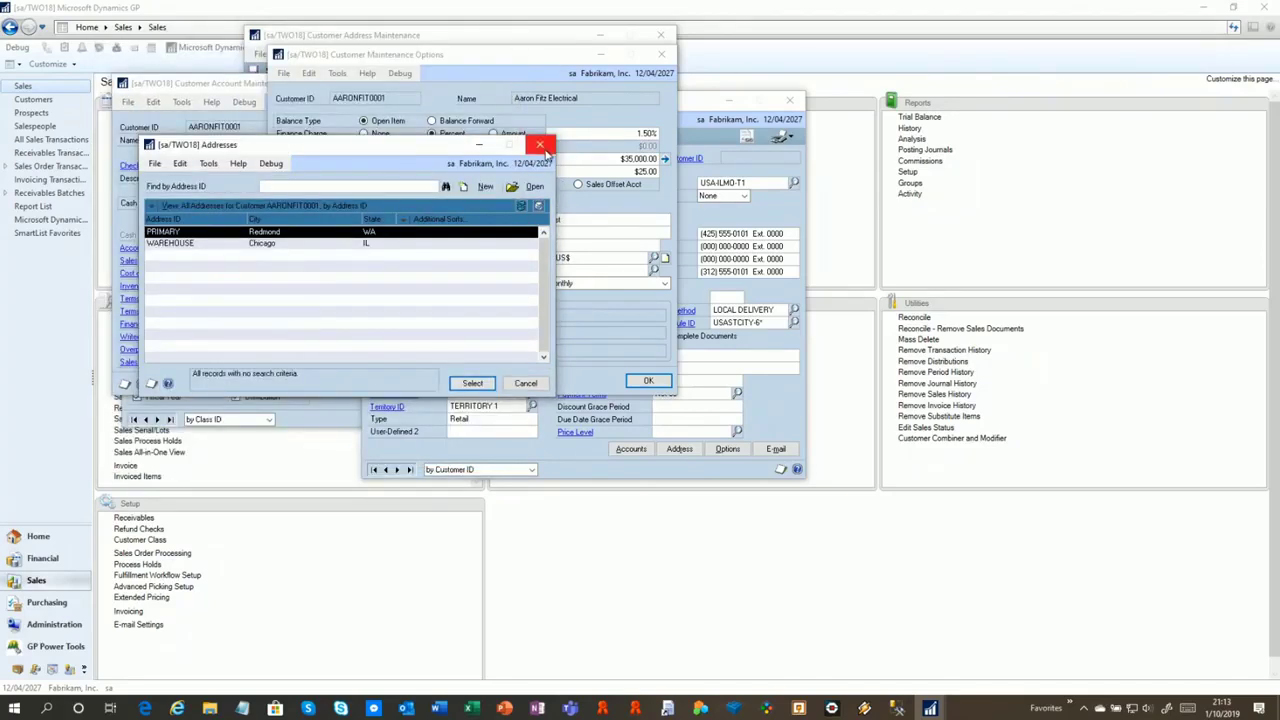
left_click(540, 145)
left_click(660, 58)
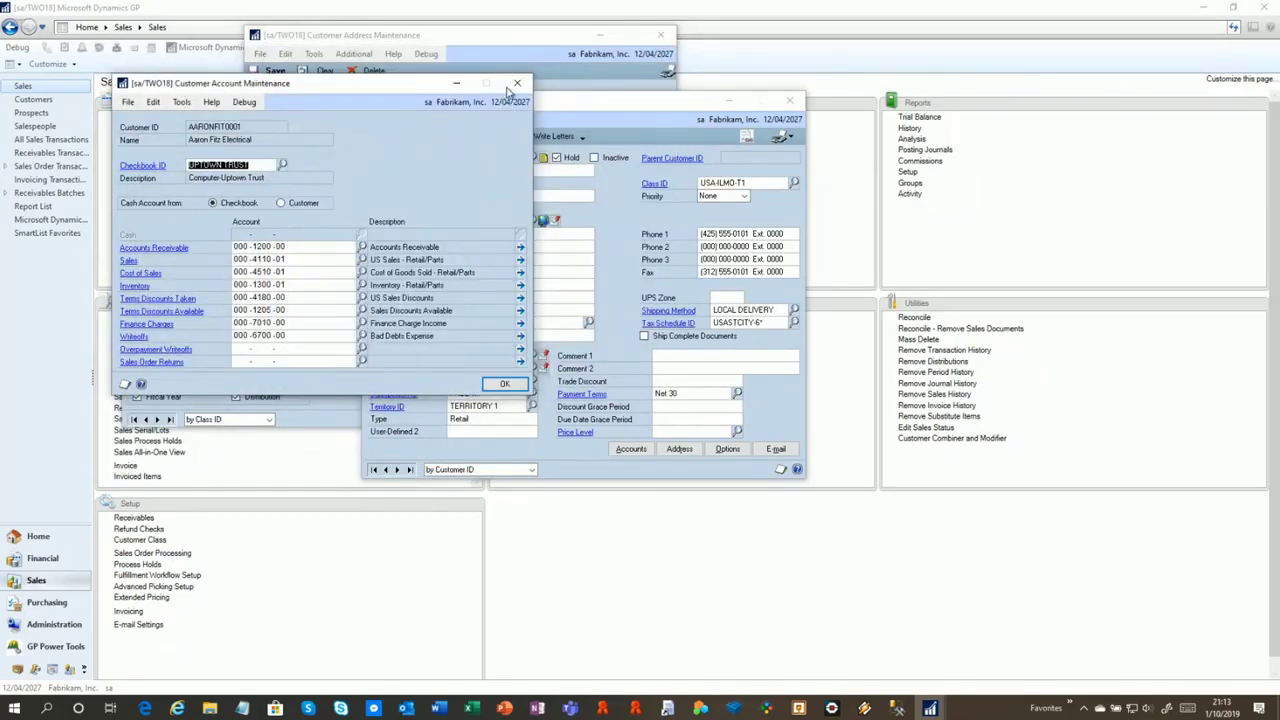
left_click(531, 89)
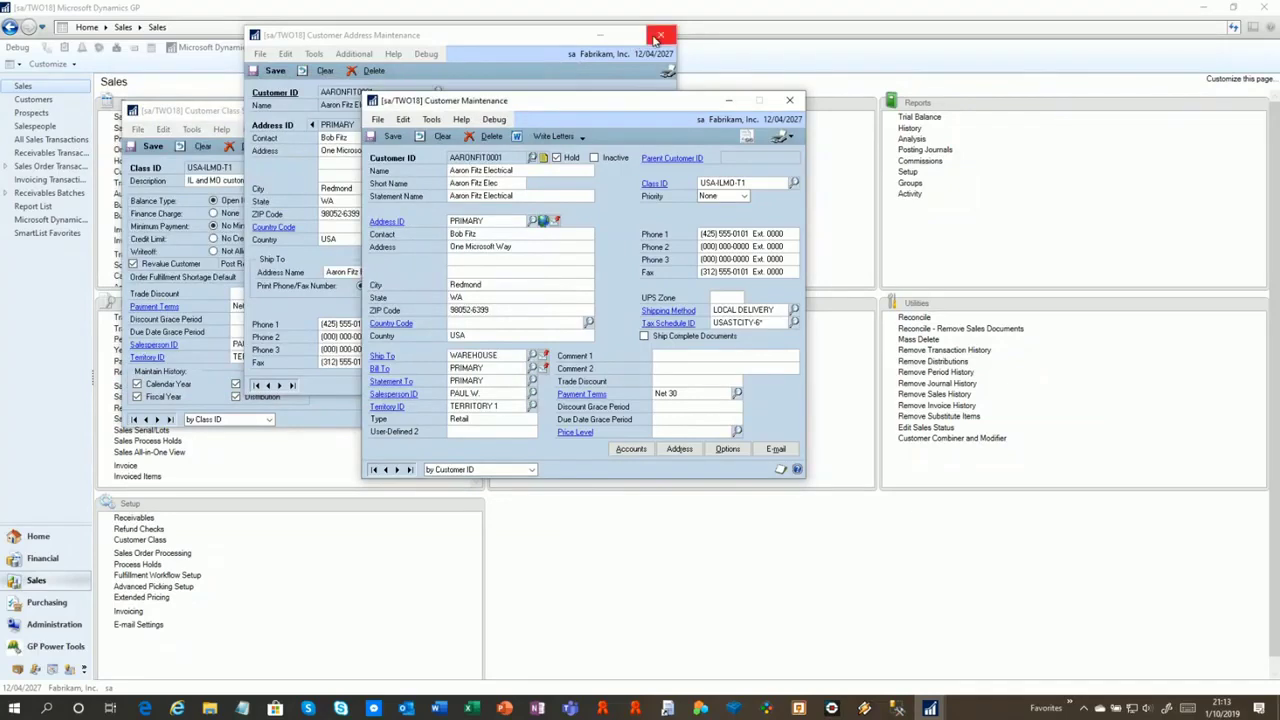
left_click(660, 35)
left_click(312, 121)
left_click(504, 110)
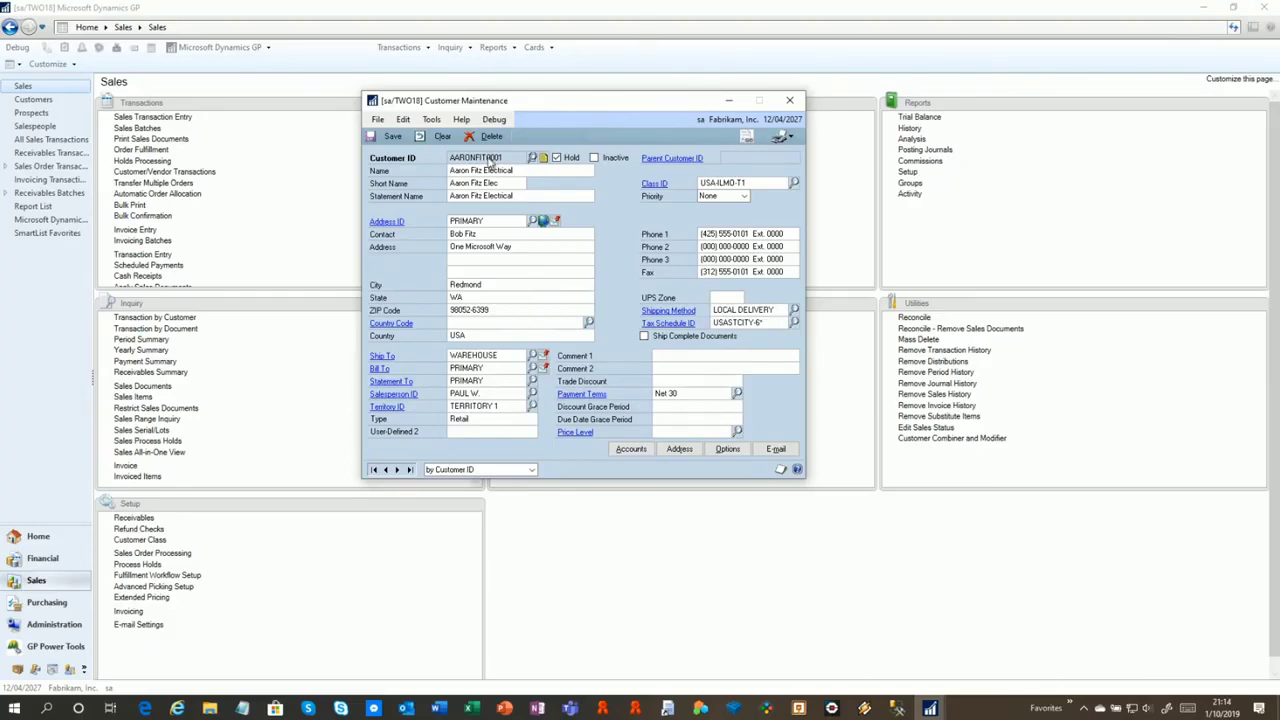
Drag the Customer Maintenance window up and to the left
left_click_drag(478, 105, 319, 87)
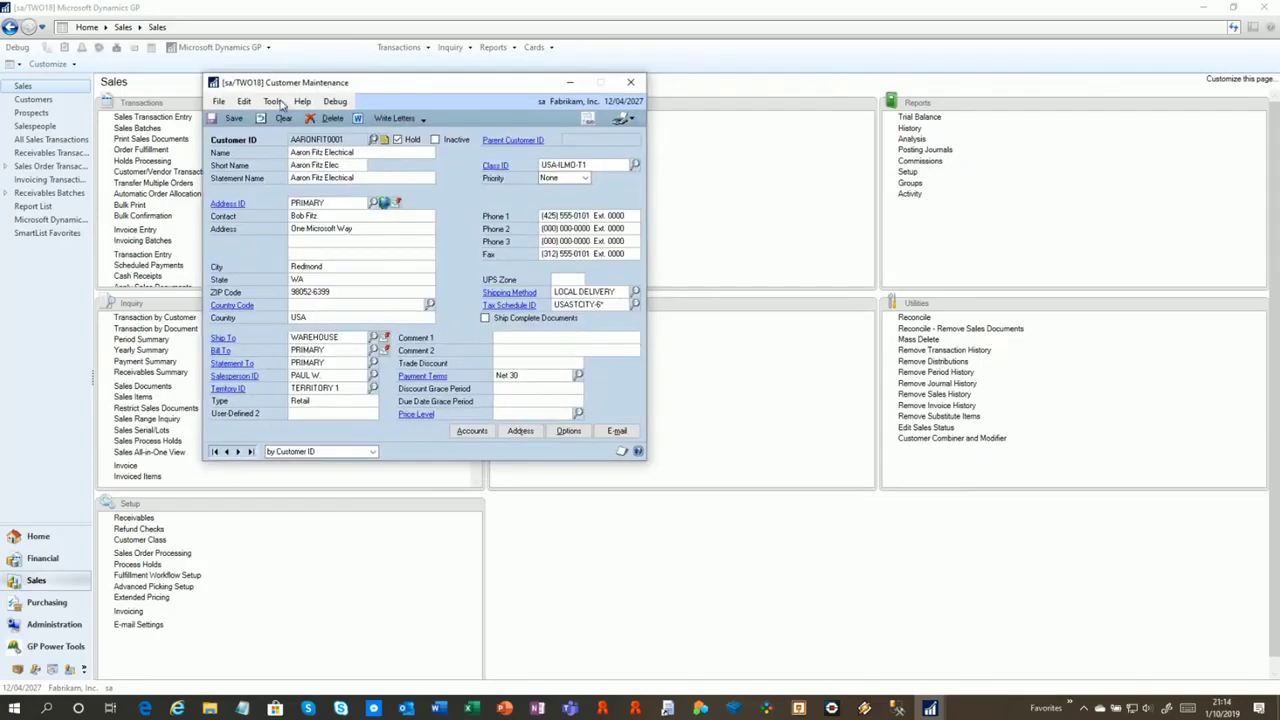
left_click(272, 101)
Open the GP Power Tools Logging Control window and place it on the right
left_click(338, 185)
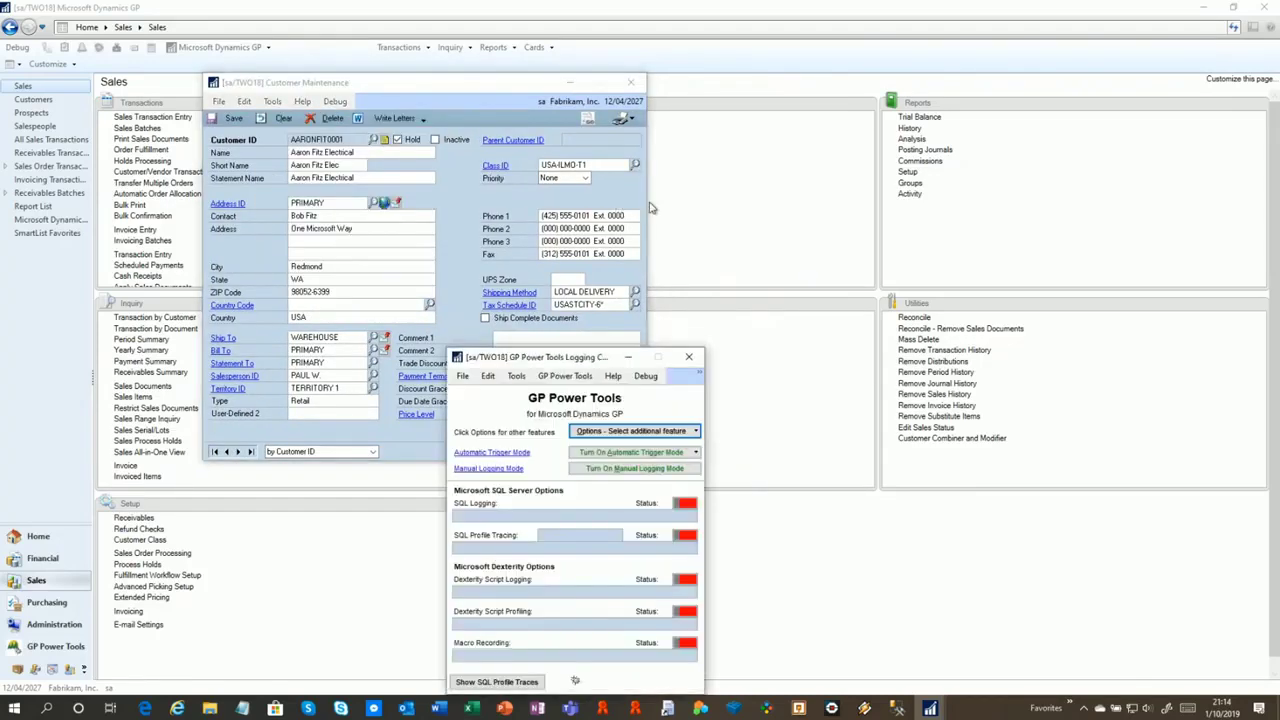
left_click_drag(578, 348, 1117, 335)
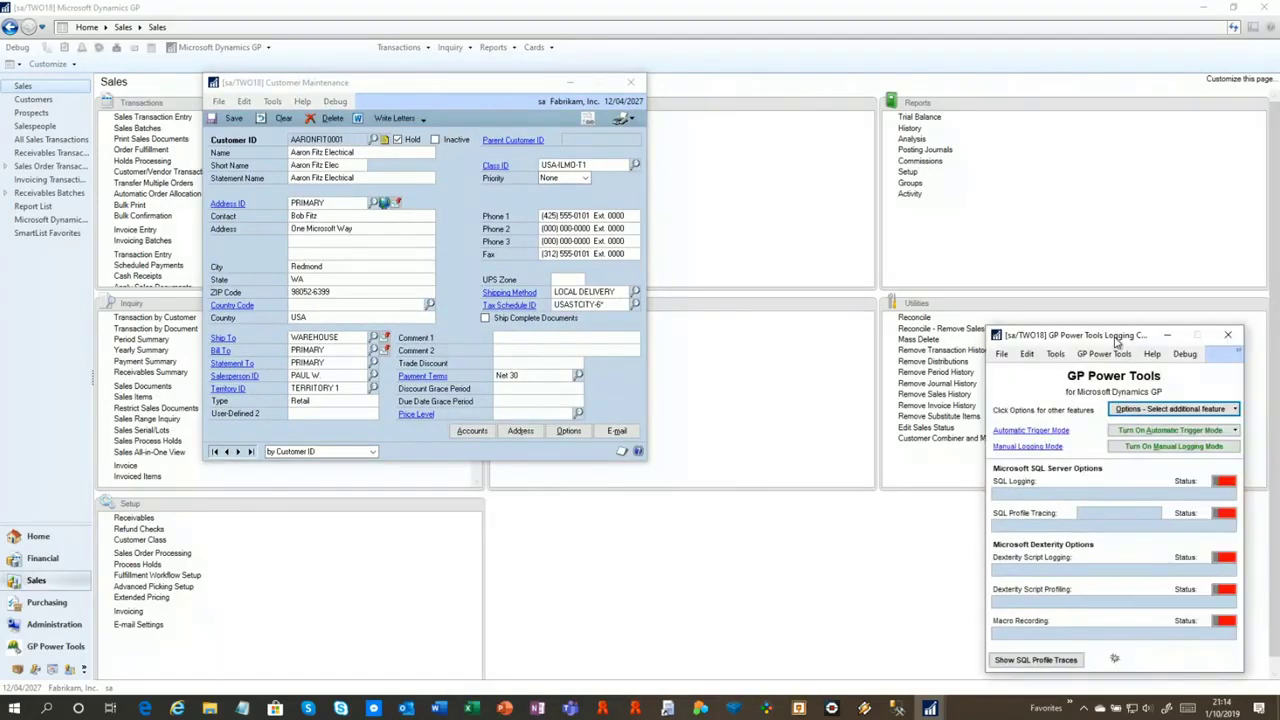
left_click(274, 103)
Start manual logging, then save the customer record
left_click(274, 103)
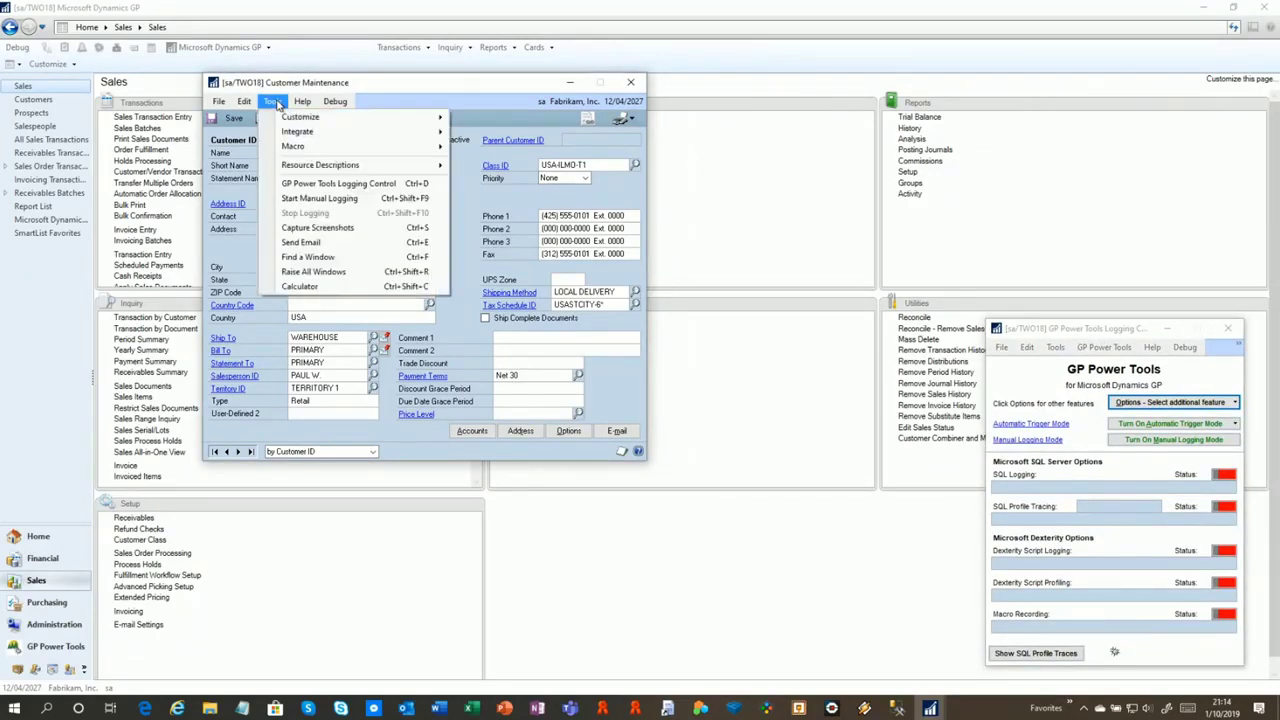
left_click(305, 199)
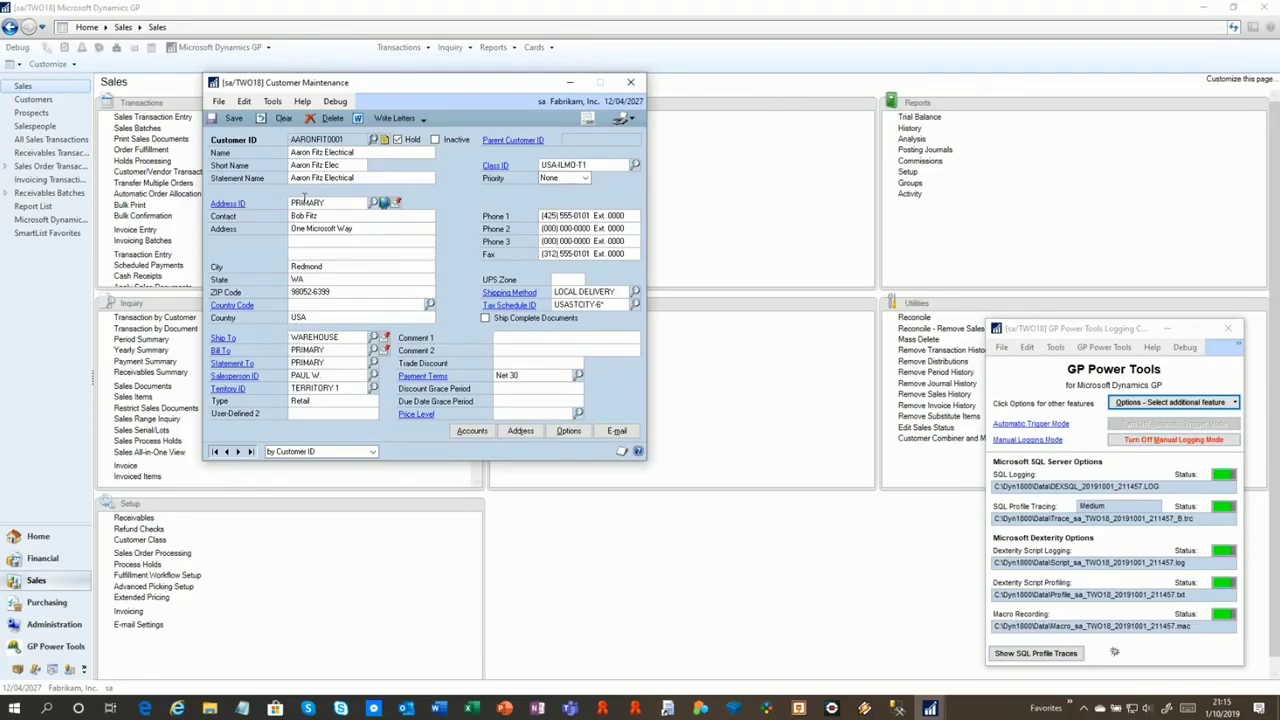
left_click(236, 120)
Stop manual logging, e-mail the captured logs, and open the attached logs zip
left_click(275, 102)
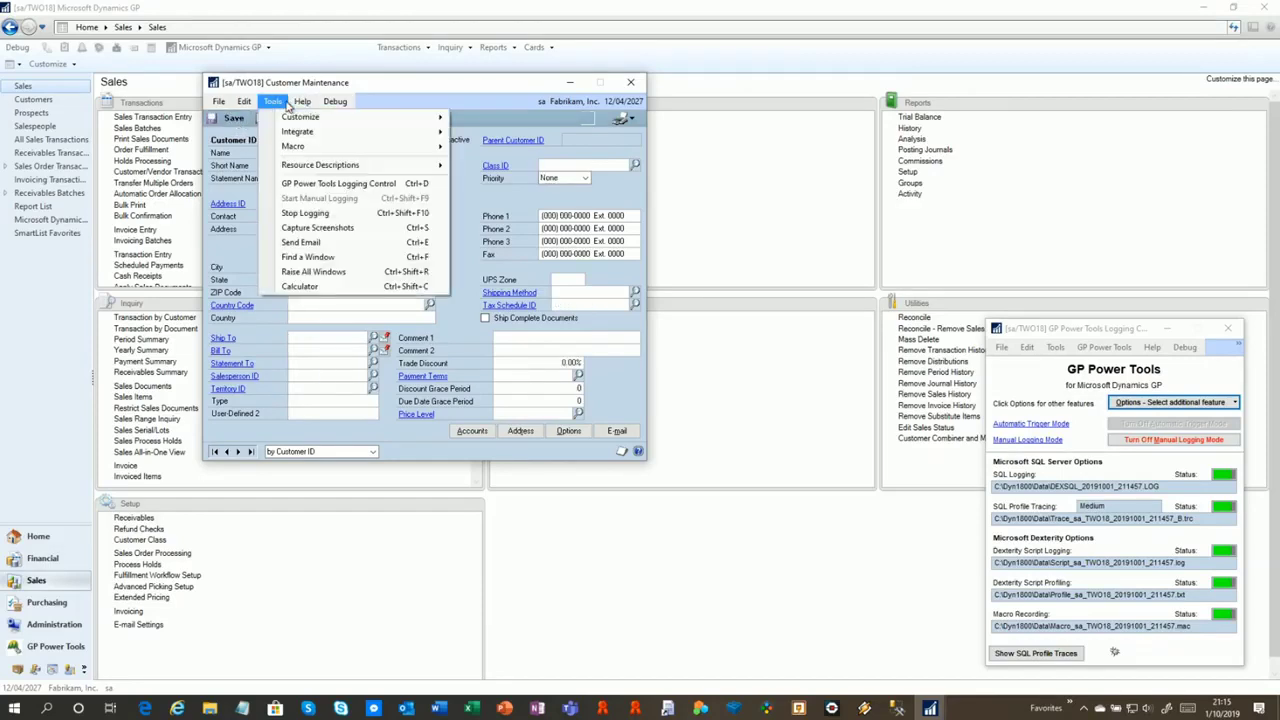
left_click(310, 213)
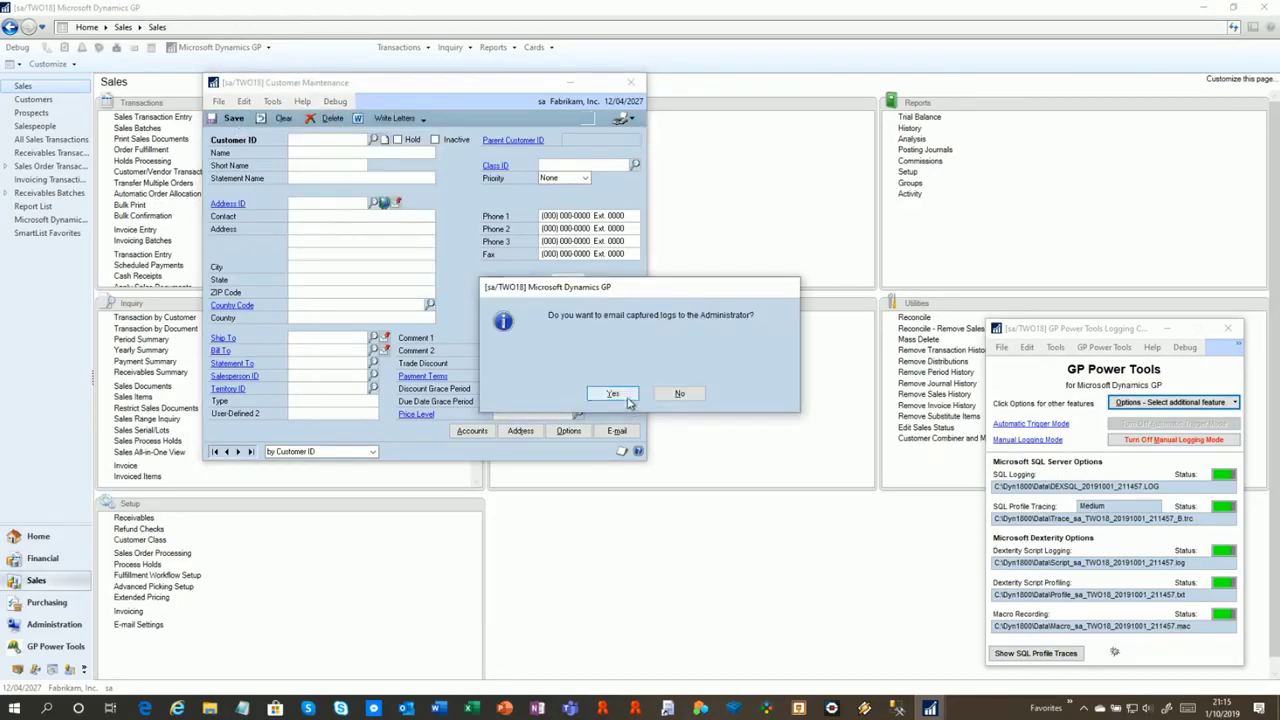
left_click(627, 397)
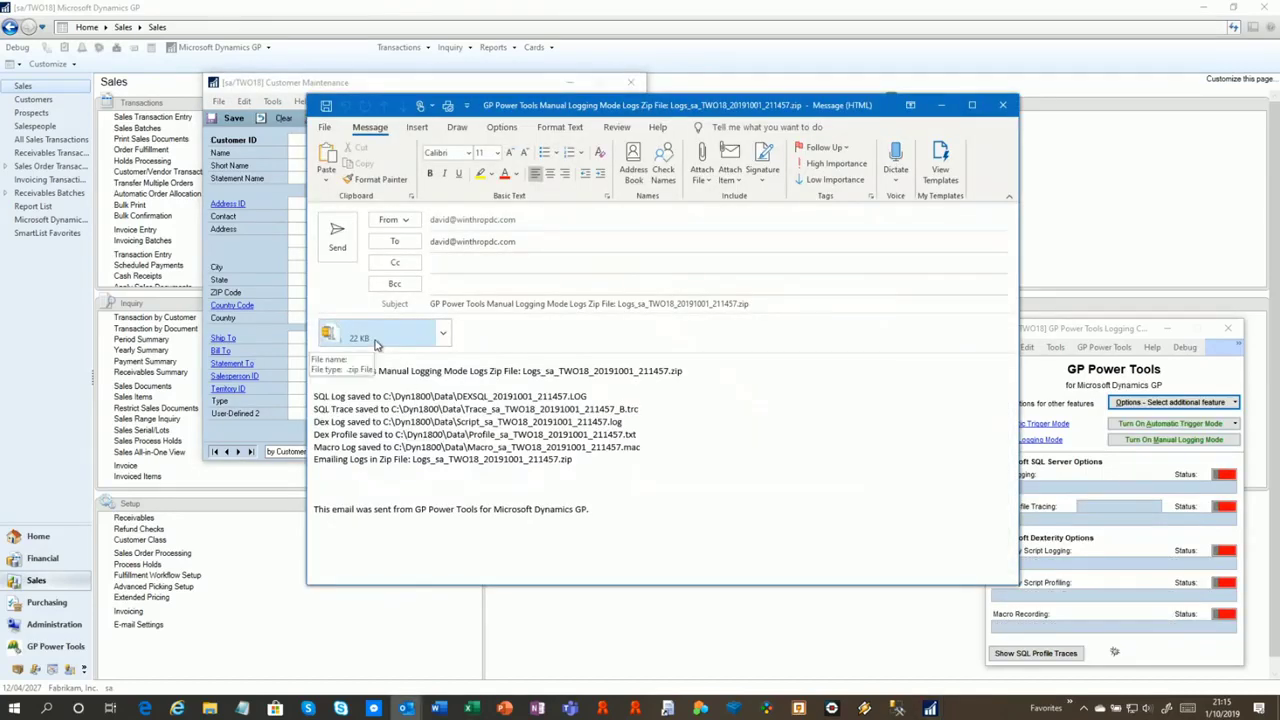
double_click(376, 340)
left_click(584, 382)
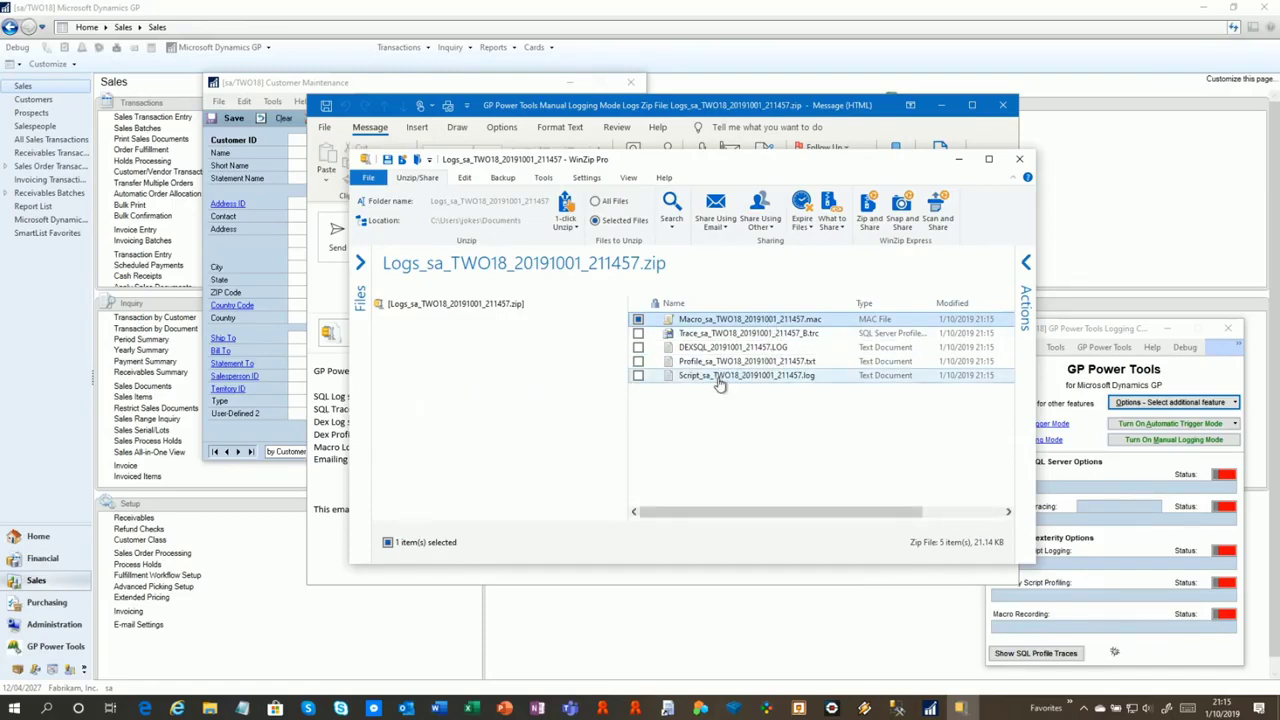
Inspect the Script, Profile, DEXSQL, Trace and Macro files in the logs zip, then close WinZip
left_click(717, 377)
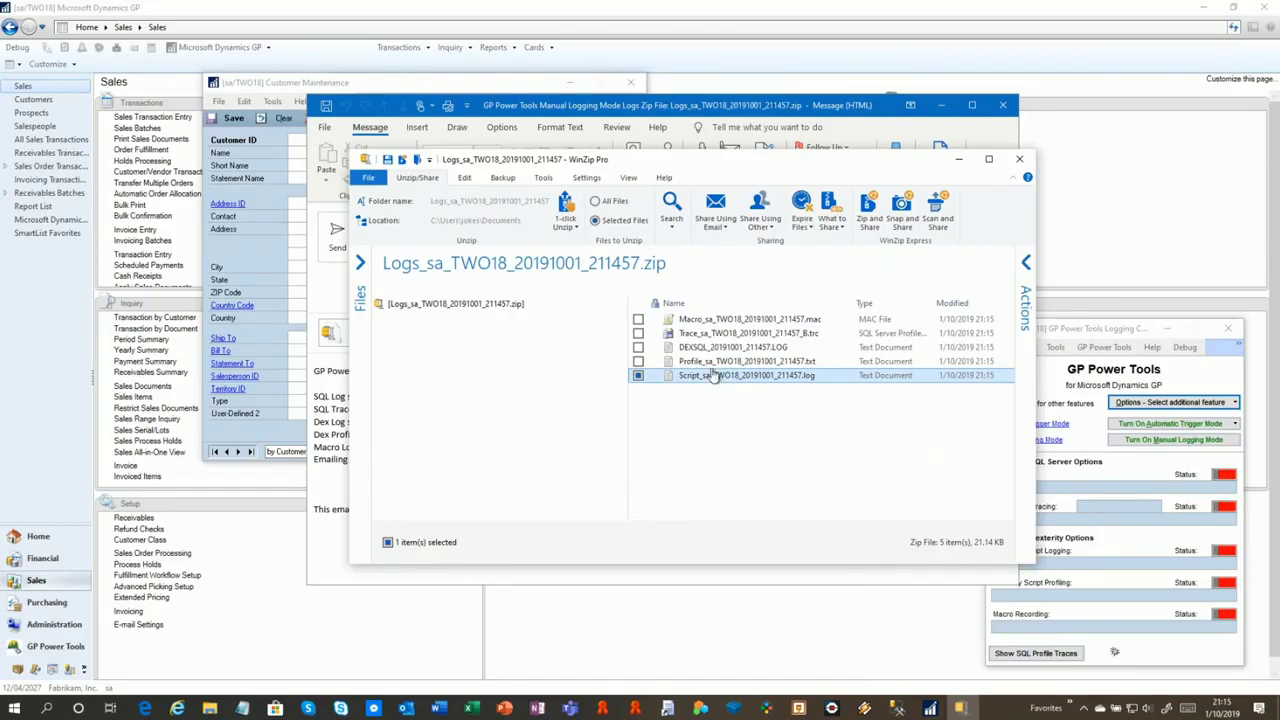
left_click(716, 364)
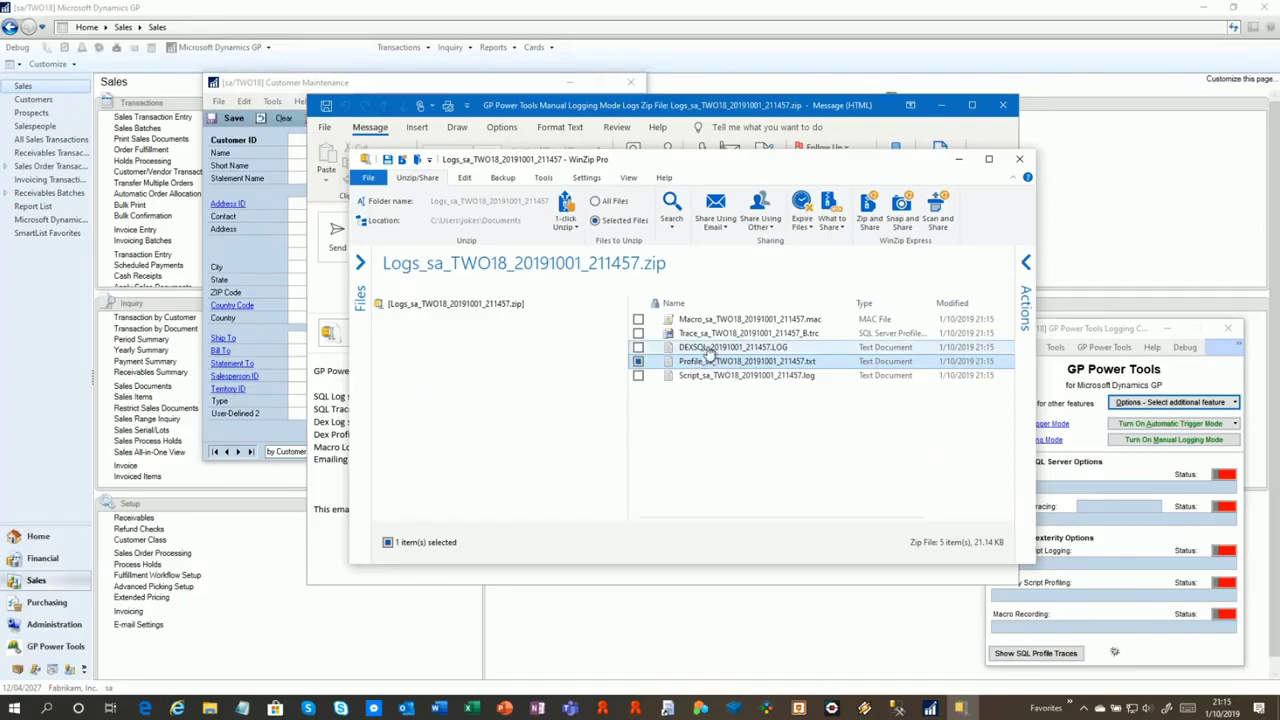
left_click(688, 348)
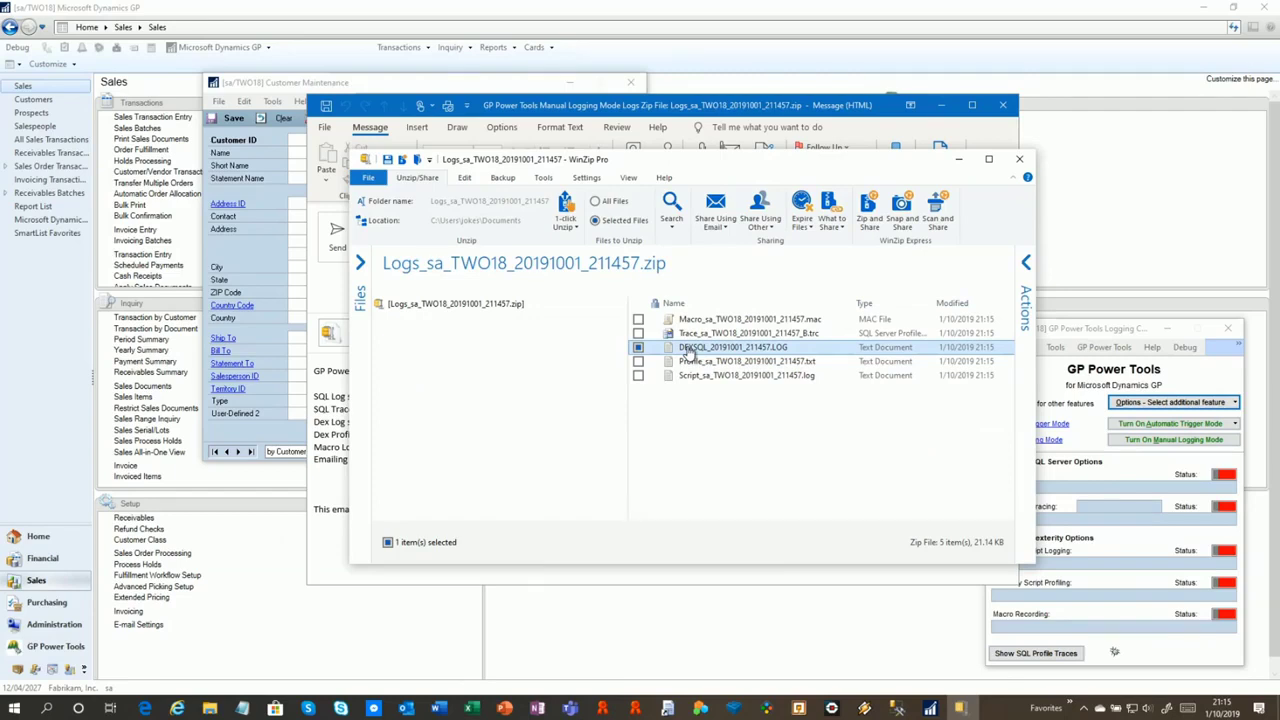
left_click(698, 334)
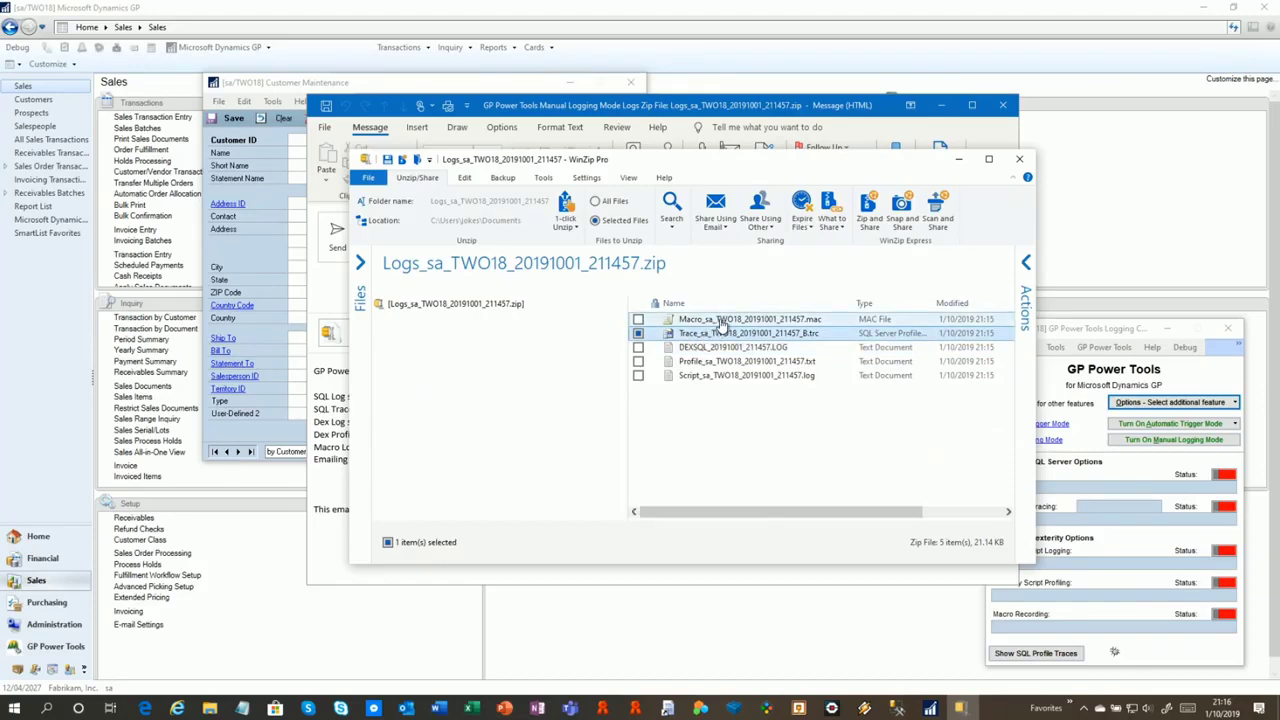
left_click(721, 320)
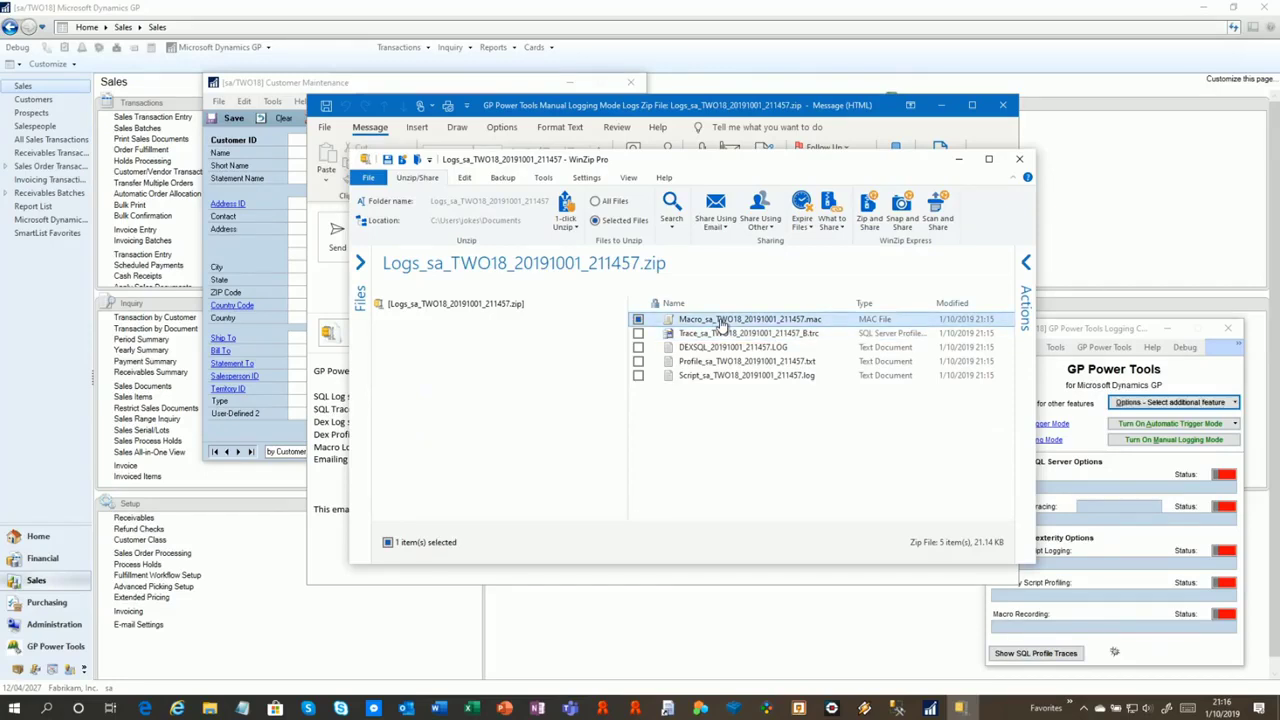
left_click(715, 335)
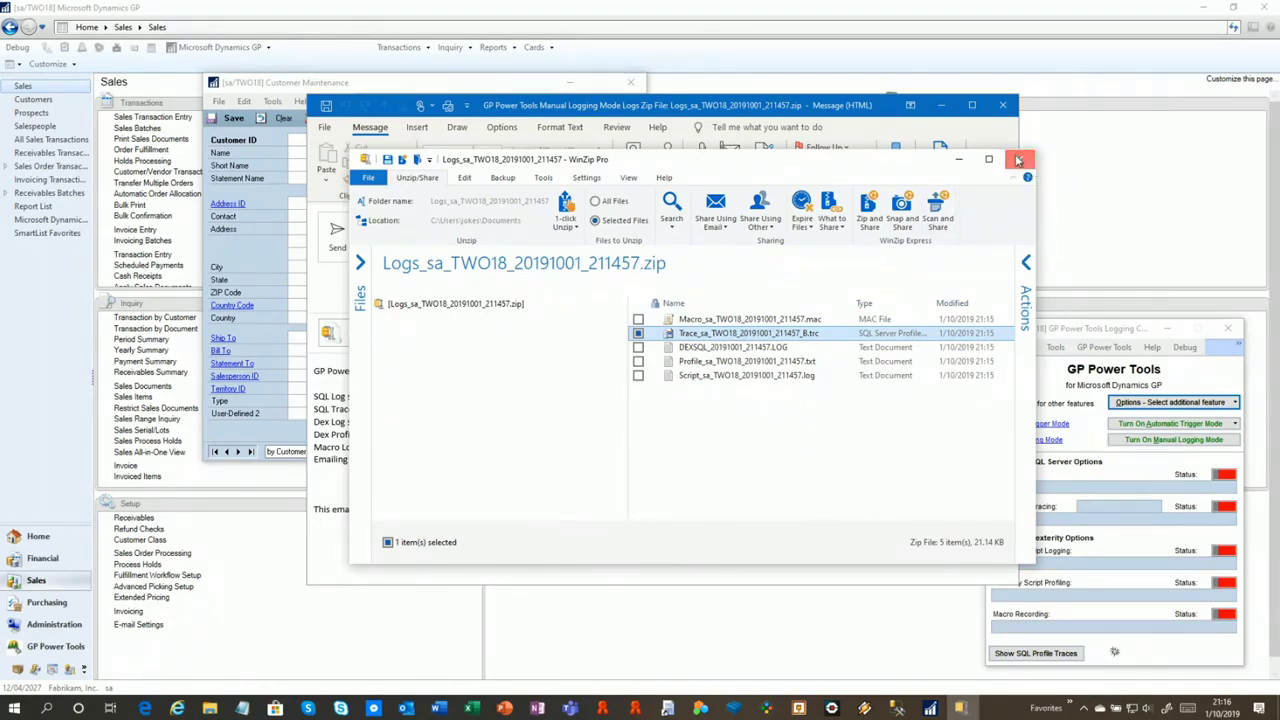
left_click(1018, 160)
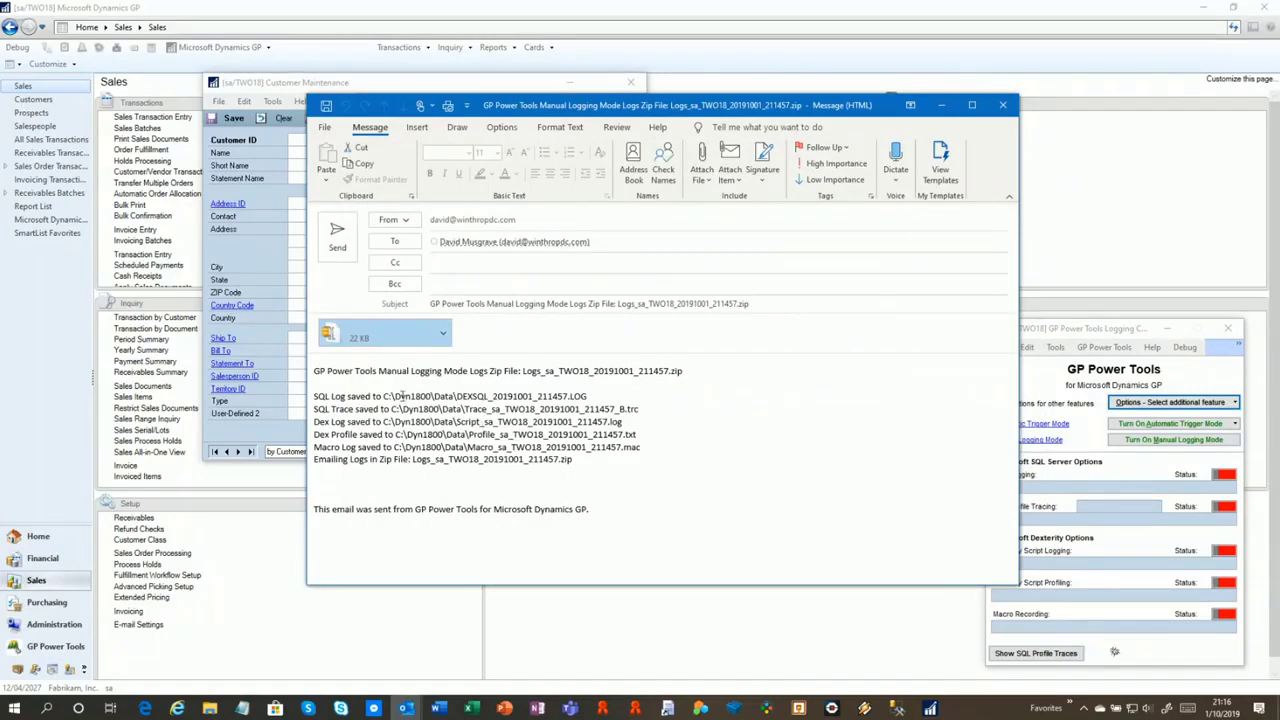
Discard the logs e-mail without saving and close the GP Power Tools Logging Control window
left_click_drag(401, 397, 460, 460)
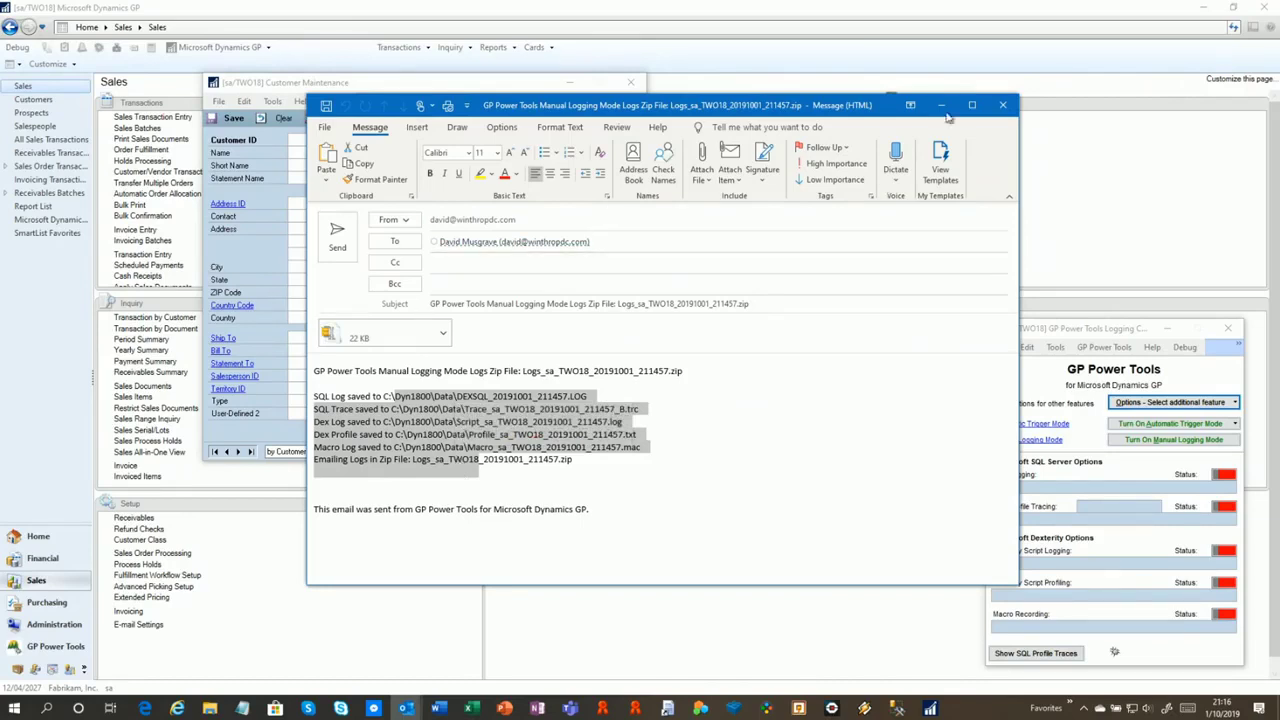
left_click(1003, 105)
left_click(645, 391)
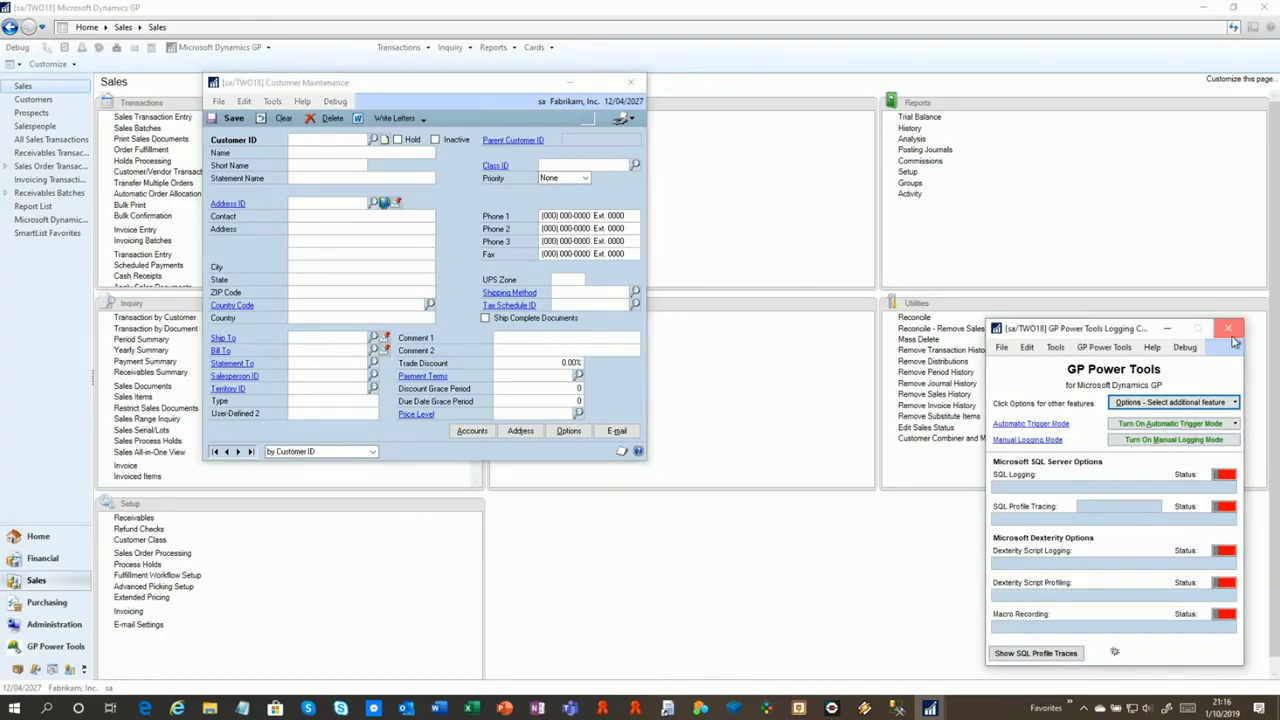
left_click(1231, 336)
Close Customer Maintenance and bring Dynamics GP forward on the GP Power Tools area page
left_click(633, 86)
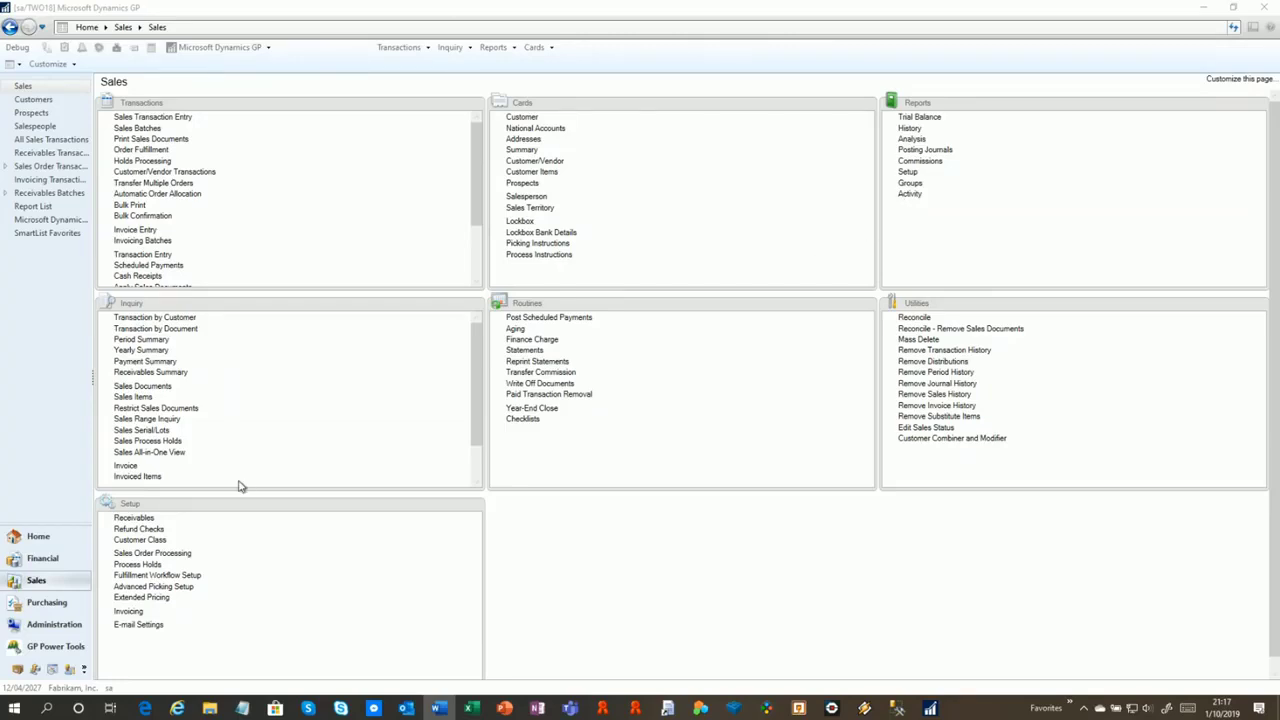
left_click(46, 652)
left_click(46, 650)
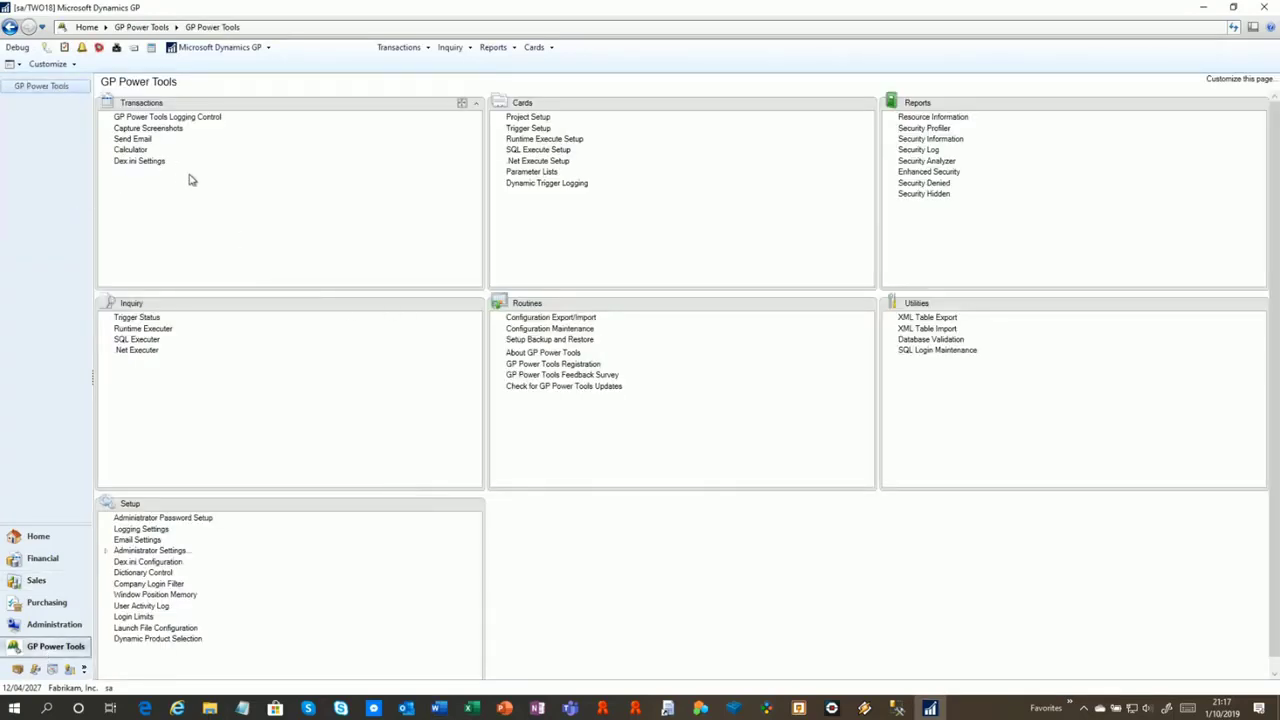
left_click(152, 163)
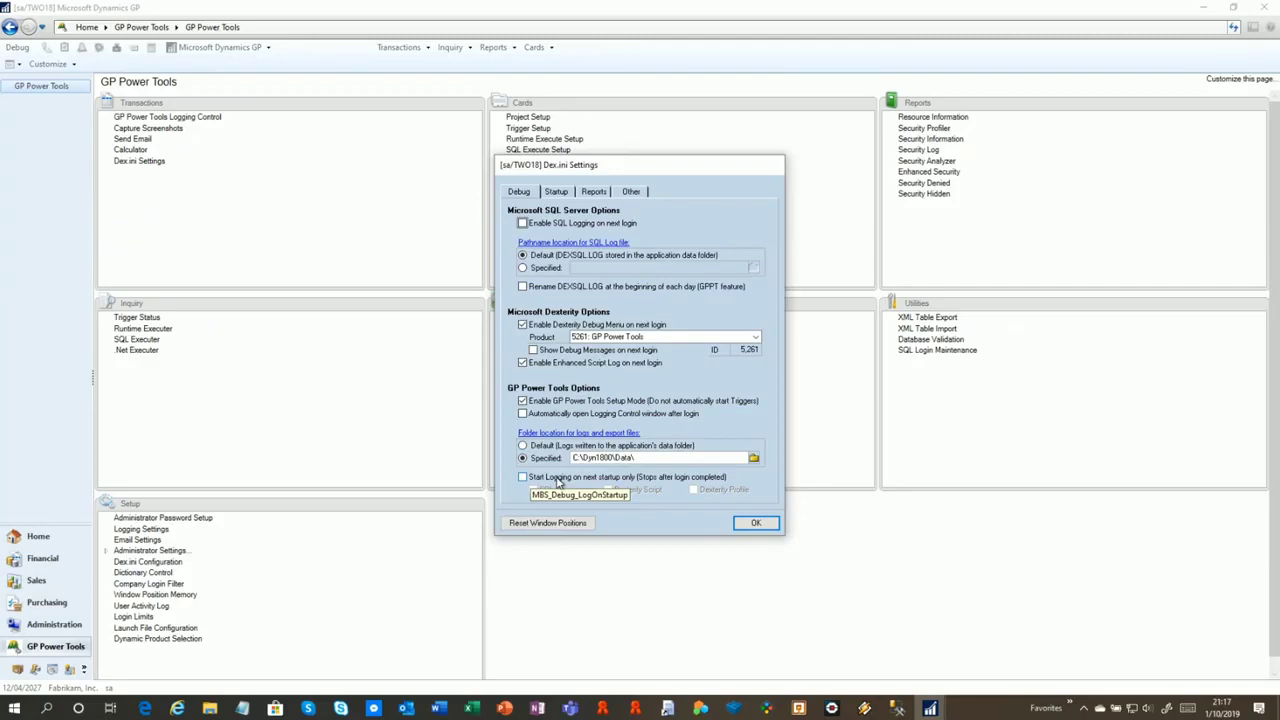
left_click(552, 479)
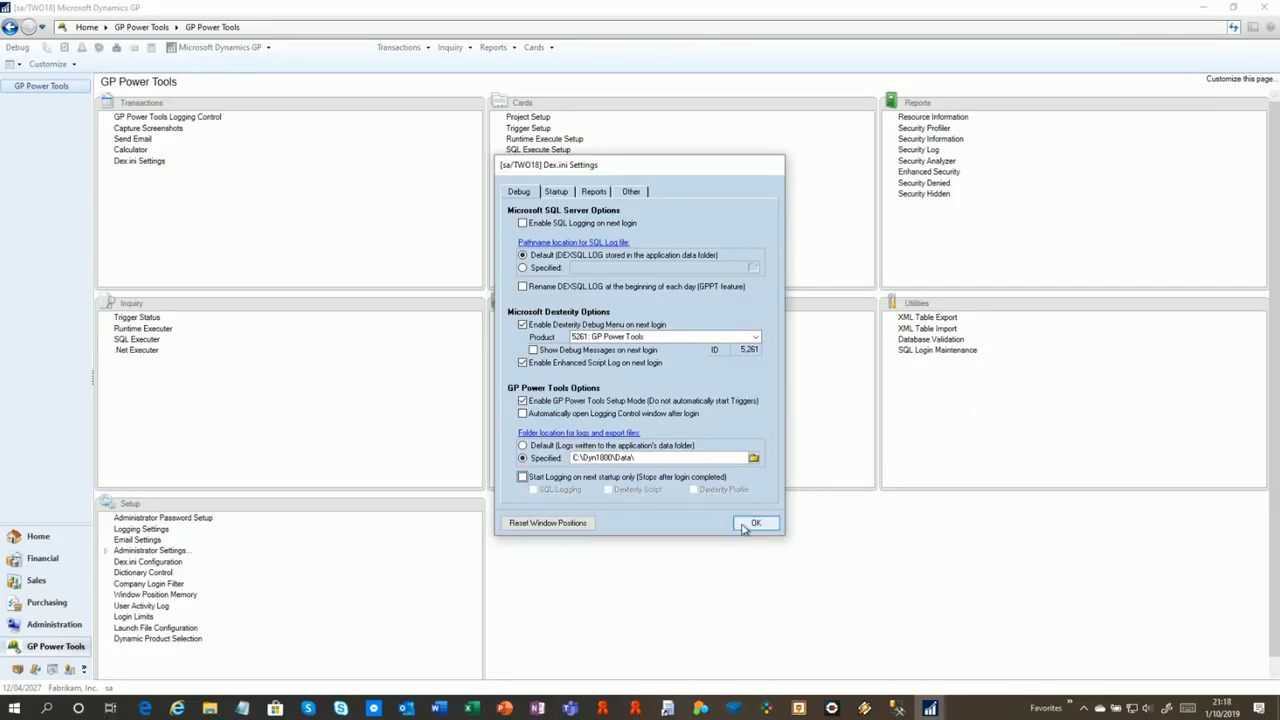
left_click(755, 523)
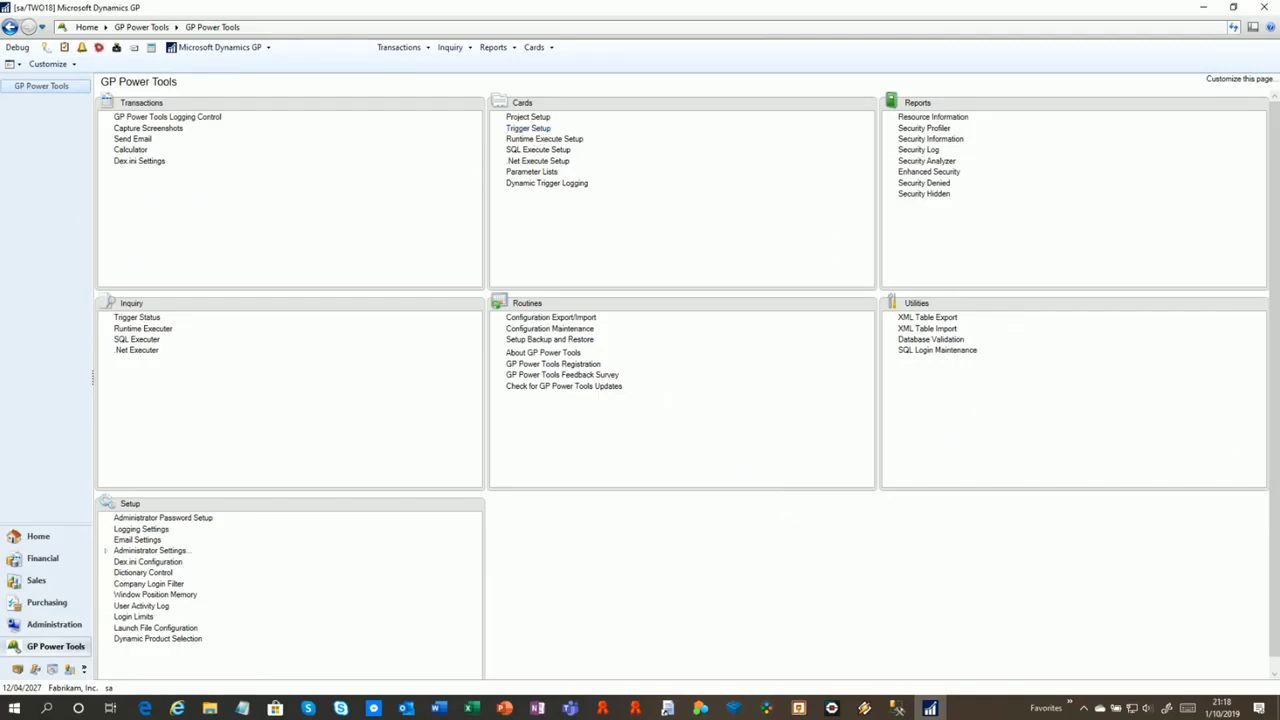
Launch Dynamics GP 2018 Default from the taskbar Favorites and sign in with the user's ID and password
left_click(1069, 704)
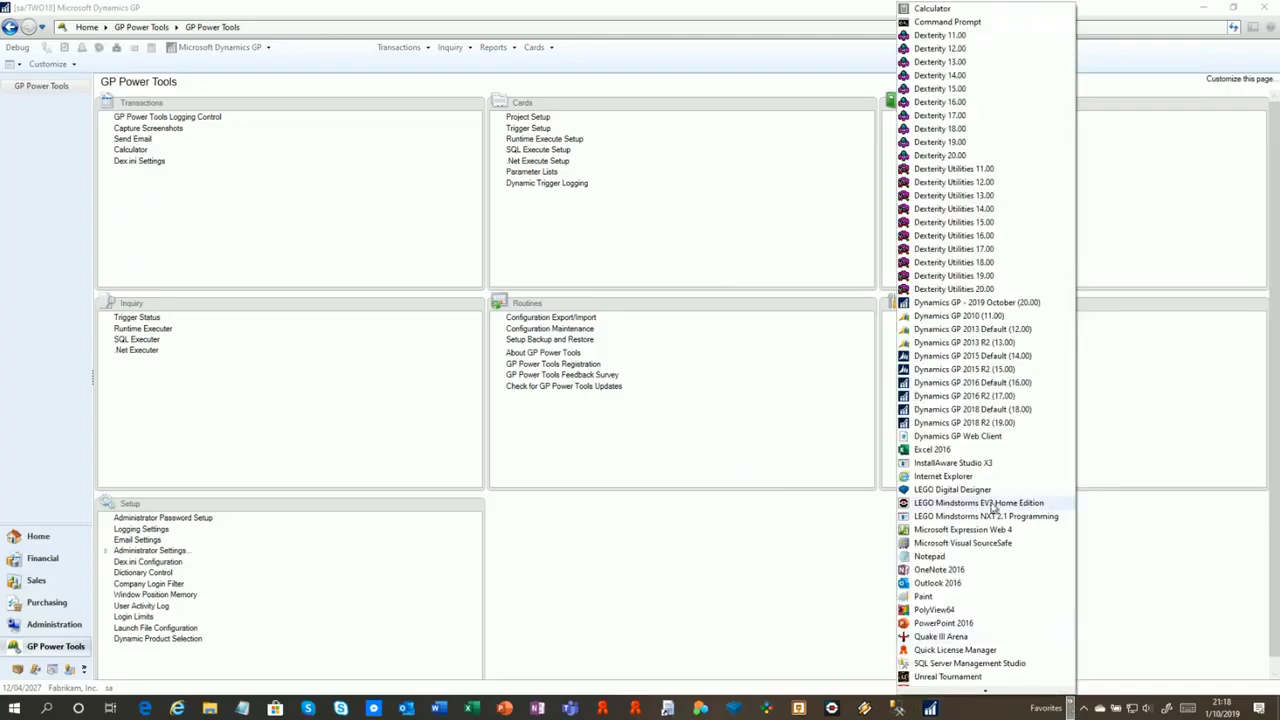
left_click(1028, 411)
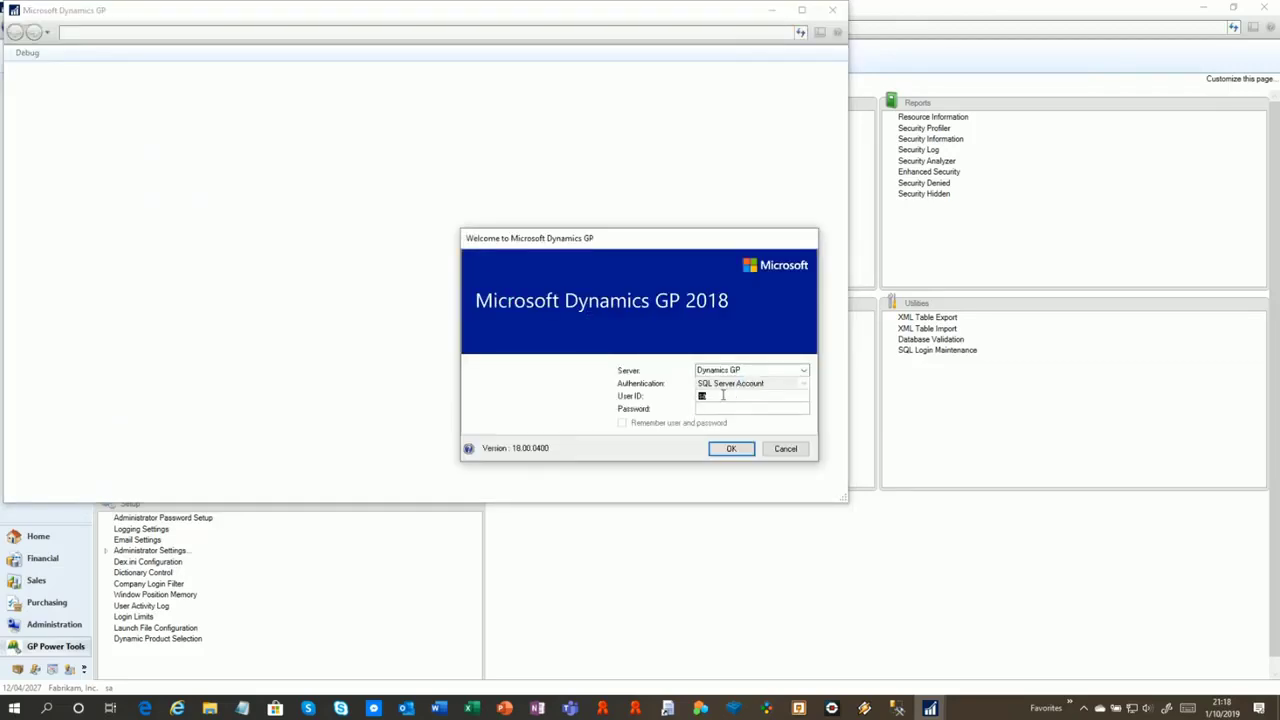
type("DAVID")
type("******")
key("Return")
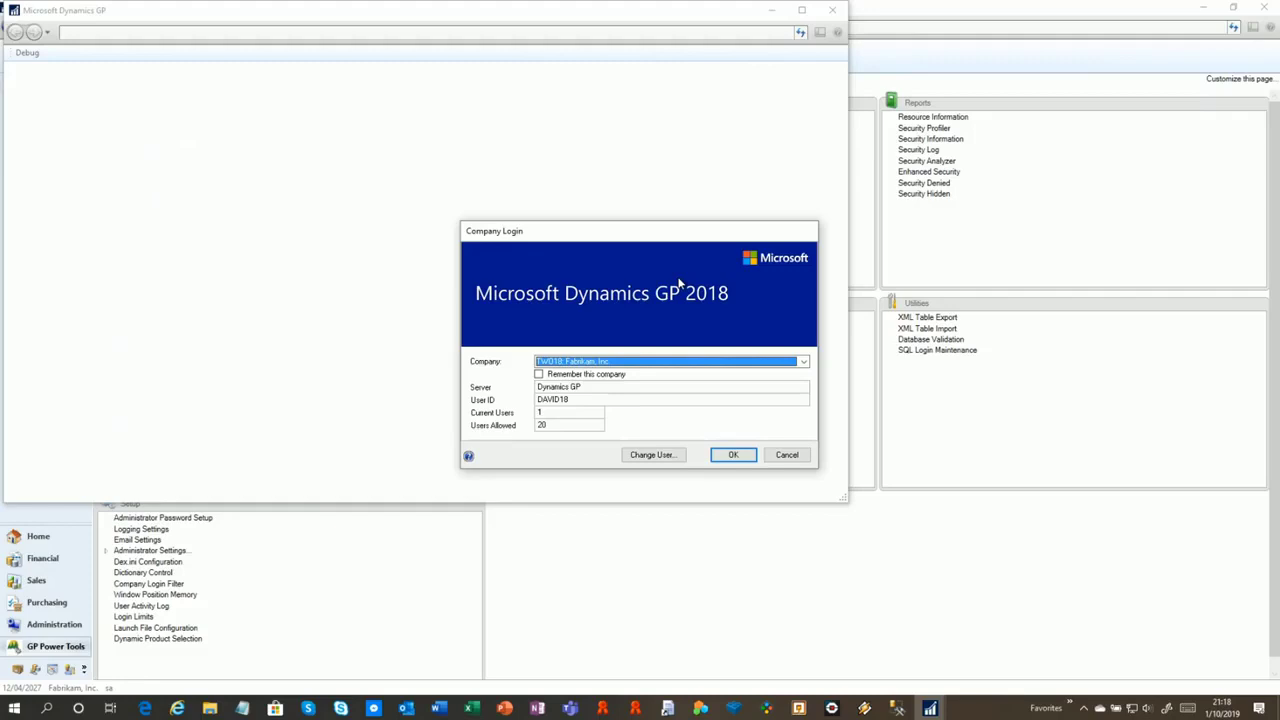
Log this user into the TST18 test company
left_click(806, 364)
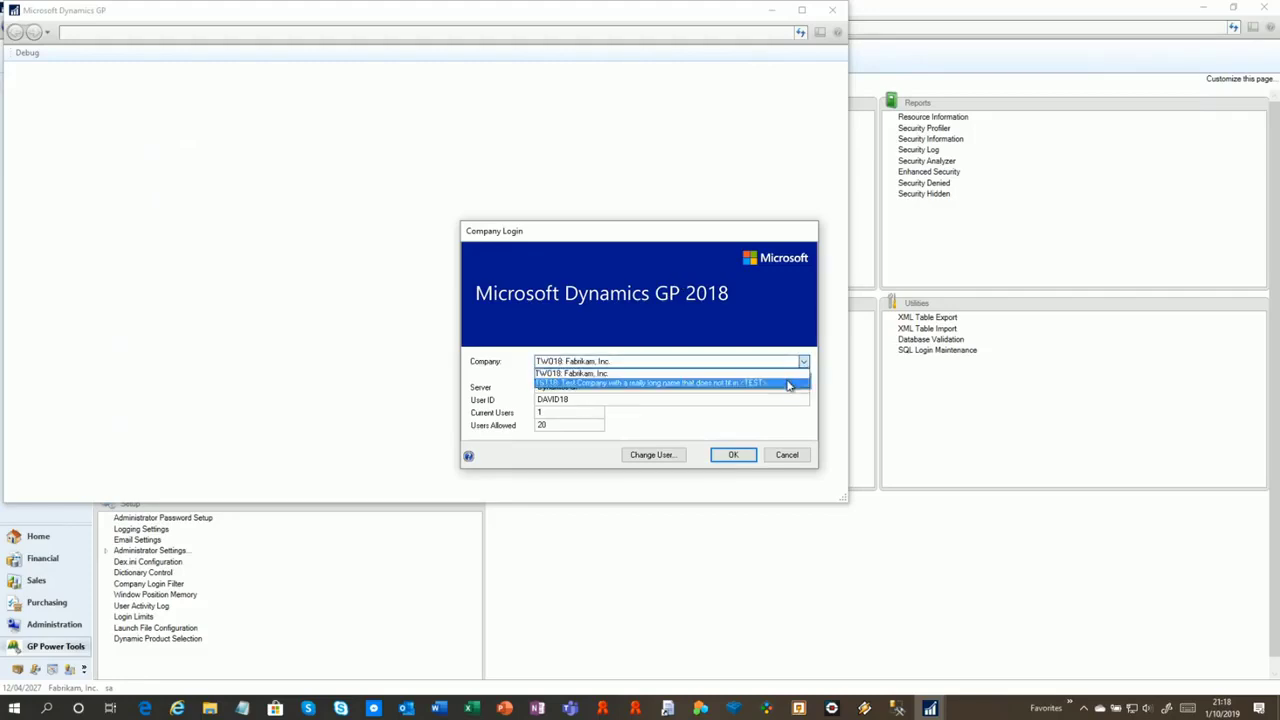
left_click(788, 384)
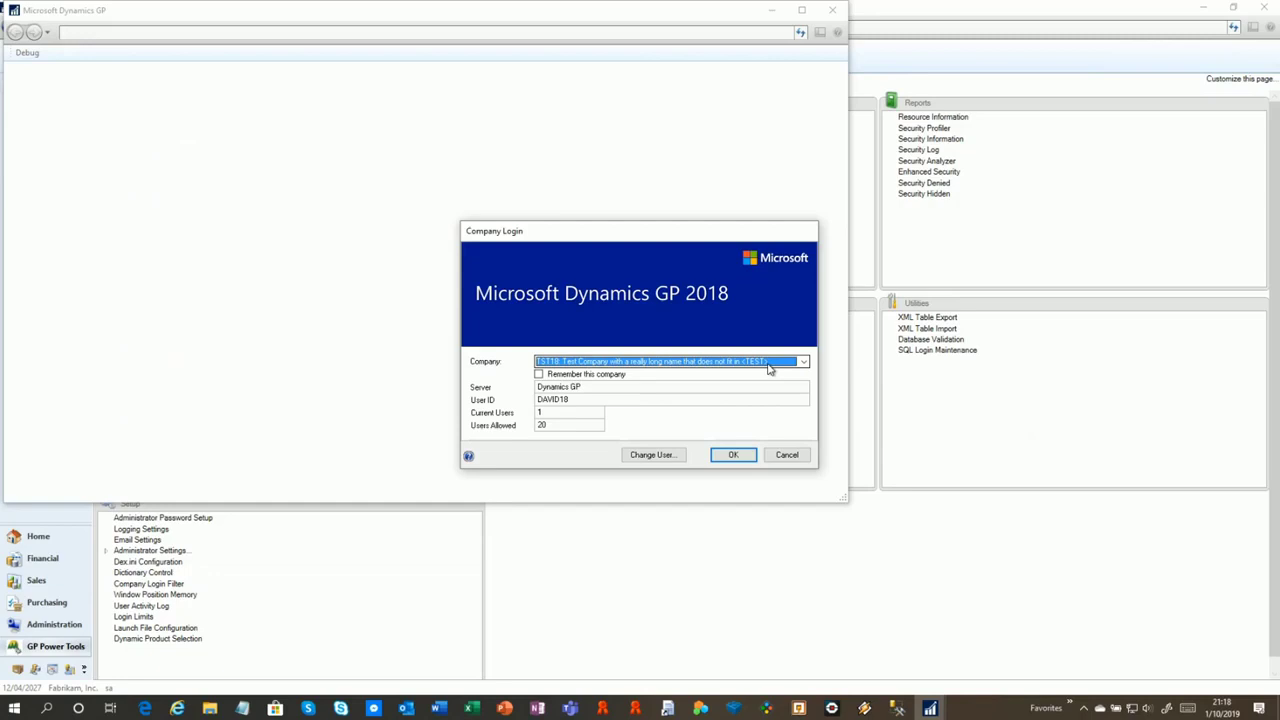
left_click(738, 461)
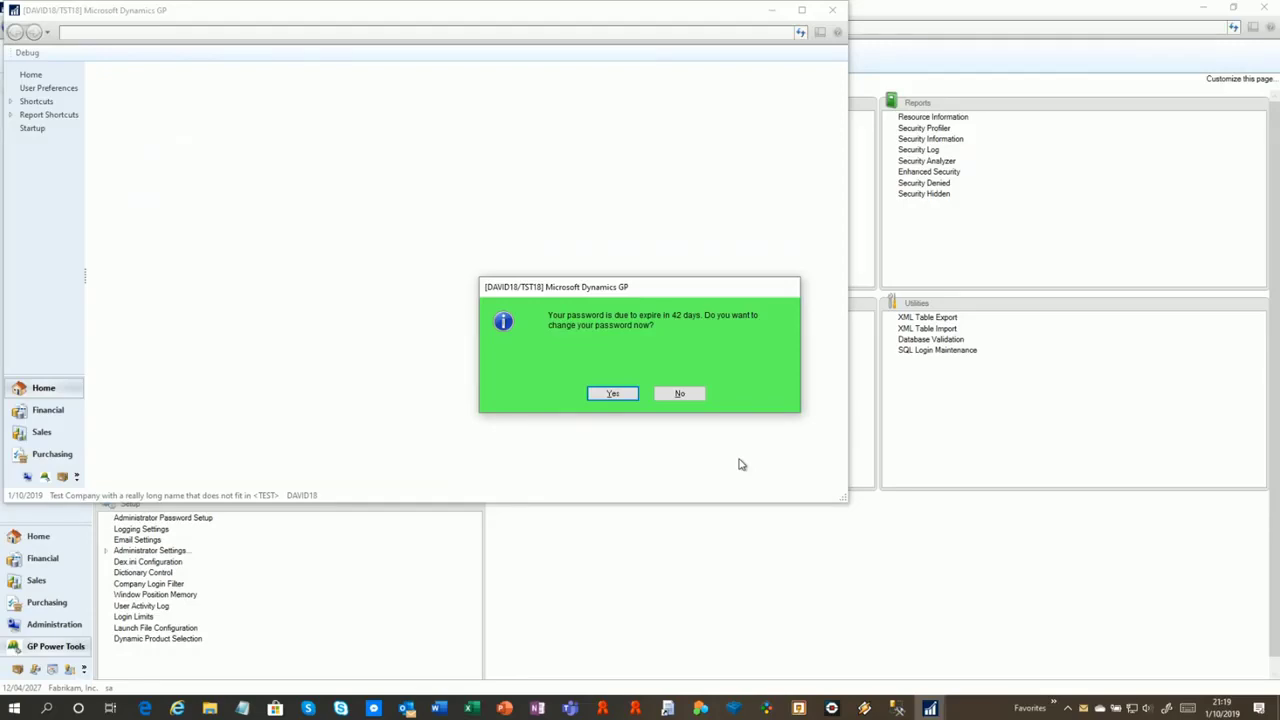
Decline the password change and dismiss the TST18 testing-only warning to reach Home
left_click(680, 394)
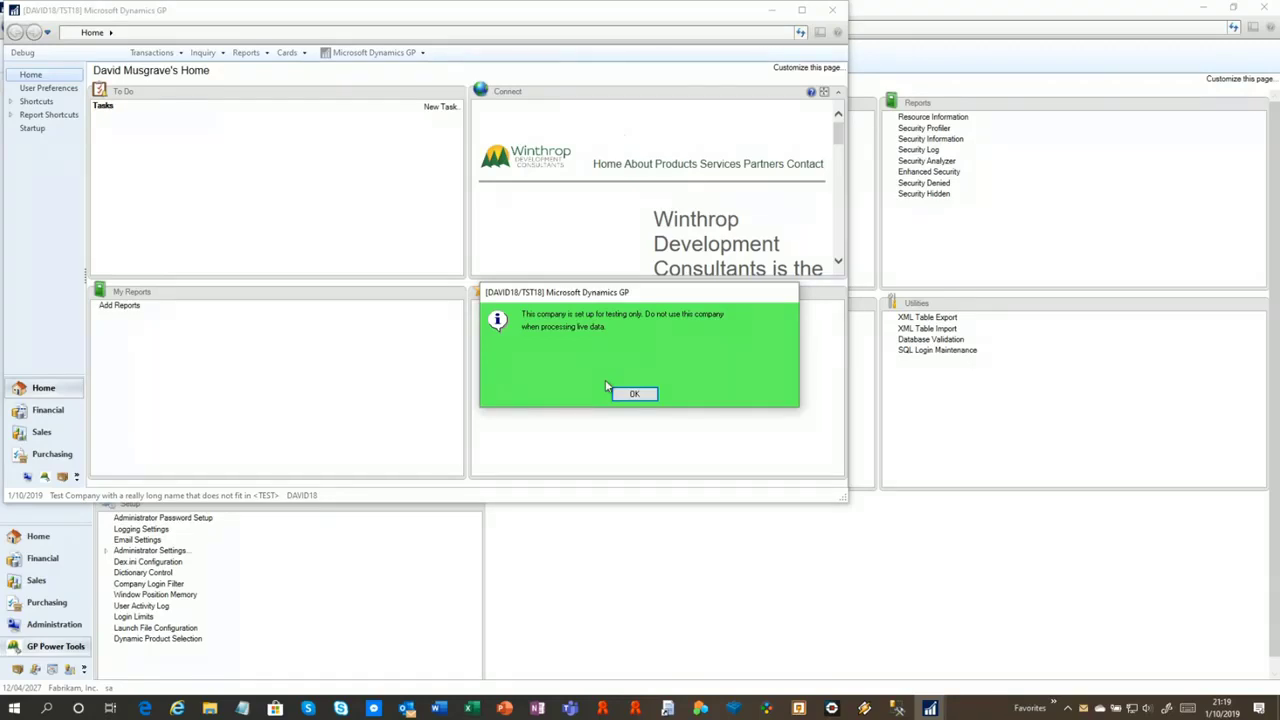
left_click(626, 393)
left_click(632, 399)
Open Sales Transaction Entry from the Sales area and move the version-choice prompt aside
left_click(41, 432)
left_click(158, 112)
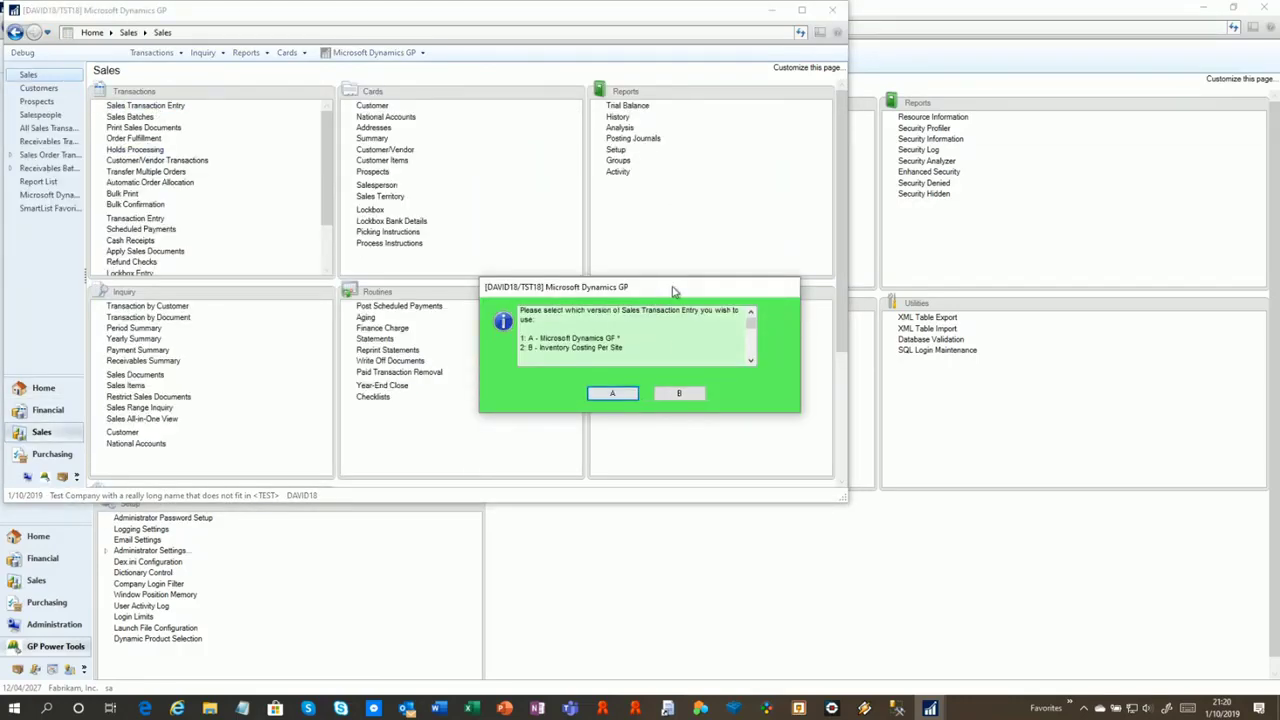
left_click_drag(673, 290, 636, 232)
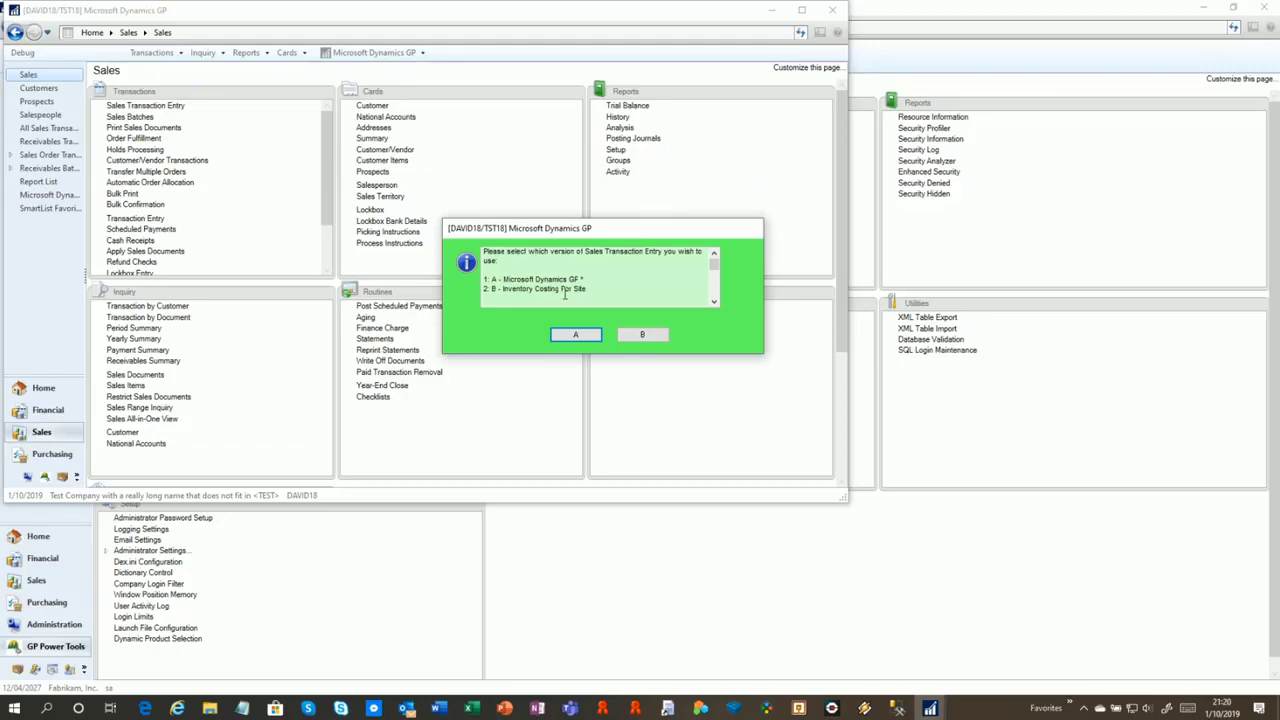
Choose version A, standard Dynamics GP, and position the empty Quote form dated 1/10/2019
left_click(577, 335)
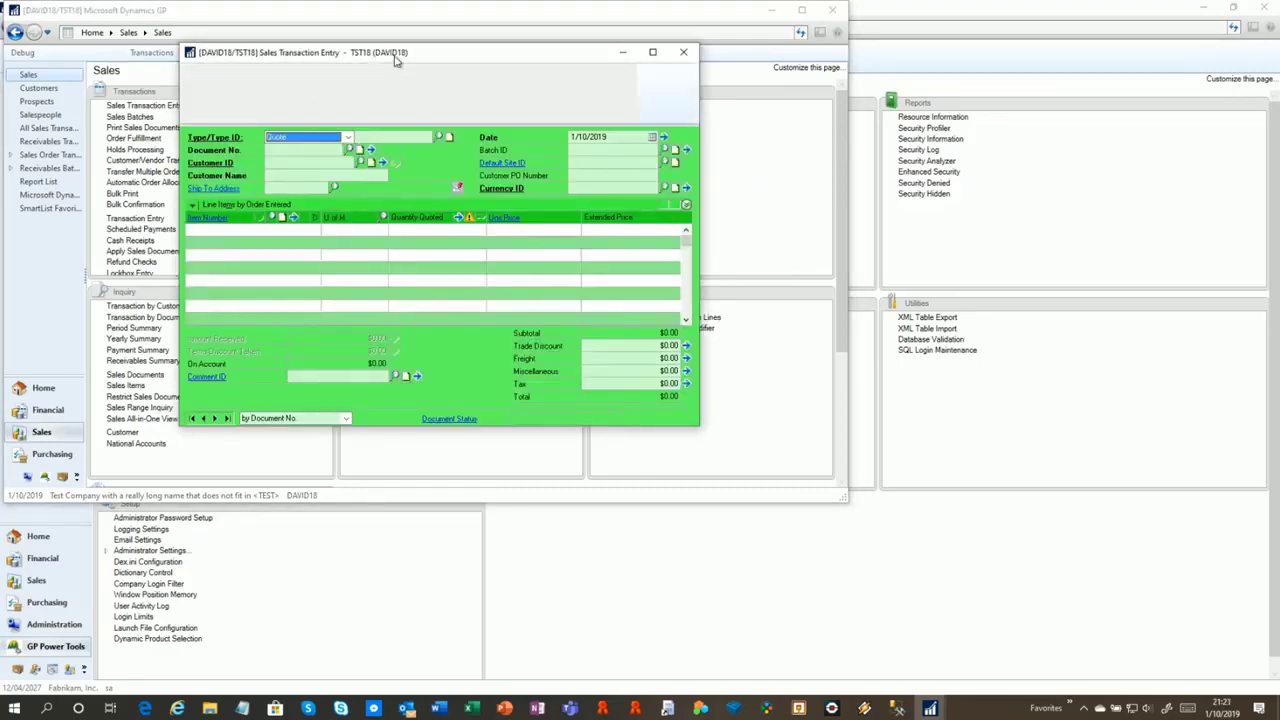
left_click_drag(433, 57, 517, 77)
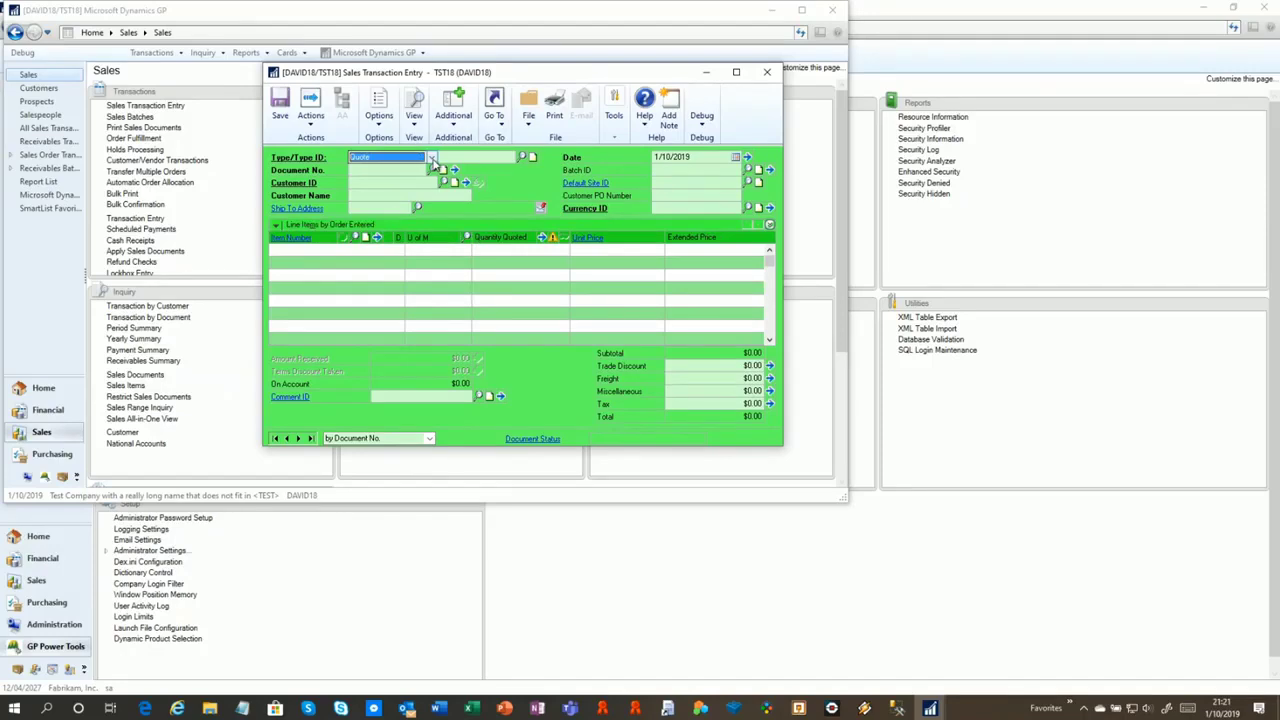
left_click_drag(508, 75, 511, 83)
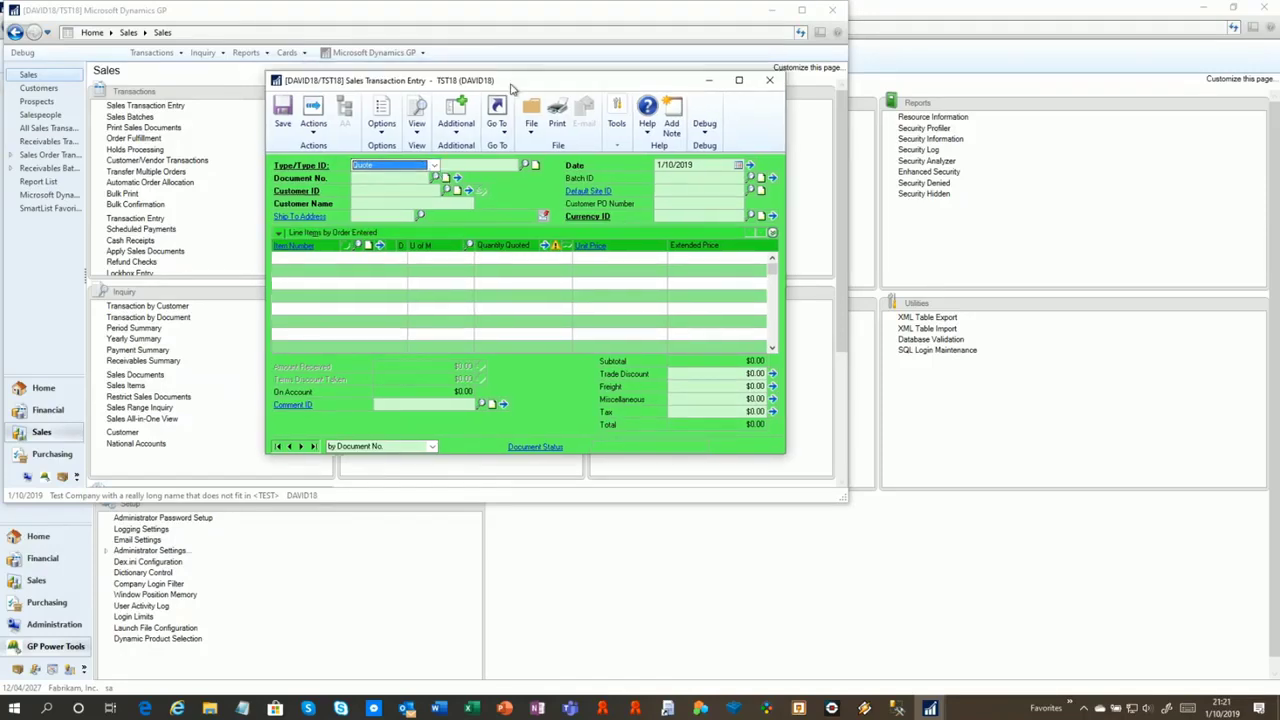
Try opening Create Return from the Additional menu so the denial gets logged
left_click(461, 142)
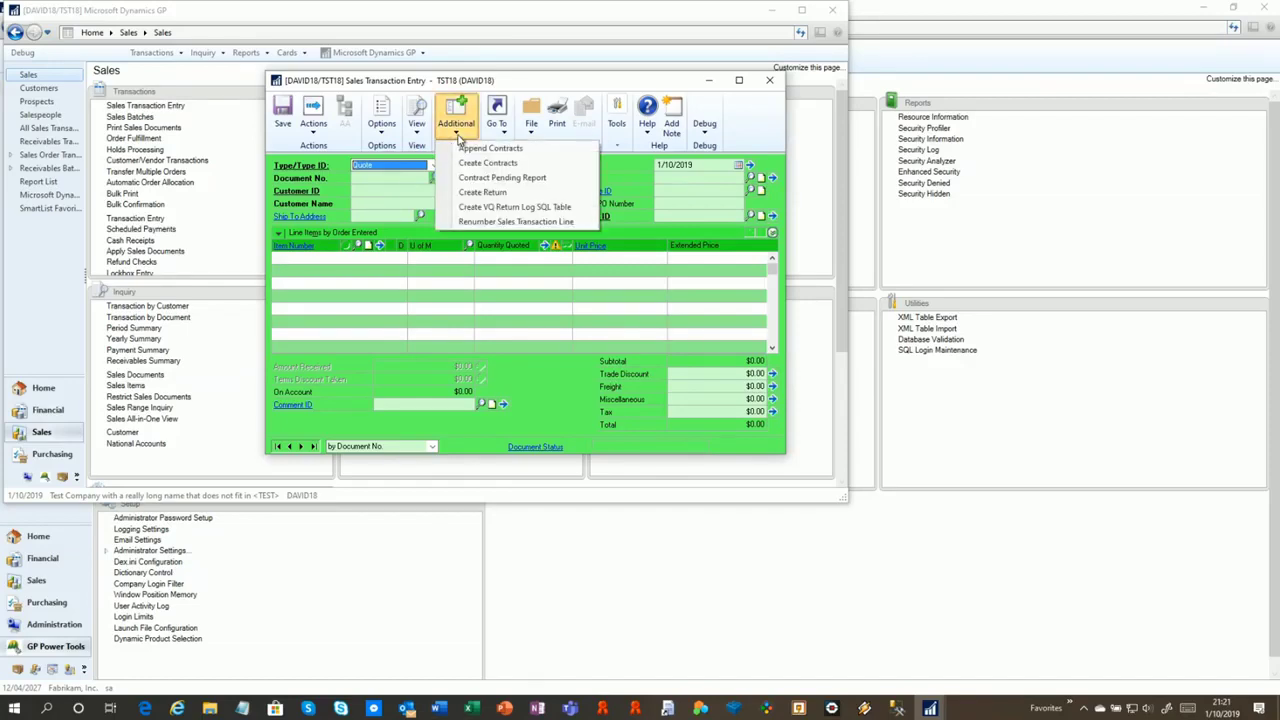
left_click(481, 193)
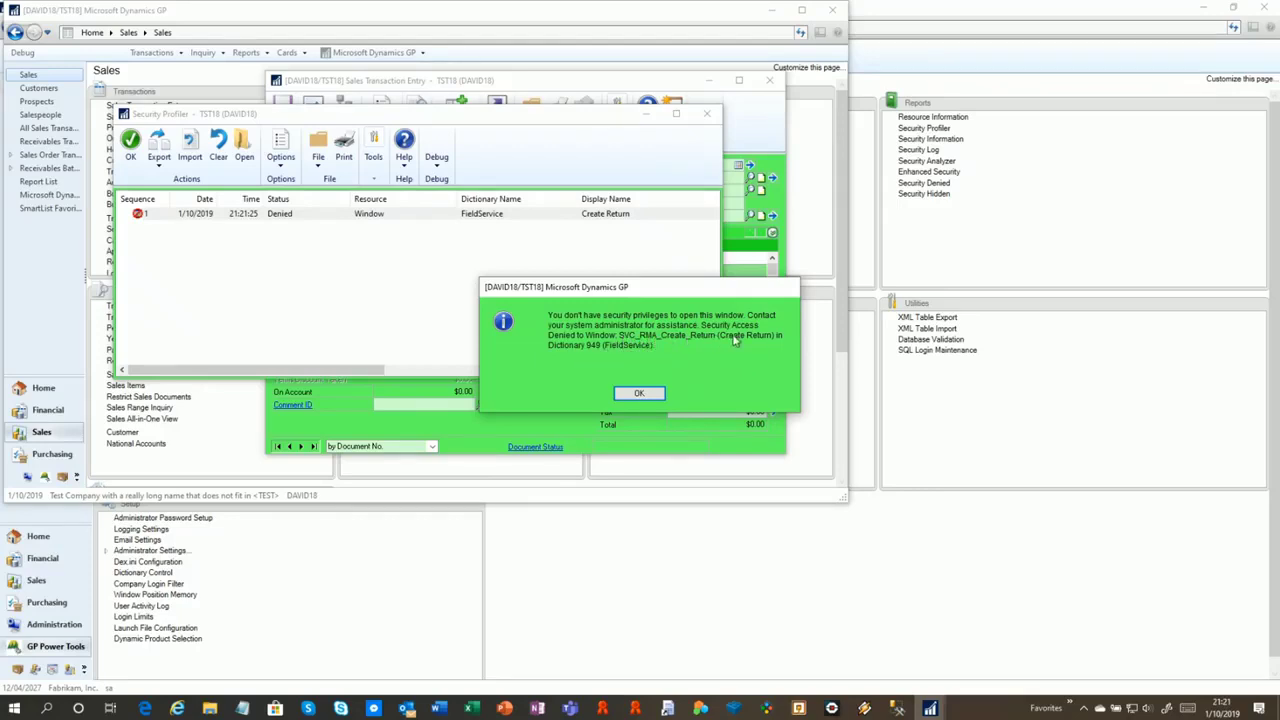
Dismiss the security privileges message for the denied Create Return window
left_click(641, 394)
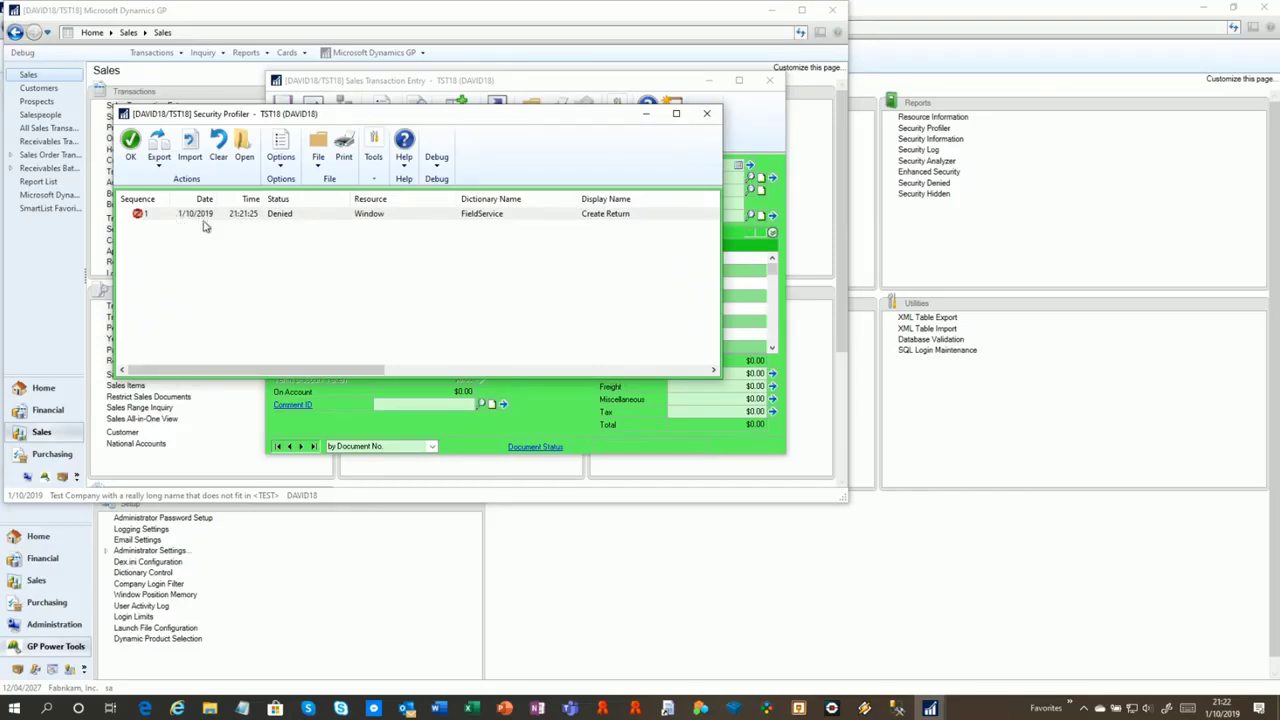
Select the denied Create Return entry and export it To File as XML in the Data folder
left_click(270, 220)
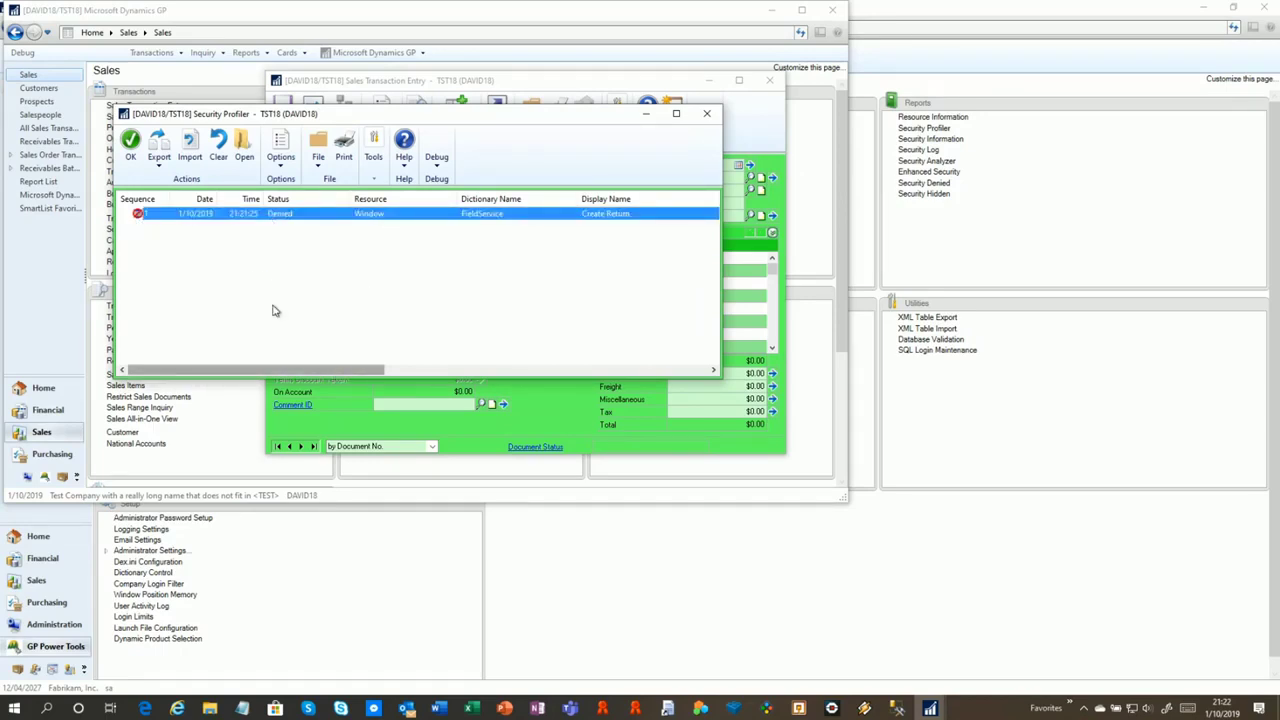
left_click(166, 166)
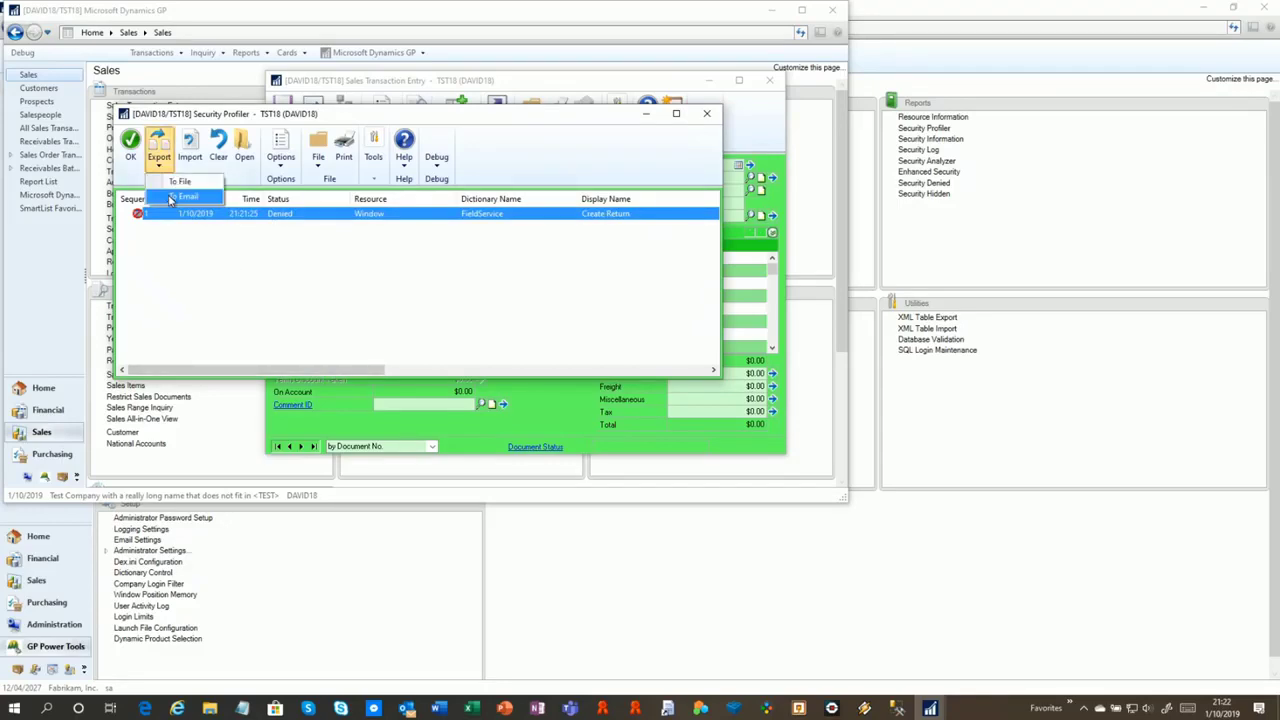
left_click(180, 181)
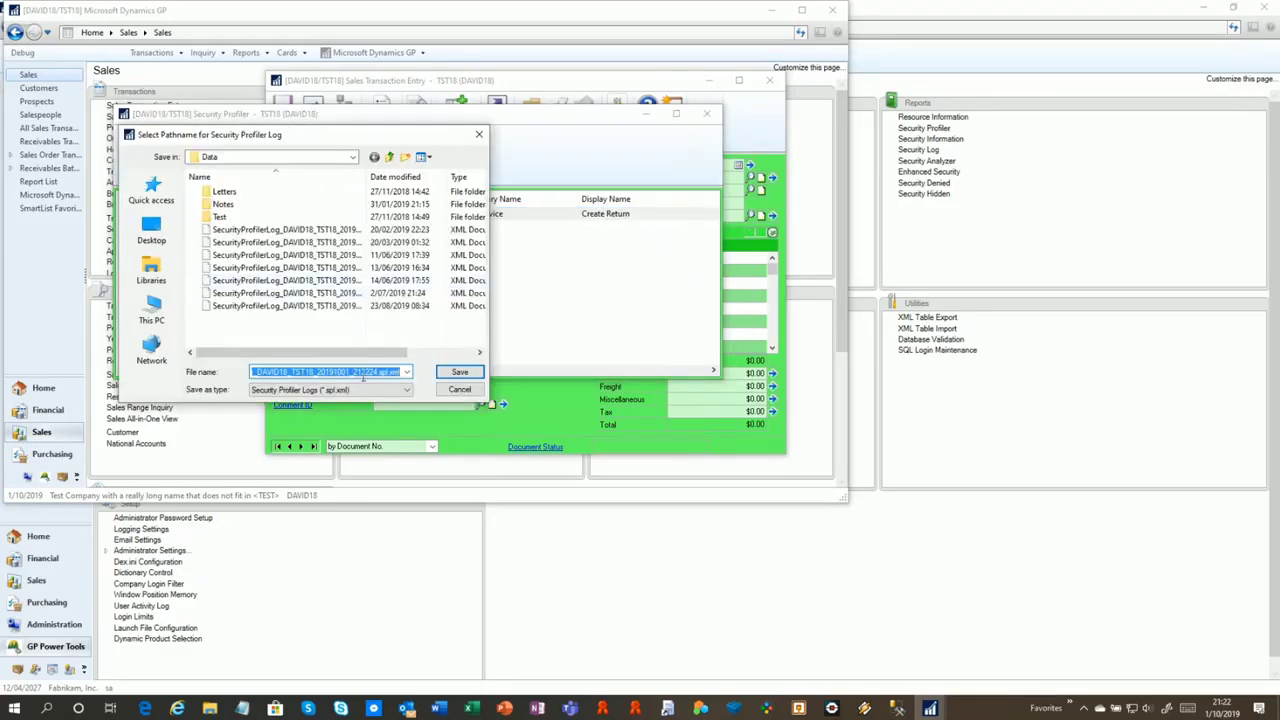
left_click(460, 372)
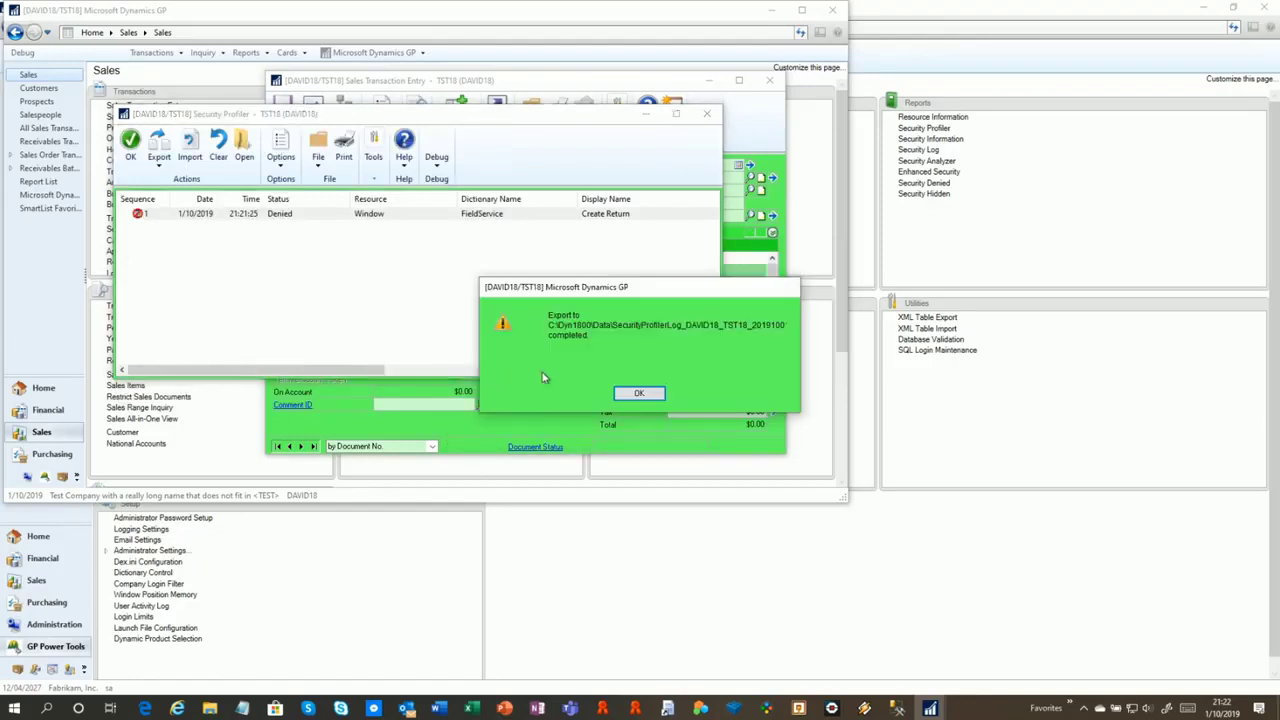
left_click(654, 396)
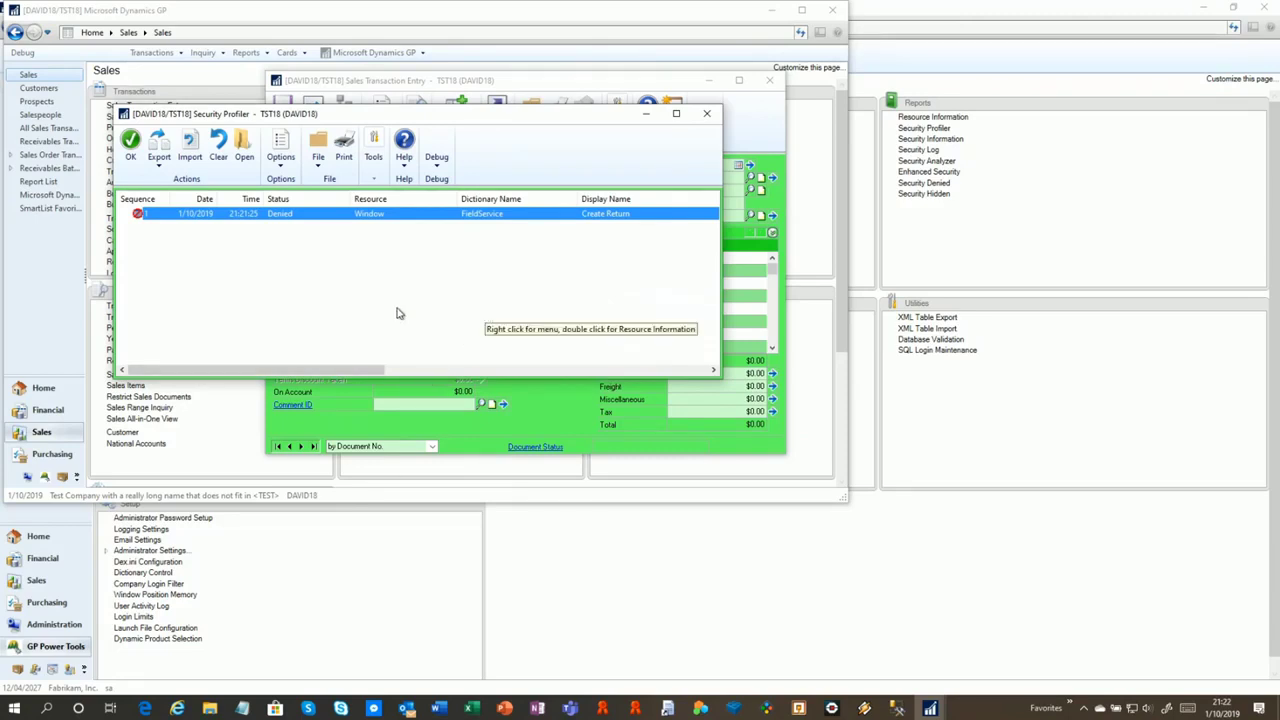
Switch to the administrator's session and load the exported log into Security Profiler
left_click(936, 708)
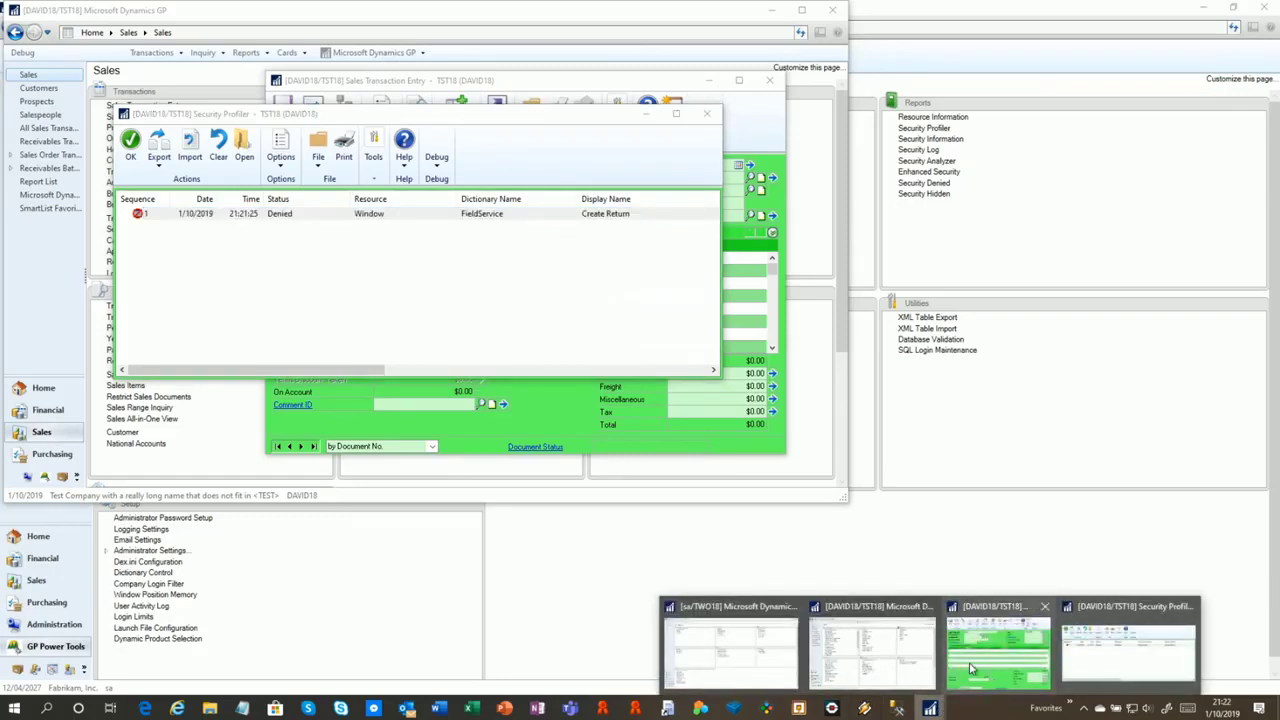
mouse_move(970, 668)
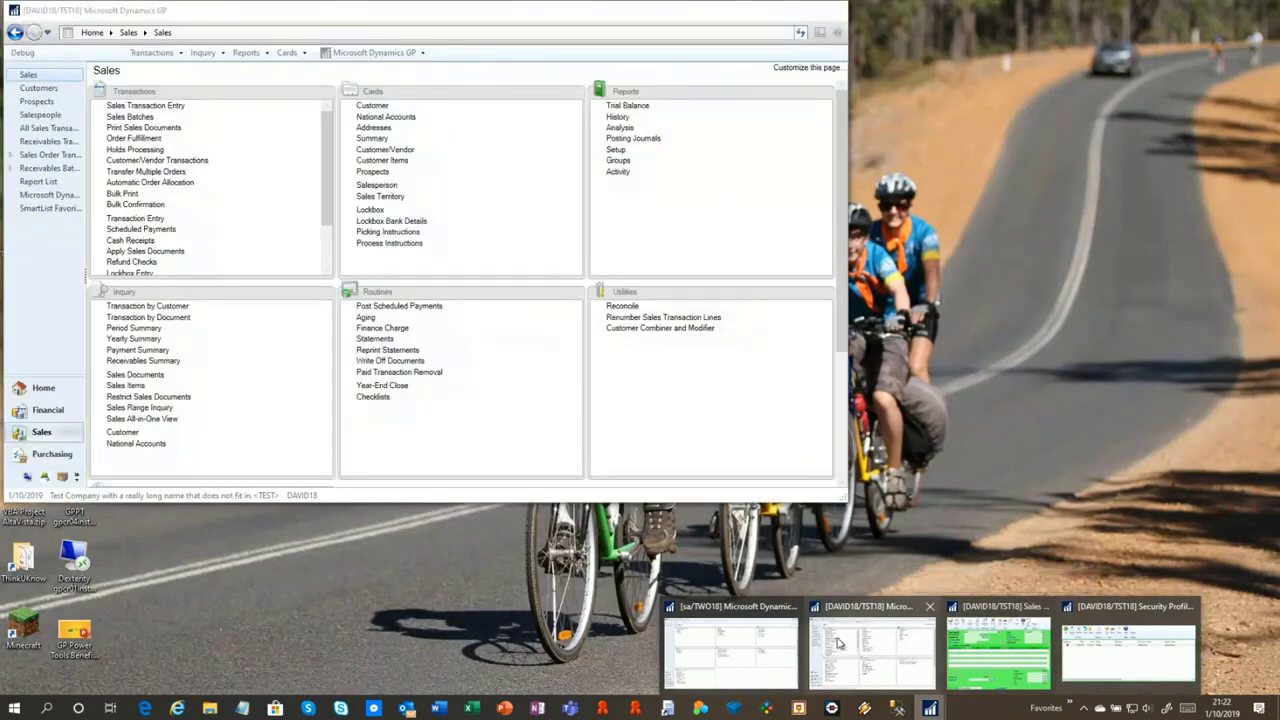
mouse_move(740, 625)
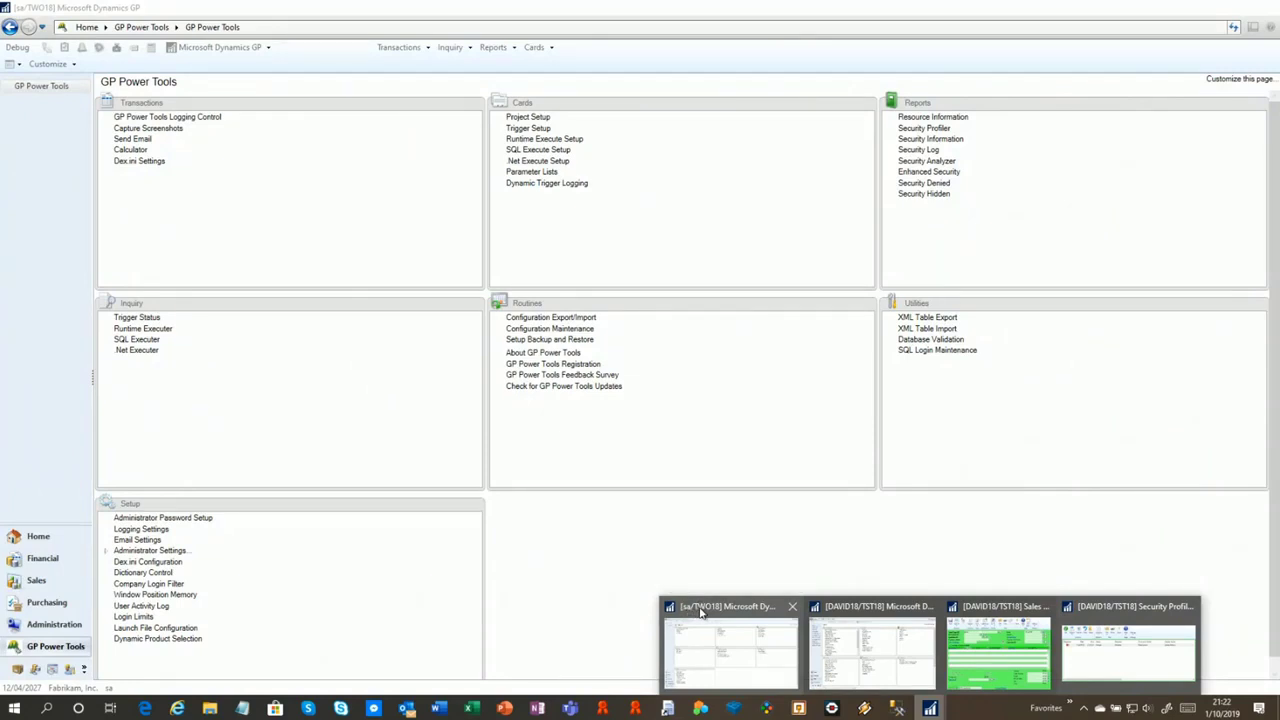
left_click(702, 613)
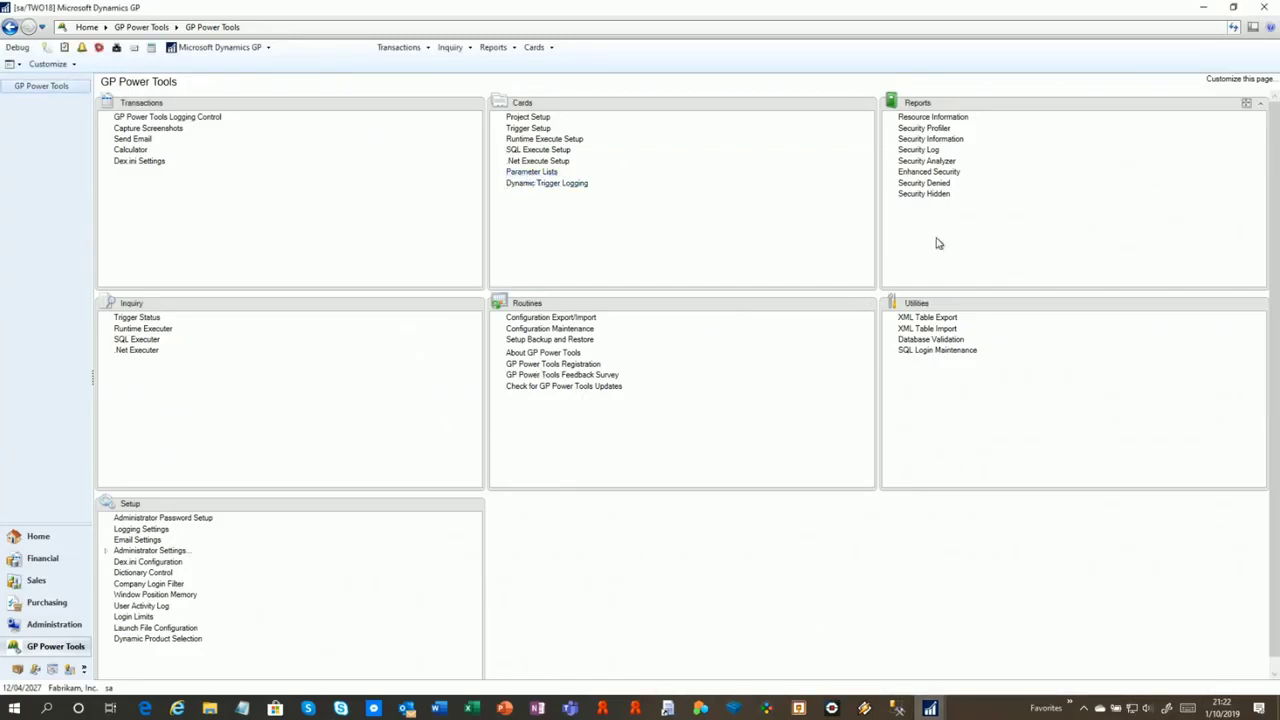
left_click(930, 129)
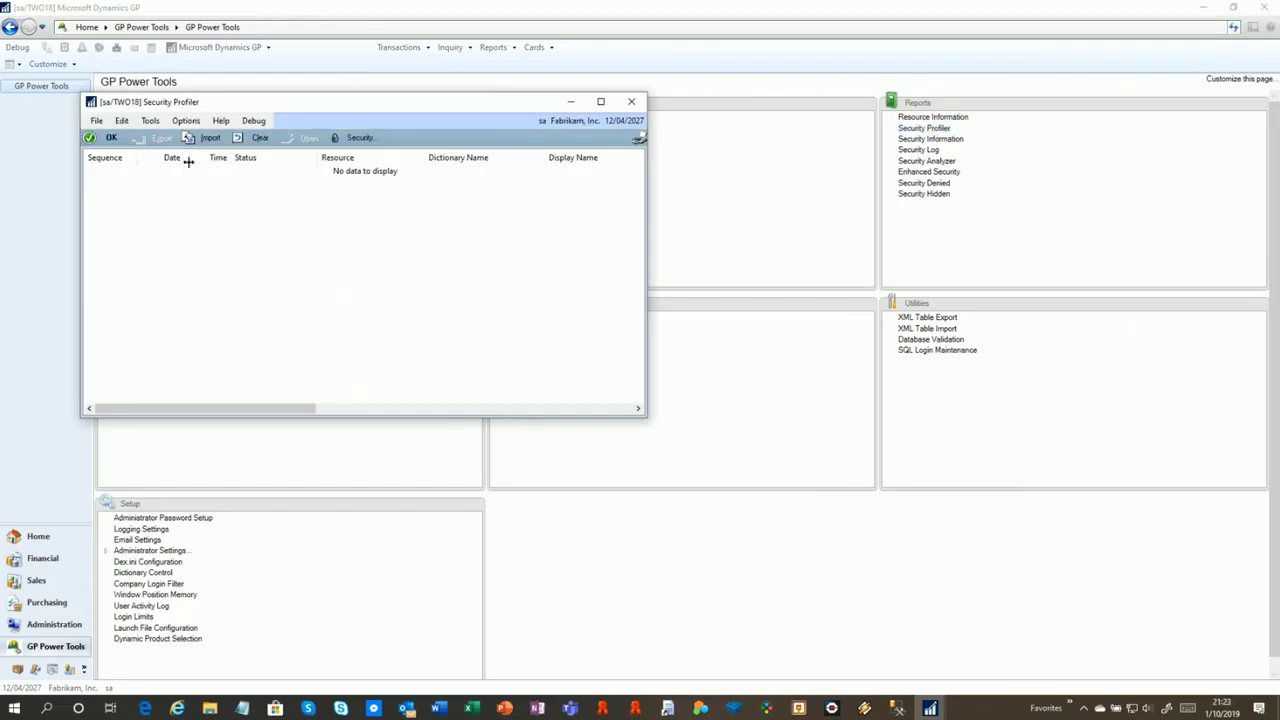
left_click(207, 137)
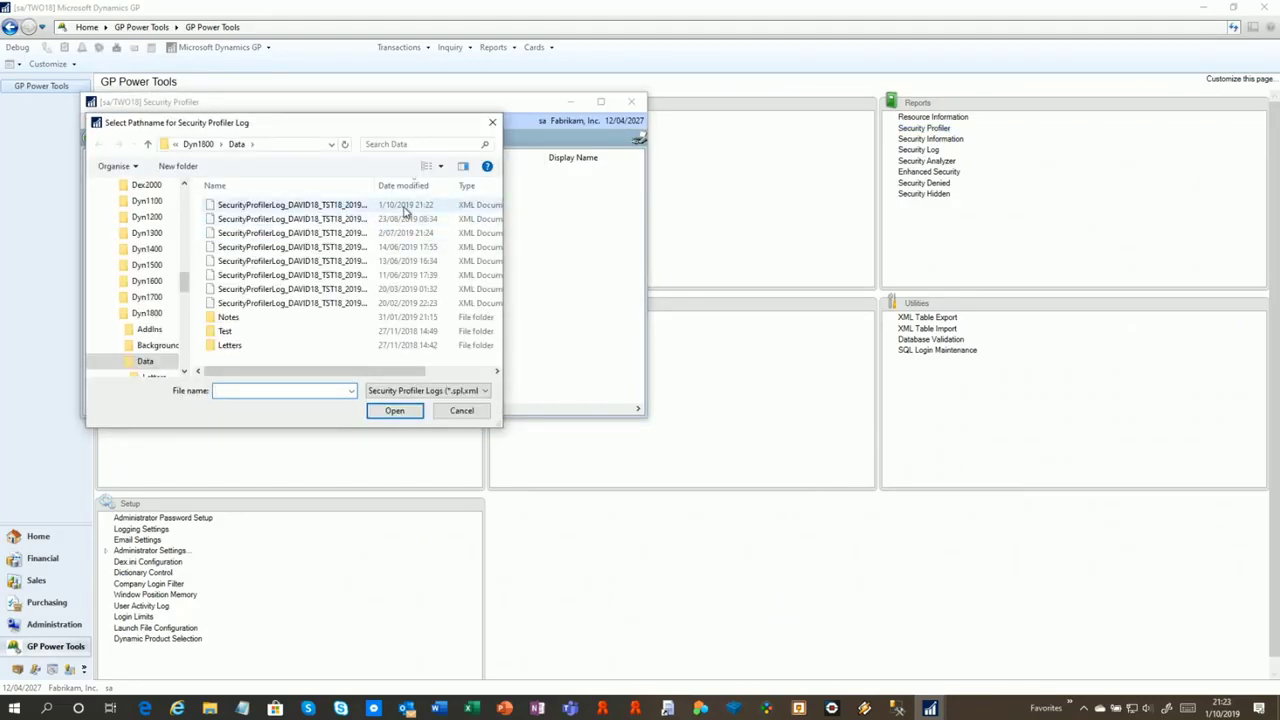
double_click(405, 207)
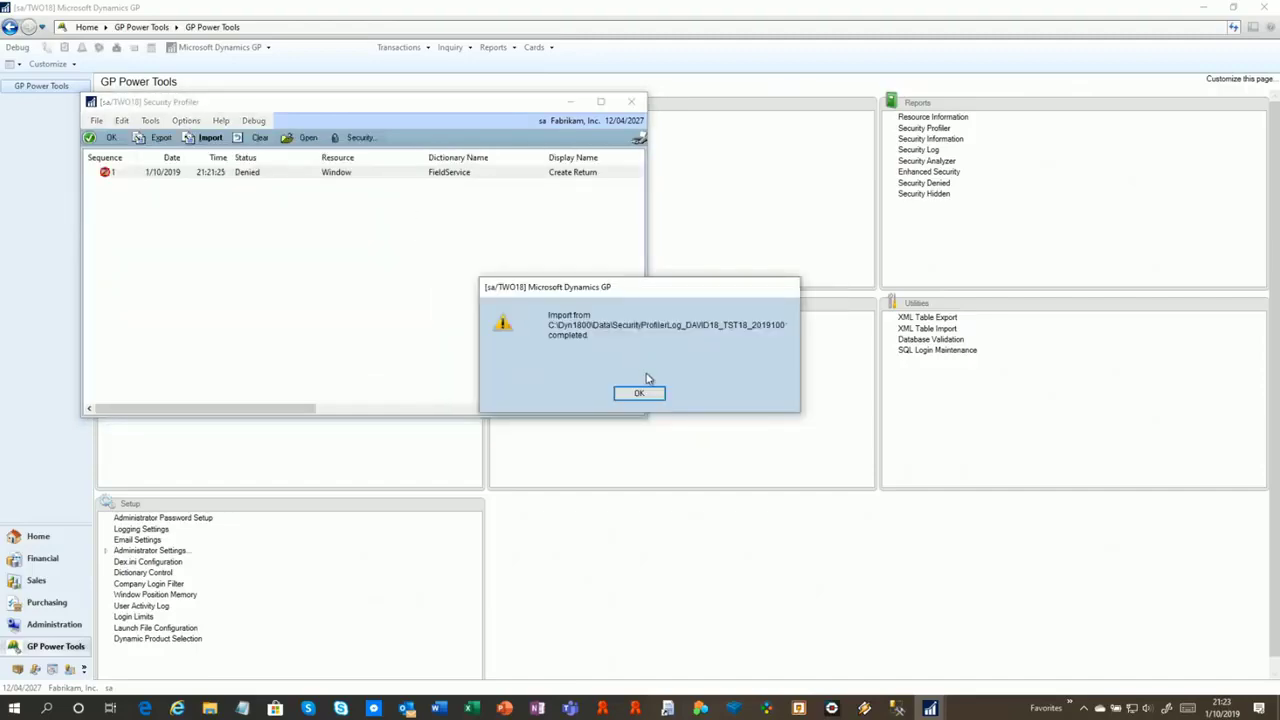
left_click(646, 399)
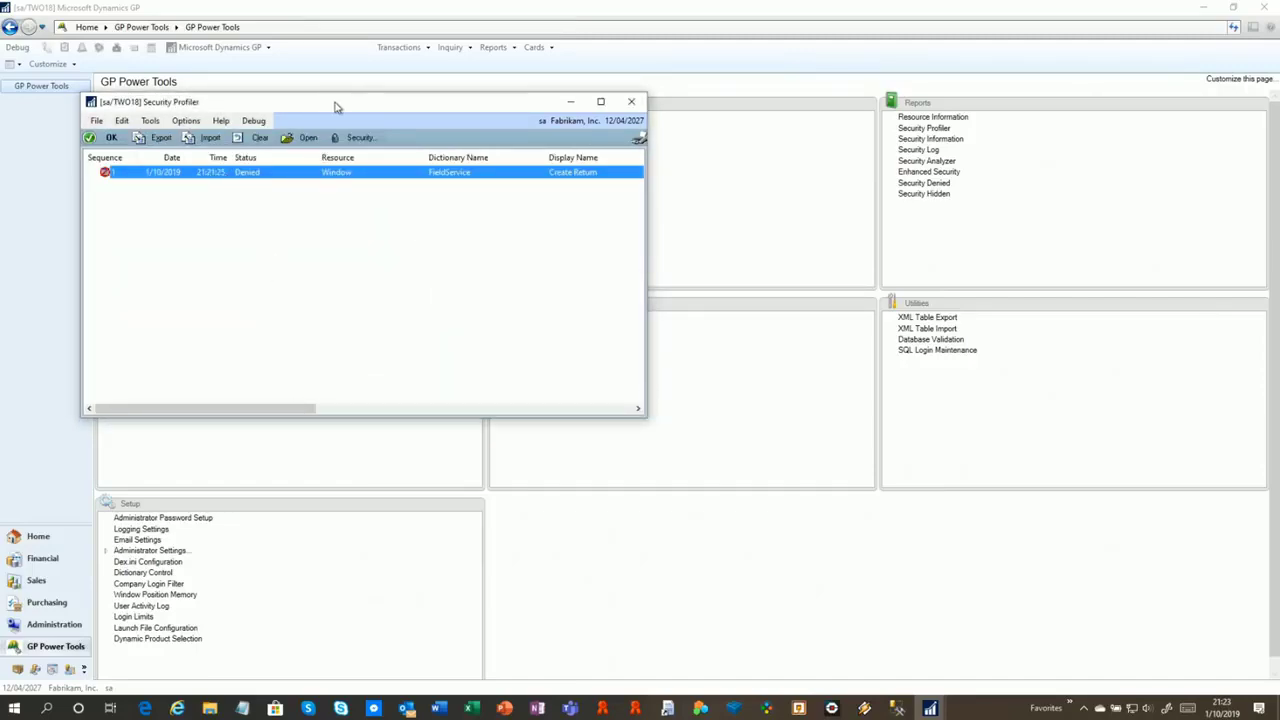
Scroll to Technical Name SVC_RMA_Create_Return and Series Project, then show its security details
left_click_drag(336, 107, 372, 115)
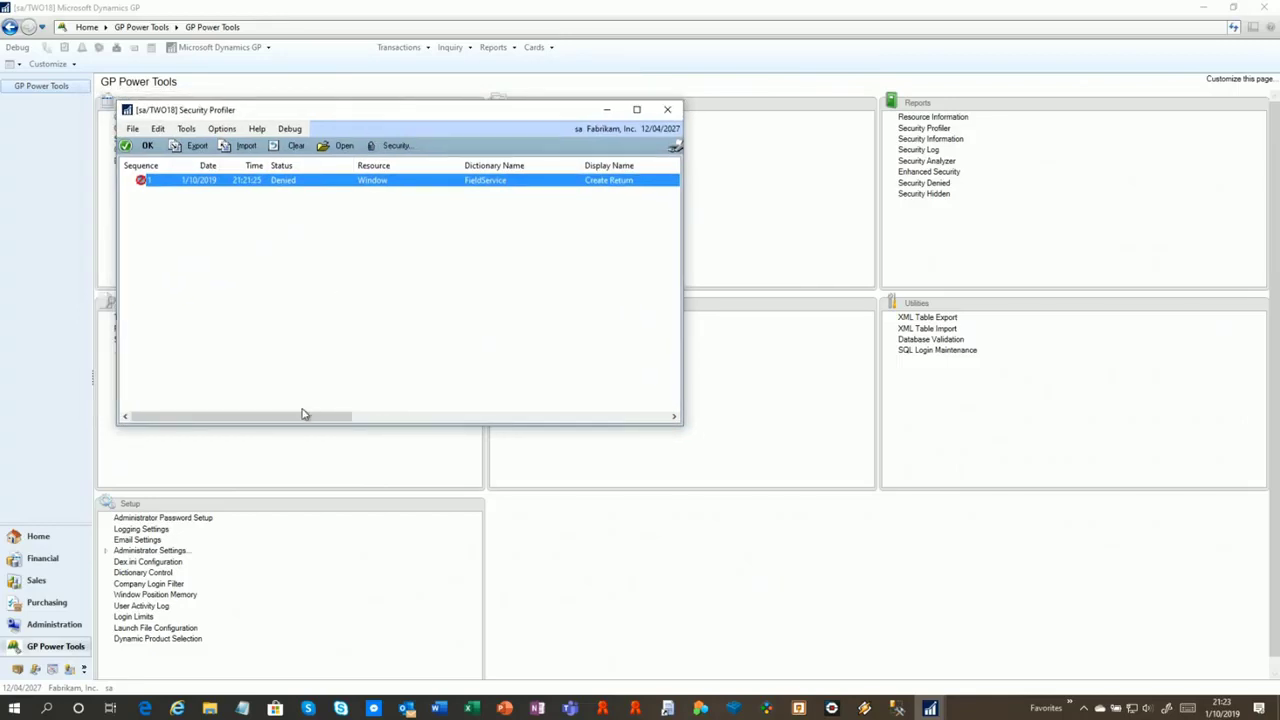
left_click_drag(303, 420, 595, 421)
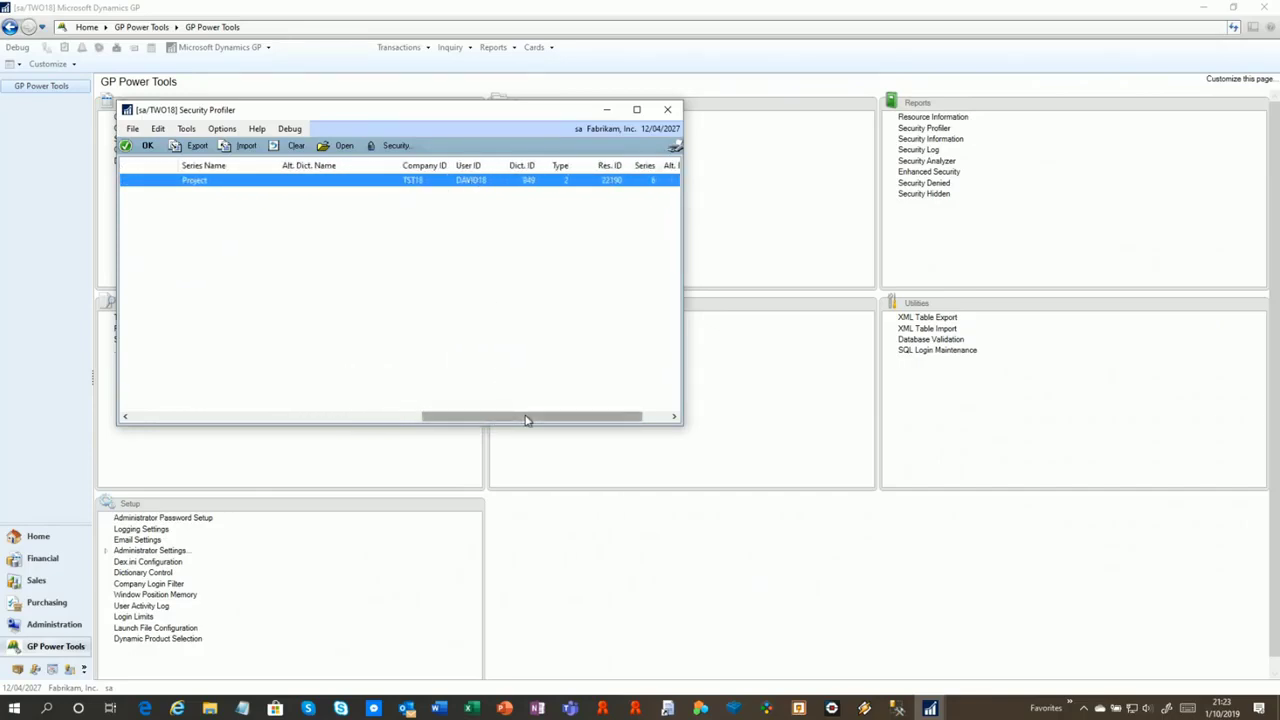
left_click_drag(526, 420, 183, 431)
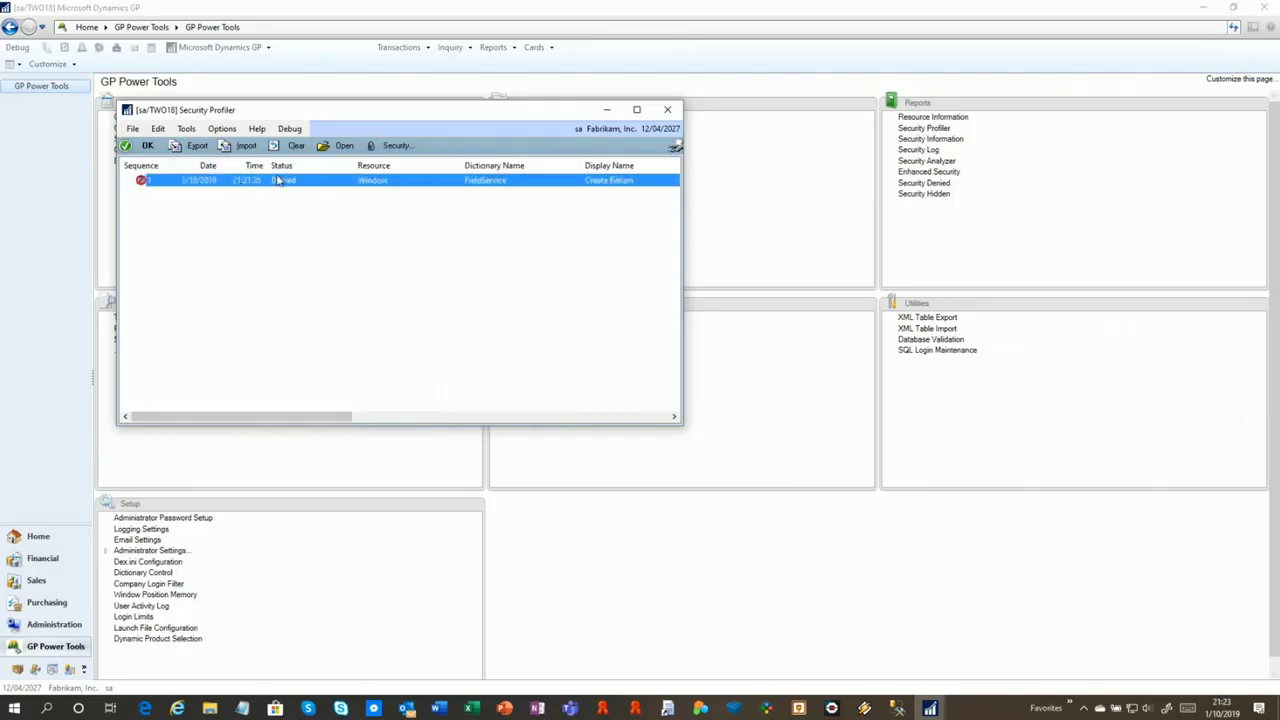
left_click(380, 146)
left_click(449, 163)
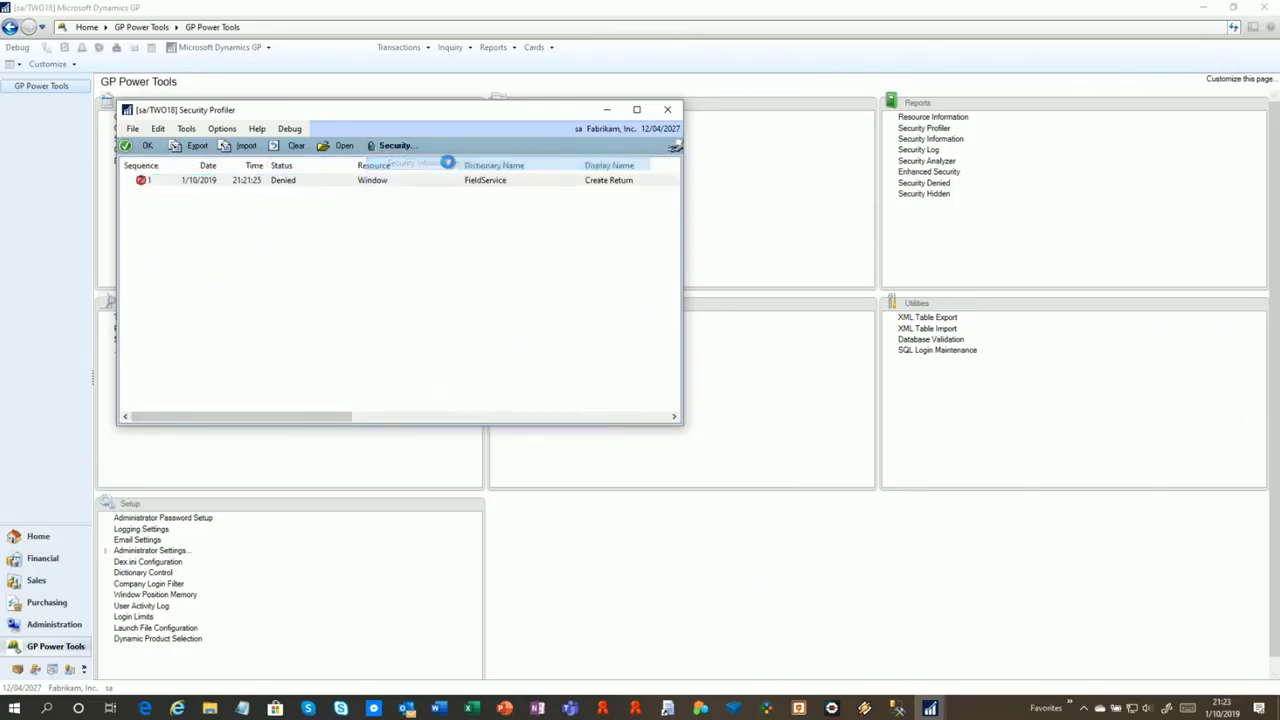
Expand company access for the restricted user and both lesson users in Security Information
left_click_drag(481, 37, 667, 81)
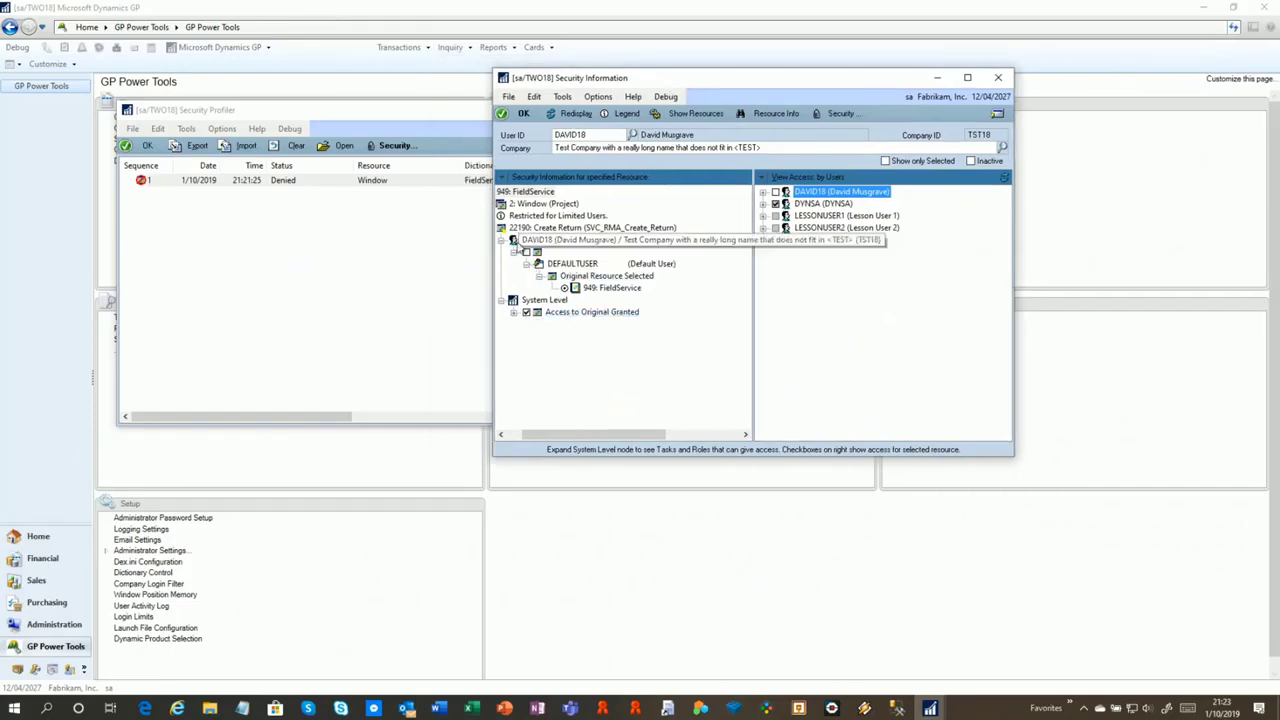
left_click_drag(517, 433, 502, 433)
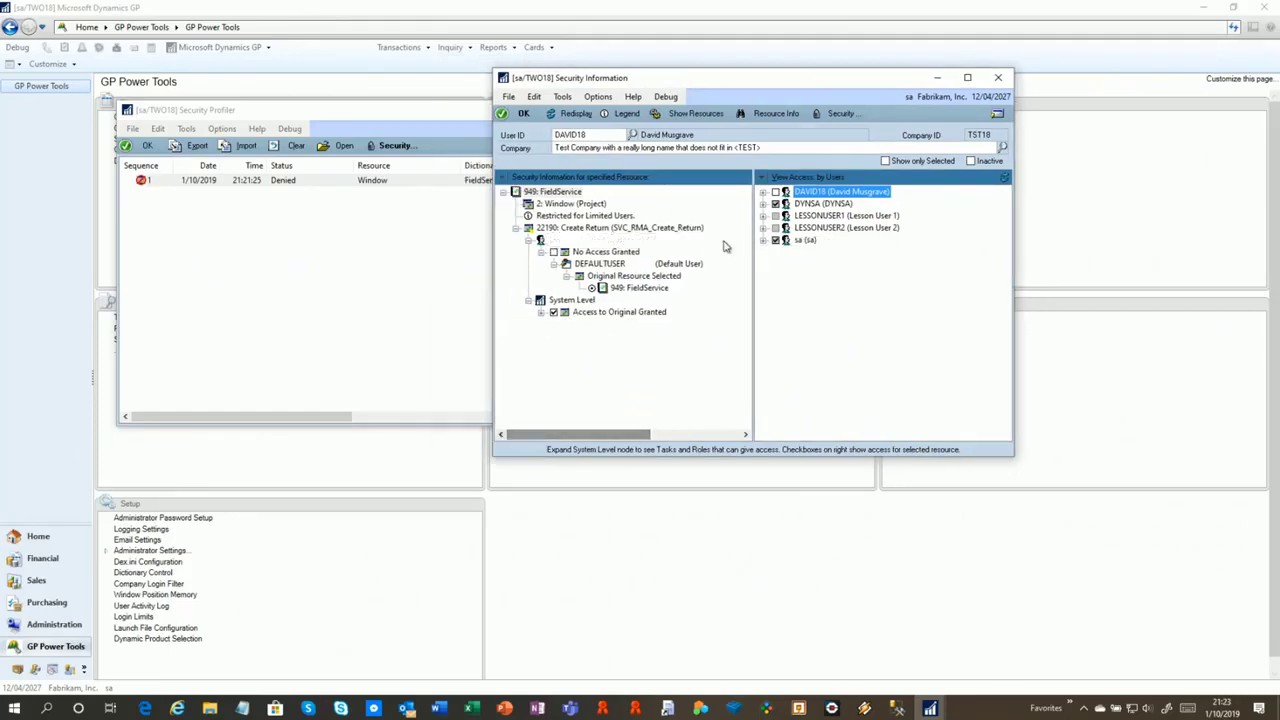
left_click(763, 191)
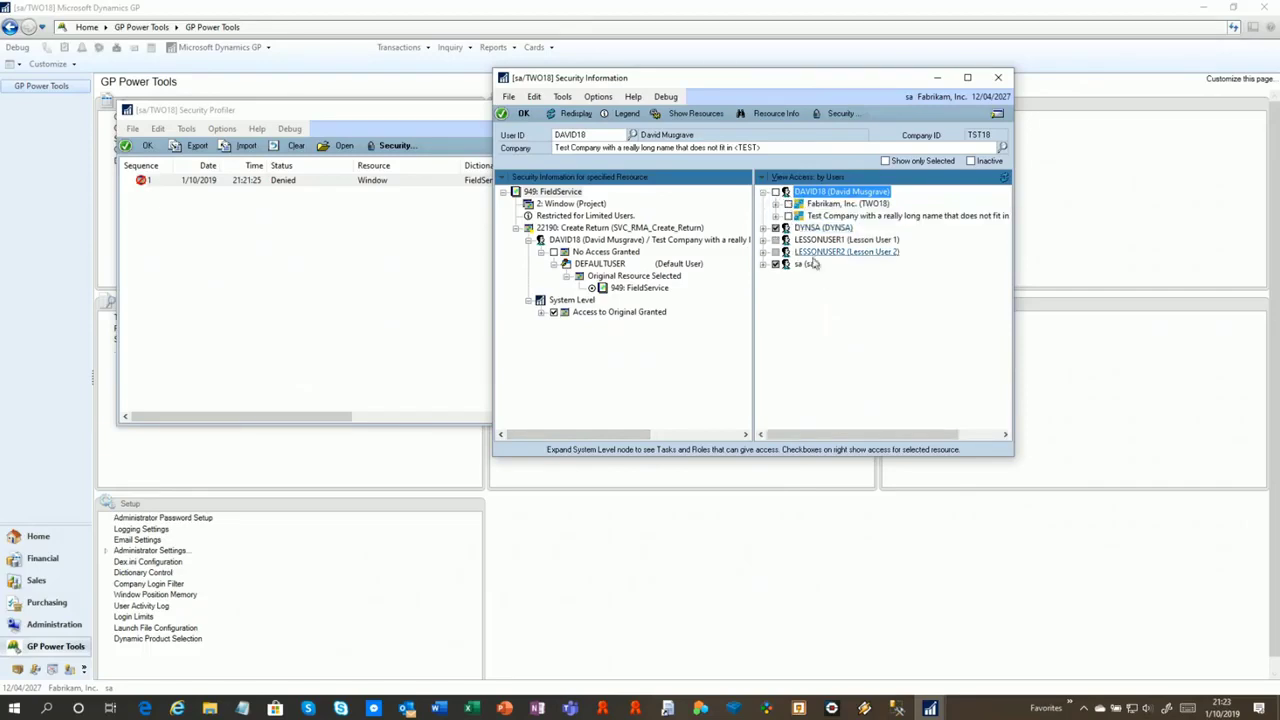
left_click(763, 240)
left_click(763, 264)
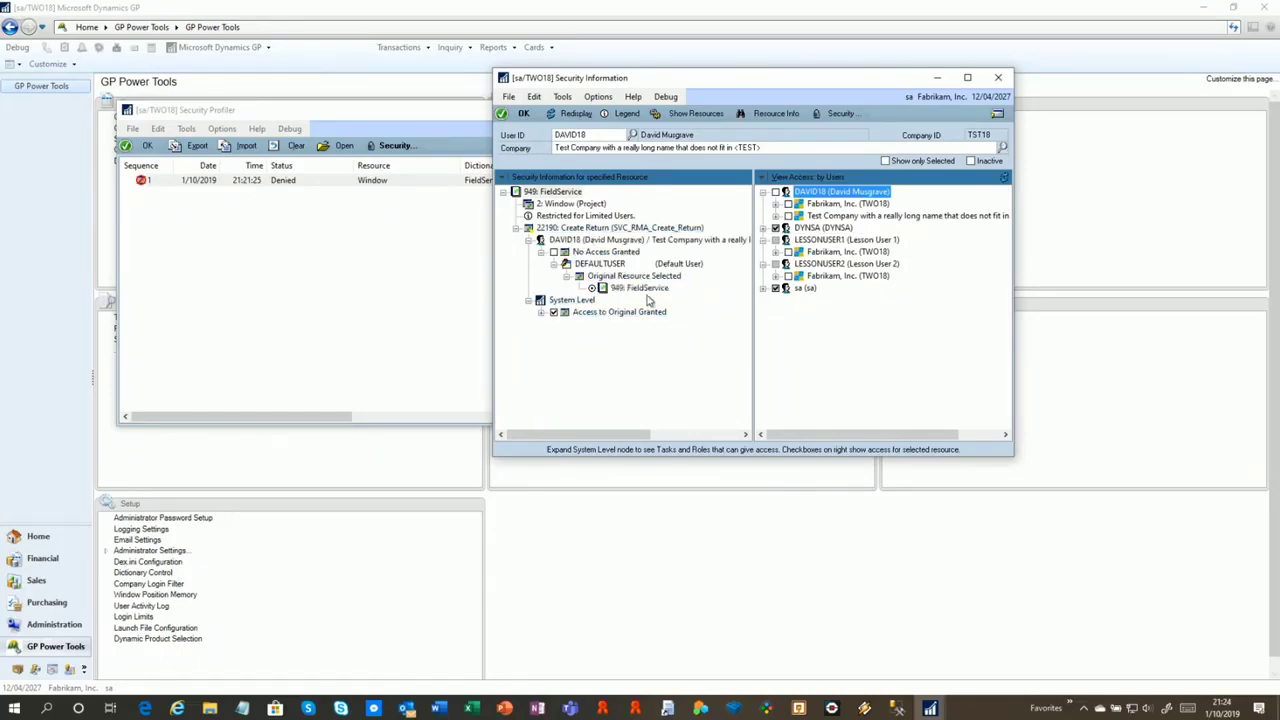
Reveal TRX_FSS_RT01's granting roles RT AGENT and RT MANAGER, then open the restricted user's security setup
left_click(541, 312)
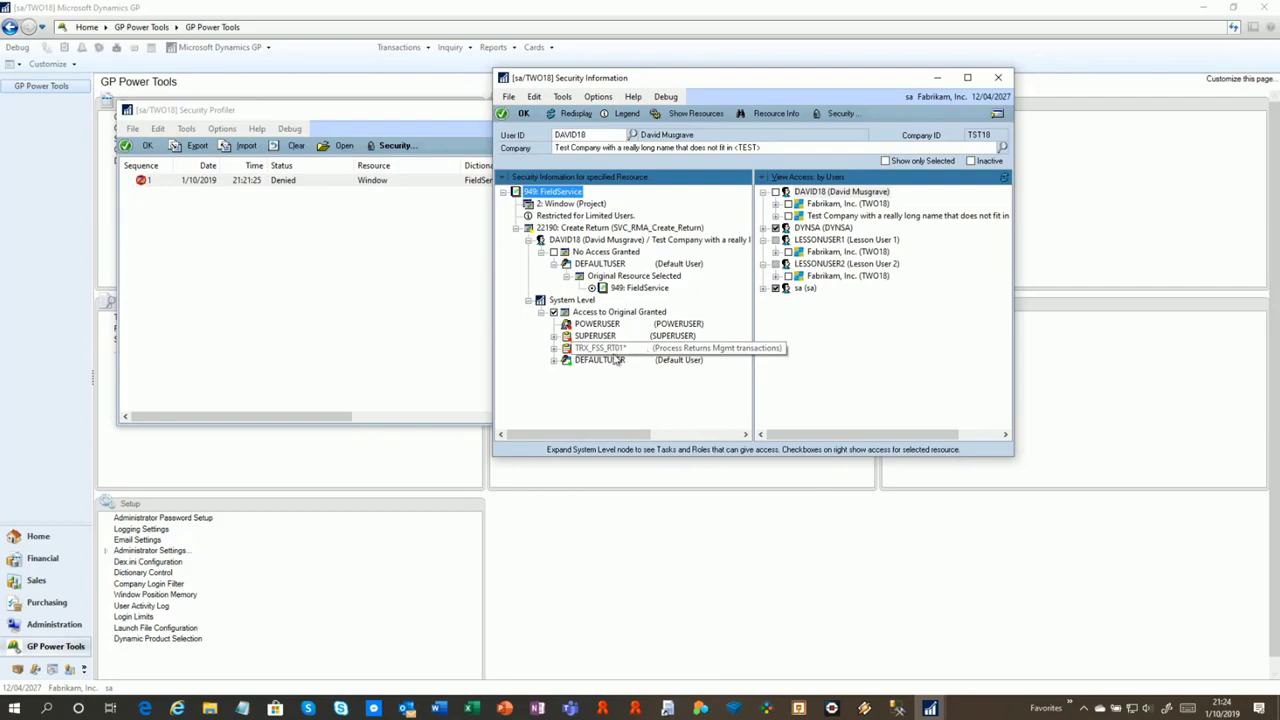
left_click(555, 348)
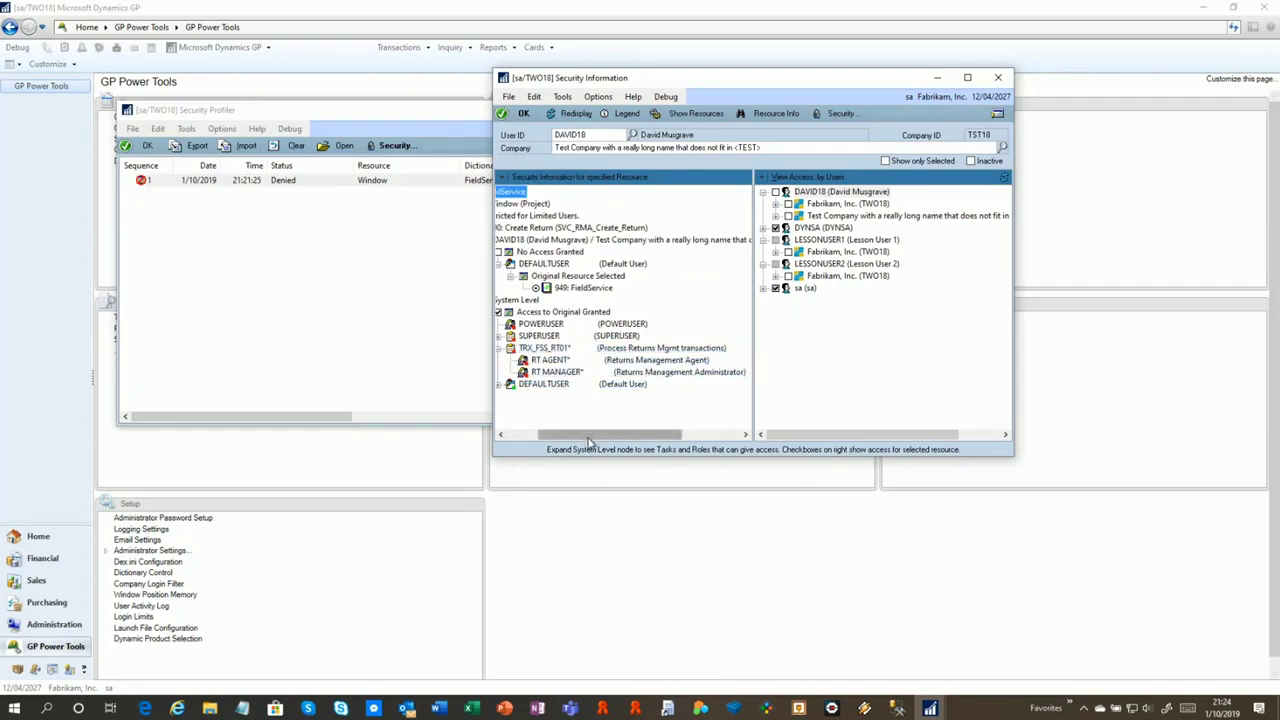
left_click_drag(588, 435, 548, 435)
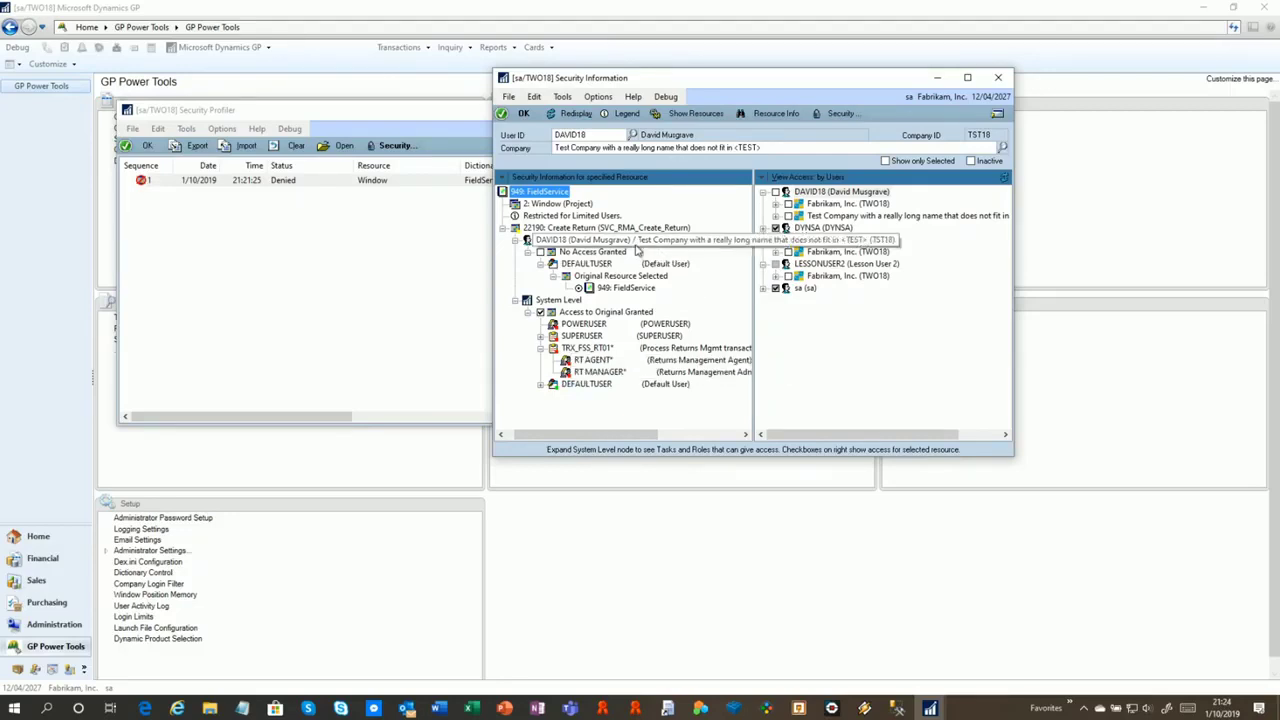
double_click(636, 242)
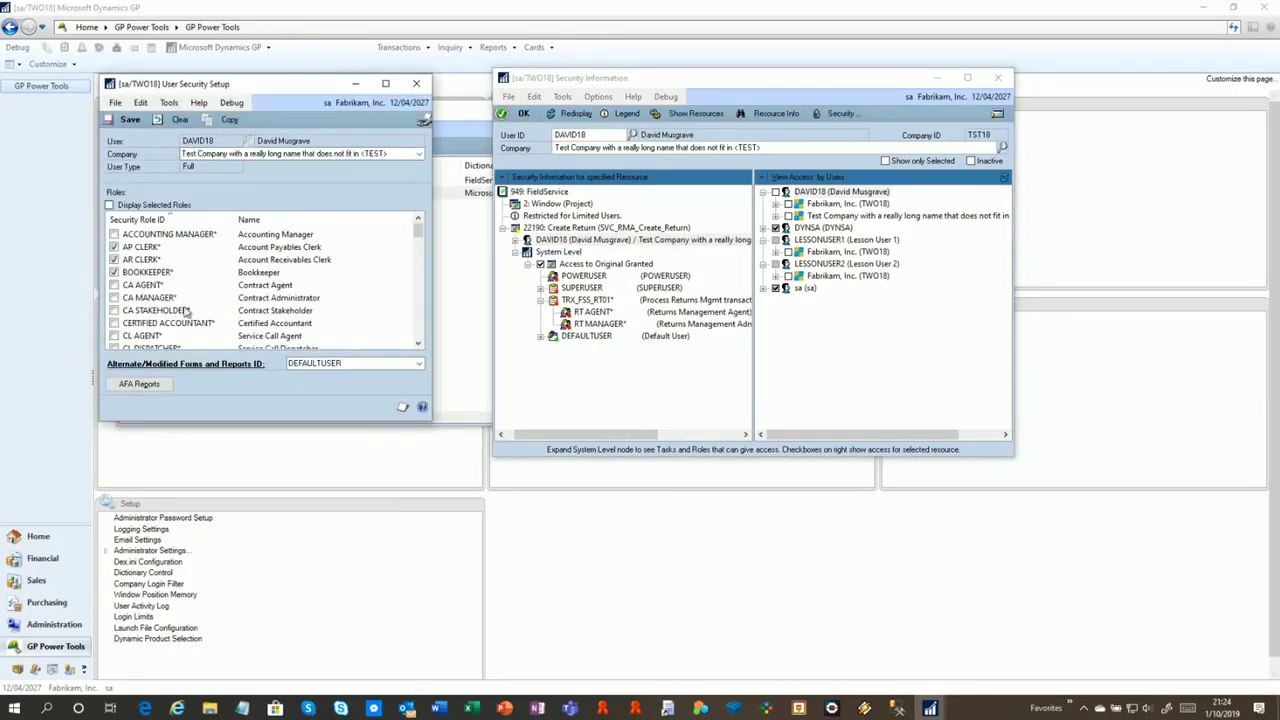
Grant RT AGENT to the restricted user, save through the logged-in warning, and redisplay Security Information
left_click(185, 310)
scroll(185, 313, "down", 2)
scroll(185, 313, "down", 10)
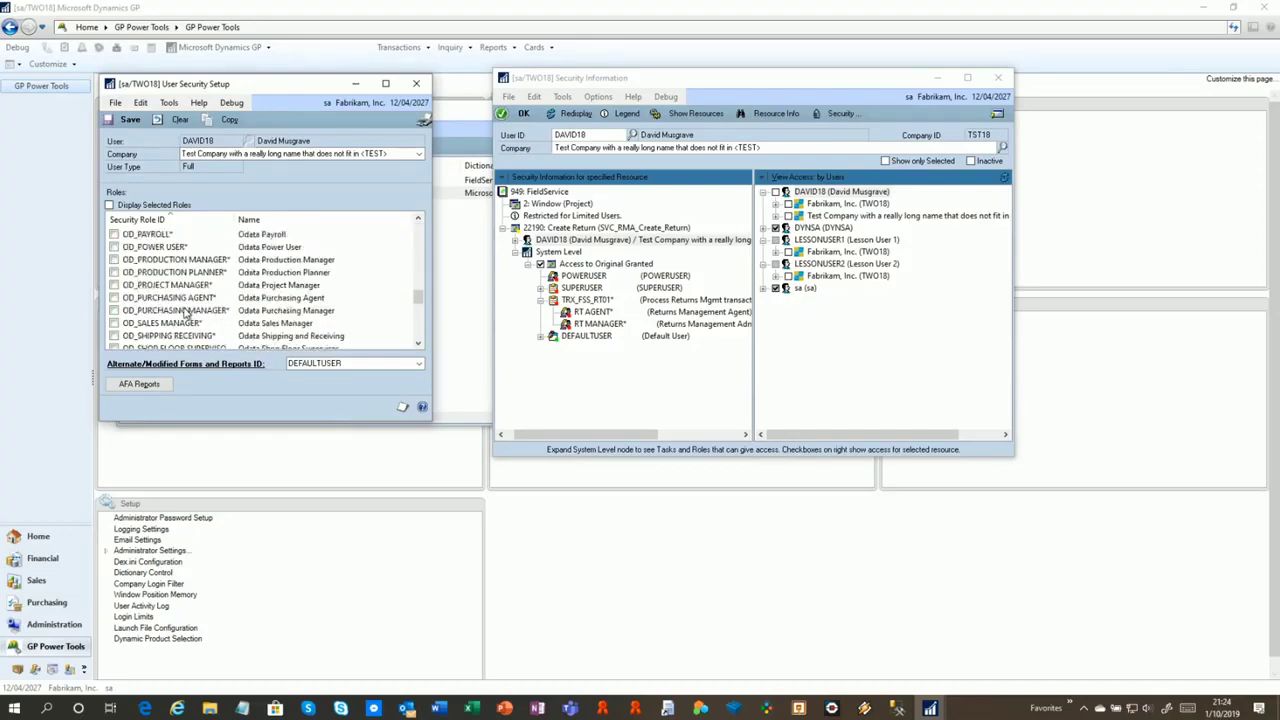
left_click(143, 289)
left_click(115, 286)
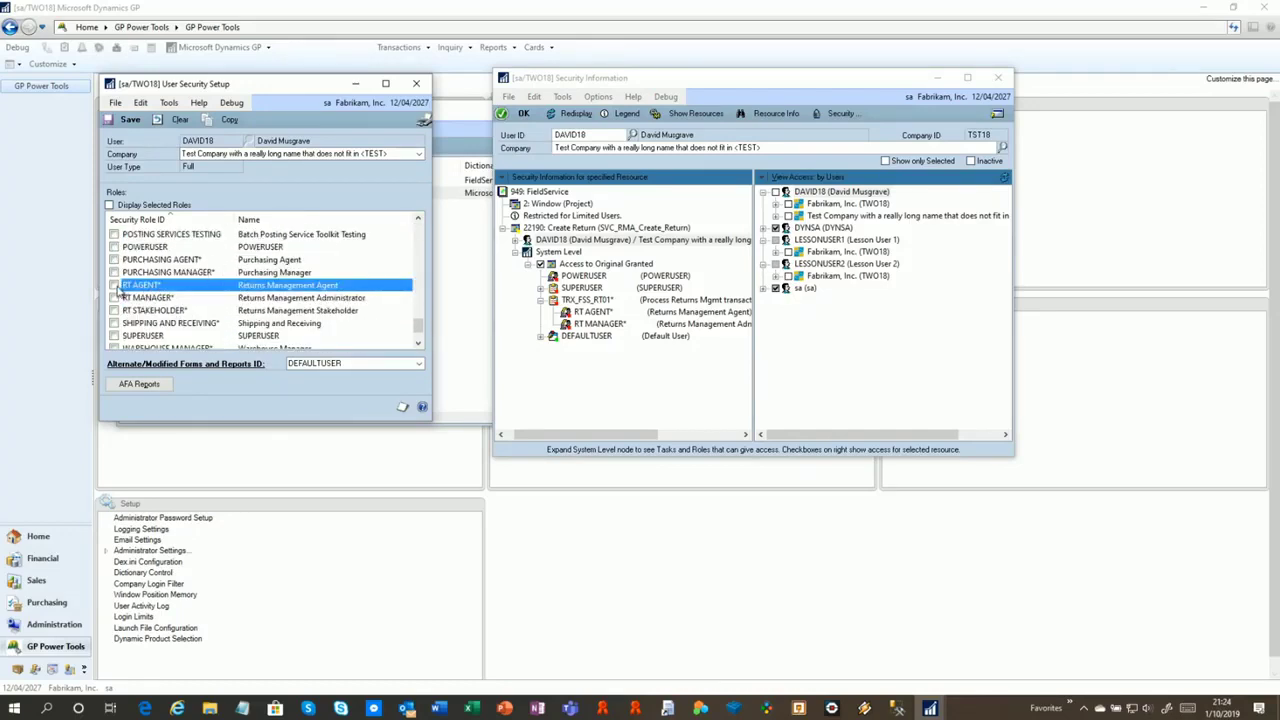
left_click(113, 120)
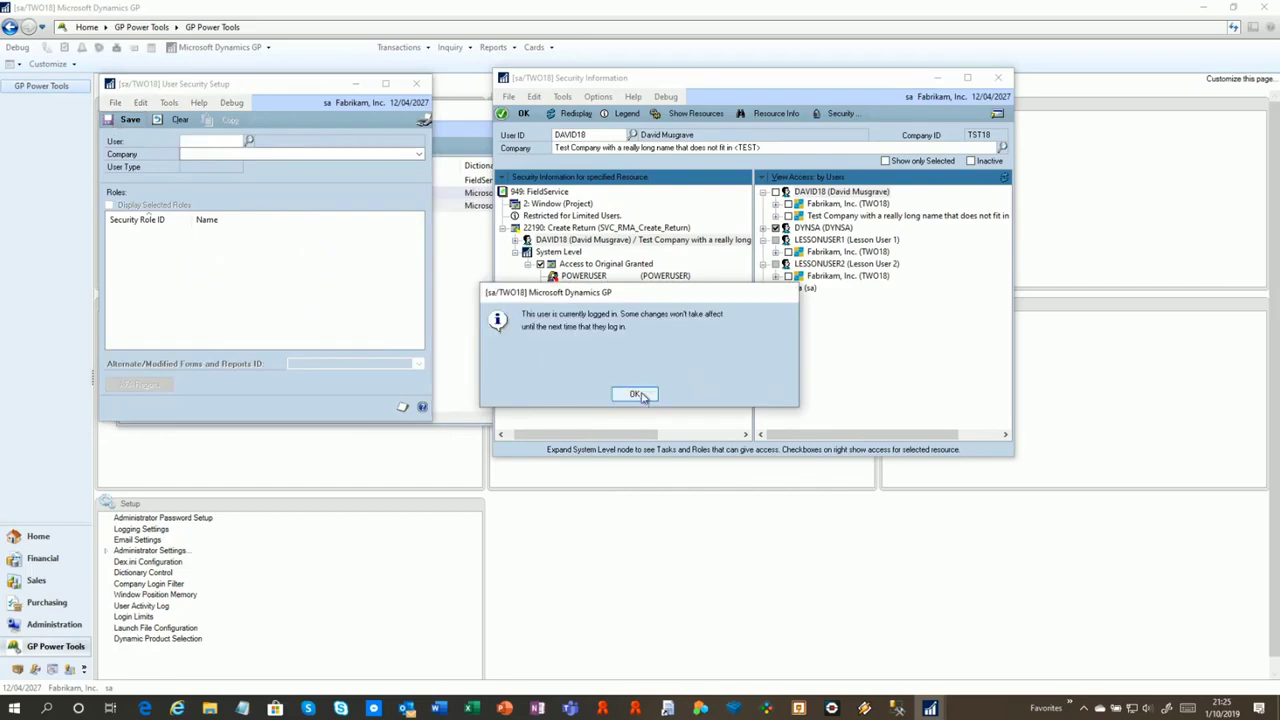
left_click(640, 397)
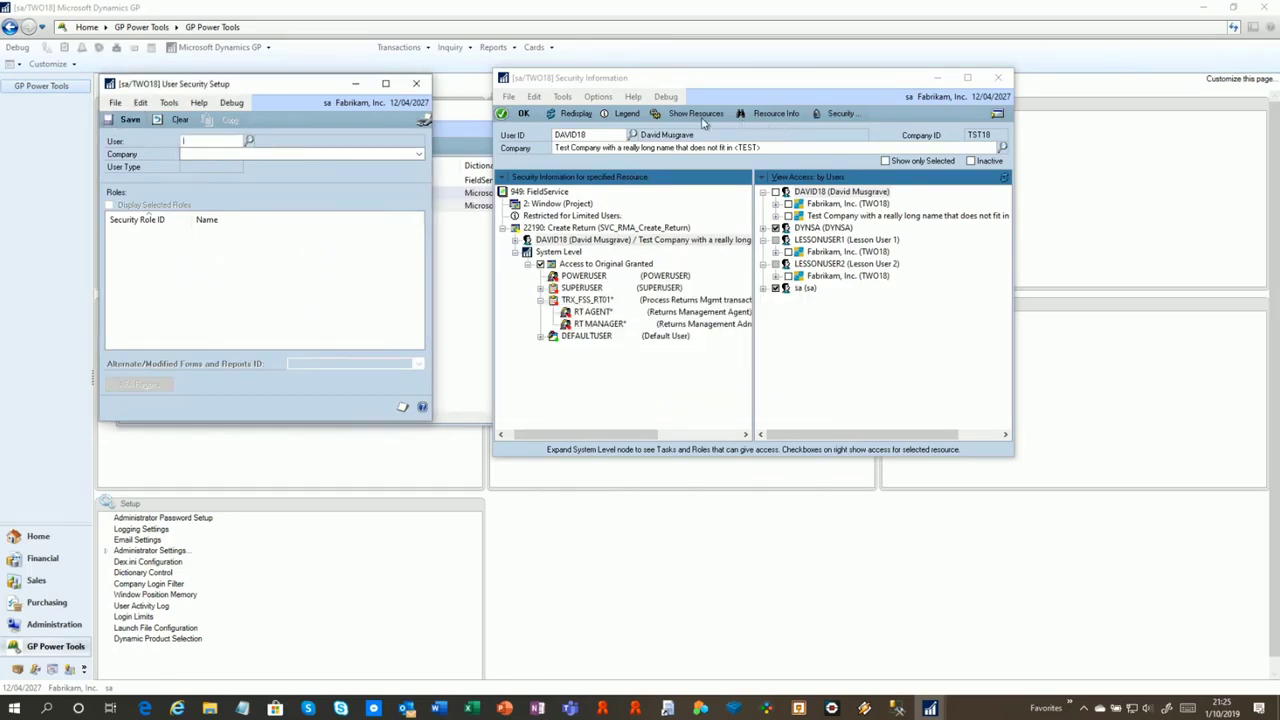
left_click(568, 114)
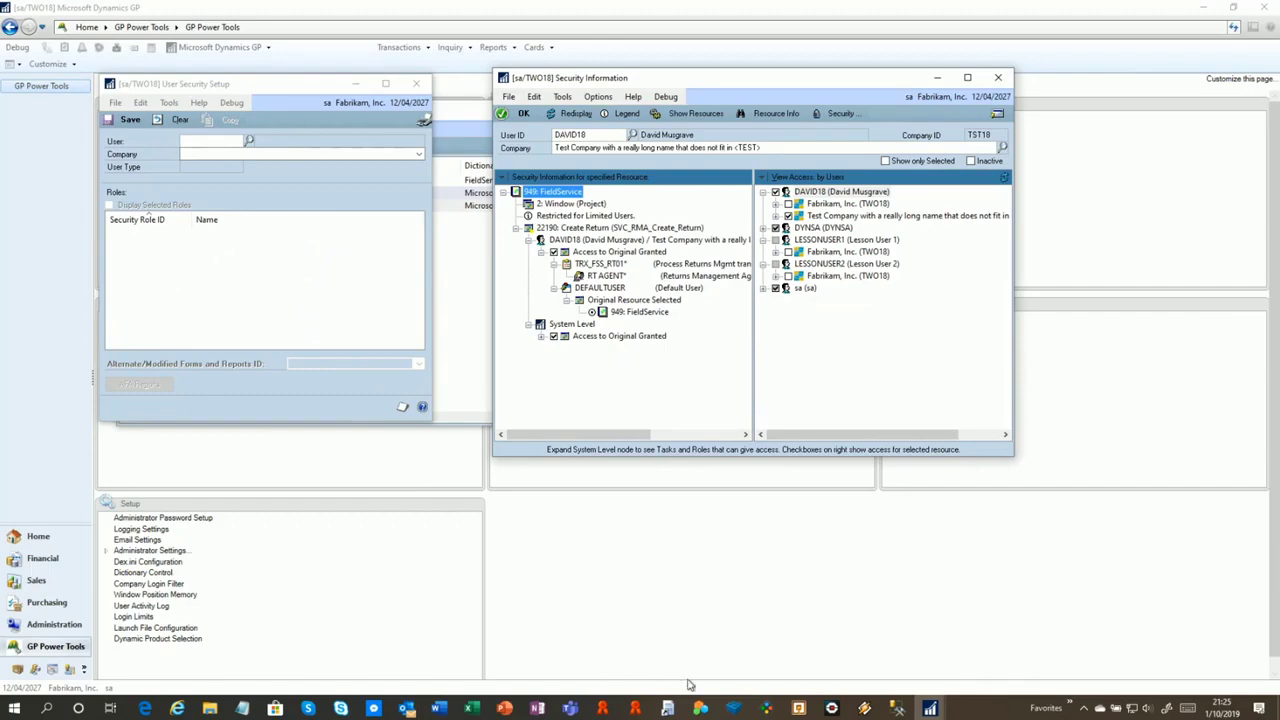
mouse_move(941, 709)
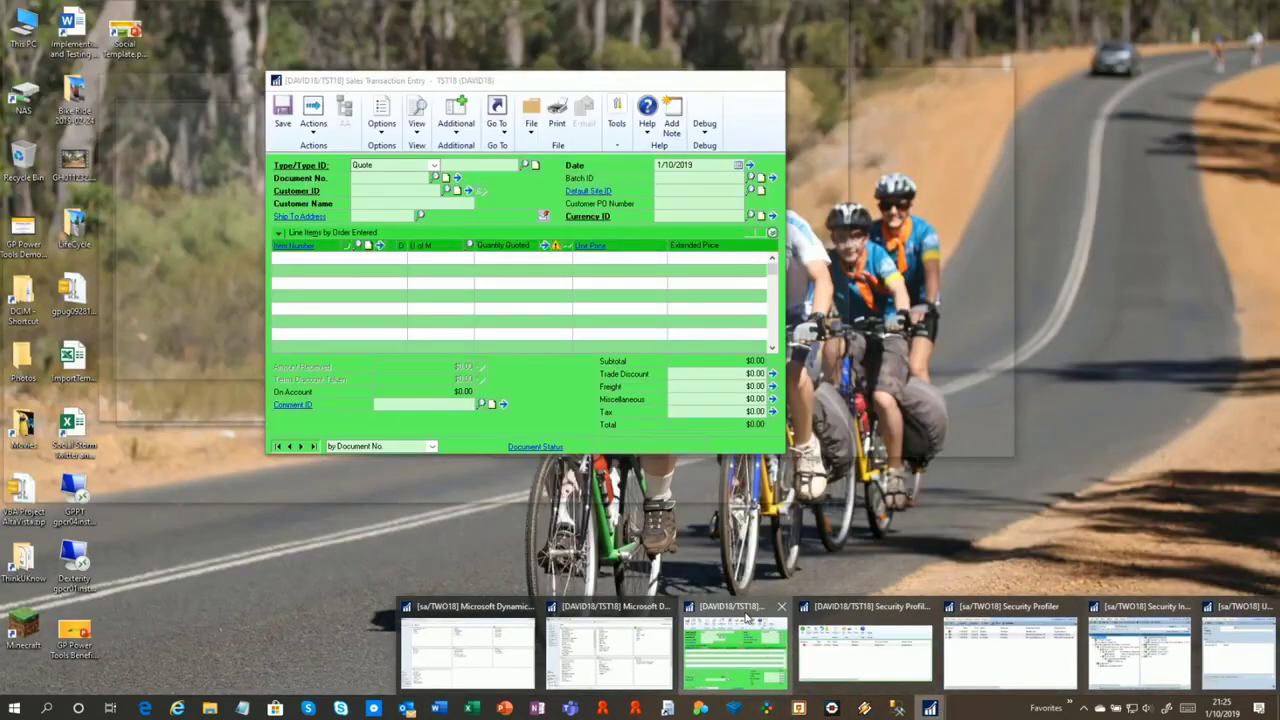
Open Create Return from Sales Transaction Entry, then close both windows to reveal the Security Profiler
left_click(744, 611)
left_click(456, 128)
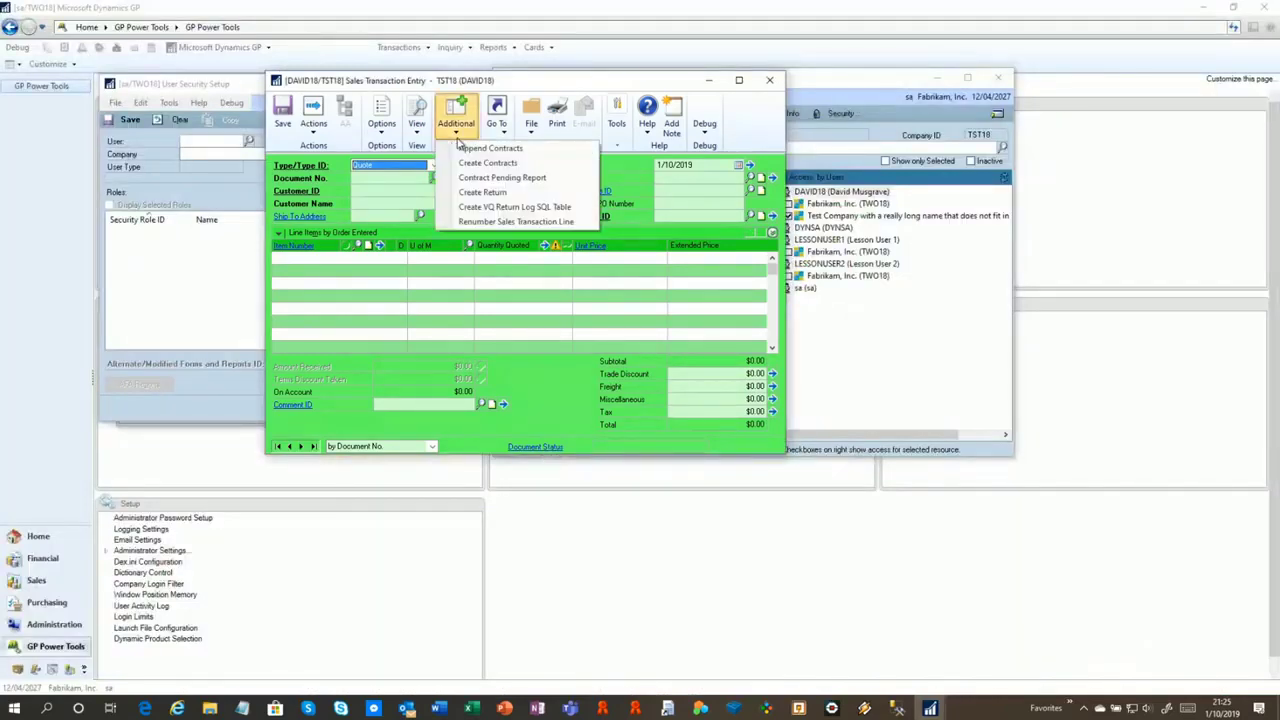
left_click(490, 192)
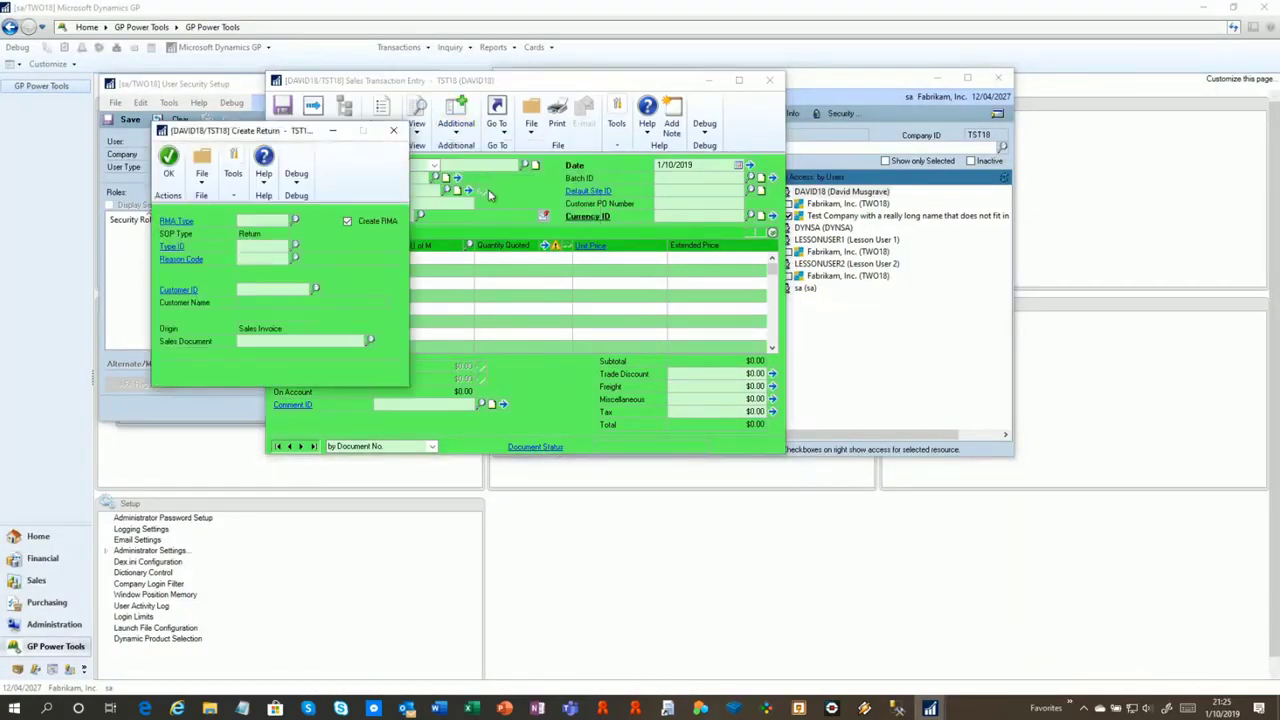
left_click(398, 133)
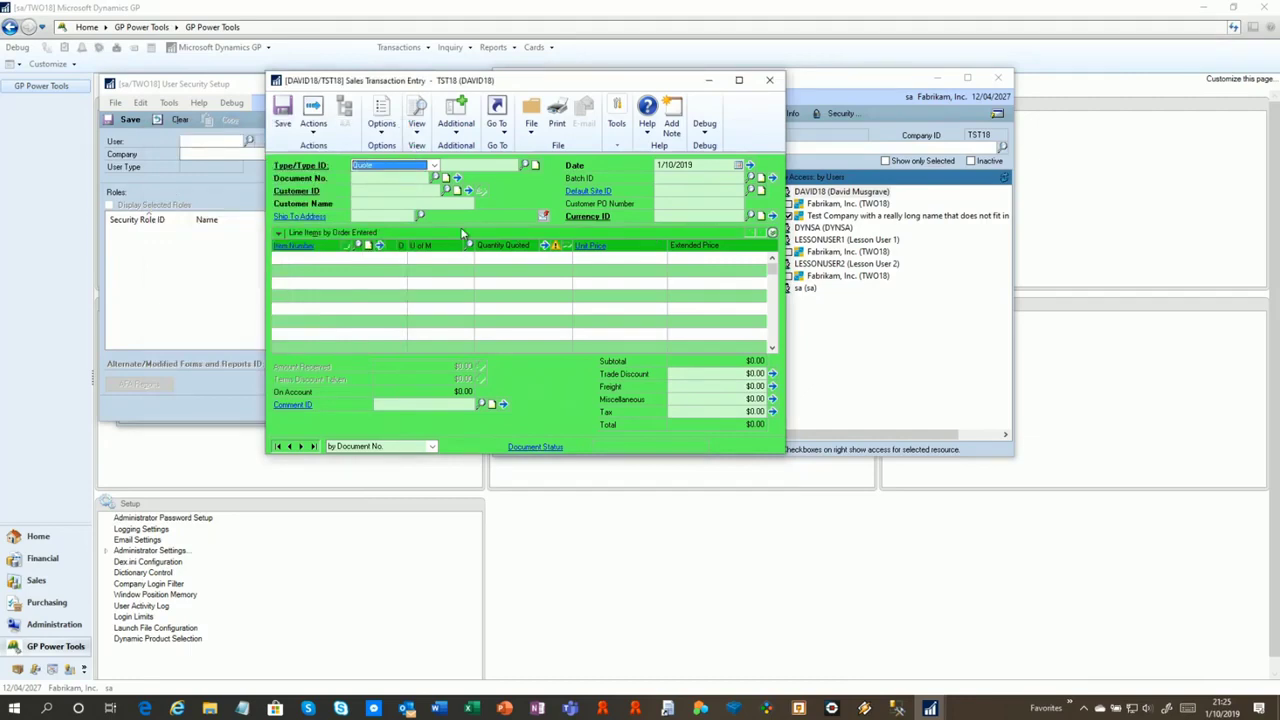
left_click(769, 80)
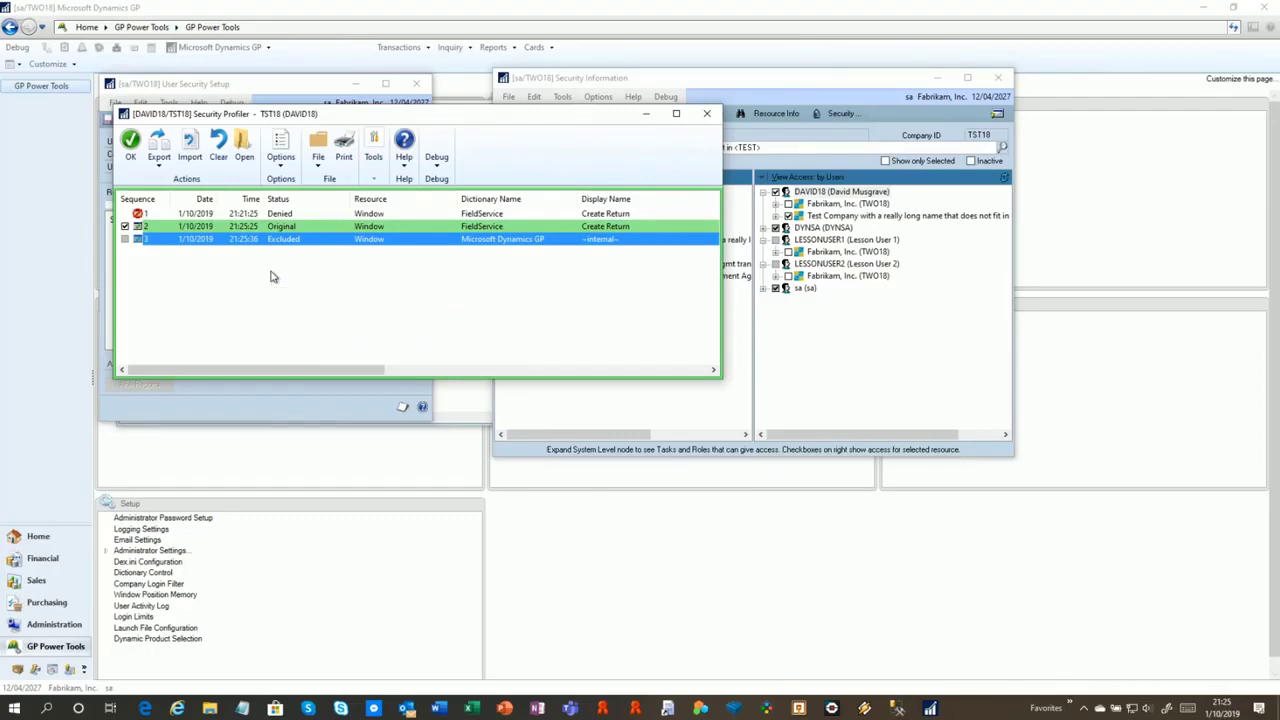
Close the Security Profiler and open the restricted user's User Security Setup showing only selected roles
left_click(281, 158)
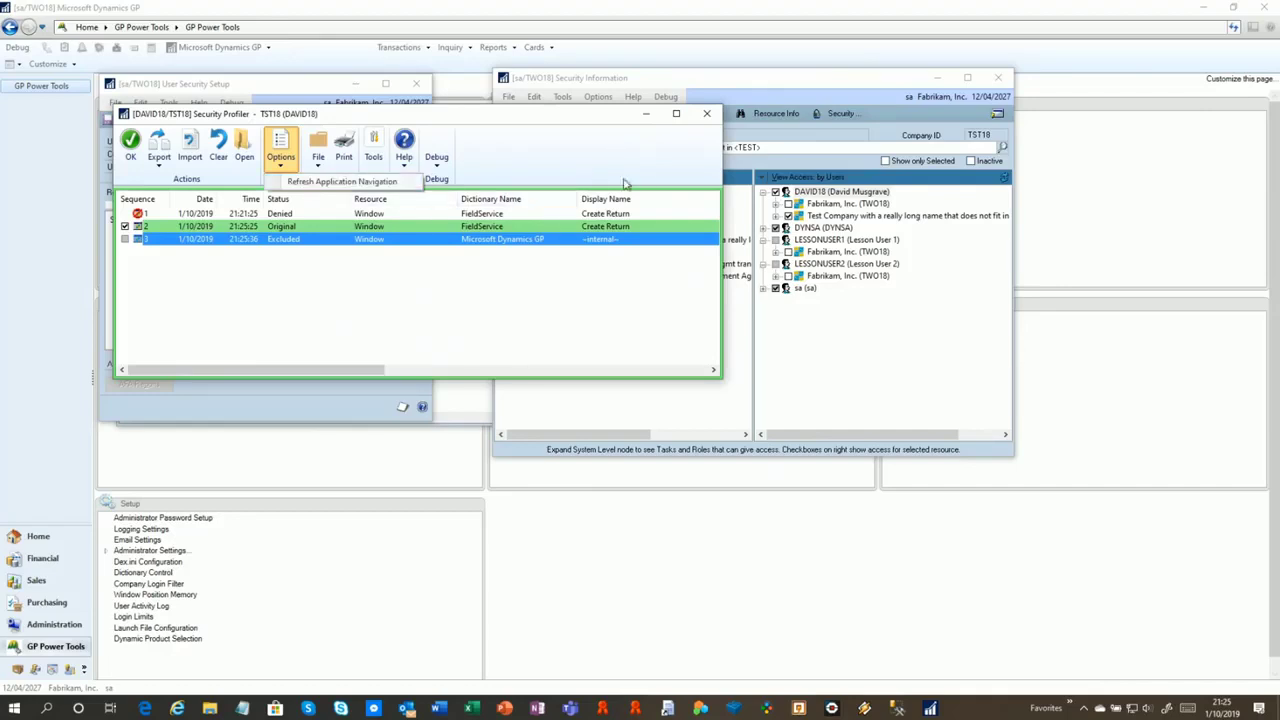
left_click(706, 113)
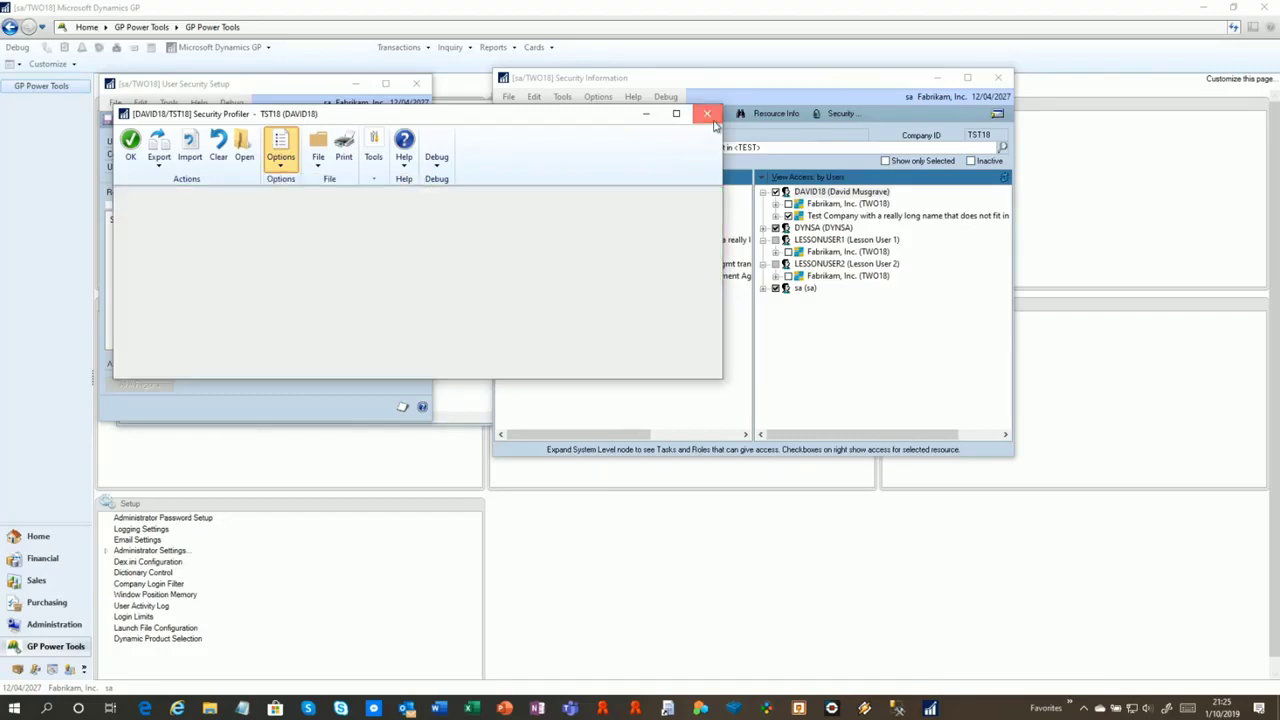
left_click(871, 96)
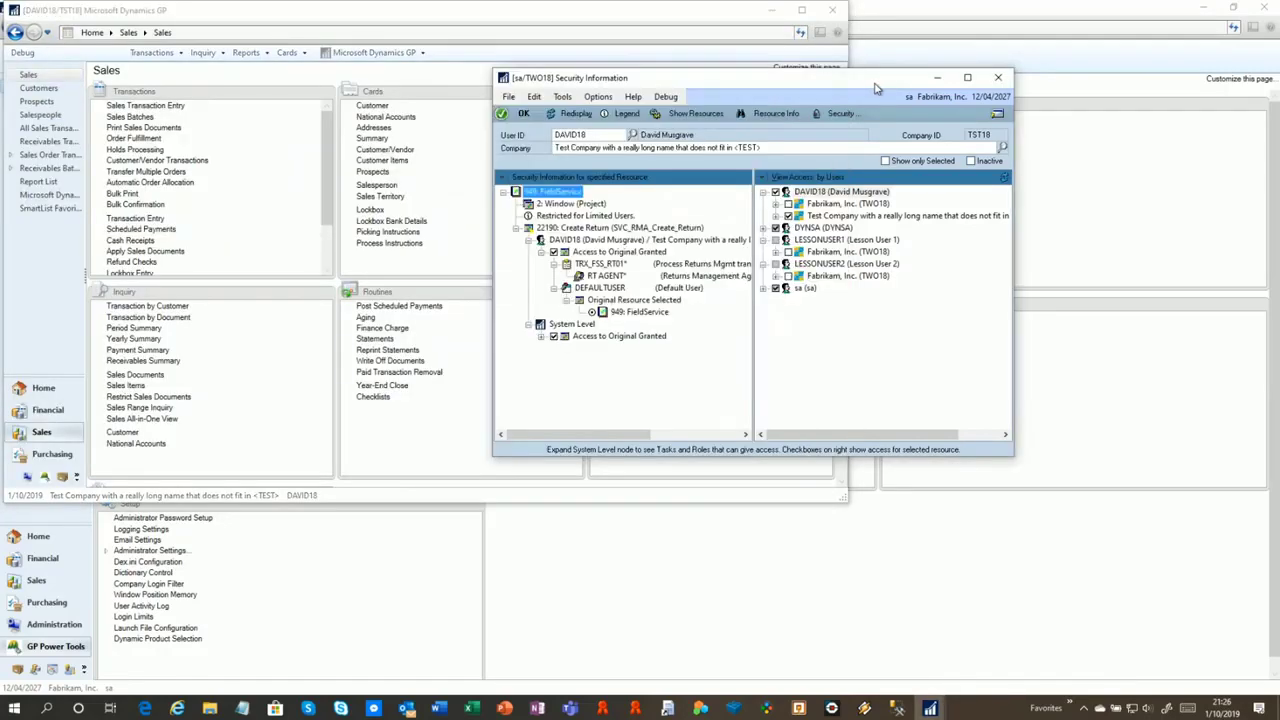
double_click(602, 240)
left_click(110, 205)
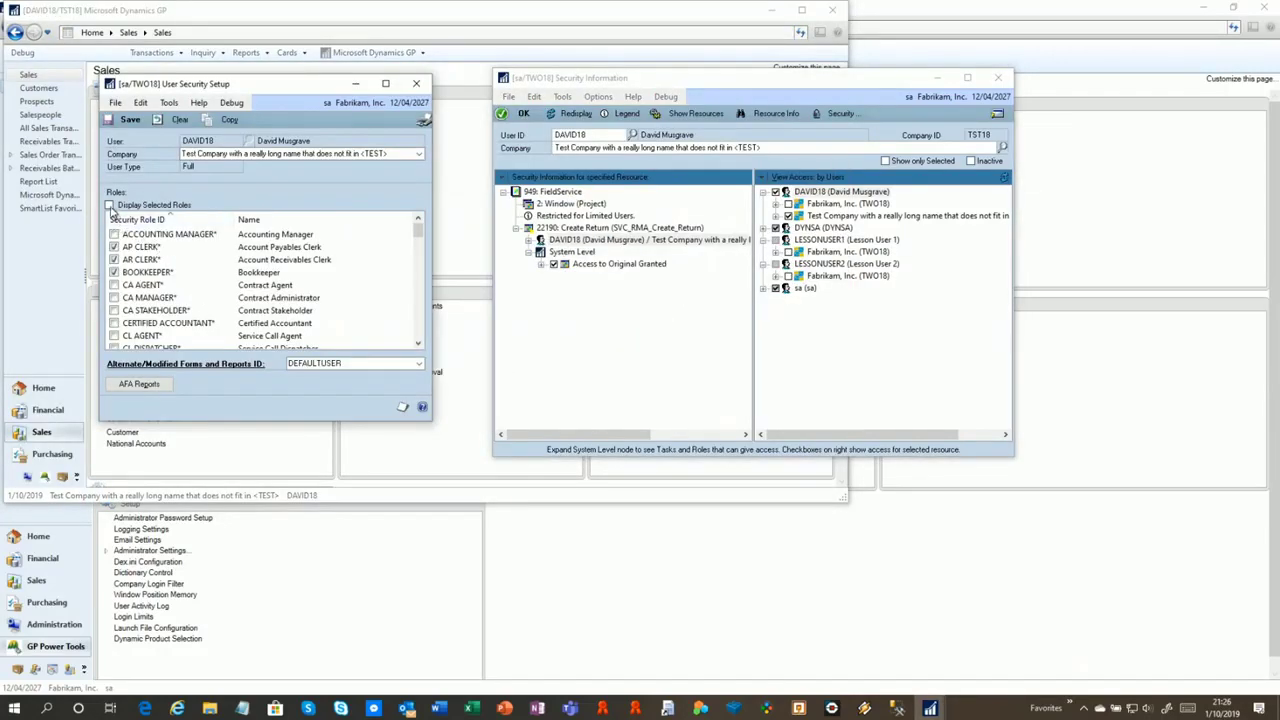
Untick RT AGENT, save through the logged-in warning, and close User Security Setup
left_click(116, 286)
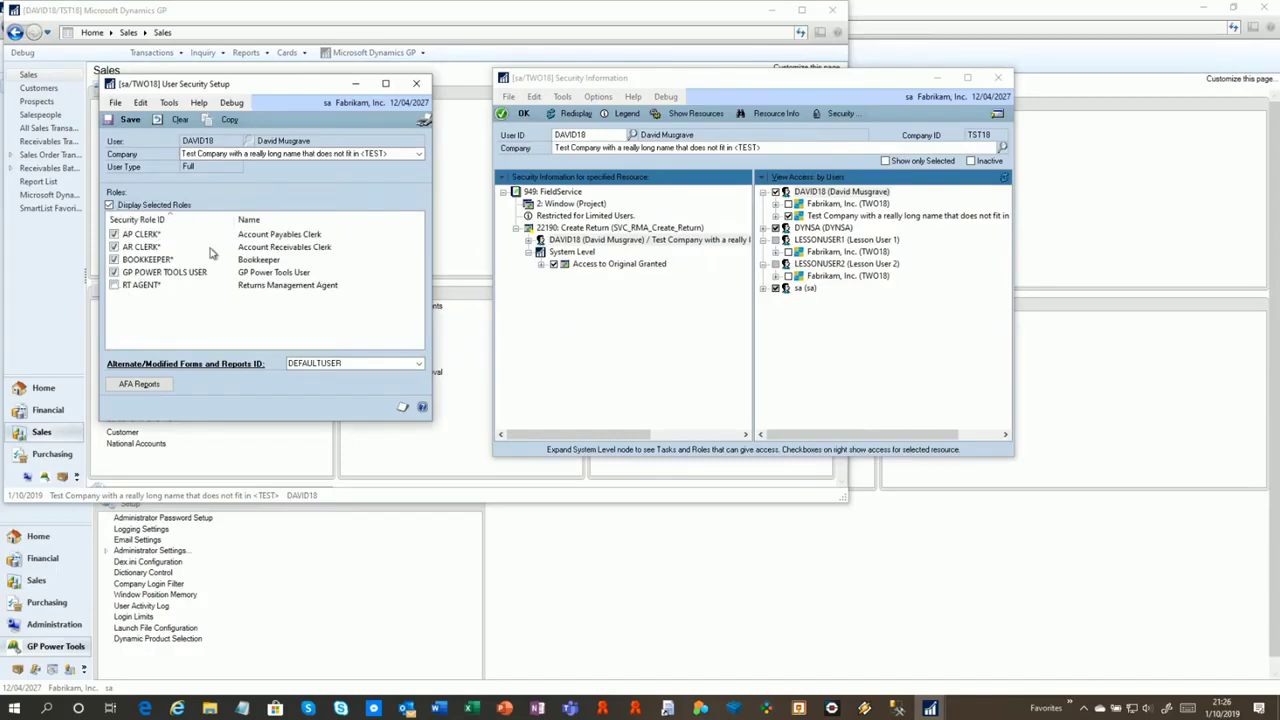
left_click(128, 120)
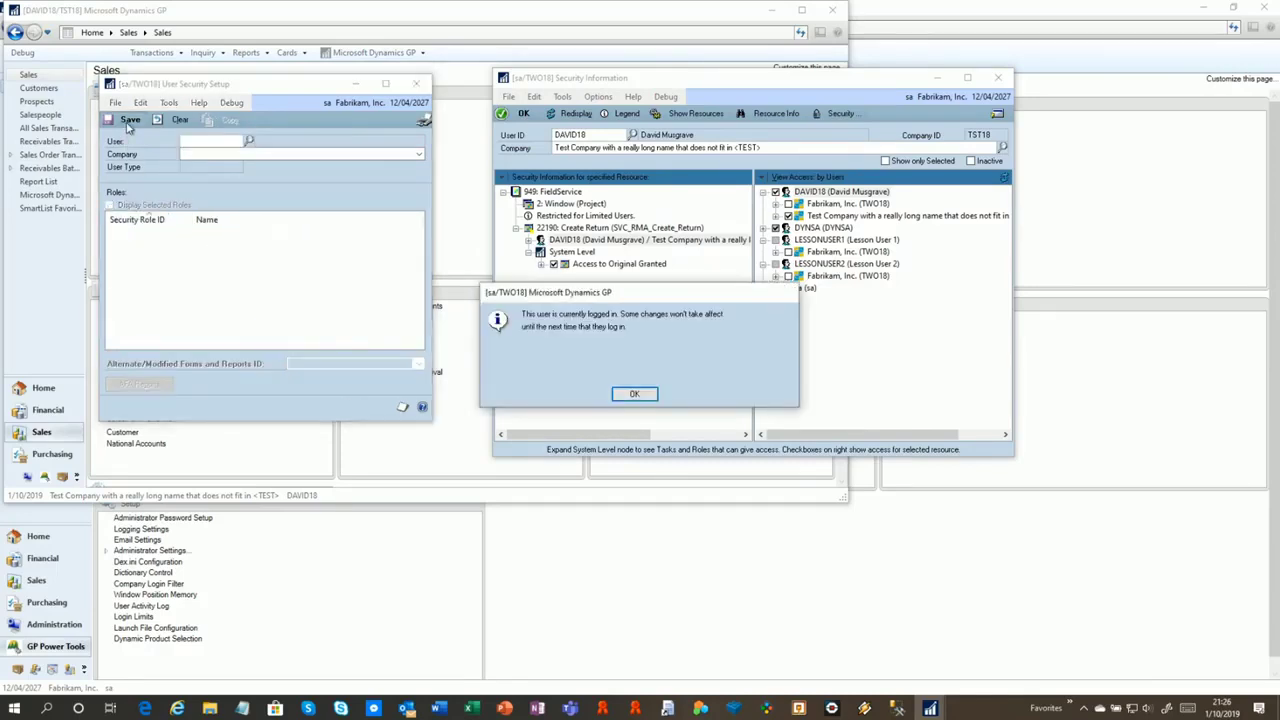
left_click(634, 398)
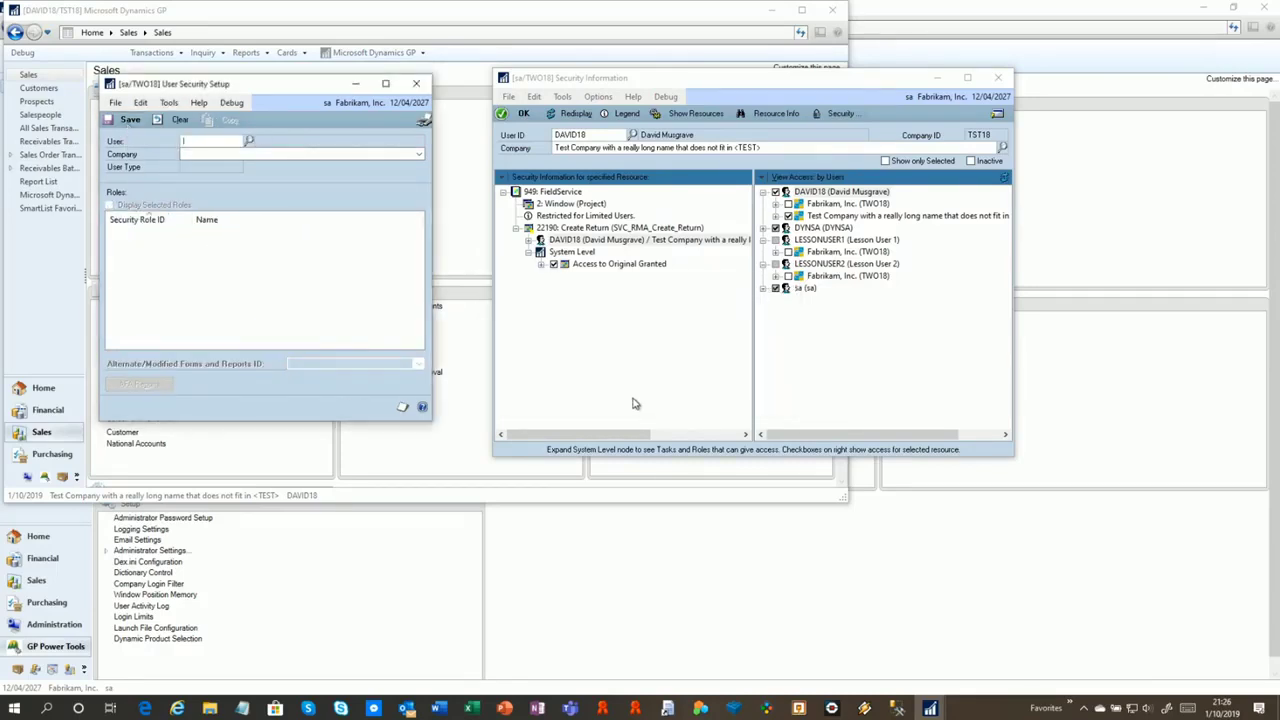
left_click(416, 83)
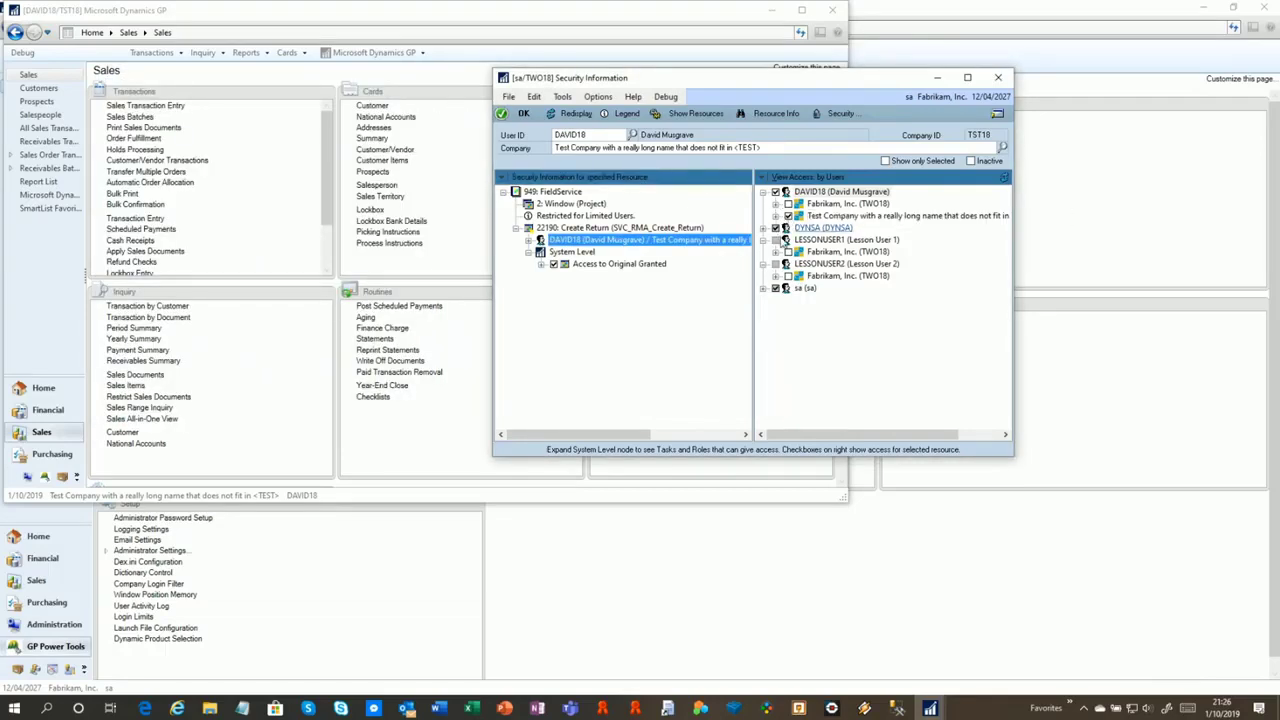
Expand DAVID18's AP CLERK role in the test company and show resources for task CARD_0301
left_click_drag(773, 88, 523, 82)
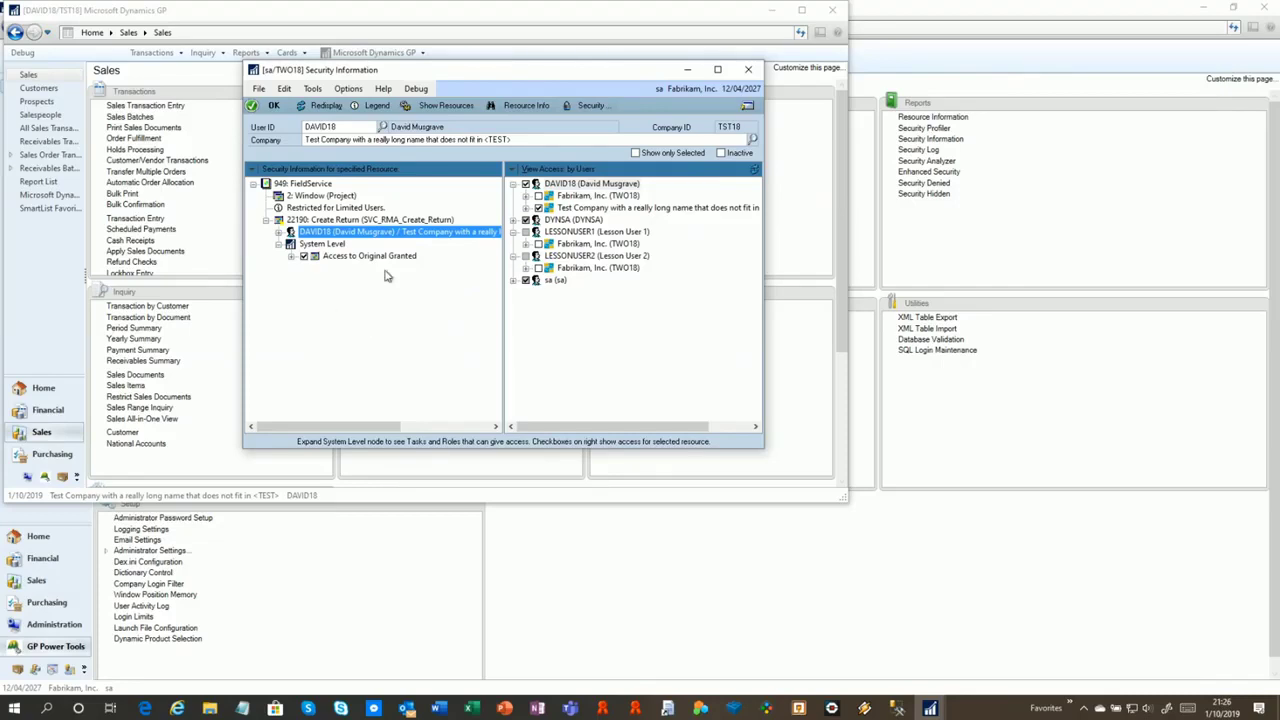
left_click(527, 196)
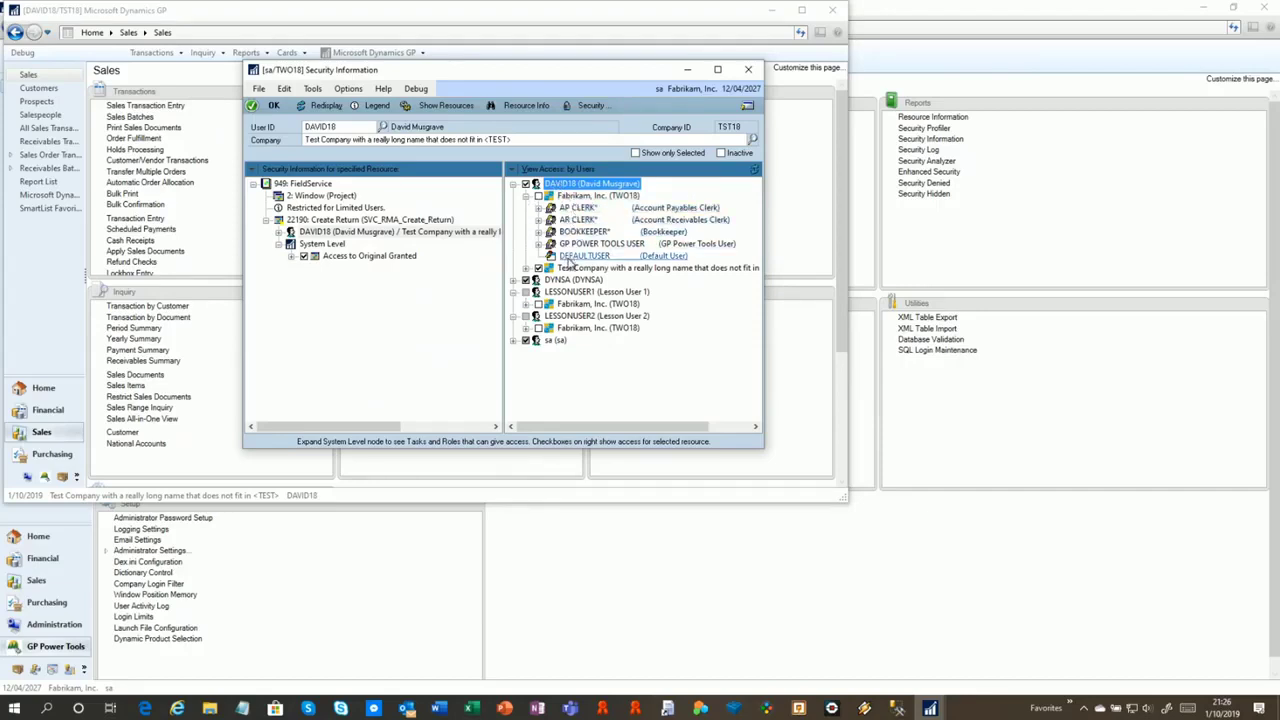
left_click(527, 196)
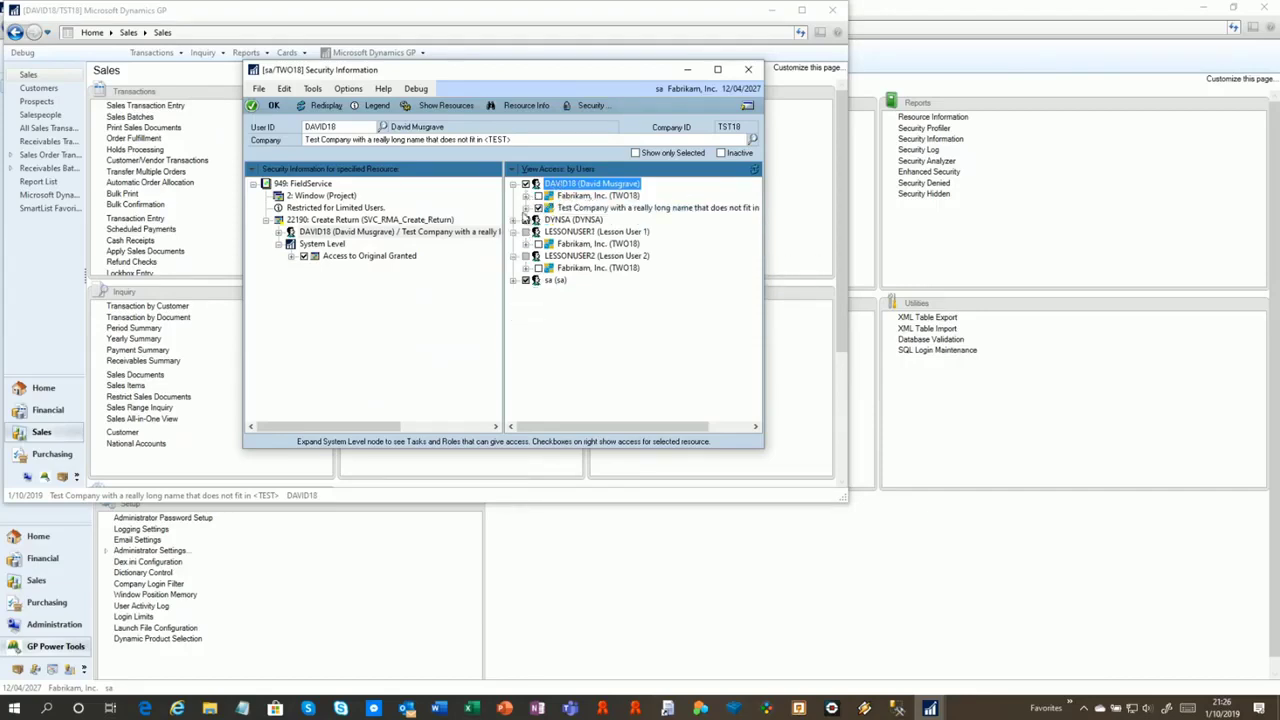
left_click(525, 208)
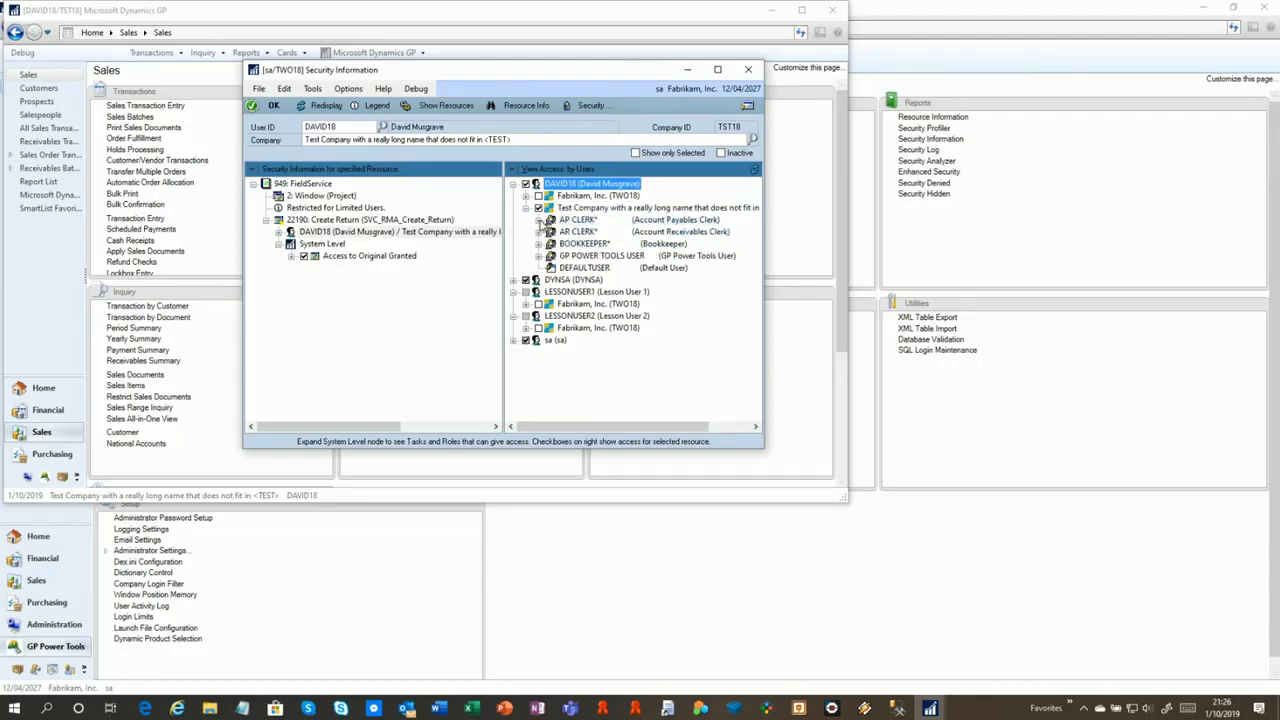
left_click(539, 220)
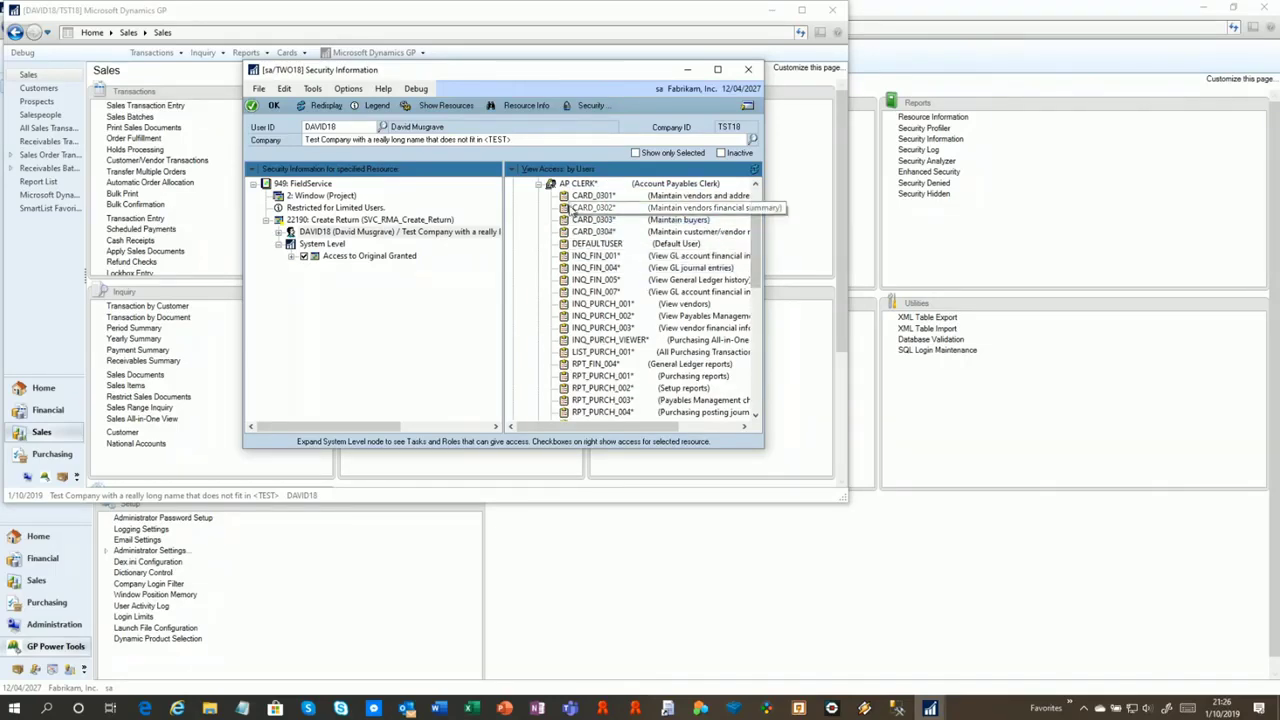
left_click(605, 196)
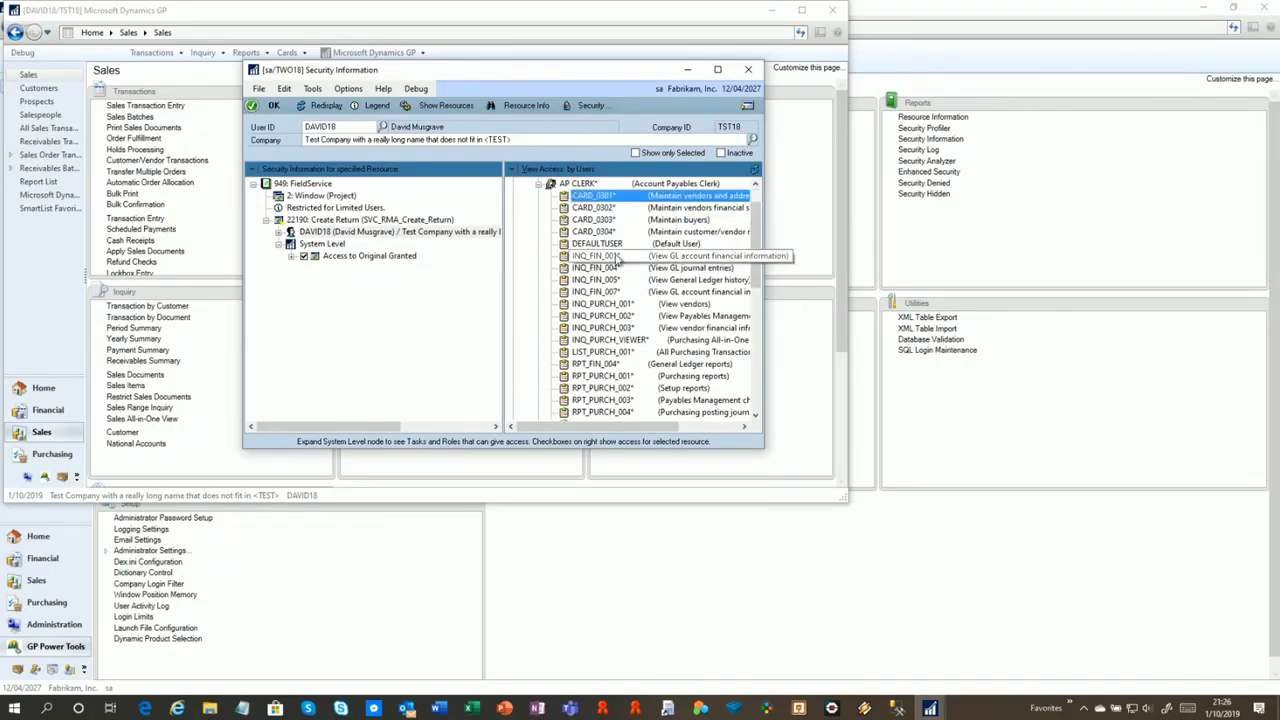
left_click(447, 104)
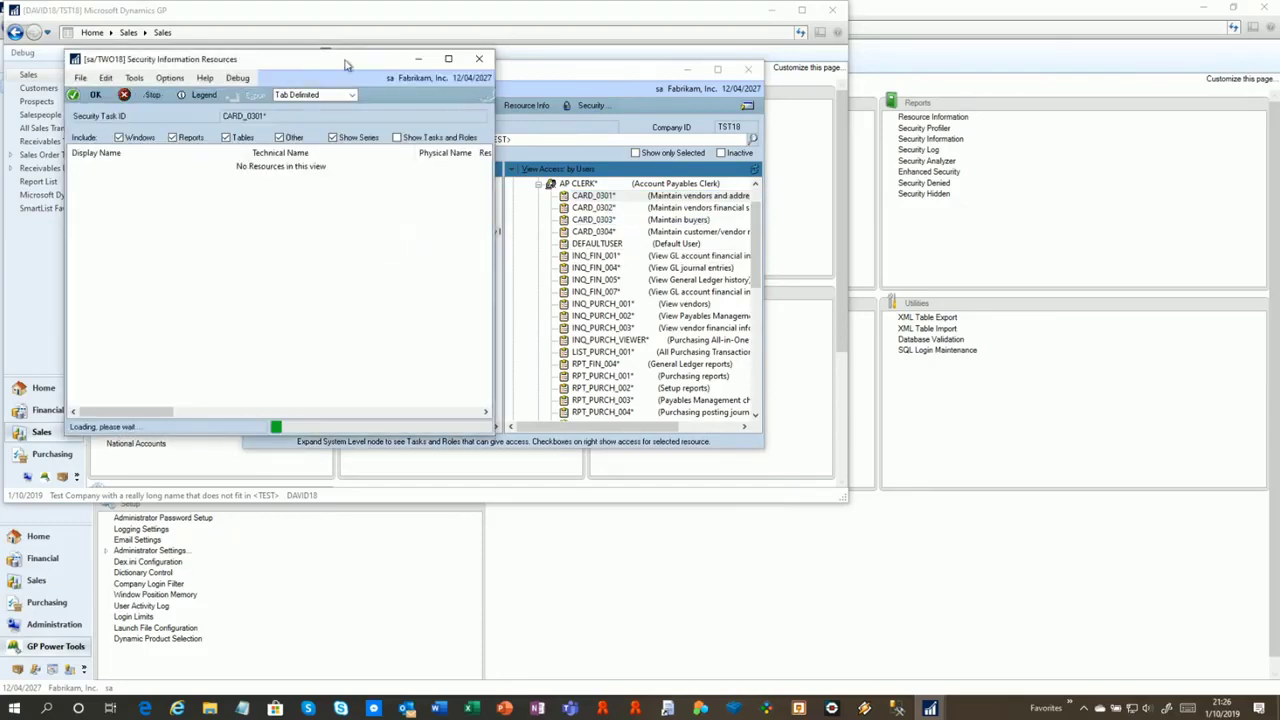
Show all resources DAVID18 holds in the test company and export the list to e-mail
left_click_drag(343, 64, 1020, 62)
left_click_drag(610, 76, 530, 64)
left_click_drag(933, 60, 883, 62)
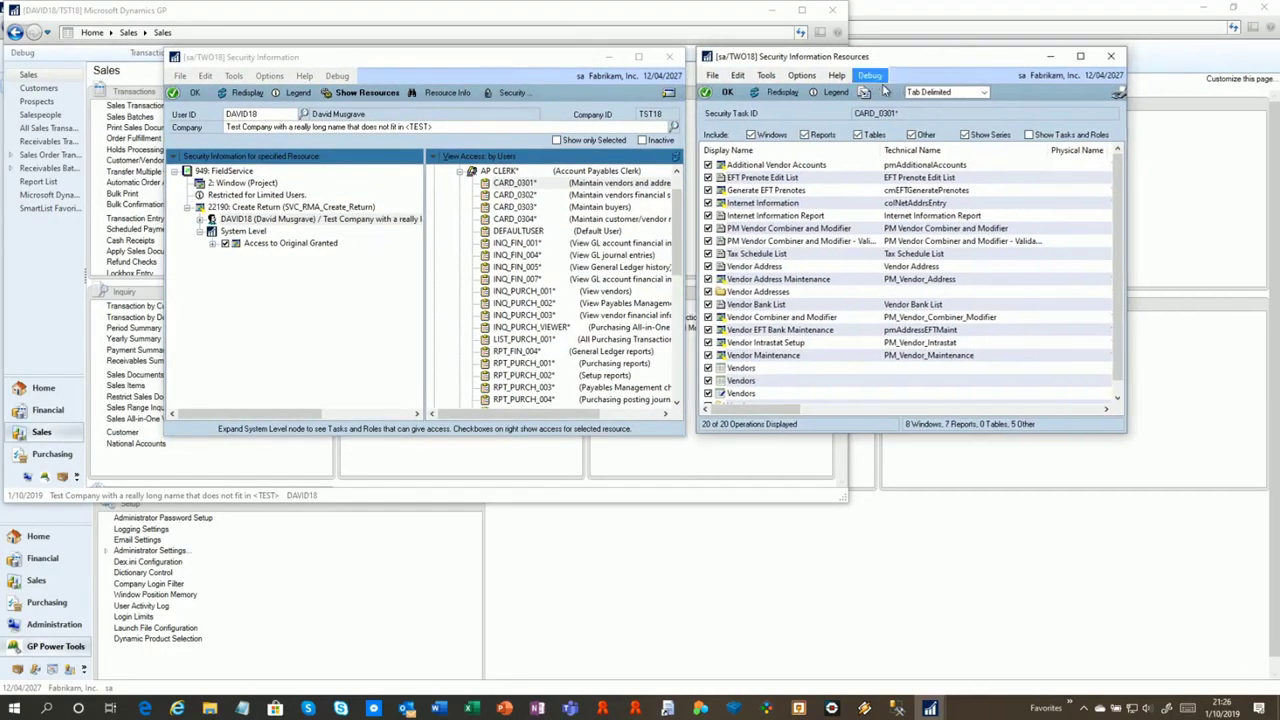
left_click(499, 172)
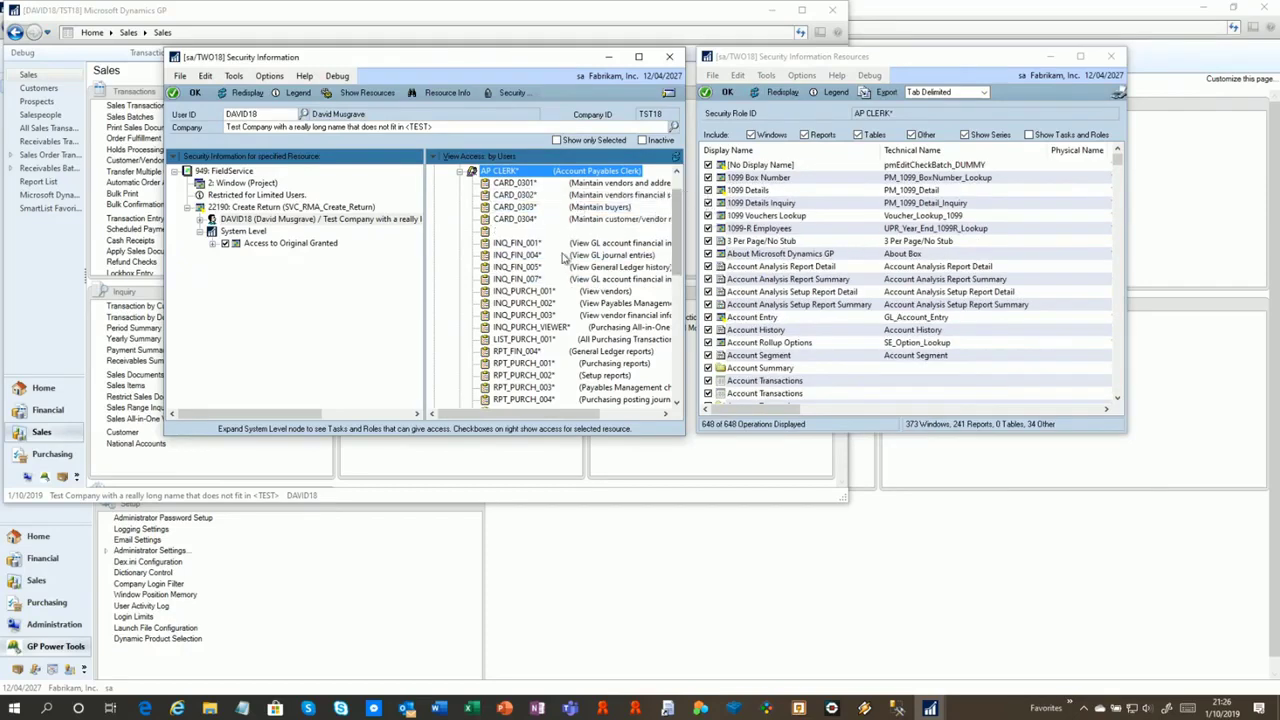
scroll(678, 231, "up", 1)
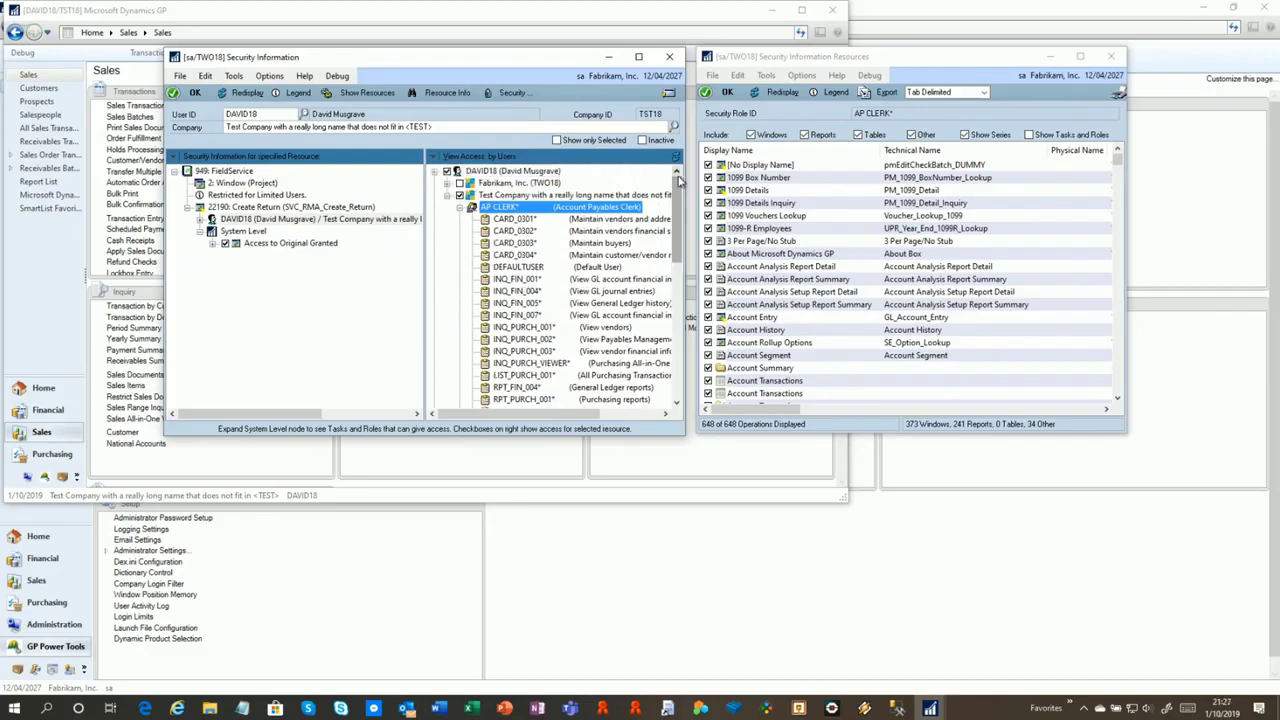
left_click(503, 172)
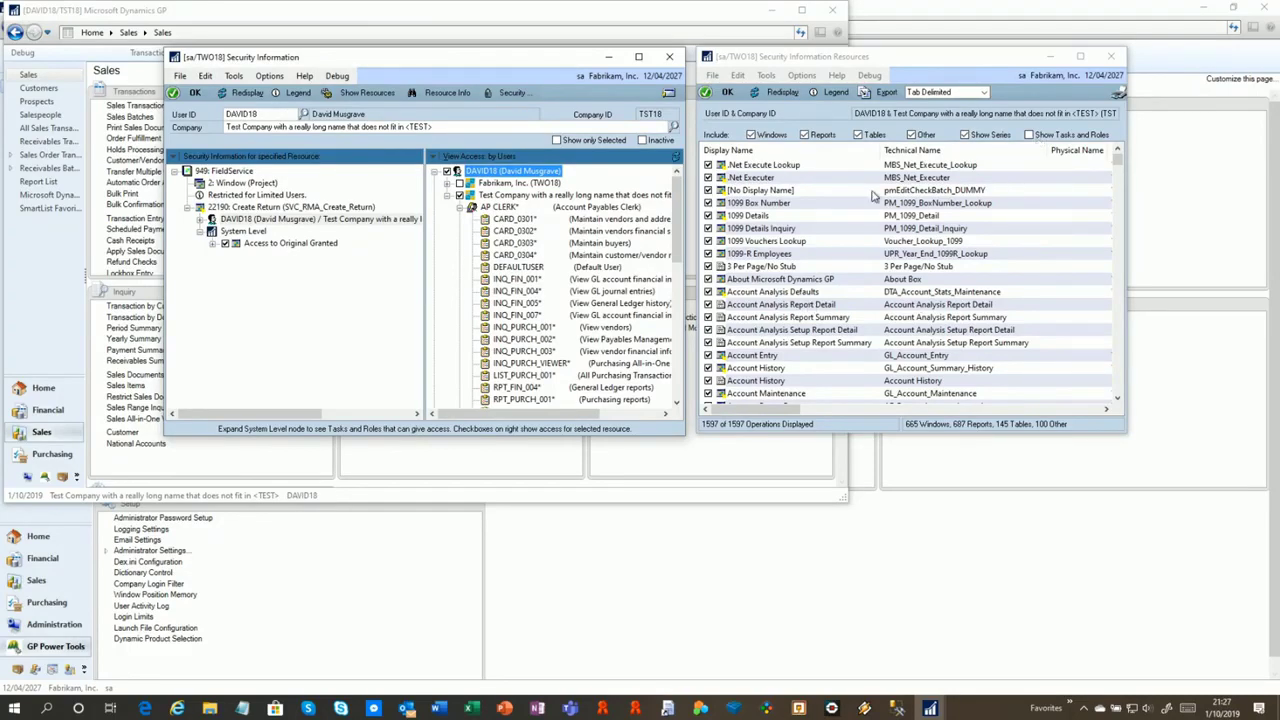
left_click(882, 93)
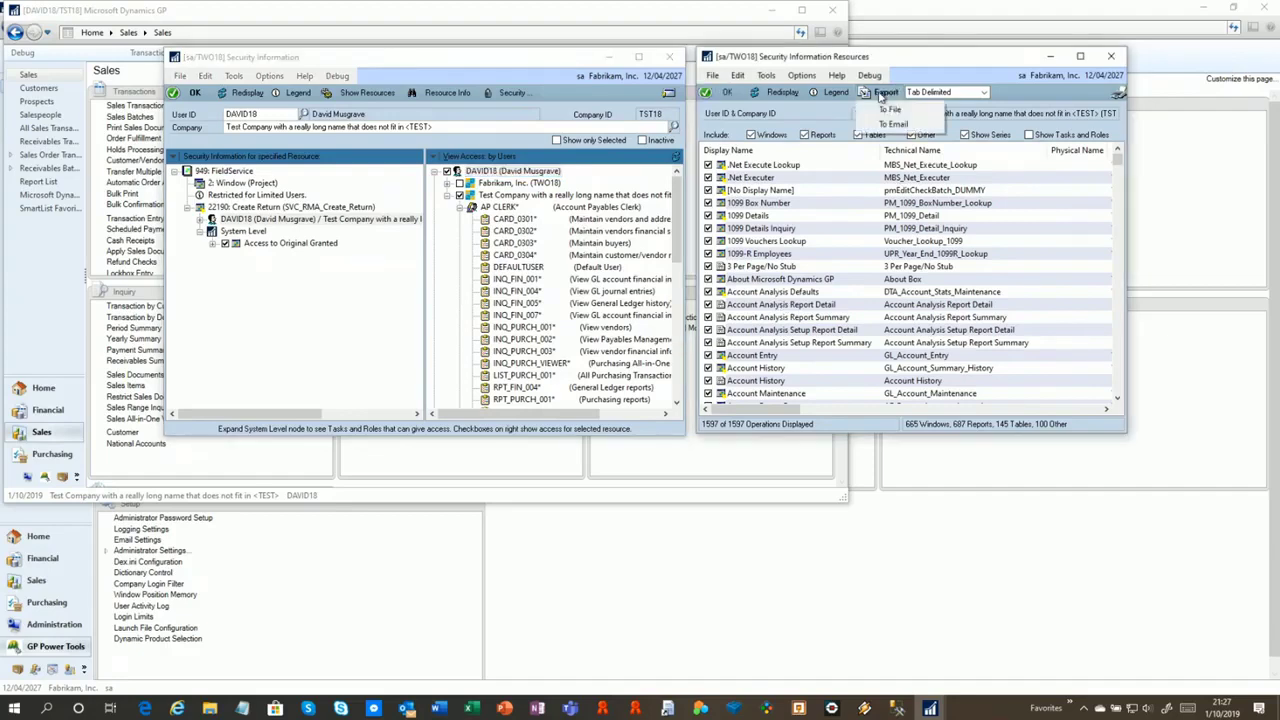
left_click(889, 124)
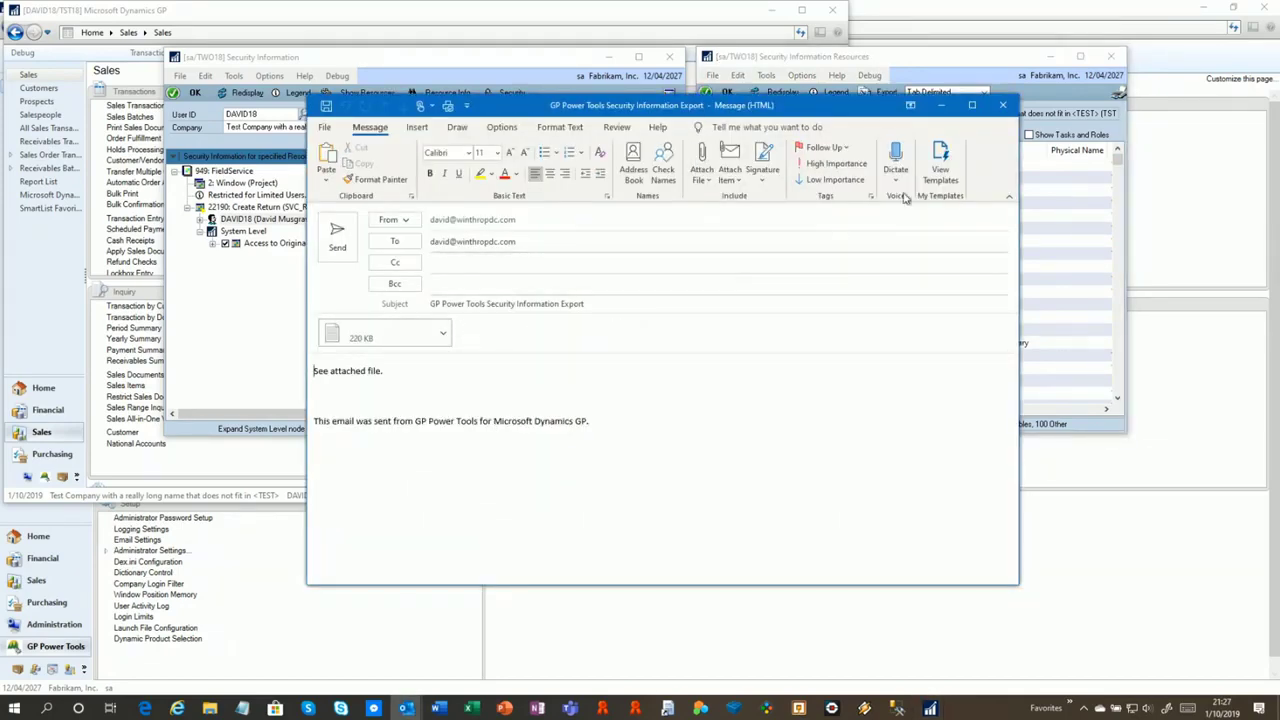
Discard the export e-mail without saving and close the Security Information Resources window
left_click(1003, 105)
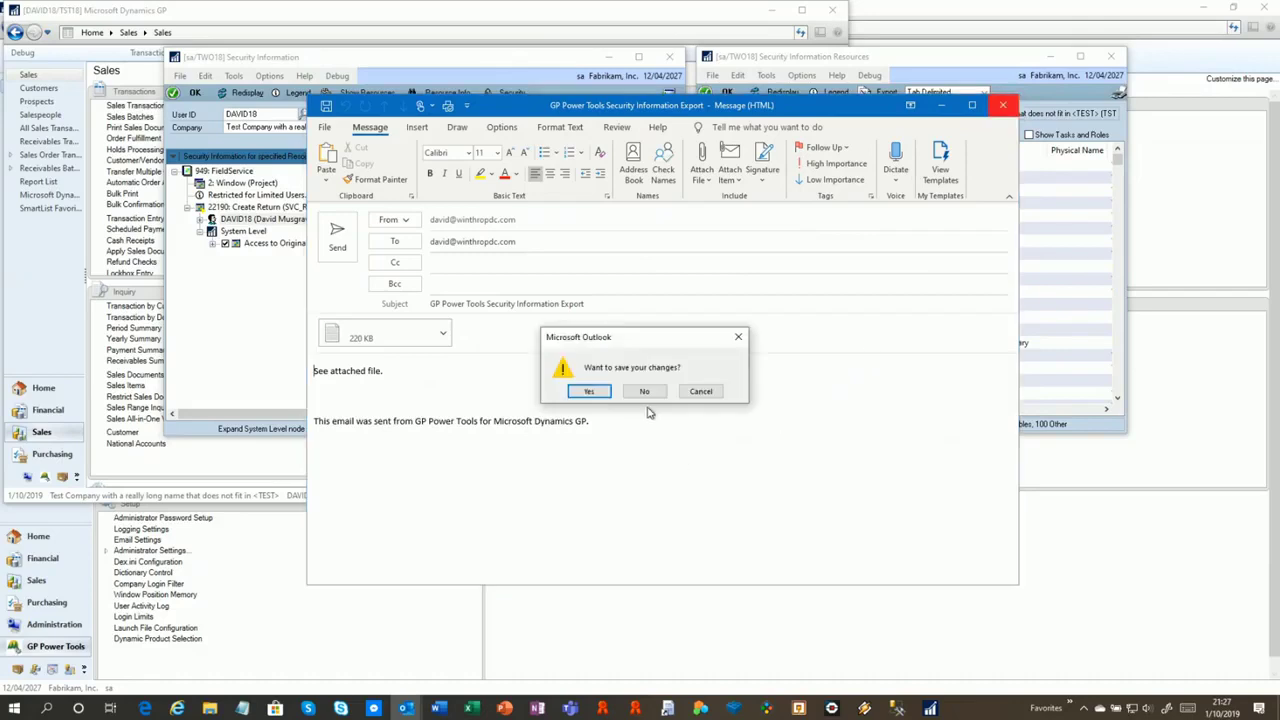
left_click(636, 392)
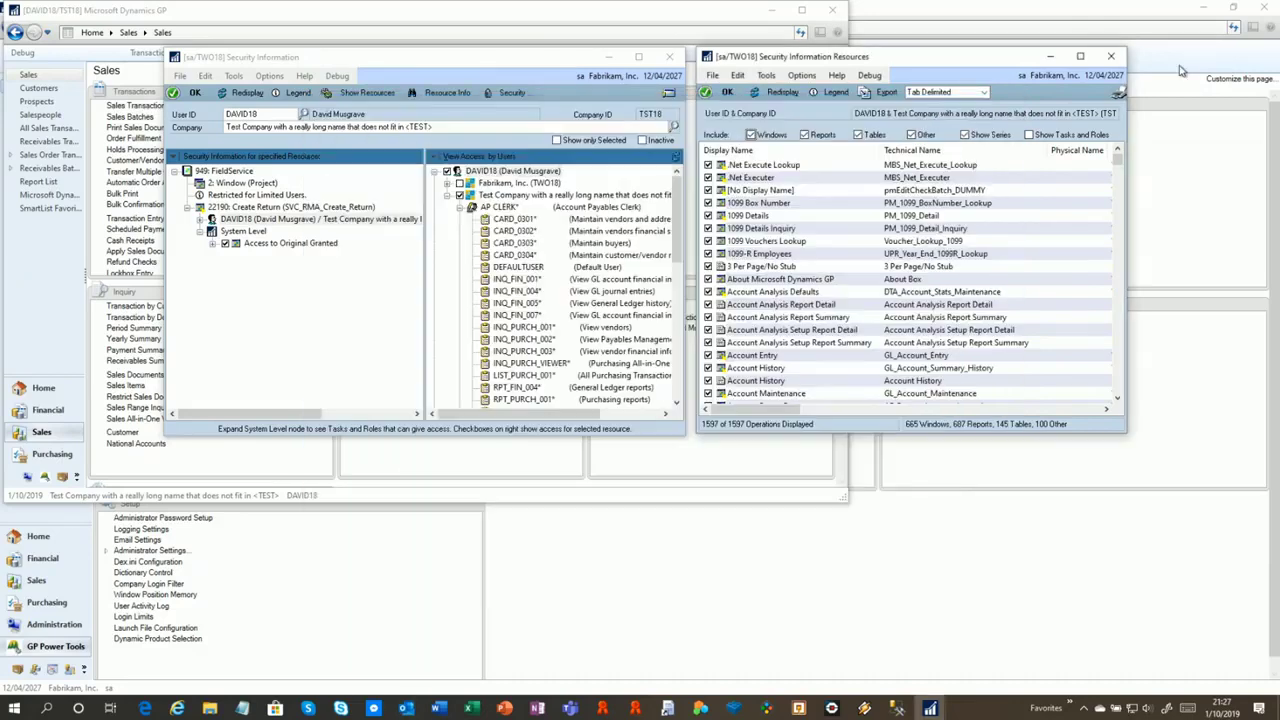
left_click(1112, 57)
left_click(463, 158)
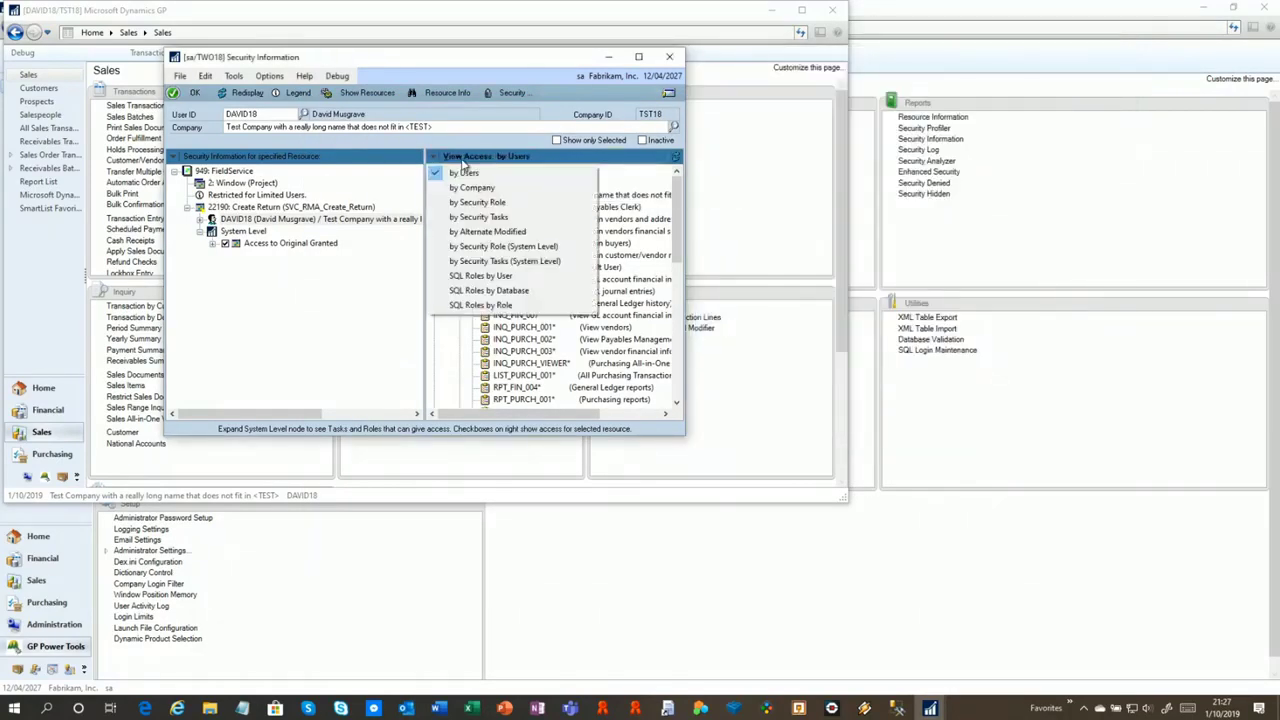
View access by Security Role and expand AP CLERK to see DAVID18
left_click(548, 250)
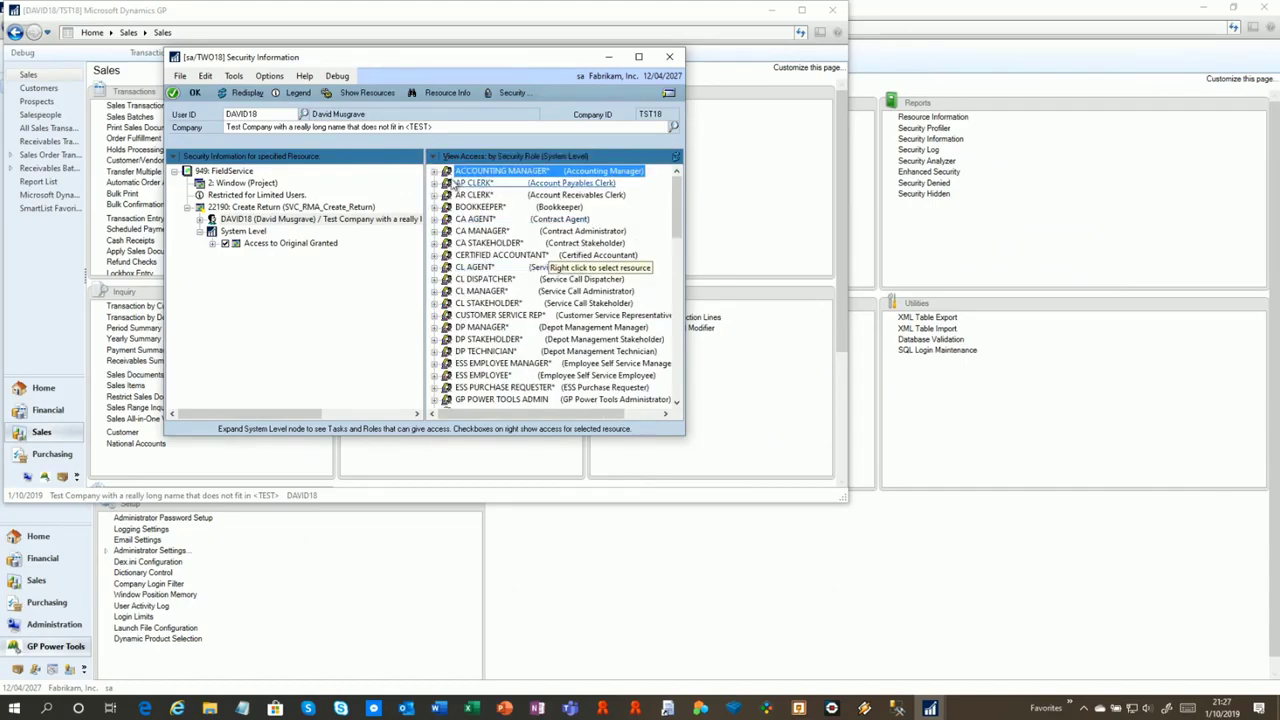
left_click(487, 158)
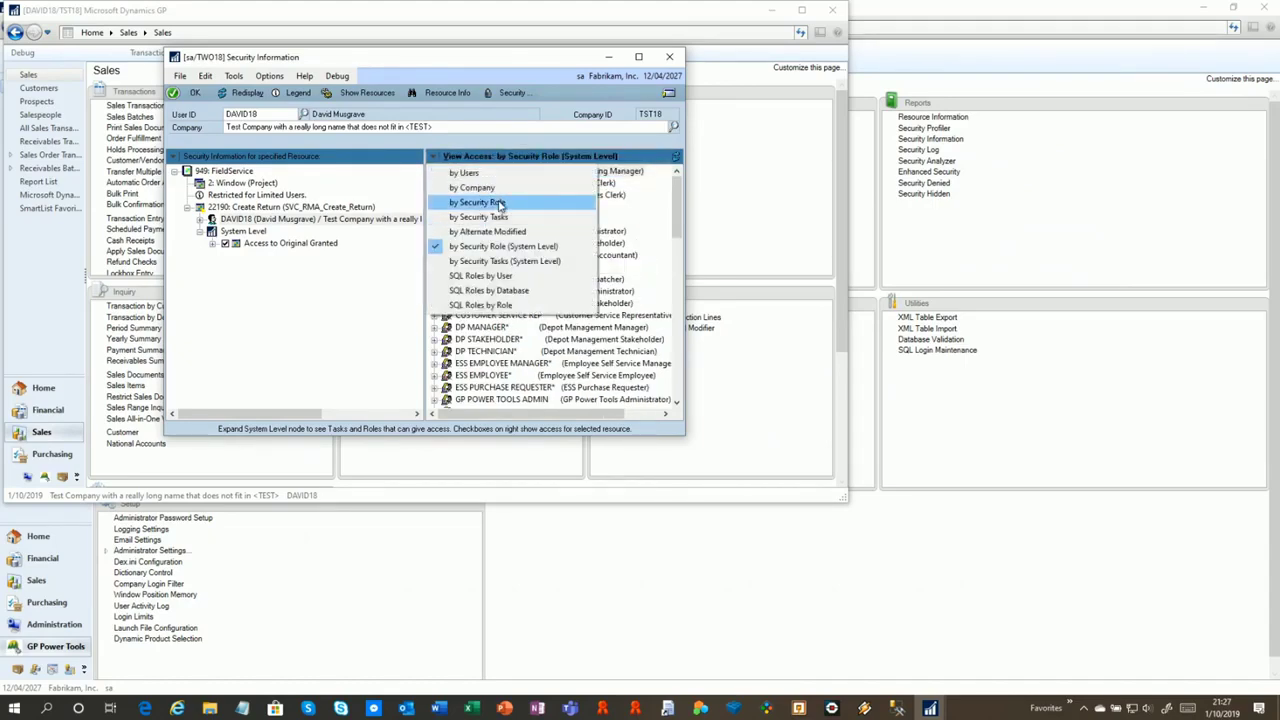
left_click(500, 203)
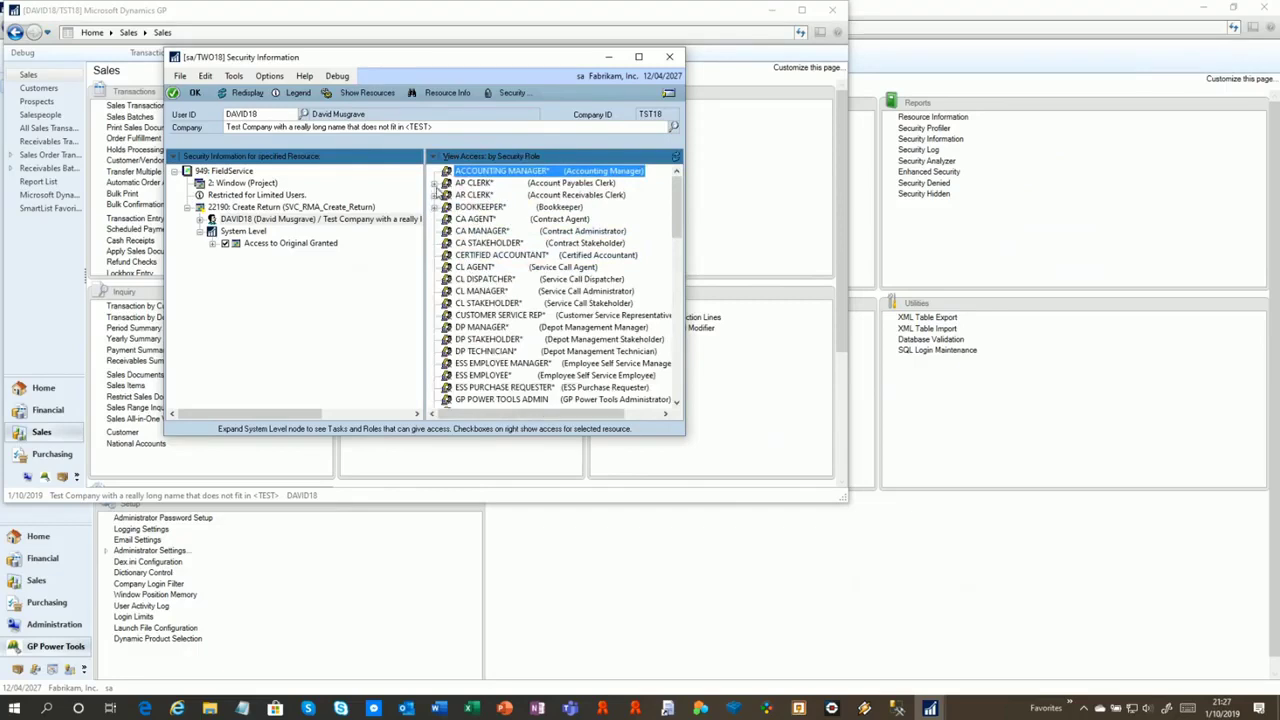
left_click(437, 184)
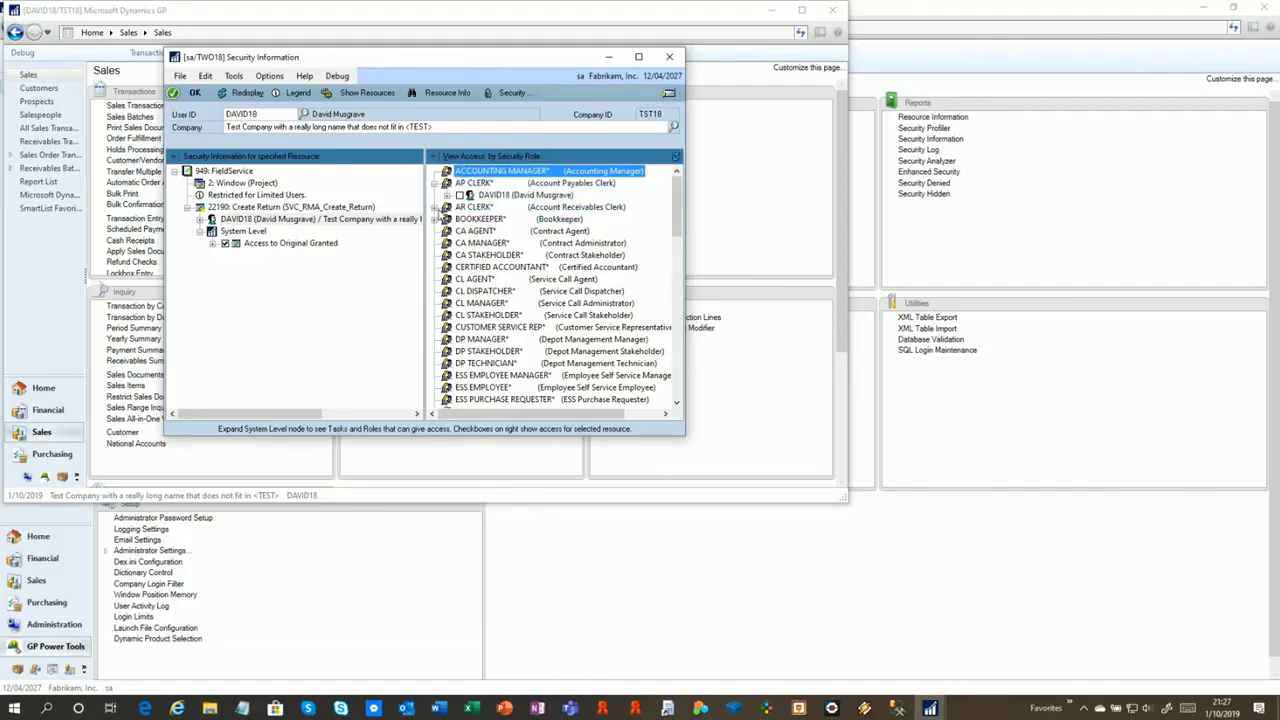
Switch to access by Security Tasks and expand ADMIN_SALES_008 to show its user
left_click(475, 160)
left_click(470, 202)
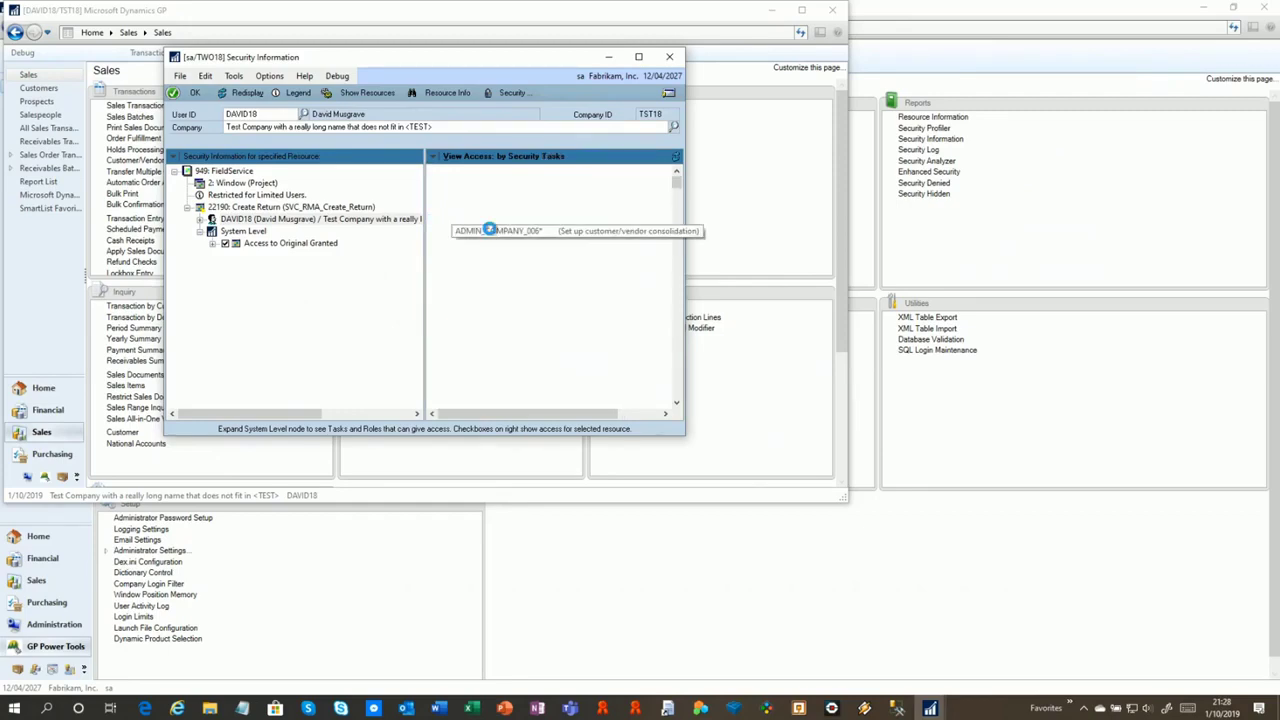
scroll(457, 240, "down", 10)
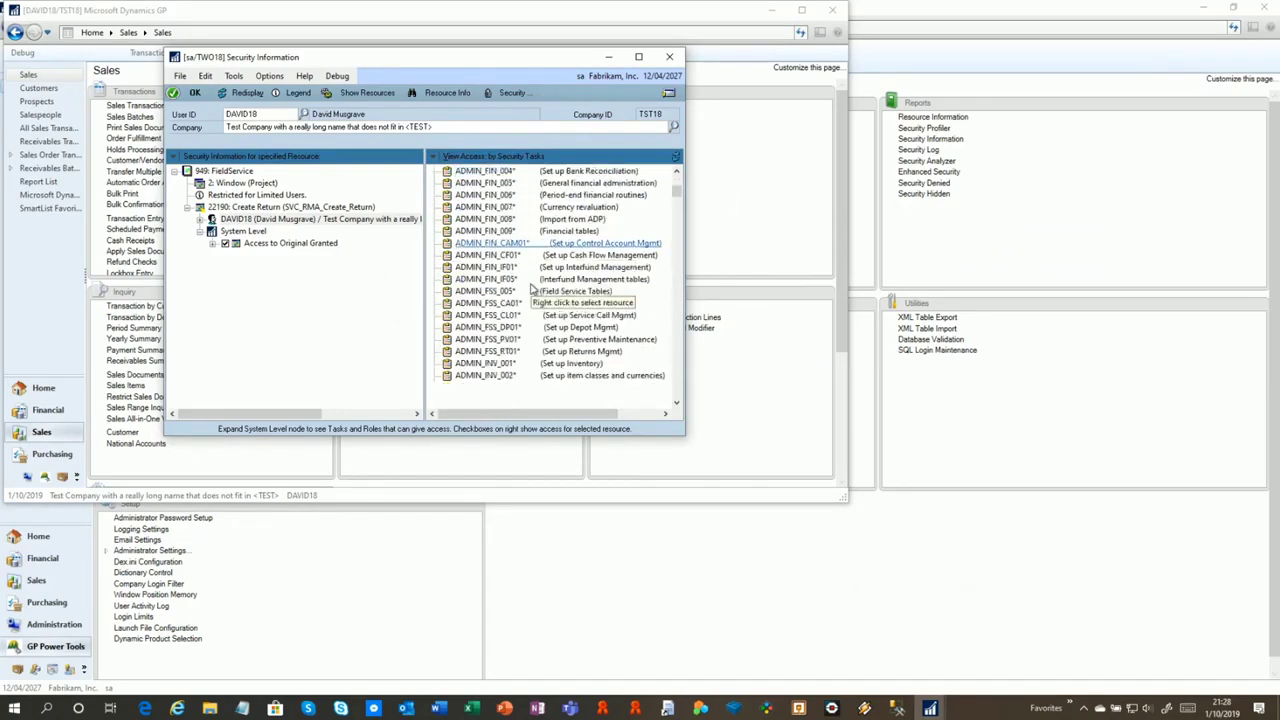
scroll(457, 244, "down", 10)
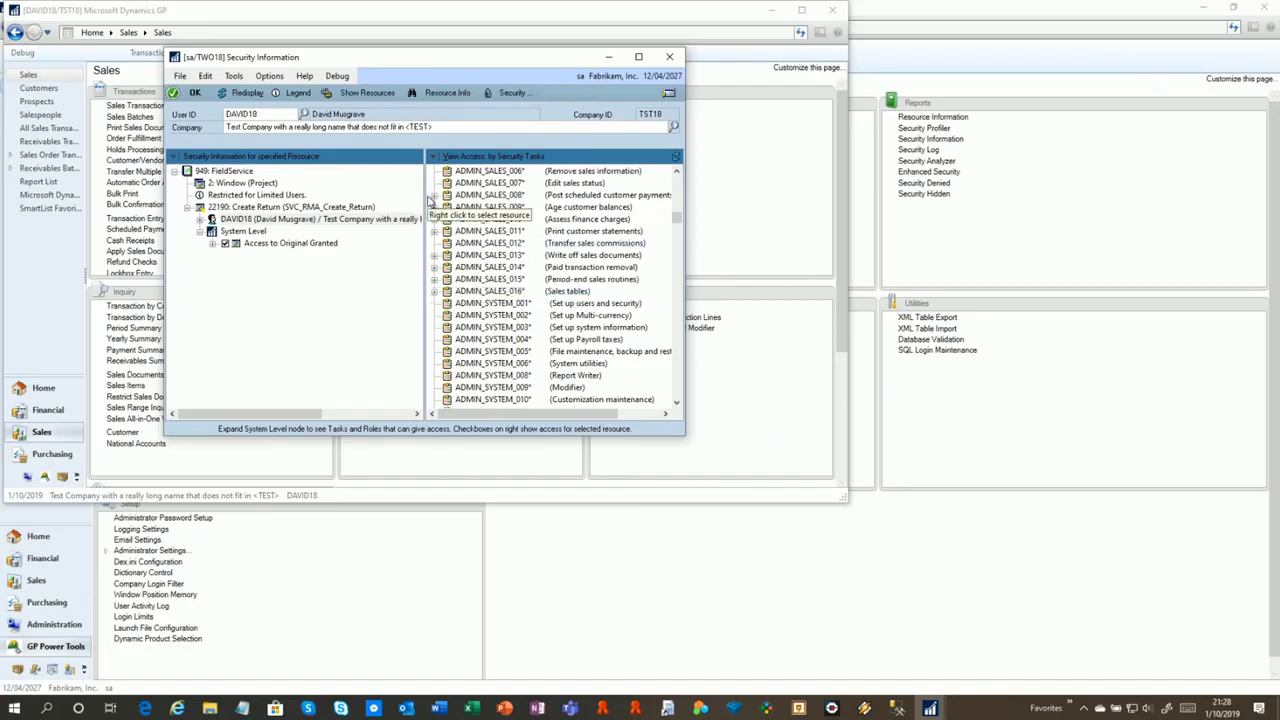
left_click(435, 196)
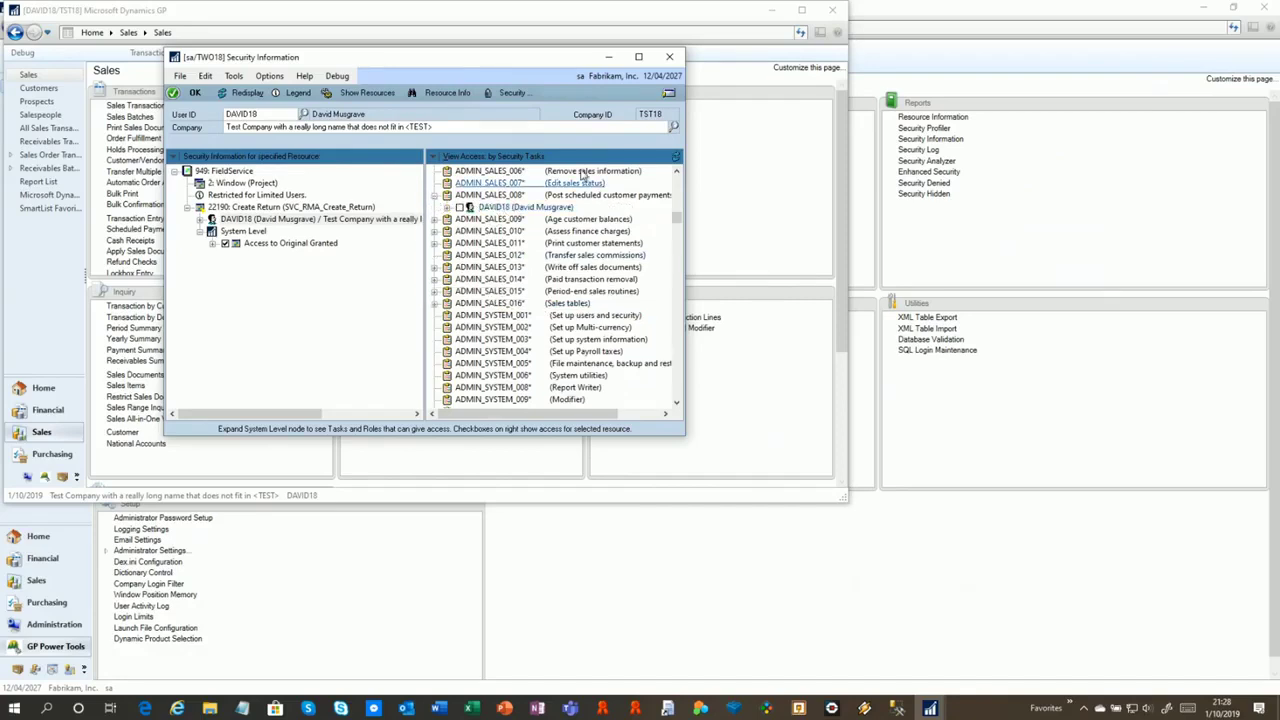
left_click(521, 157)
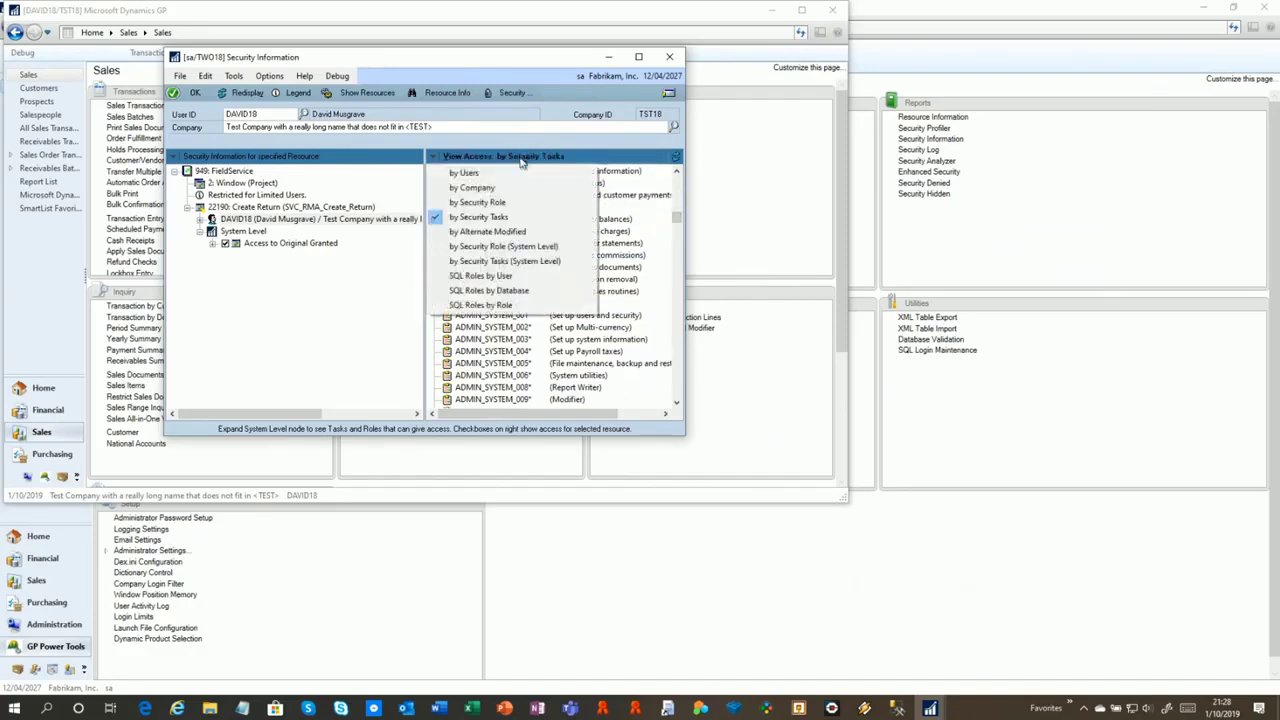
View SQL Roles by User: sa's sysadmin, DAVID18's DYNGRP in DYNAMICS18, then close the window
left_click(514, 277)
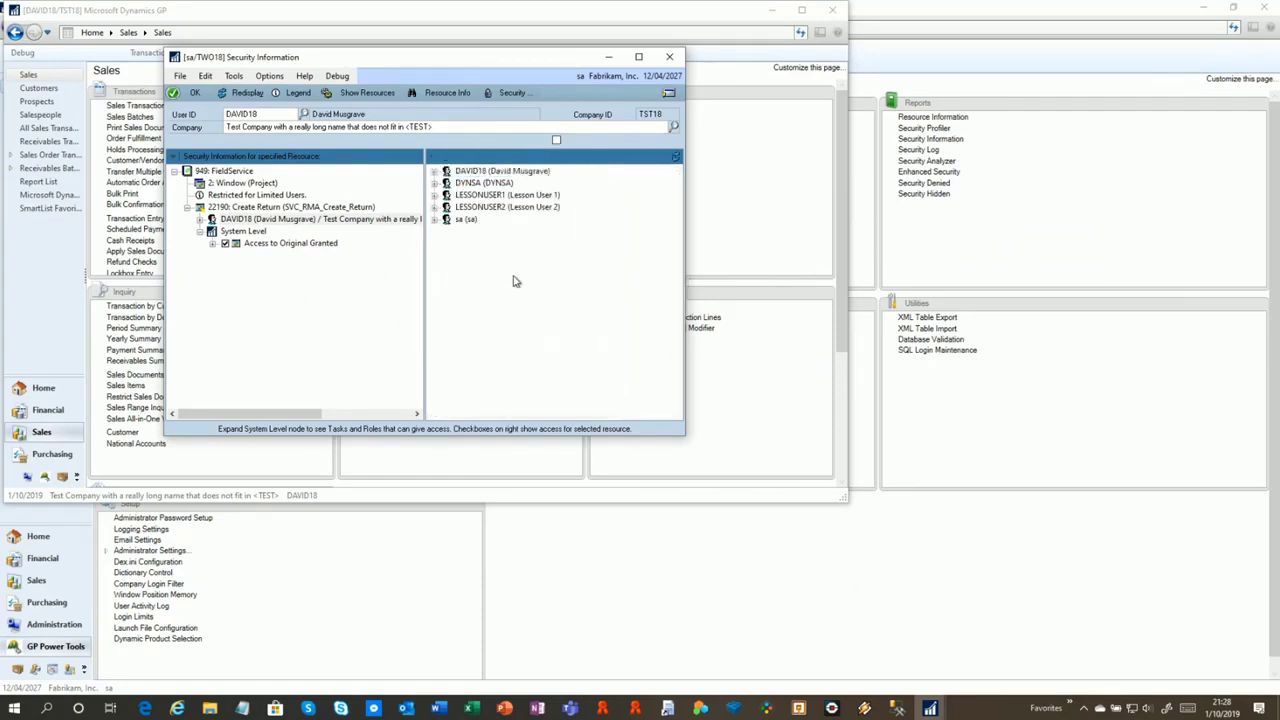
left_click(434, 219)
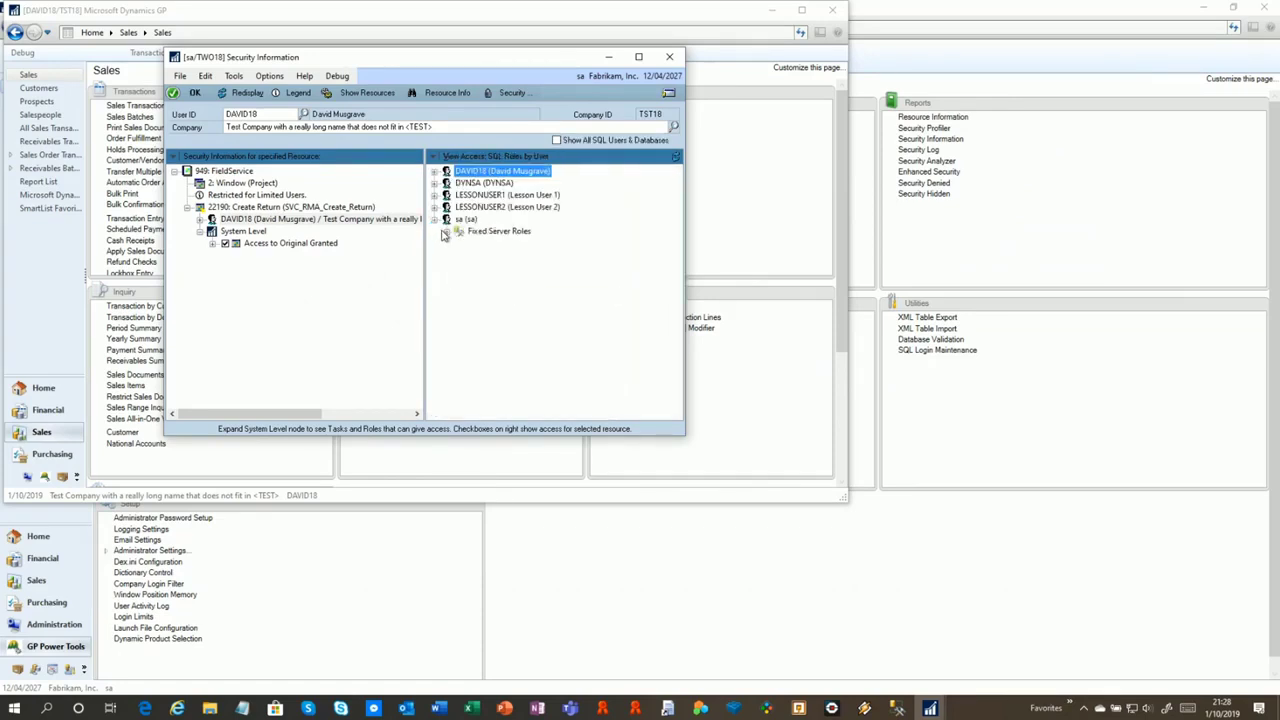
left_click(445, 232)
left_click(497, 245)
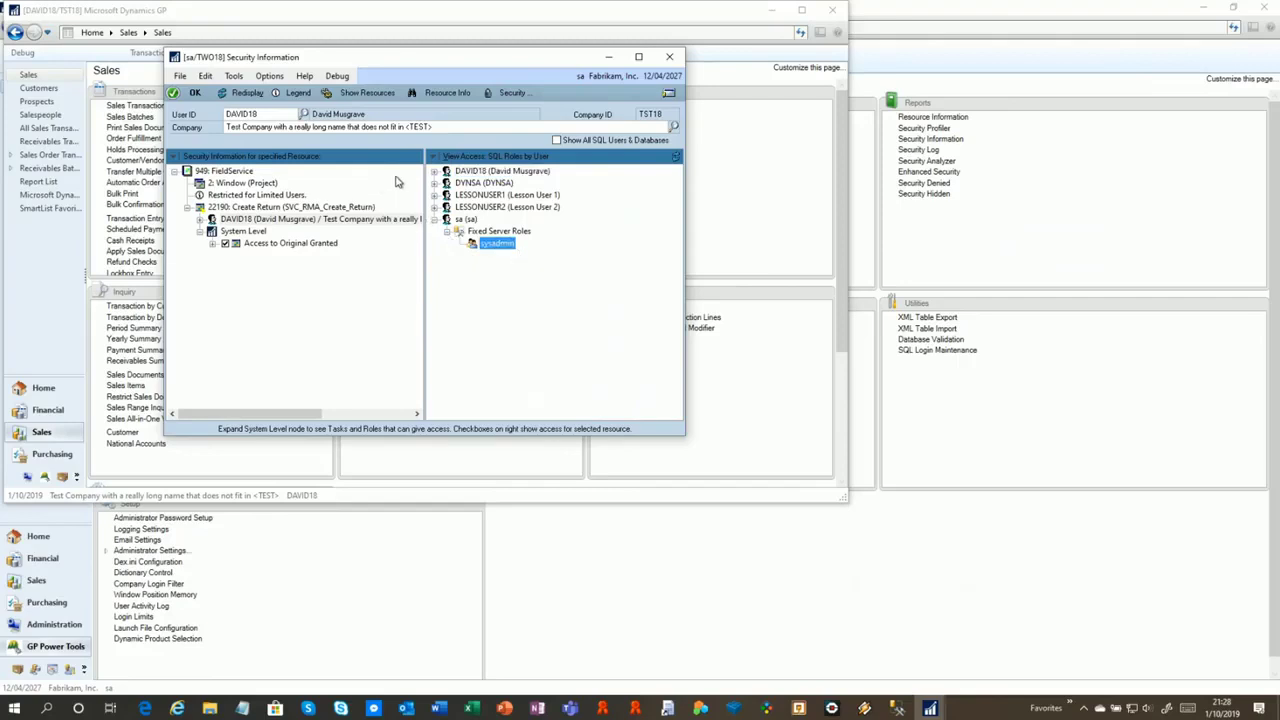
left_click(434, 172)
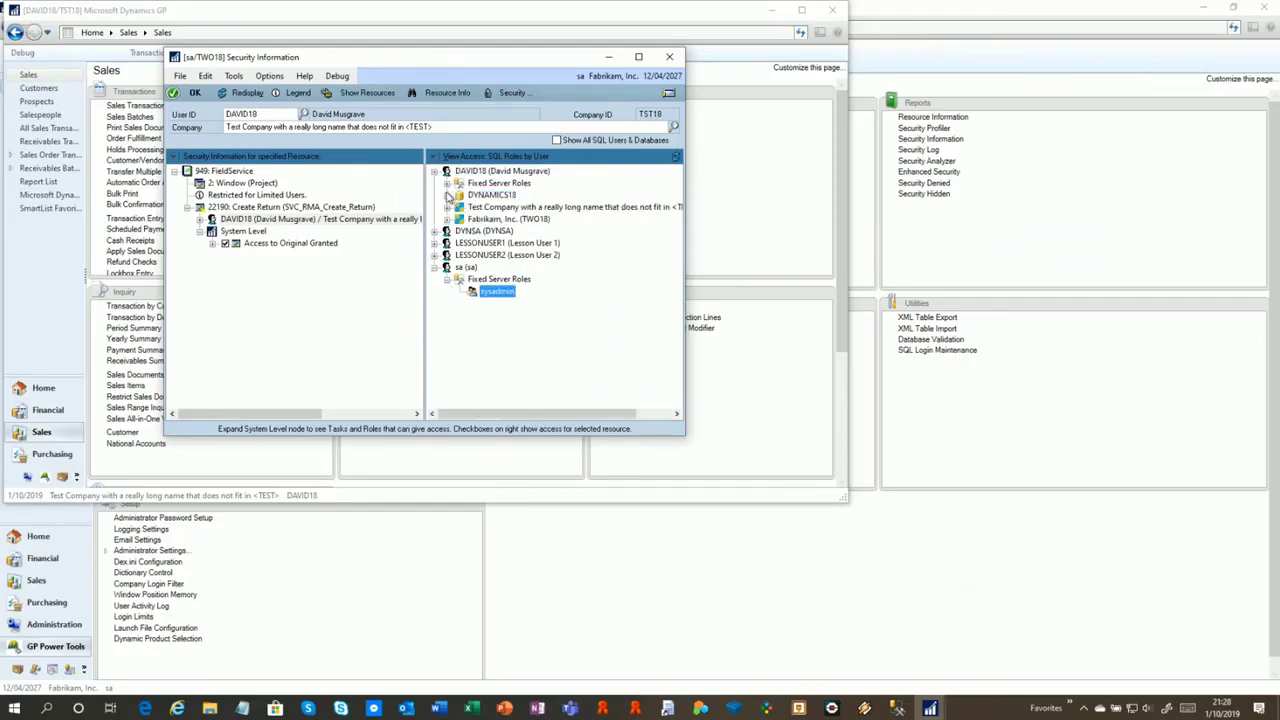
left_click(447, 195)
left_click(495, 207)
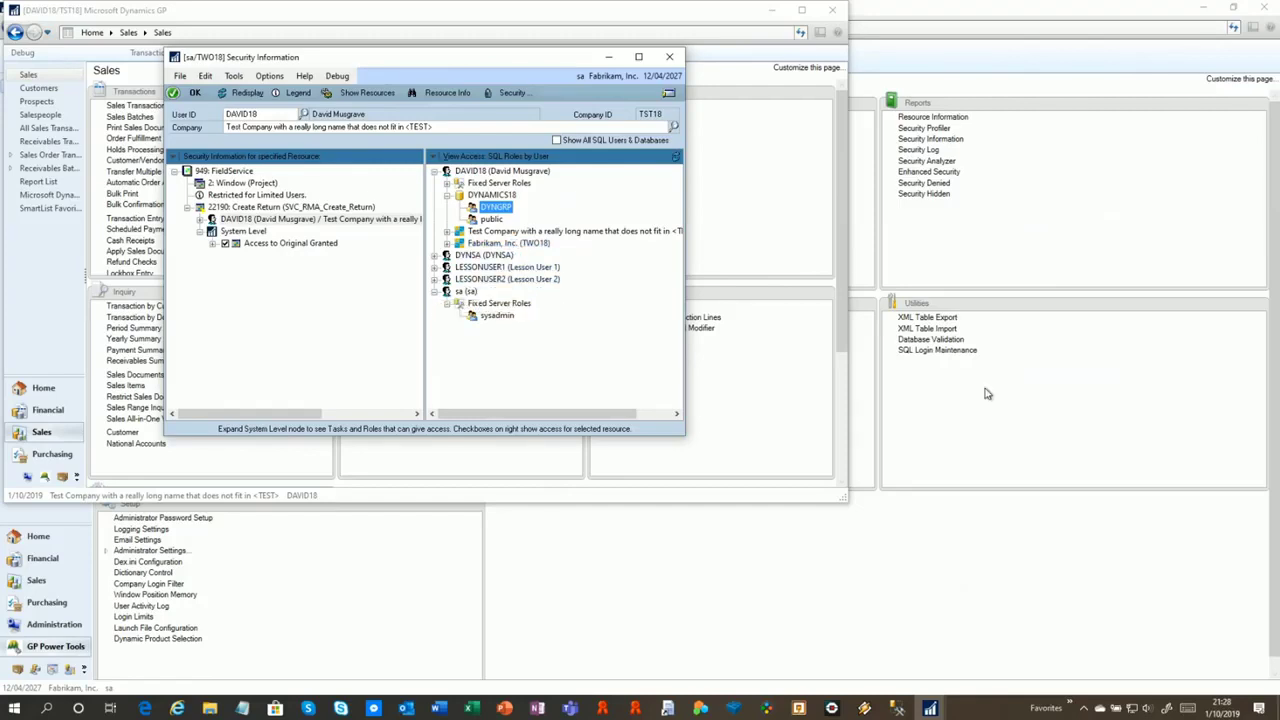
left_click(676, 62)
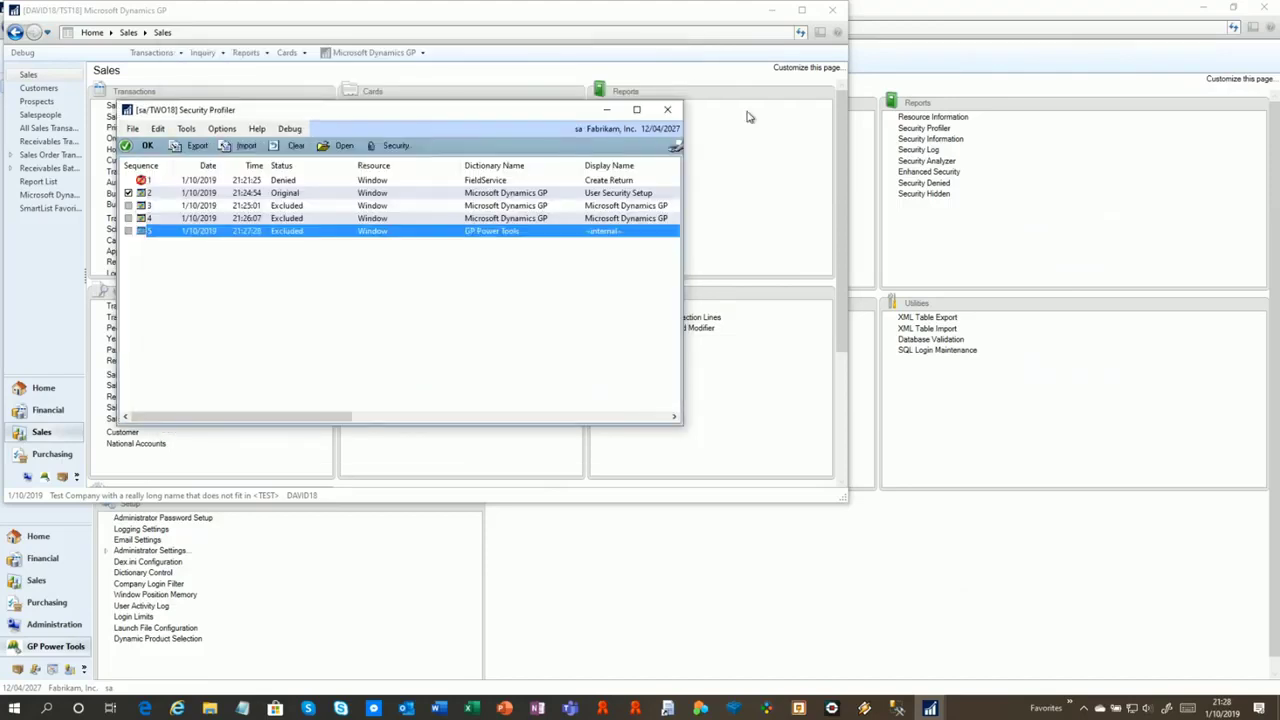
Close the Security Profiler and Sales page to return to the GP Power Tools area page
left_click(667, 111)
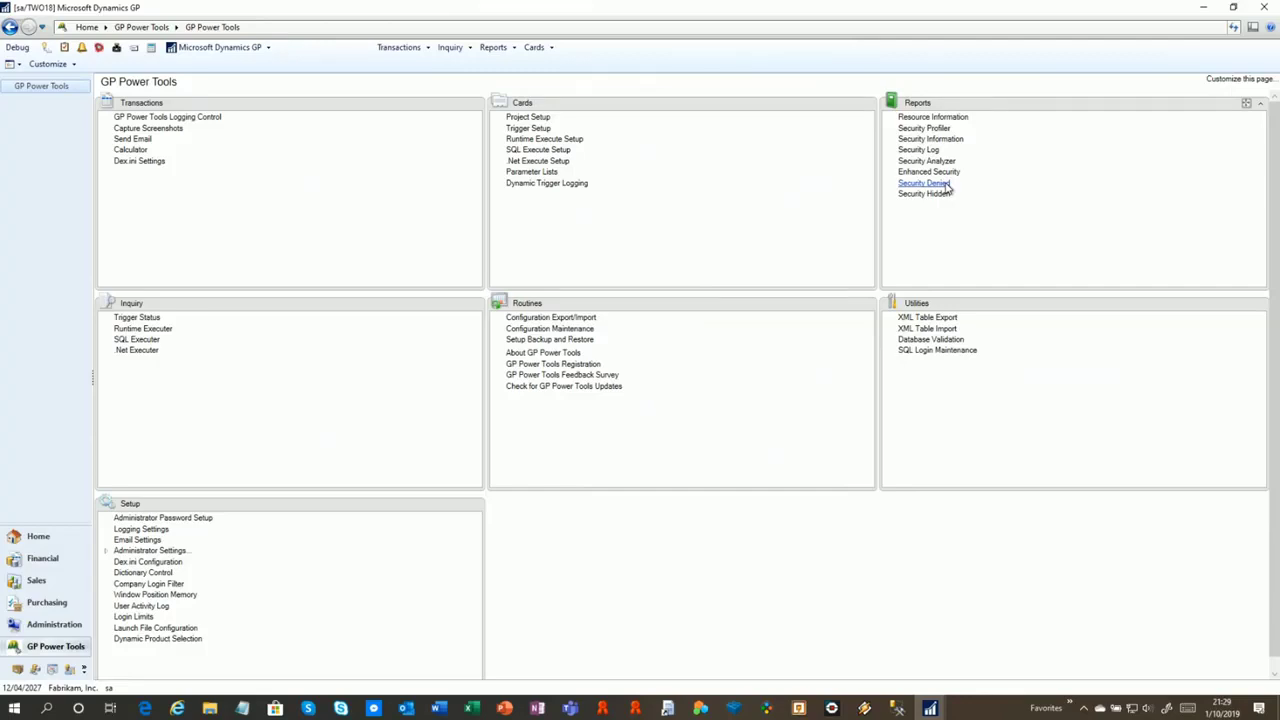
Open the Security Denied report, confirm it lists no denied resources, and close it
left_click(947, 185)
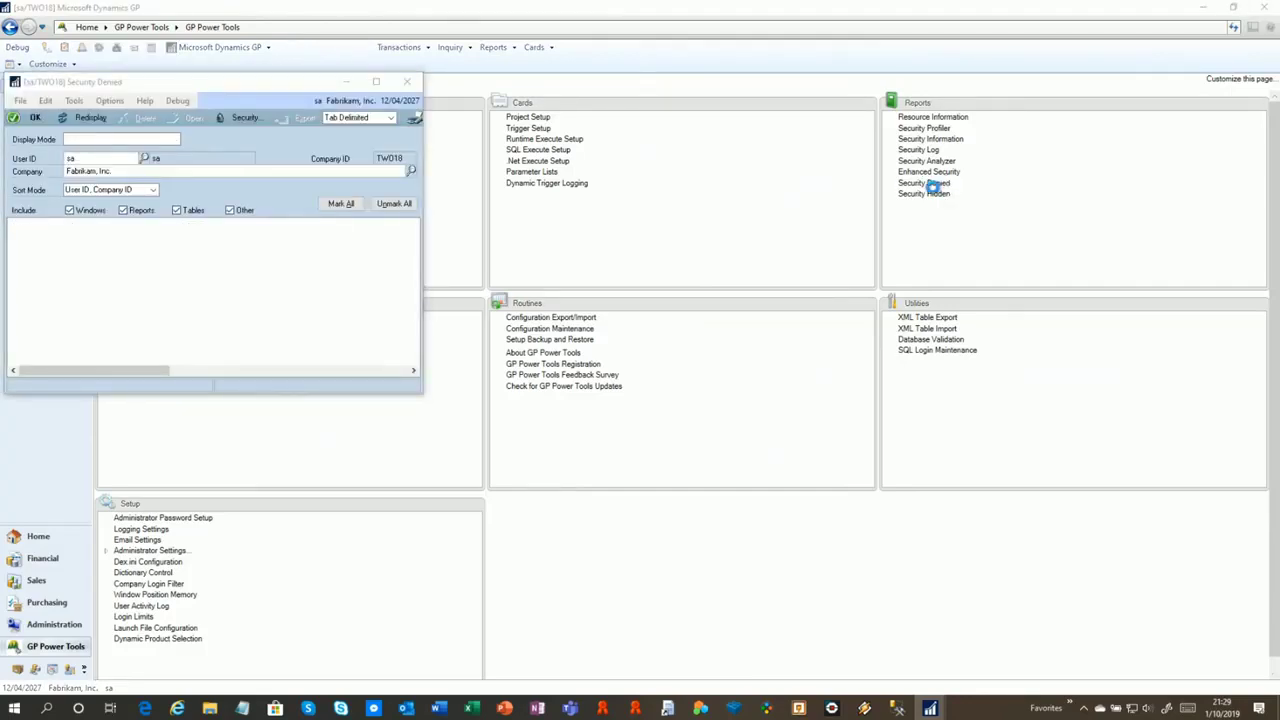
left_click_drag(193, 84, 509, 87)
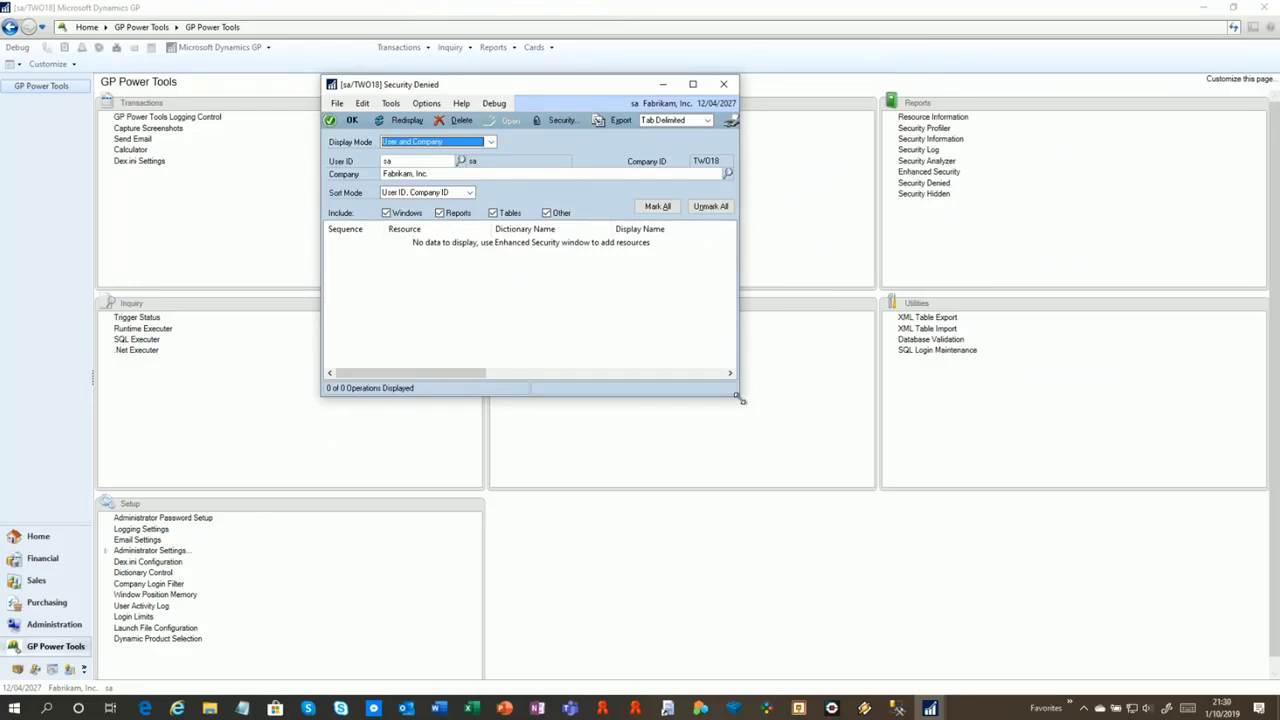
left_click(723, 84)
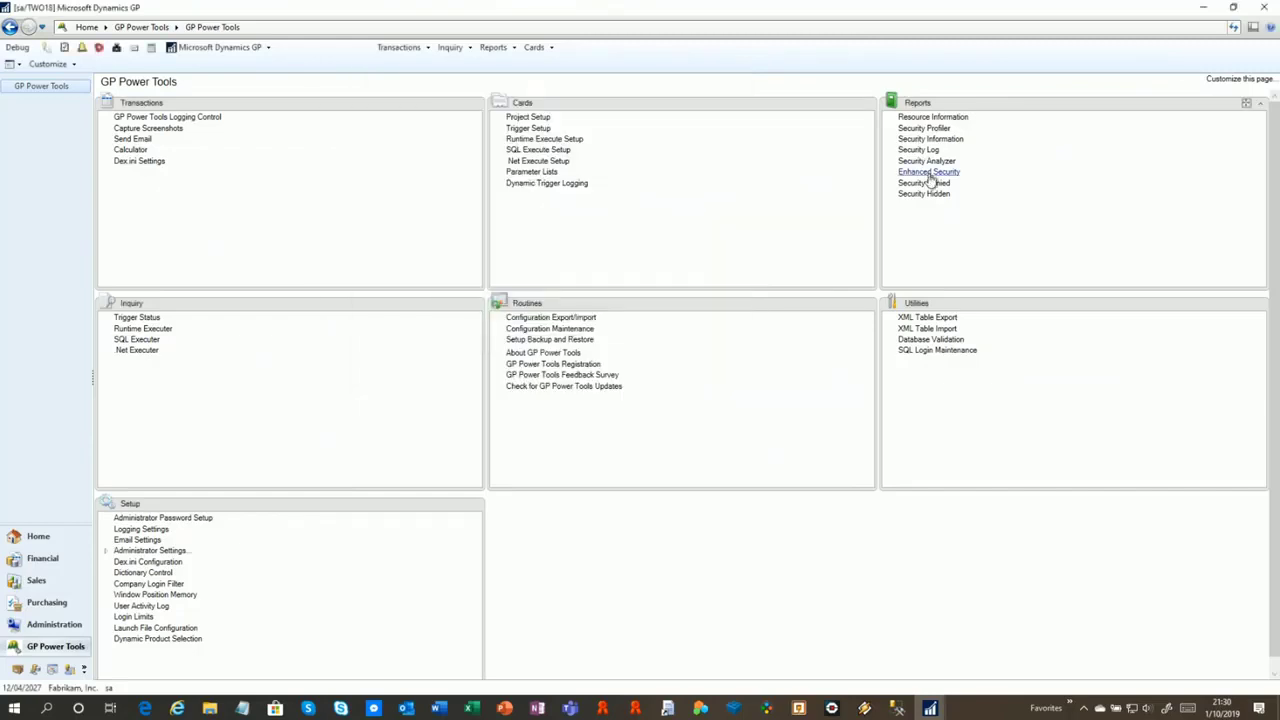
Open Enhanced Security and expand Menus > Cards > Sales in the resource tree
left_click(929, 174)
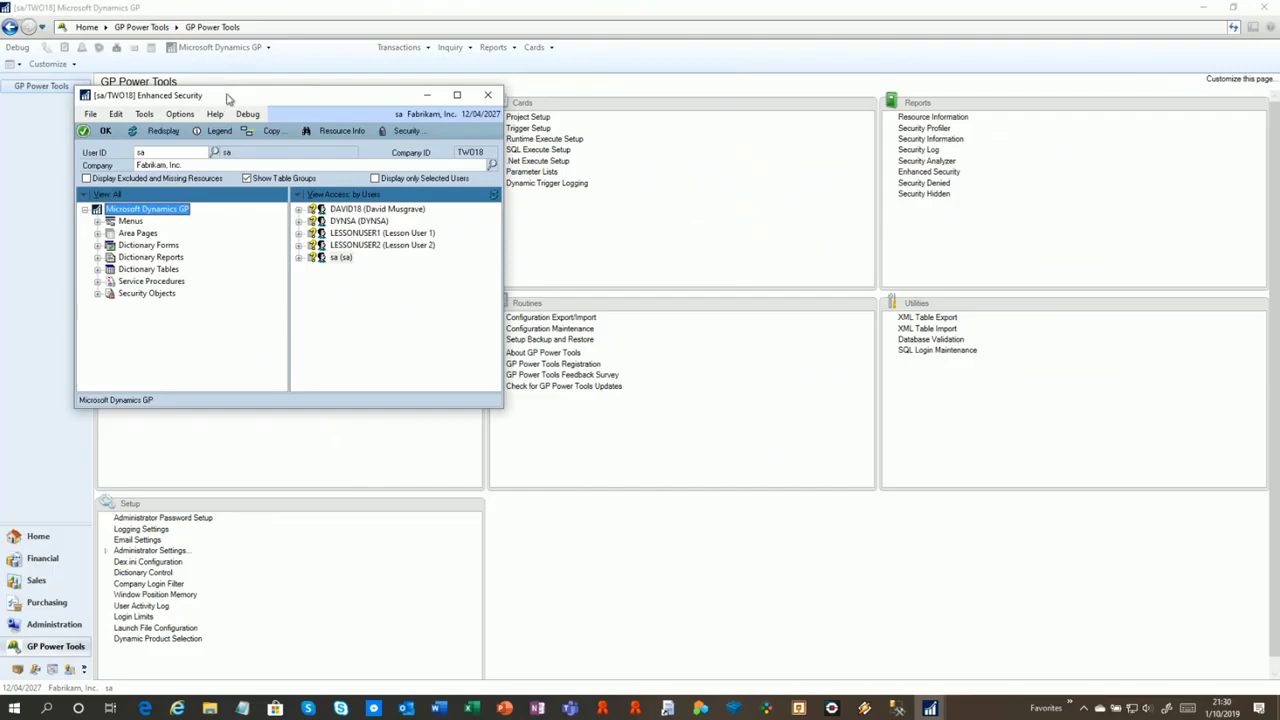
left_click_drag(227, 97, 301, 86)
left_click(172, 211)
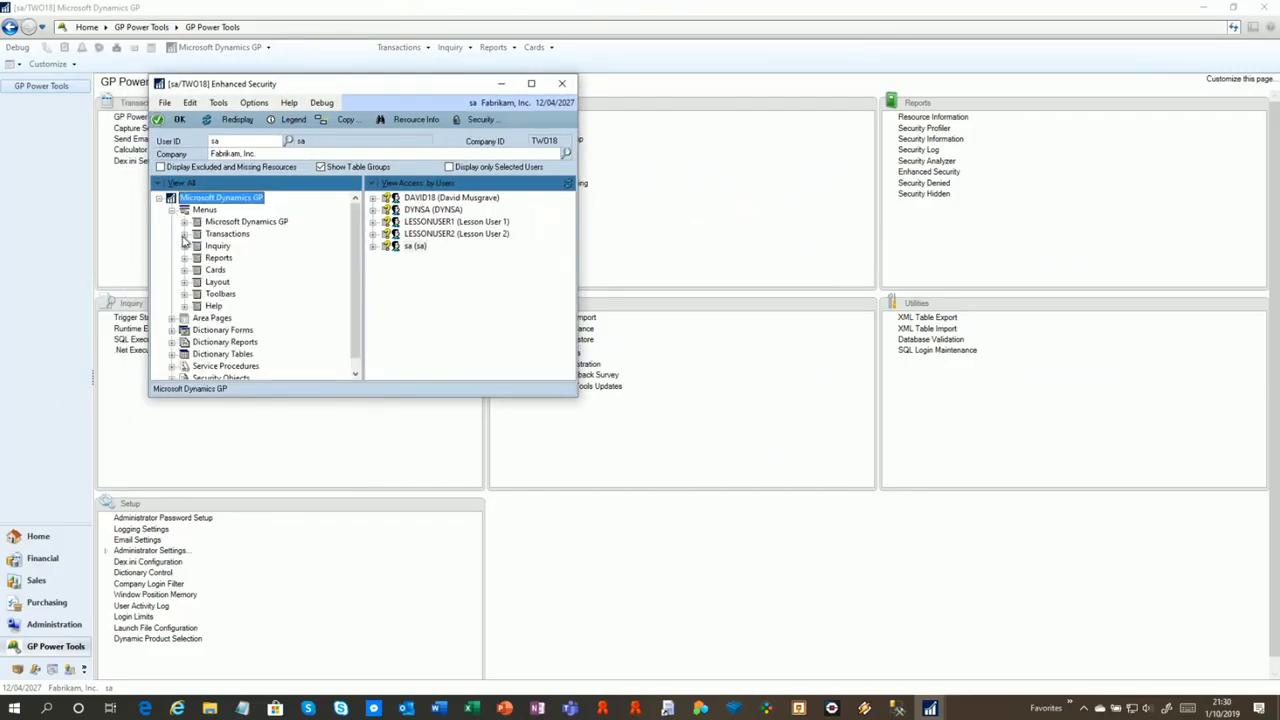
left_click(184, 234)
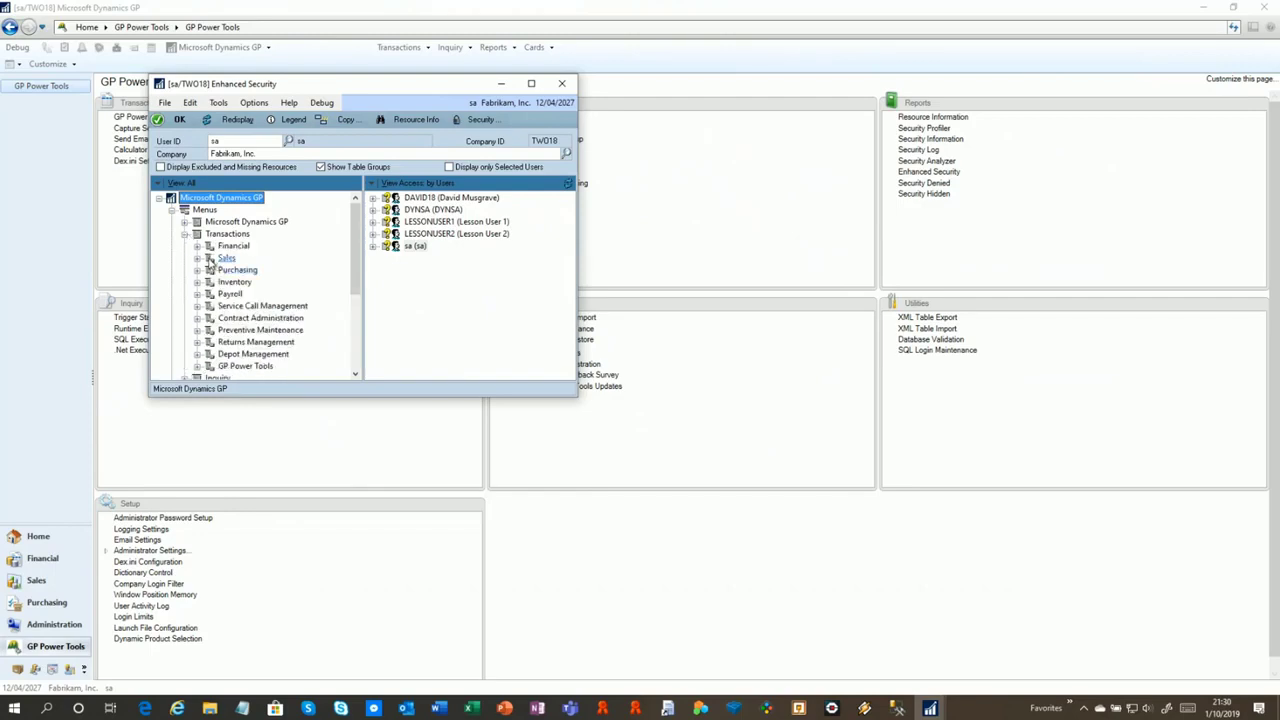
left_click(198, 258)
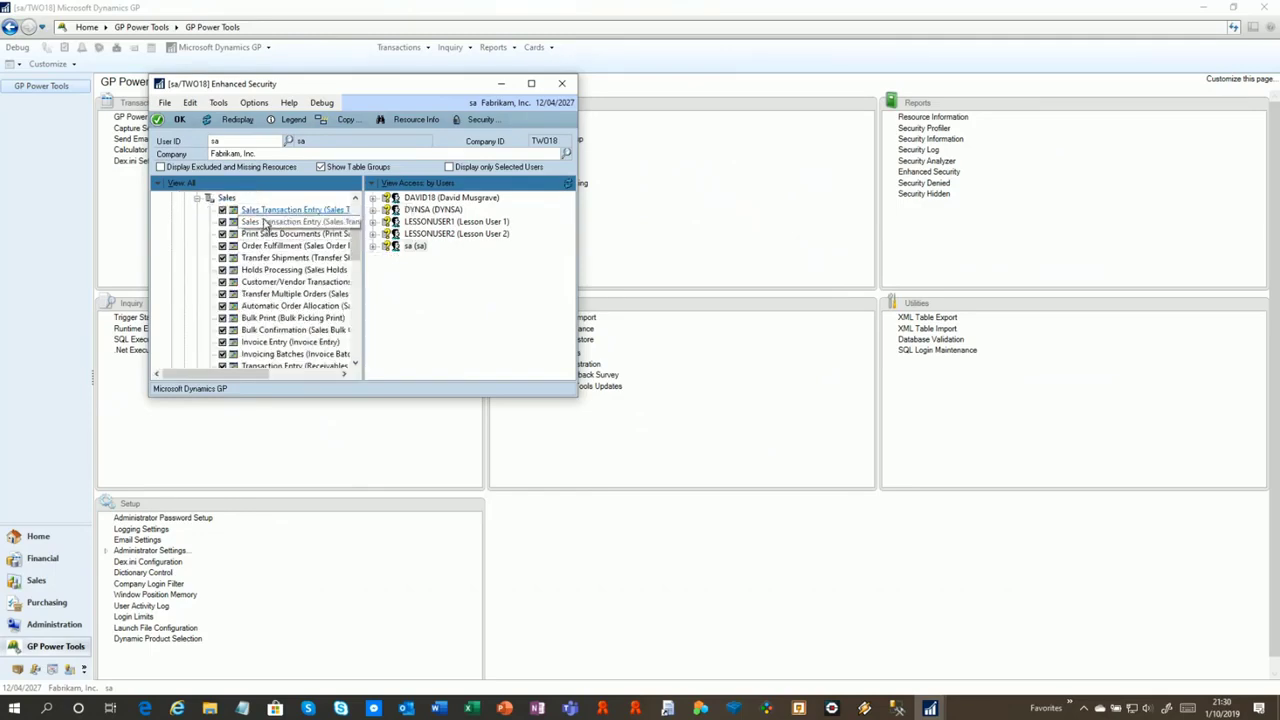
left_click(197, 198)
scroll(198, 233, "up", 2)
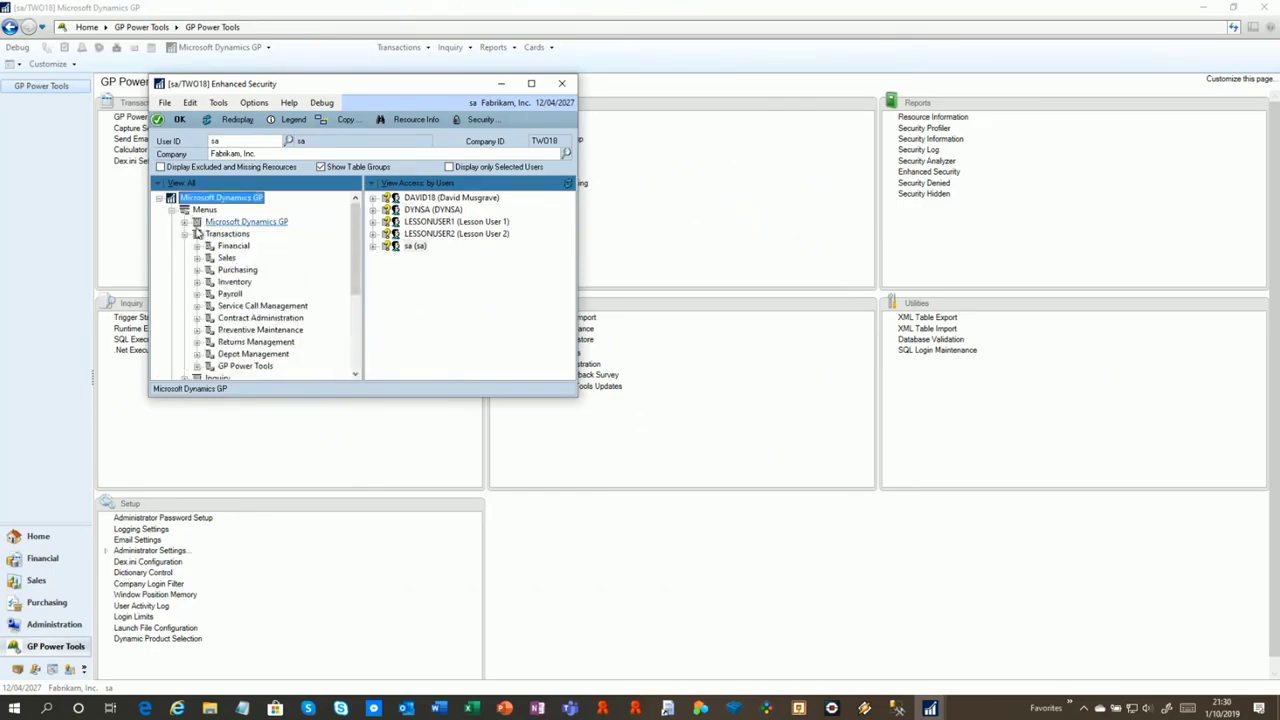
left_click(185, 234)
left_click(186, 266)
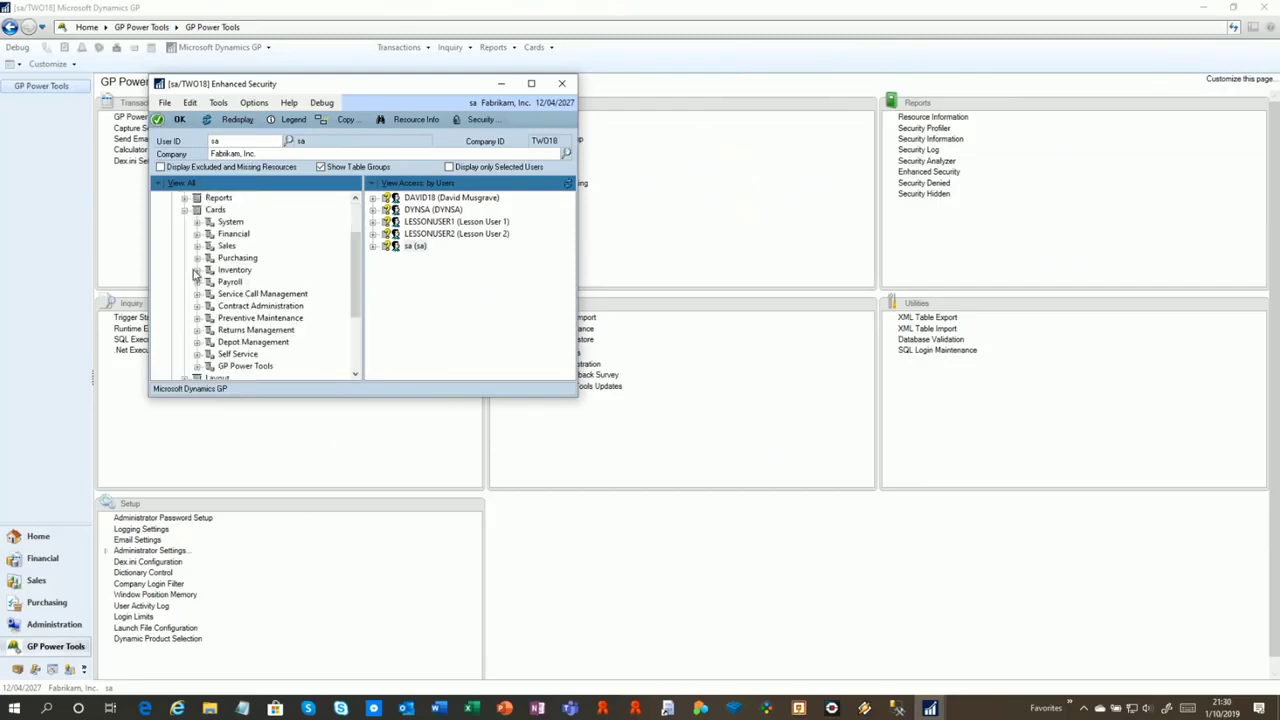
left_click(203, 248)
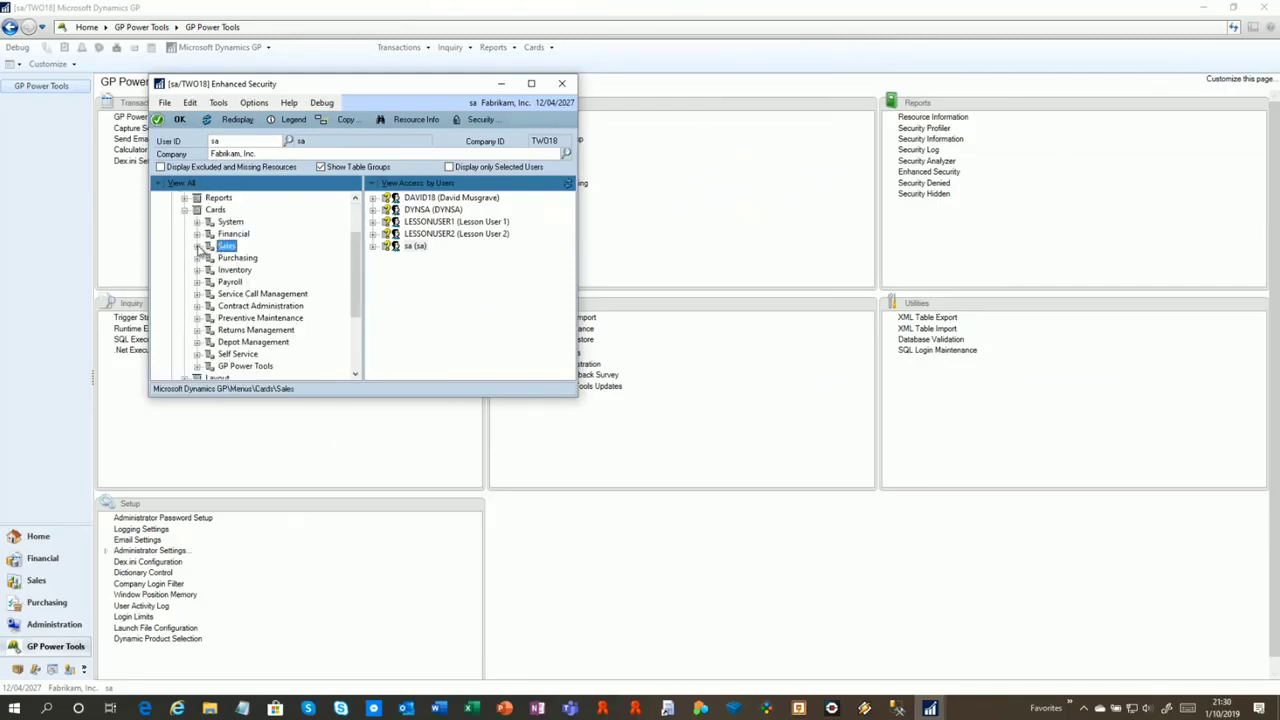
left_click(197, 246)
Deny the demo user access to the Customer Maintenance window
left_click(290, 210)
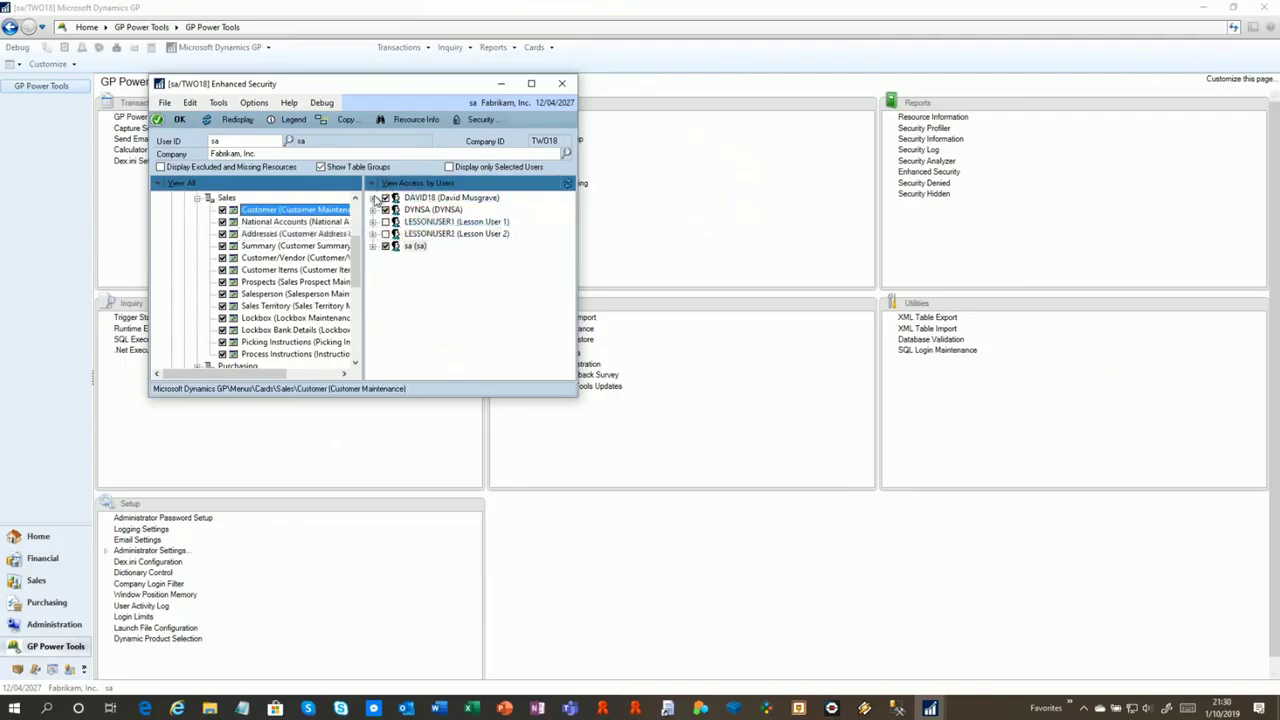
left_click(373, 199)
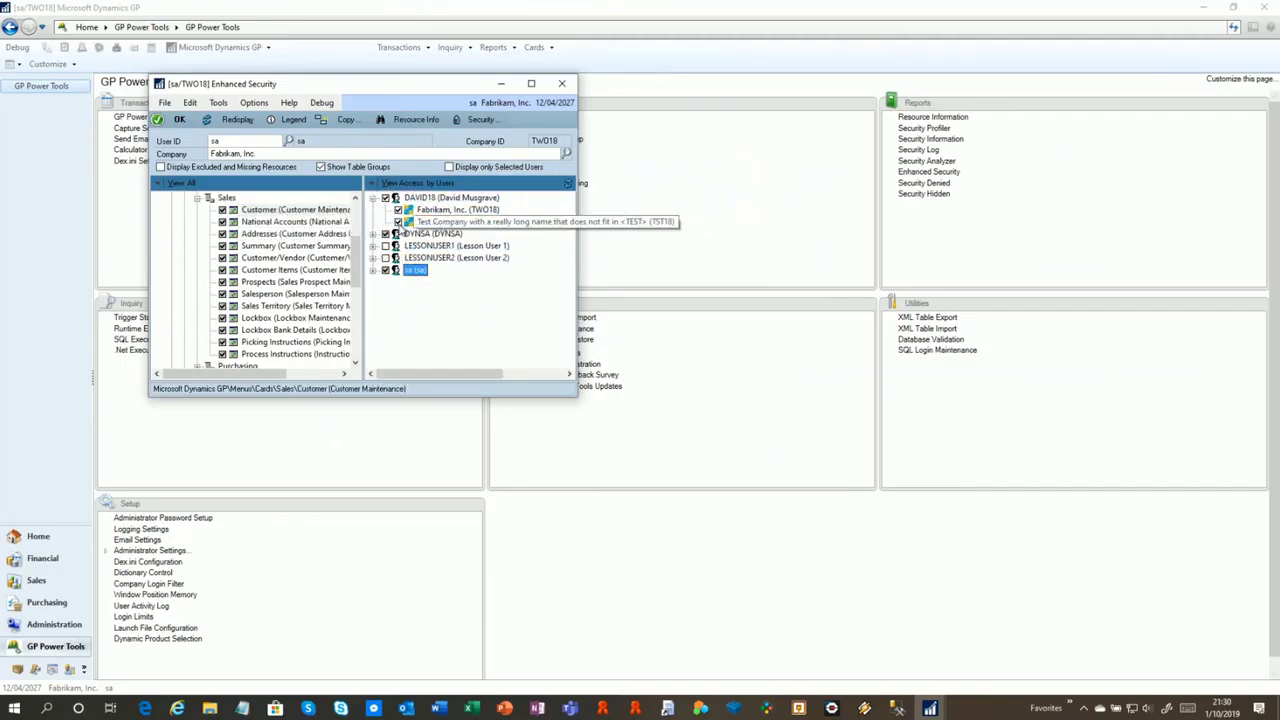
left_click(398, 222)
left_click(415, 200)
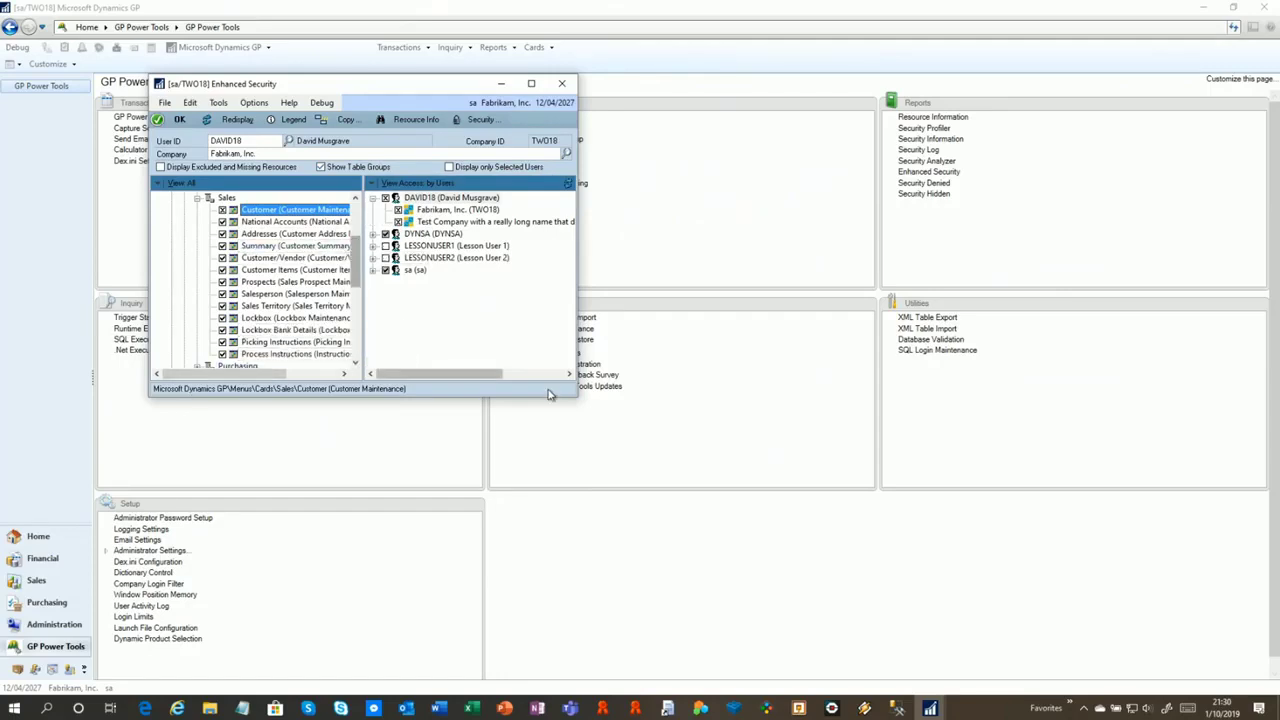
left_click_drag(354, 278, 355, 352)
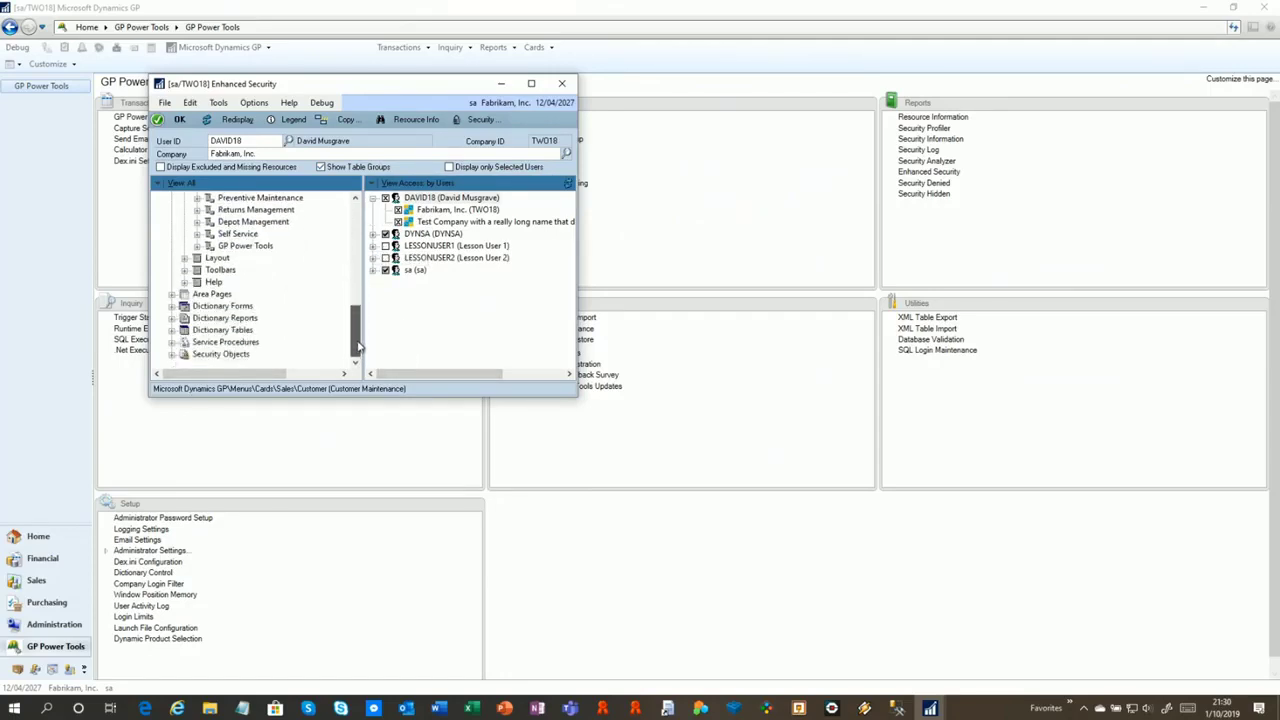
Deny the demo user Sales Return documents under Security Objects > Document Access > Sales
left_click(172, 355)
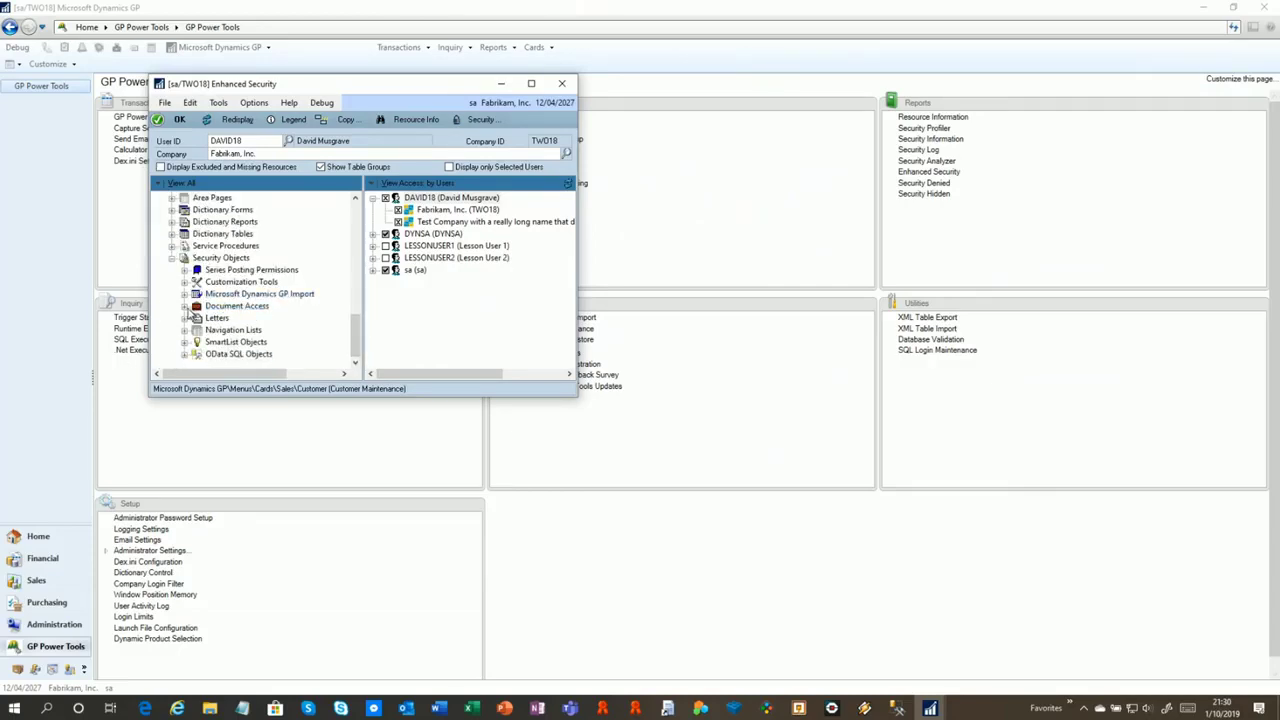
left_click(185, 307)
left_click(198, 319)
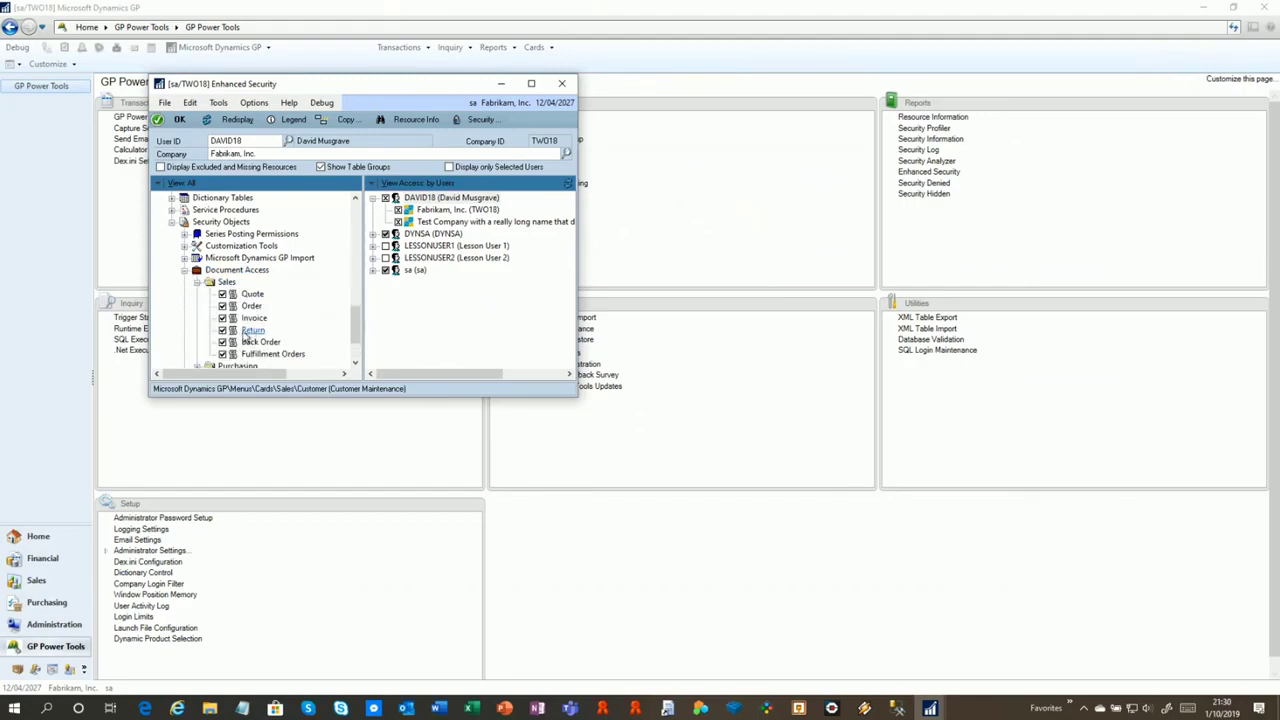
left_click(251, 331)
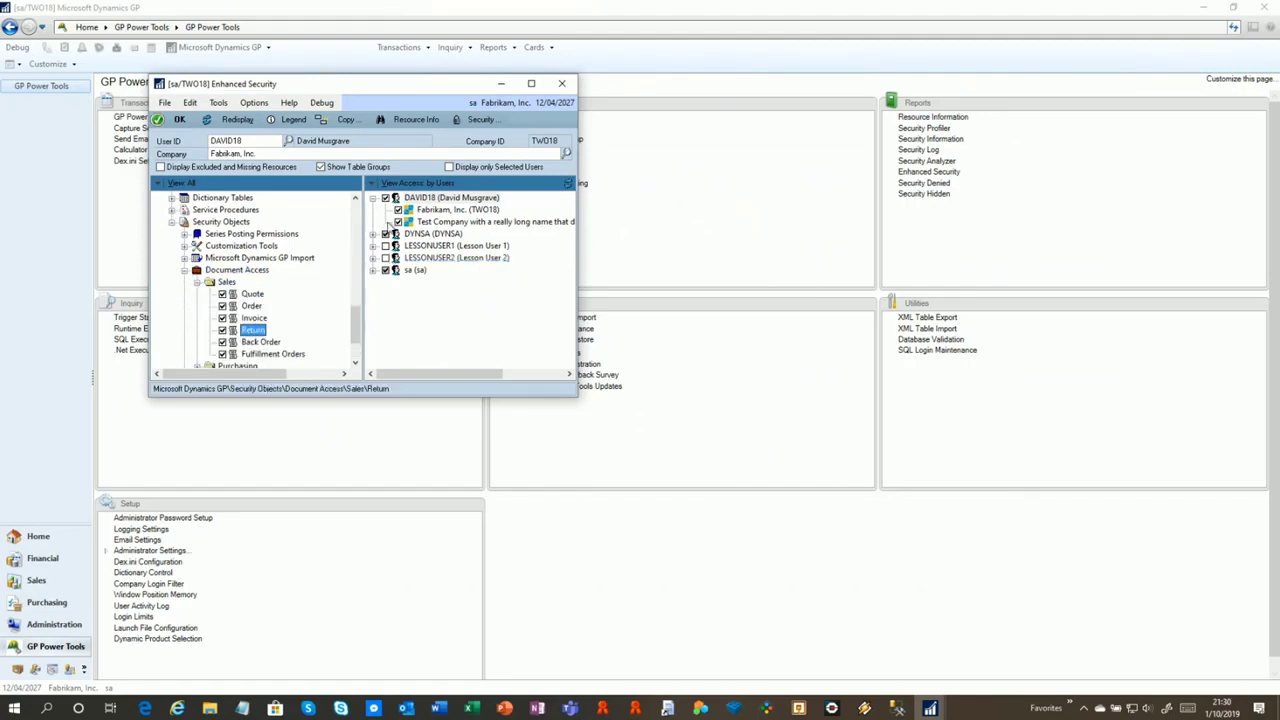
left_click(398, 210)
left_click(398, 222)
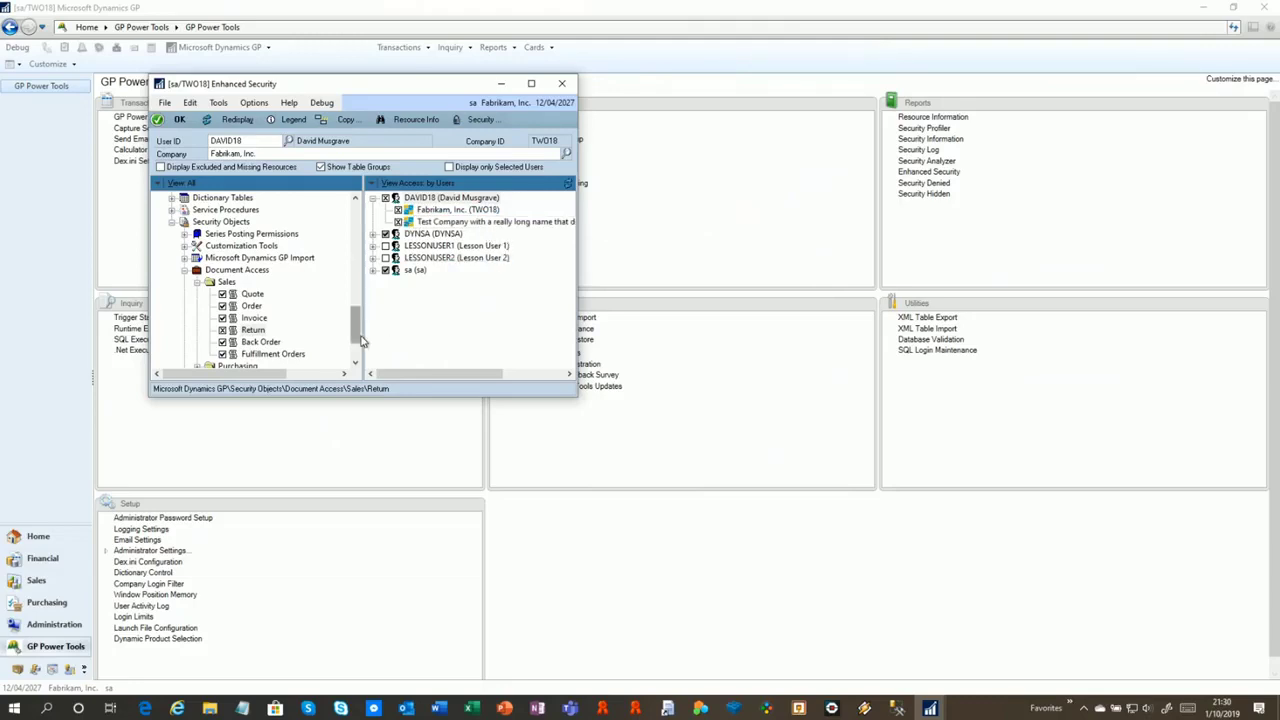
left_click_drag(362, 340, 376, 275)
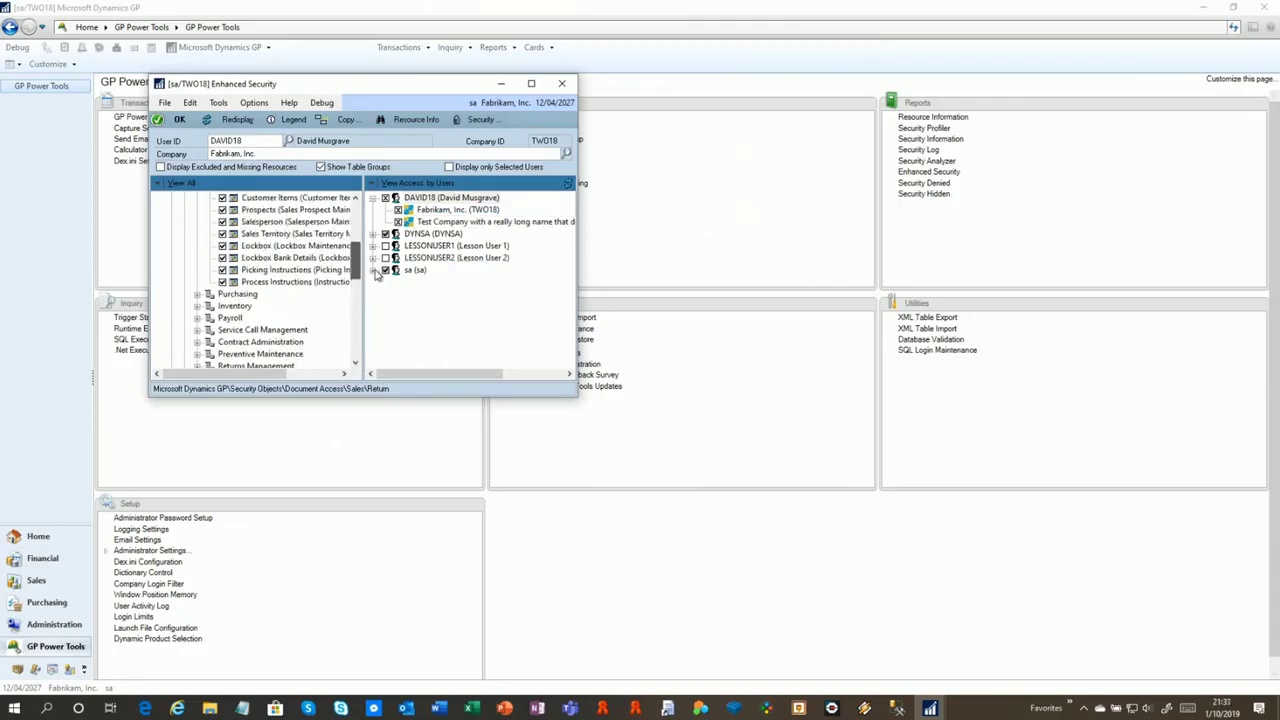
Deny the demo user the Employee Maintenance window under Cards > Payroll in both companies
left_click(199, 318)
left_click(285, 210)
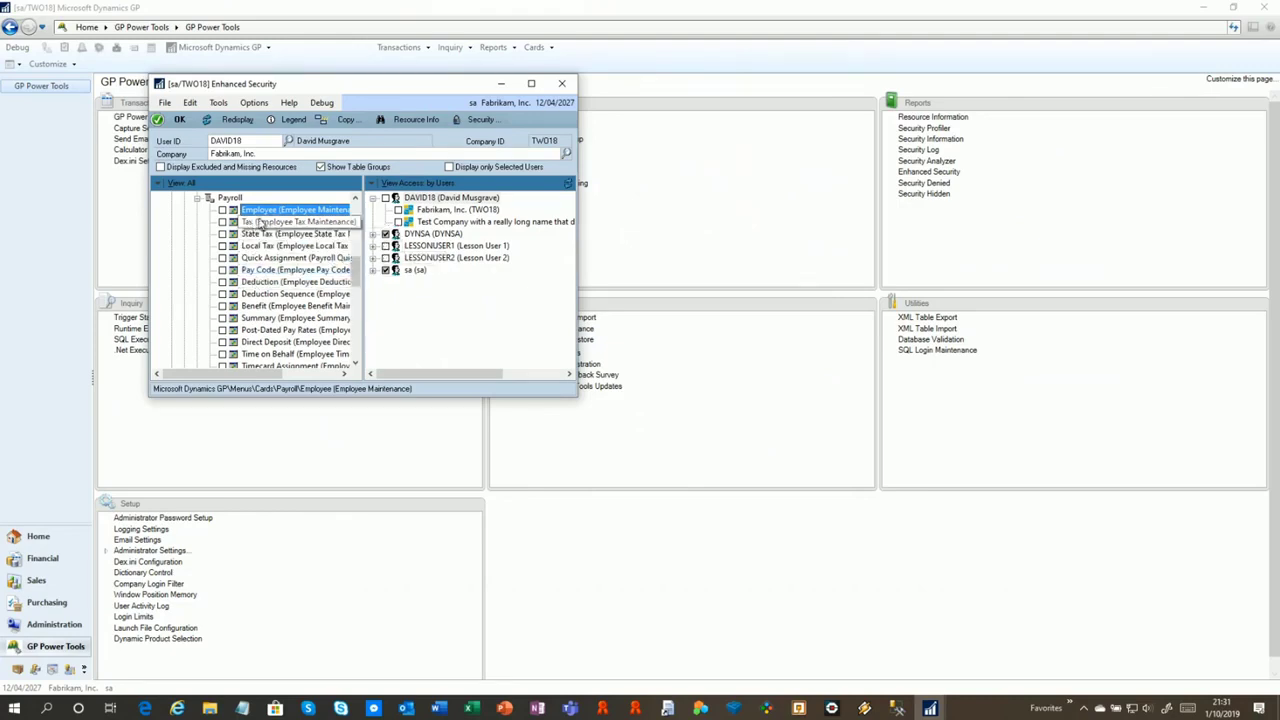
left_click(398, 210)
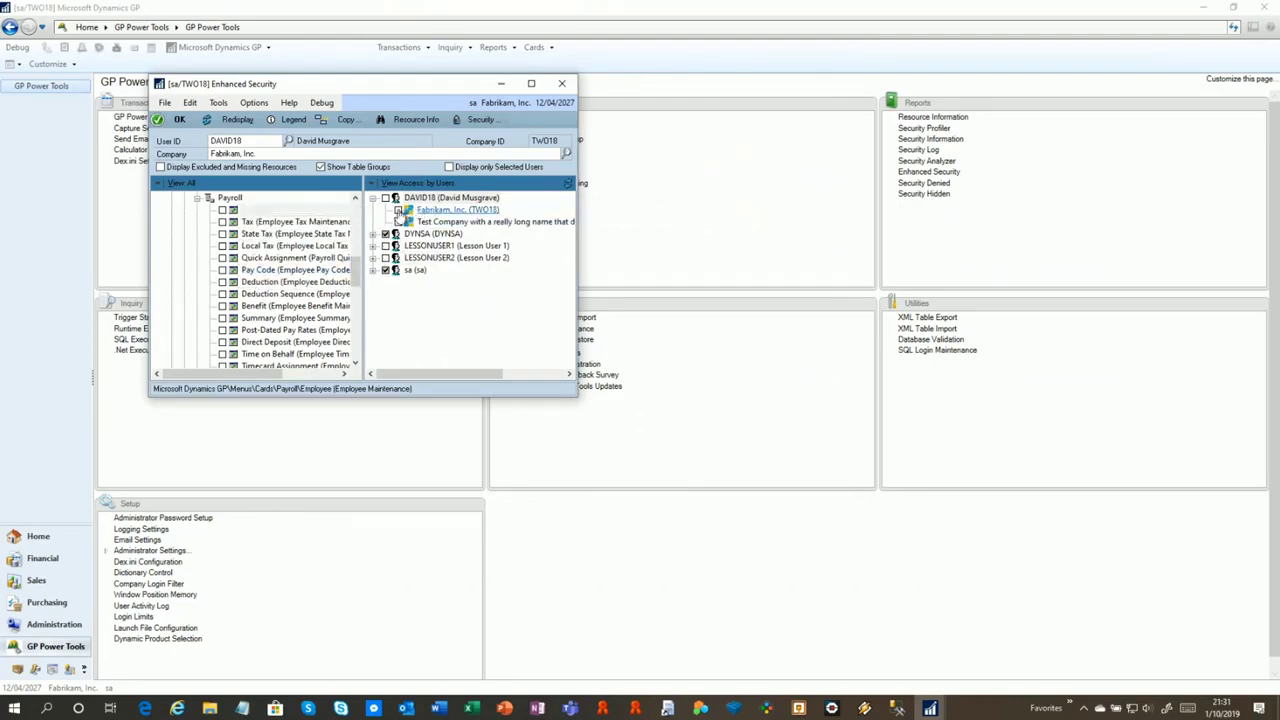
left_click(398, 222)
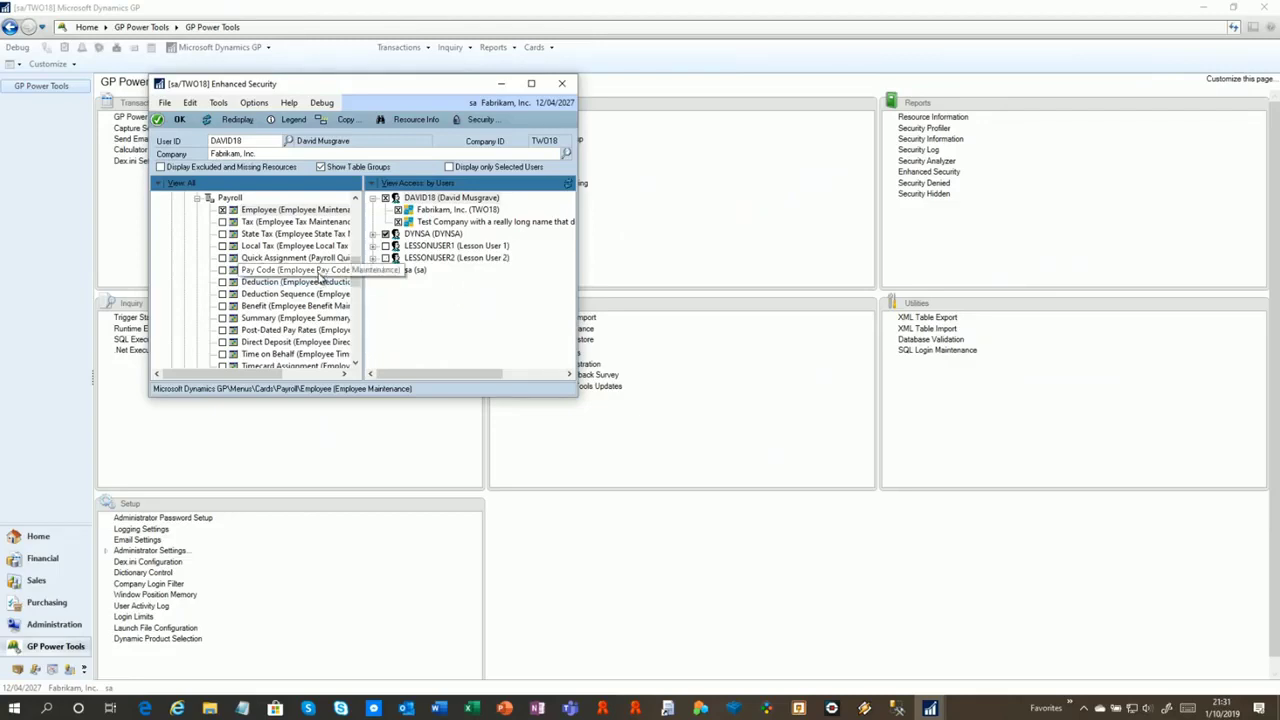
left_click_drag(355, 275, 365, 218)
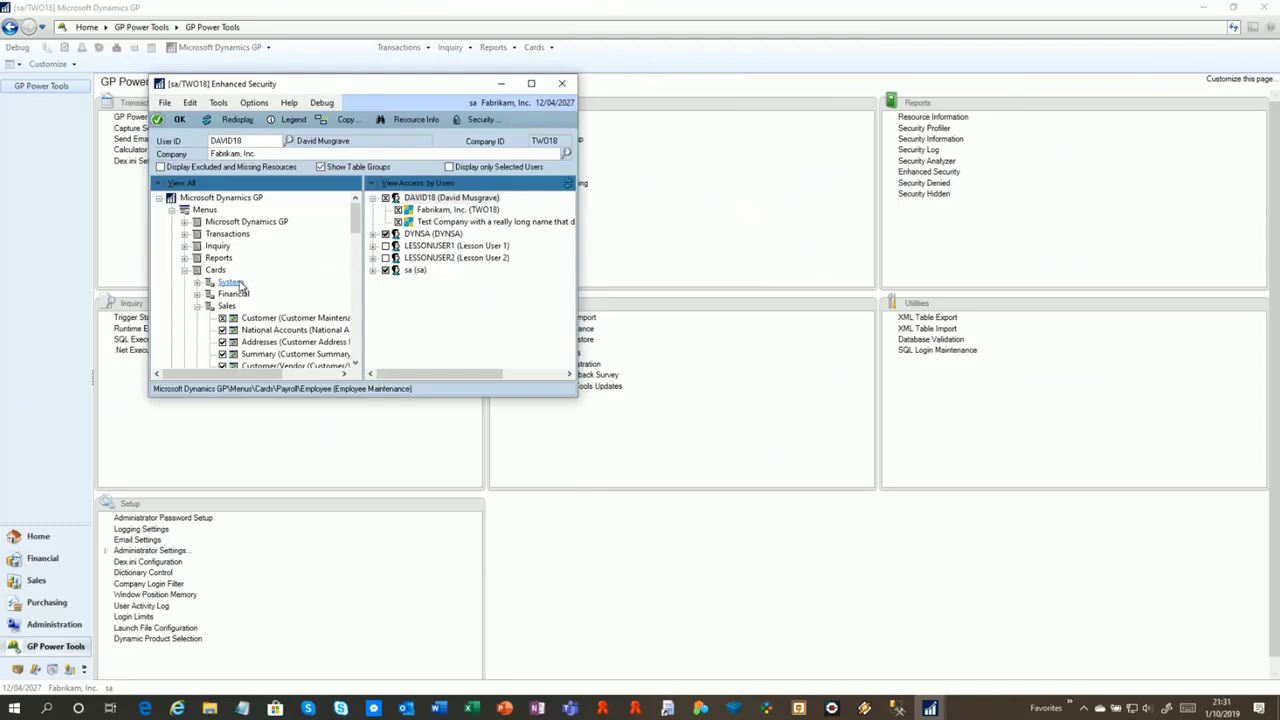
Hide Setup Checklist under Microsoft Dynamics GP > Tools > Setup for the user in Fabrikam and the test company
left_click(185, 270)
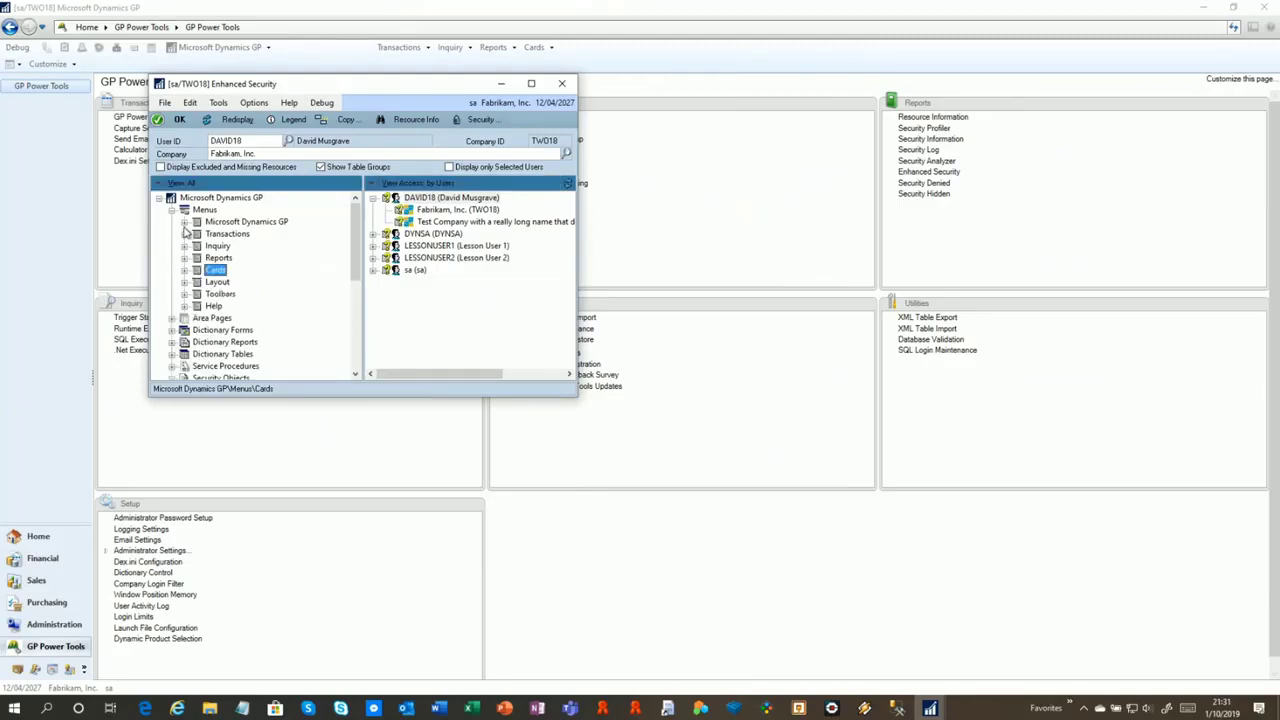
left_click(184, 221)
left_click(196, 246)
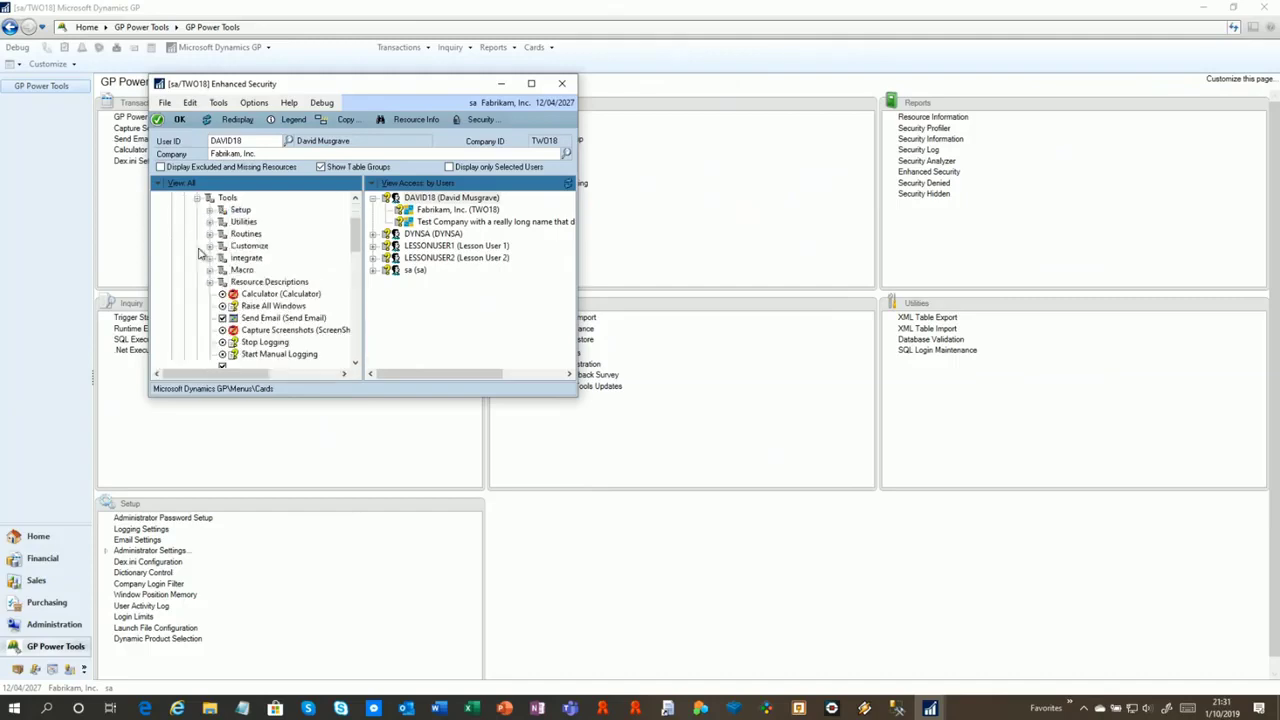
left_click(221, 210)
left_click(272, 222)
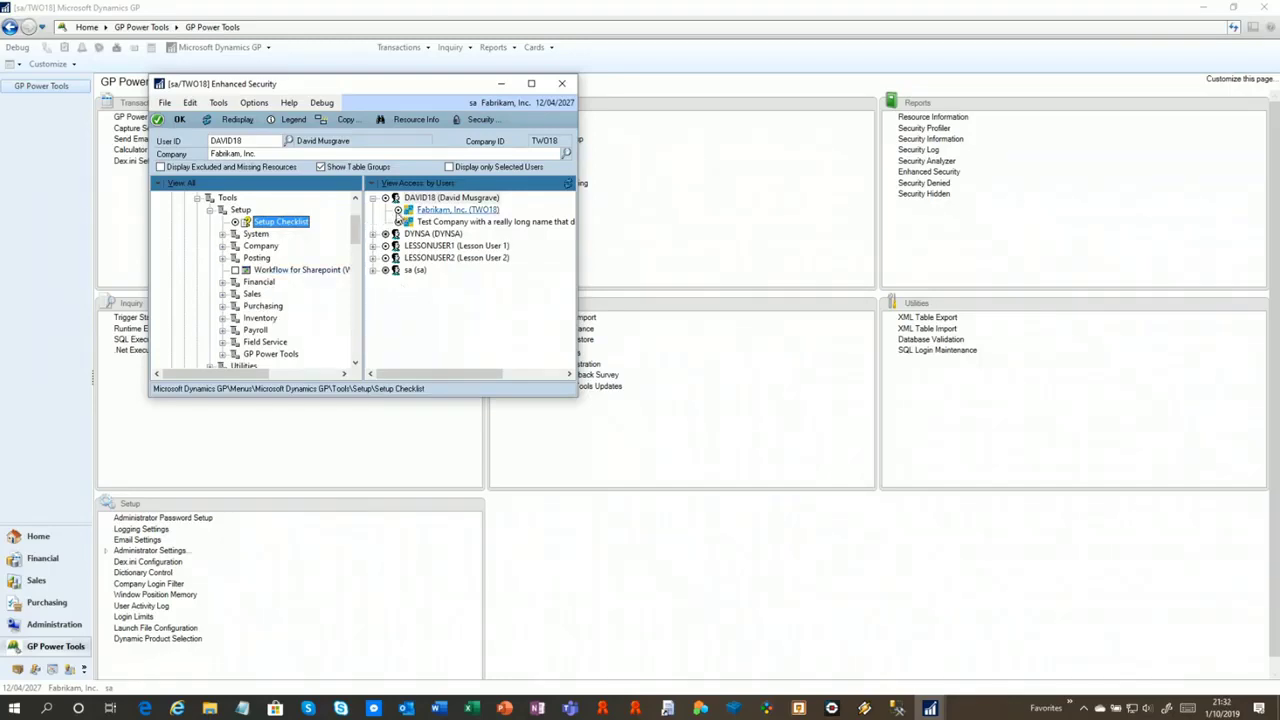
left_click(398, 221)
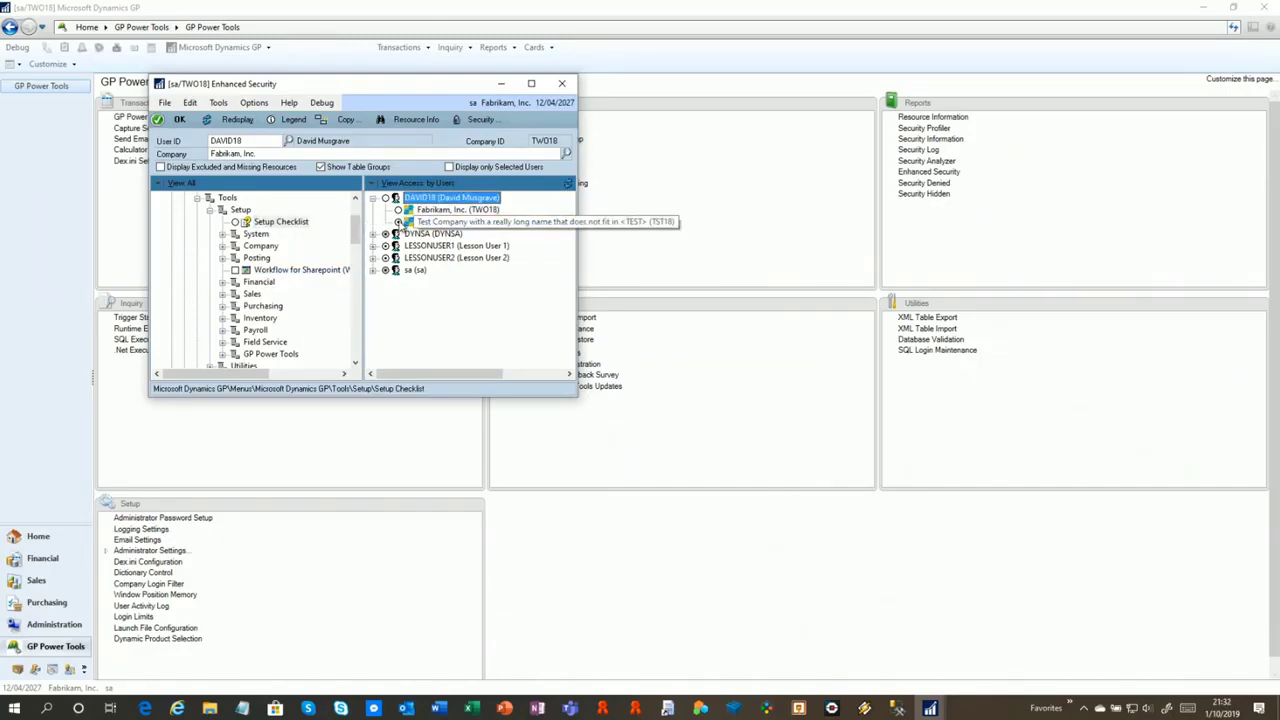
left_click(399, 223)
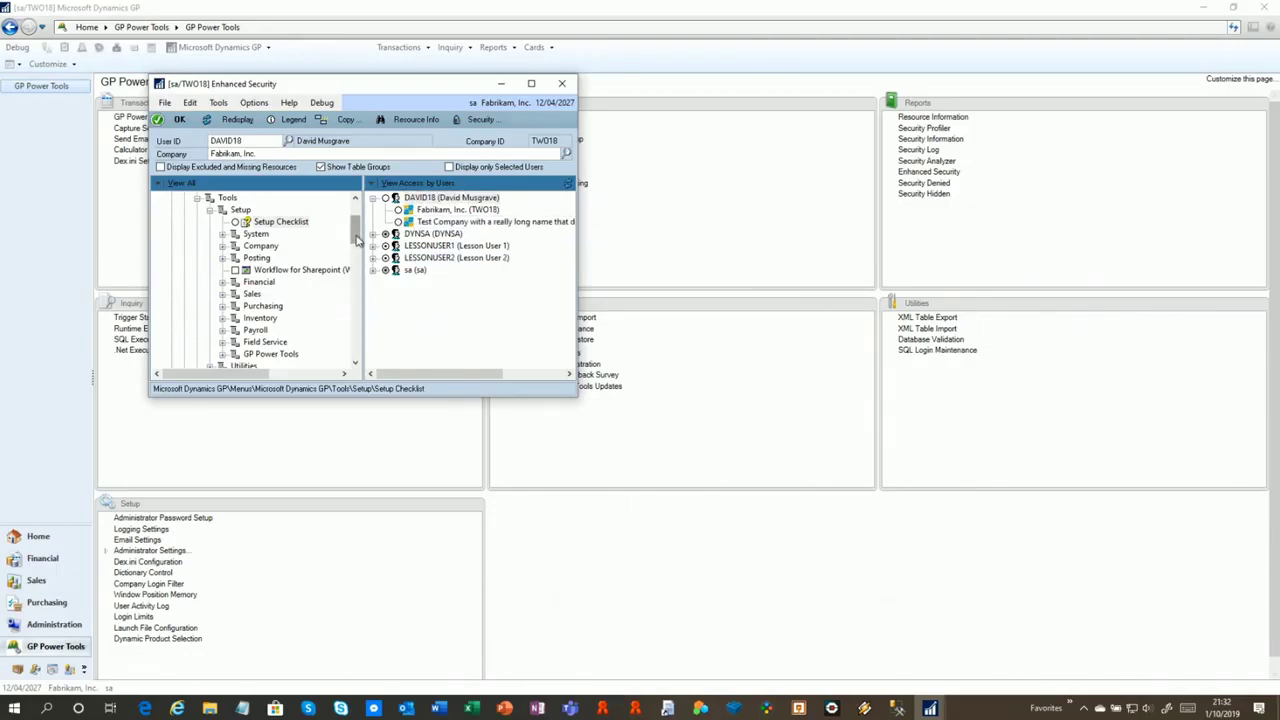
left_click_drag(357, 240, 357, 222)
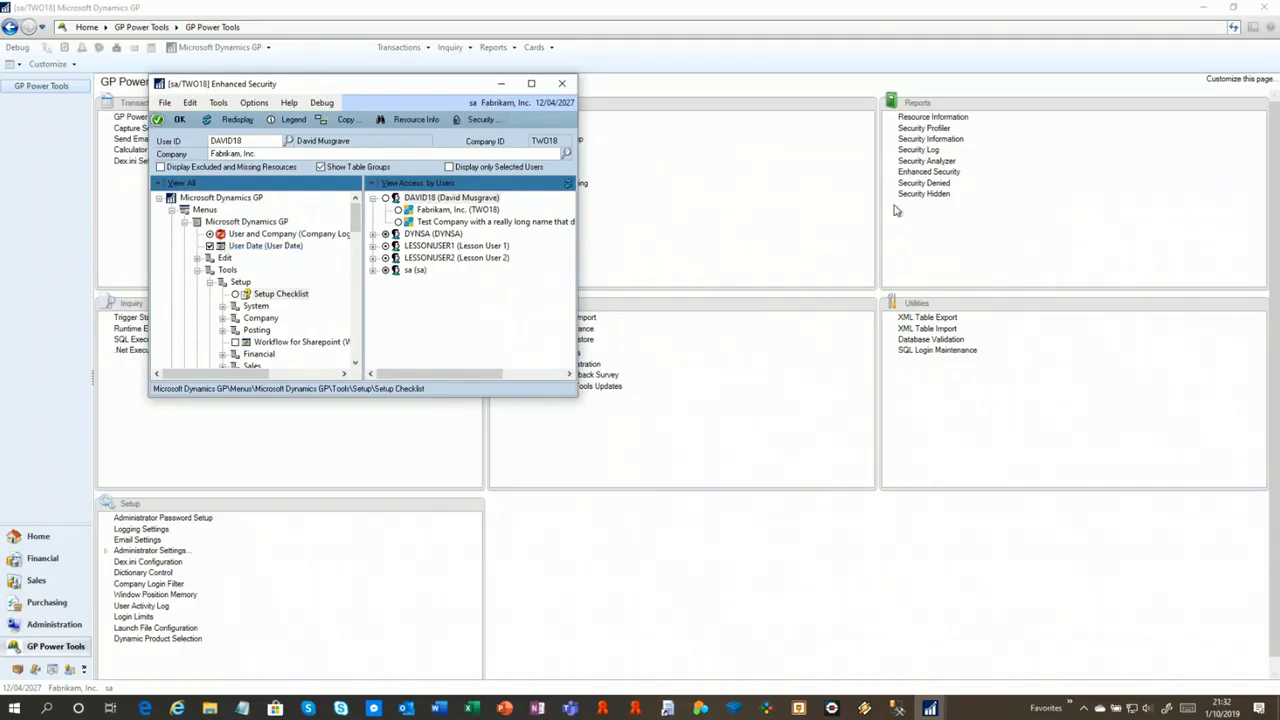
Open the Security Denied and Security Hidden reports and arrange them one above the other
left_click(484, 120)
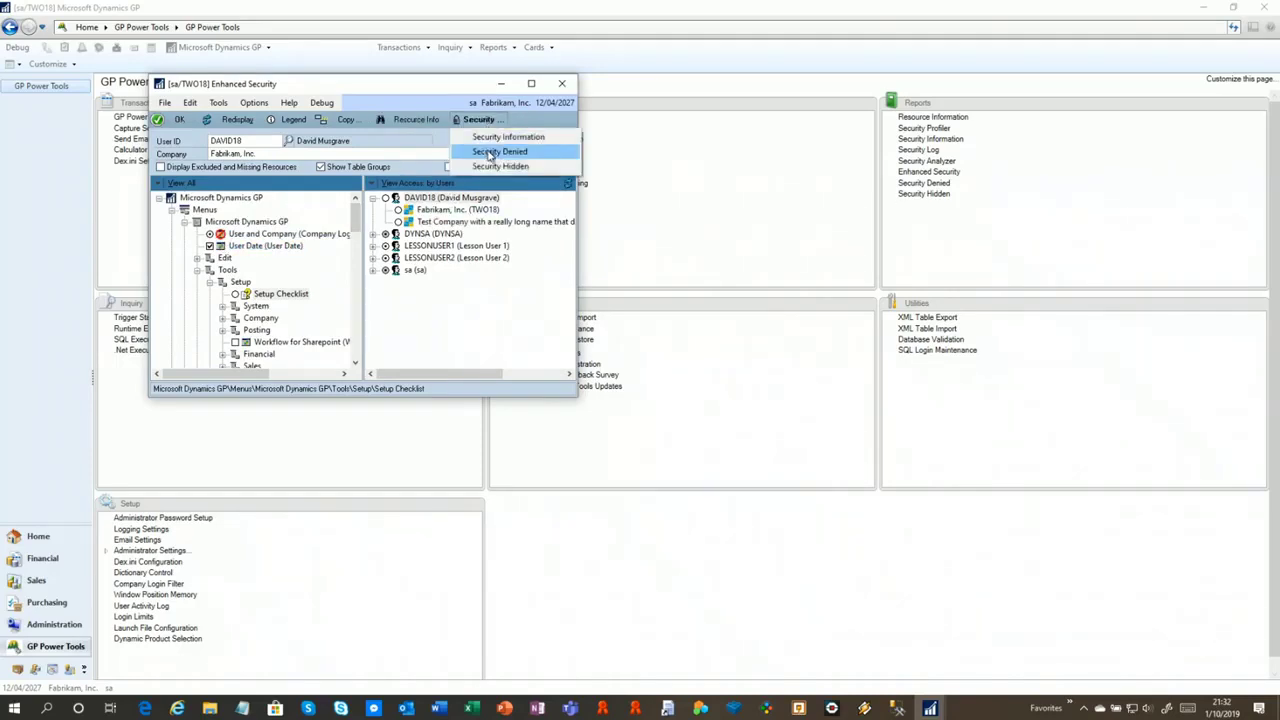
left_click(490, 152)
left_click_drag(486, 88, 772, 88)
left_click(484, 120)
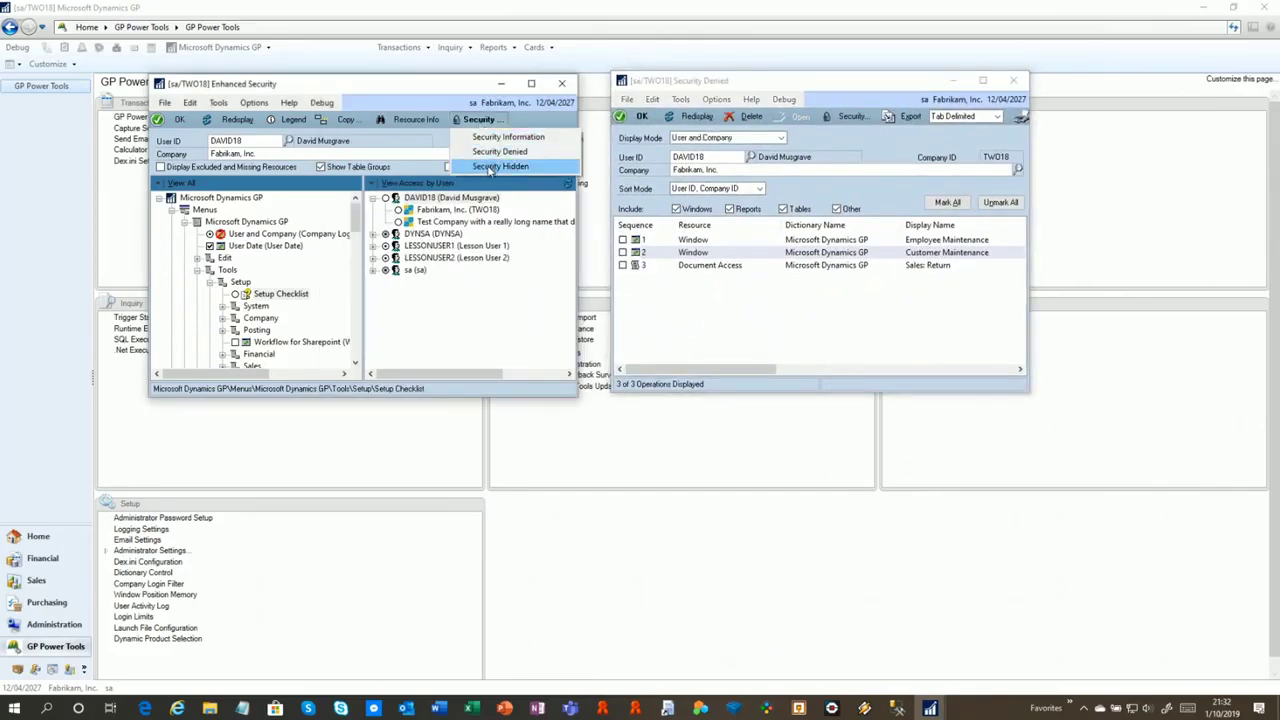
left_click(490, 164)
left_click_drag(566, 80, 751, 405)
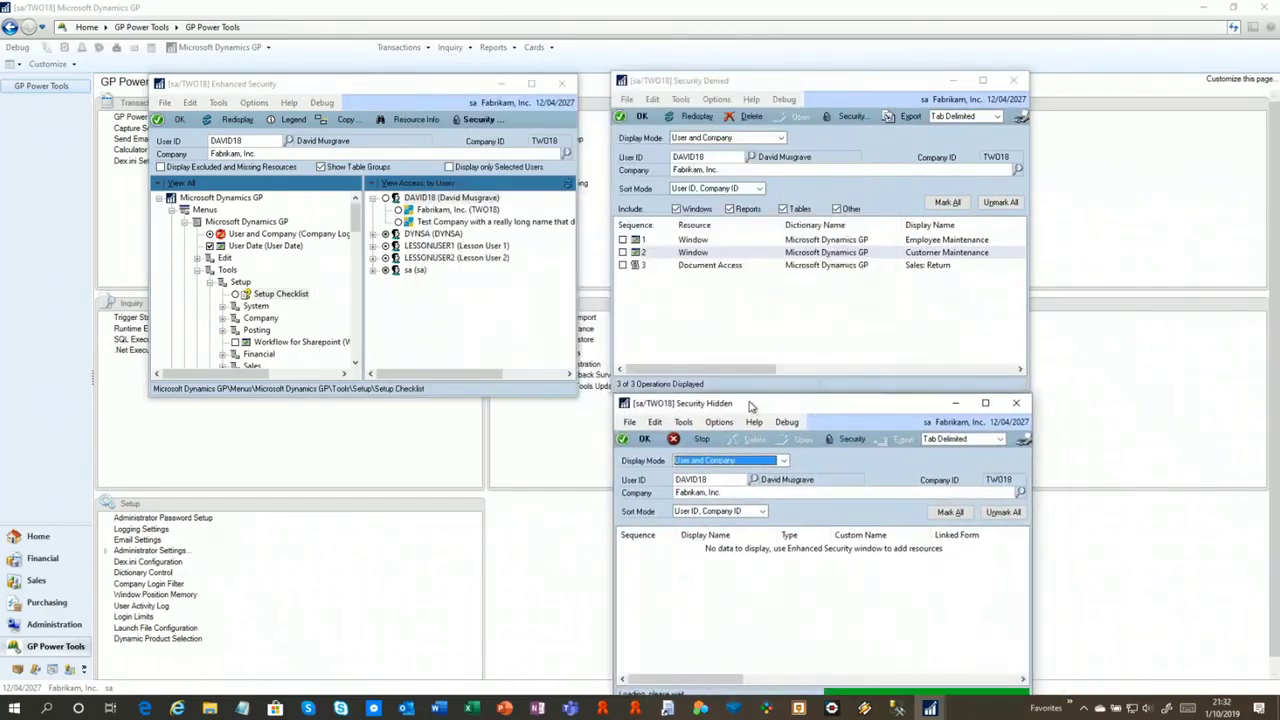
left_click_drag(780, 82, 790, 46)
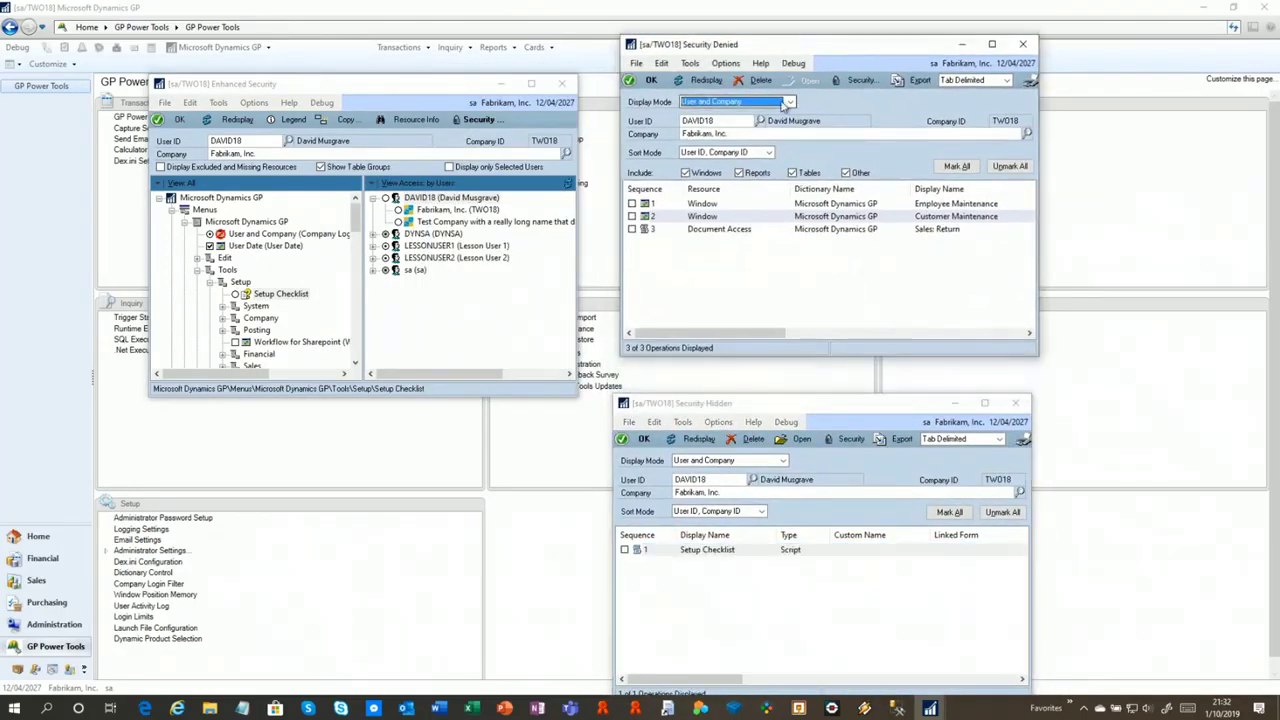
Set both reports to All Users for all Companies and inspect the Customer and Sales Return denials
left_click(785, 102)
left_click(735, 149)
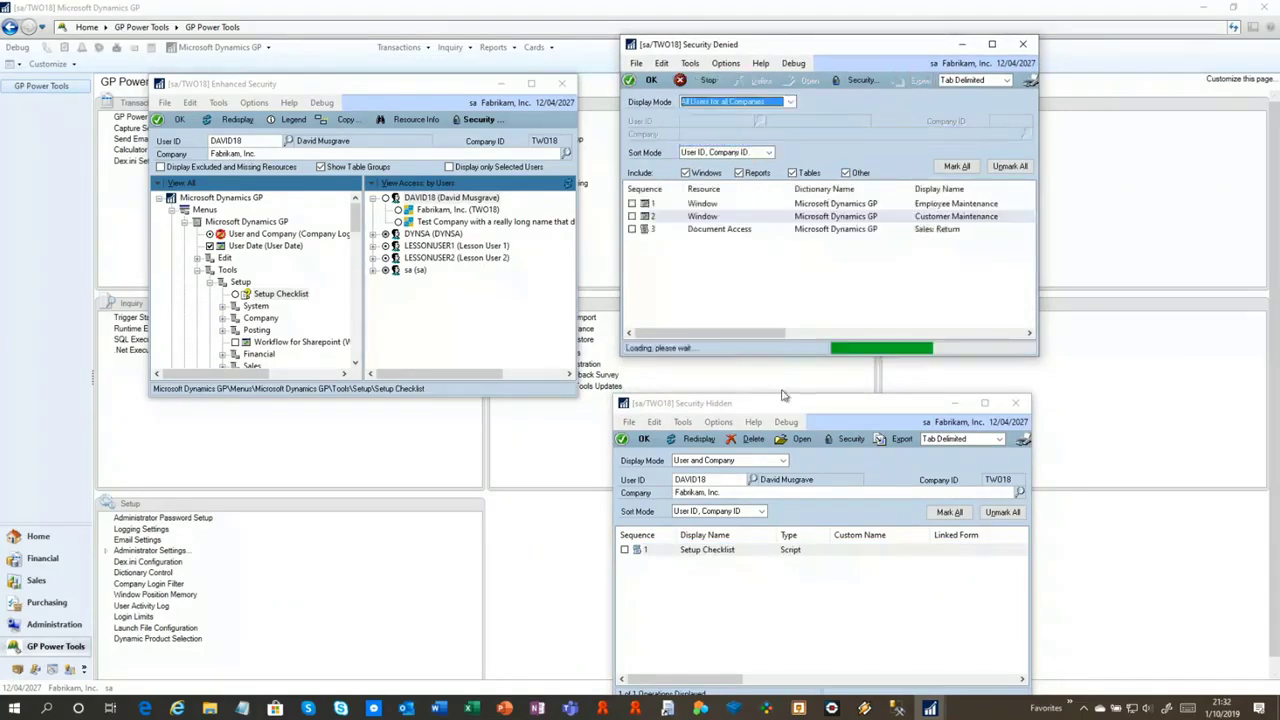
left_click_drag(782, 408, 786, 374)
left_click(786, 427)
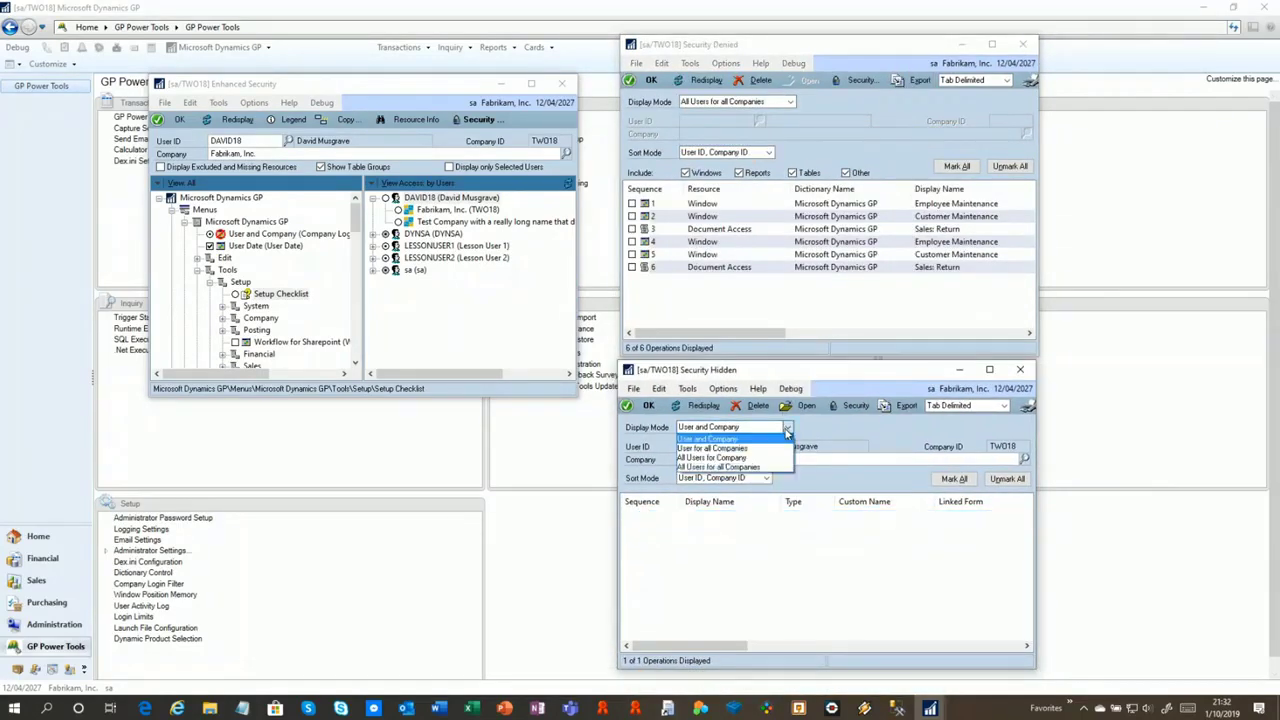
left_click(760, 466)
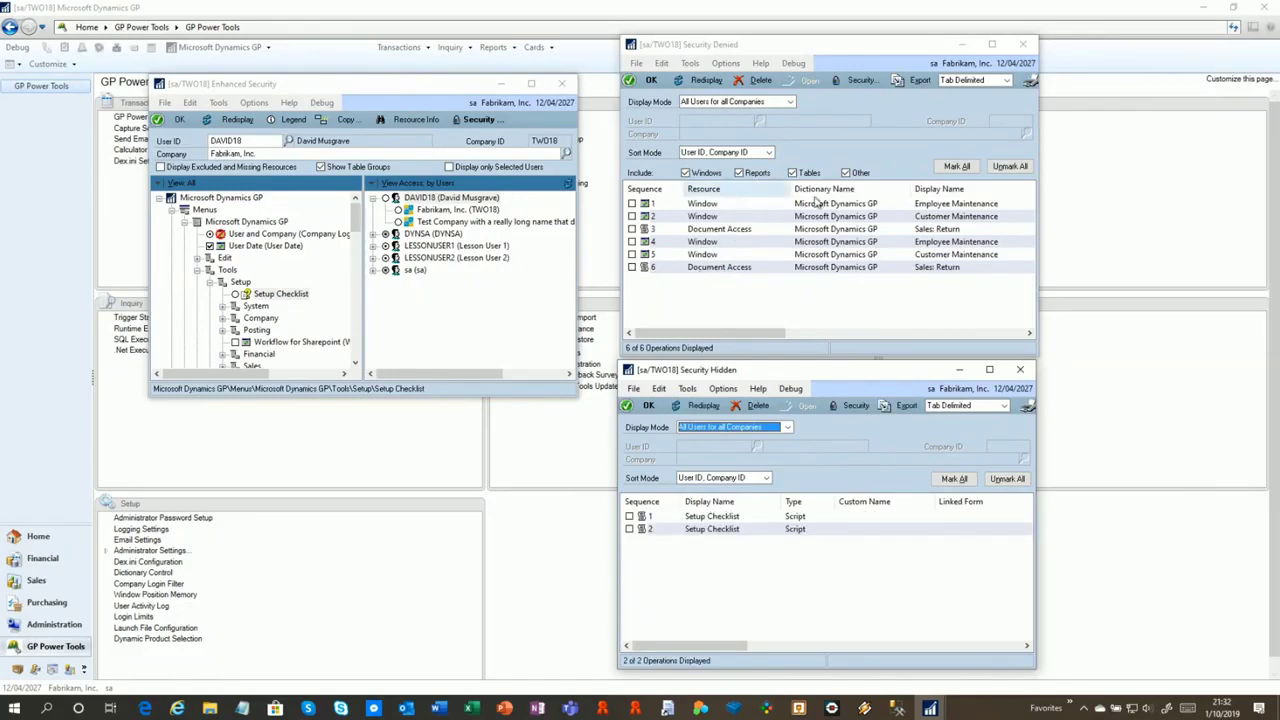
left_click(985, 215)
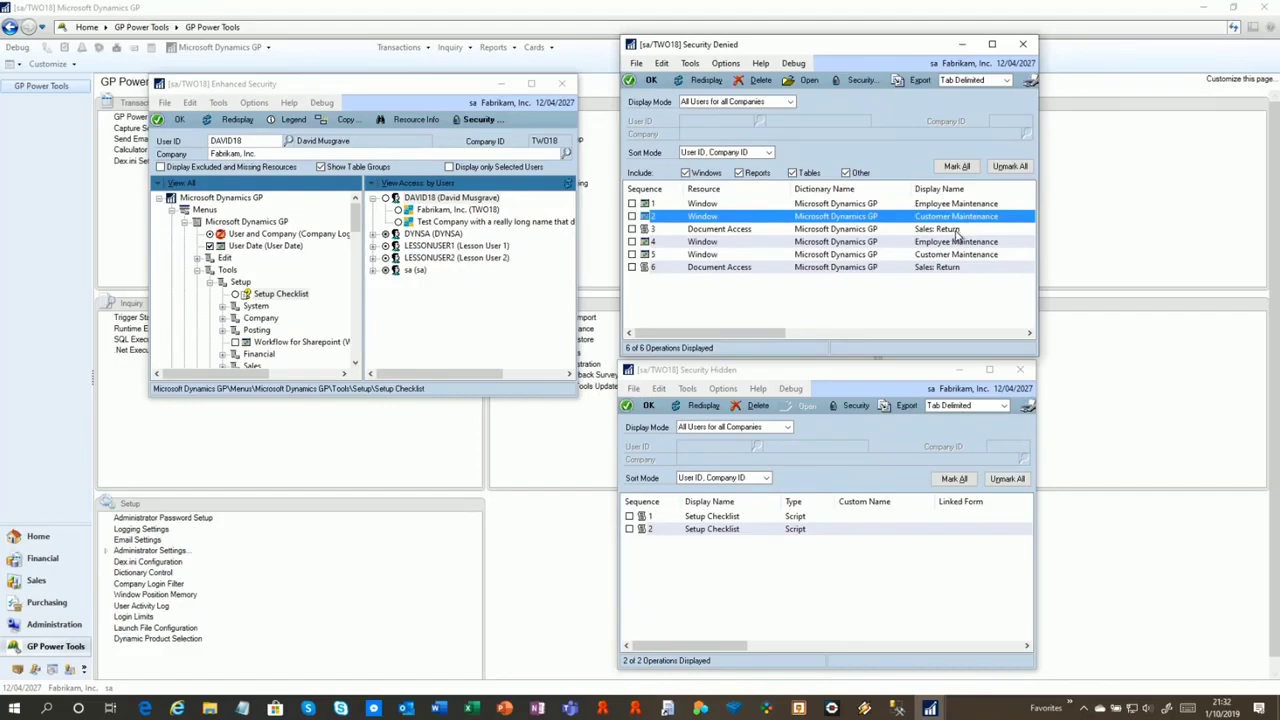
left_click(958, 230)
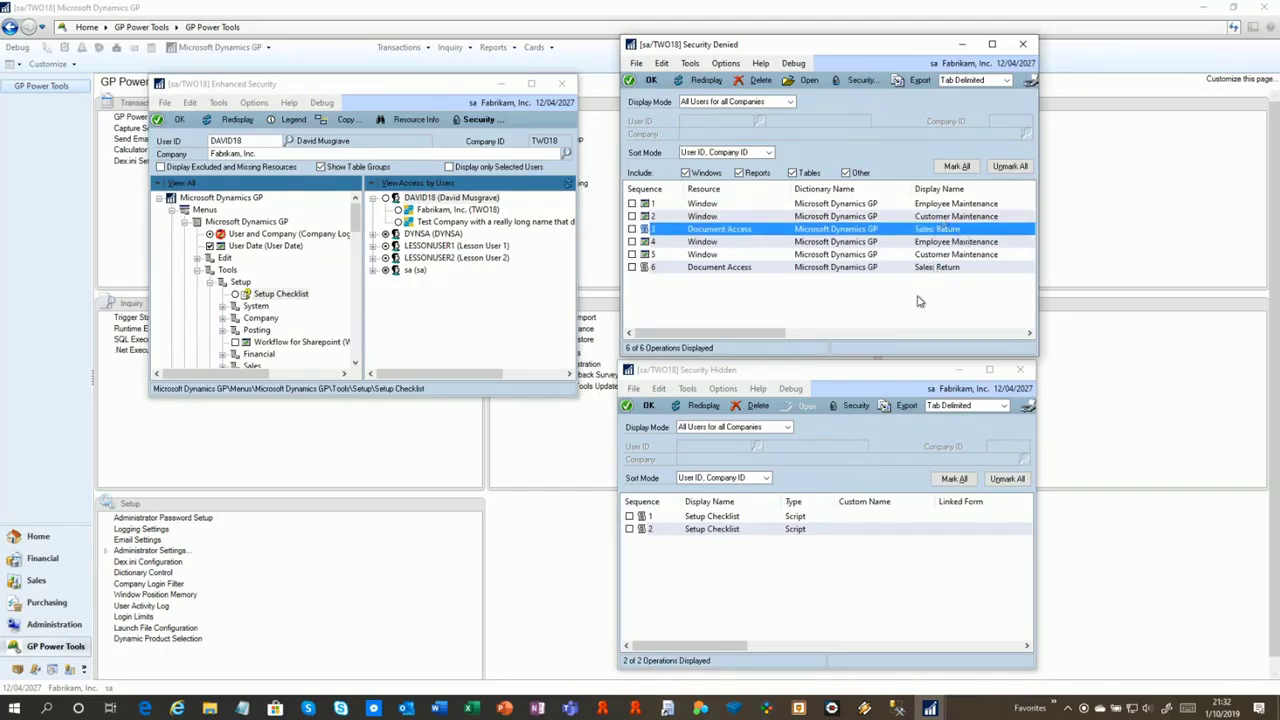
left_click_drag(738, 338, 940, 338)
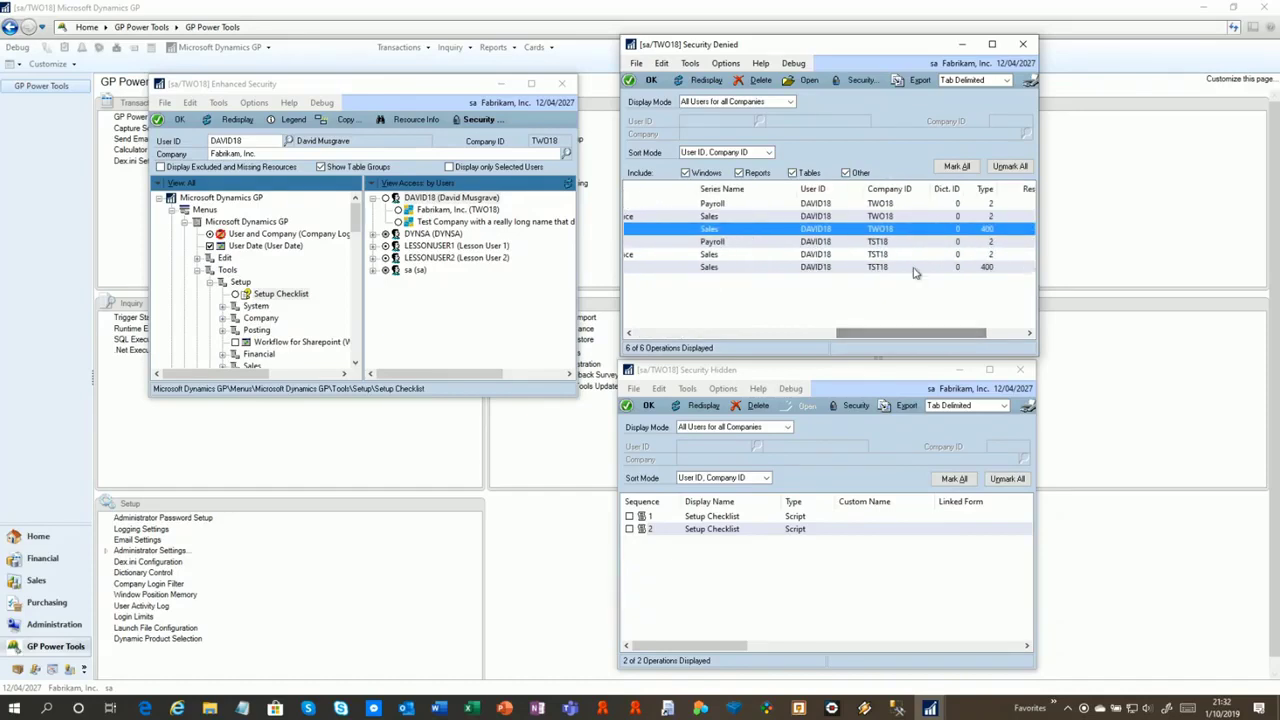
Review the denied entries for TWO18 and the Employee Maintenance denial for TST18
left_click(890, 205)
left_click(886, 242)
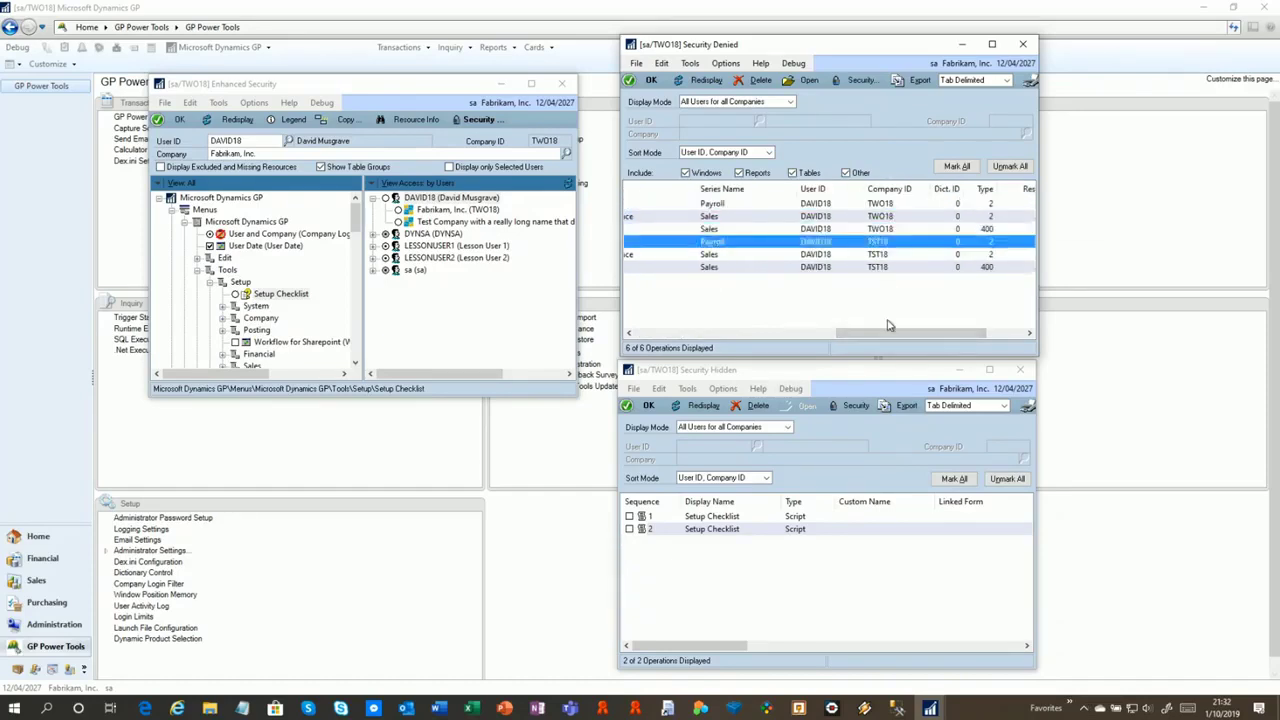
left_click_drag(908, 333, 708, 340)
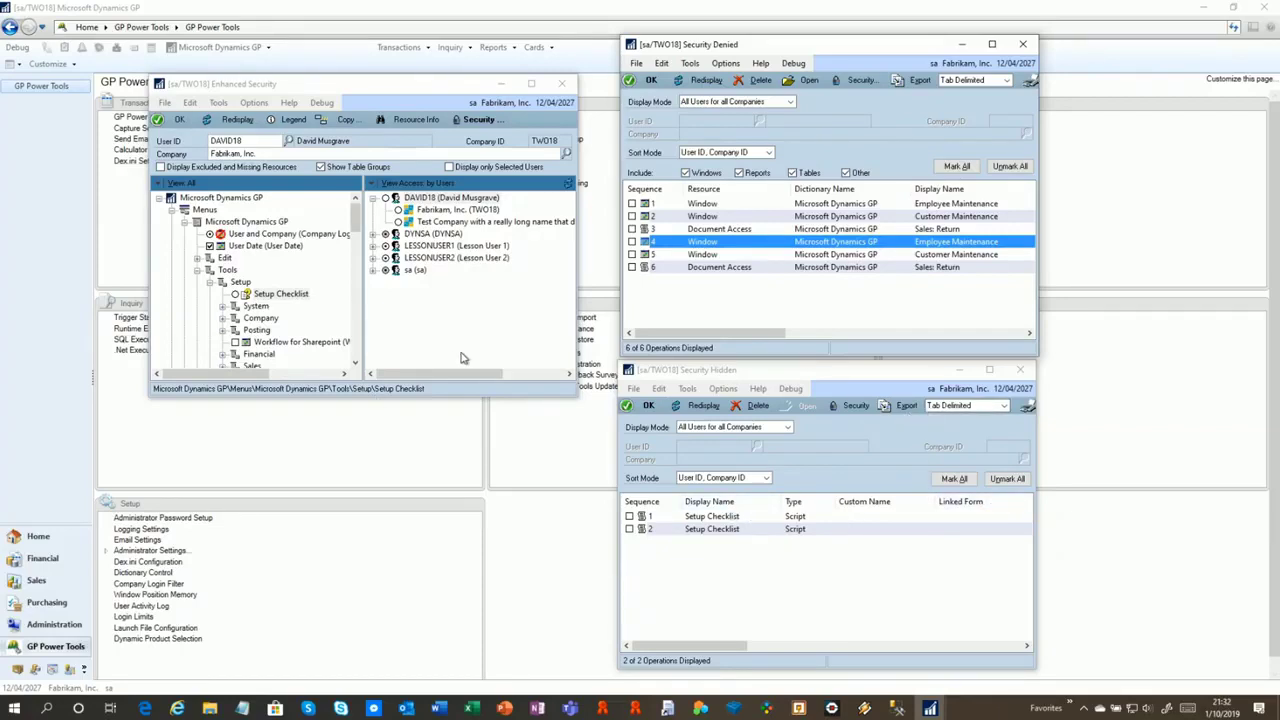
Select Customer under Menus > Cards > Sales and show its Security Information
left_click(335, 240)
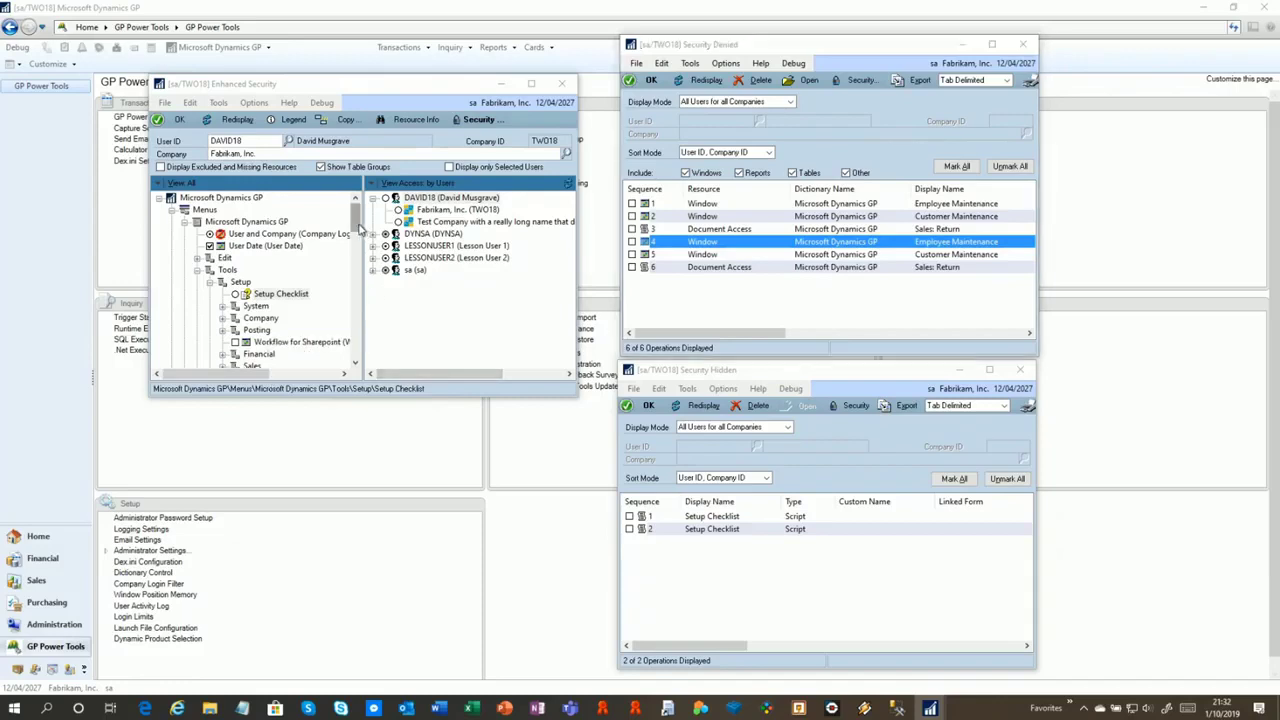
double_click(204, 209)
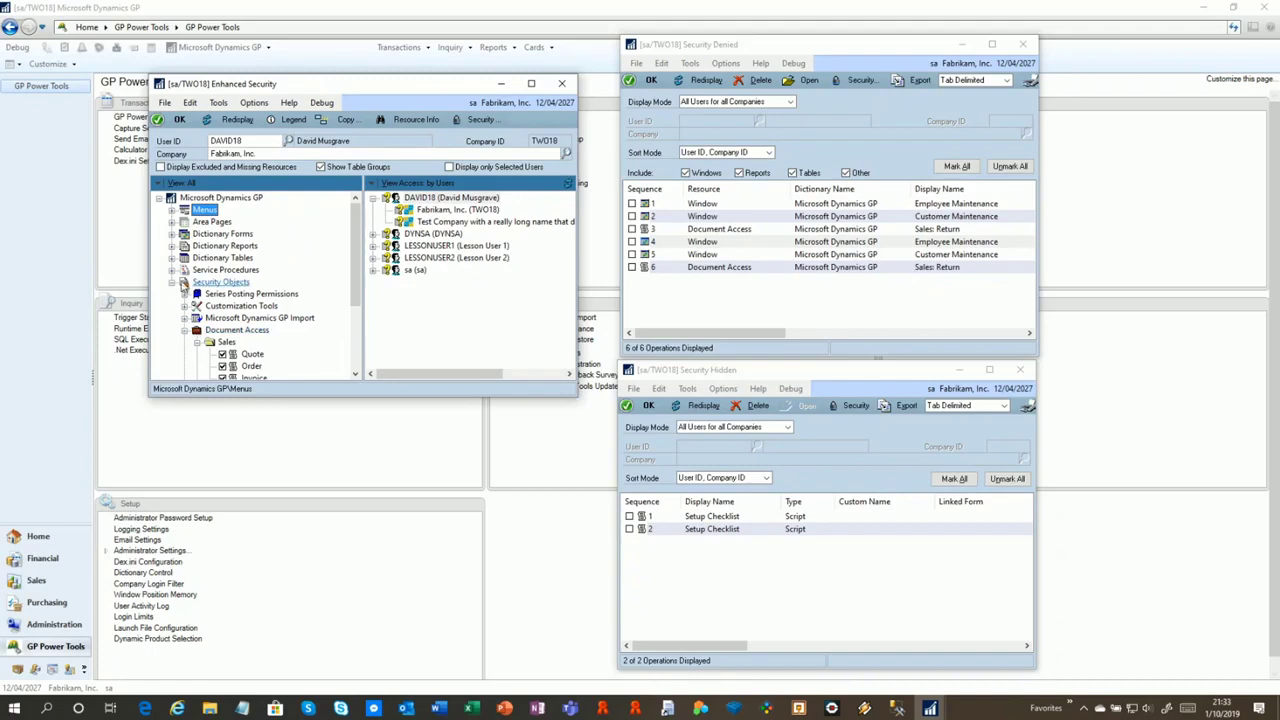
left_click(176, 283)
left_click(172, 210)
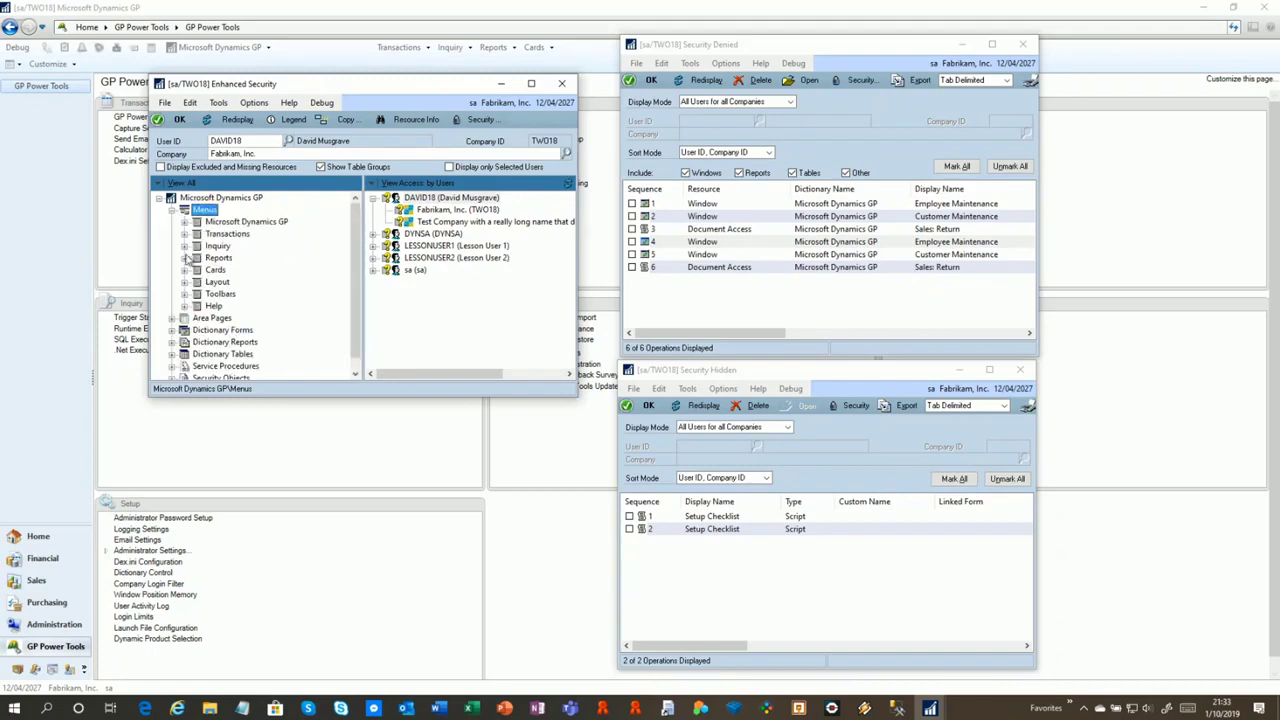
left_click(185, 275)
left_click(198, 246)
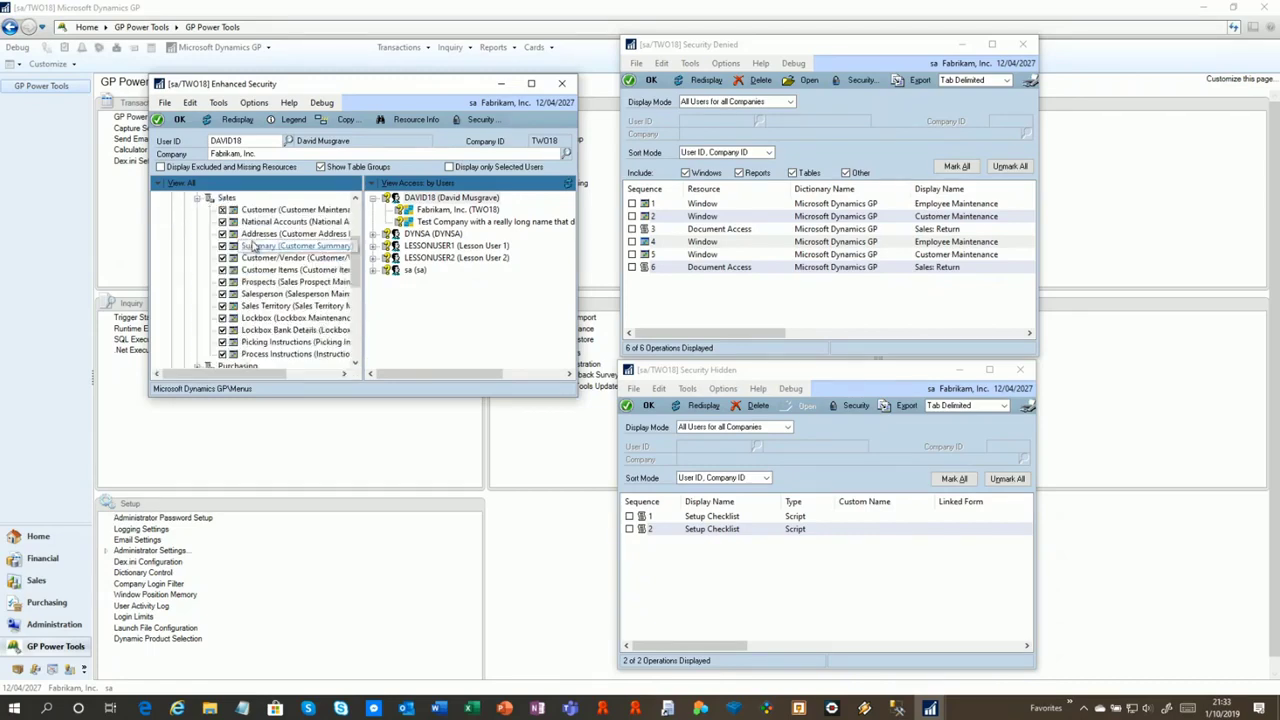
left_click(290, 214)
left_click(478, 119)
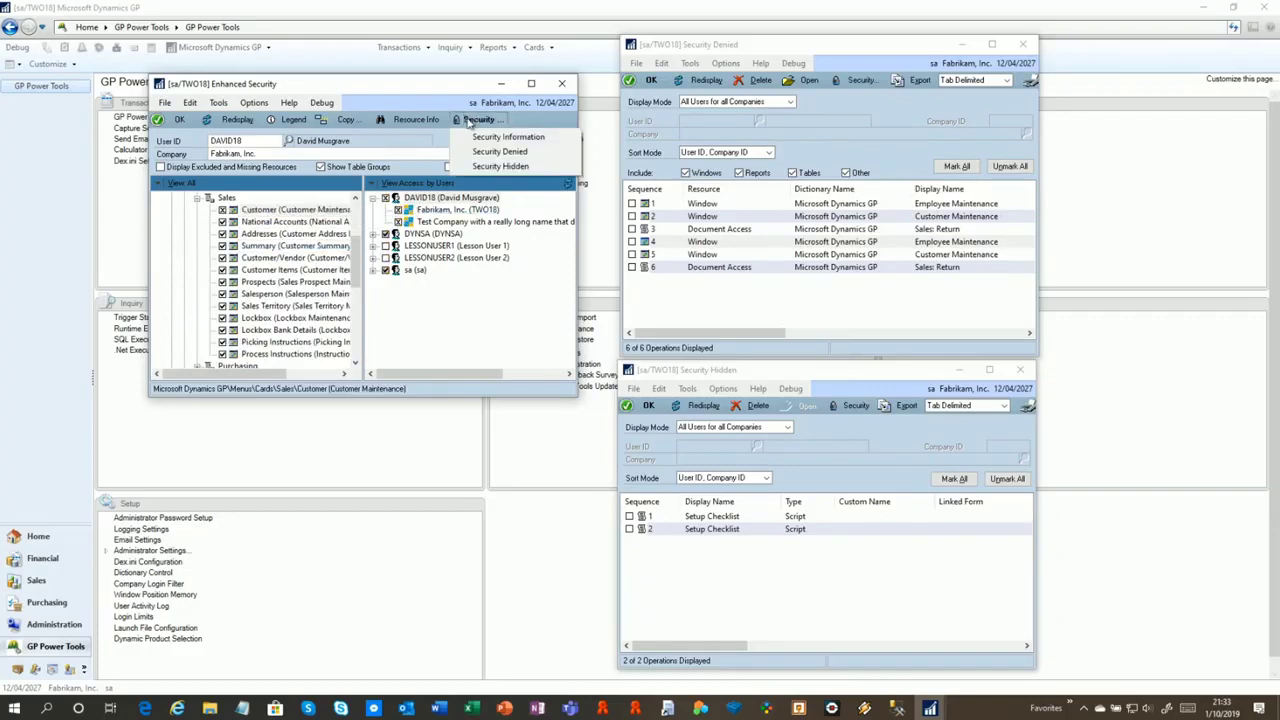
left_click(481, 138)
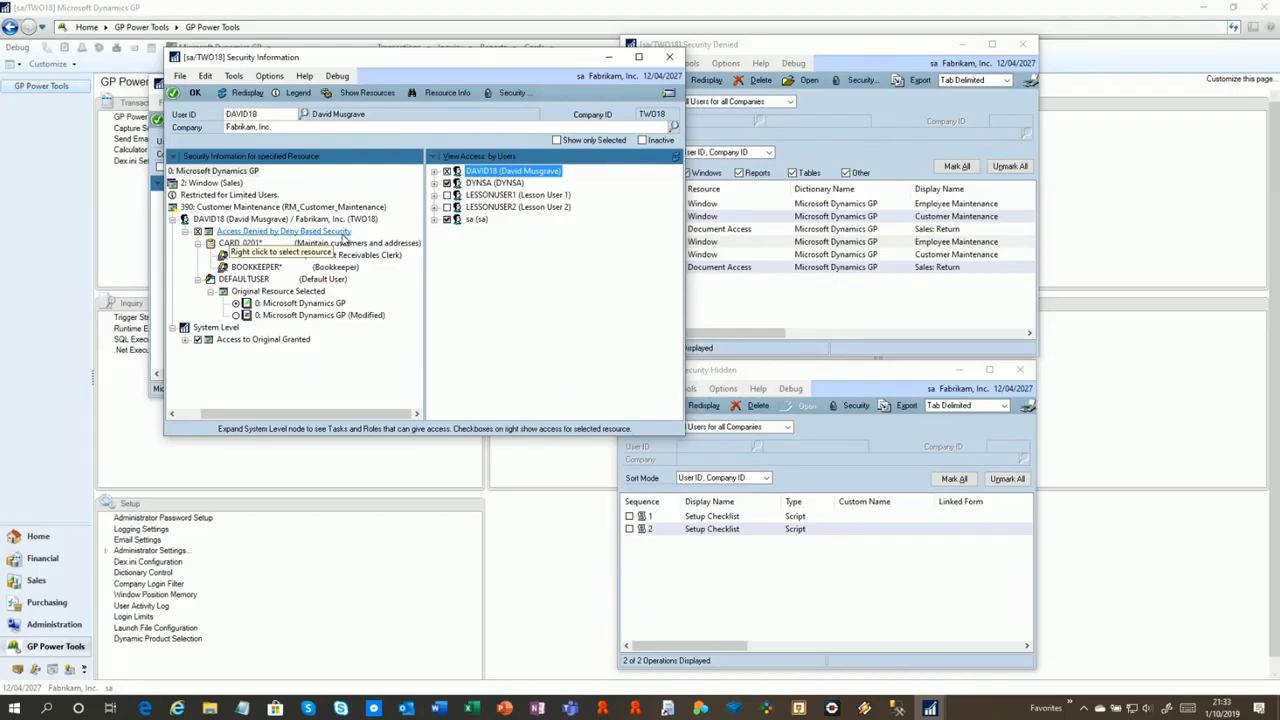
Rearrange the windows to show the CARD_0201* denial via AR CLERK and BOOKKEEPER beside Enhanced Security
left_click_drag(296, 412, 238, 425)
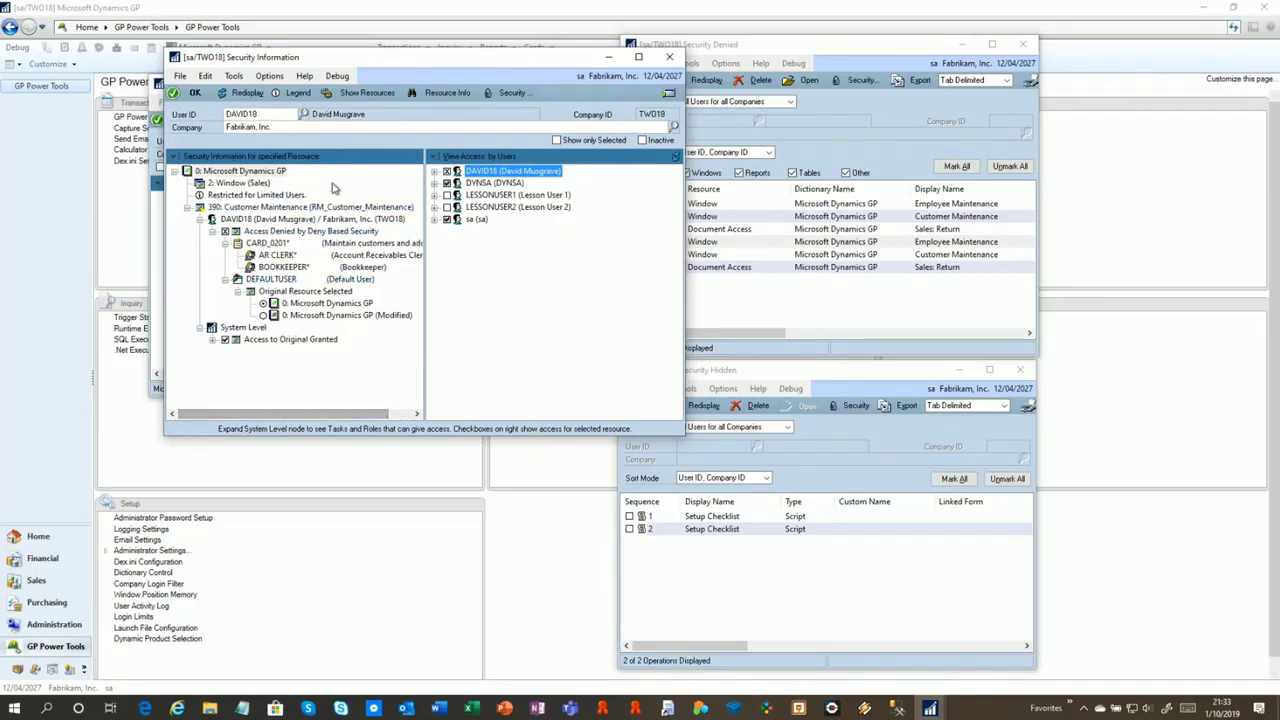
left_click_drag(351, 60, 391, 53)
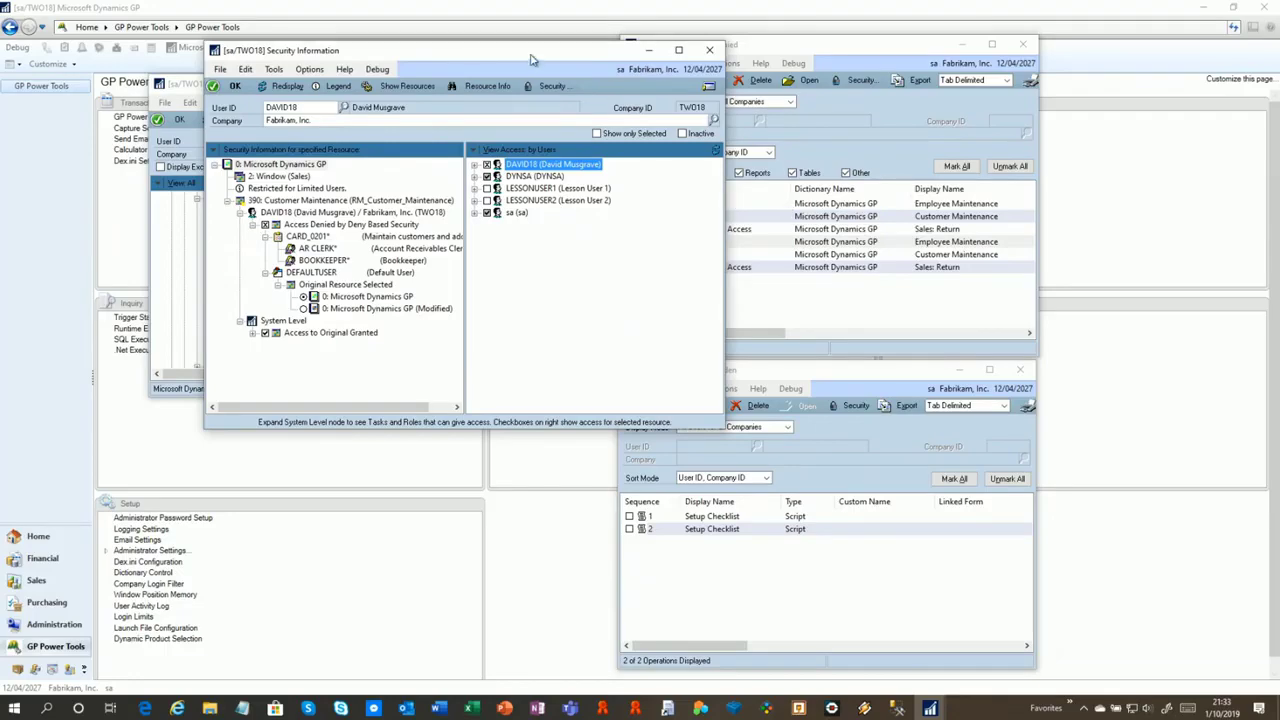
left_click_drag(532, 59, 392, 348)
left_click_drag(392, 122, 391, 52)
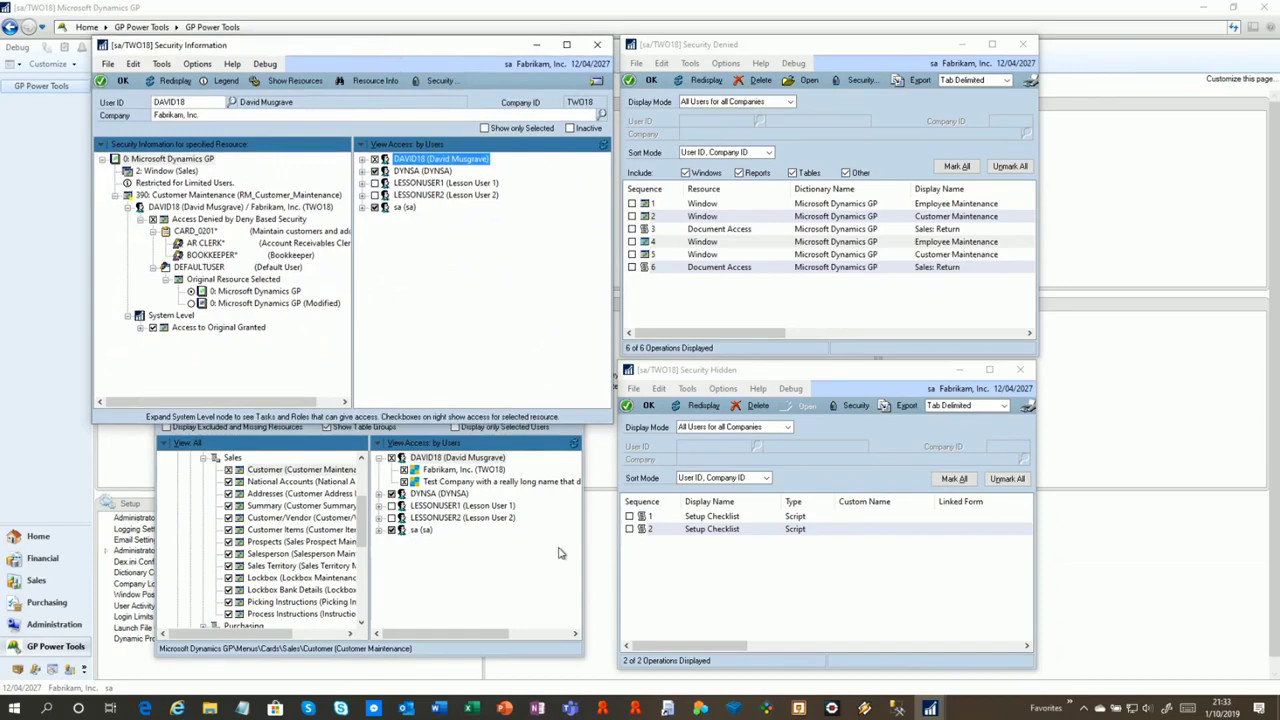
left_click(518, 657)
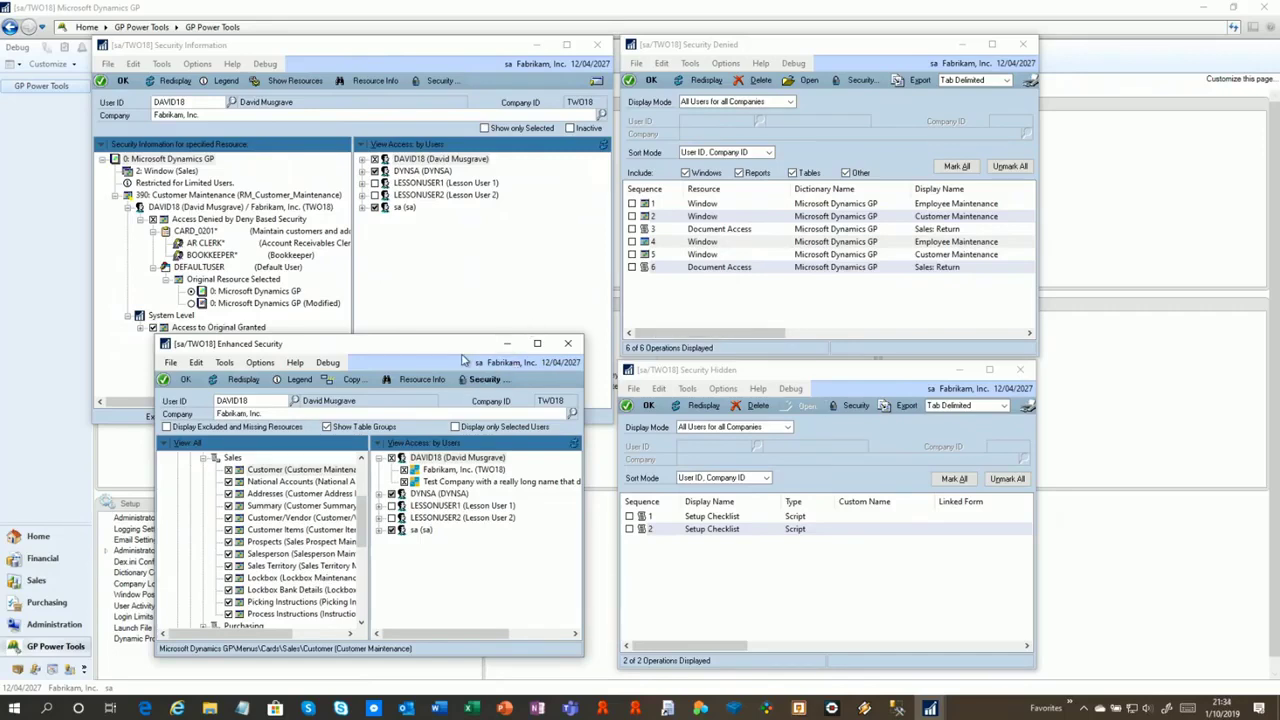
Mark all and delete every entry in Security Denied and Security Hidden
left_click(750, 228)
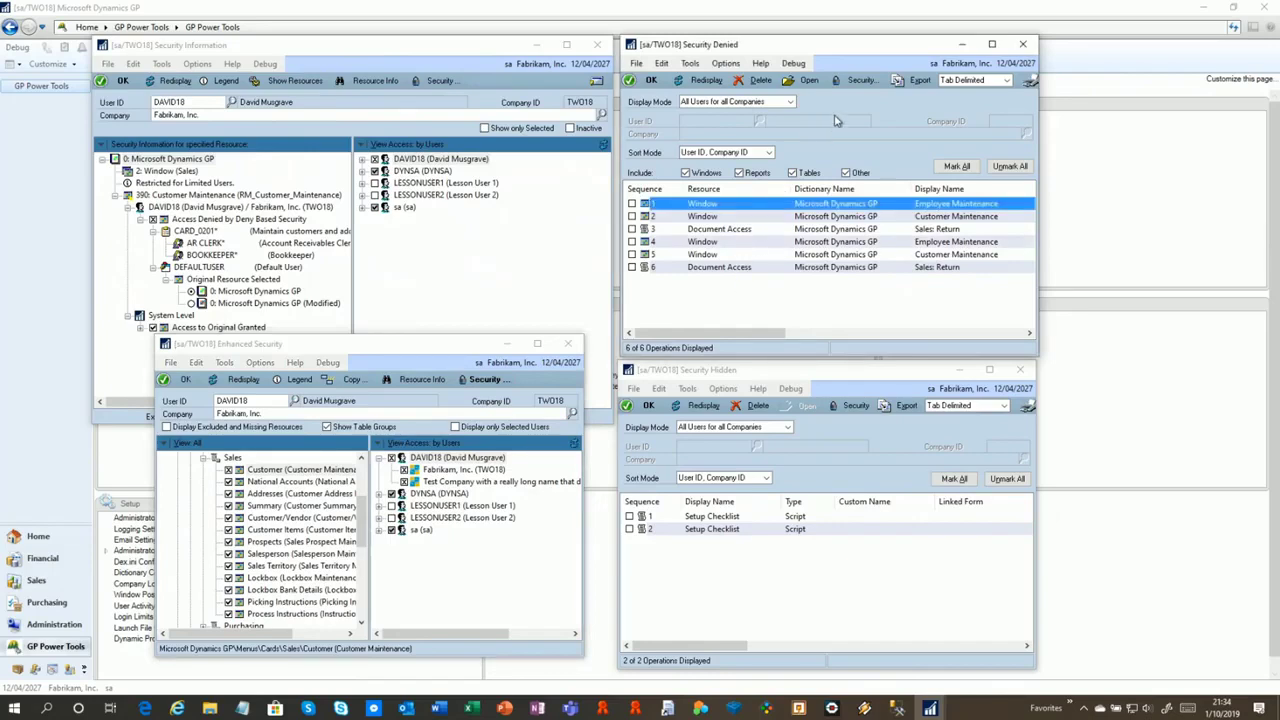
left_click(957, 166)
left_click(747, 82)
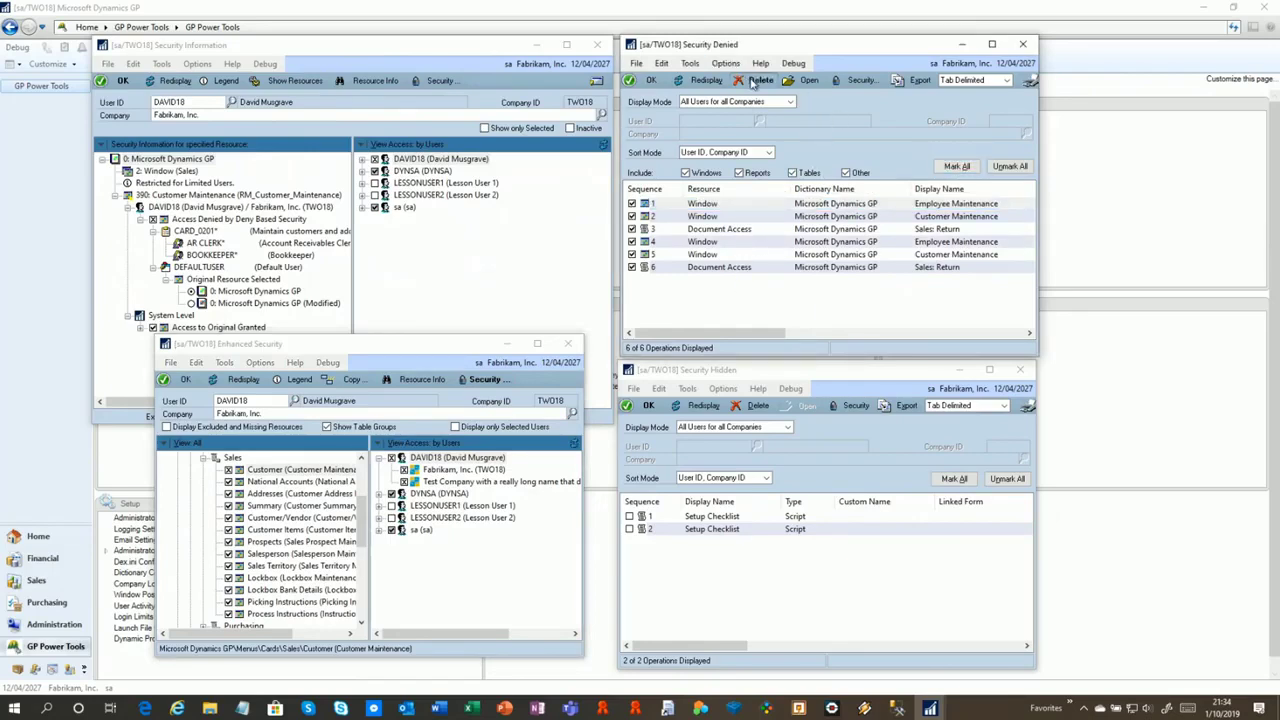
left_click(613, 395)
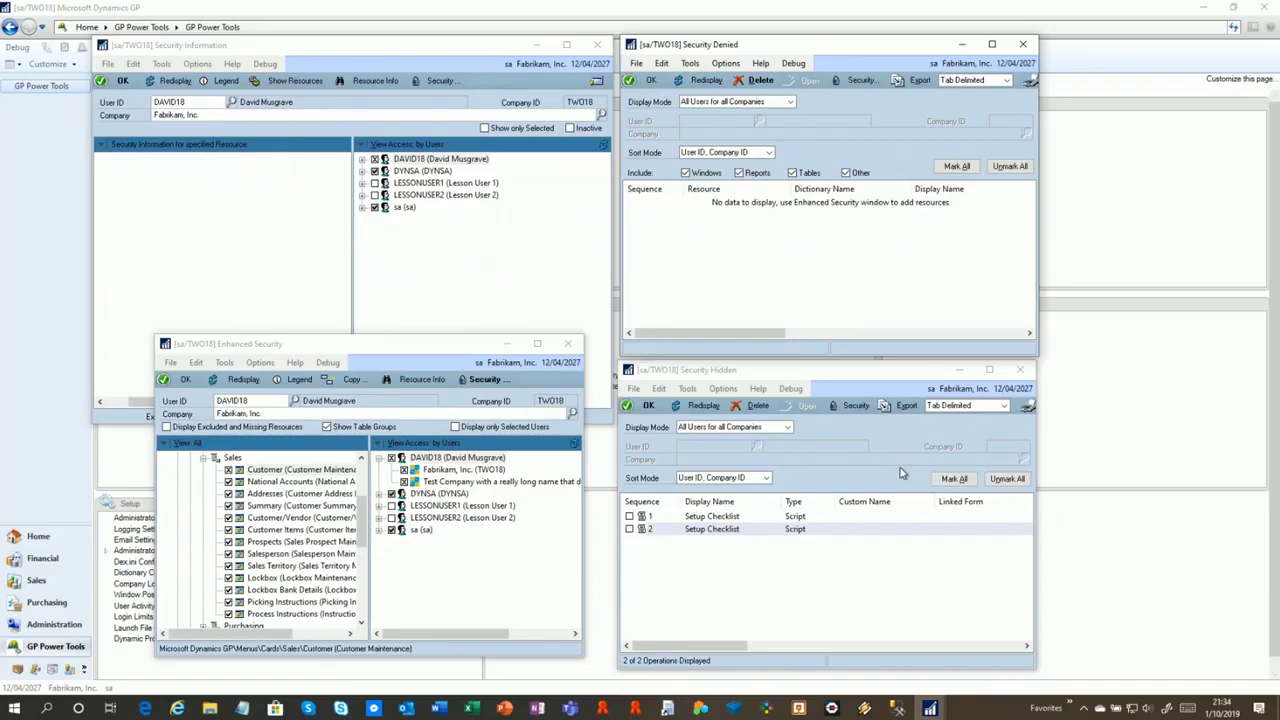
left_click(953, 479)
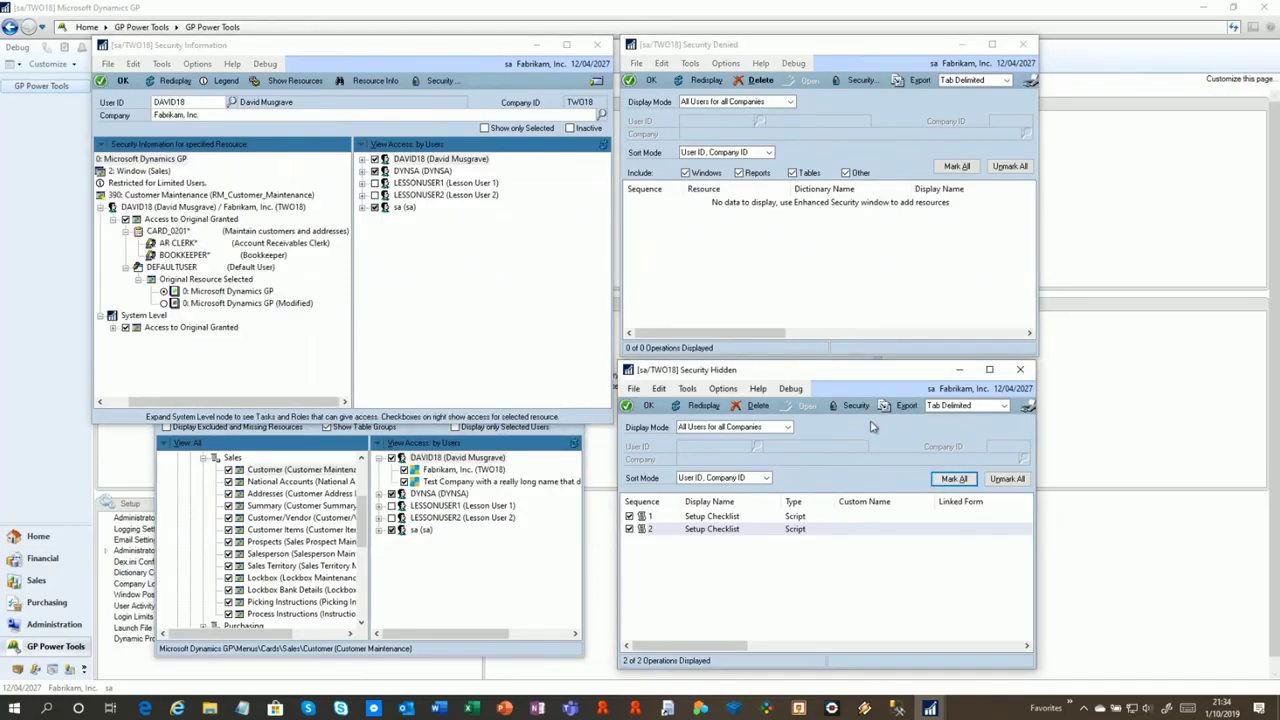
left_click(758, 405)
left_click(613, 395)
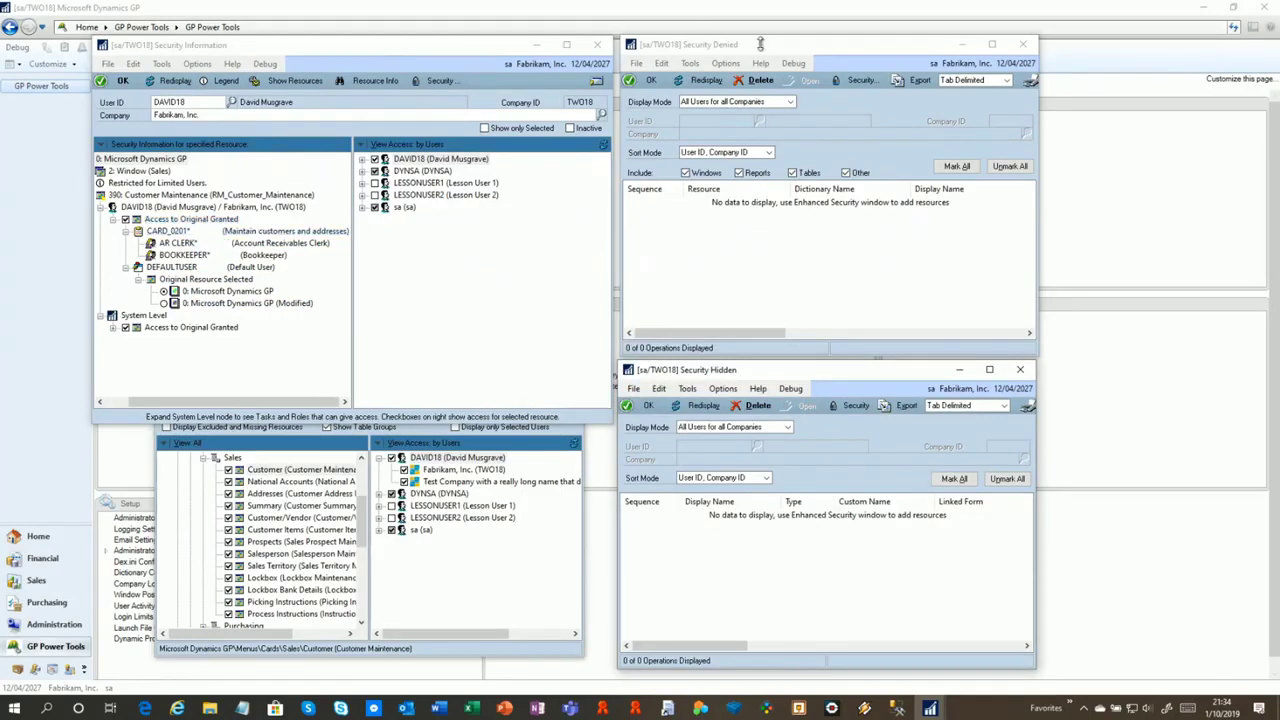
Close all four security windows and open Dynamic Product Selection under Setup
left_click(1022, 44)
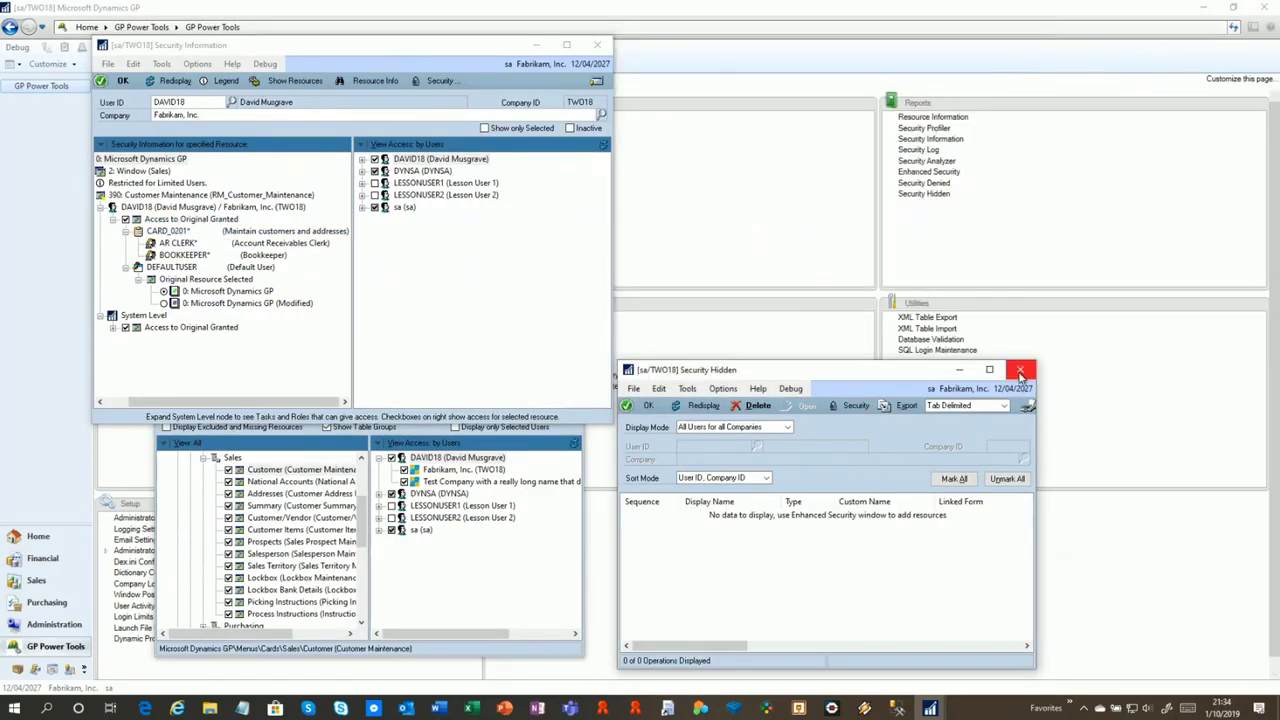
left_click(1020, 369)
left_click(598, 44)
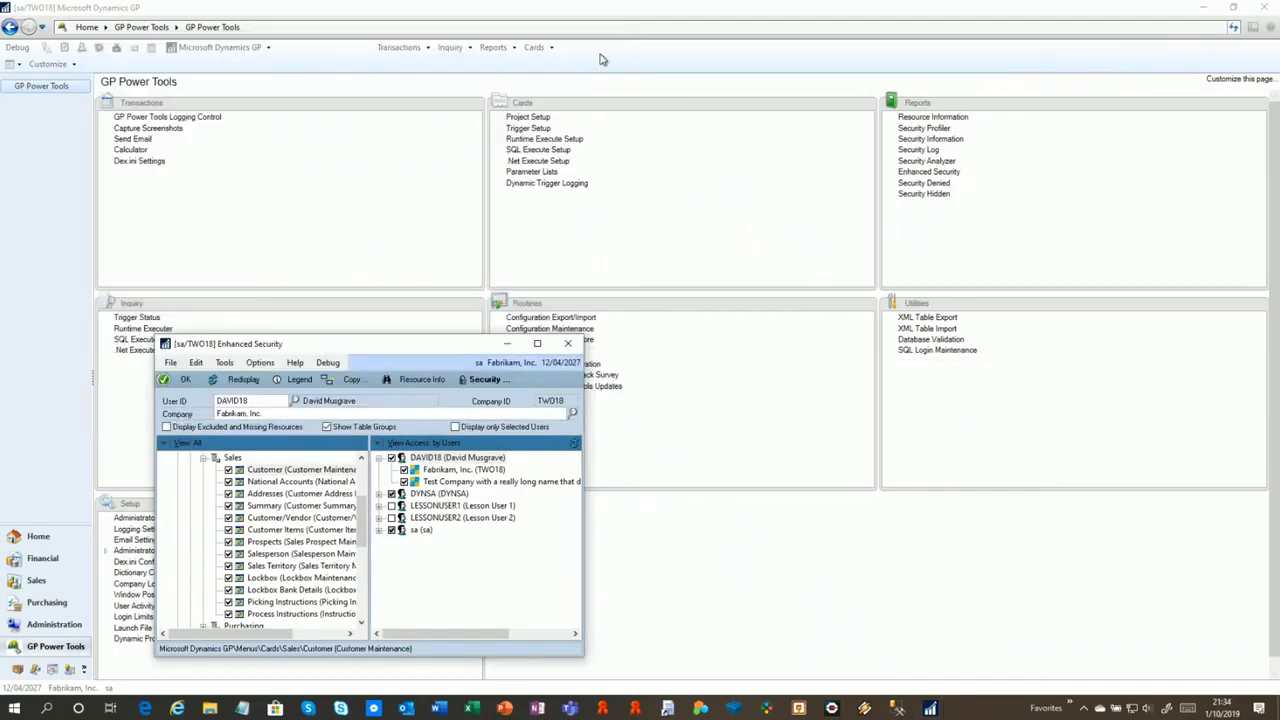
left_click(567, 345)
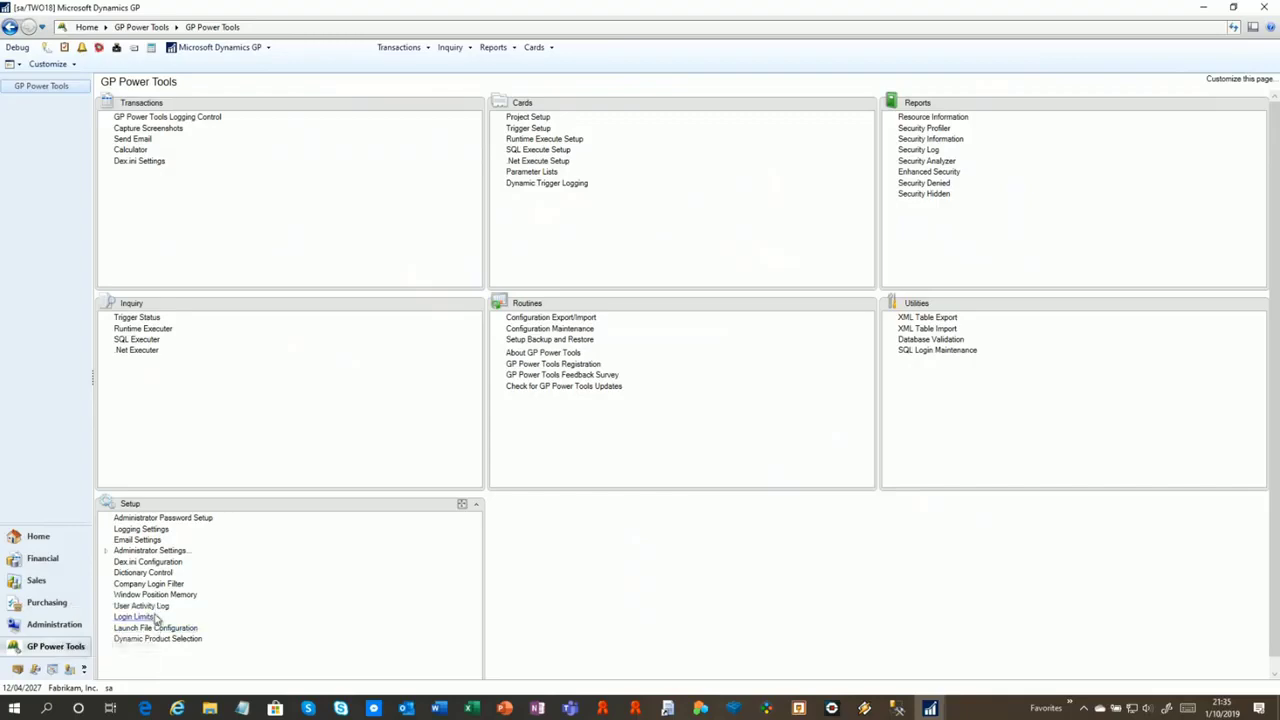
left_click(152, 638)
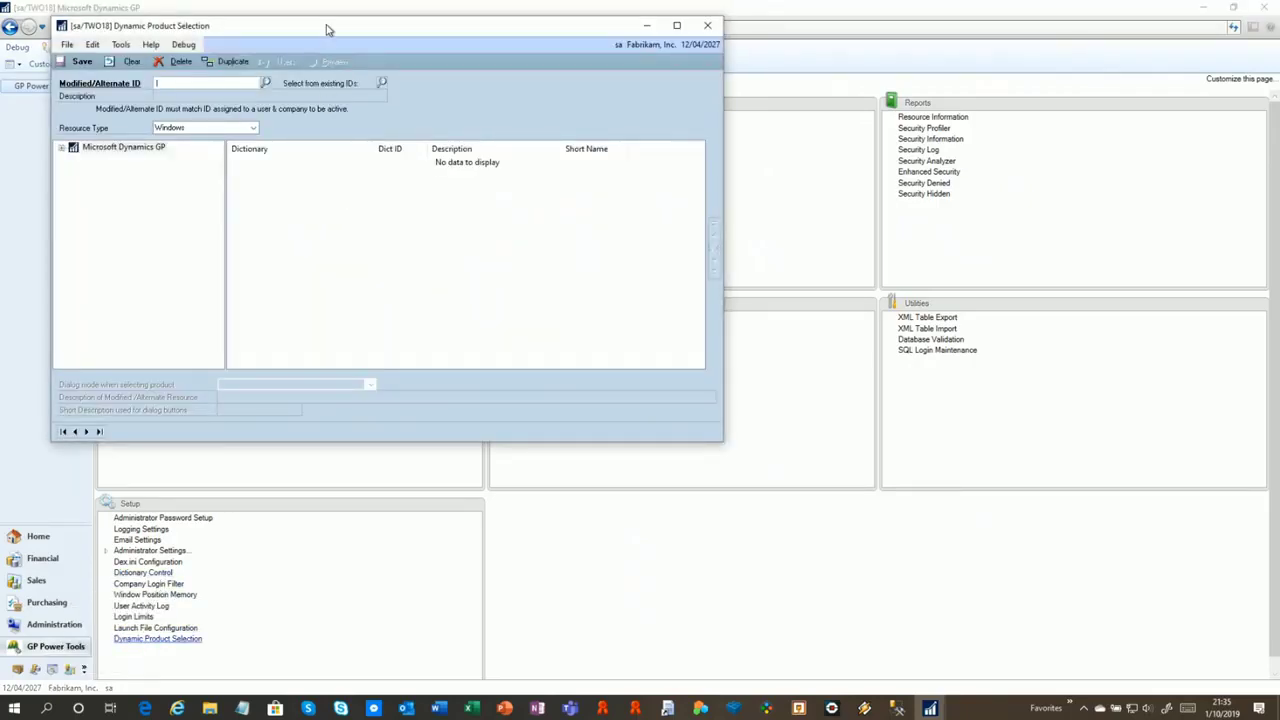
Choose the DEFAULTUSER ID and expand All > Sales > Customer Maintenance to see its versions
left_click_drag(326, 27, 518, 57)
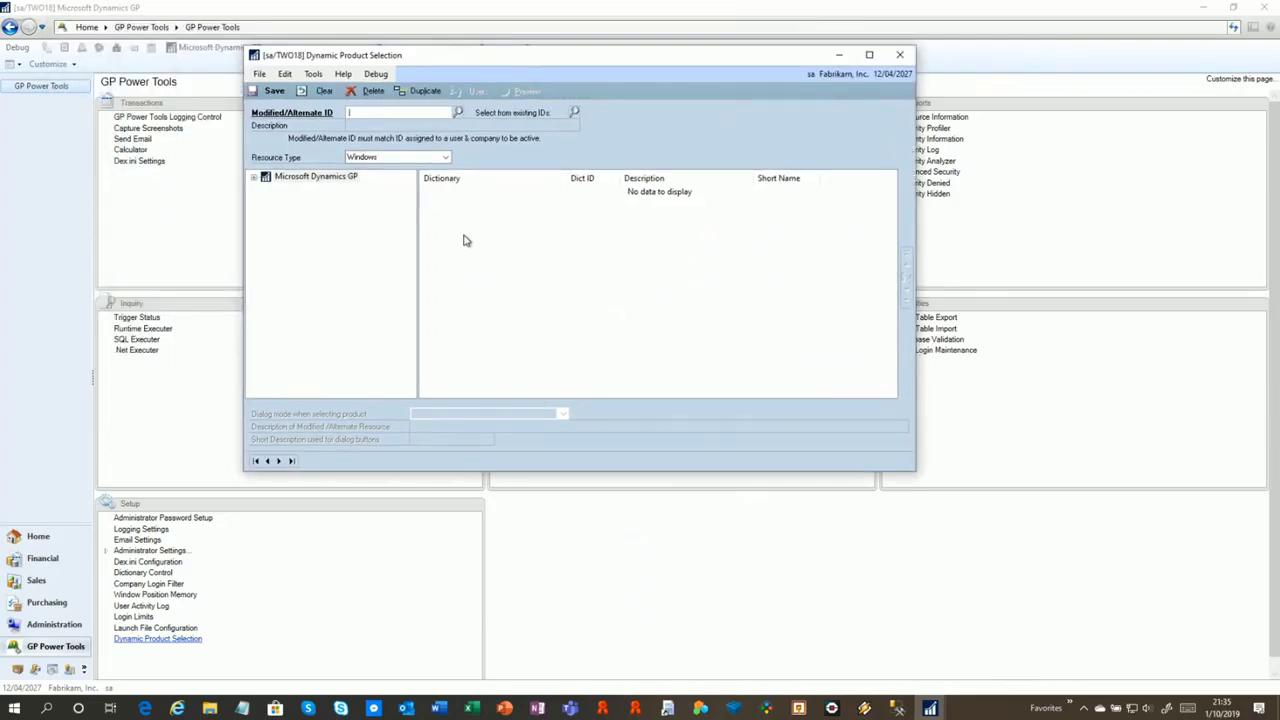
left_click(457, 112)
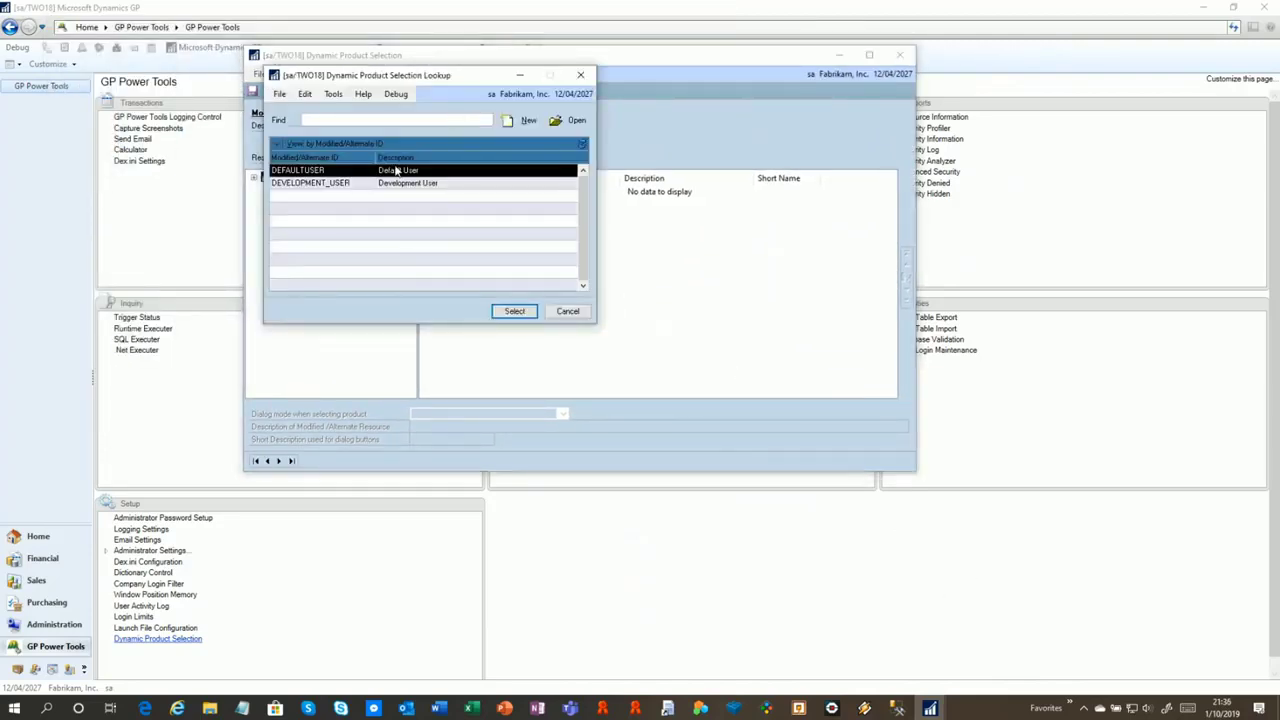
double_click(341, 171)
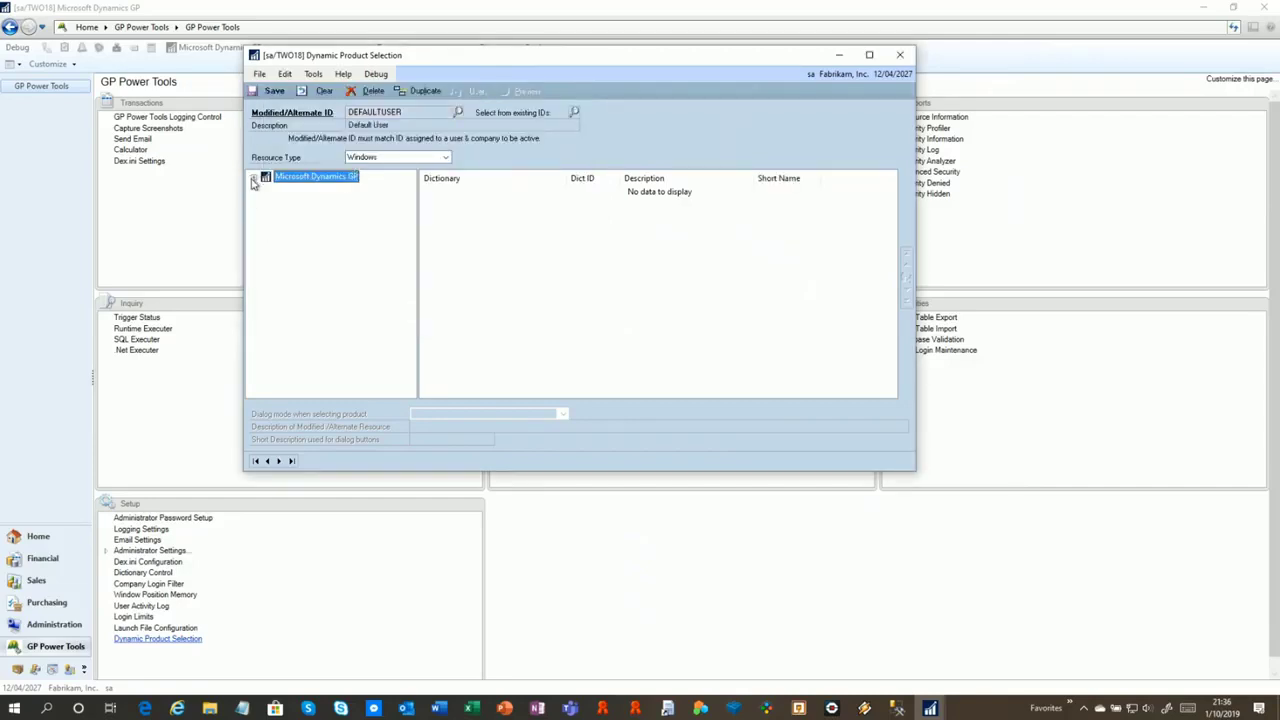
left_click(253, 177)
left_click(266, 188)
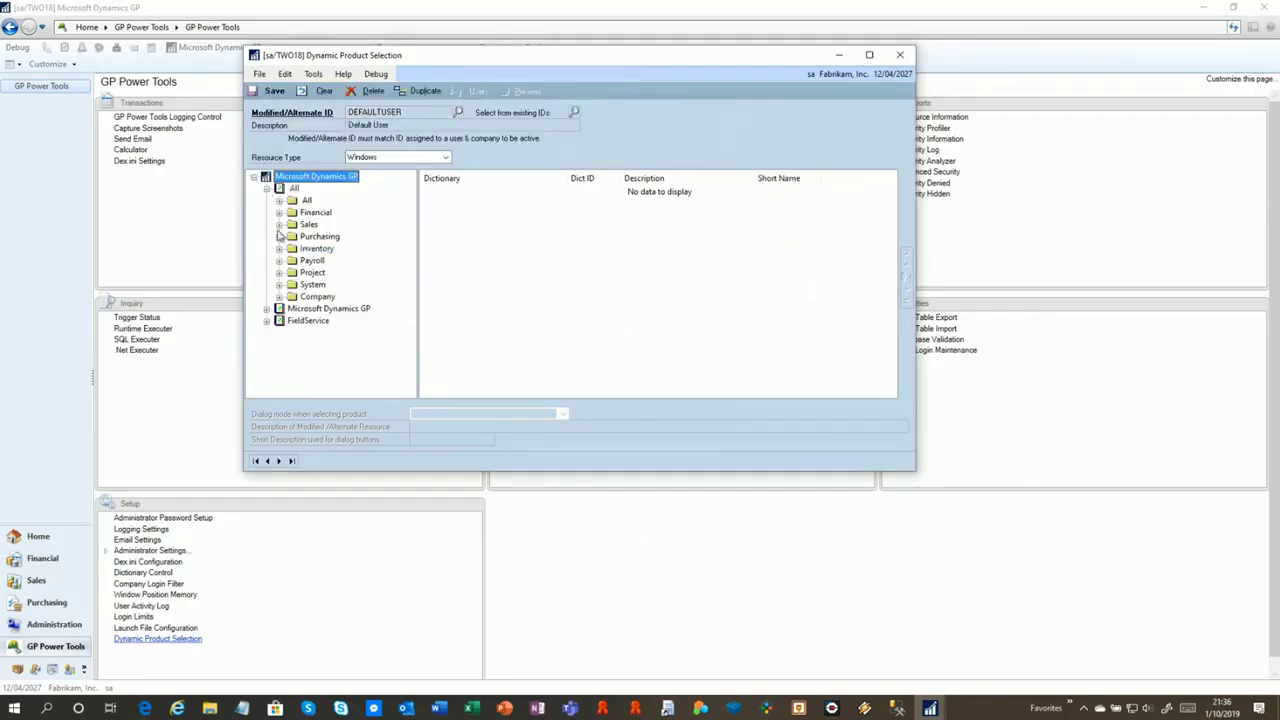
left_click(278, 225)
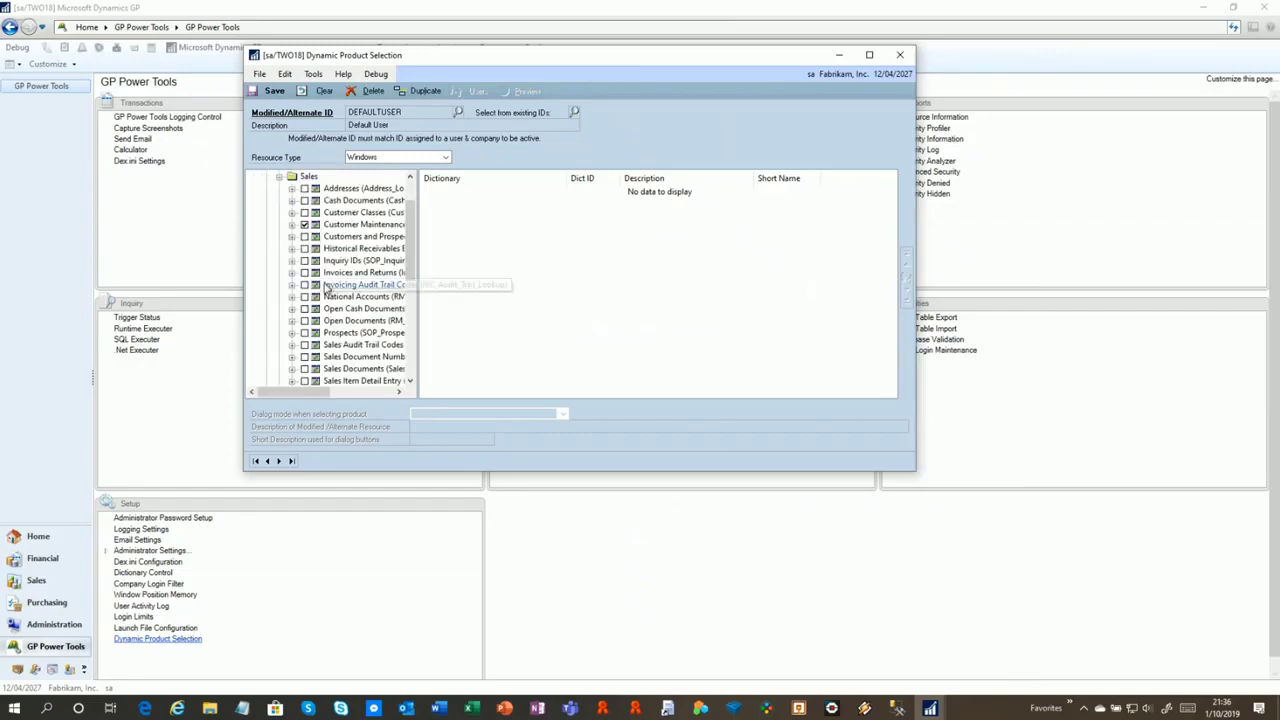
left_click(365, 225)
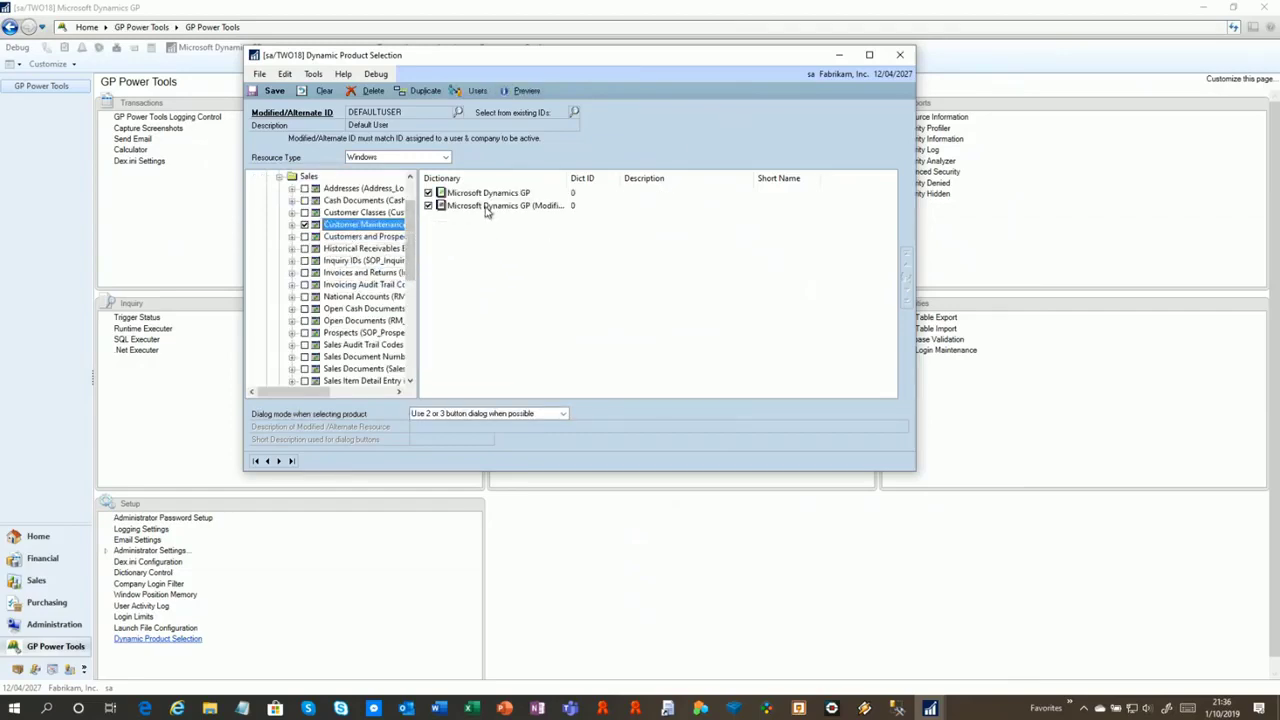
left_click(291, 225)
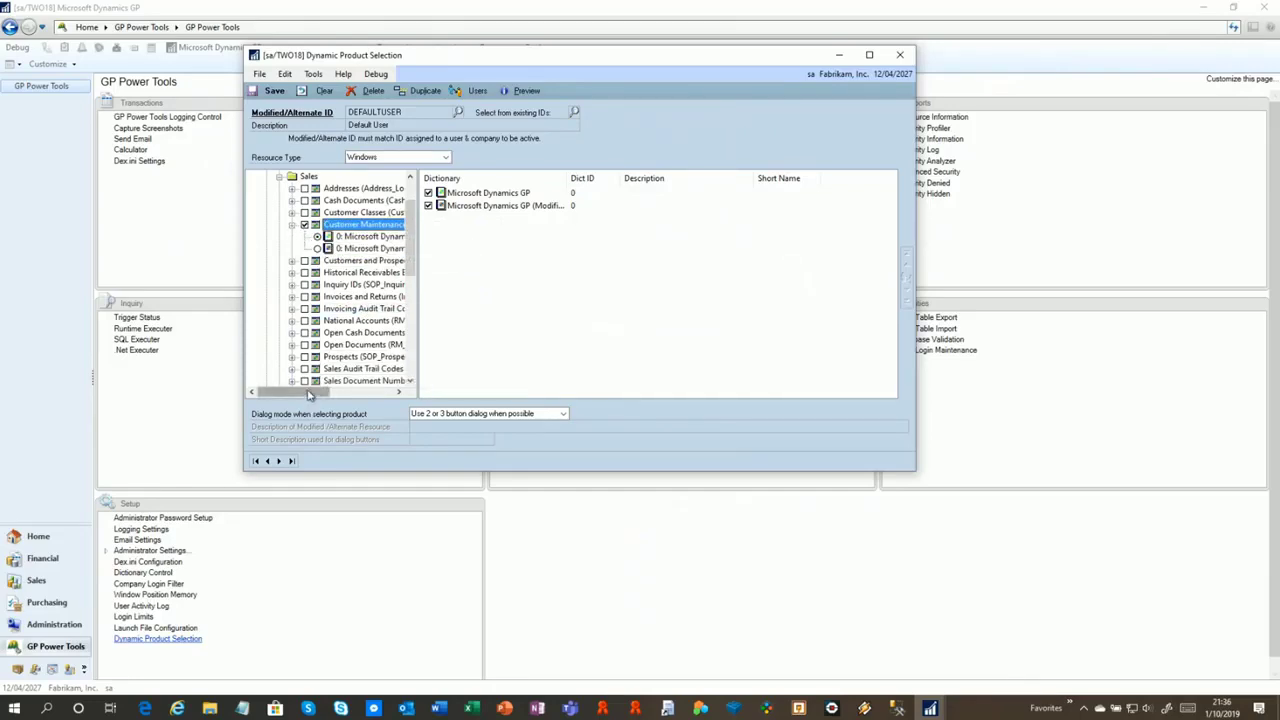
Expand Financial > Accounts to list its SmartList and Microsoft Dynamics GP versions
left_click_drag(309, 393, 332, 396)
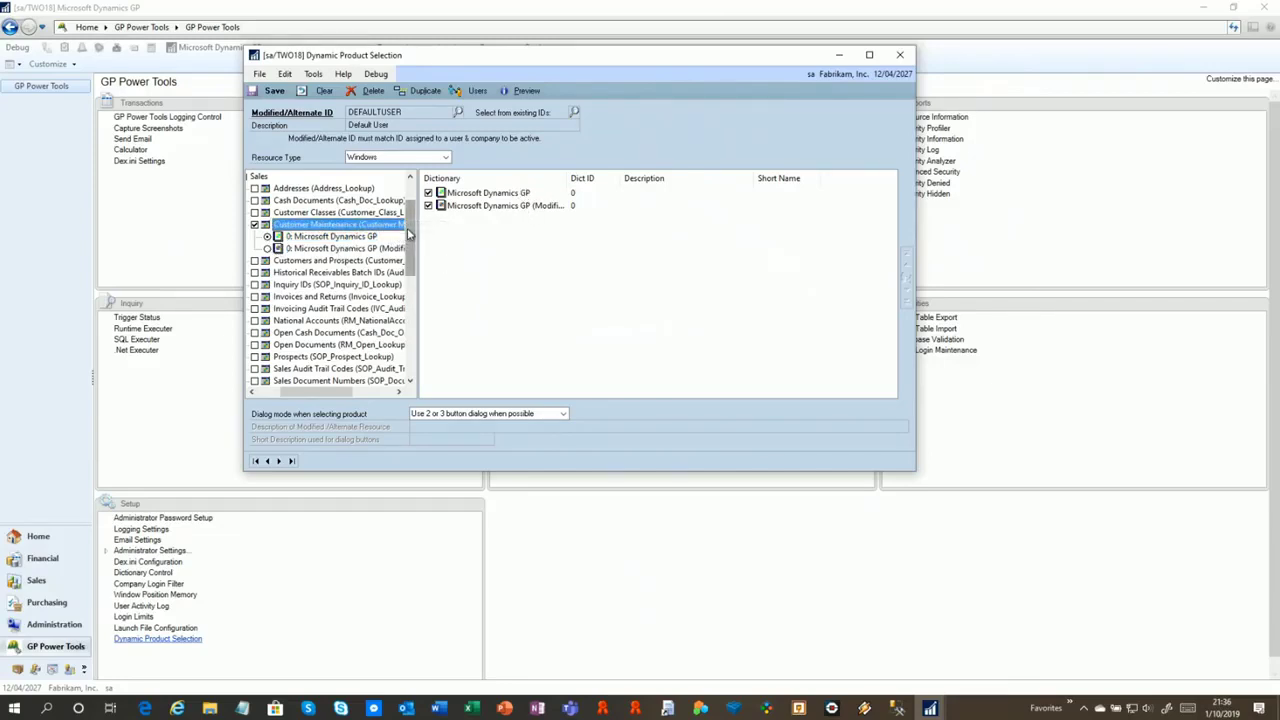
left_click_drag(300, 392, 265, 395)
scroll(283, 200, "up", 2)
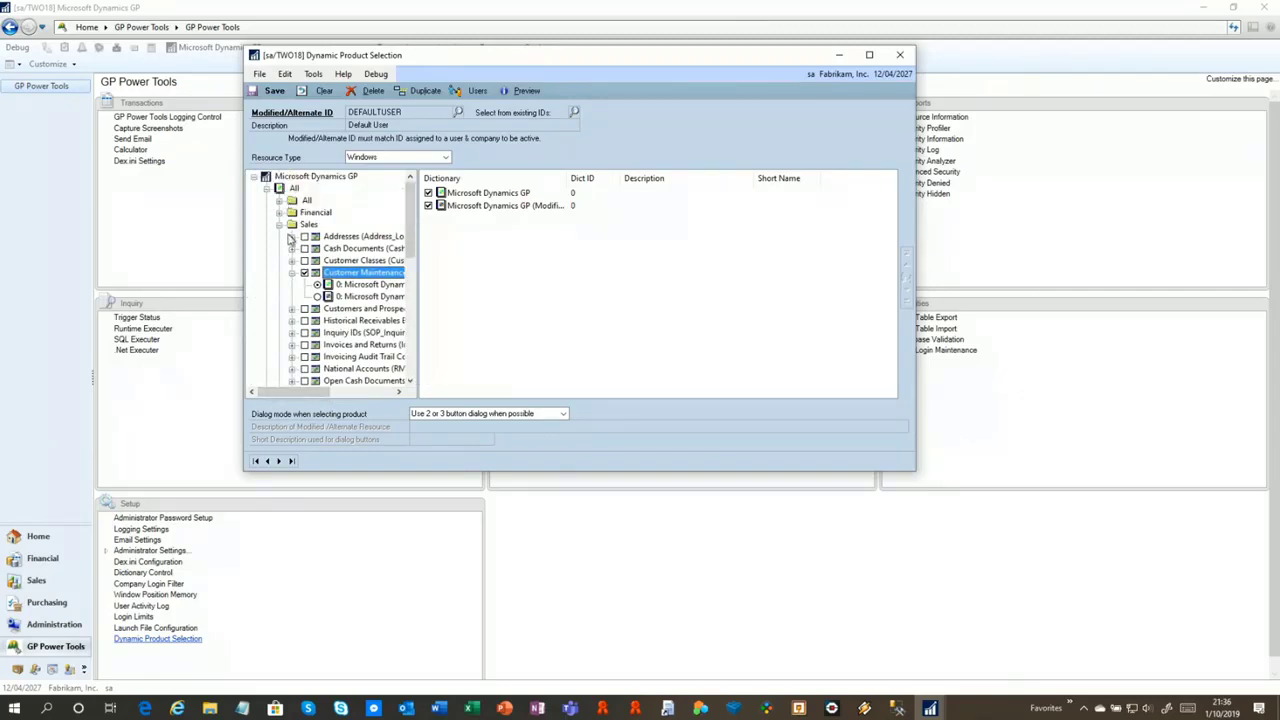
left_click(279, 213)
left_click(300, 189)
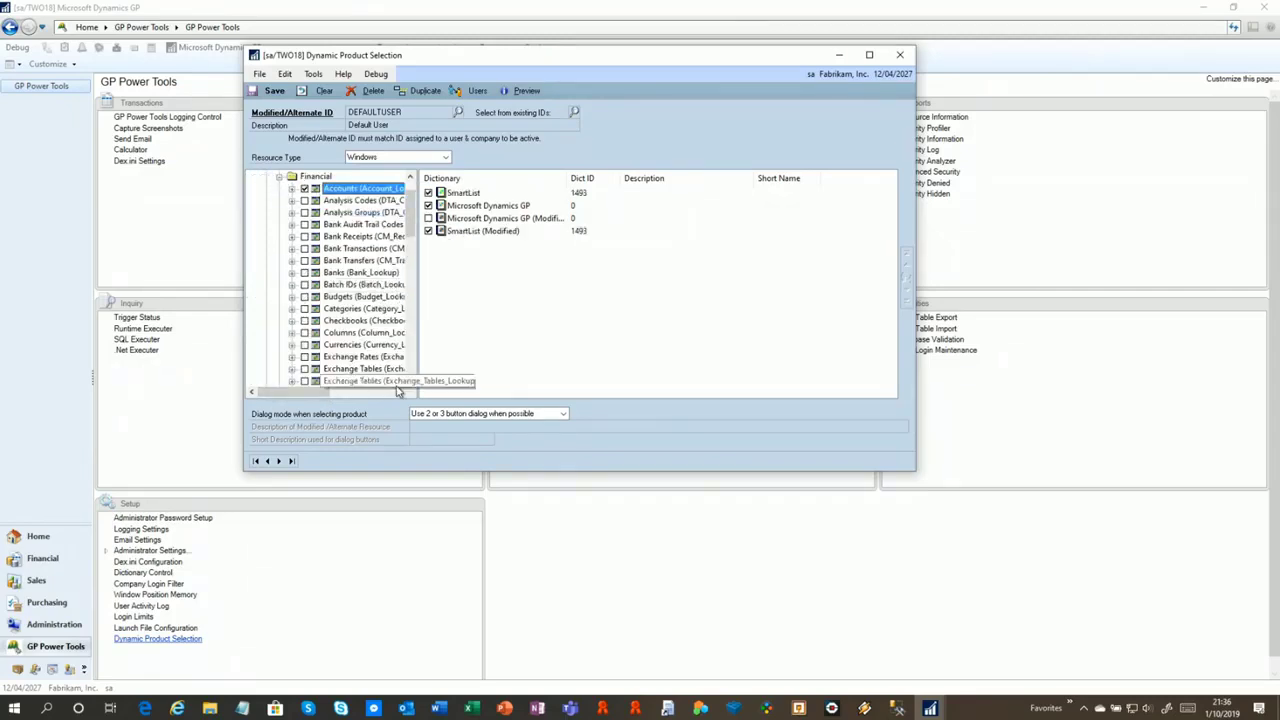
left_click(292, 189)
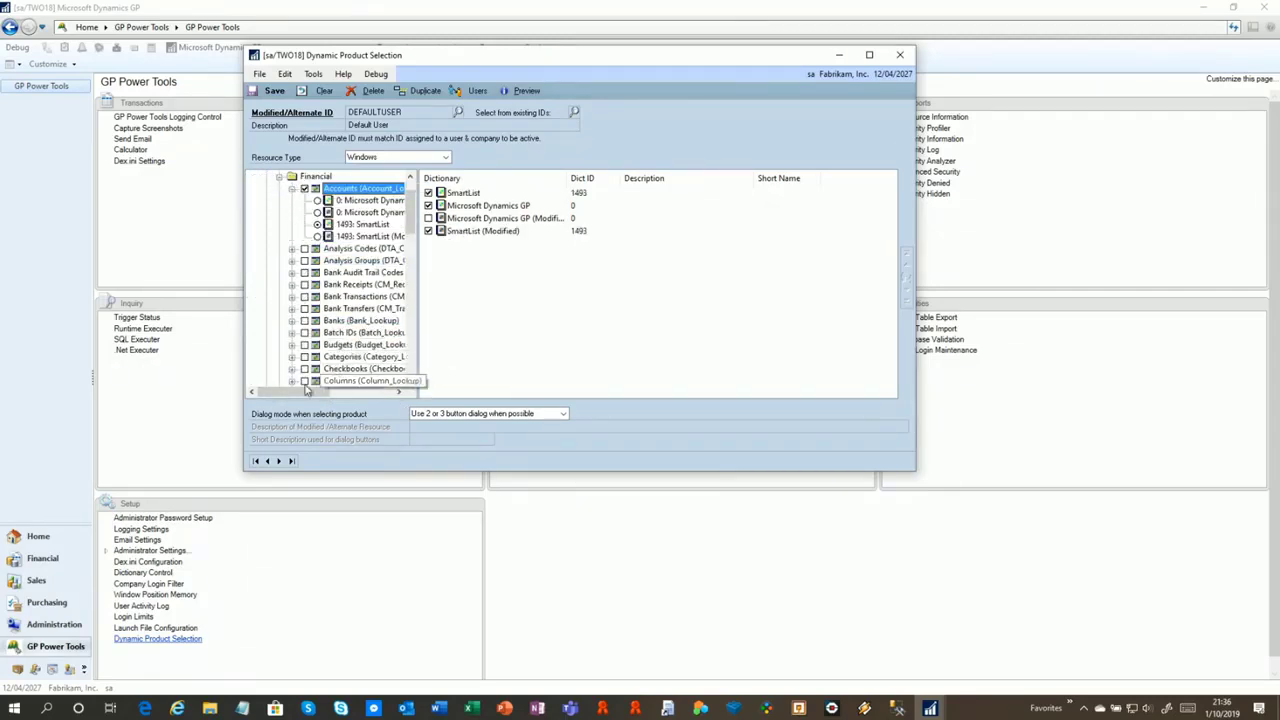
mouse_move(305, 397)
left_mouse_down()
mouse_move(318, 397)
mouse_move(305, 397)
left_mouse_up()
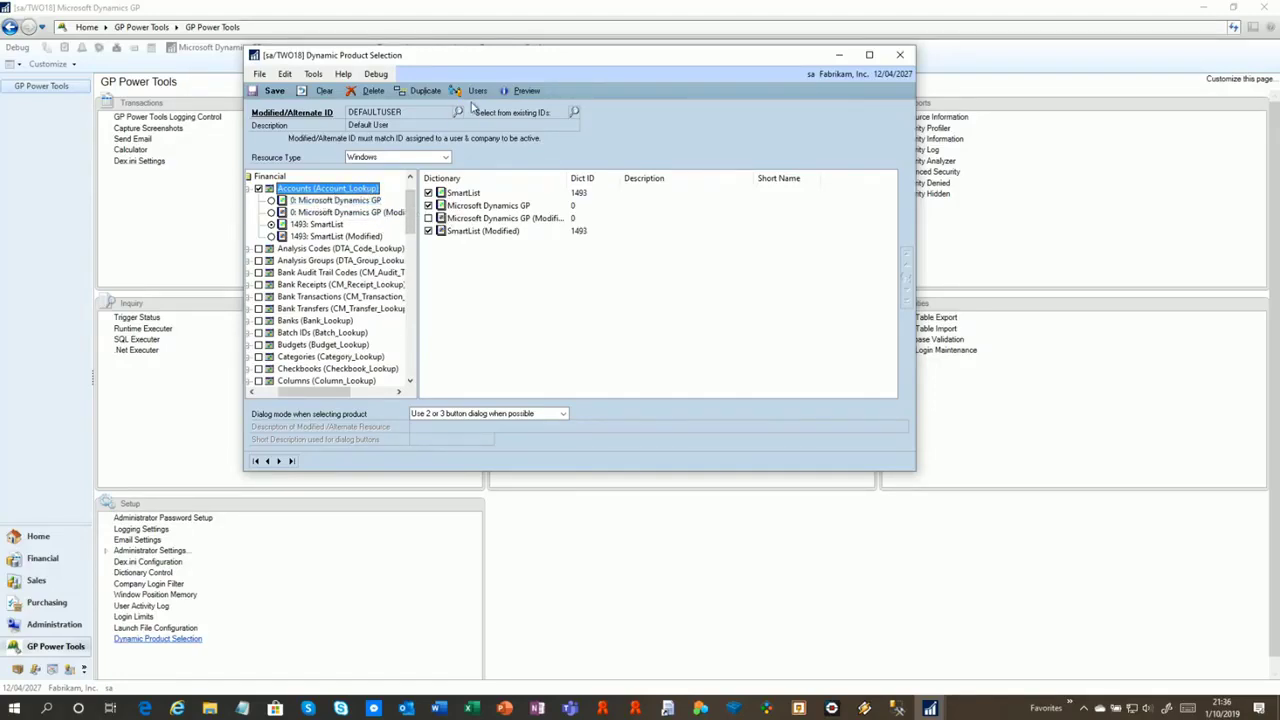
left_click(477, 91)
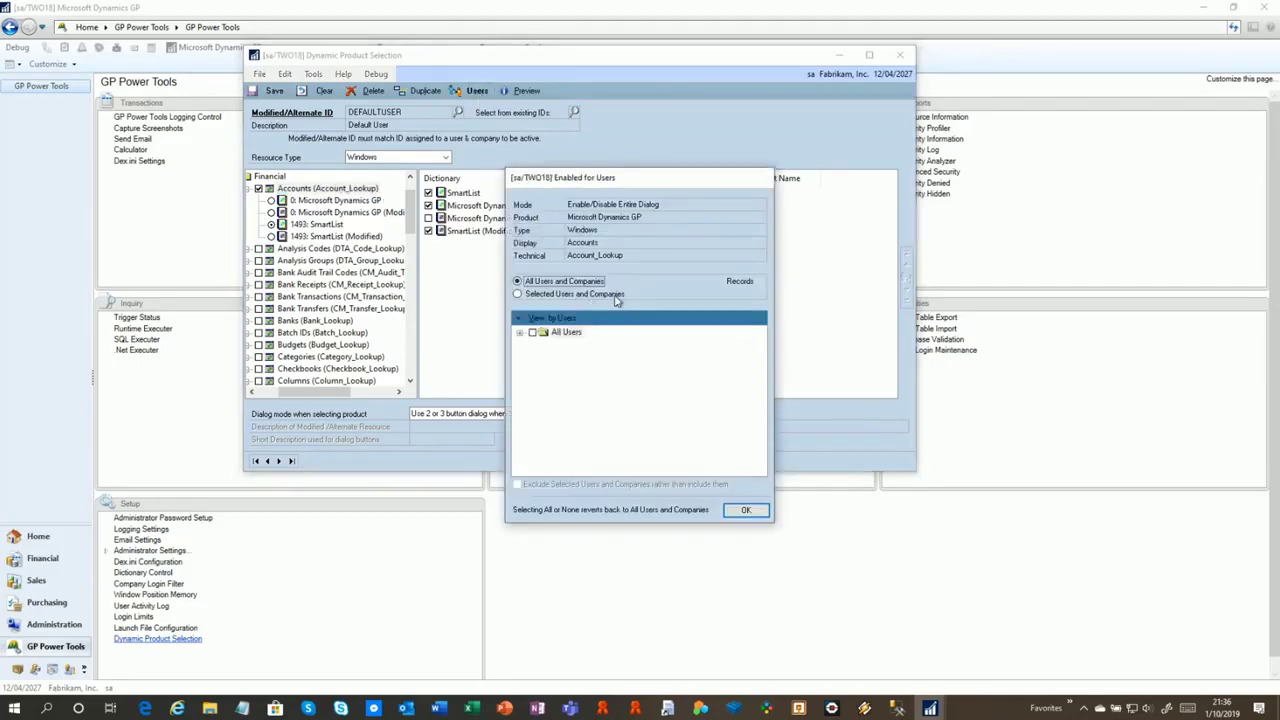
left_click(519, 332)
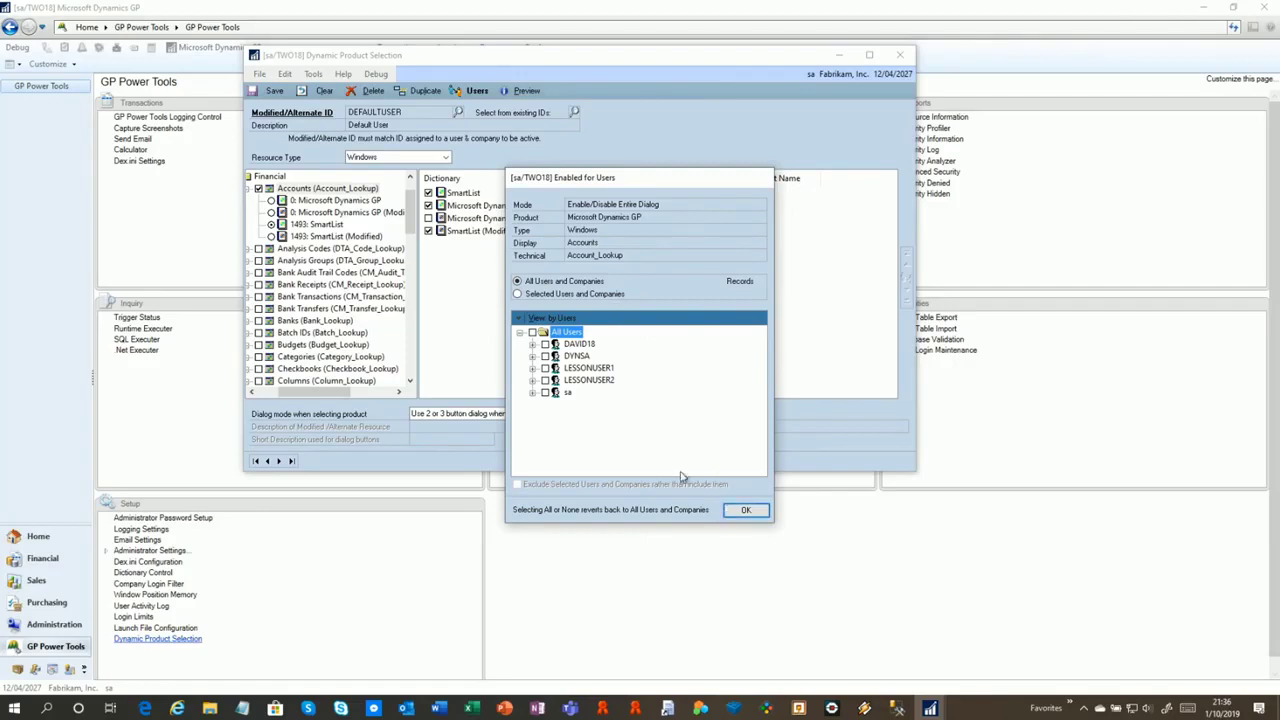
left_click(745, 510)
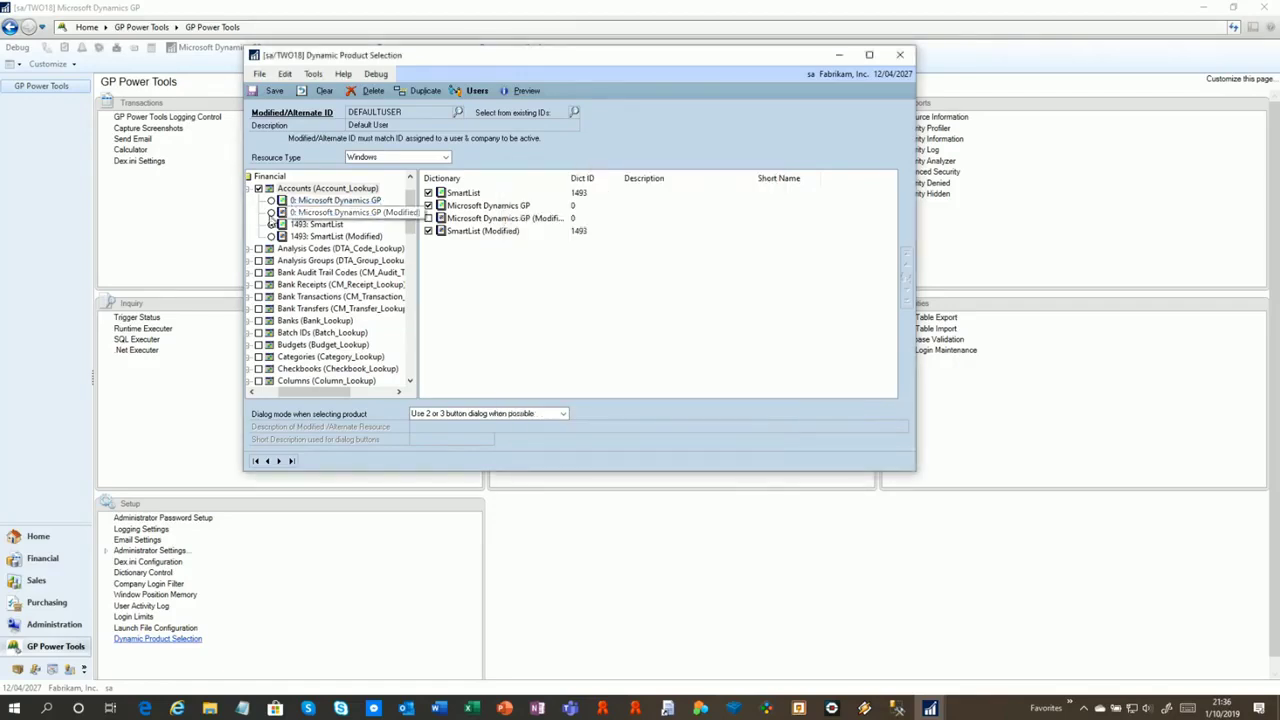
left_click(482, 194)
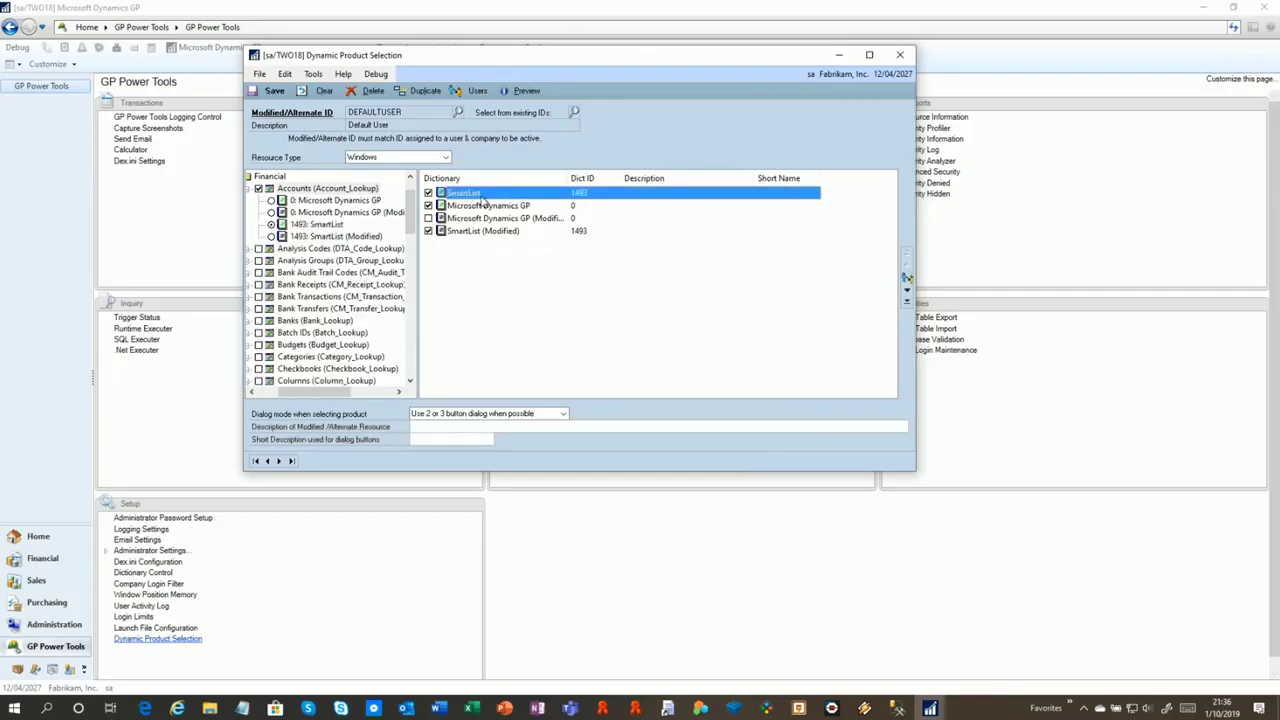
left_click(908, 281)
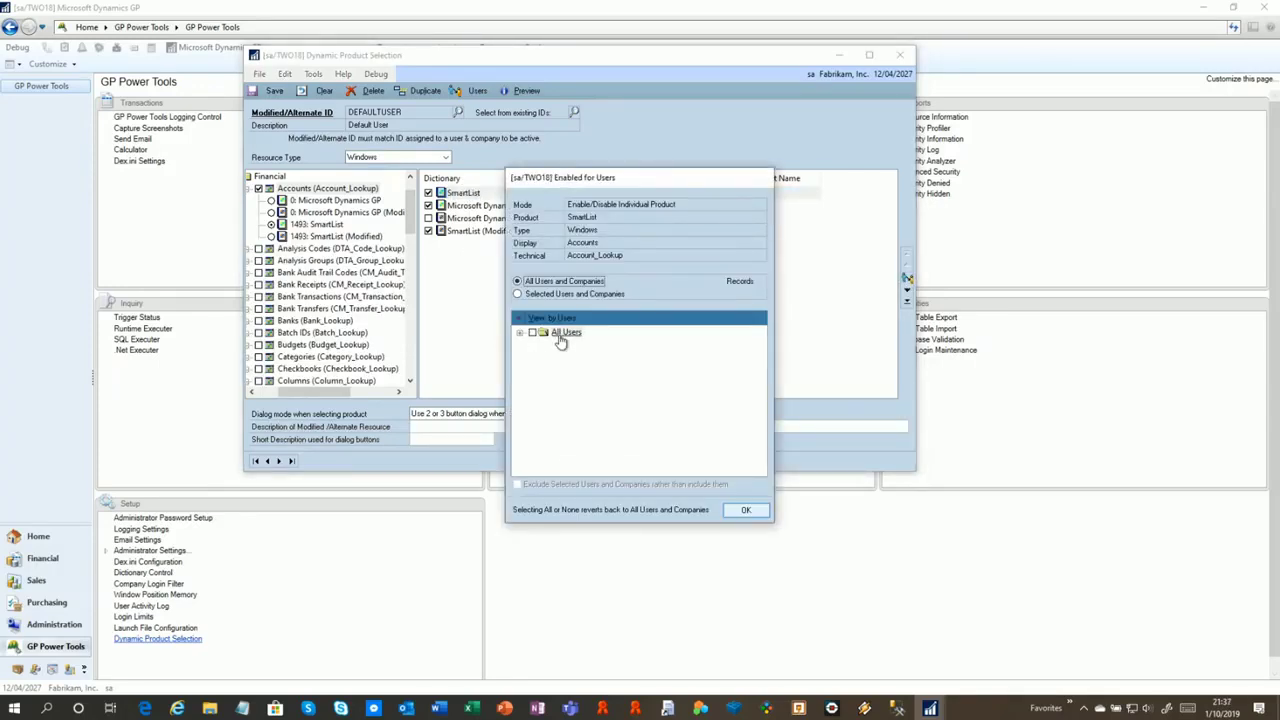
left_click(748, 511)
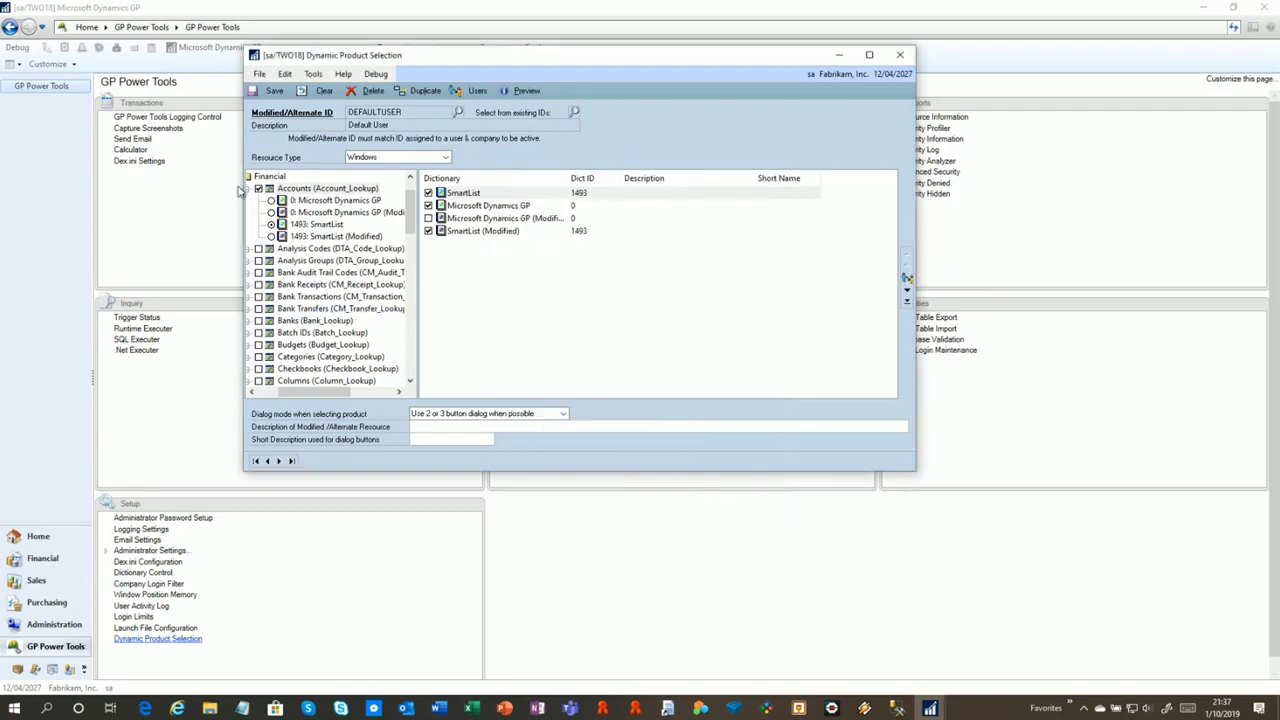
Label the SmartList Accounts version Nice Looking (N) and the Dynamics GP version Ugly (U)
left_click(474, 196)
left_click(436, 441)
left_click(465, 192)
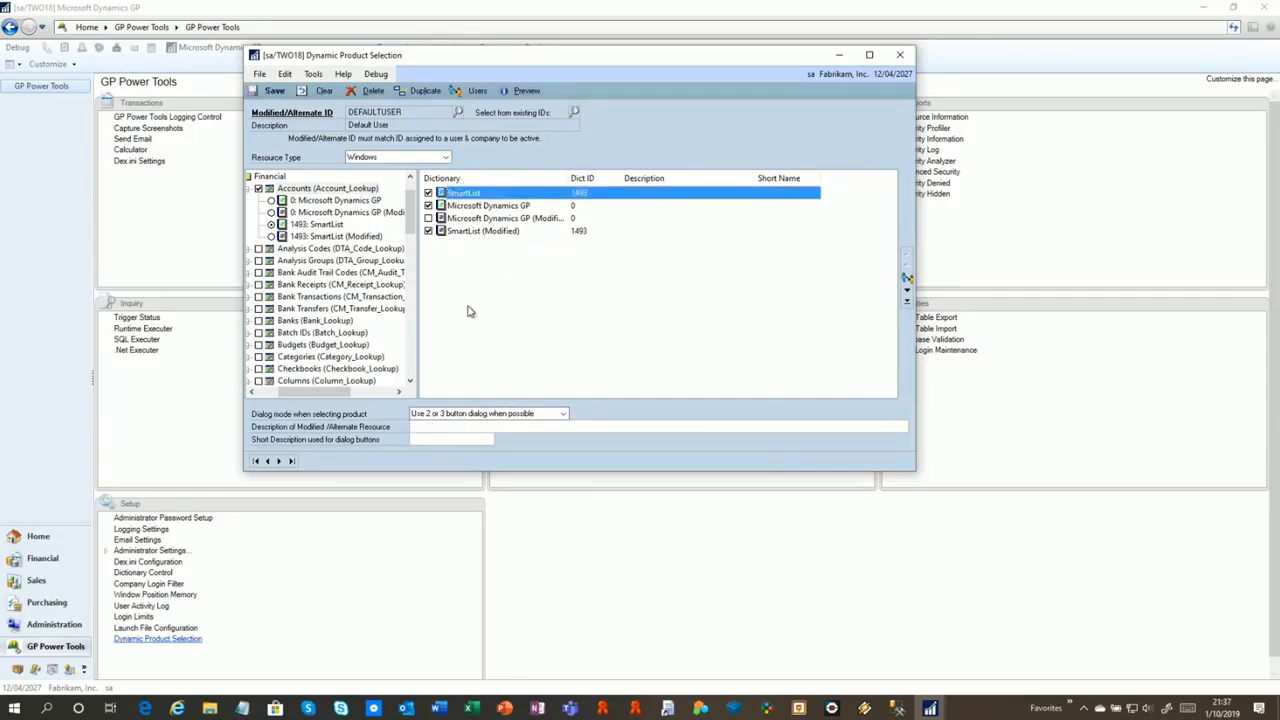
left_click(457, 428)
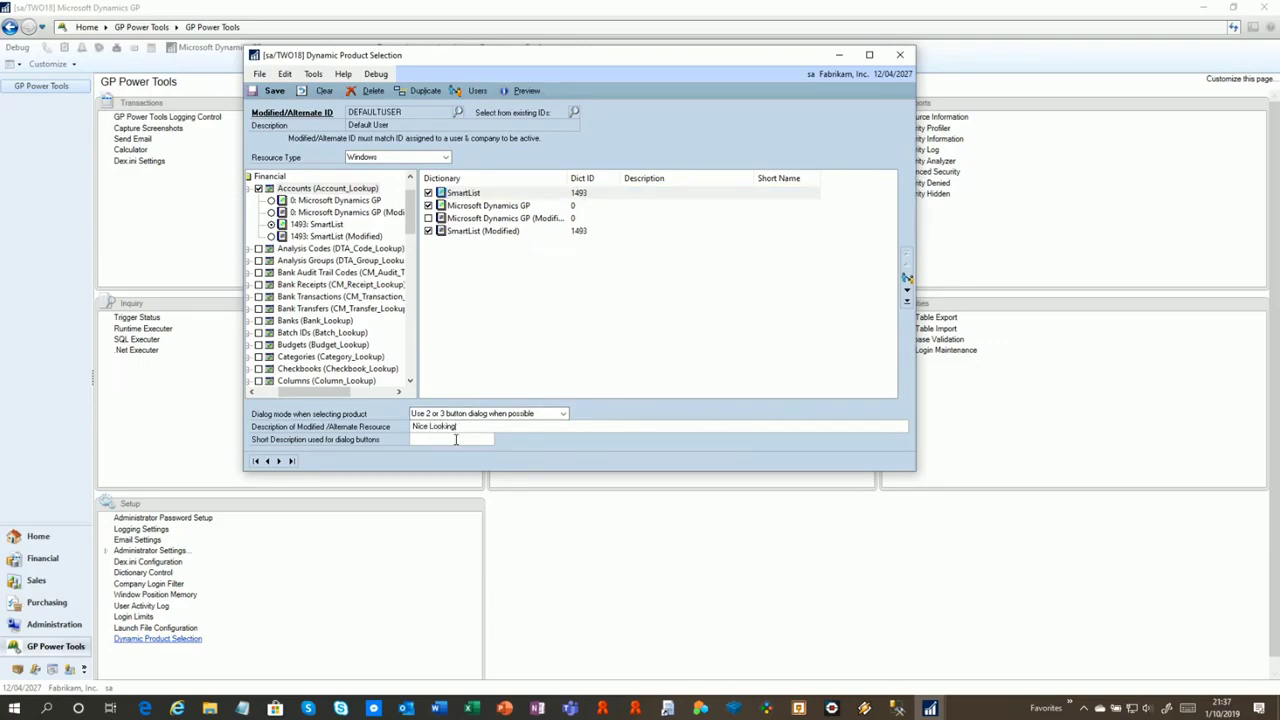
left_click(455, 440)
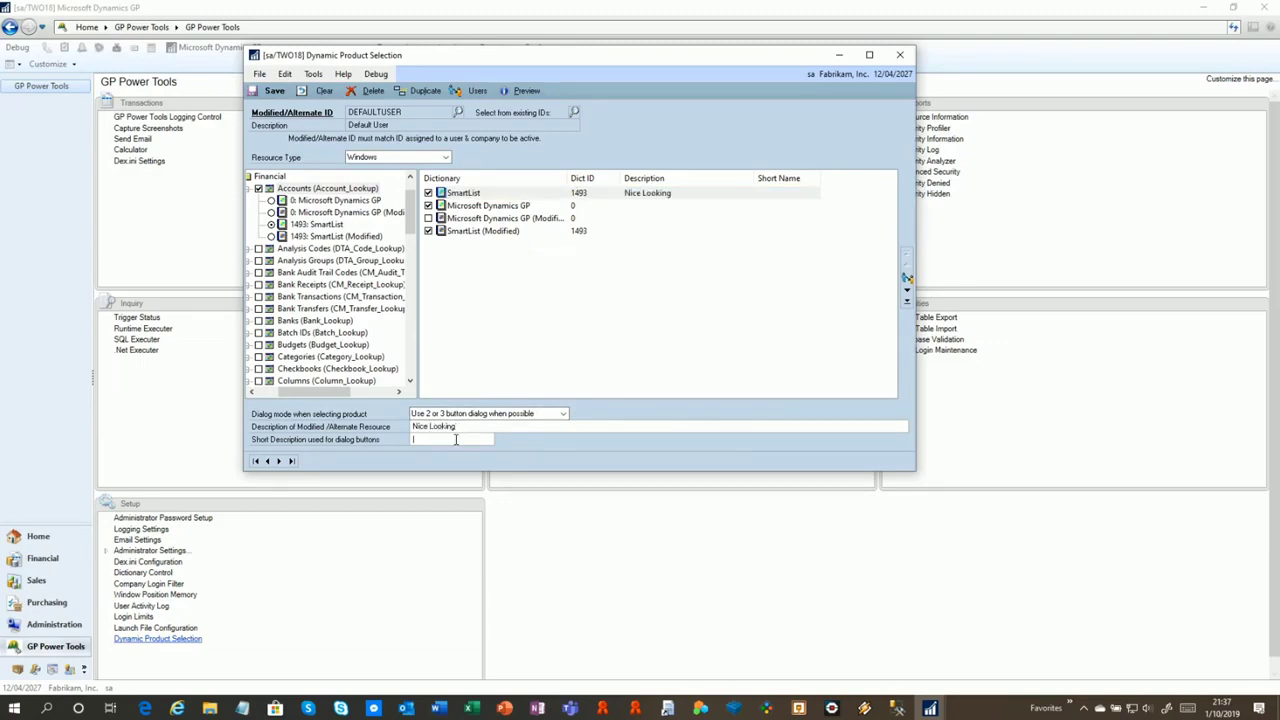
left_click(497, 208)
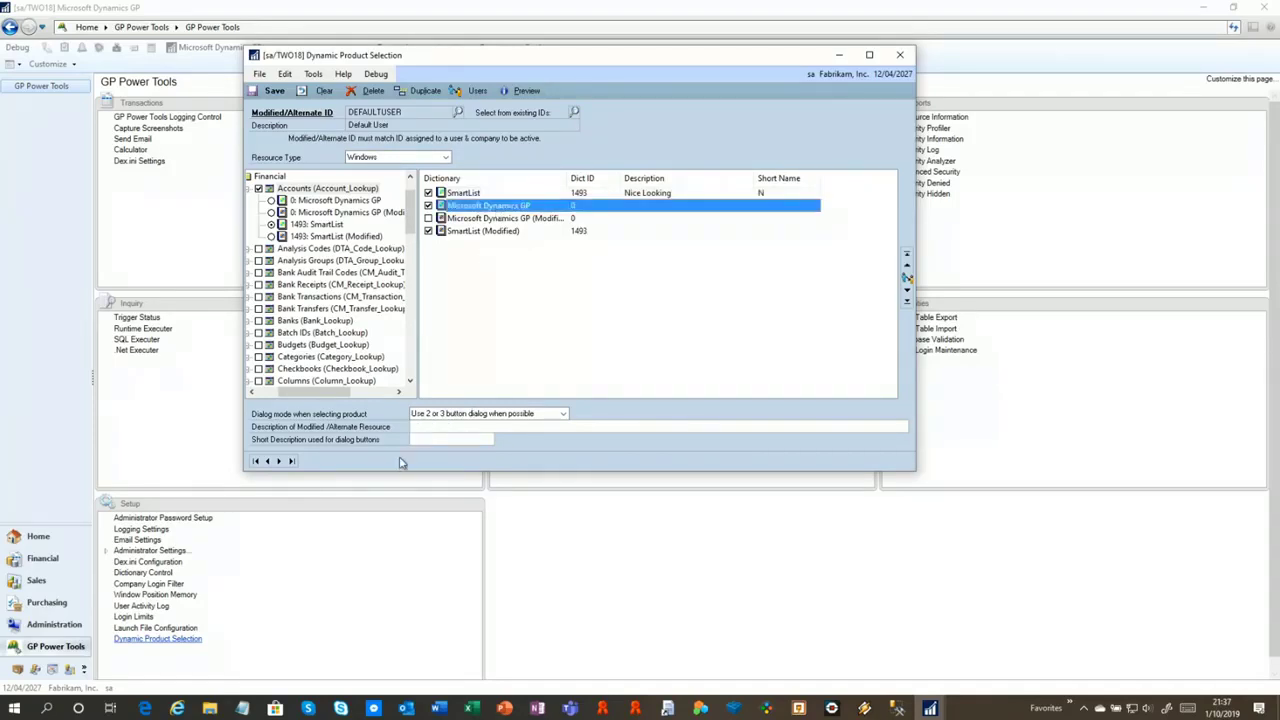
left_click(433, 426)
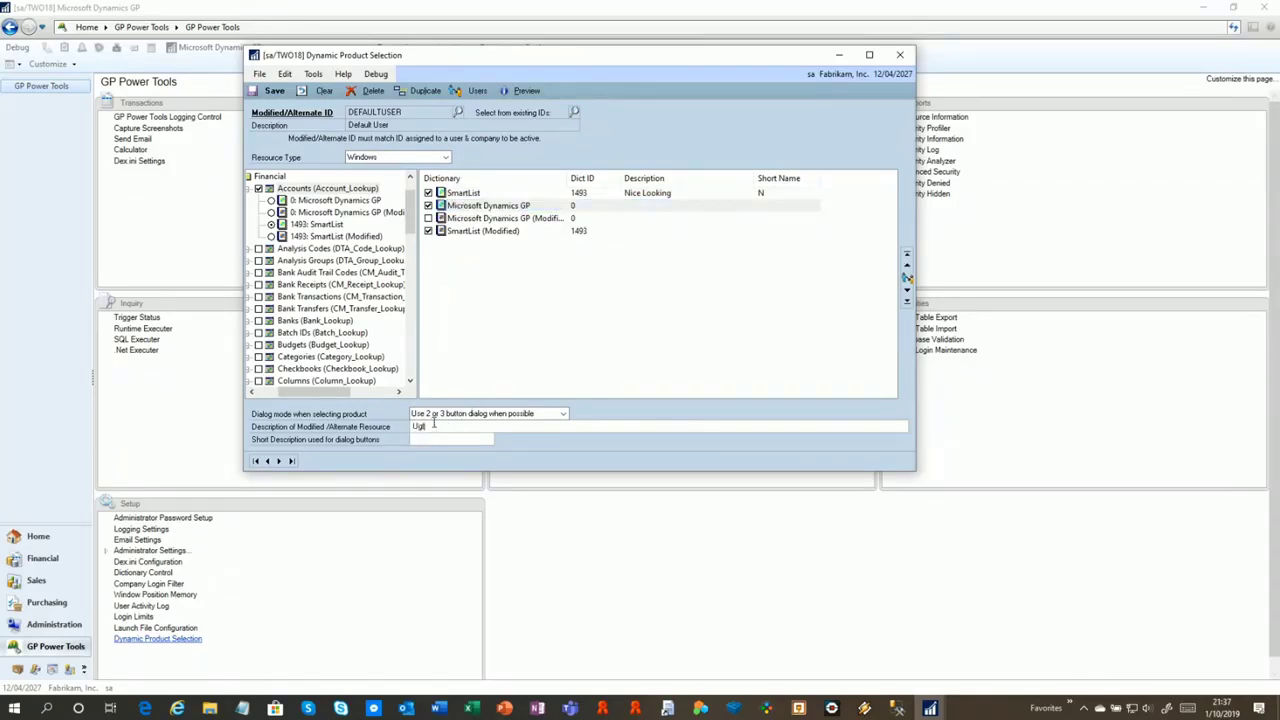
key("Tab")
Preview the version-choice prompt users will see, then save the descriptions
left_click(530, 92)
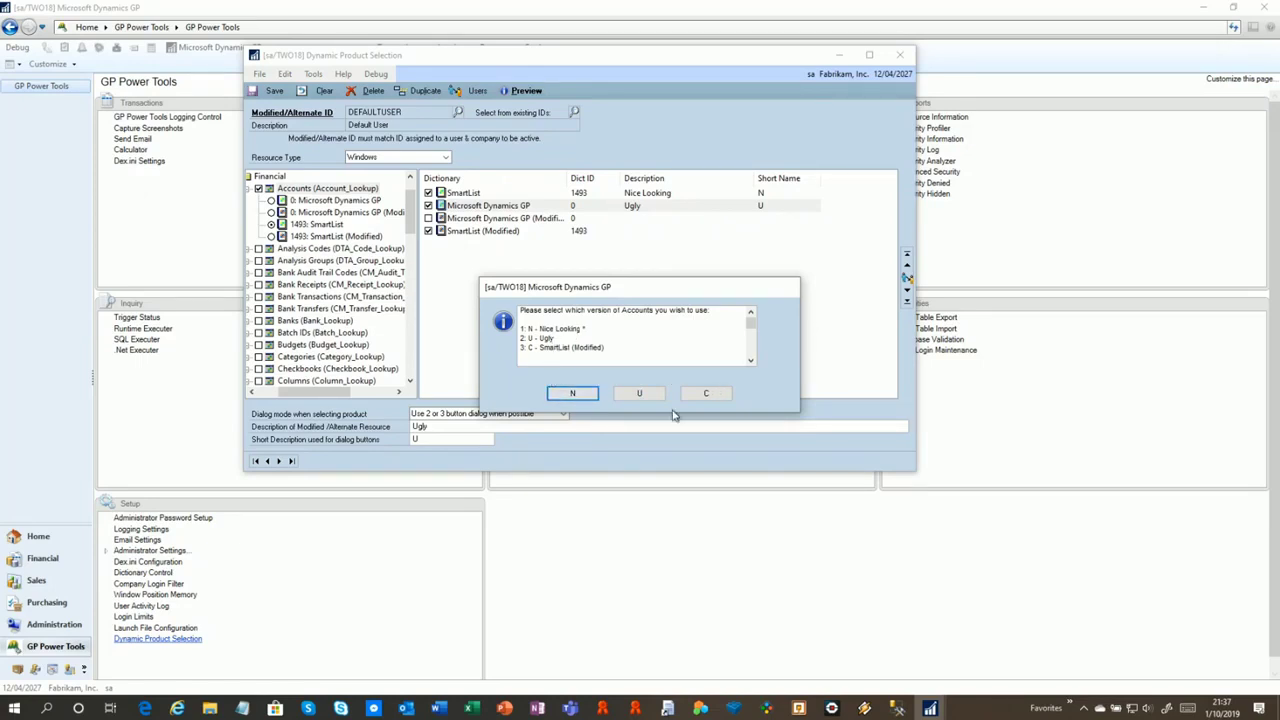
left_click(706, 394)
left_click(275, 92)
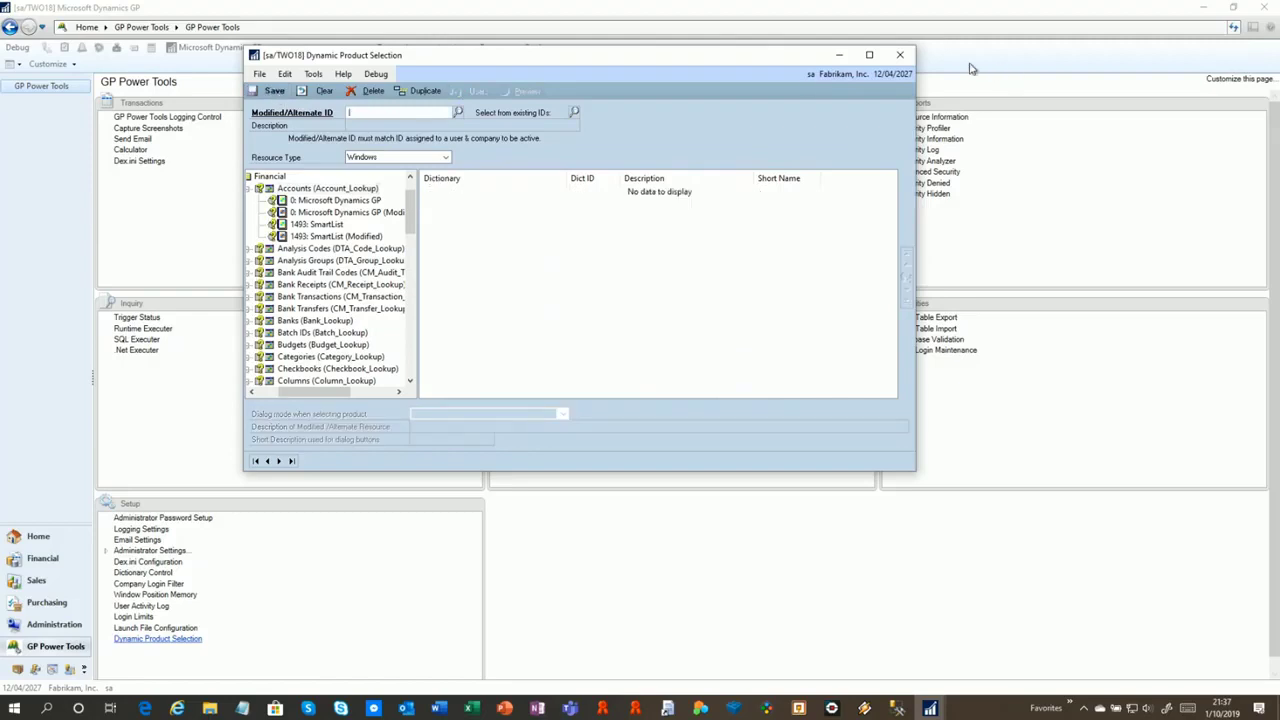
Close Dynamic Product Selection and open the Account Maintenance card
left_click(900, 54)
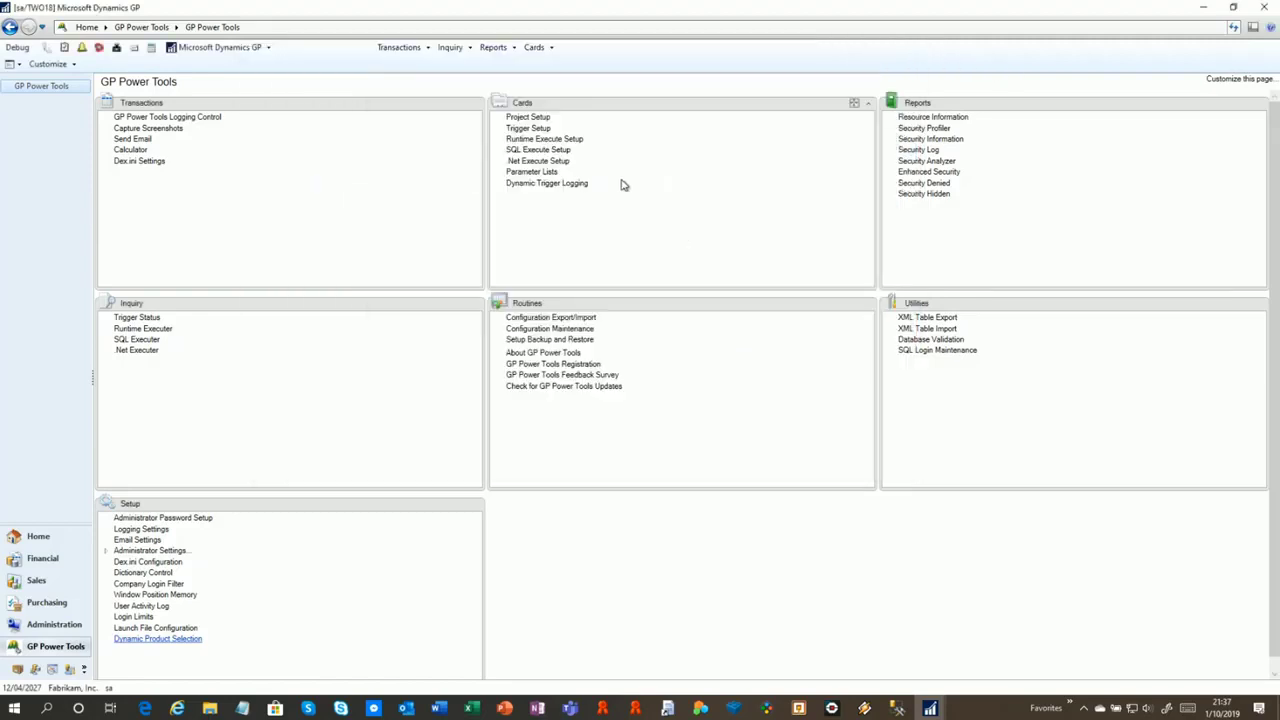
left_click(556, 54)
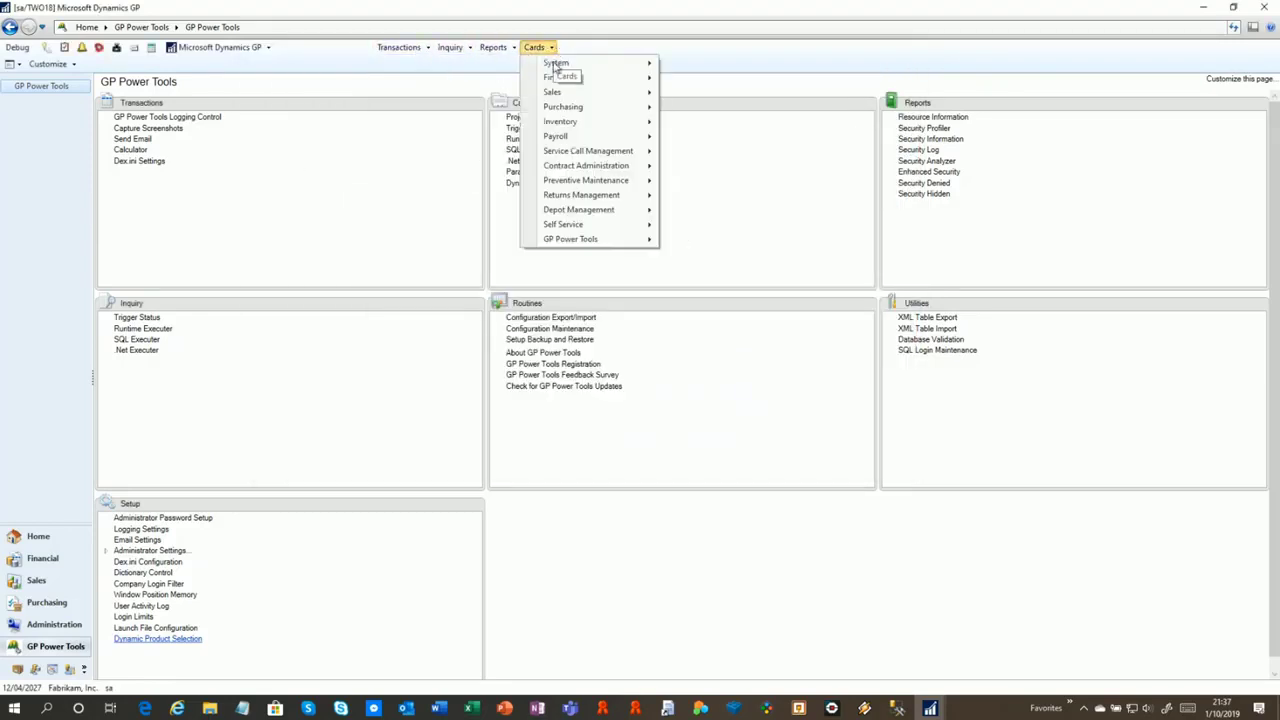
mouse_move(570, 78)
left_click(708, 82)
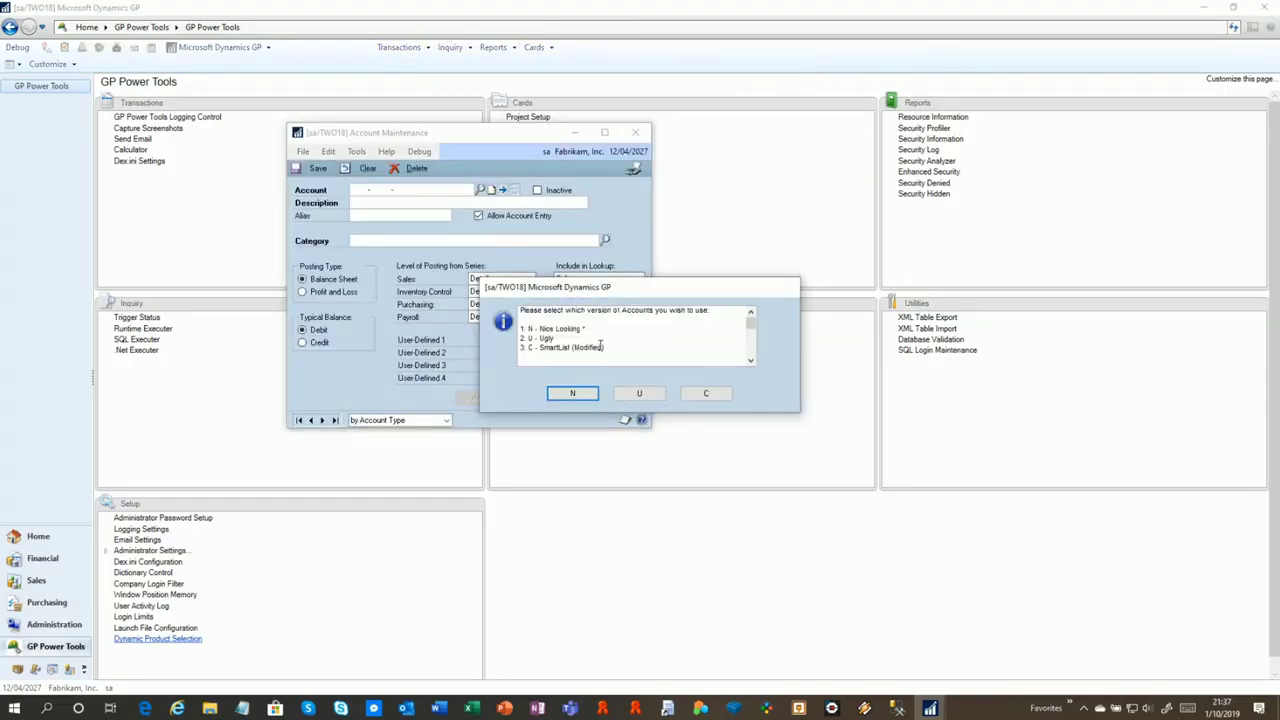
Try the Nice Looking account lookup, then the other lookup version, closing each
left_click(569, 394)
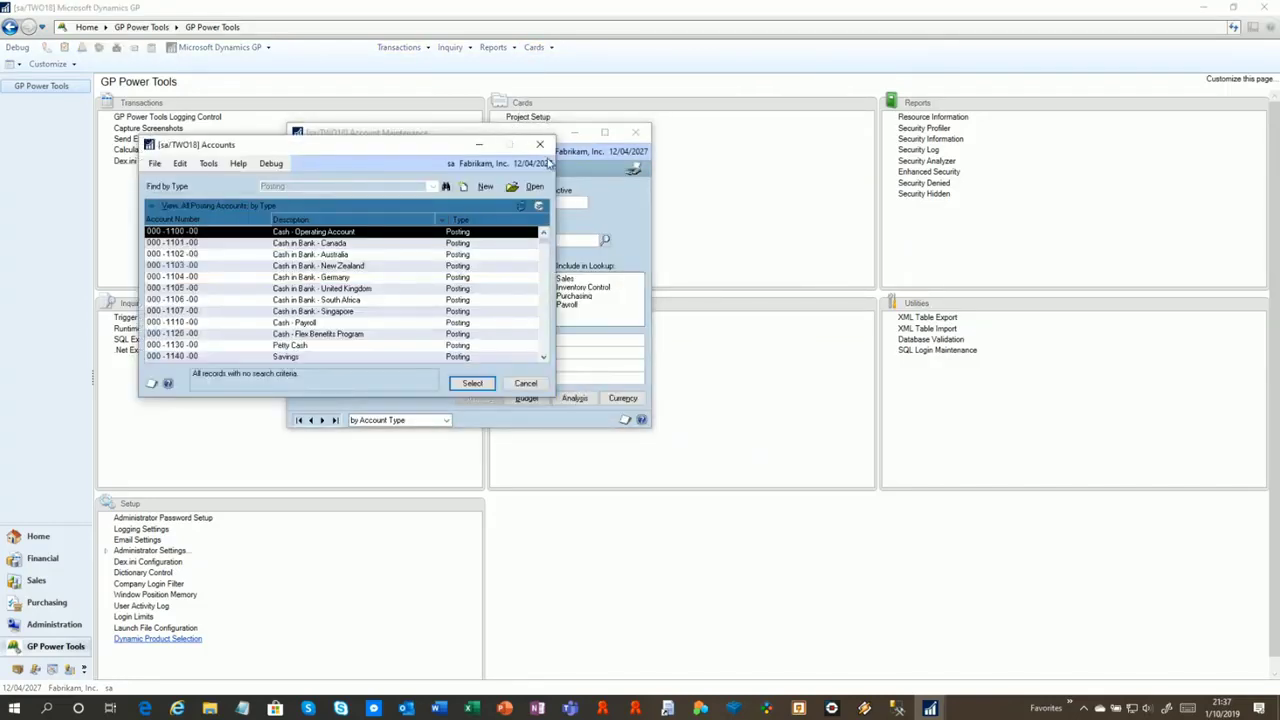
left_click(537, 142)
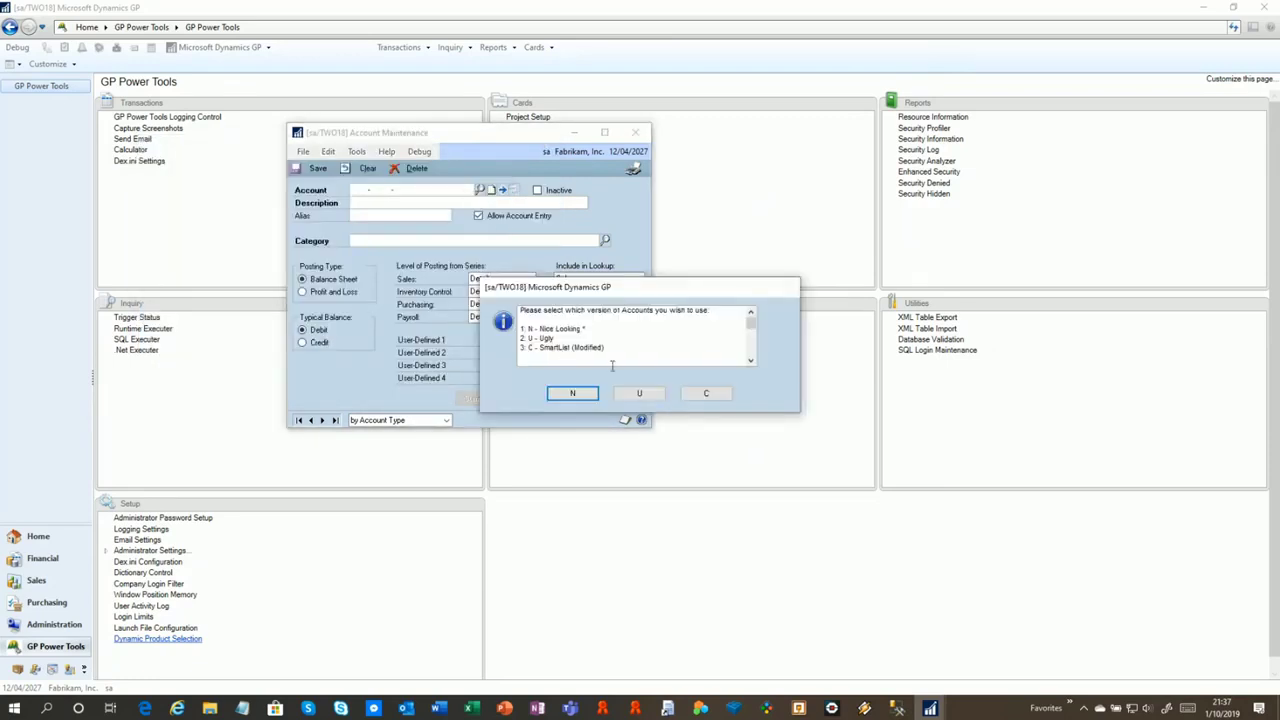
left_click(648, 394)
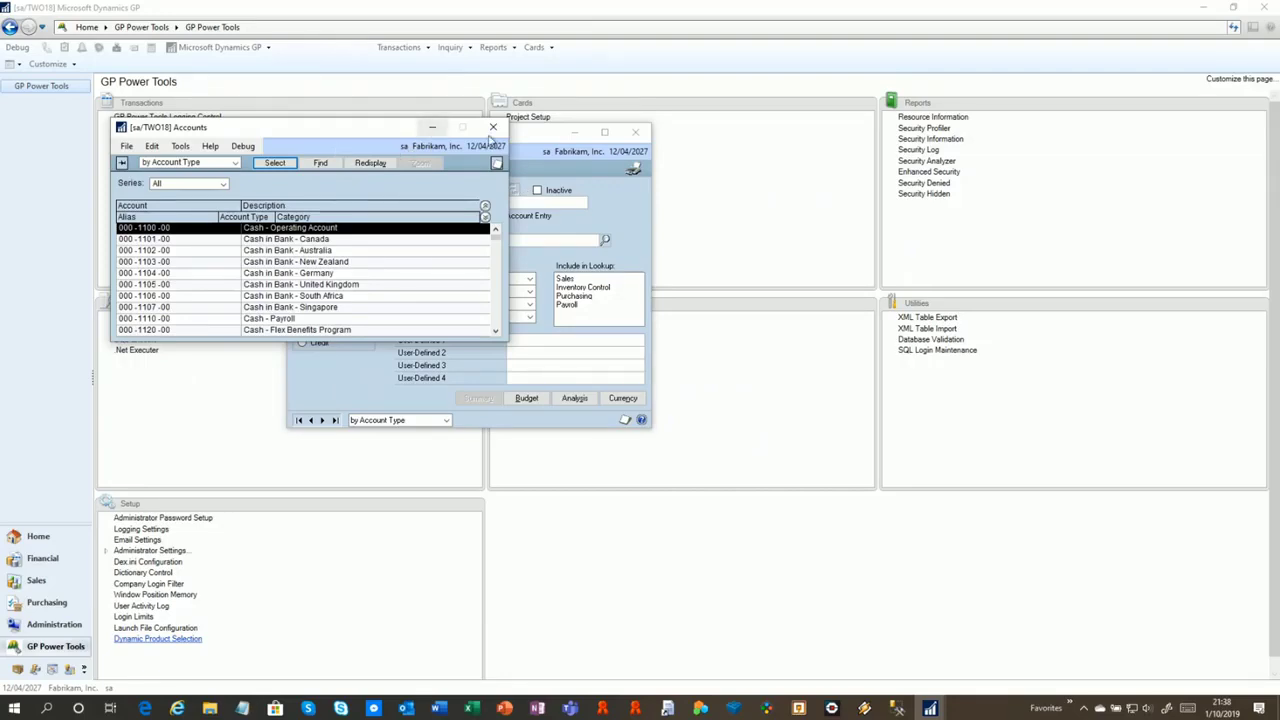
left_click(493, 127)
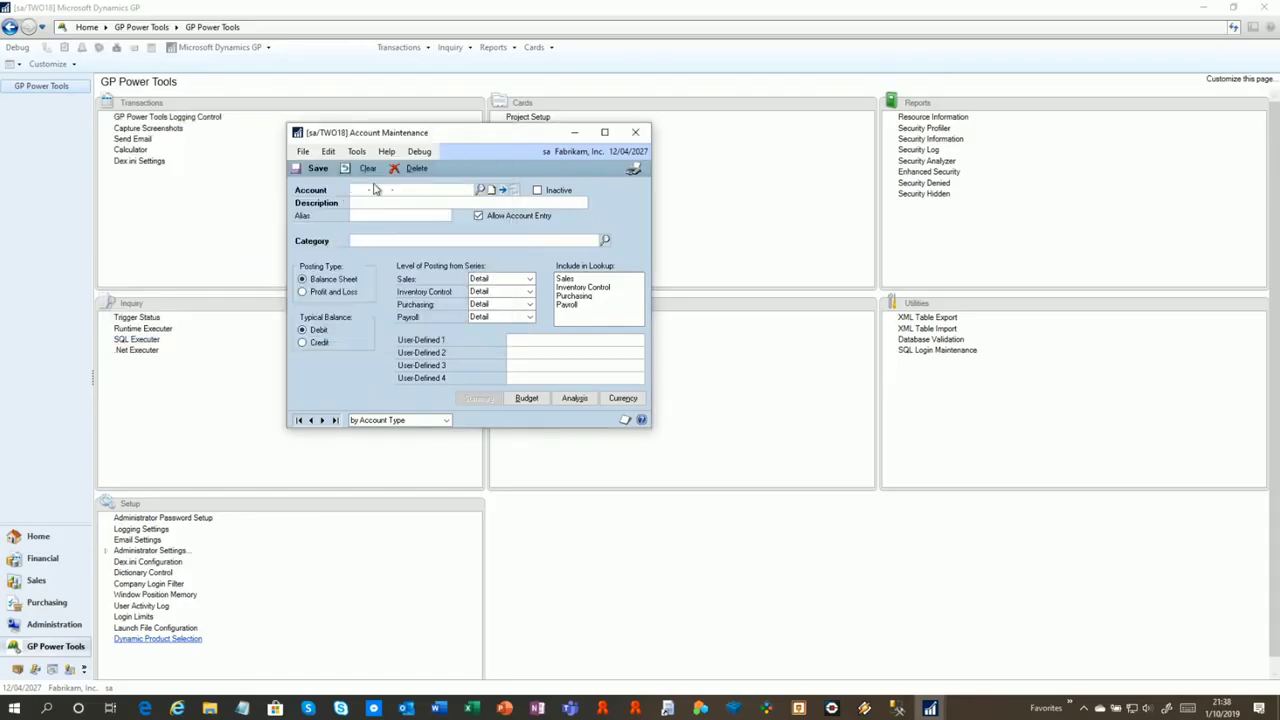
Look up an account again with Nice Looking, then Ugly, then close Account Maintenance
left_click(481, 190)
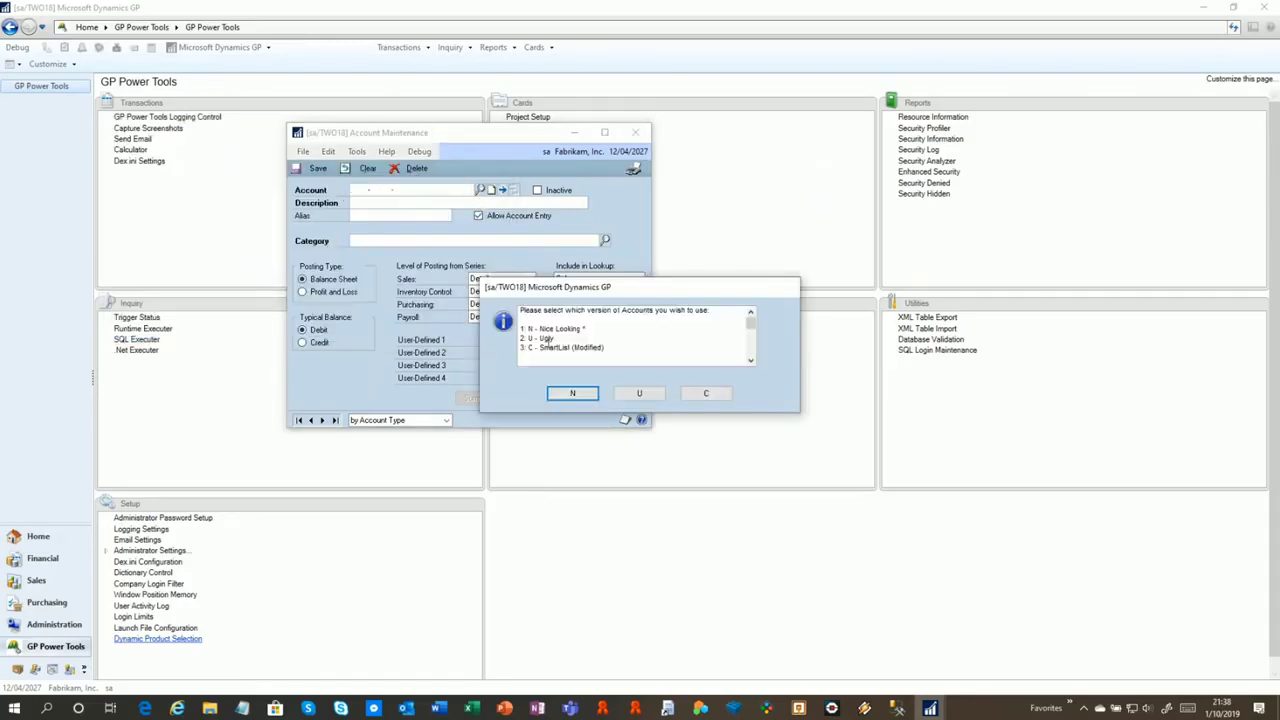
left_click(572, 393)
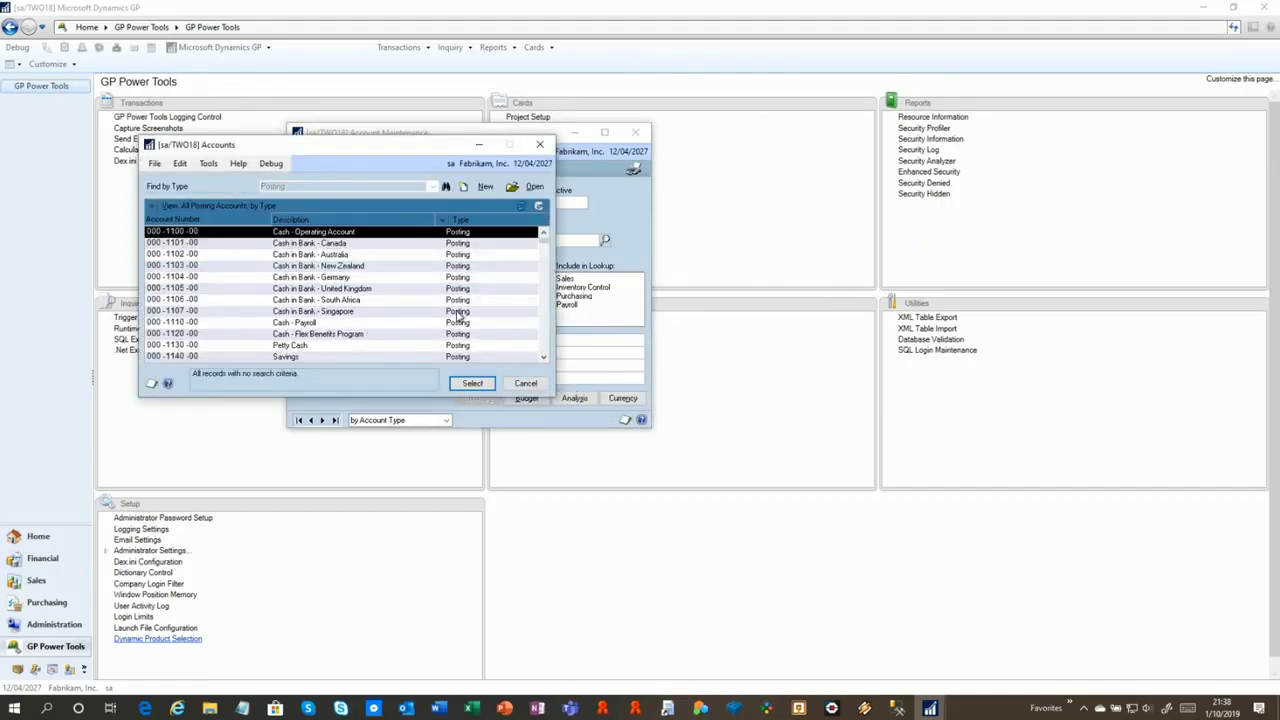
left_click(539, 144)
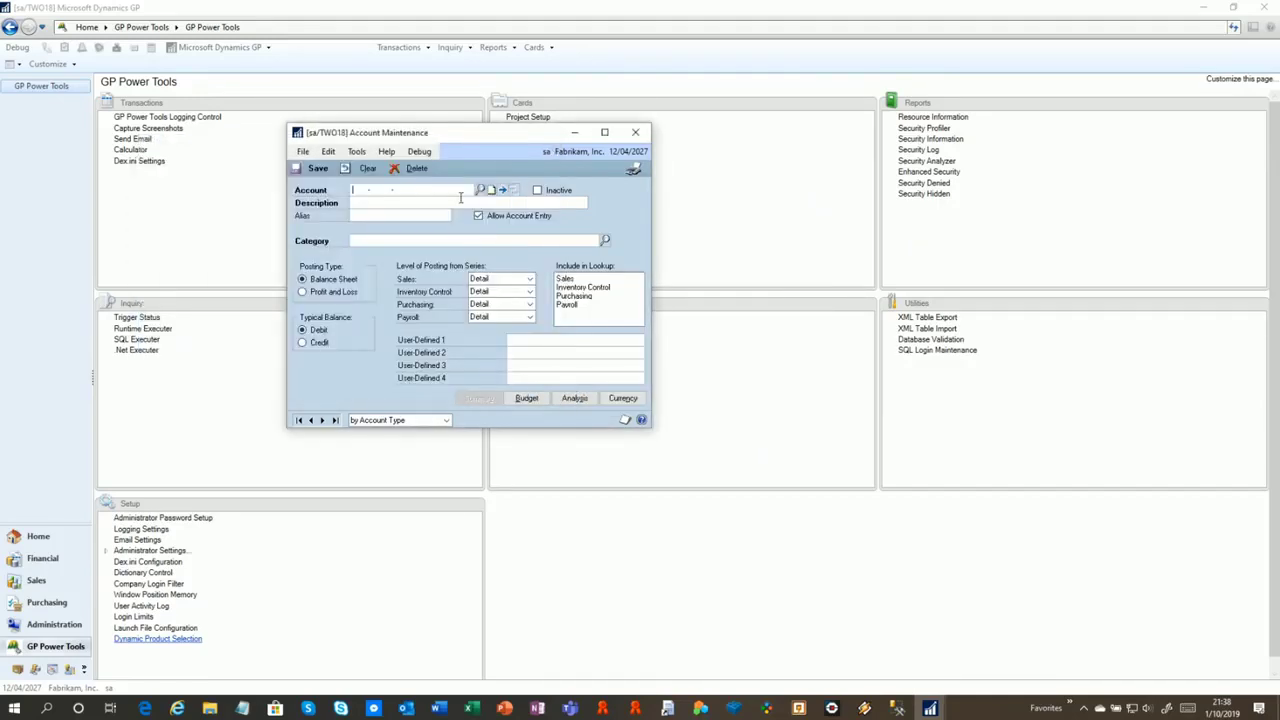
left_click(479, 191)
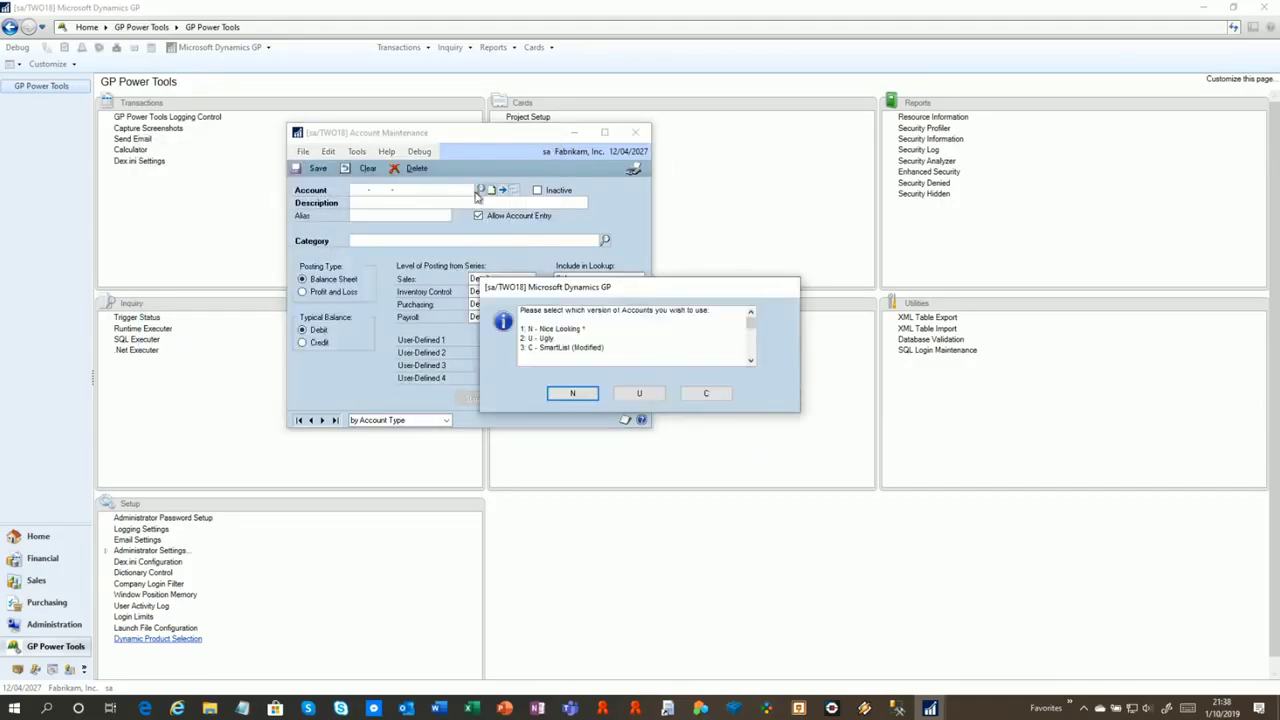
left_click(640, 394)
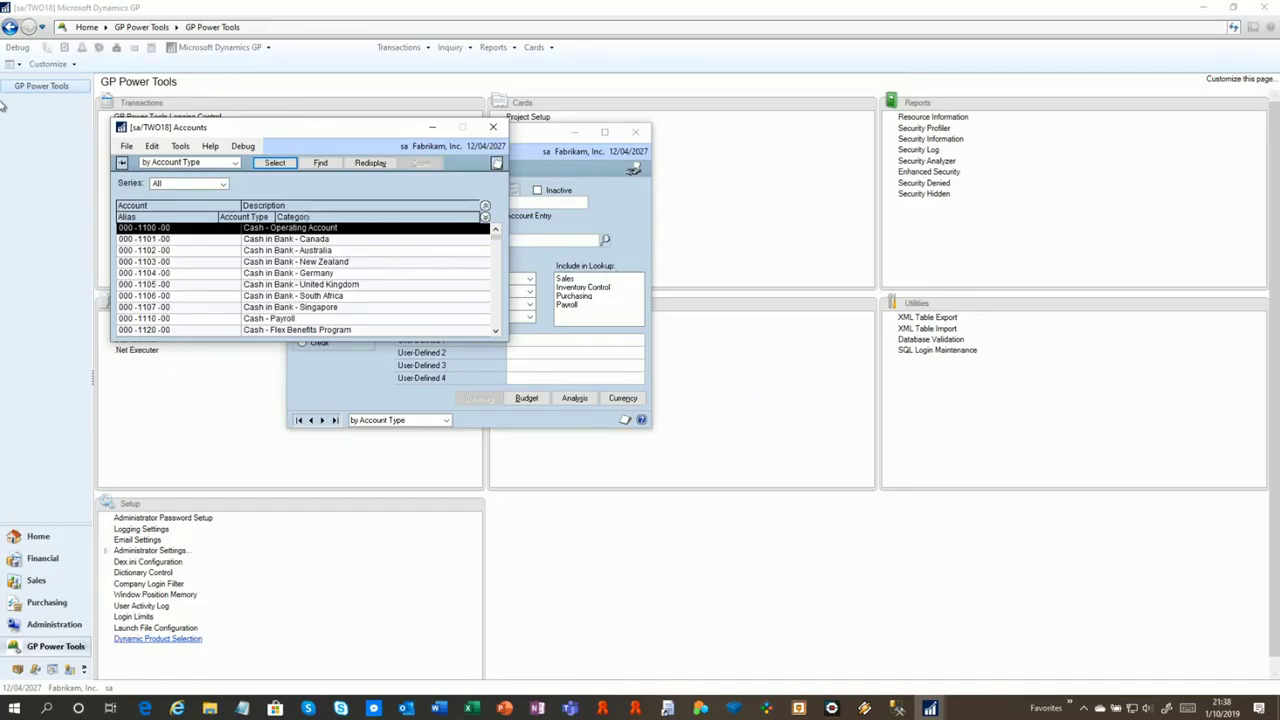
left_click(490, 128)
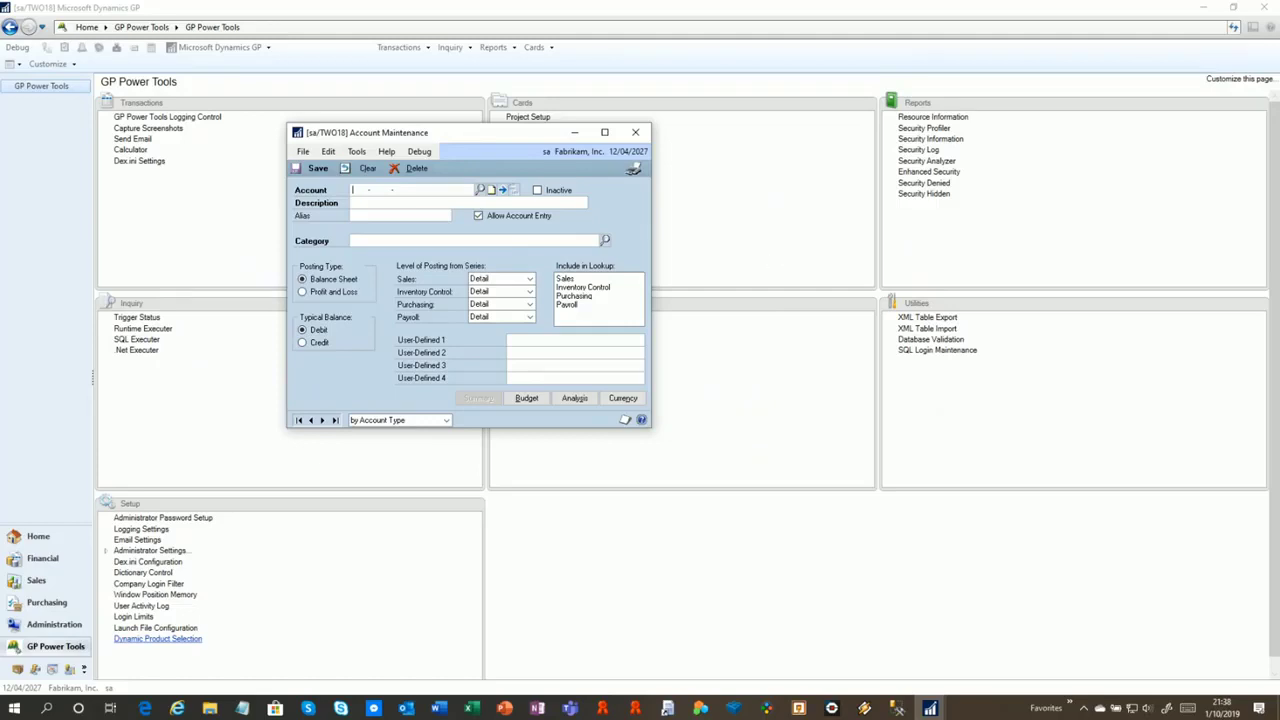
left_click(636, 134)
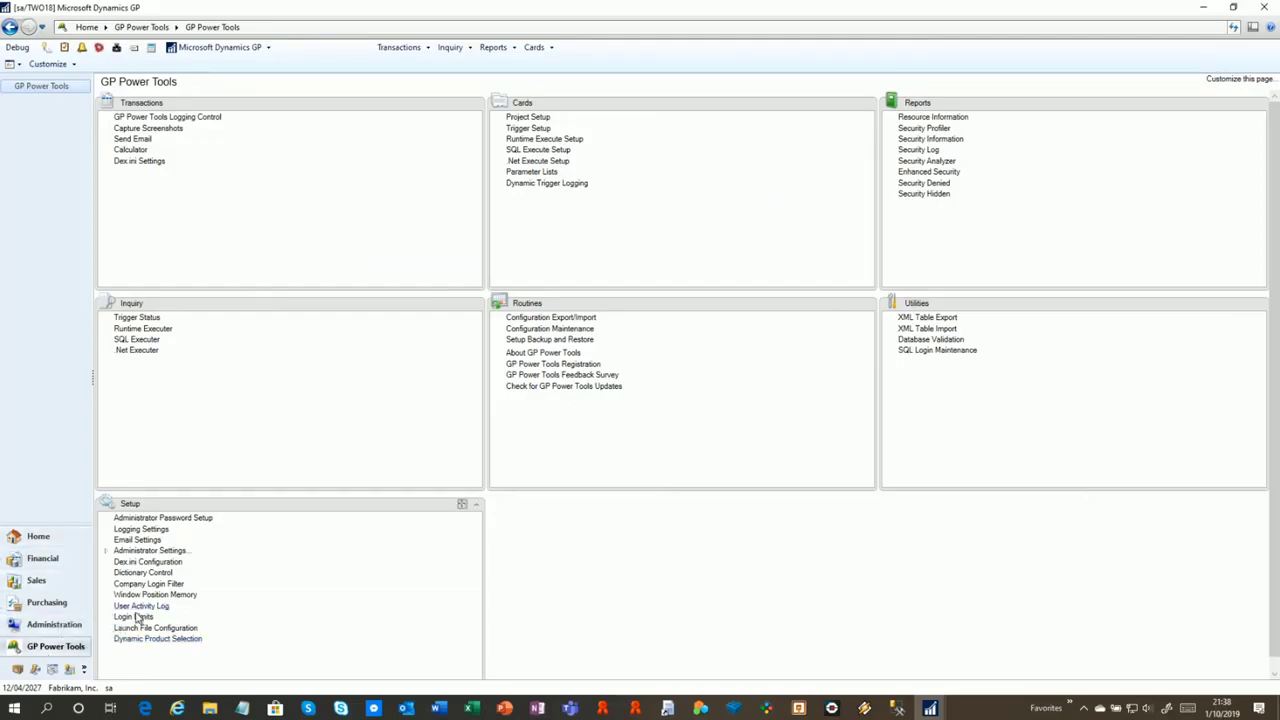
Review Administrator Settings Option Settings, then bring up the User Activity Log
left_click(118, 553)
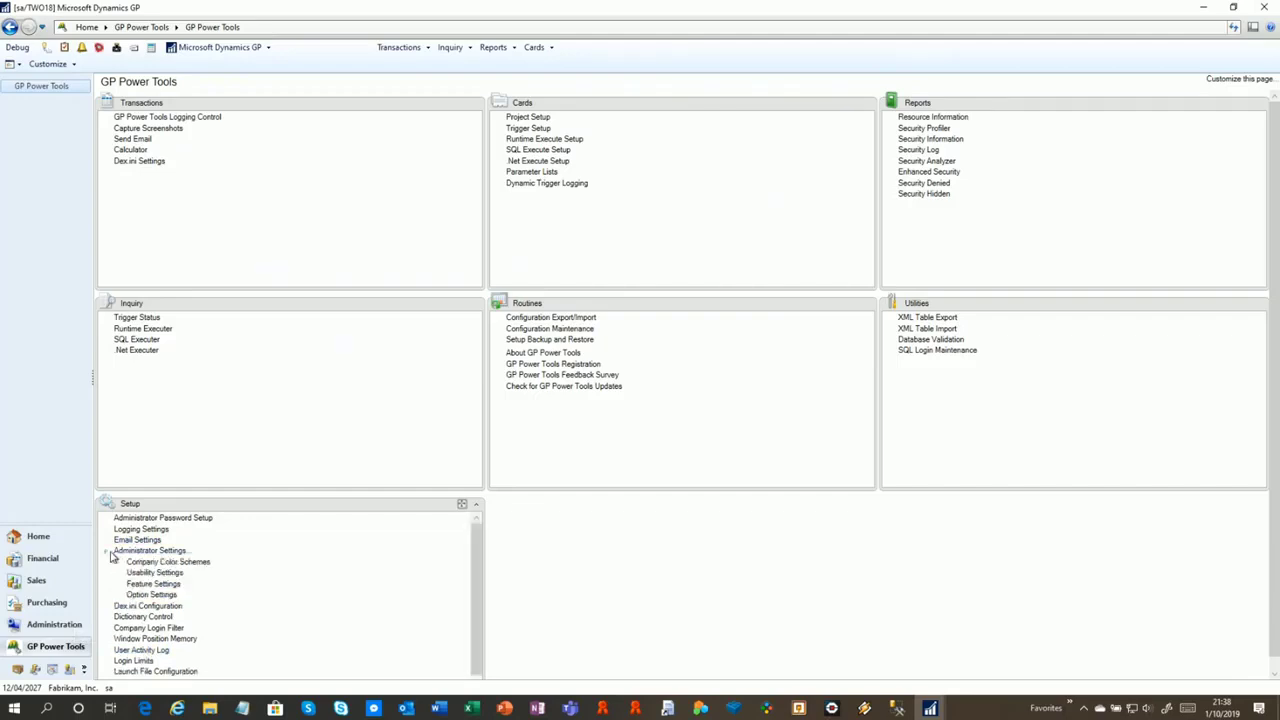
left_click(152, 595)
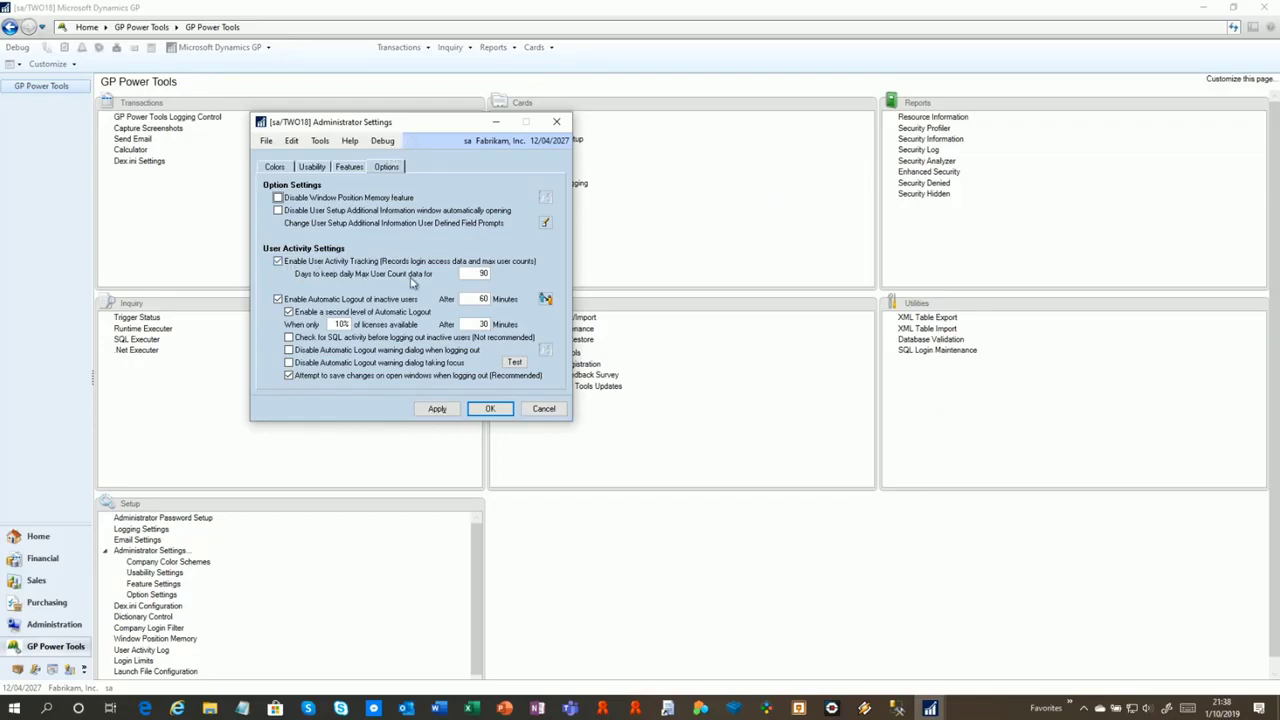
left_click_drag(416, 129, 390, 97)
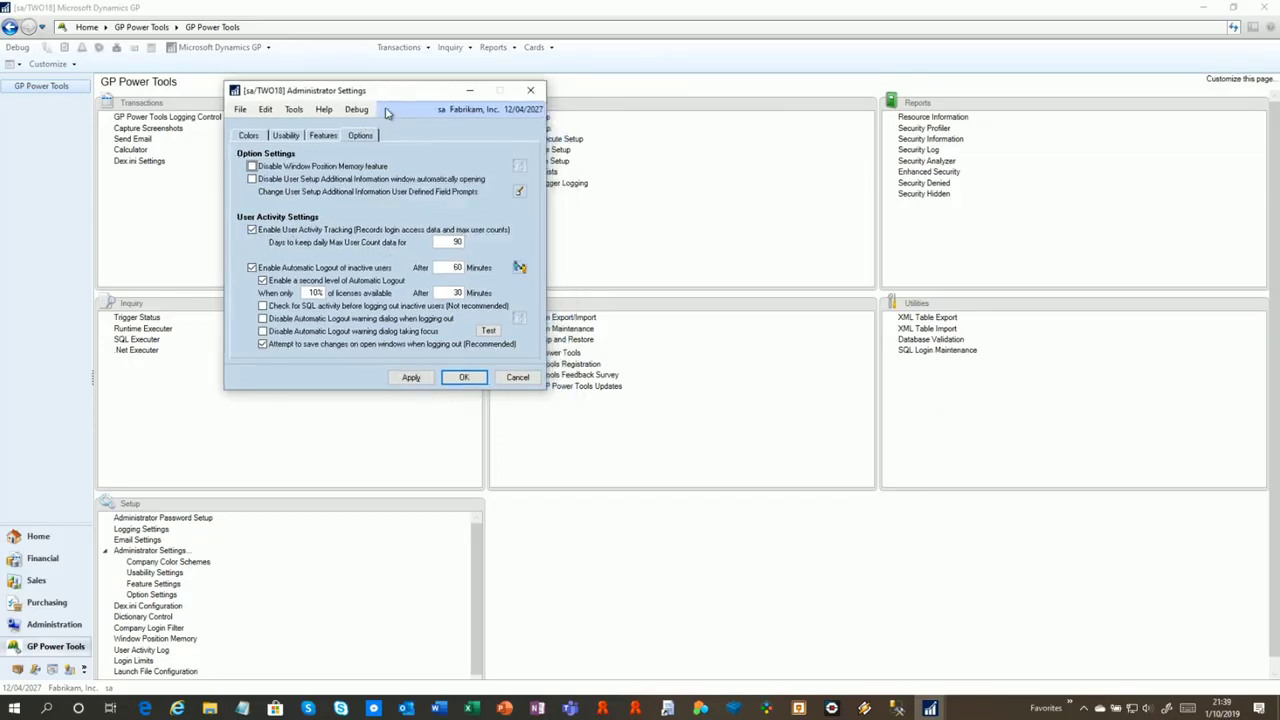
left_click(150, 650)
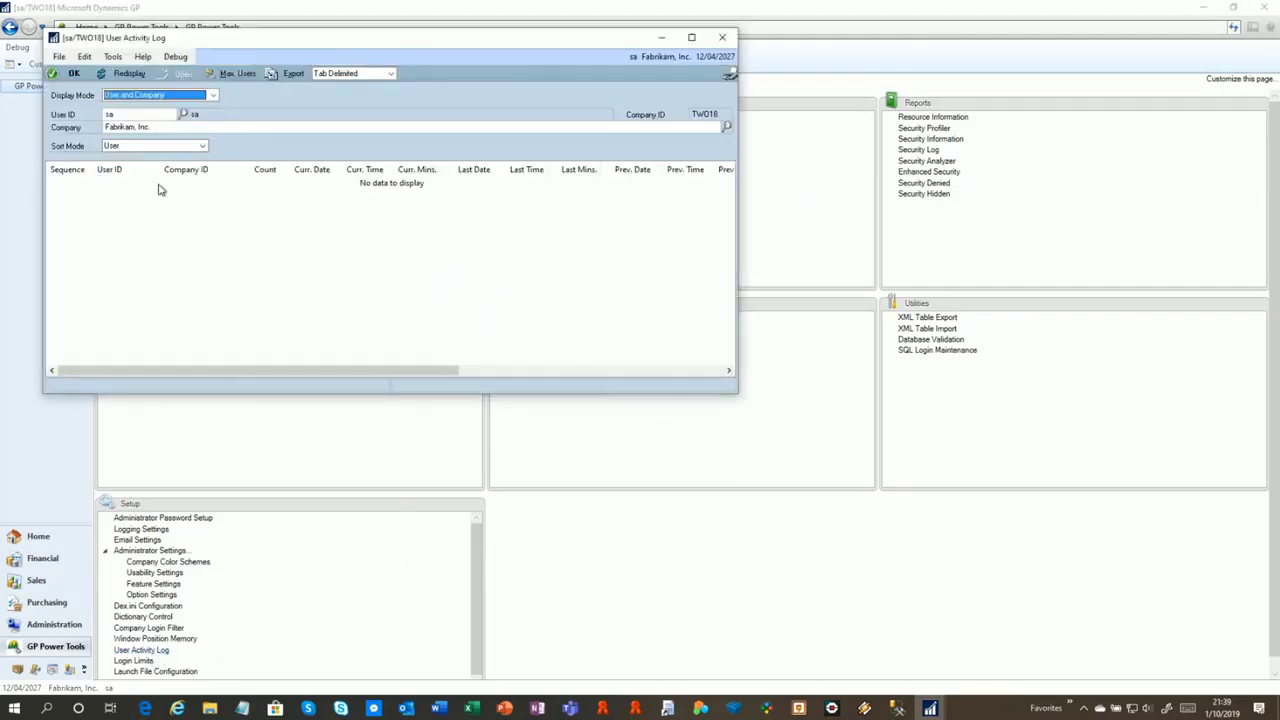
Set the User Activity Log Display Mode to All Users for all Companies
left_click_drag(258, 39, 503, 63)
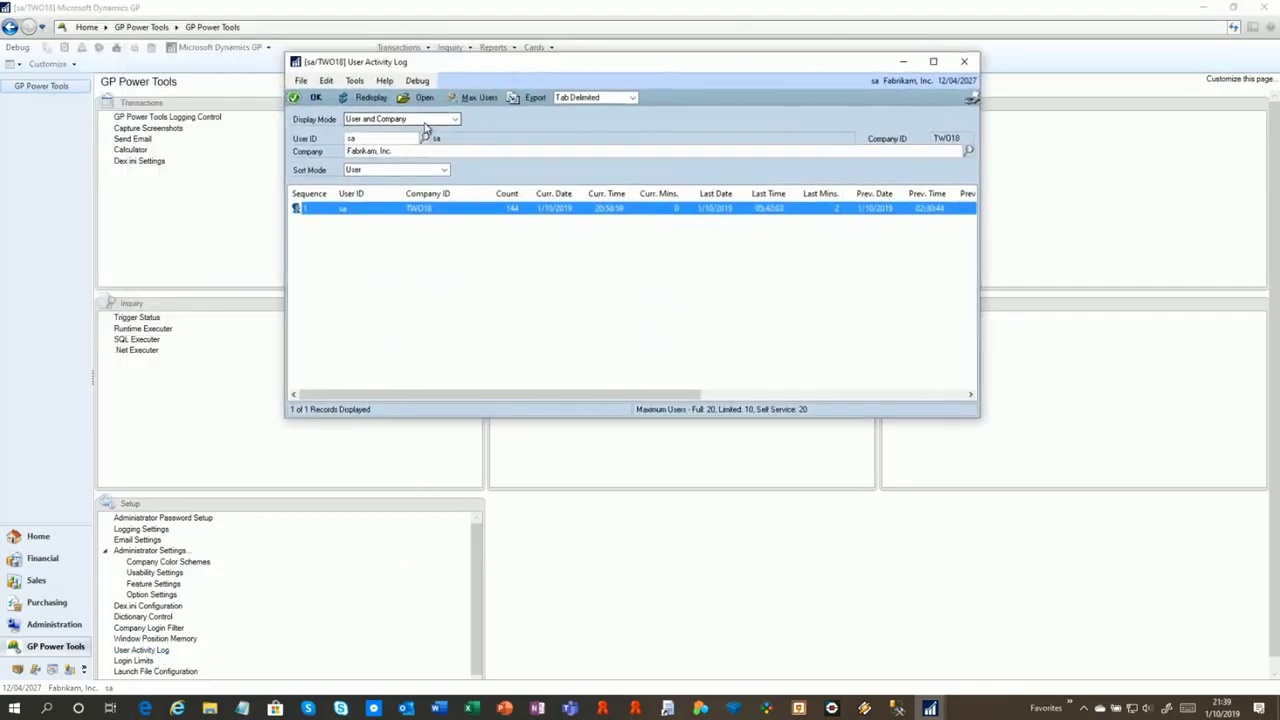
left_click(425, 122)
left_click(428, 163)
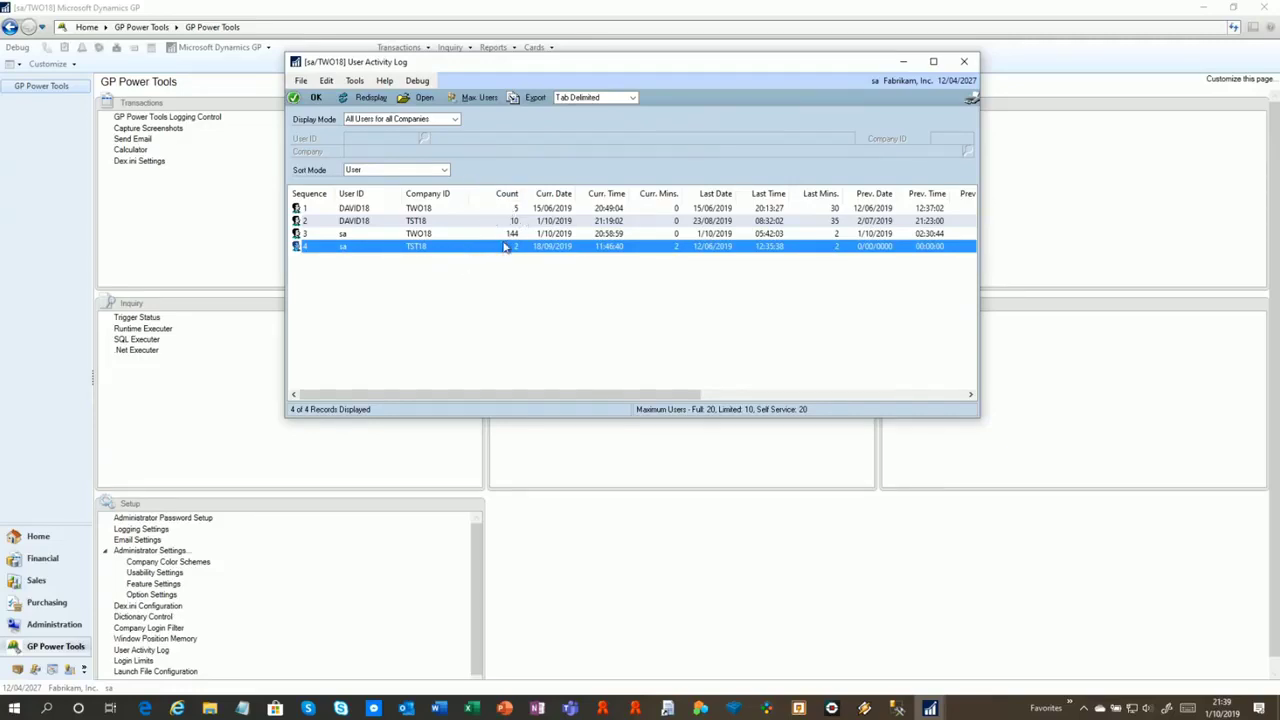
Review the sa TWO18 and DAVID18 TST18 activity rows, then open Max. Users
left_click(555, 235)
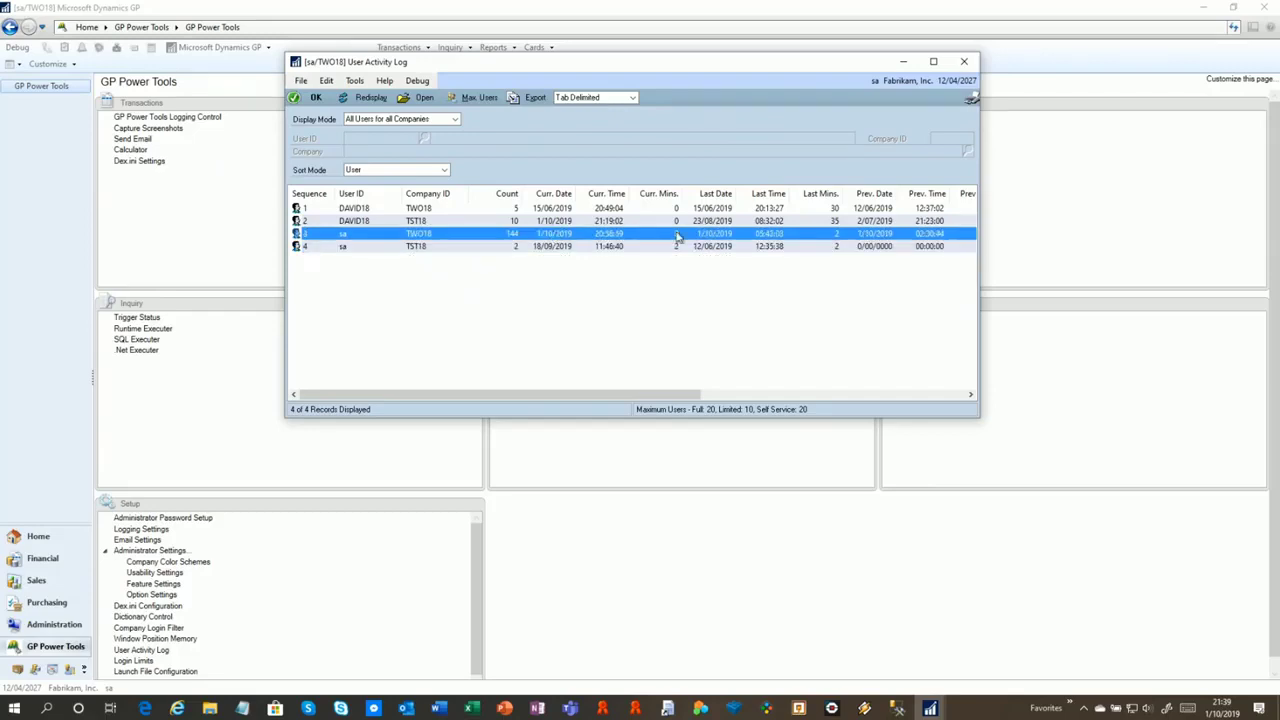
left_click_drag(687, 389, 975, 403)
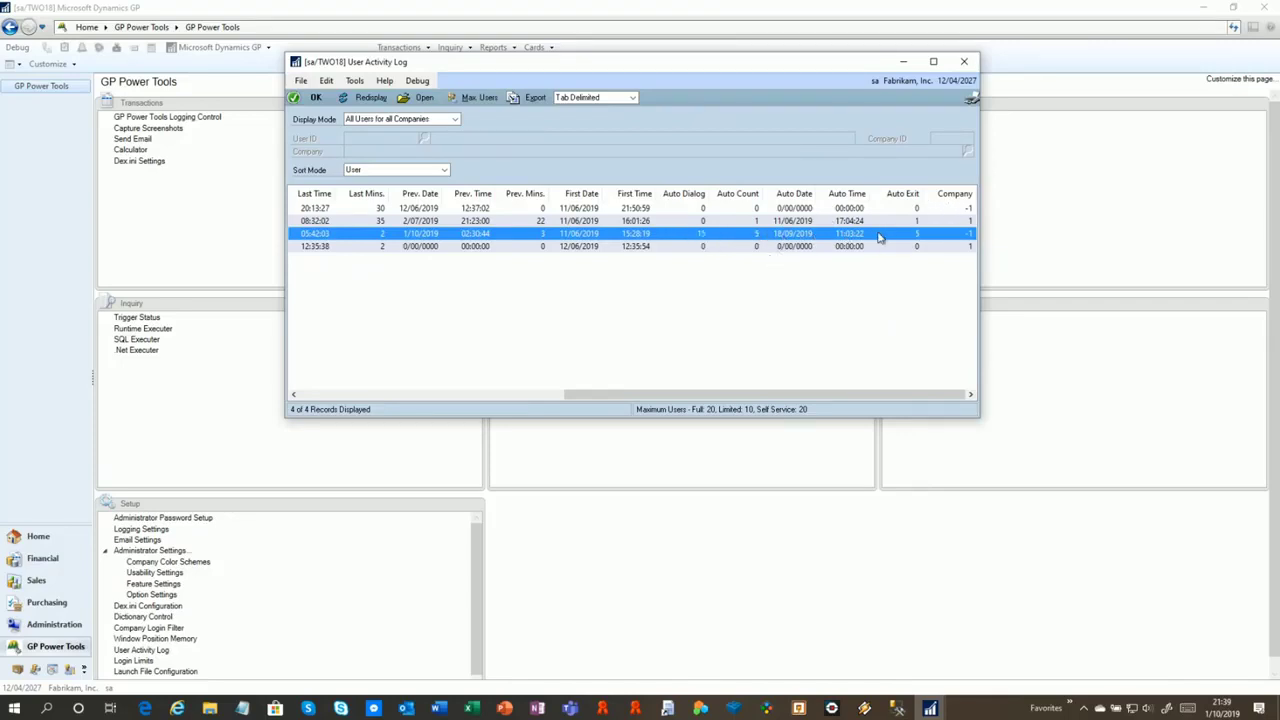
left_click_drag(760, 393, 418, 410)
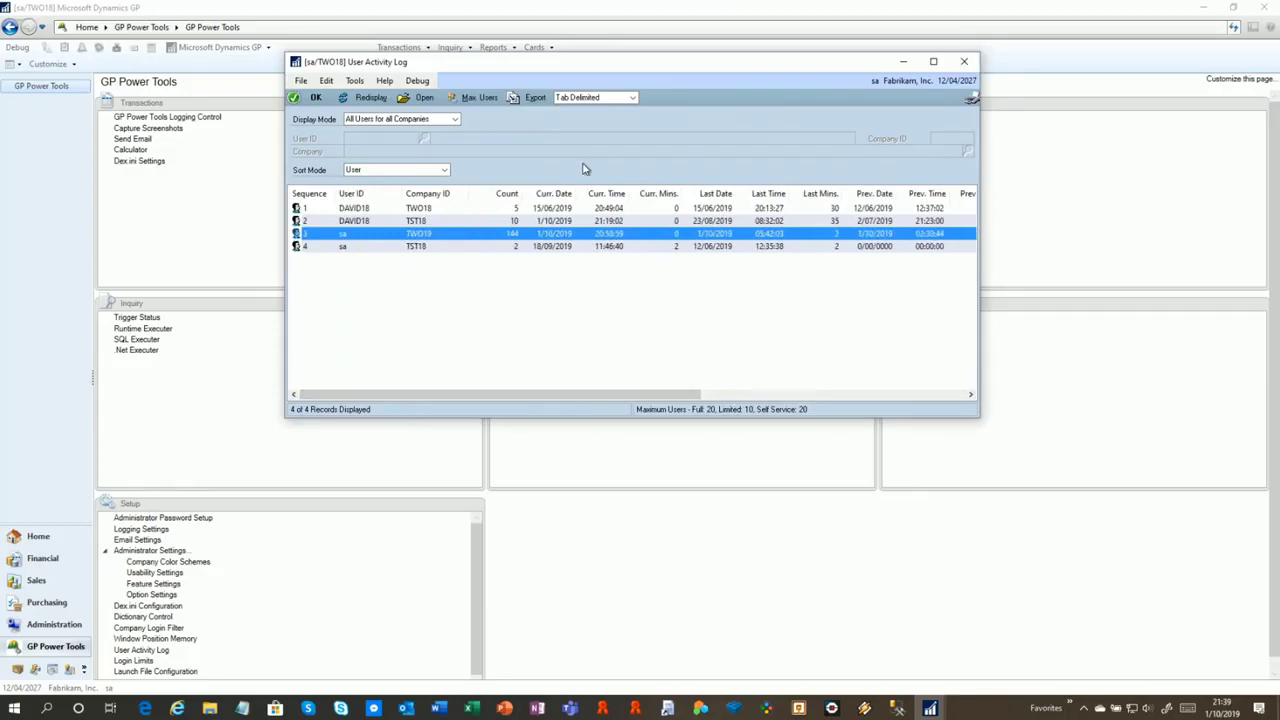
left_click(360, 220)
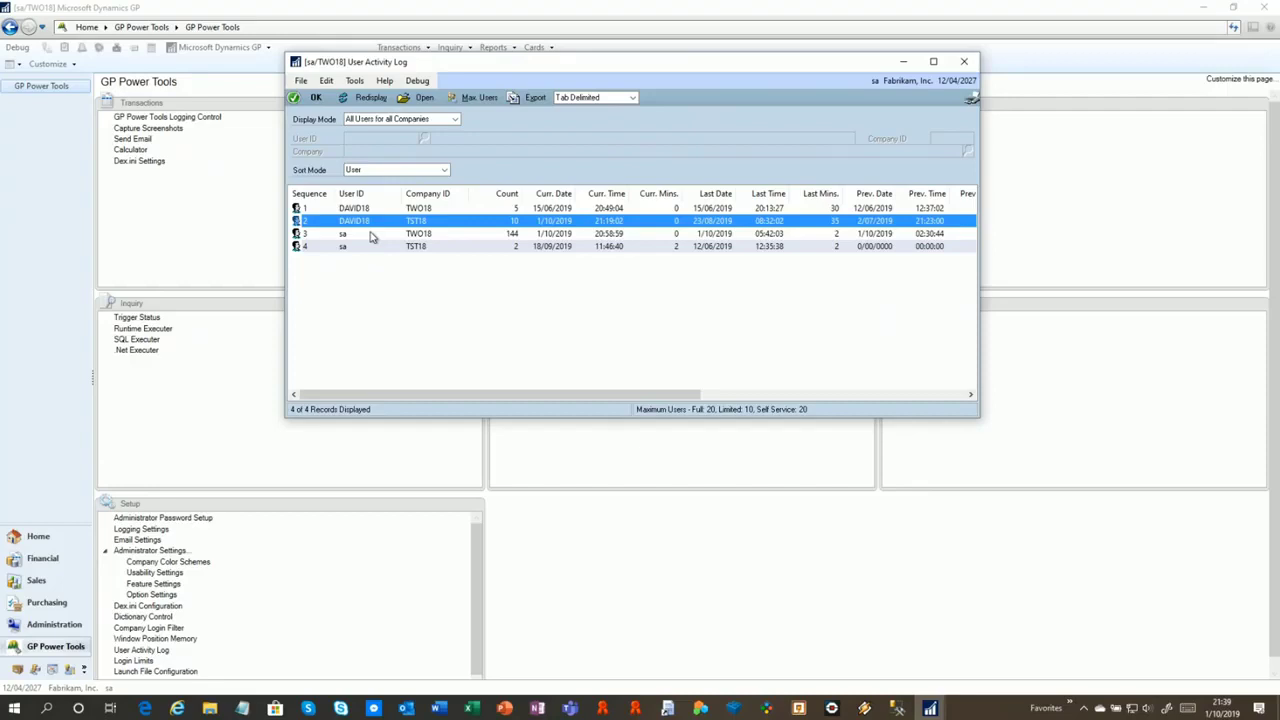
left_click(480, 98)
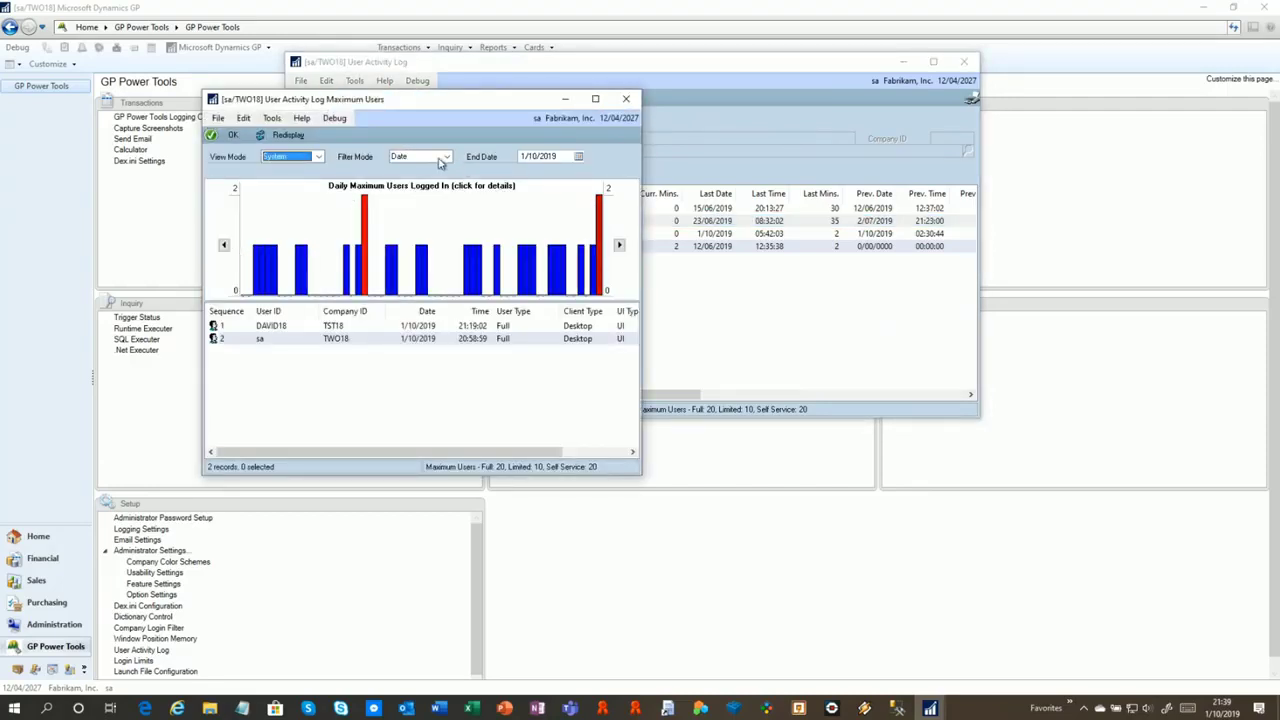
Set the chart's Filter Mode to Maximum, keeping the view mode unchanged
left_click(317, 157)
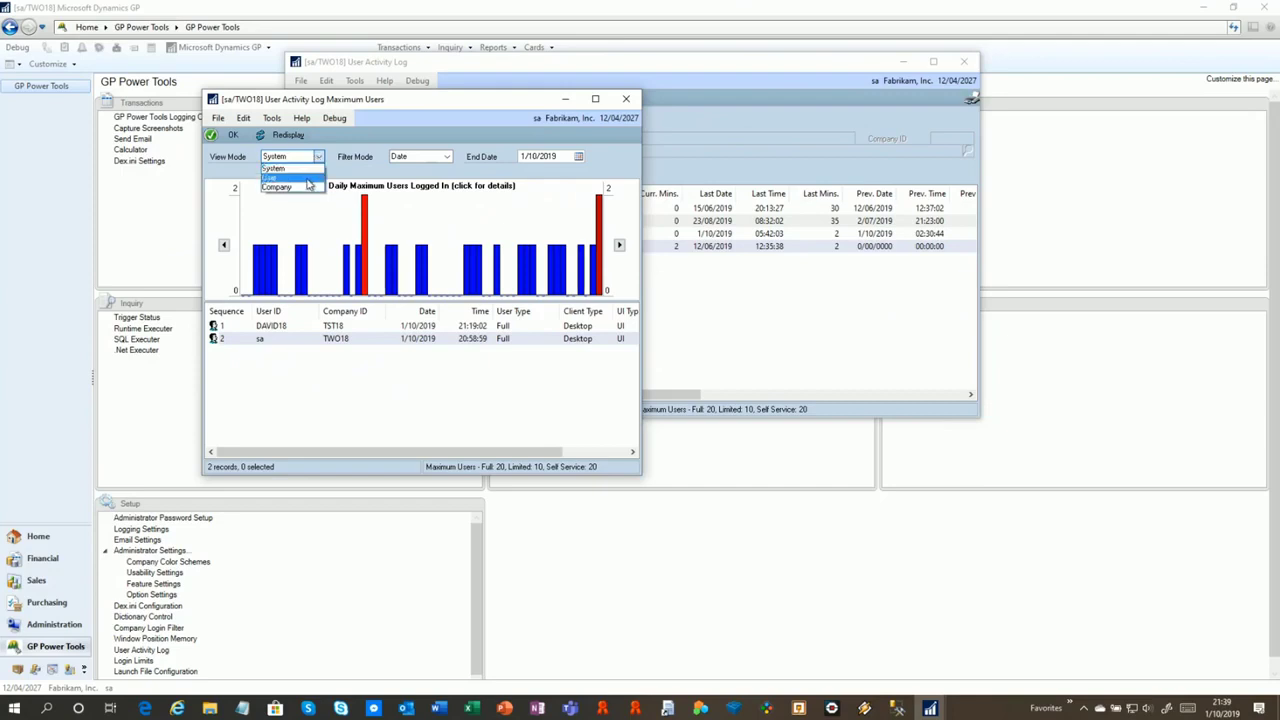
left_click(412, 161)
left_click(414, 161)
left_click(422, 178)
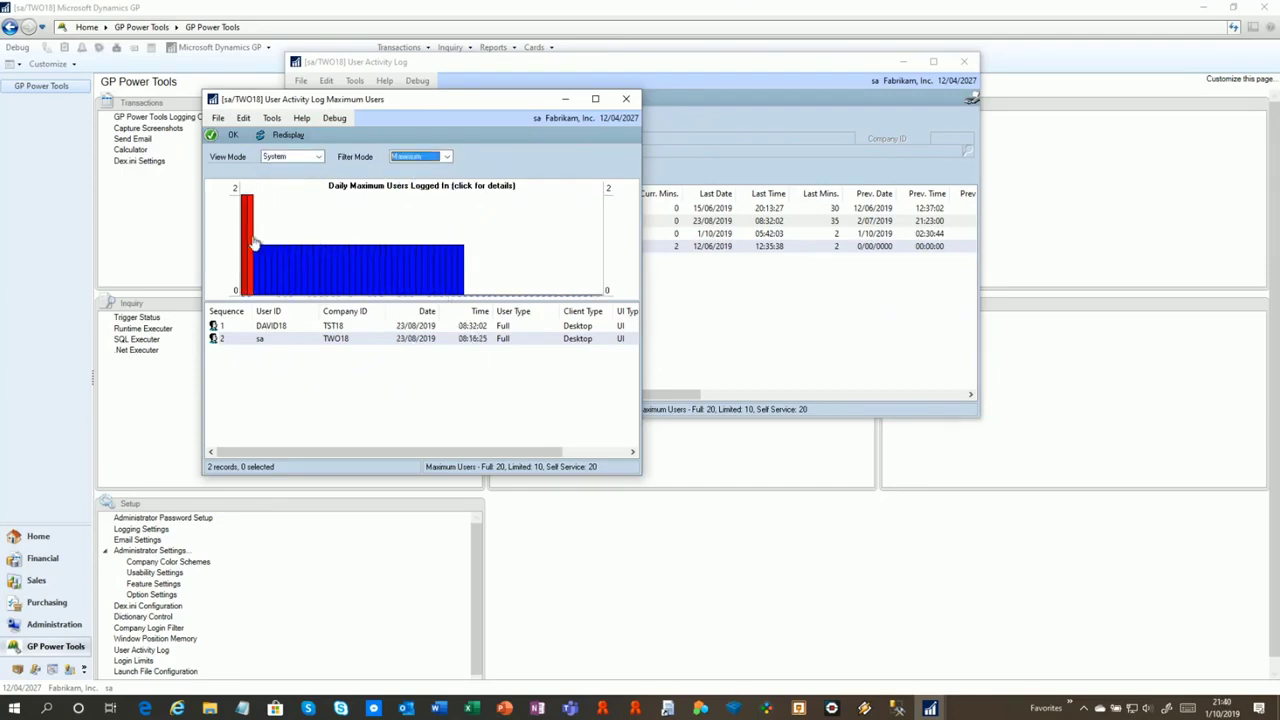
Check login details for a blue bar and the red 23/08/2019 peak day
mouse_move(245, 242)
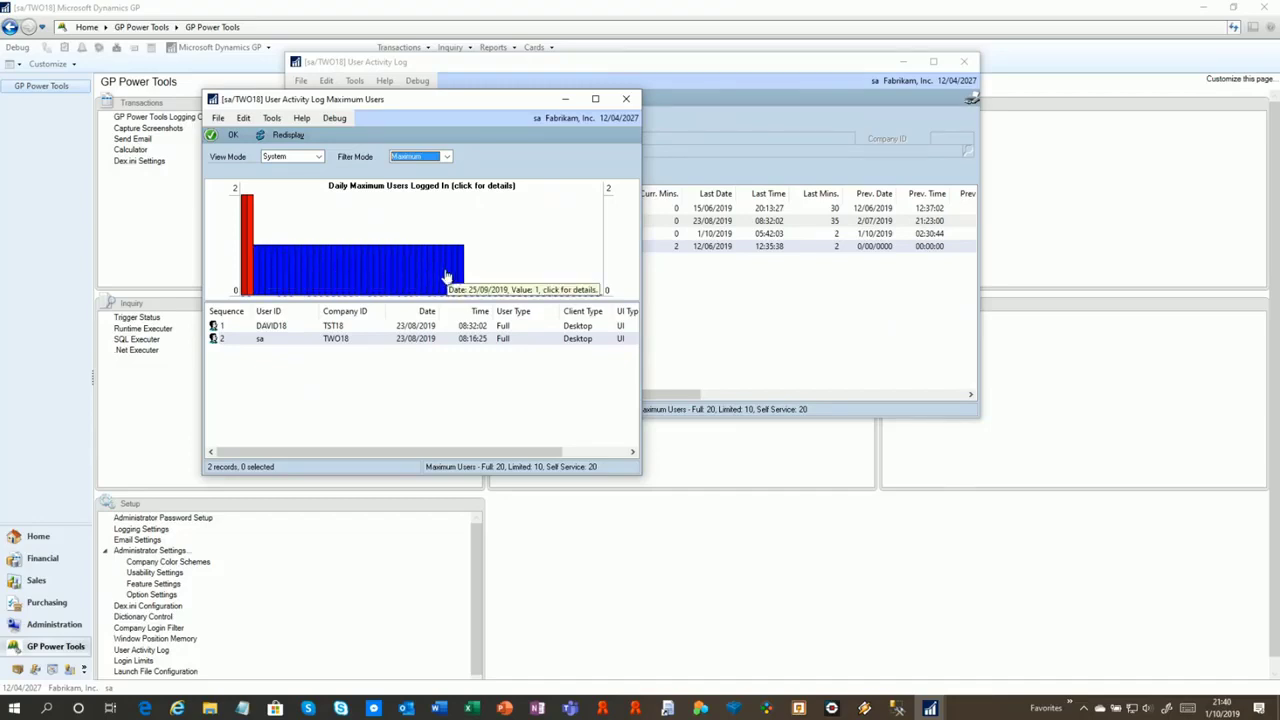
mouse_move(285, 263)
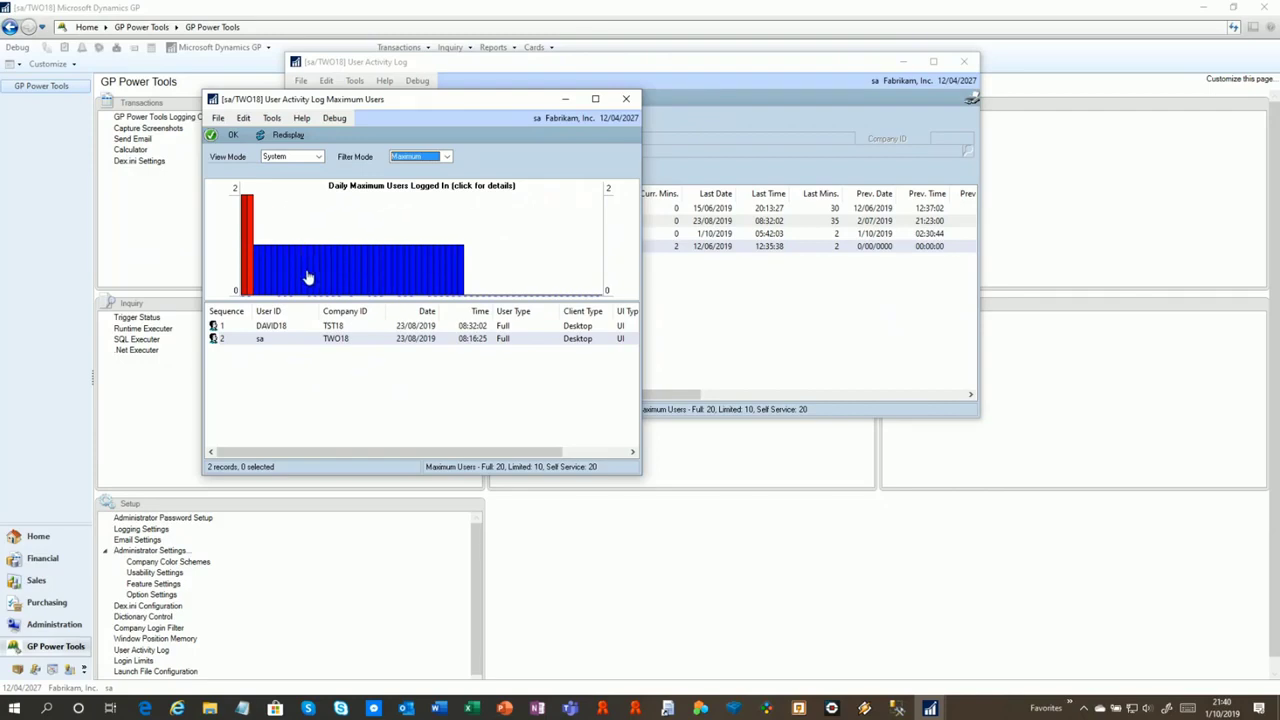
left_click(308, 278)
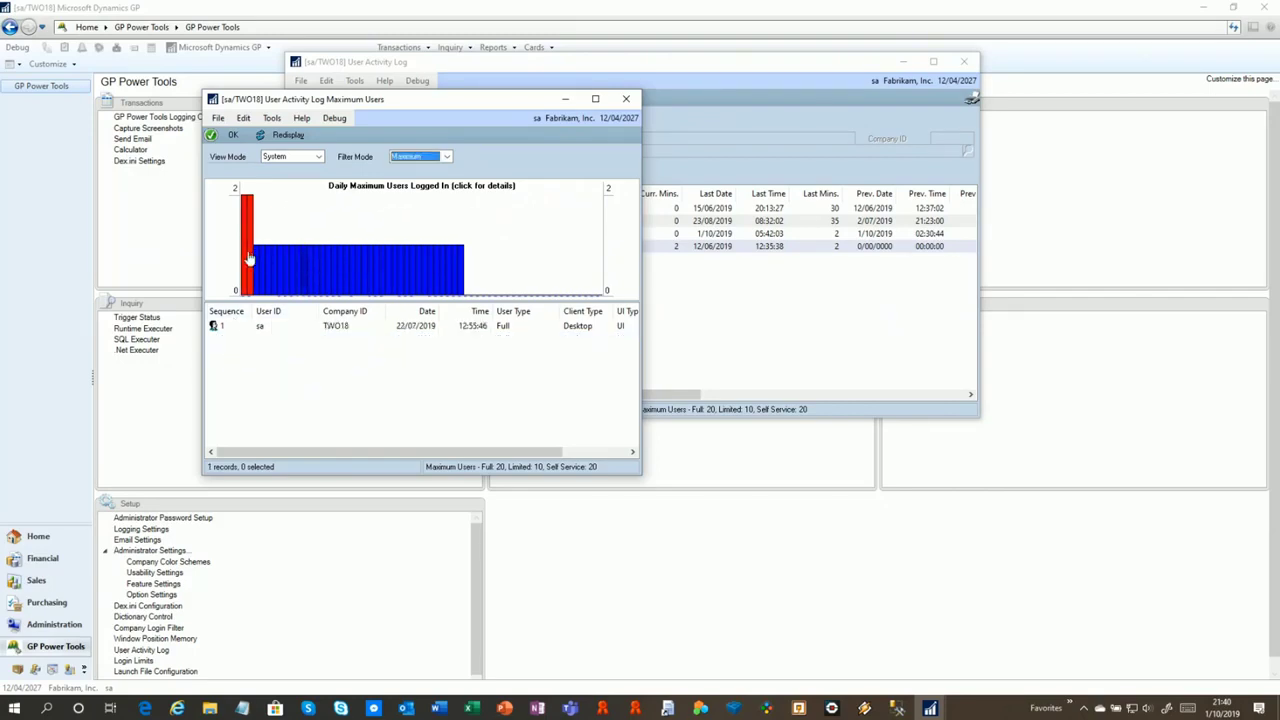
left_click(251, 259)
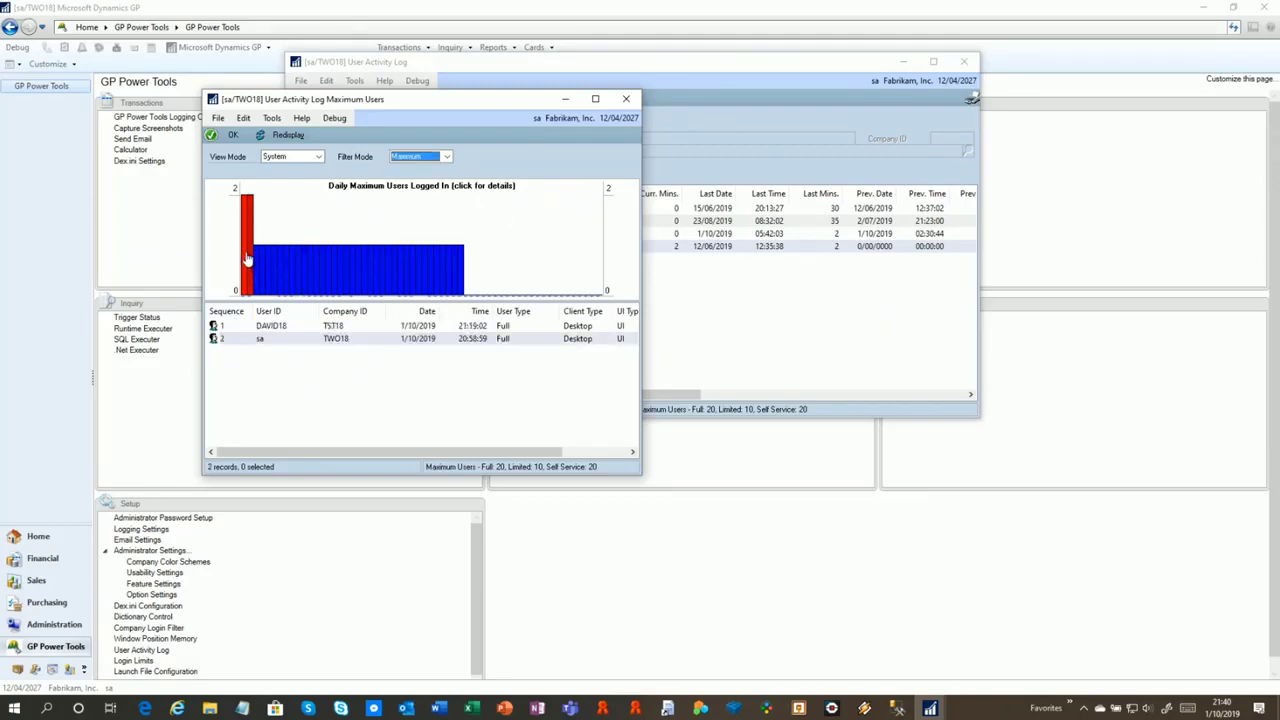
left_click(248, 257)
Return Filter Mode to Date with System view, then close the chart and User Activity Log
left_click(318, 156)
left_click(412, 161)
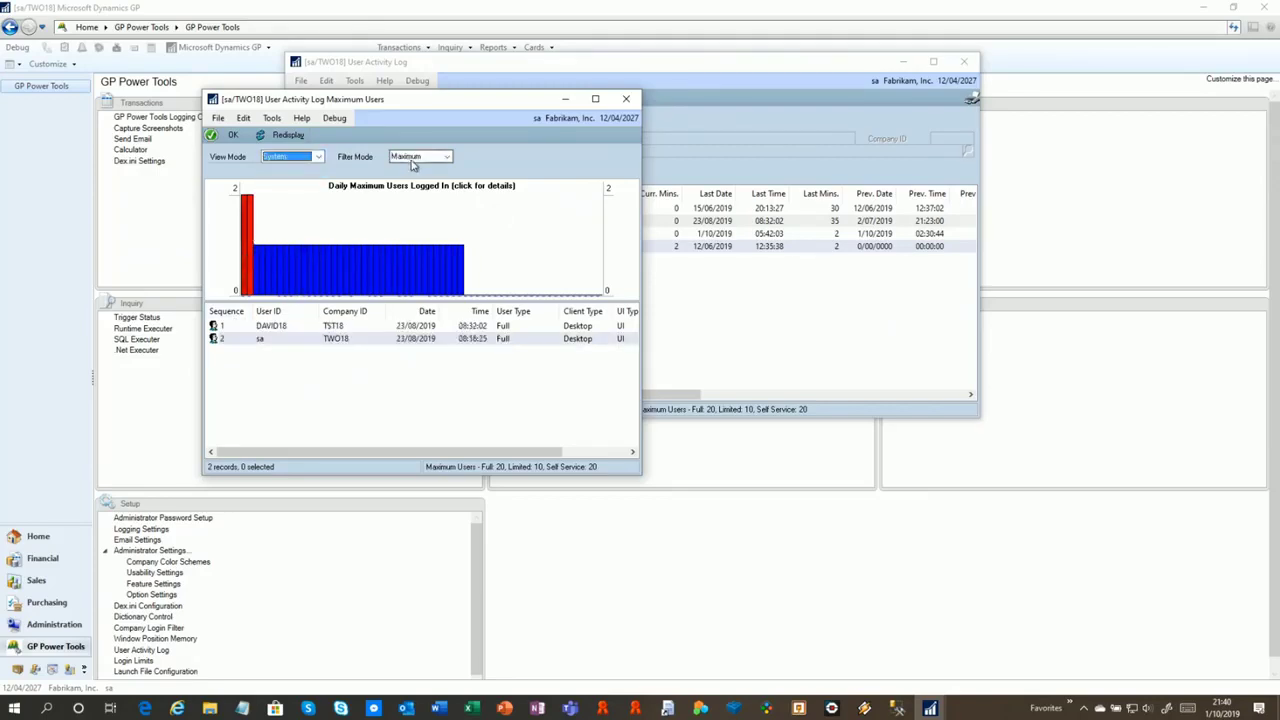
left_click(412, 161)
left_click(405, 180)
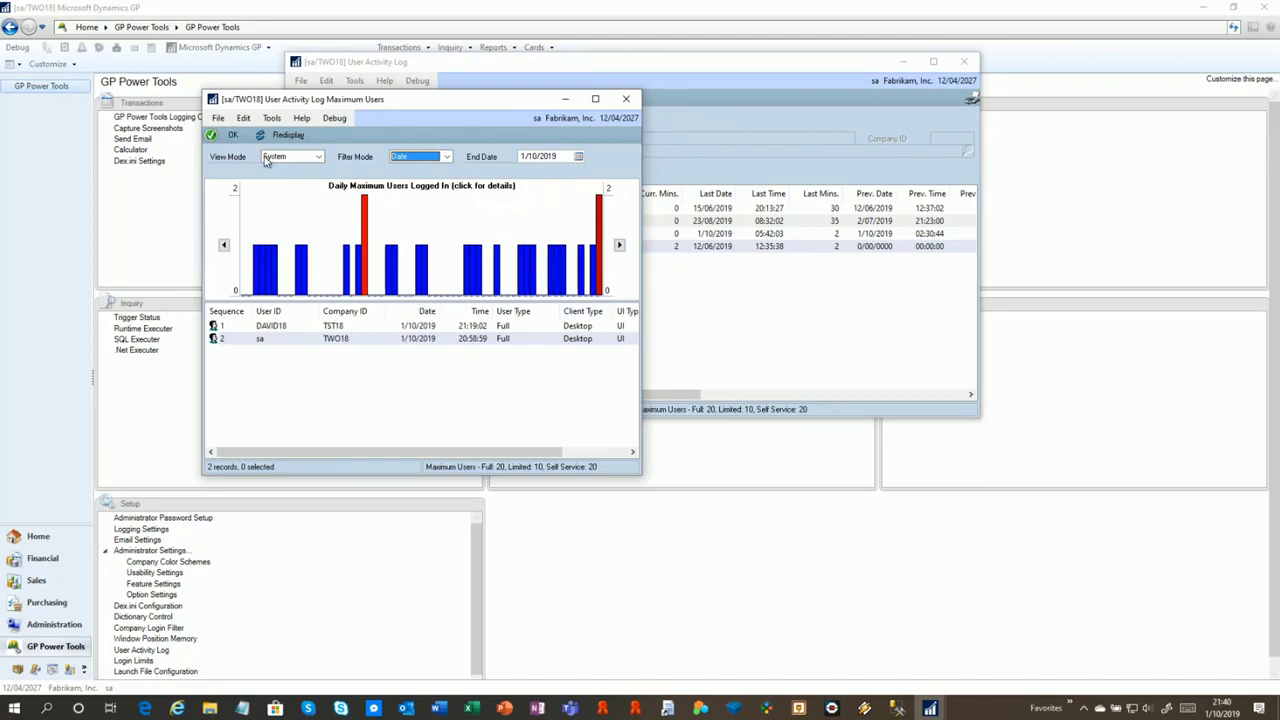
left_click(627, 99)
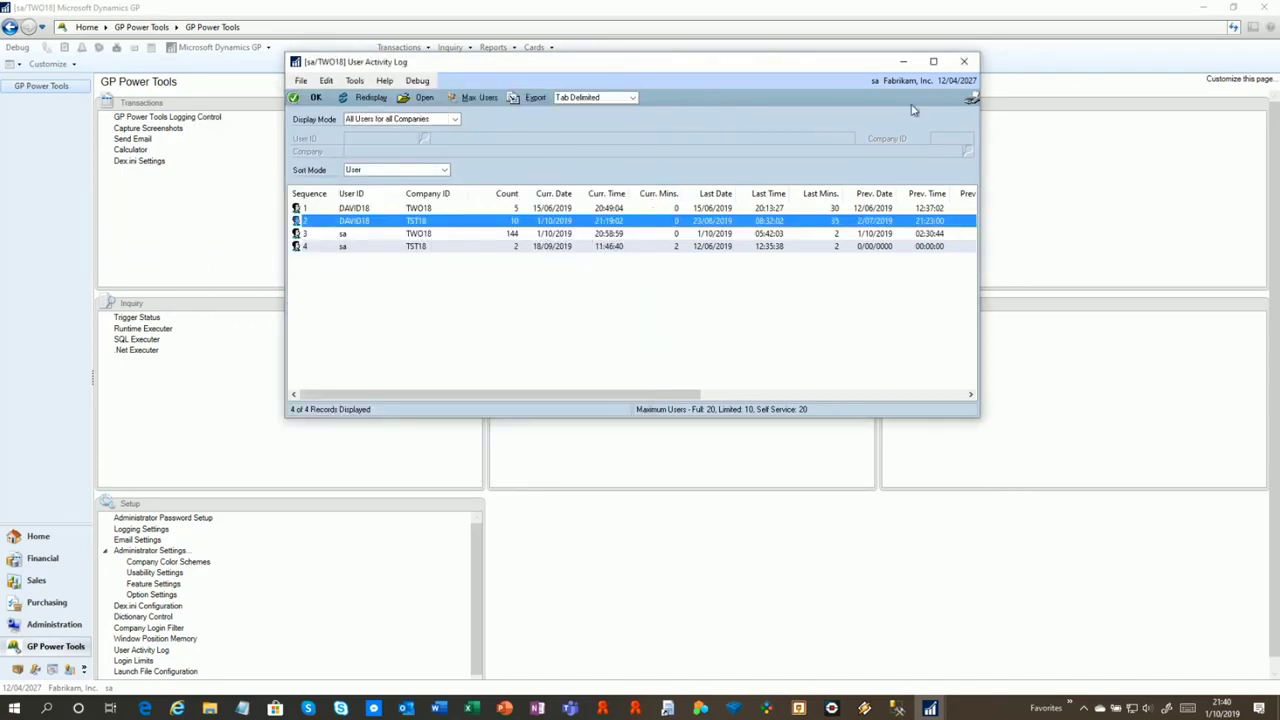
left_click(966, 63)
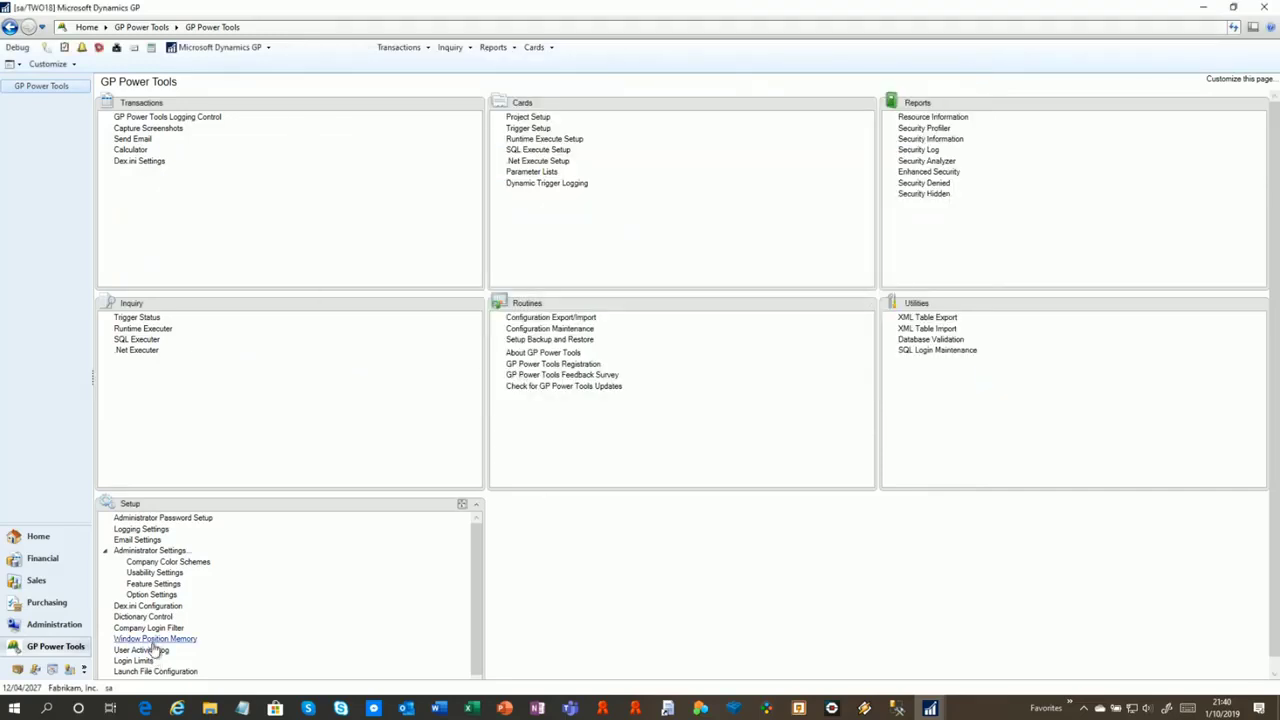
Bring the Administrator Settings window back from the GP taskbar previews
mouse_move(930, 708)
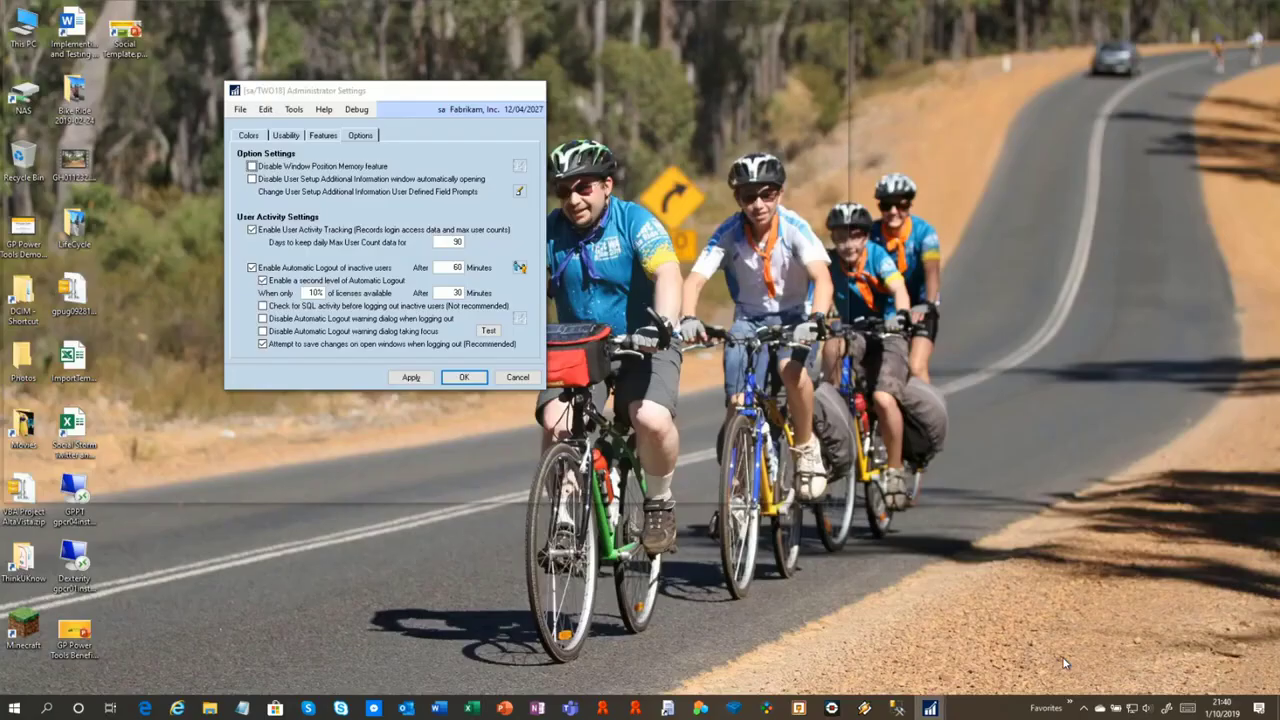
left_click(1066, 664)
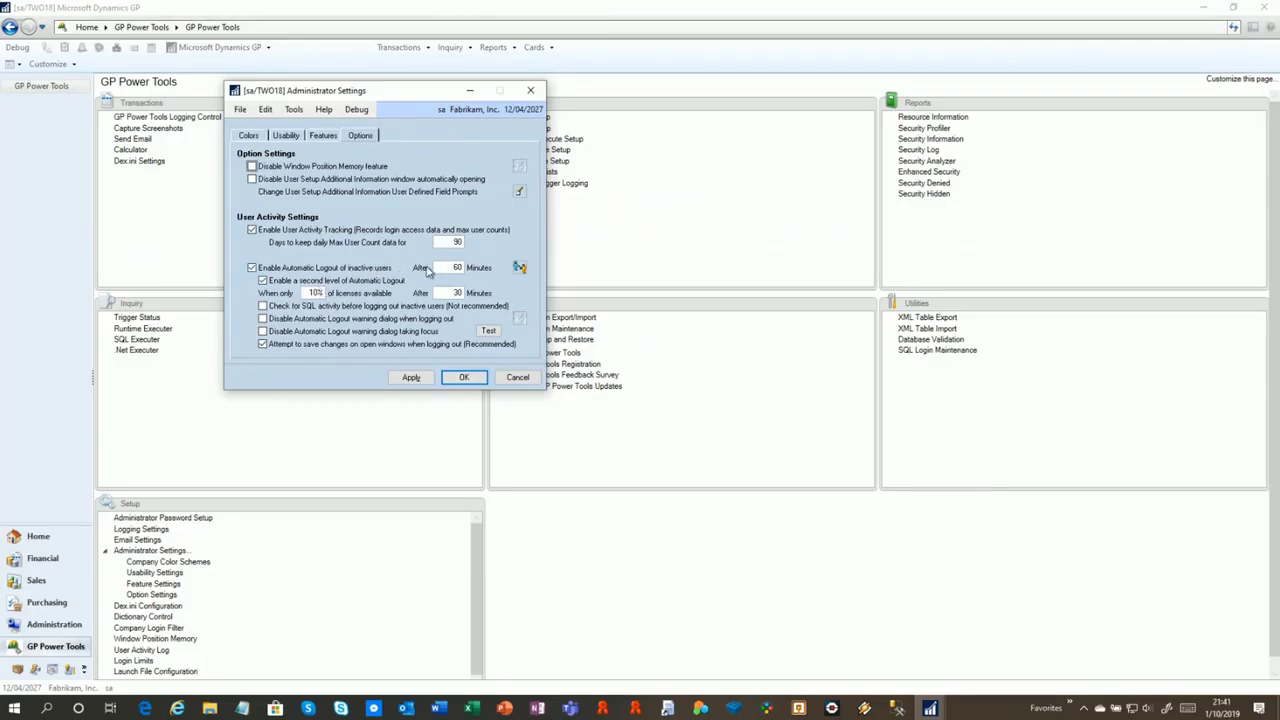
left_click(522, 268)
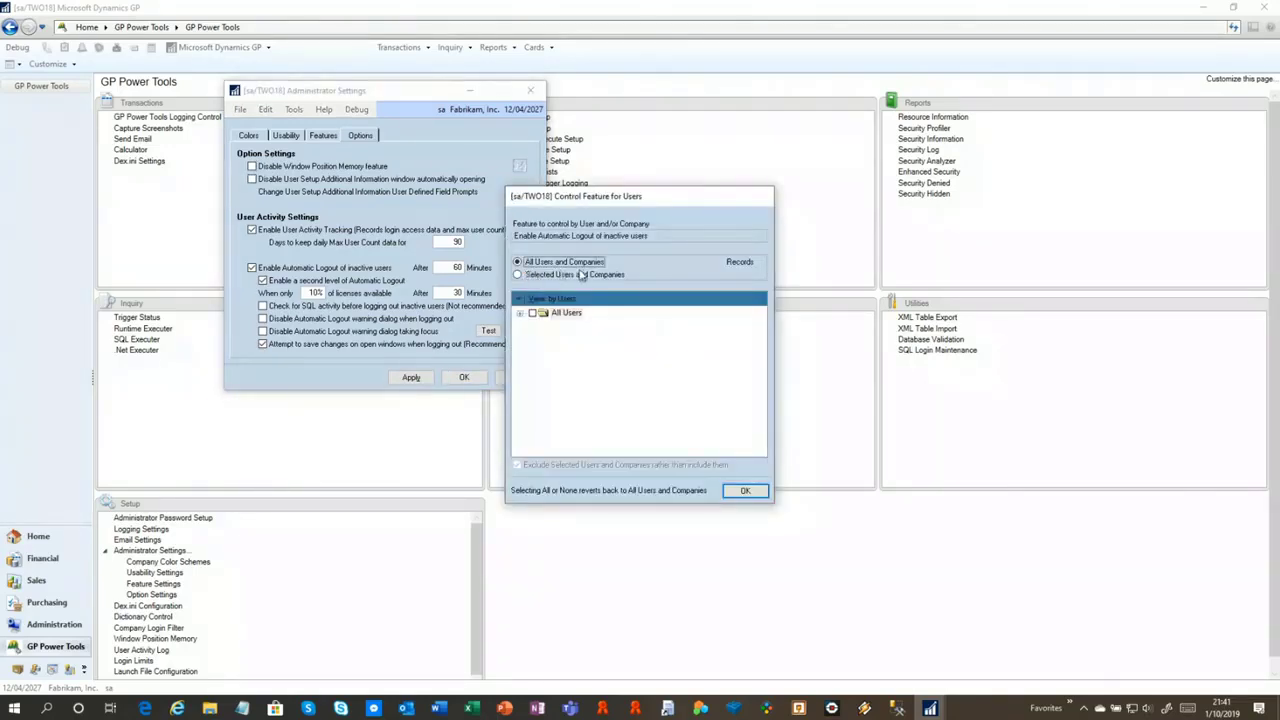
left_click(520, 313)
left_click(545, 373)
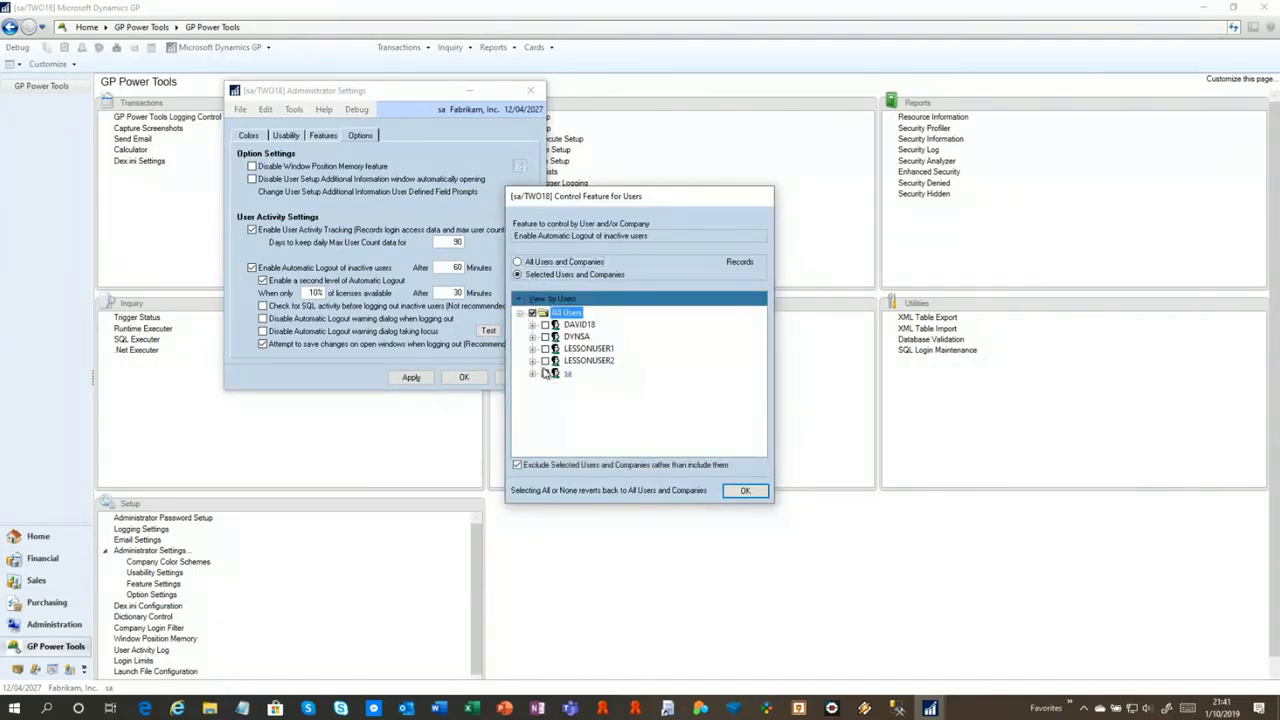
left_click(518, 465)
left_click(545, 373)
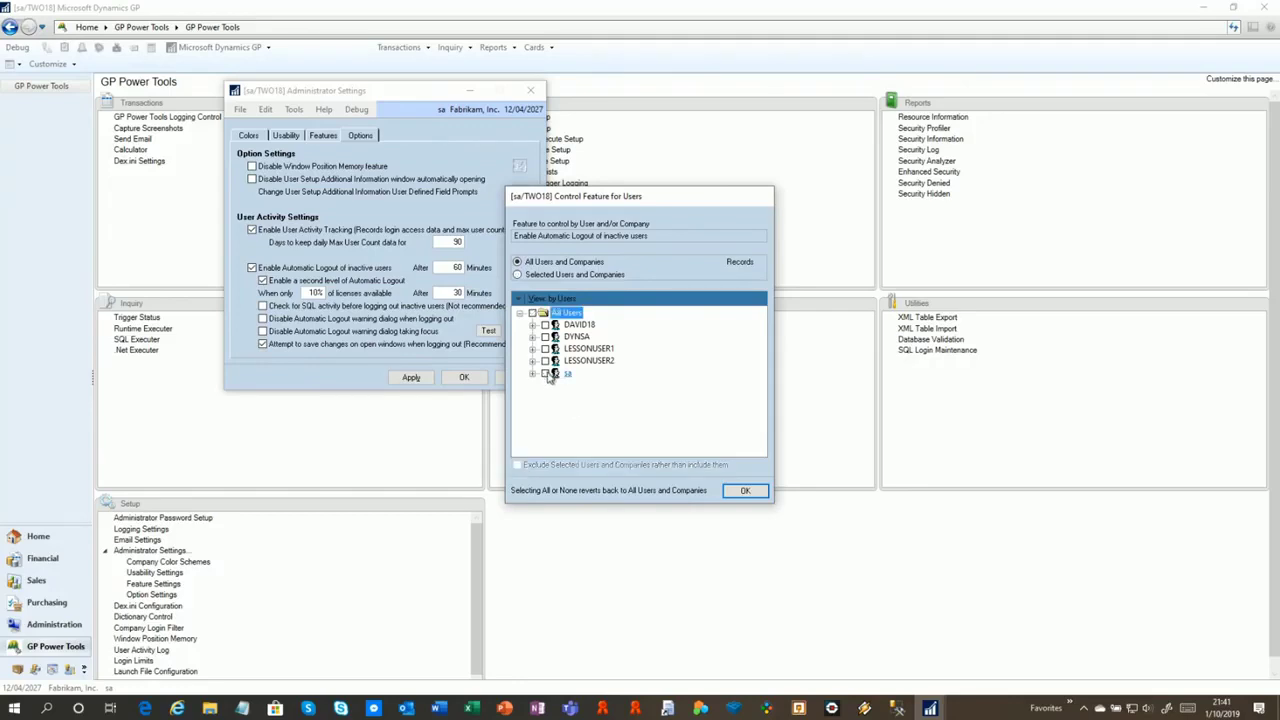
left_click(745, 490)
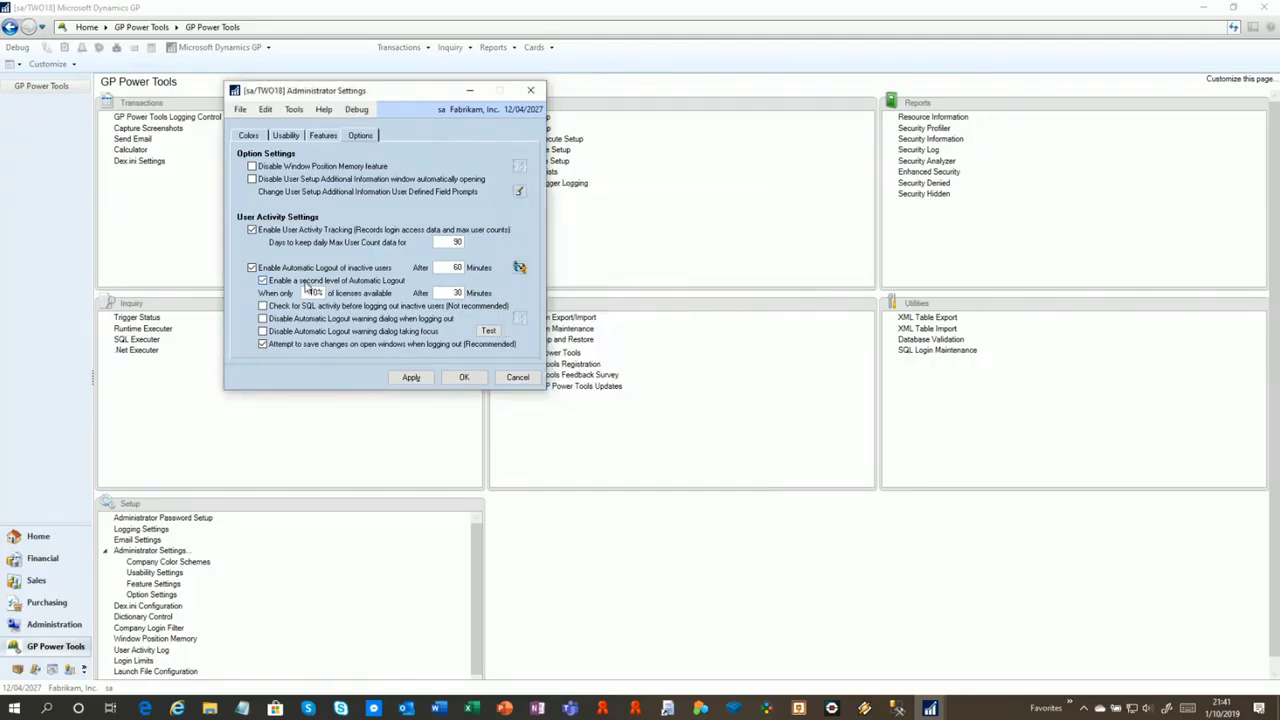
left_click(455, 292)
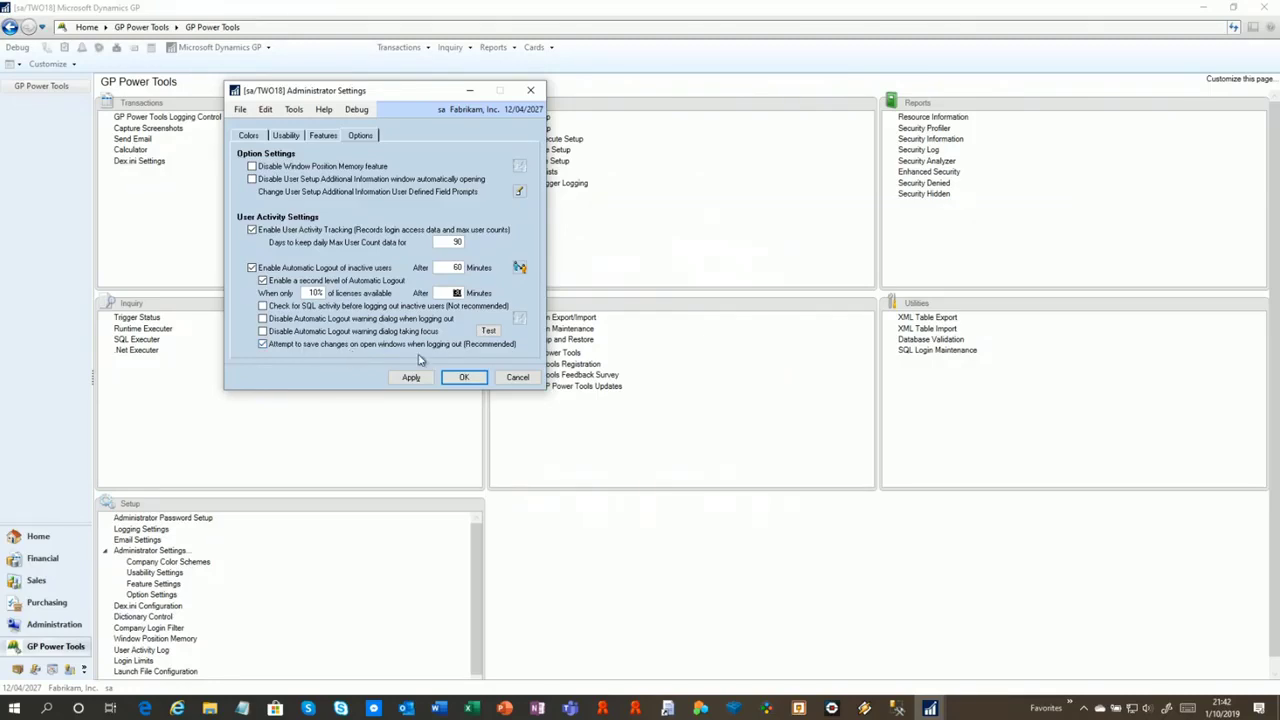
Test the automatic logout warning, then cancel the logout countdown
left_click(490, 331)
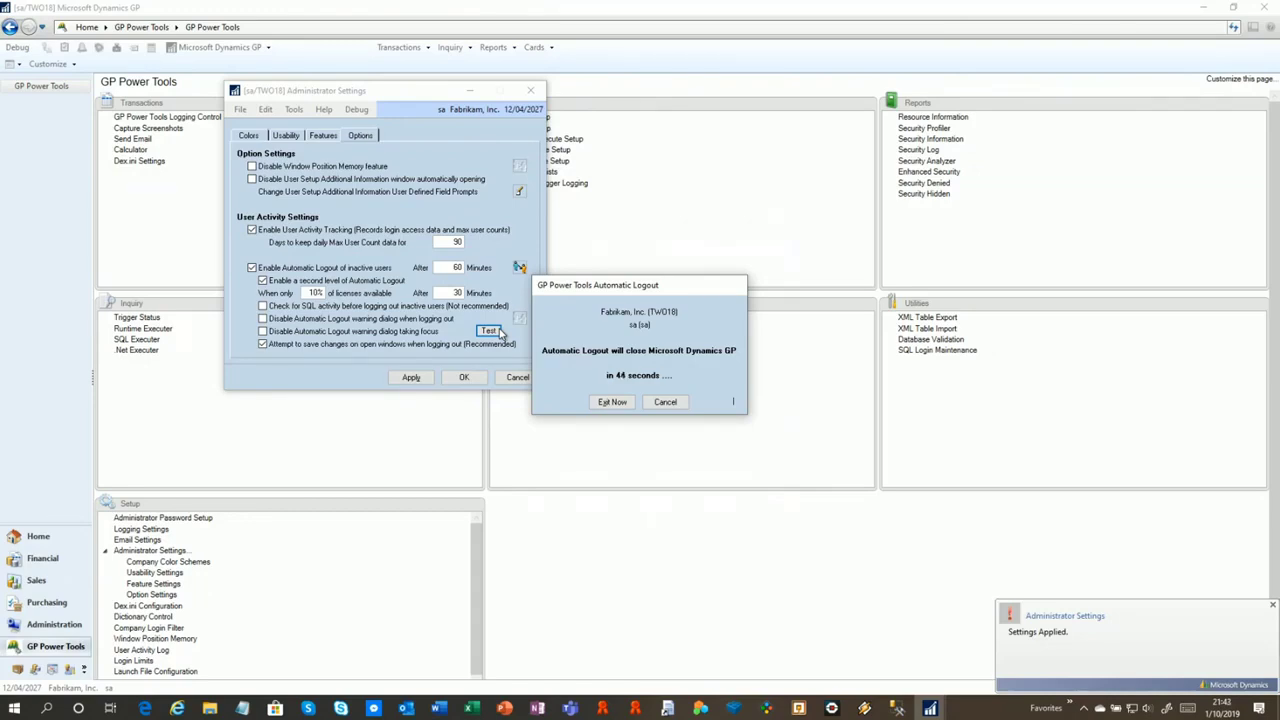
left_click(672, 408)
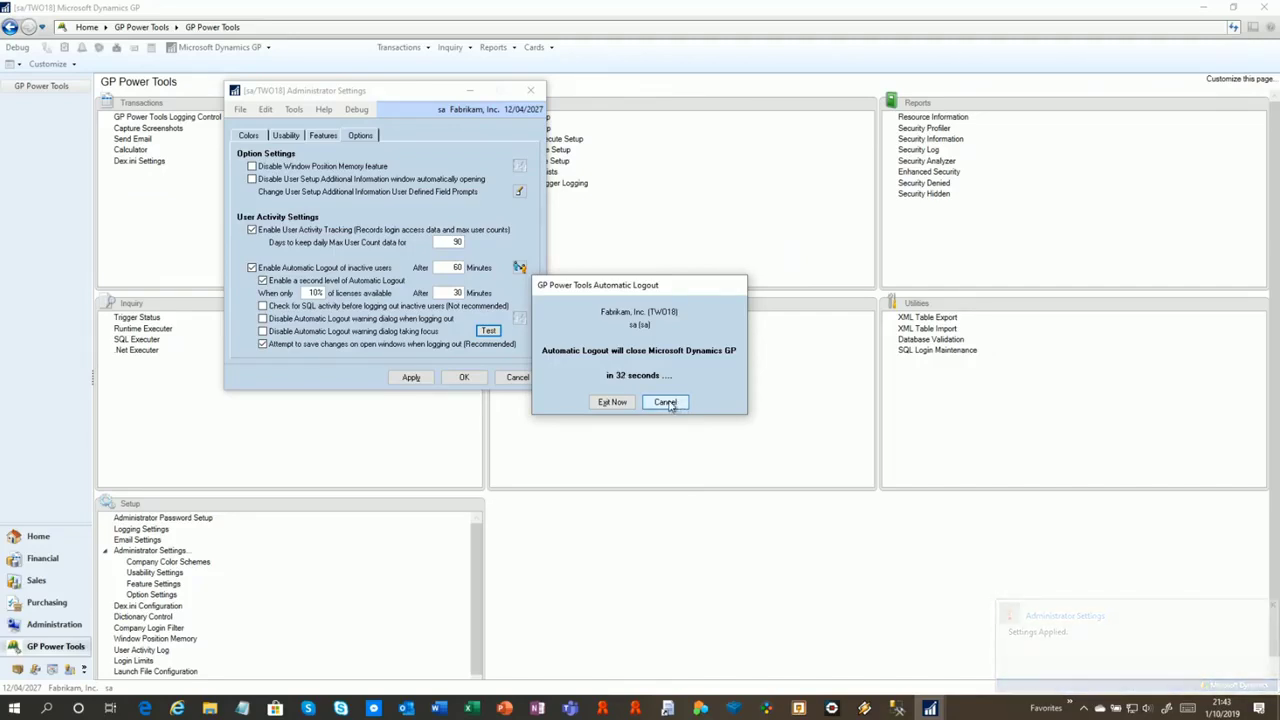
left_click(672, 405)
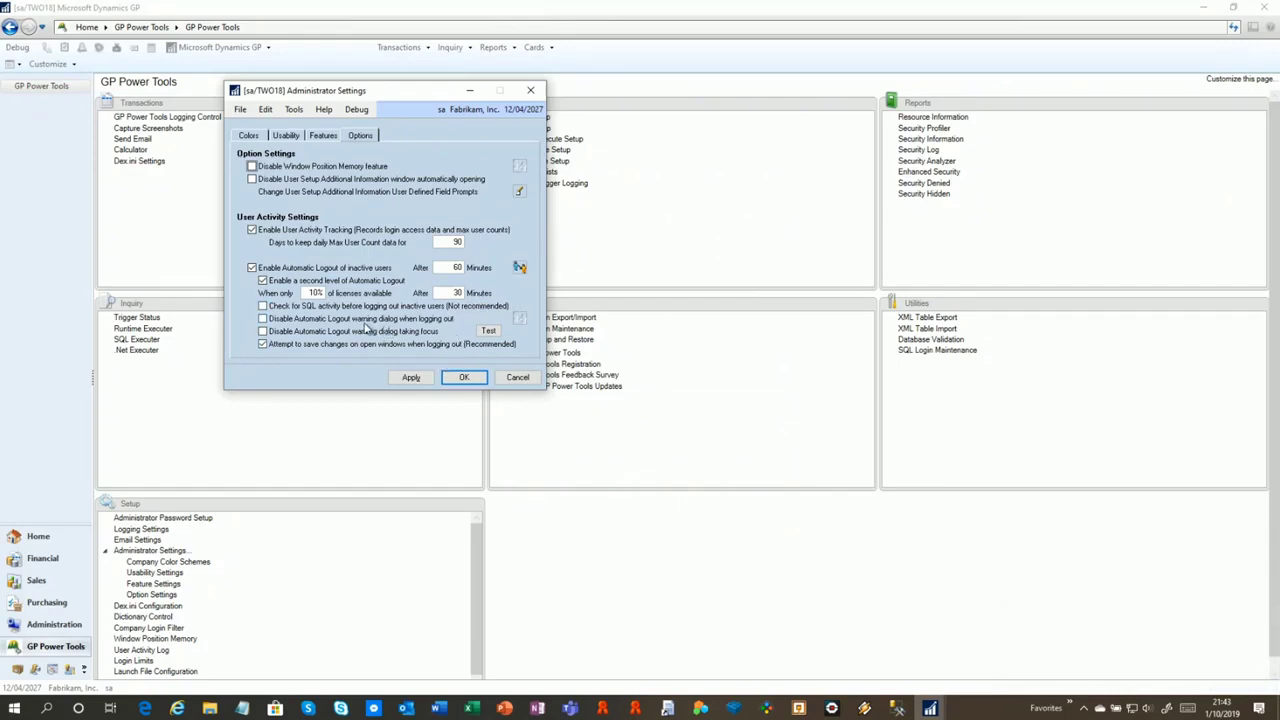
Check 'Disable Automatic Logout warning dialog', keep it applied to All Users, and save the settings
left_click(421, 322)
left_click(519, 318)
left_click(520, 313)
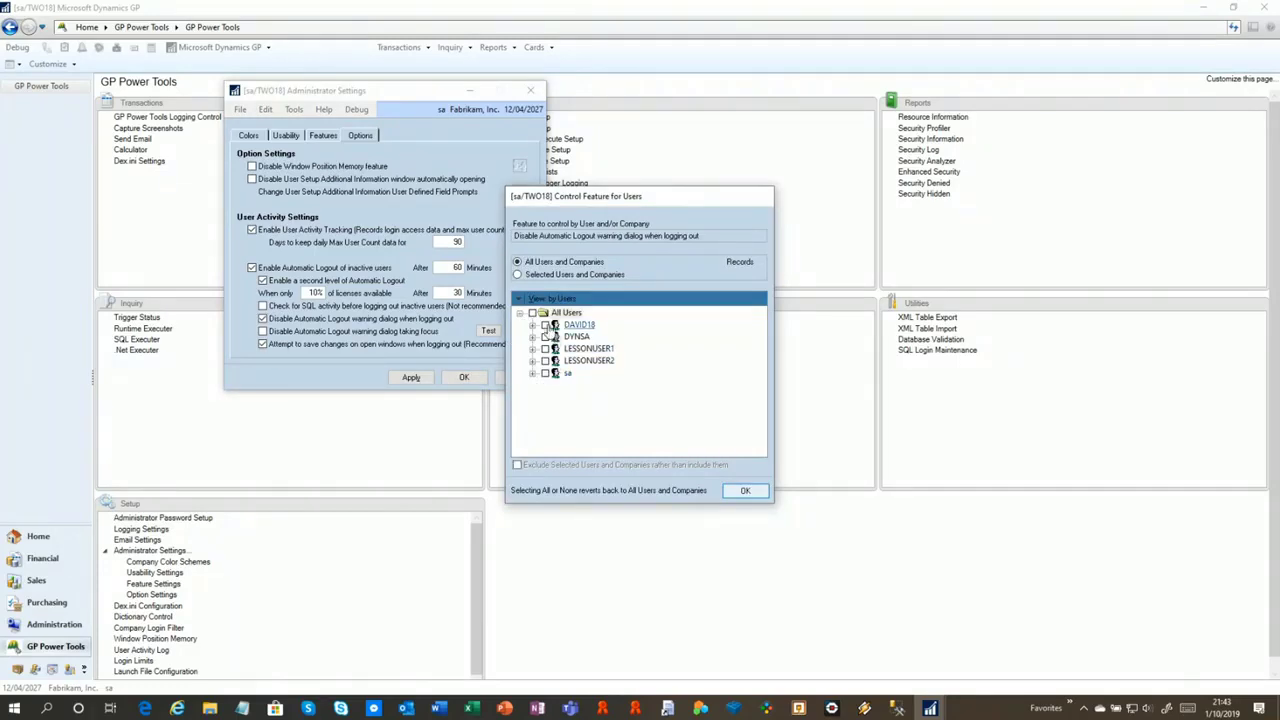
left_click(545, 325)
left_click(517, 465)
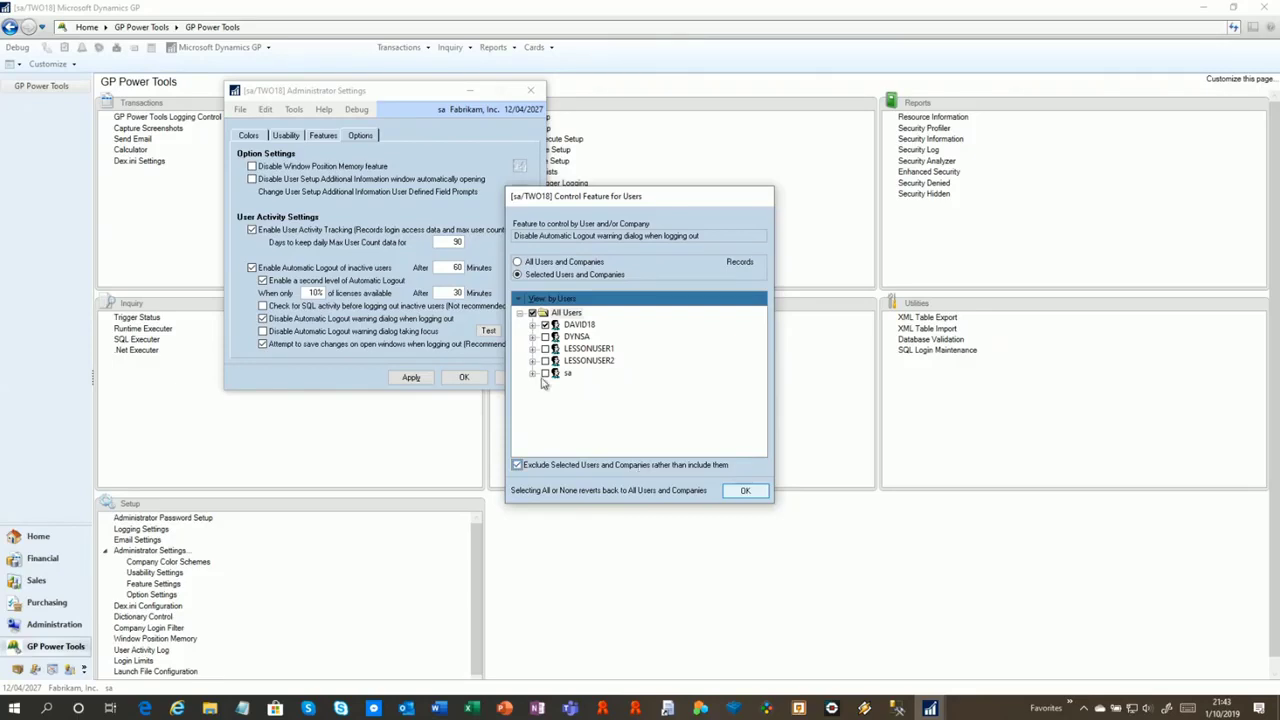
left_click(545, 325)
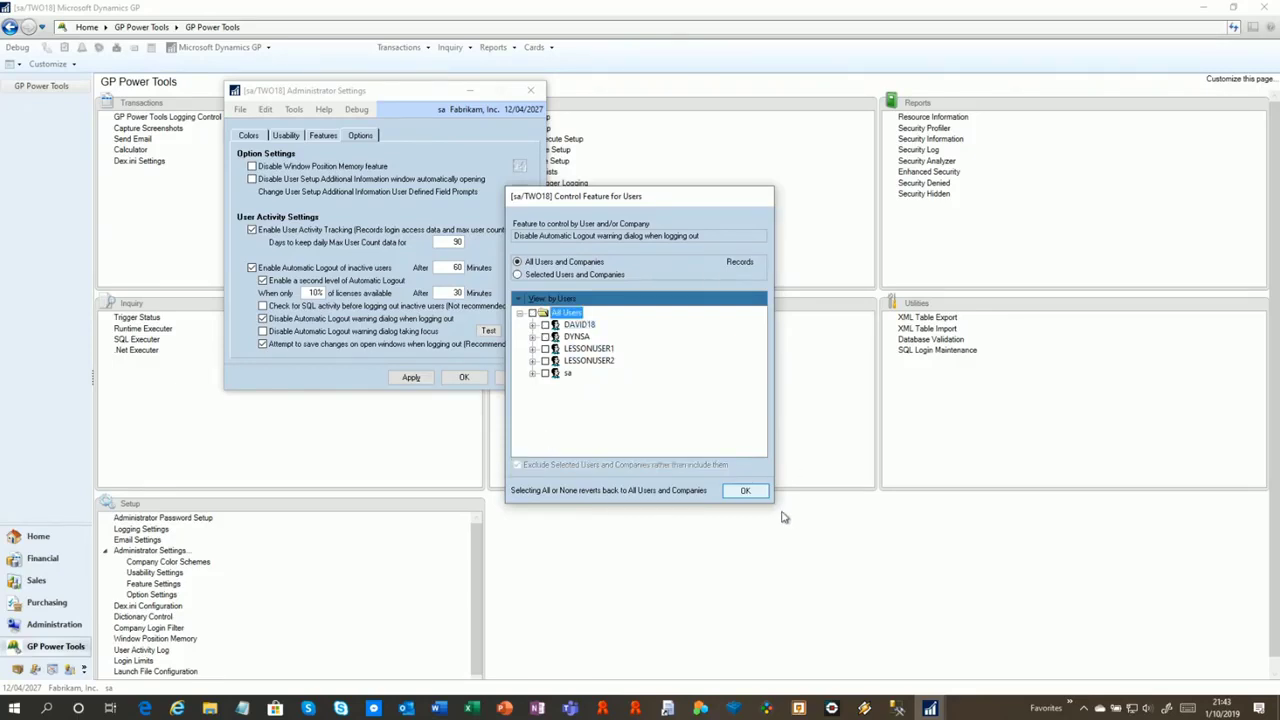
left_click(754, 492)
left_click(724, 492)
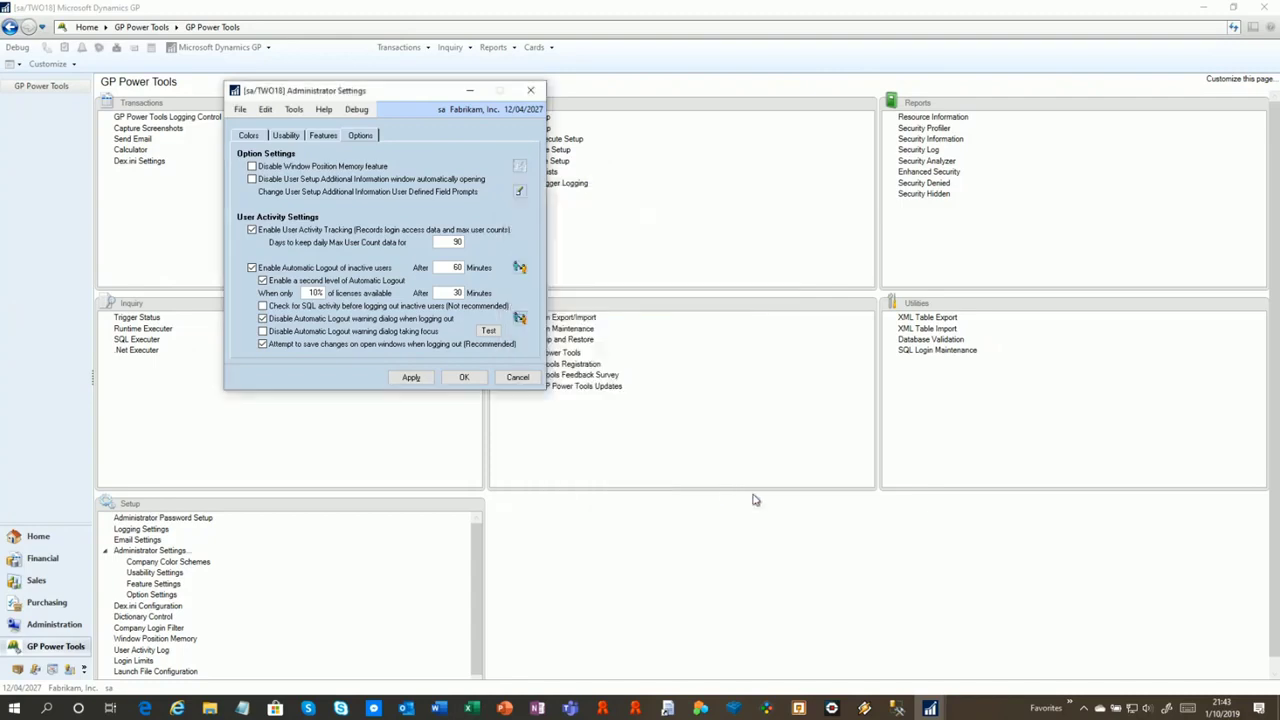
left_click(464, 379)
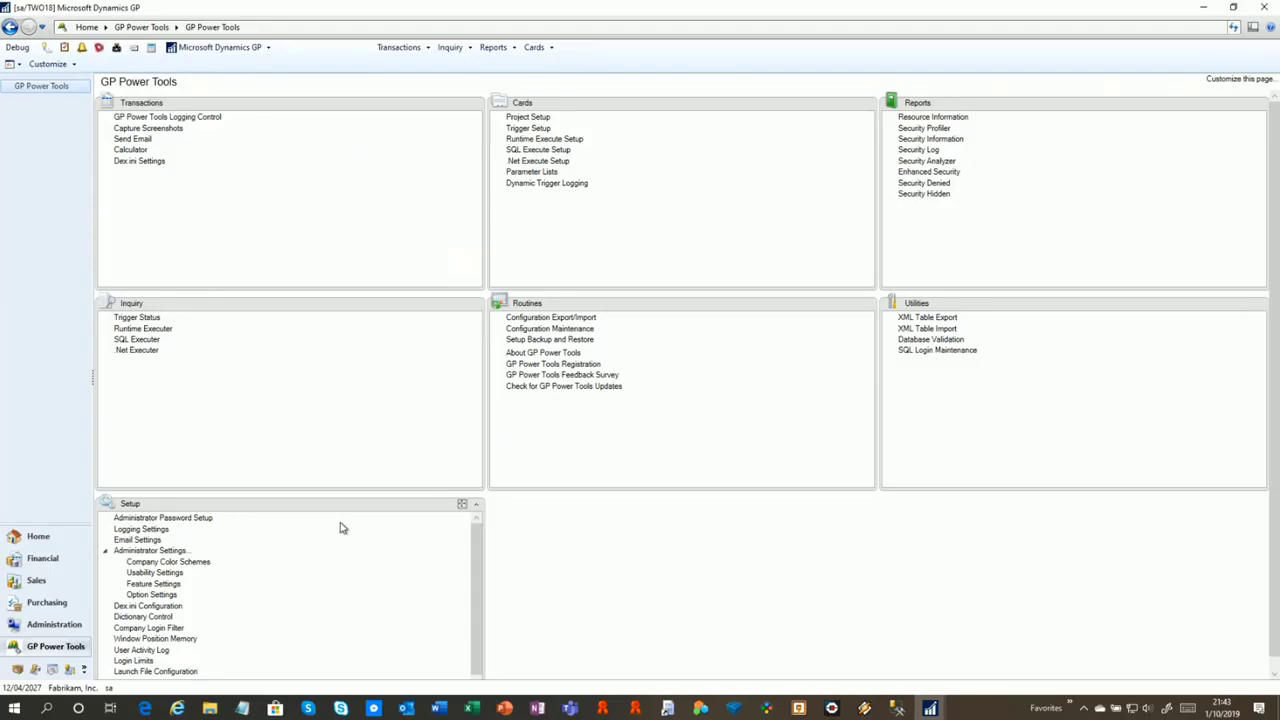
In Login Limits, review each user's session limits and set DAVID18's override maximum sessions to 2
left_click(136, 661)
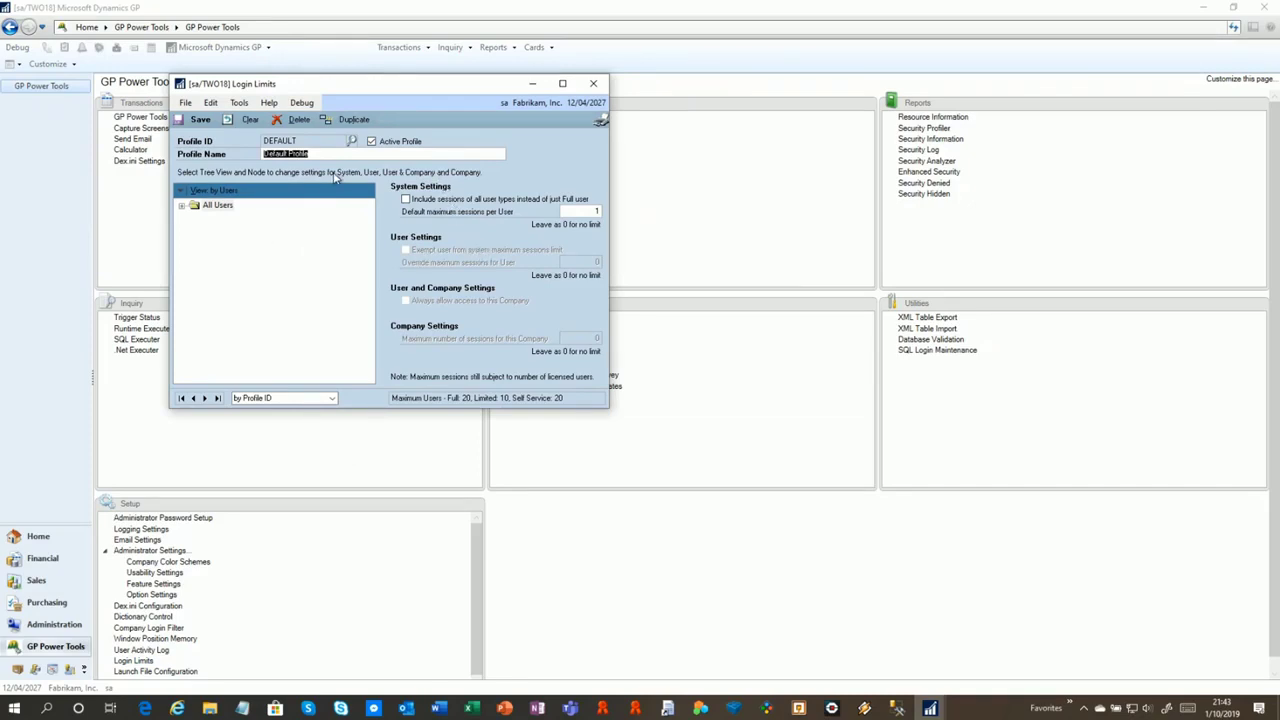
left_click(189, 208)
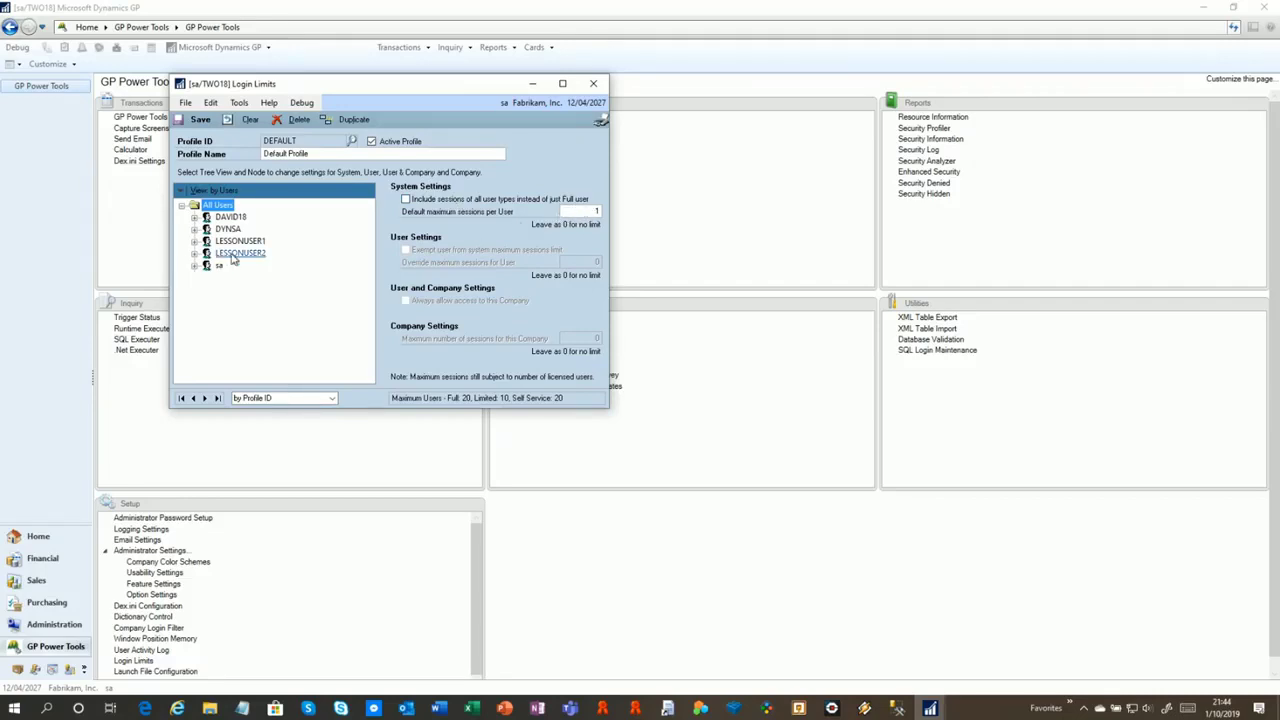
left_click(228, 217)
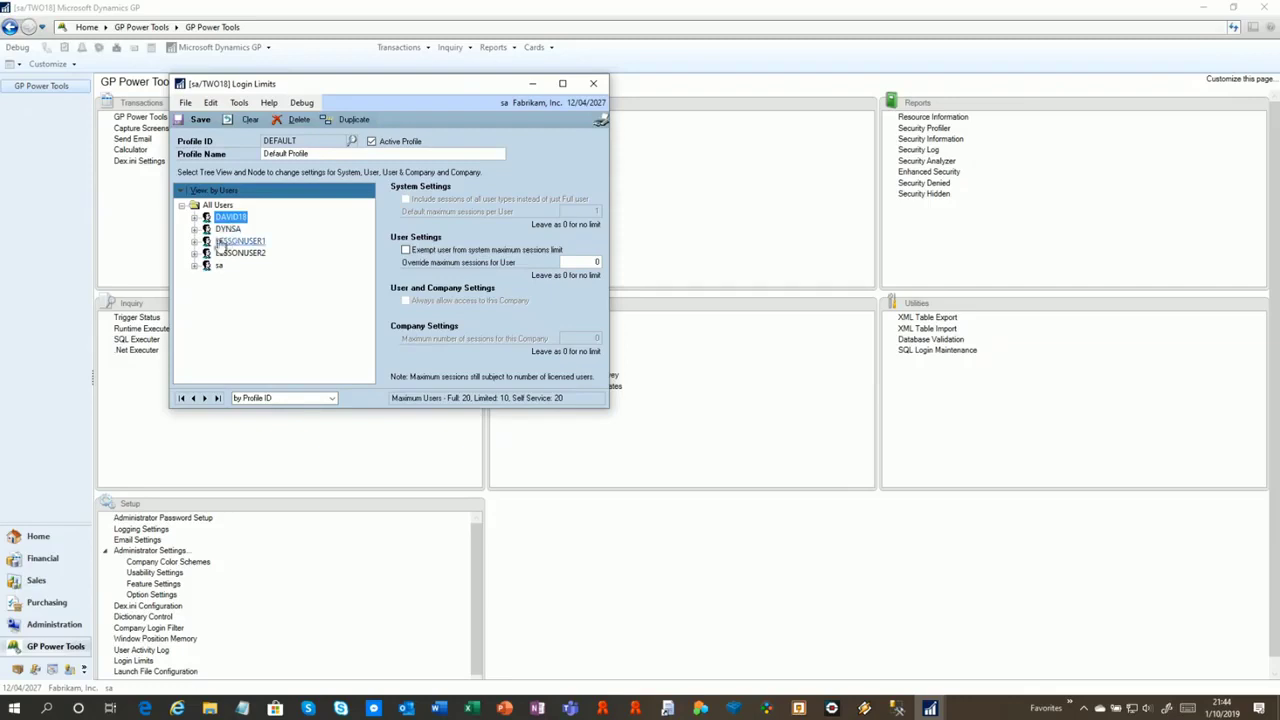
left_click(218, 265)
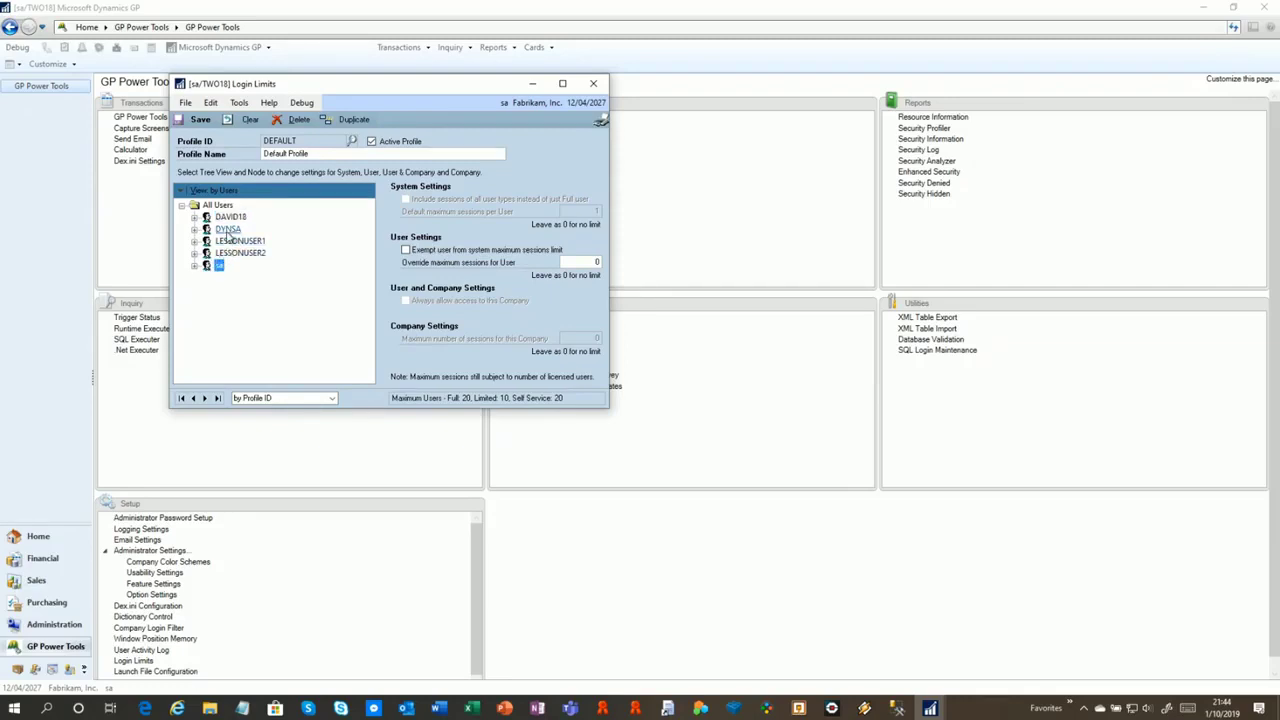
left_click(228, 231)
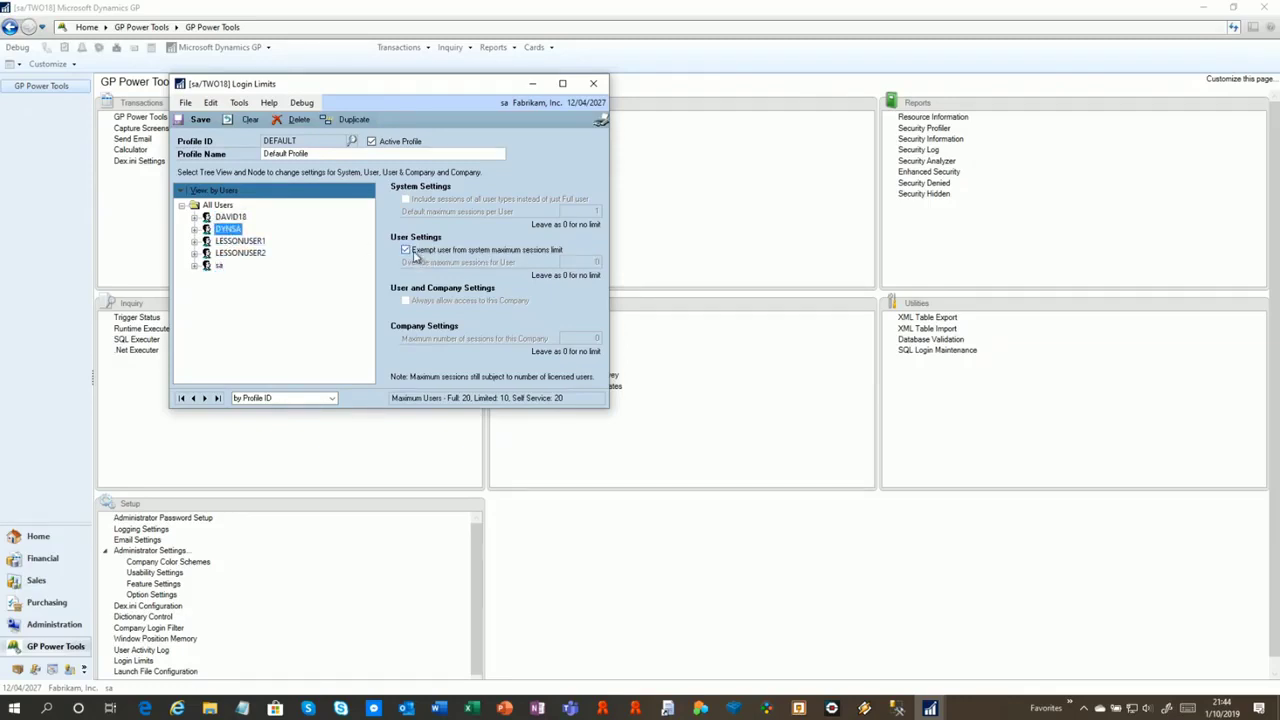
left_click(235, 242)
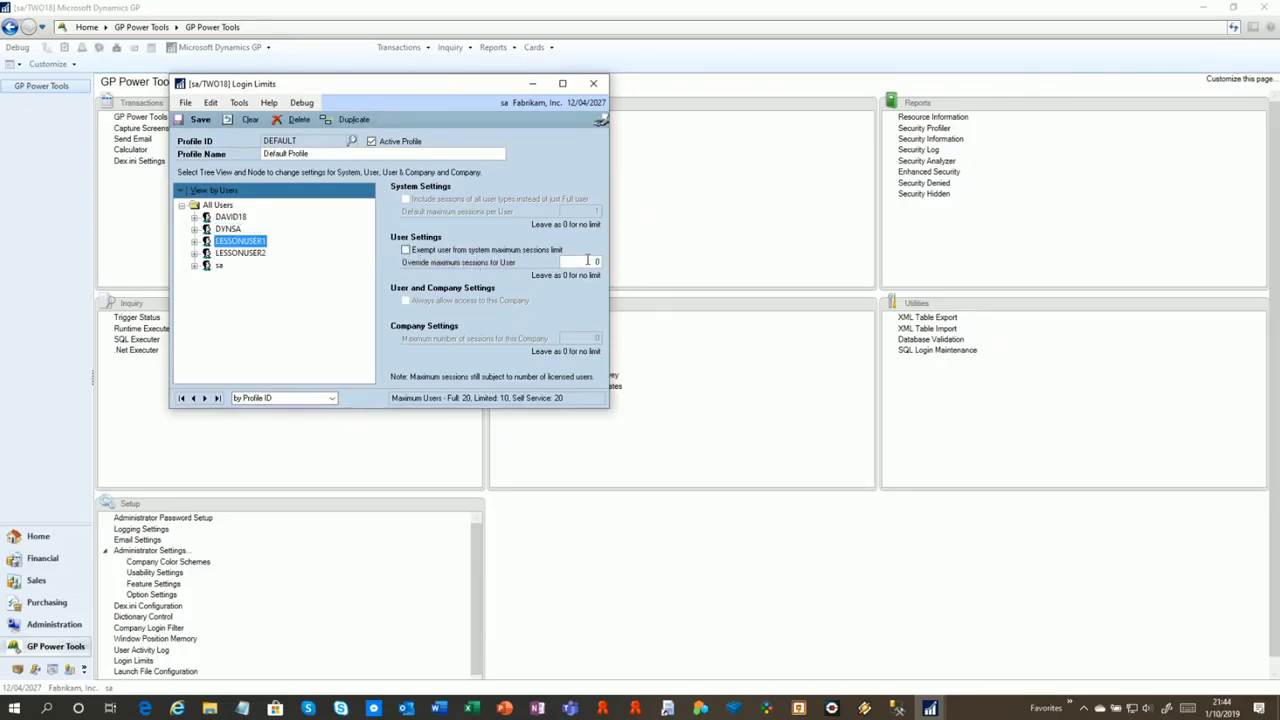
left_click(232, 218)
left_click_drag(592, 265, 610, 266)
type("2")
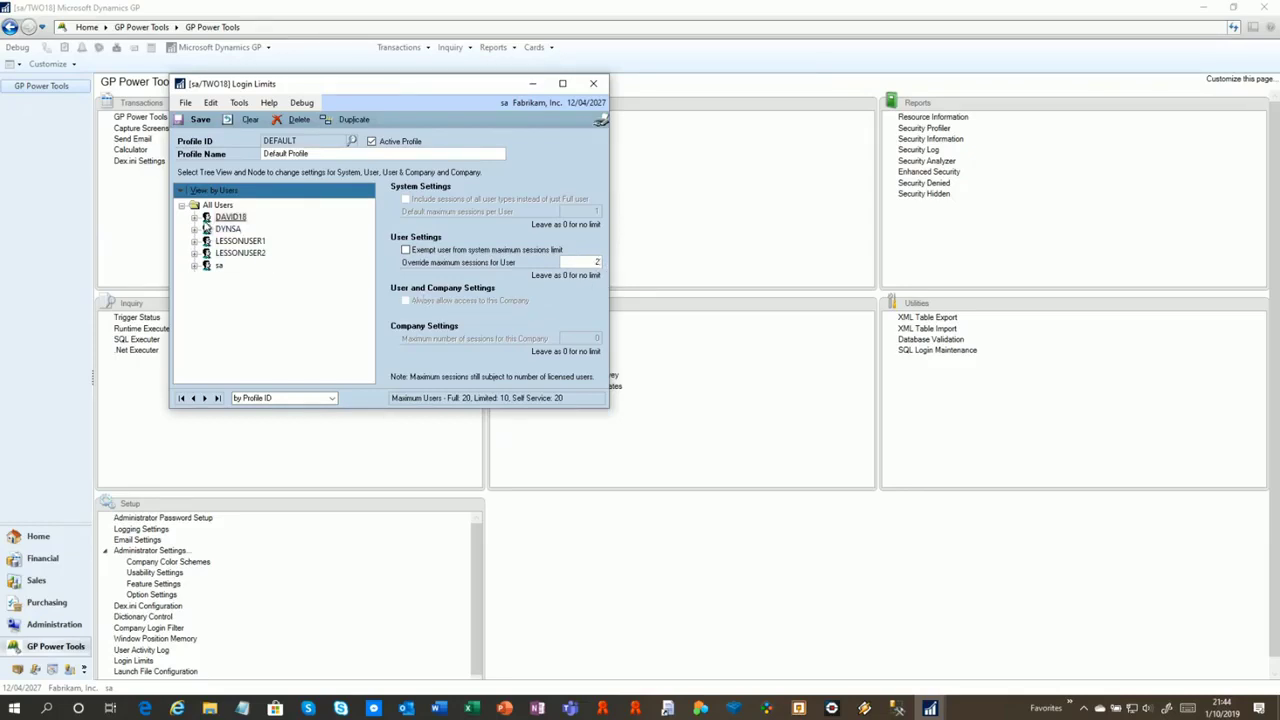
Check 'Always allow access' for DAVID18 in the Test Company and recheck both companies' settings
left_click(194, 217)
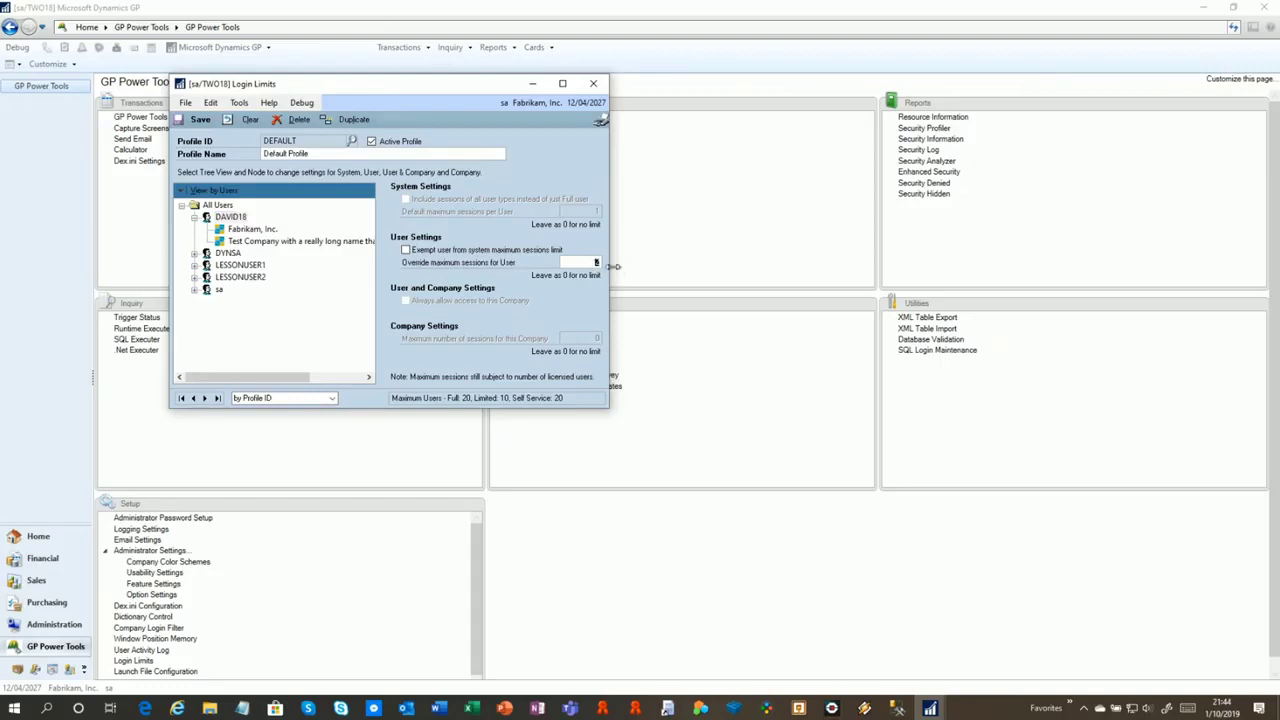
left_click(248, 231)
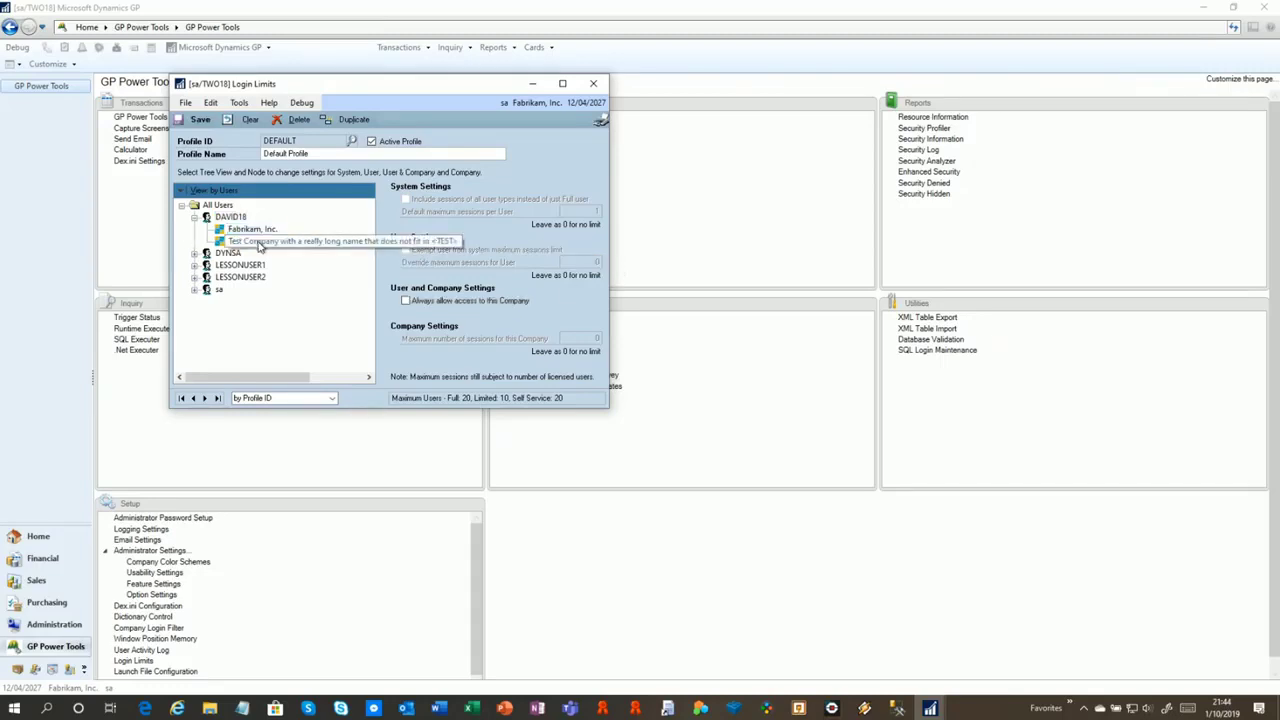
left_click(258, 241)
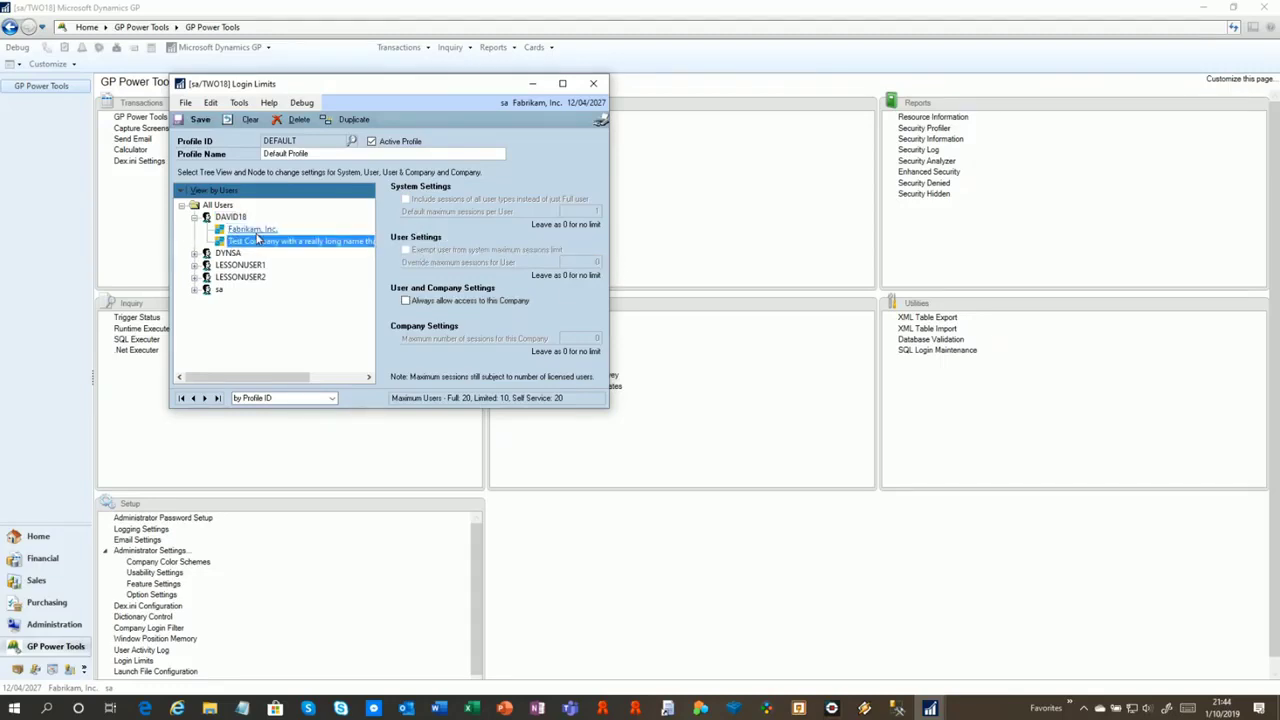
left_click(406, 301)
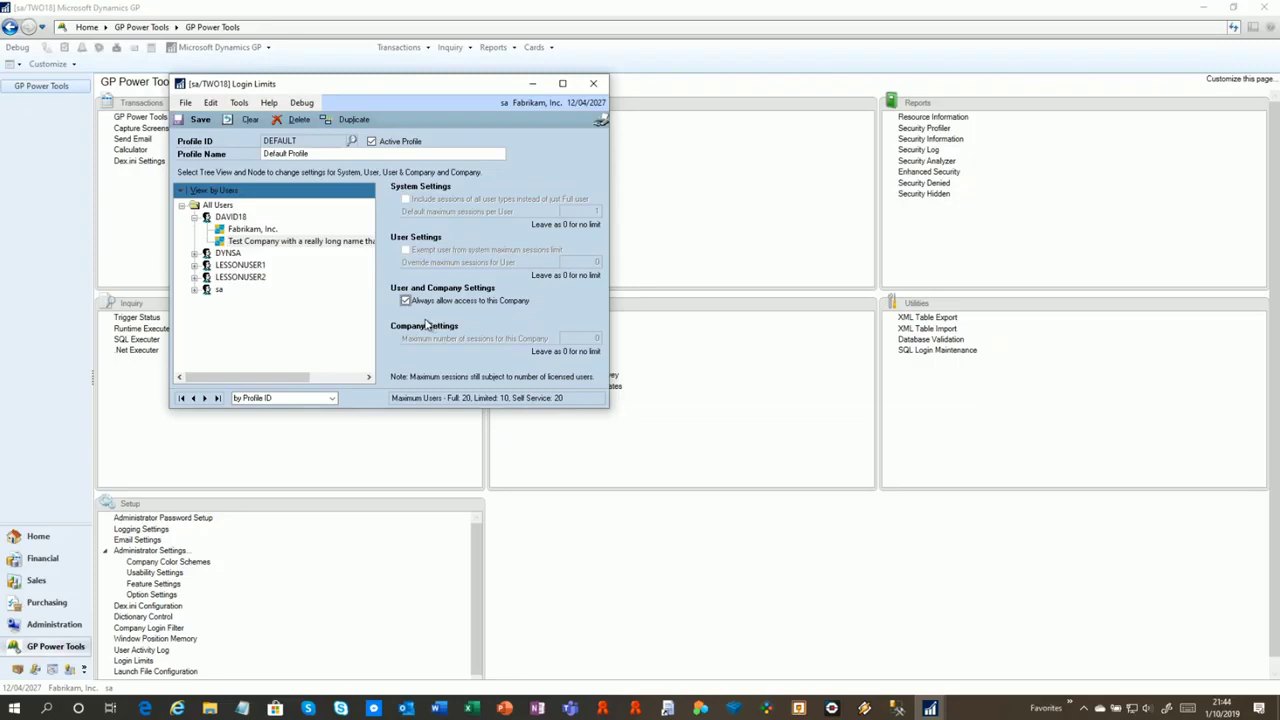
left_click(255, 230)
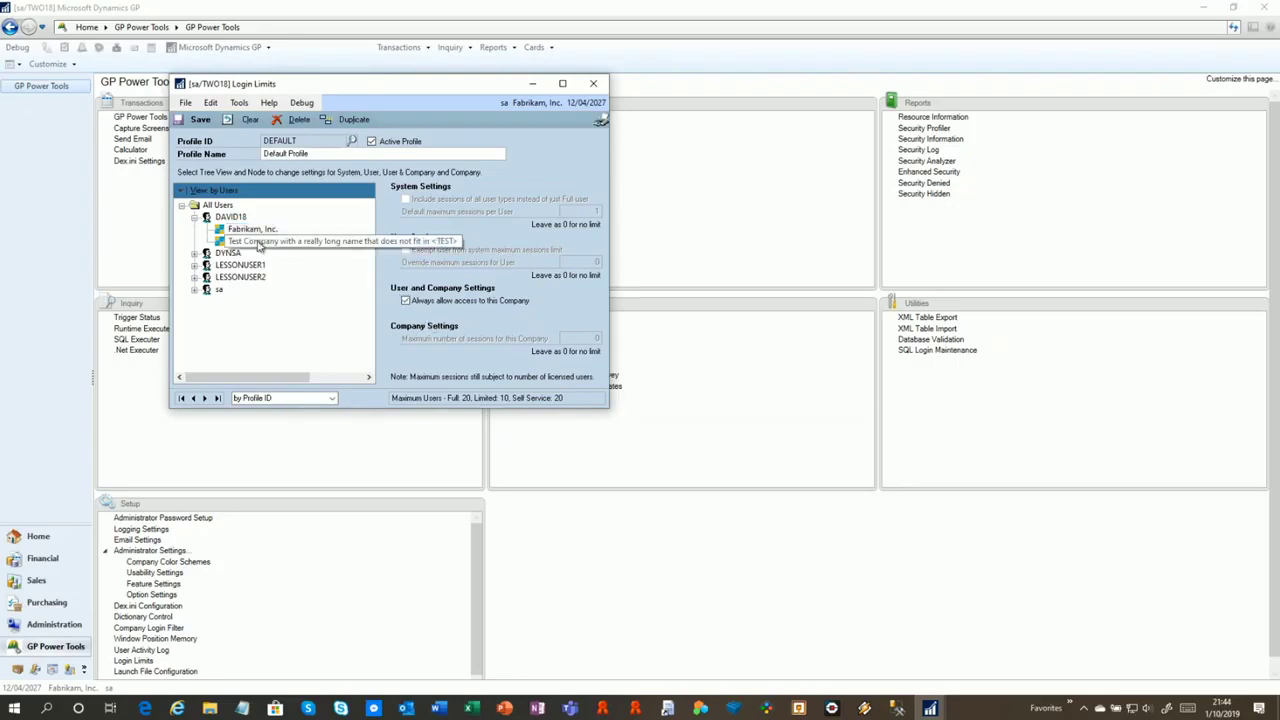
left_click(258, 242)
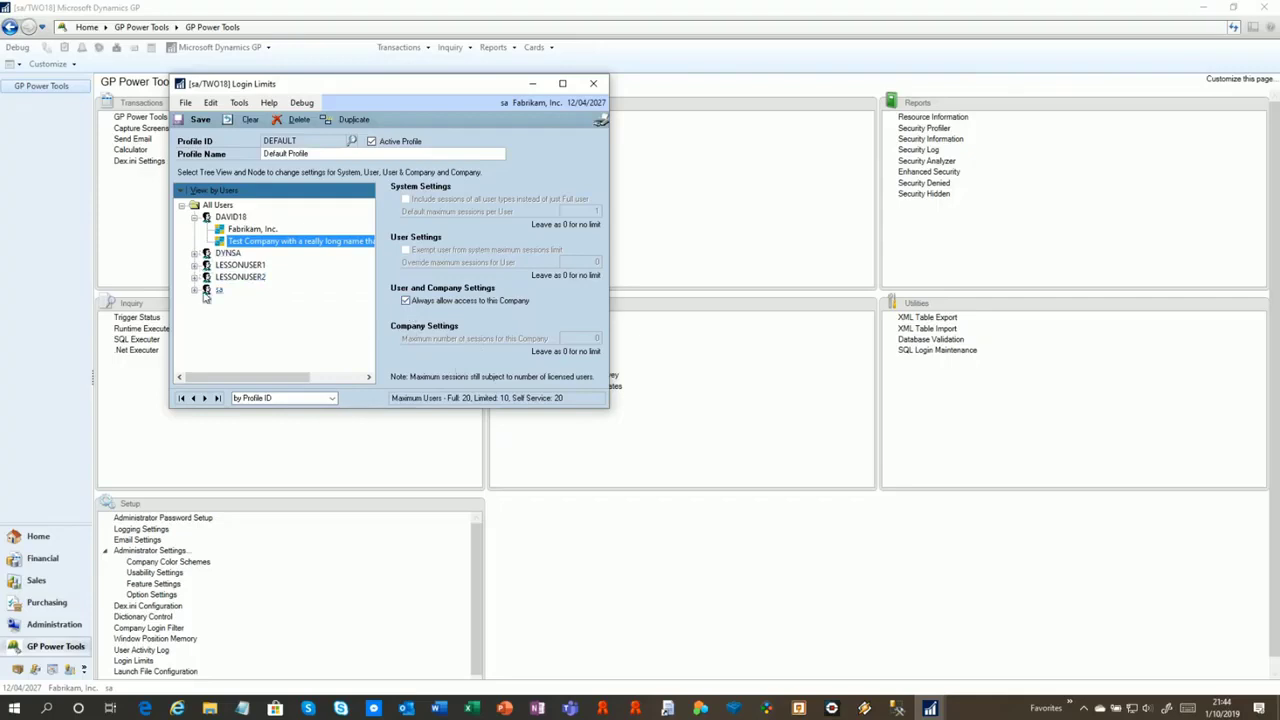
left_click(228, 190)
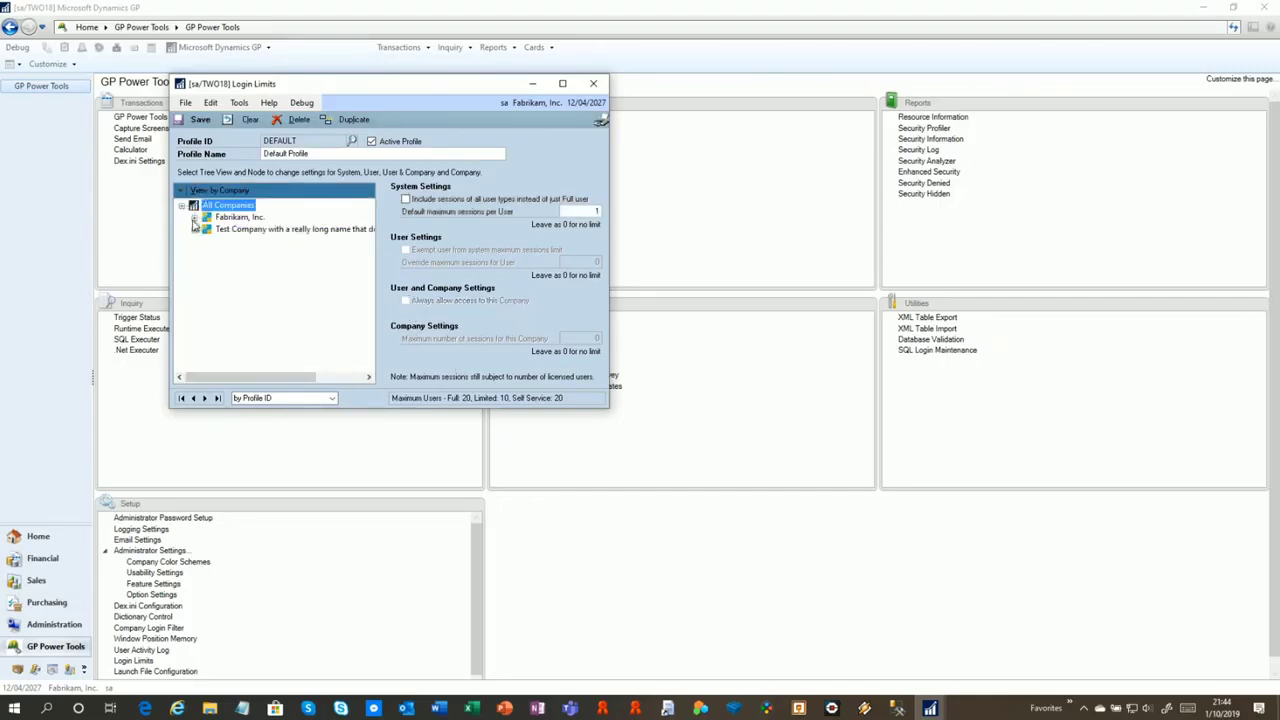
Review Fabrikam's company limit and DAVID18's per-company settings by Users, then clear the Login Limits form
left_click(238, 217)
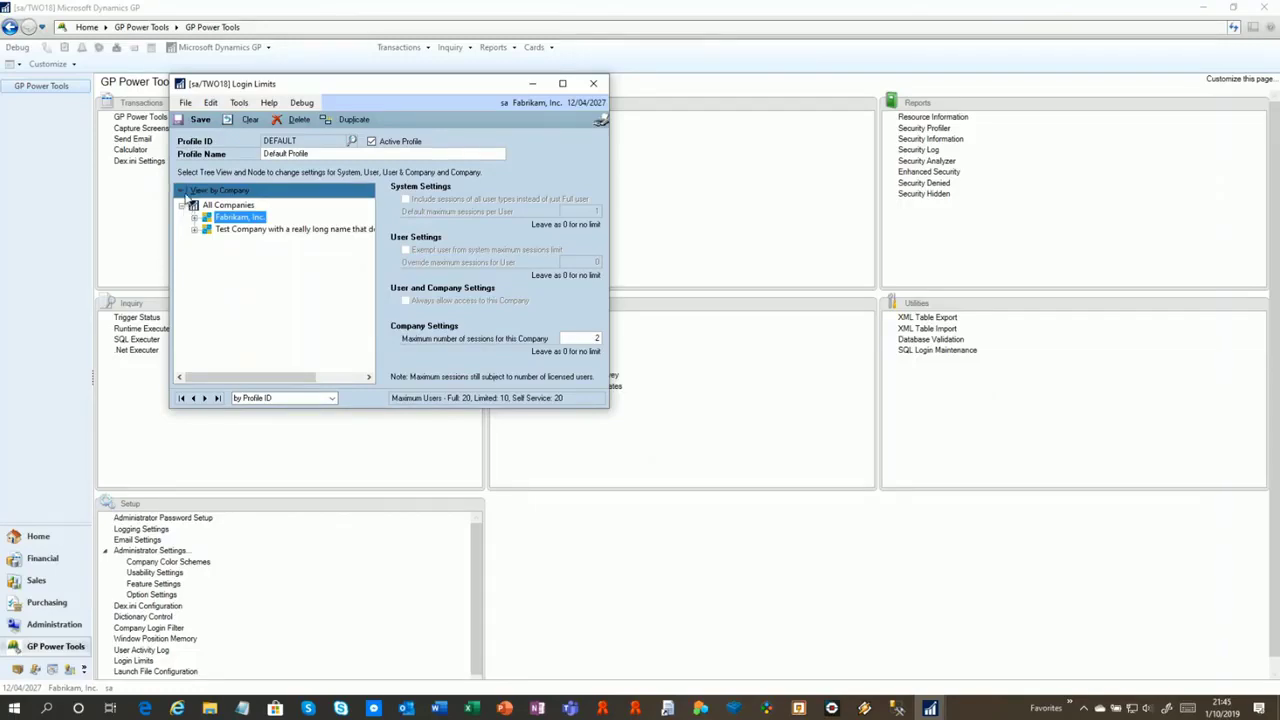
left_click(200, 191)
left_click(224, 205)
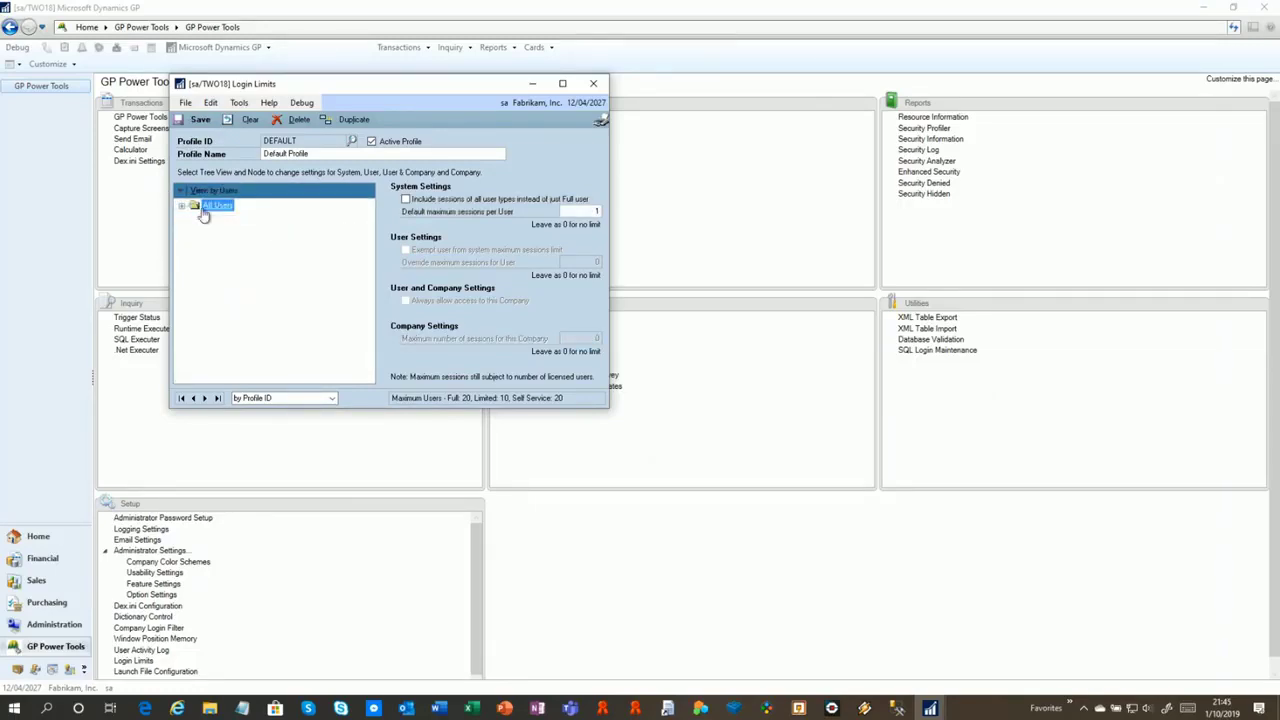
double_click(228, 217)
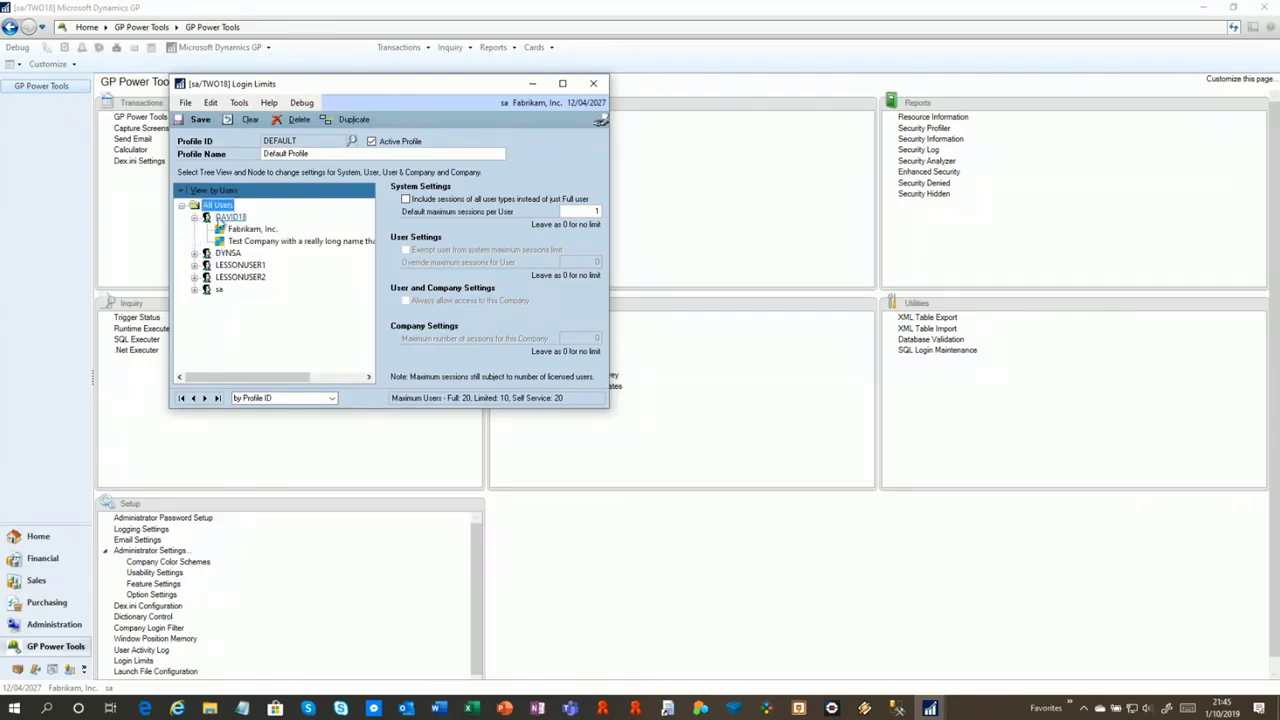
left_click(250, 229)
left_click(256, 241)
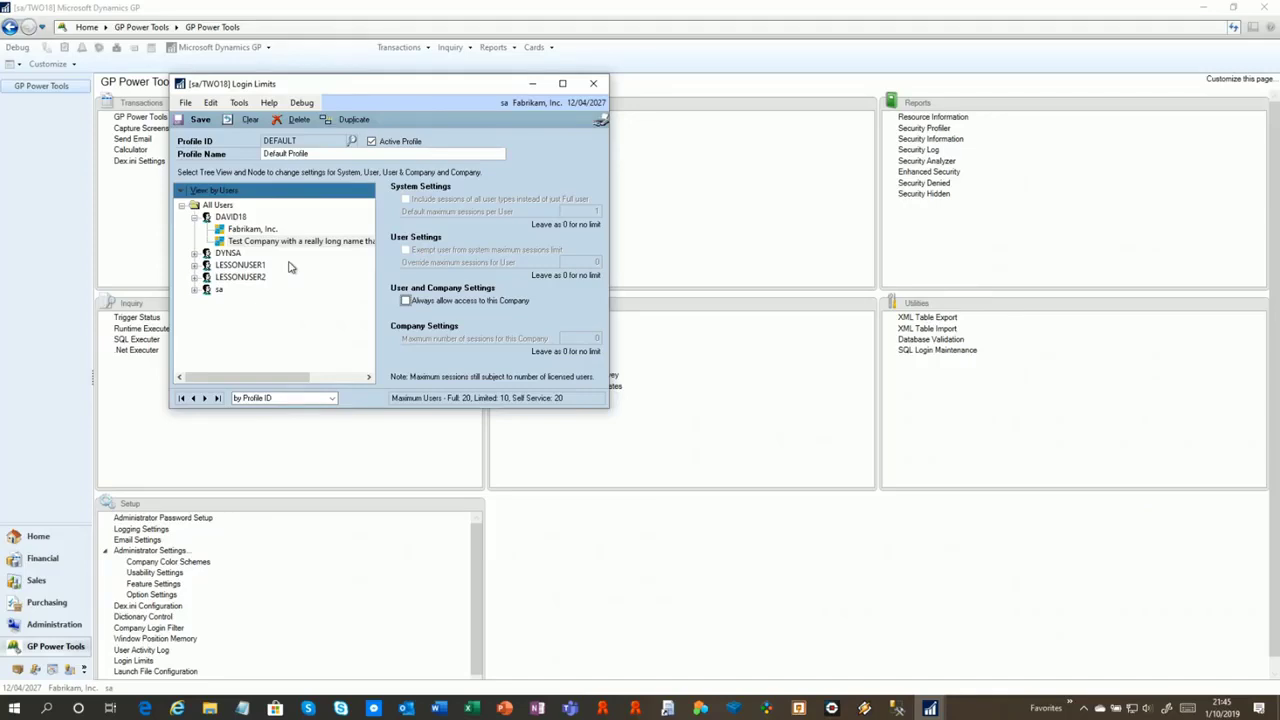
left_click(228, 120)
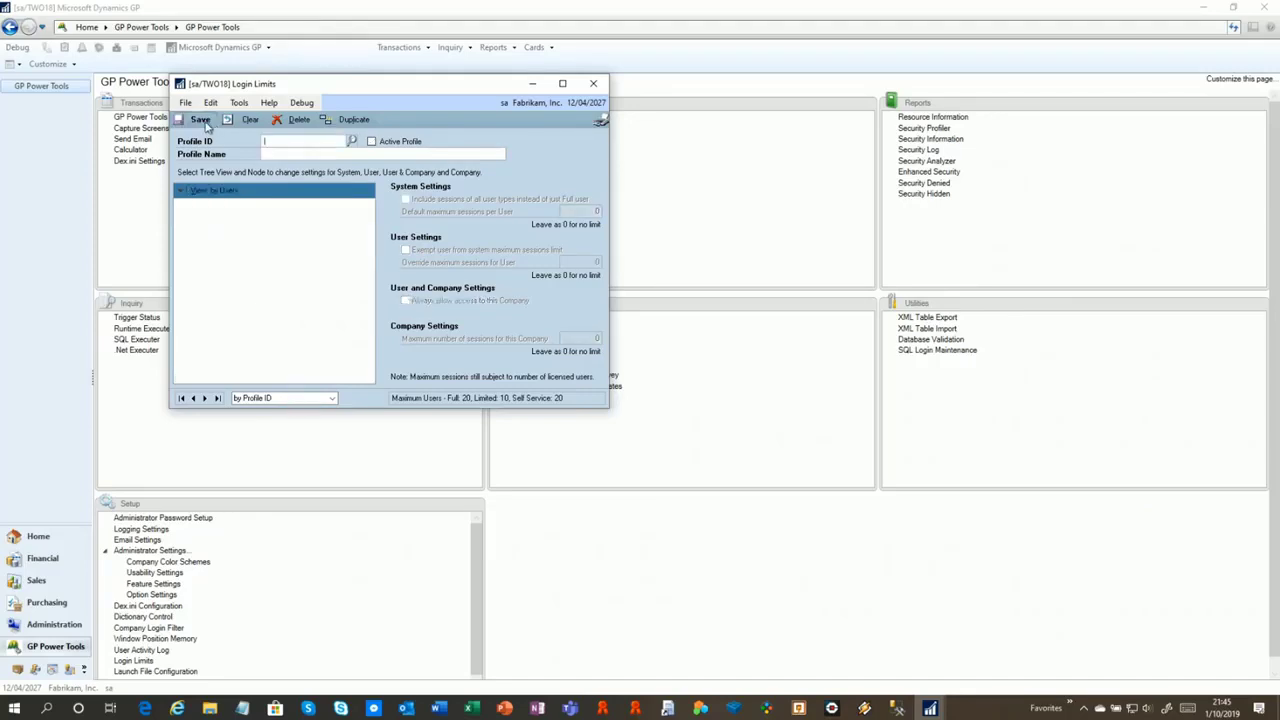
Close Login Limits, check the maximum-users chart's red peak-day logins, then close the chart and activity log
left_click(594, 86)
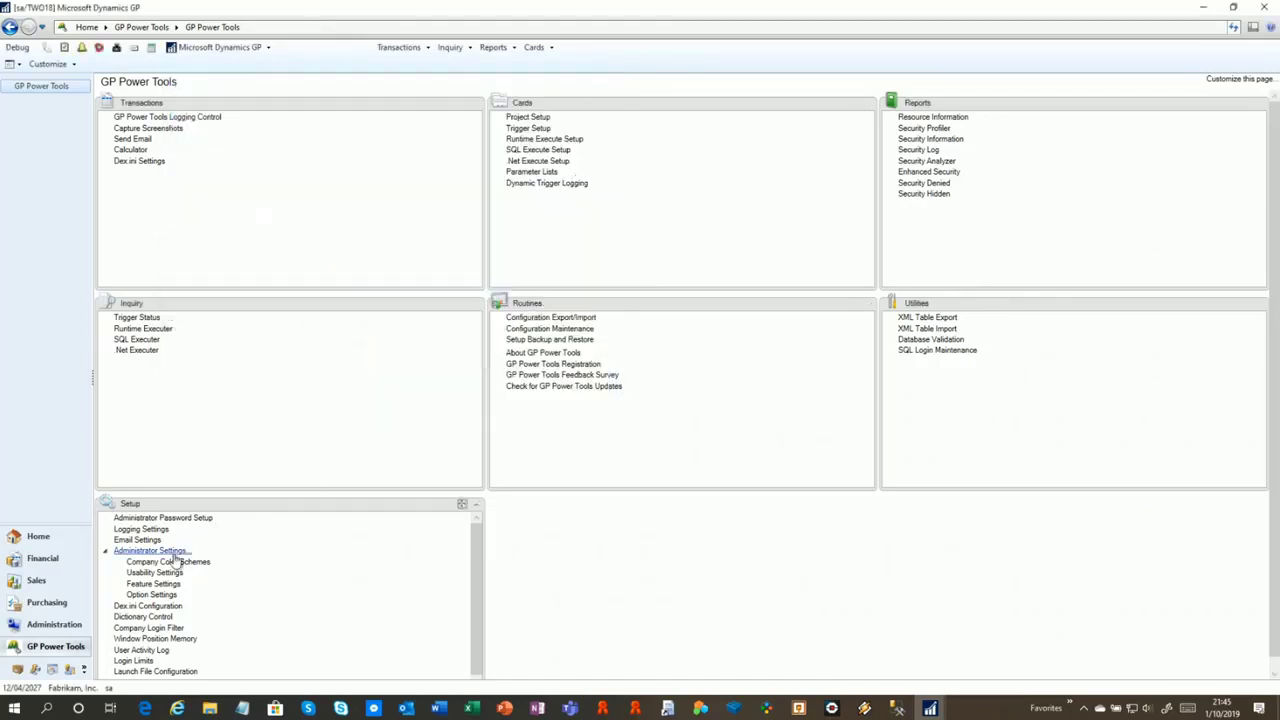
left_click(169, 655)
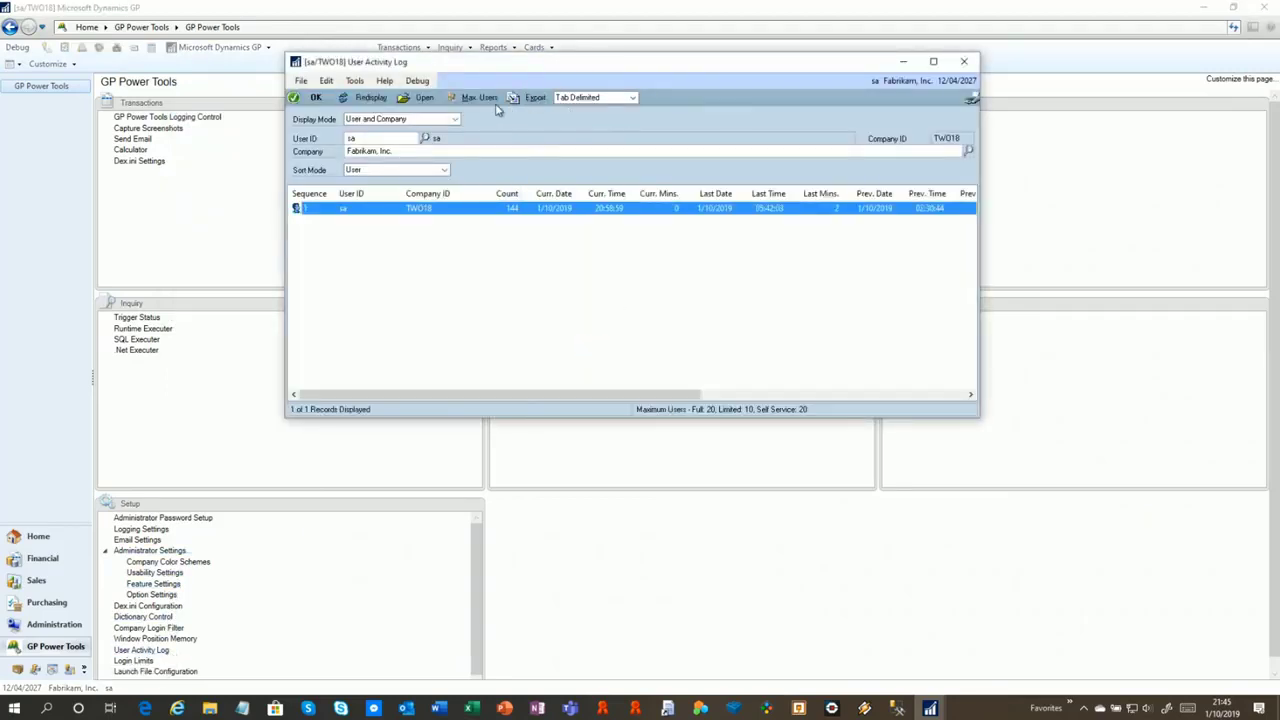
left_click(477, 98)
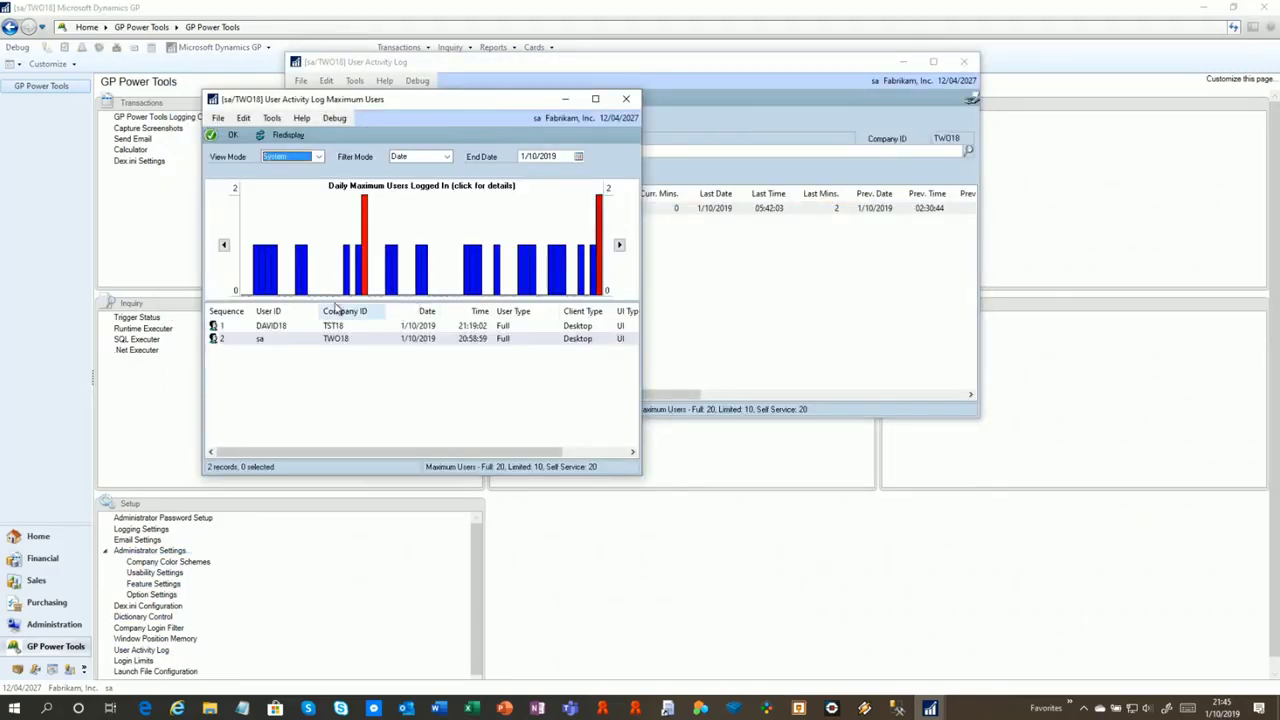
left_click(371, 264)
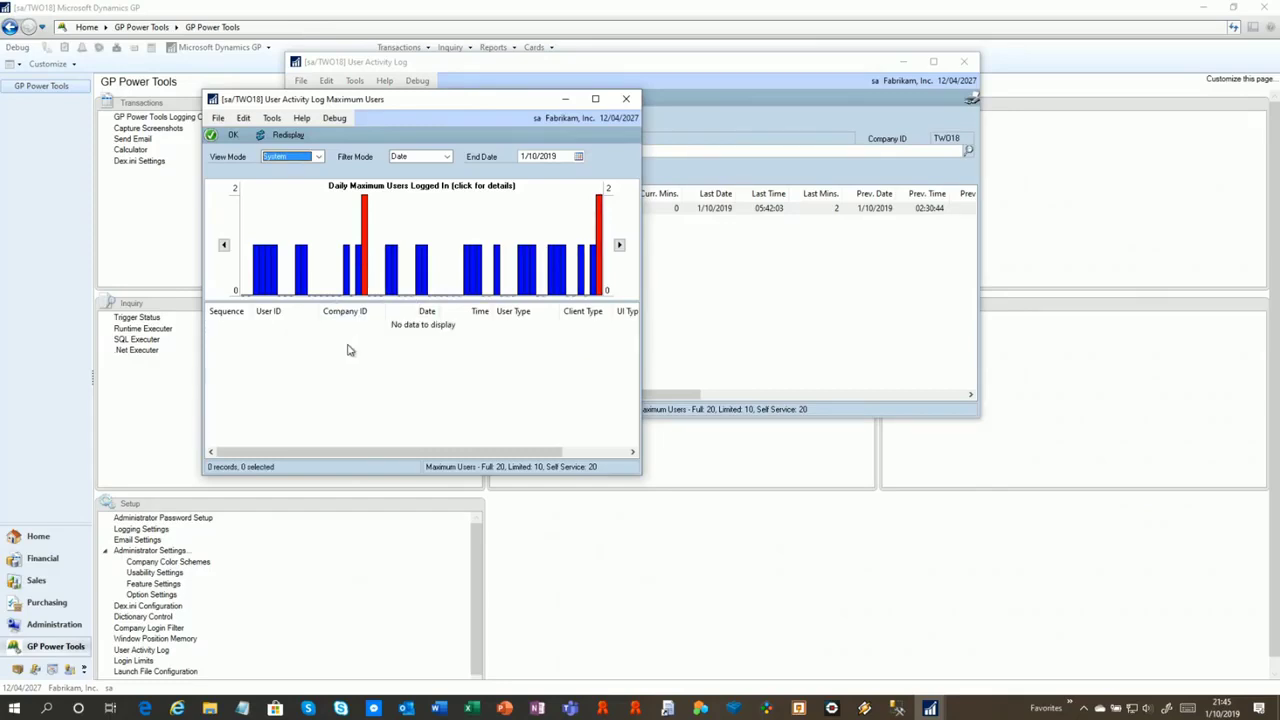
left_click(365, 262)
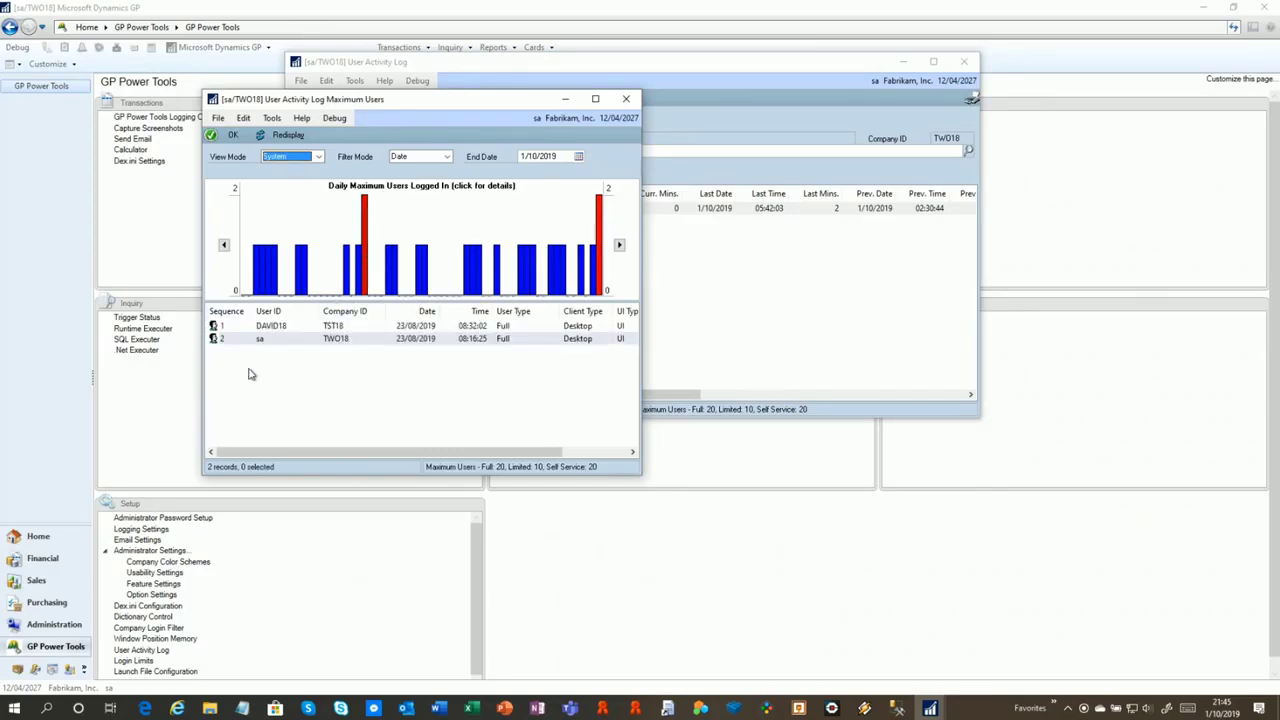
left_click(626, 98)
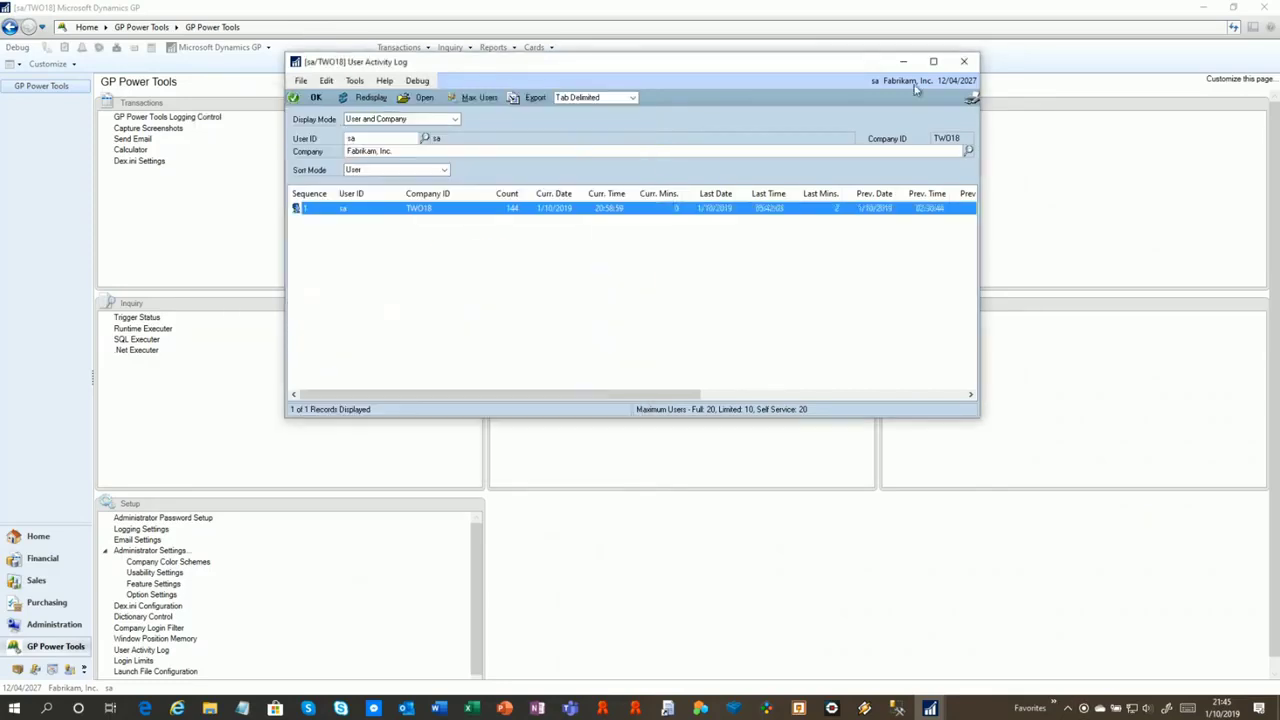
left_click(968, 63)
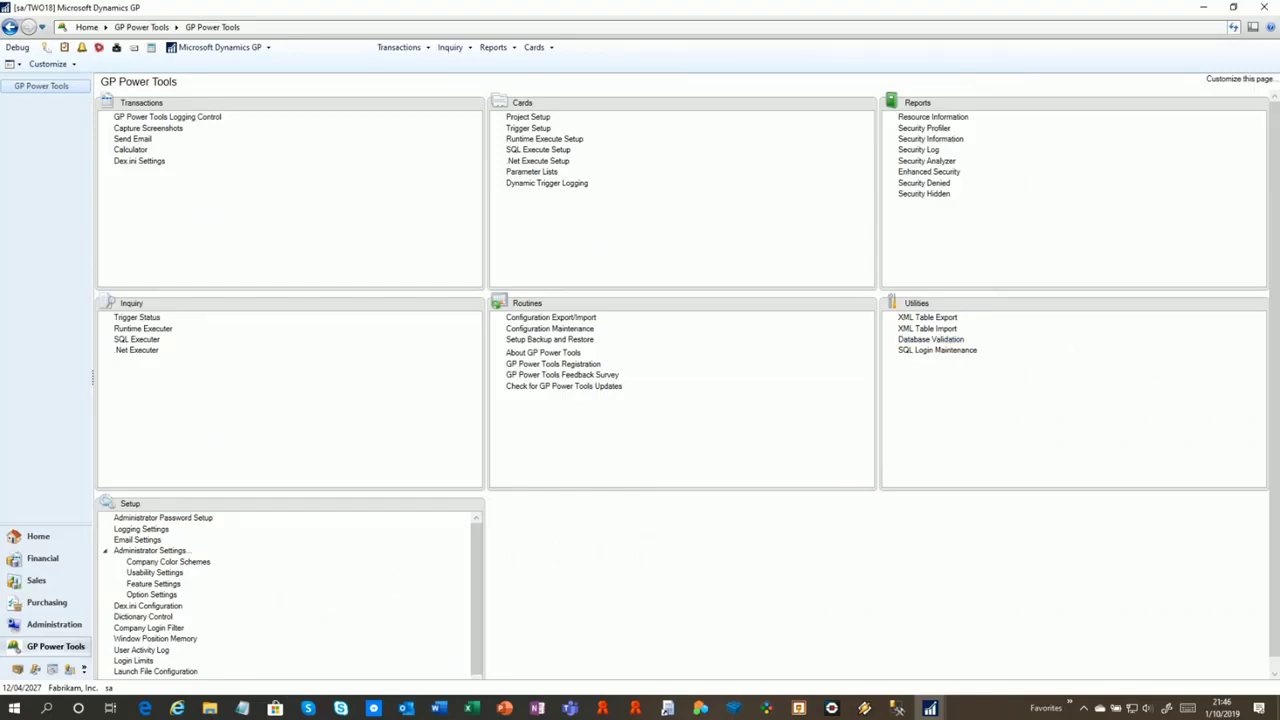
Open Dictionary Control and the original-version Customer Maintenance window, arranged side by side
left_click(160, 617)
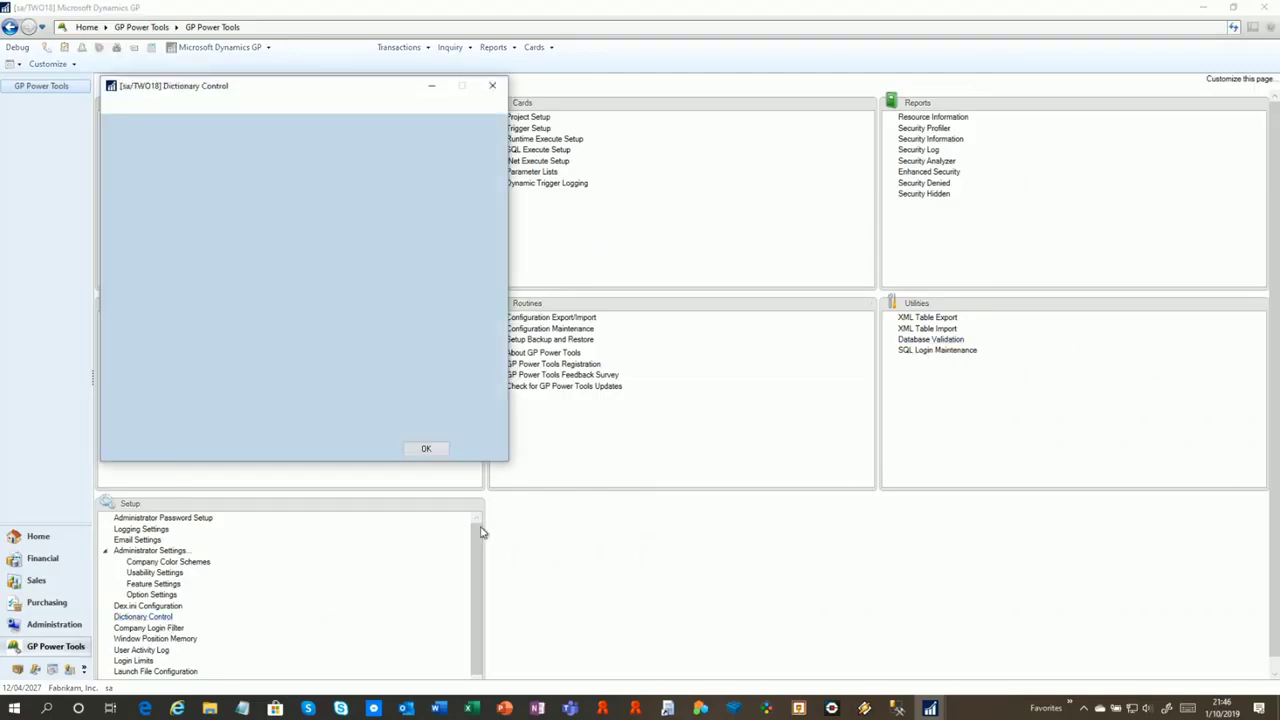
left_click_drag(223, 88, 178, 271)
left_click(534, 47)
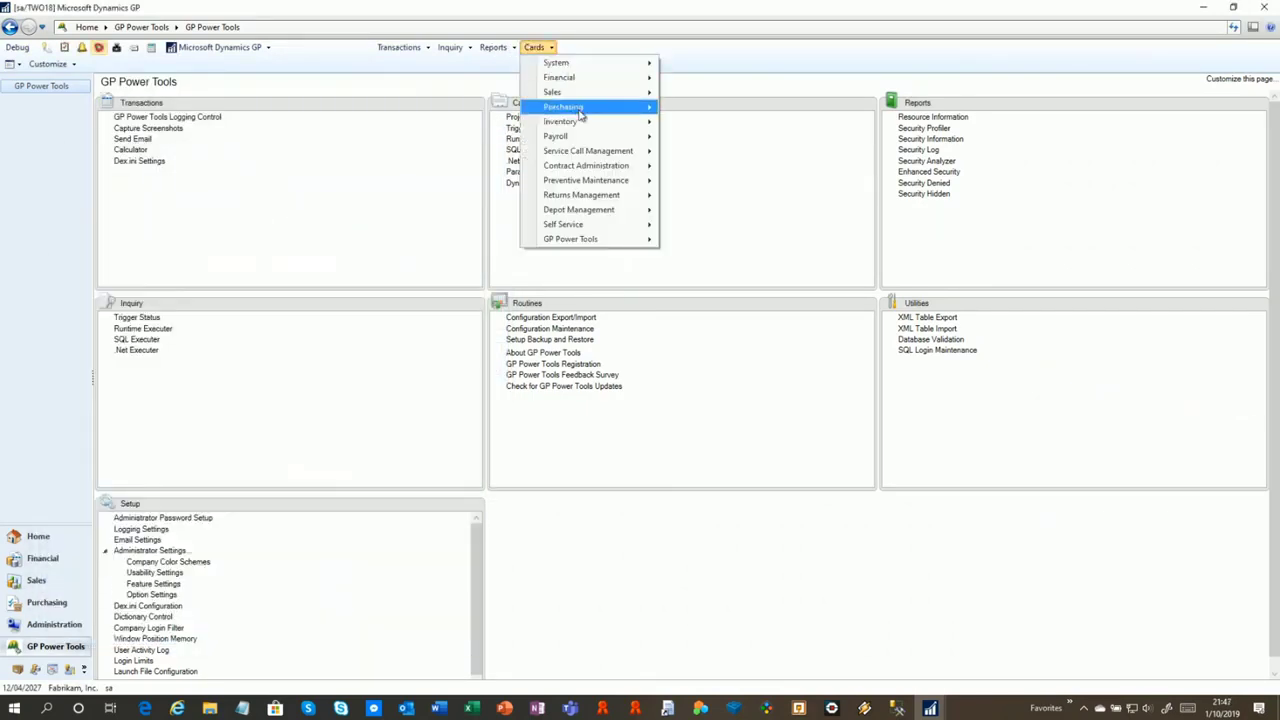
mouse_move(603, 100)
left_click(700, 93)
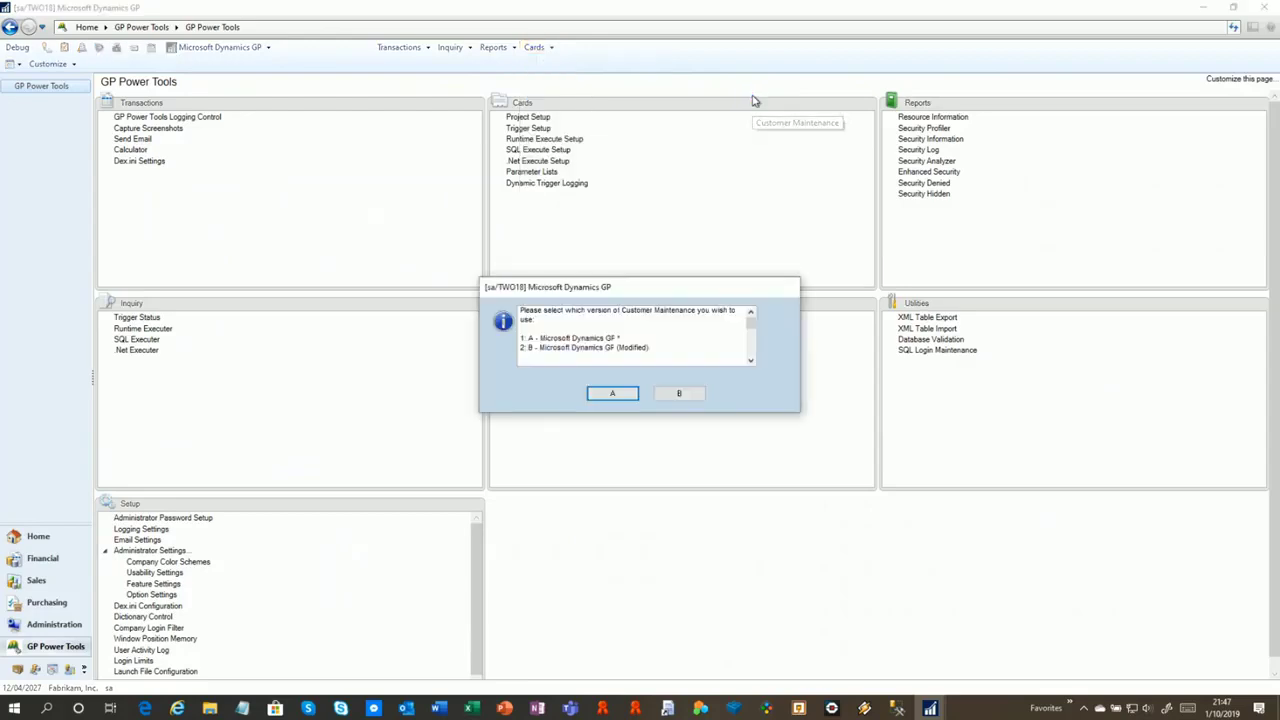
left_click(628, 395)
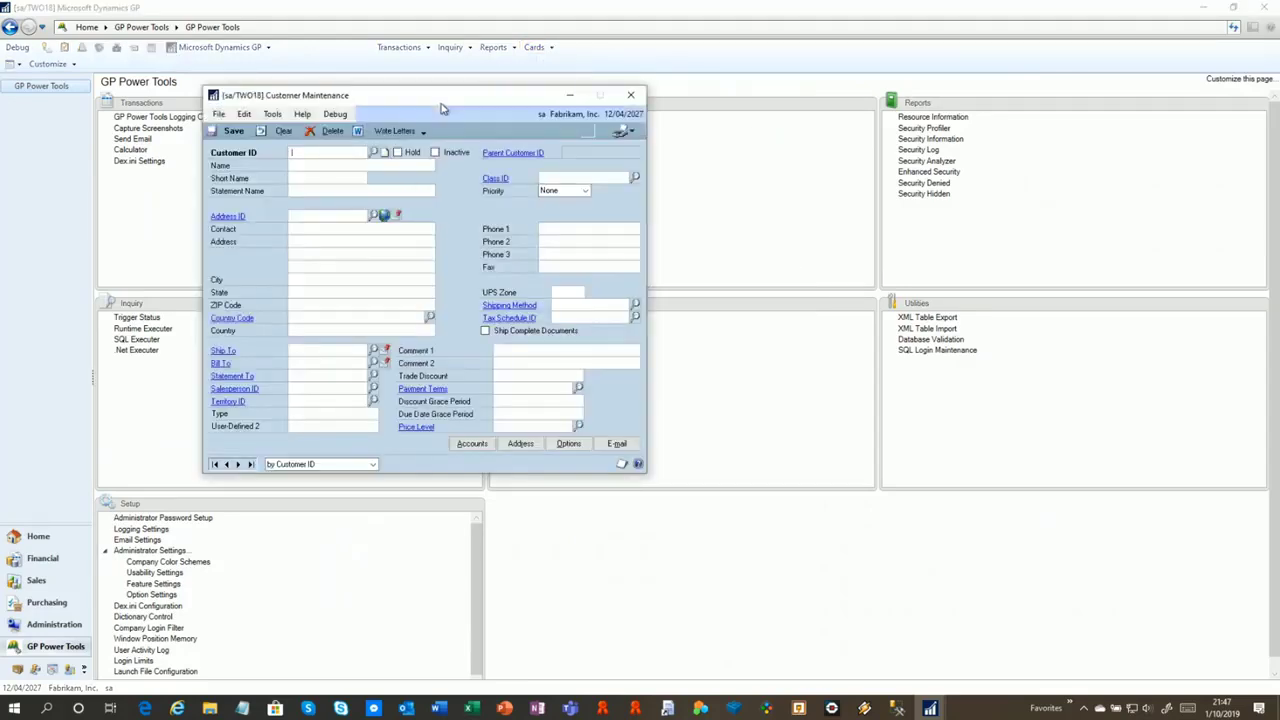
left_click_drag(448, 99, 898, 92)
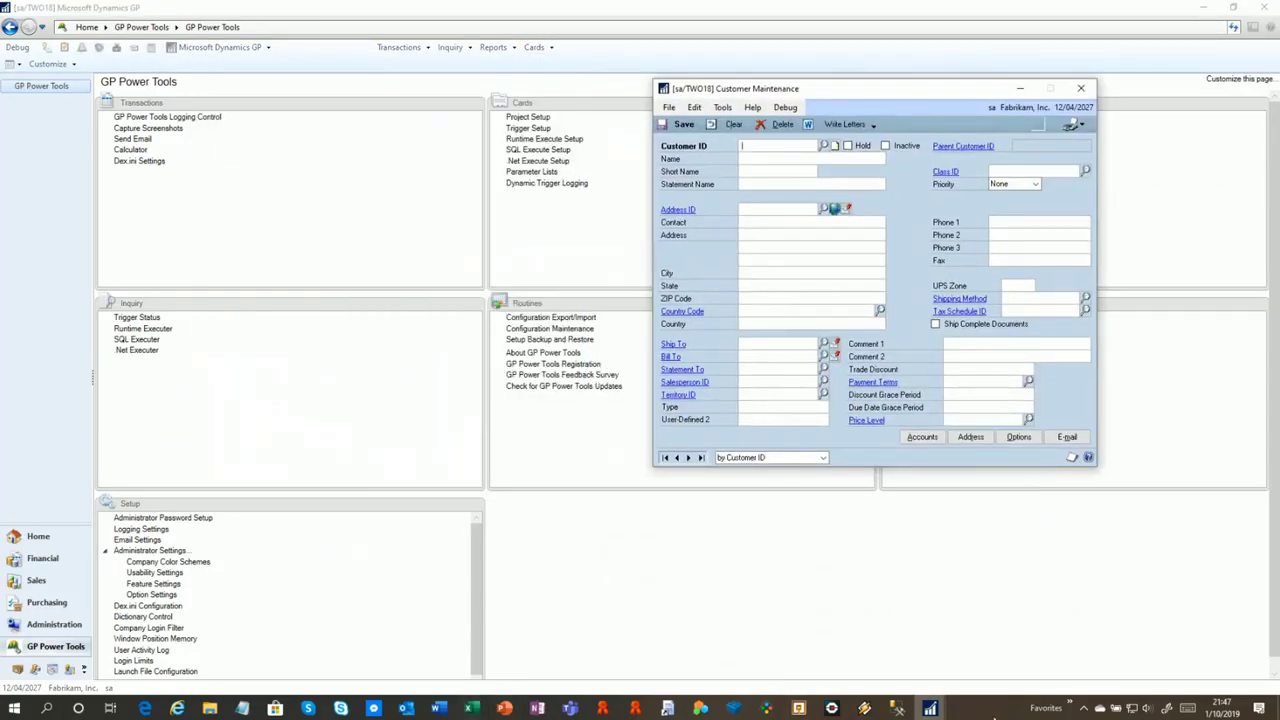
mouse_move(935, 710)
left_click(1020, 640)
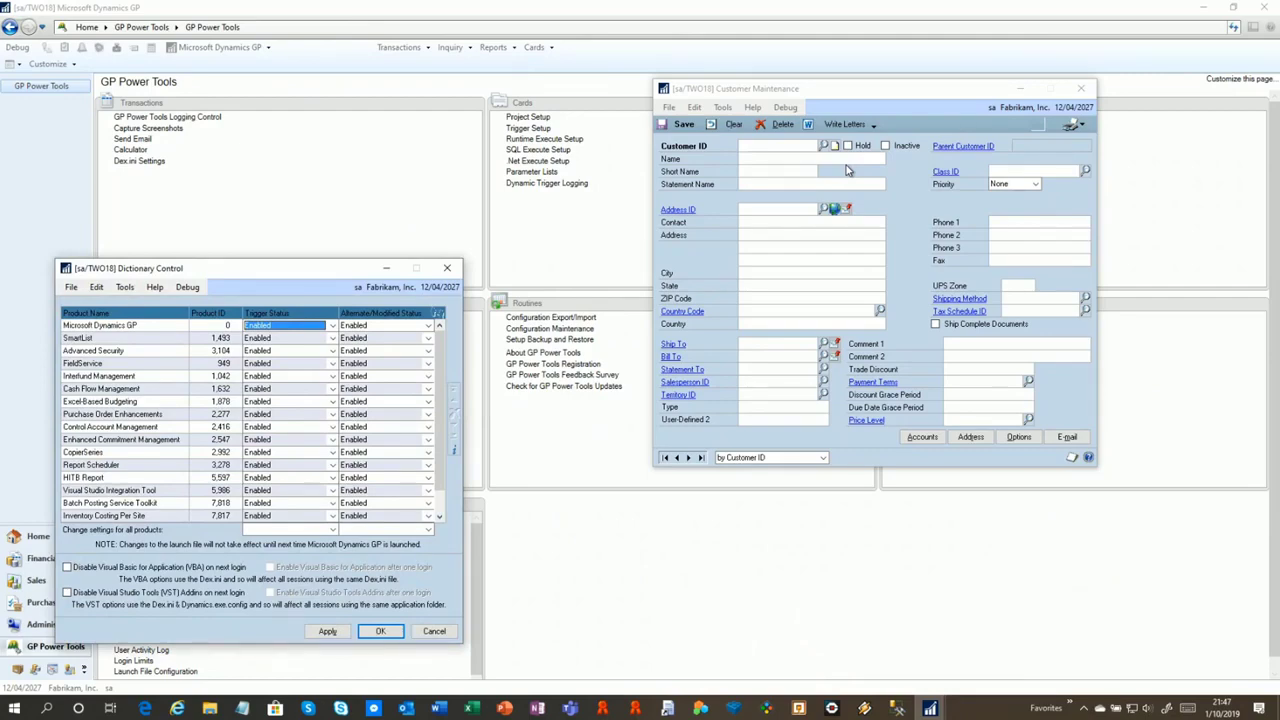
Set SmartList's trigger status to Disabled, apply it, and test the Customer ID lookup
left_click_drag(266, 277, 341, 174)
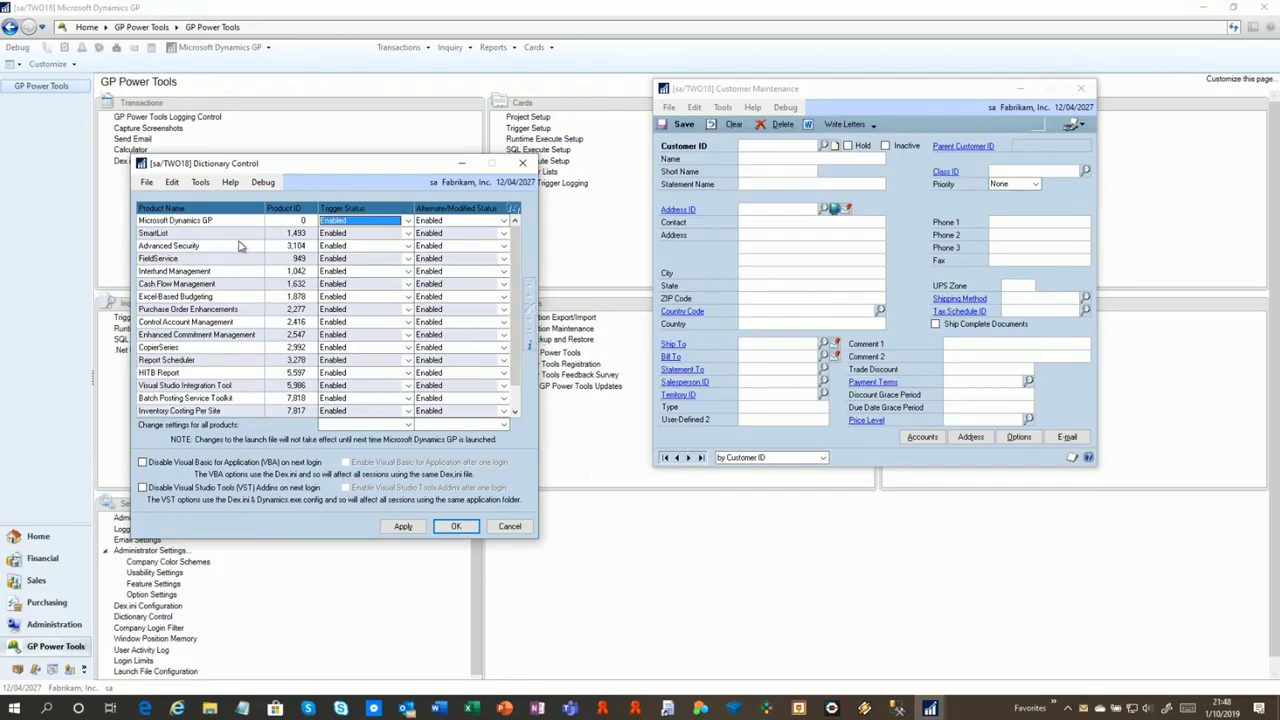
left_click(370, 234)
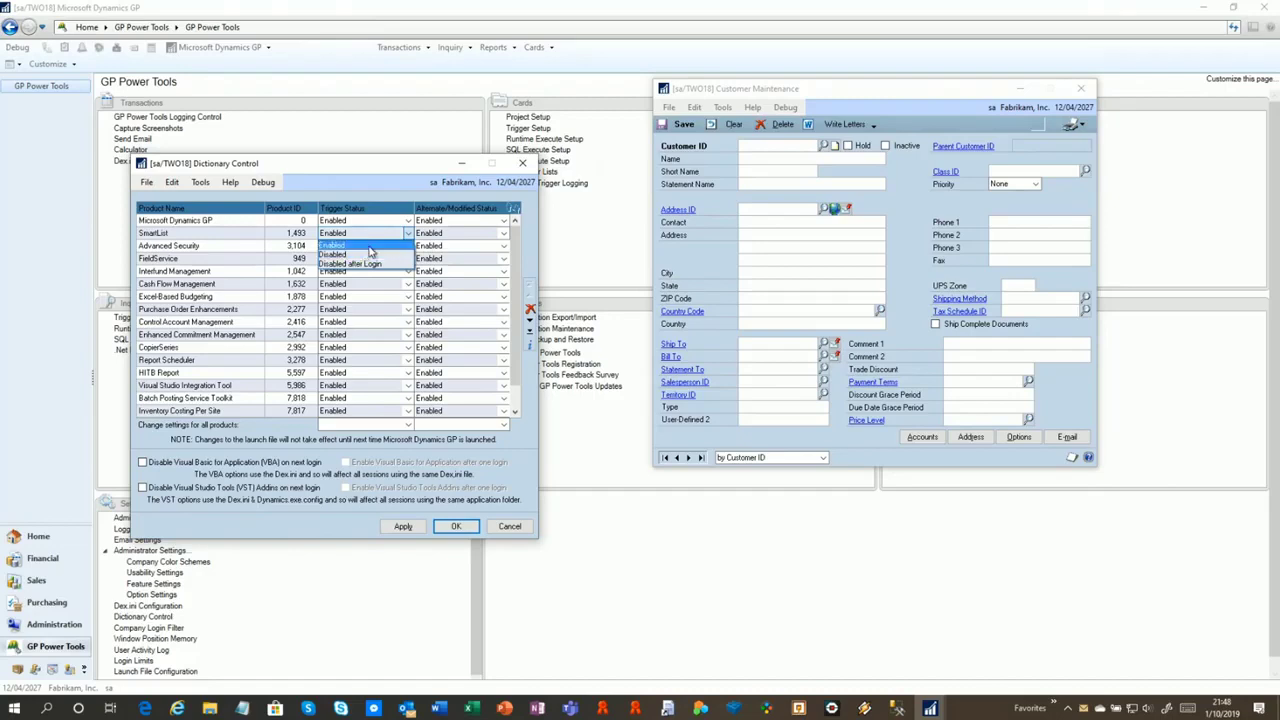
left_click(360, 256)
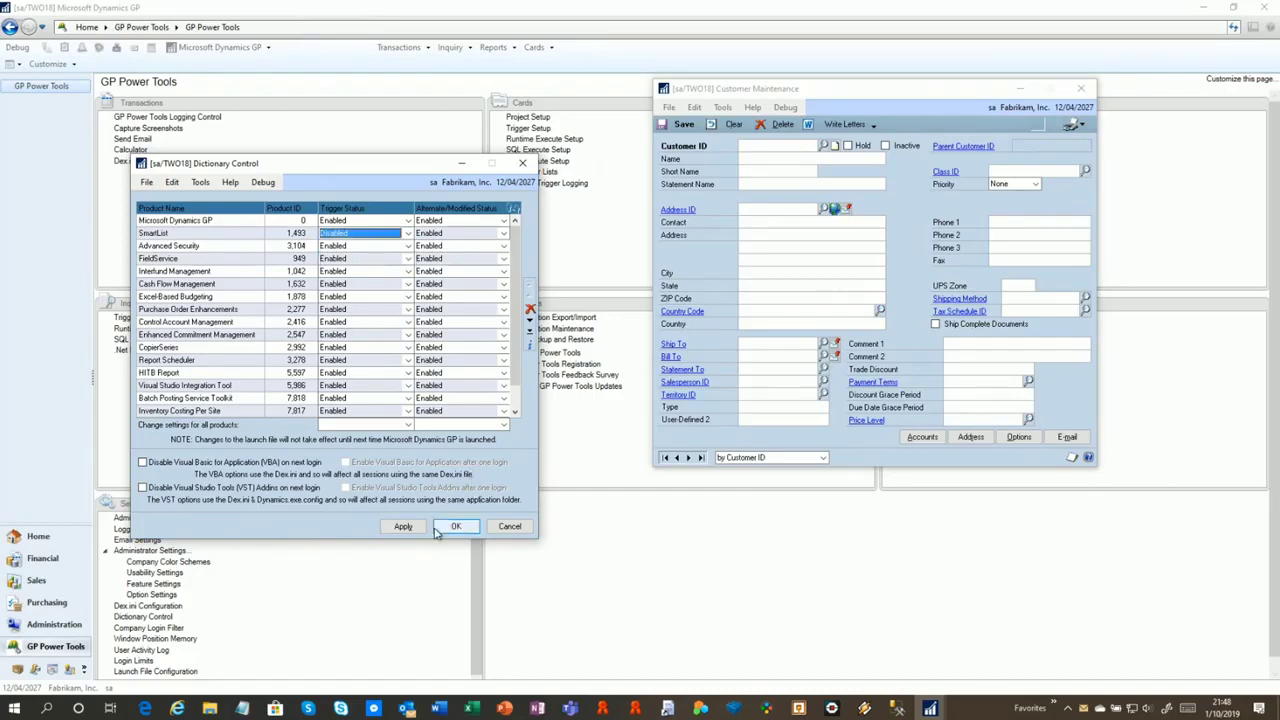
left_click(401, 526)
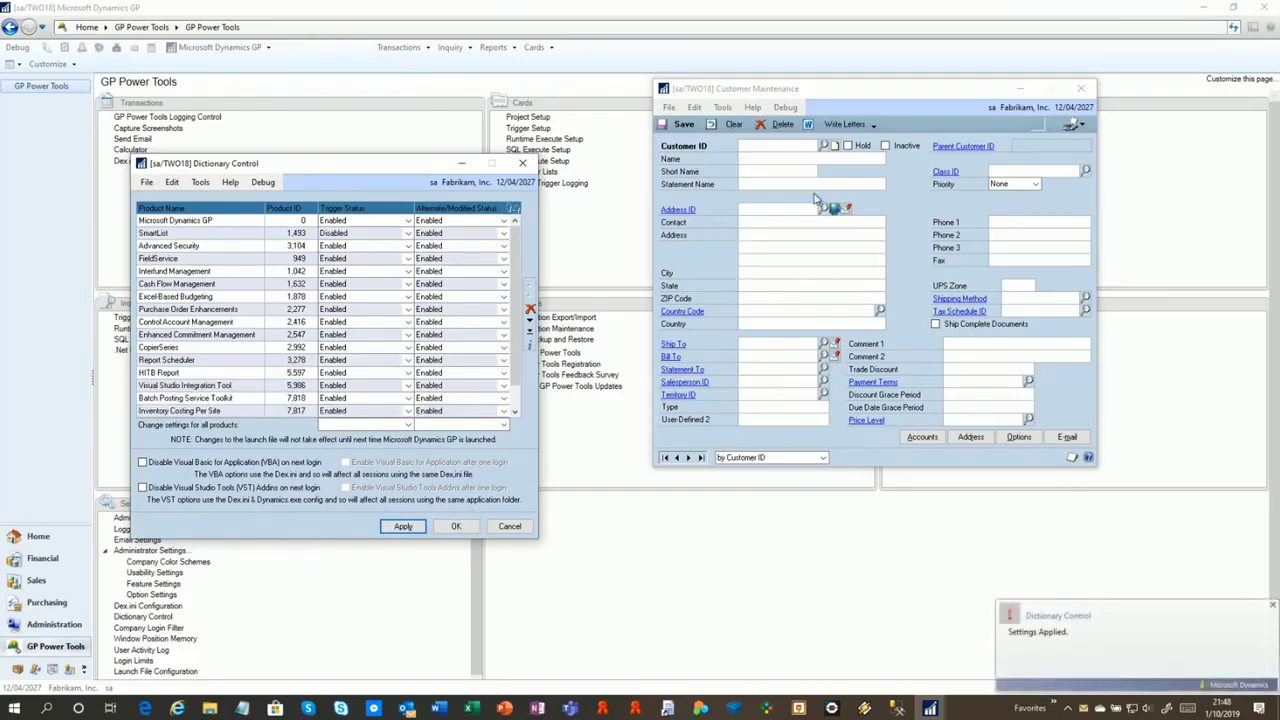
left_click(824, 146)
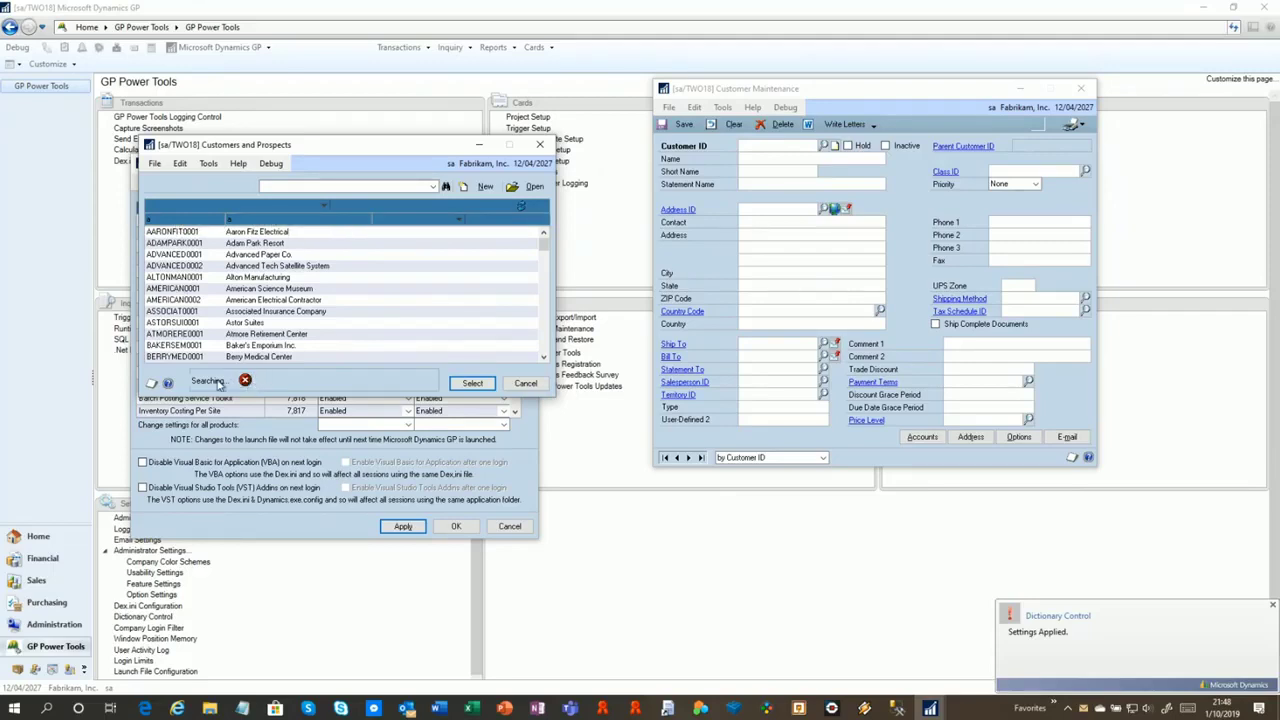
left_click(543, 147)
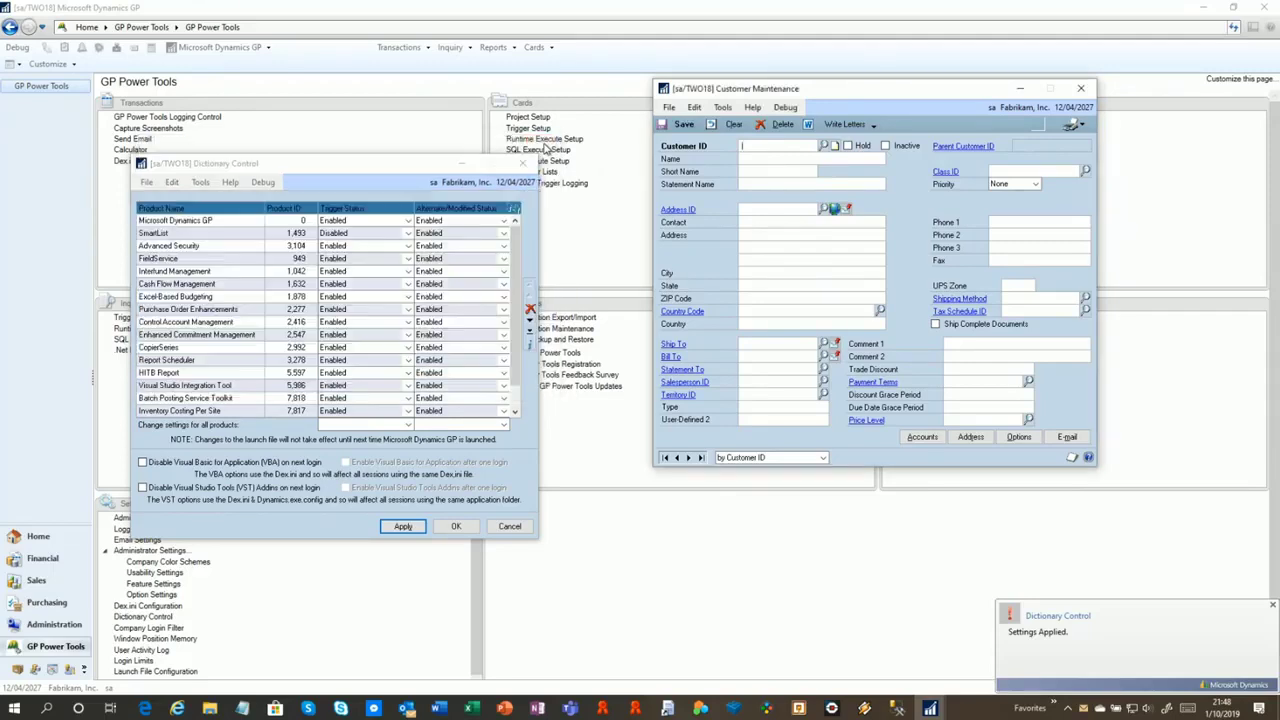
Set SmartList's triggers back to Enabled and review the Customization Status window
left_click(371, 240)
left_click(378, 236)
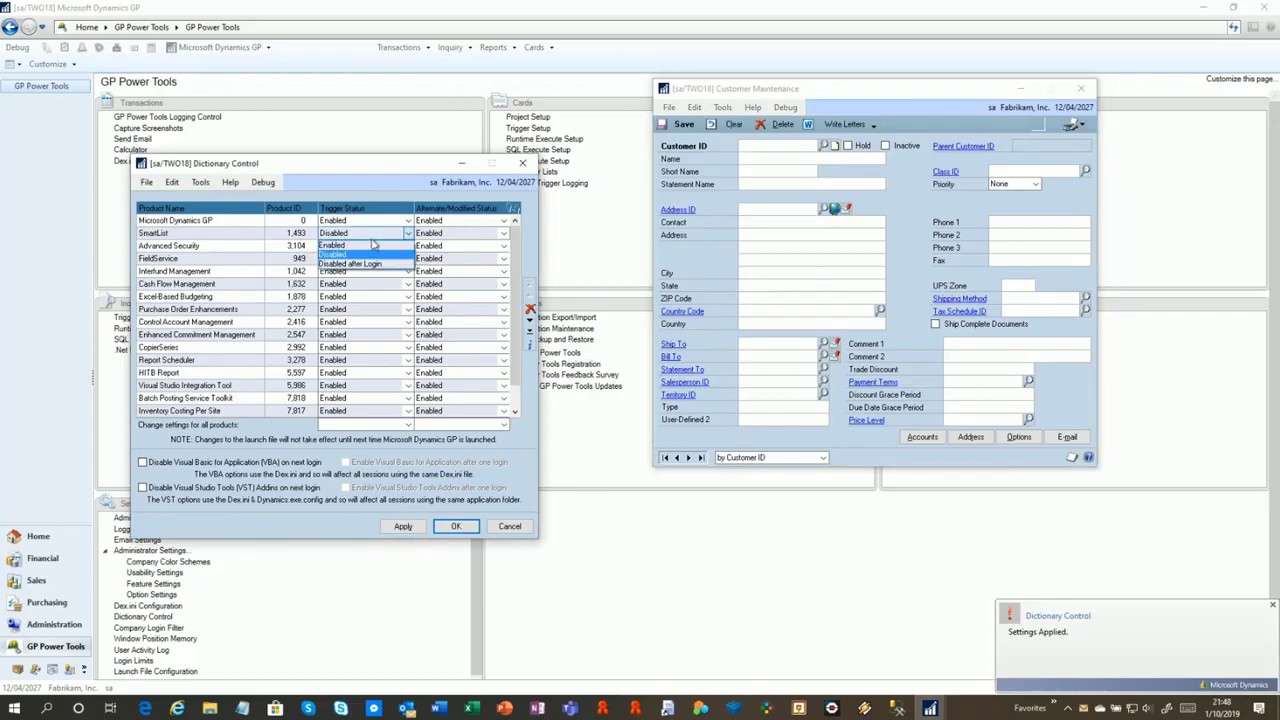
left_click(371, 245)
left_click(202, 183)
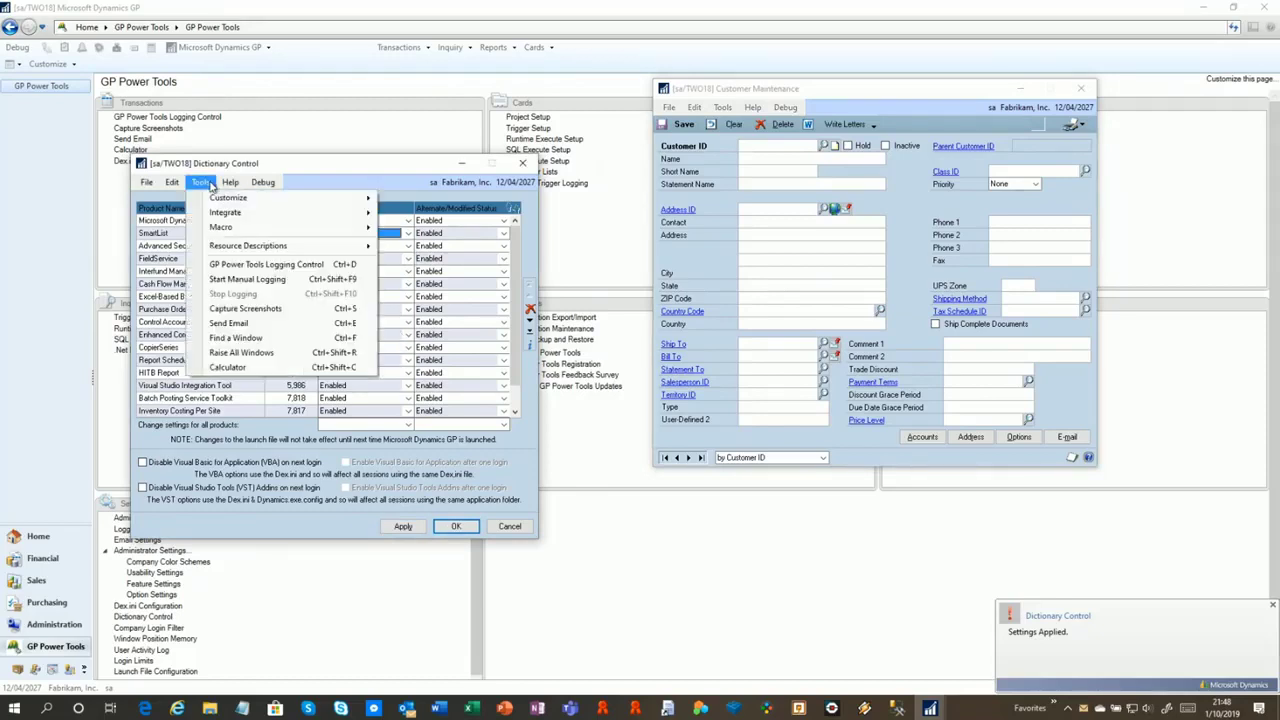
mouse_move(264, 204)
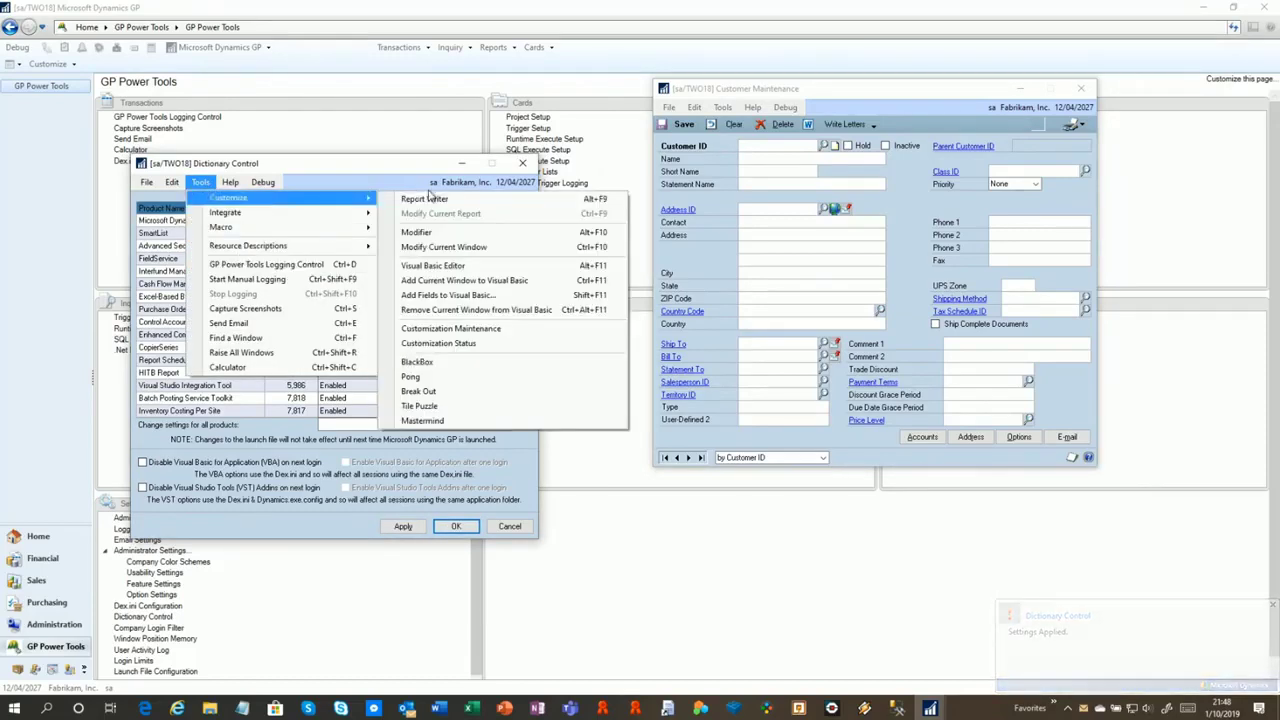
left_click(450, 344)
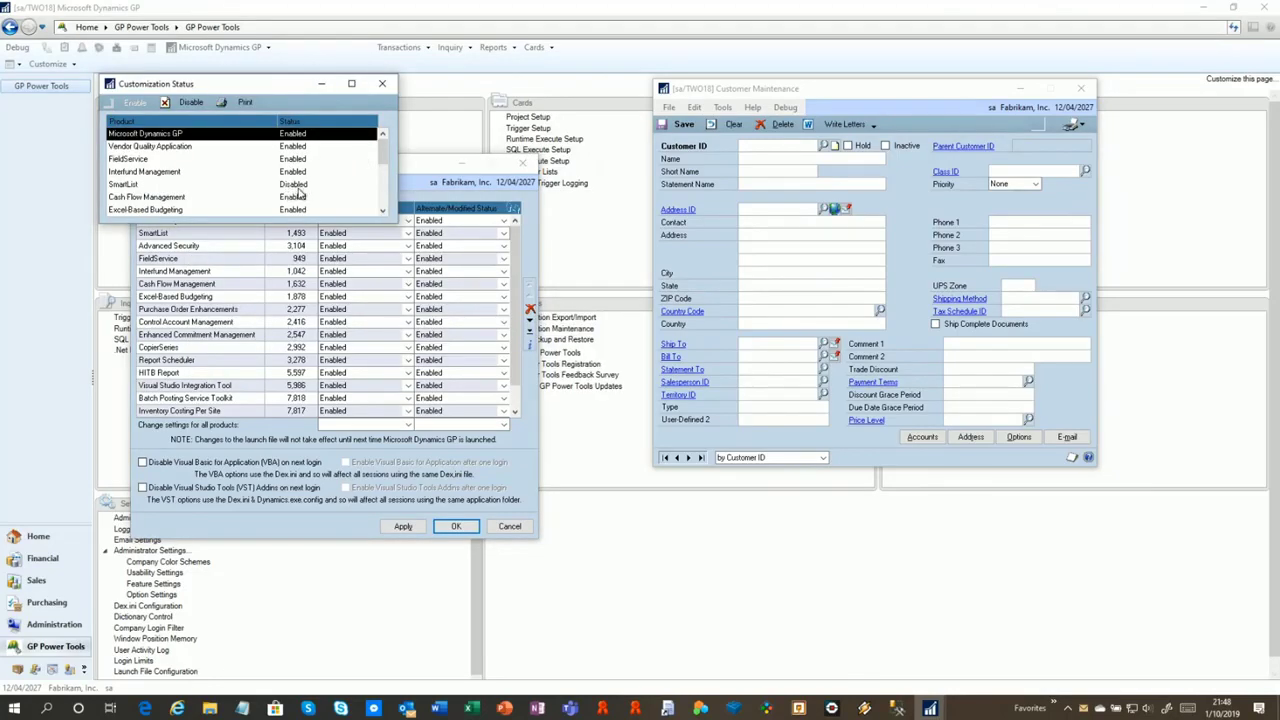
left_click(382, 83)
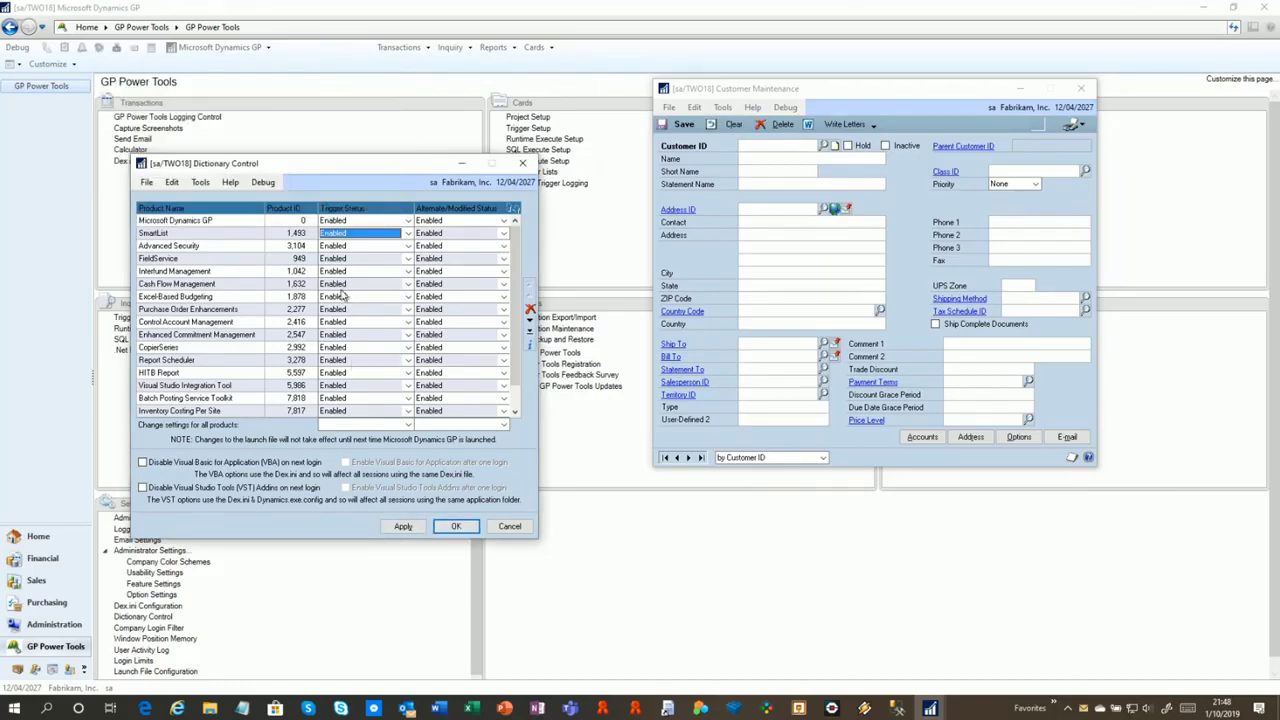
Set SmartList to Disabled after Login, accepting all users and companies
left_click(400, 234)
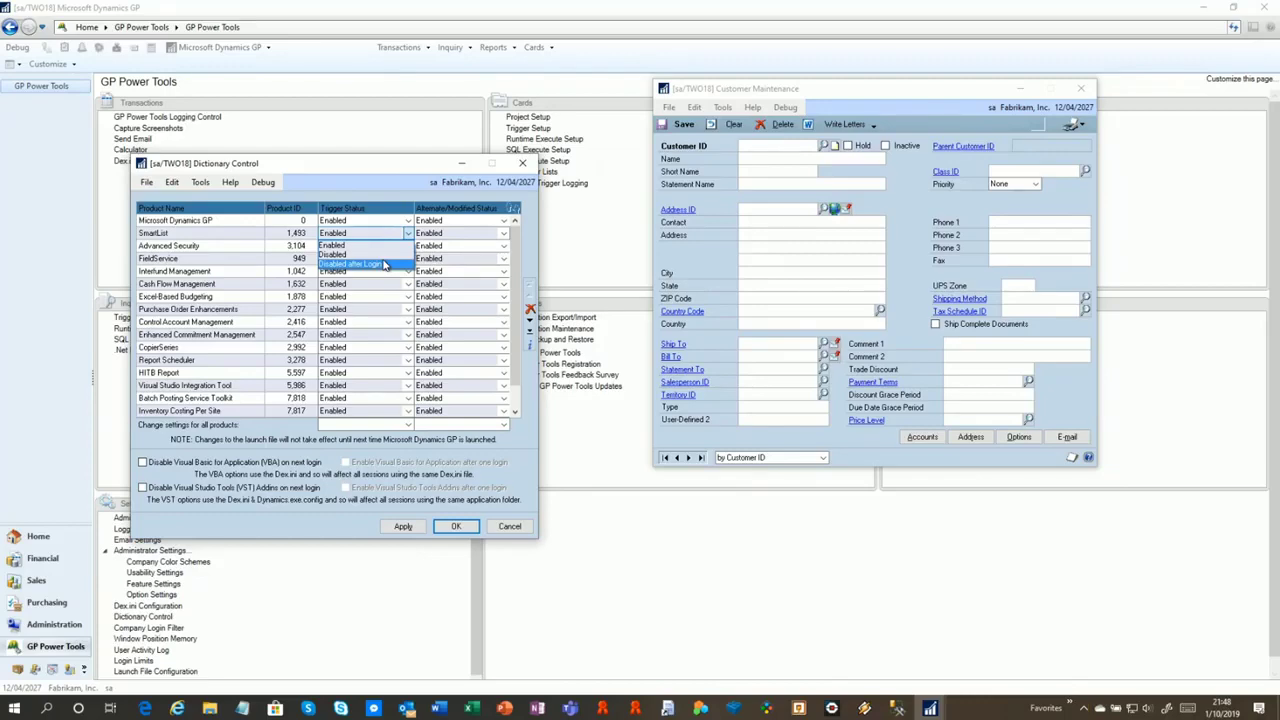
left_click(384, 264)
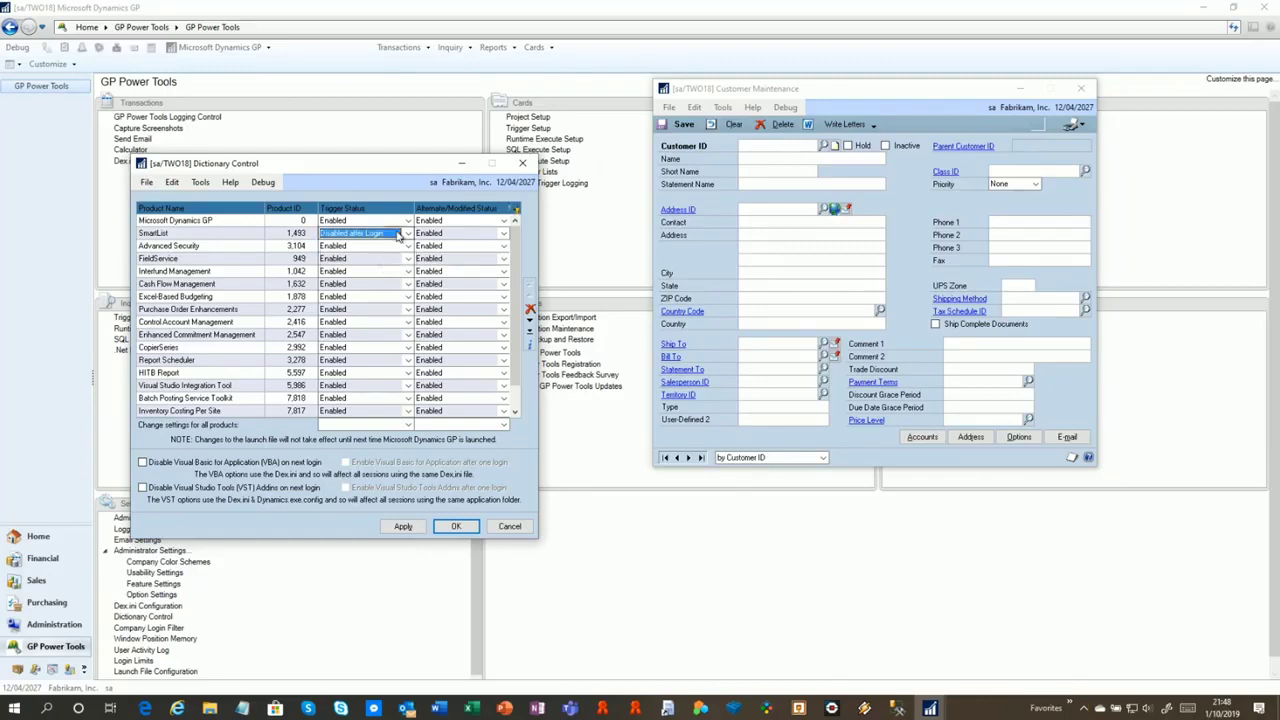
left_click(513, 210)
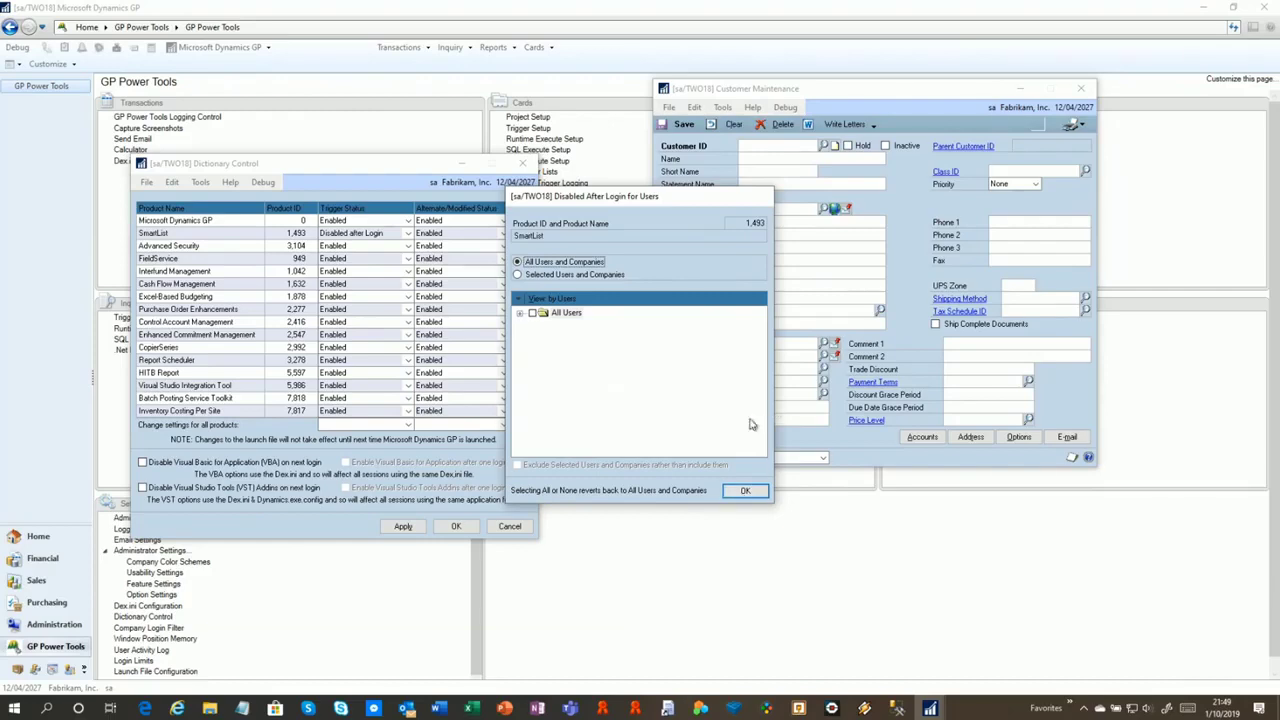
left_click(744, 491)
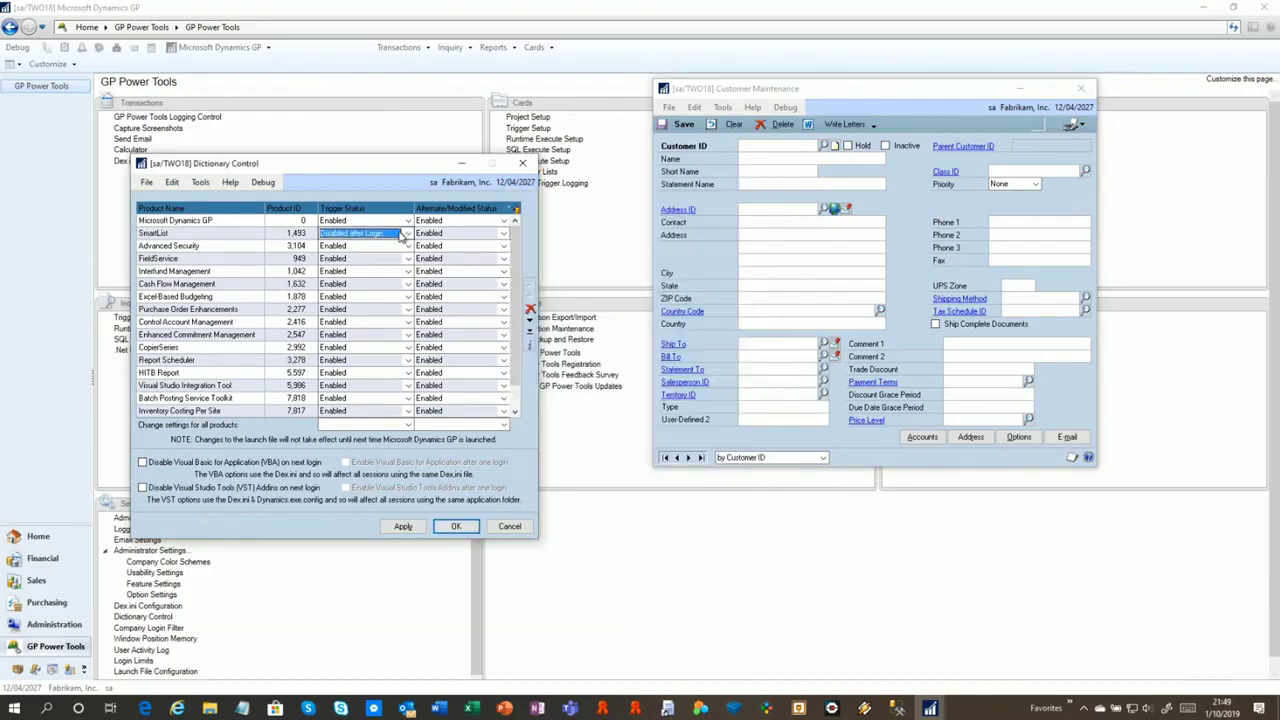
Revert SmartList's trigger status to Enabled, apply, and open the Customer ID lookup
left_click(408, 234)
left_click(348, 246)
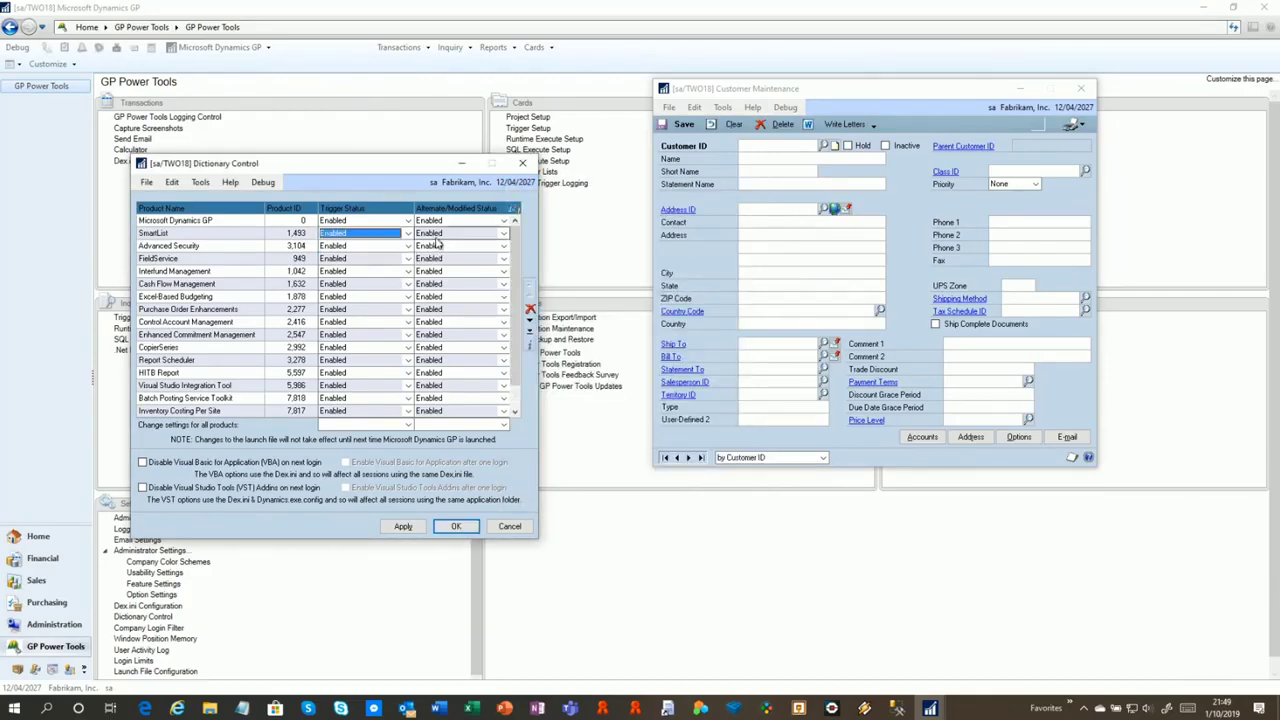
left_click(403, 526)
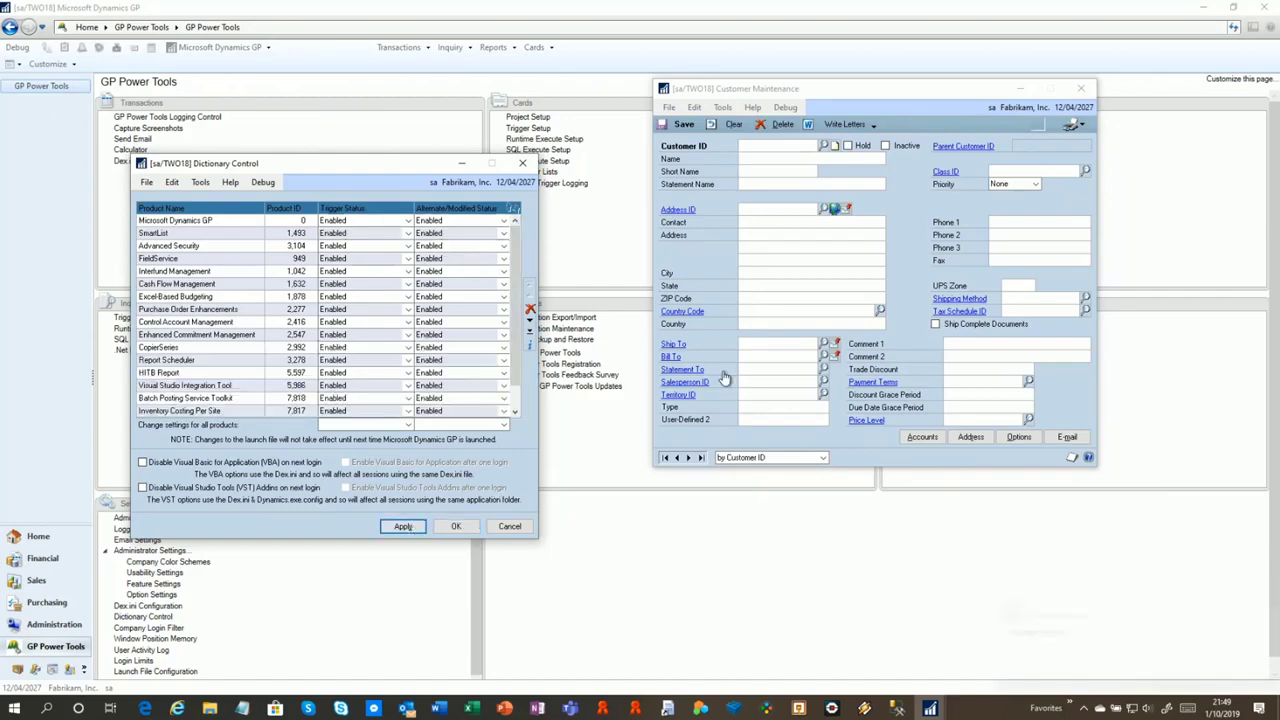
left_click(824, 145)
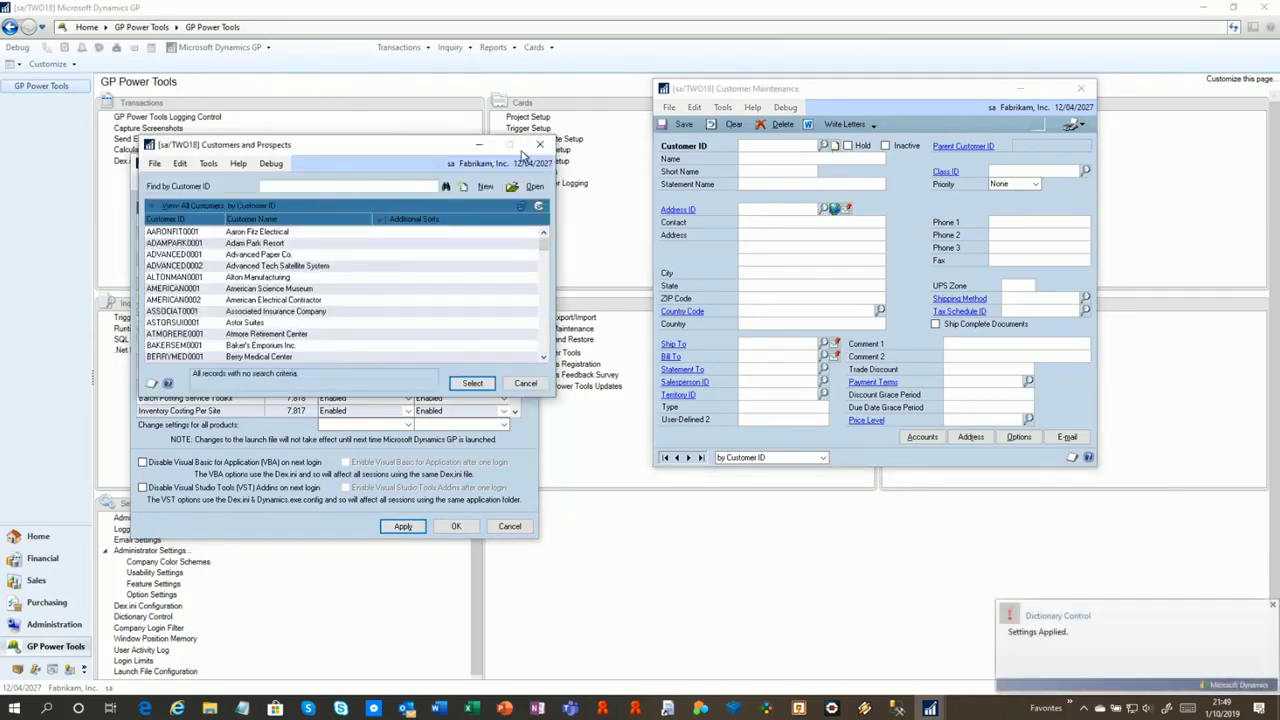
Set SmartList's alternate/modified status to All Disabled, apply, and test the customer lookup
left_click(526, 155)
left_click(452, 234)
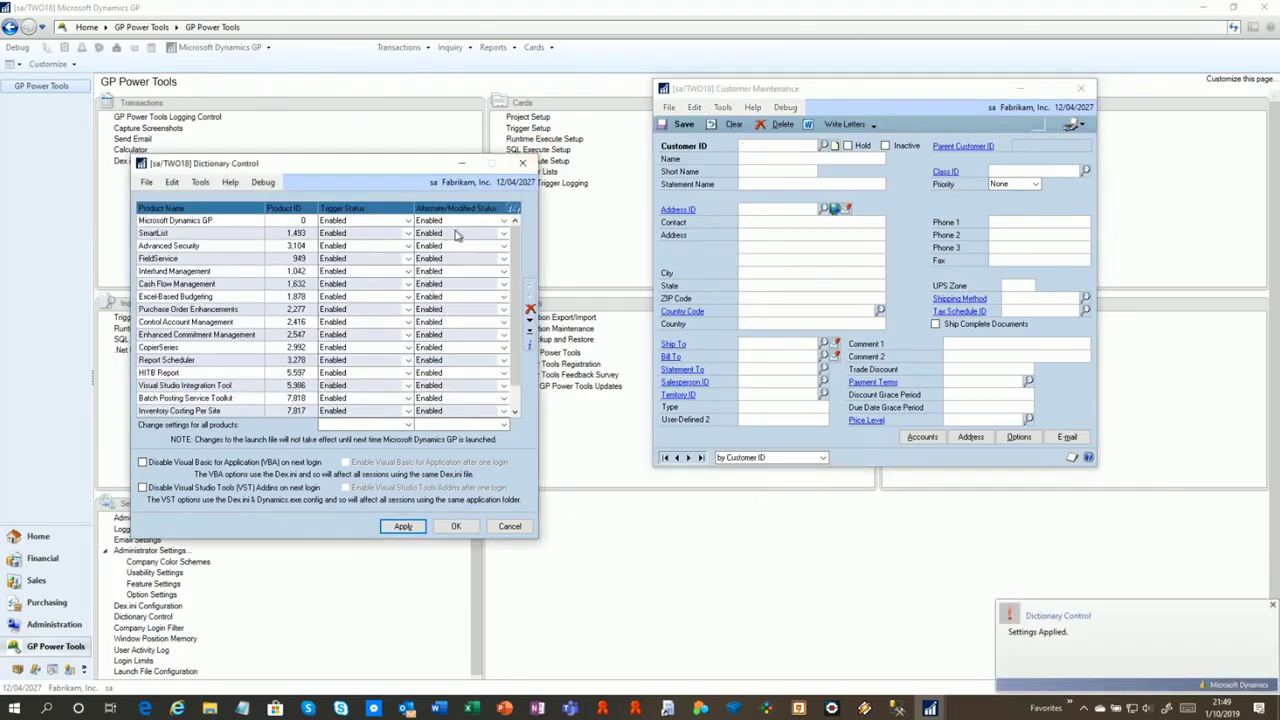
left_click(458, 235)
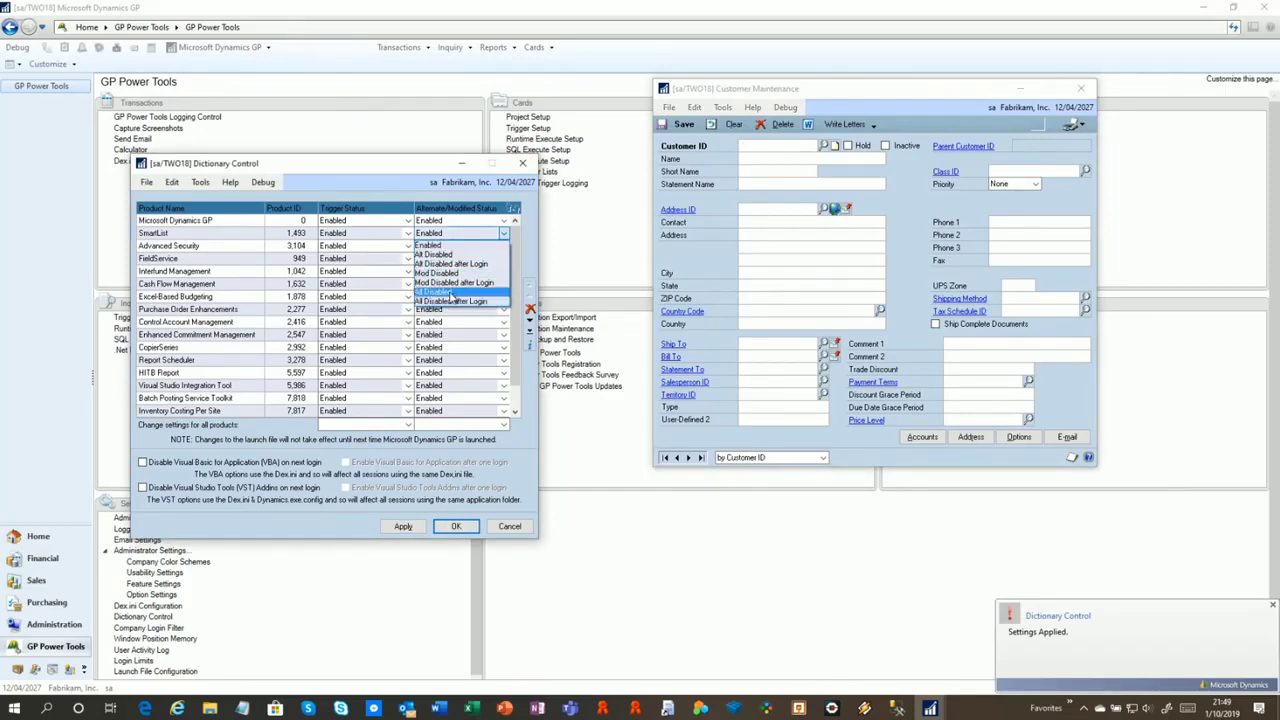
left_click(452, 296)
left_click(403, 526)
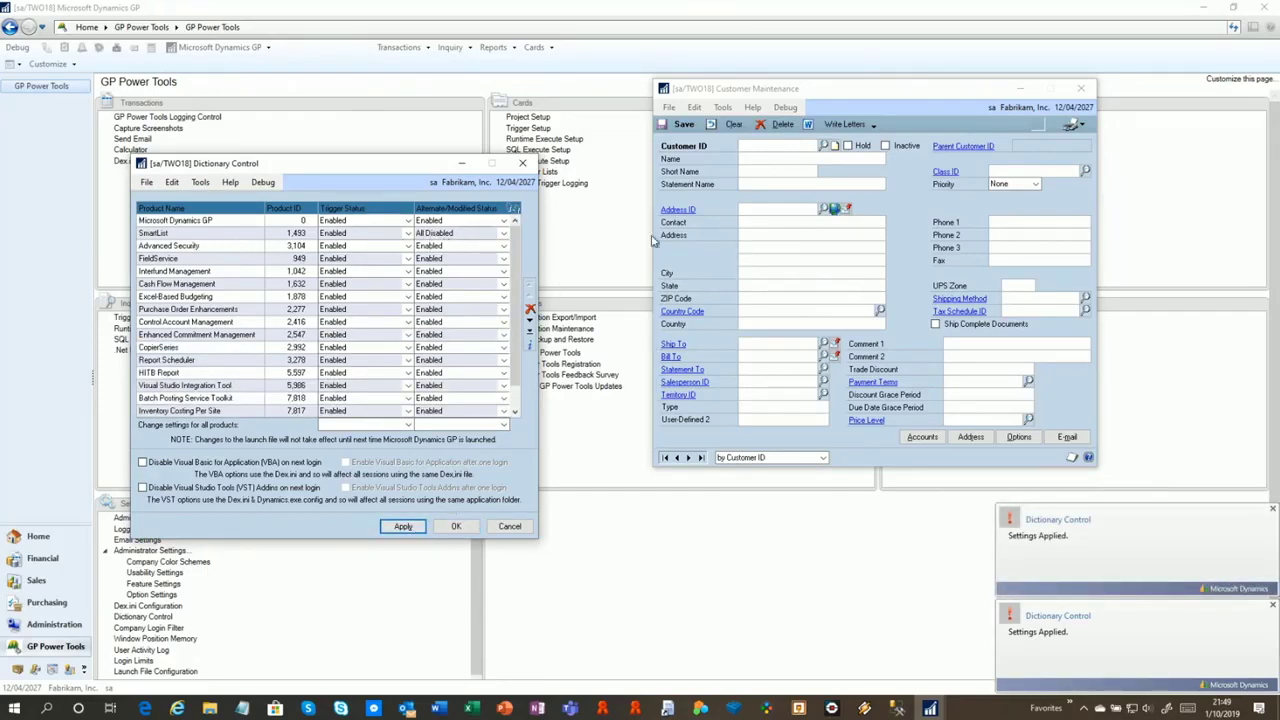
left_click(827, 147)
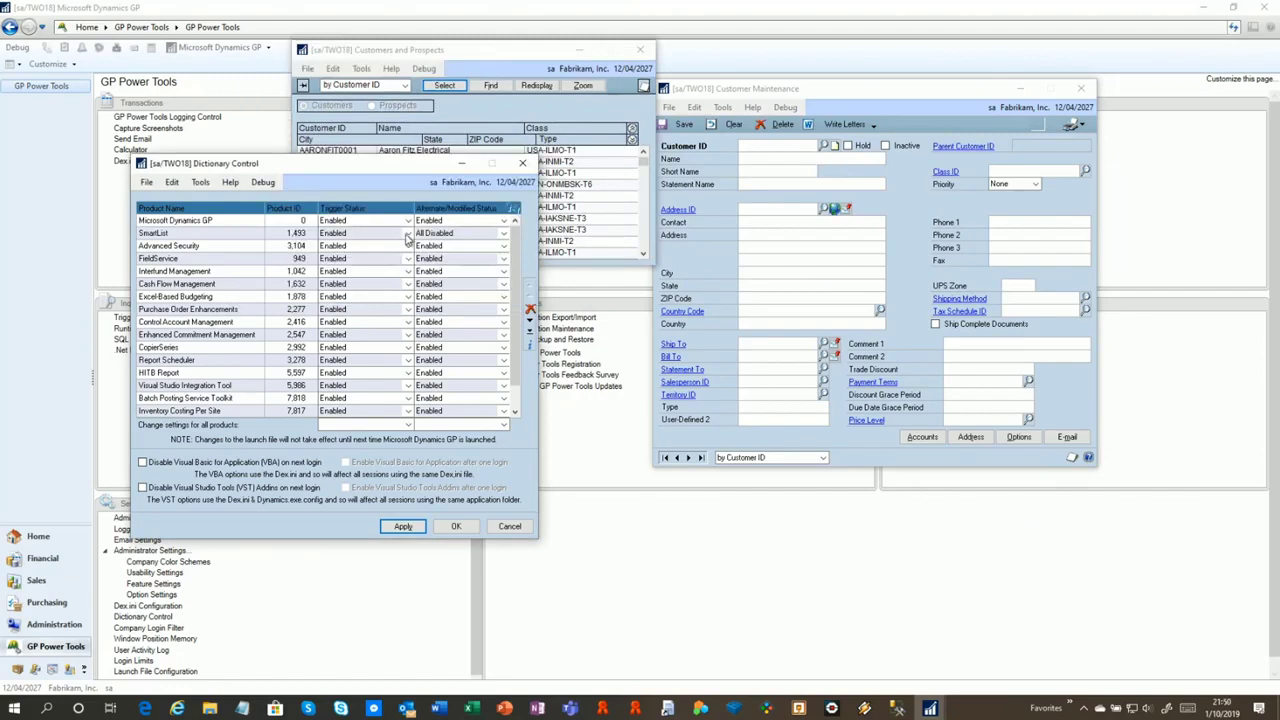
Return SmartList's alternate/modified status to Enabled, apply, and reopen the customer lookup
left_click(407, 236)
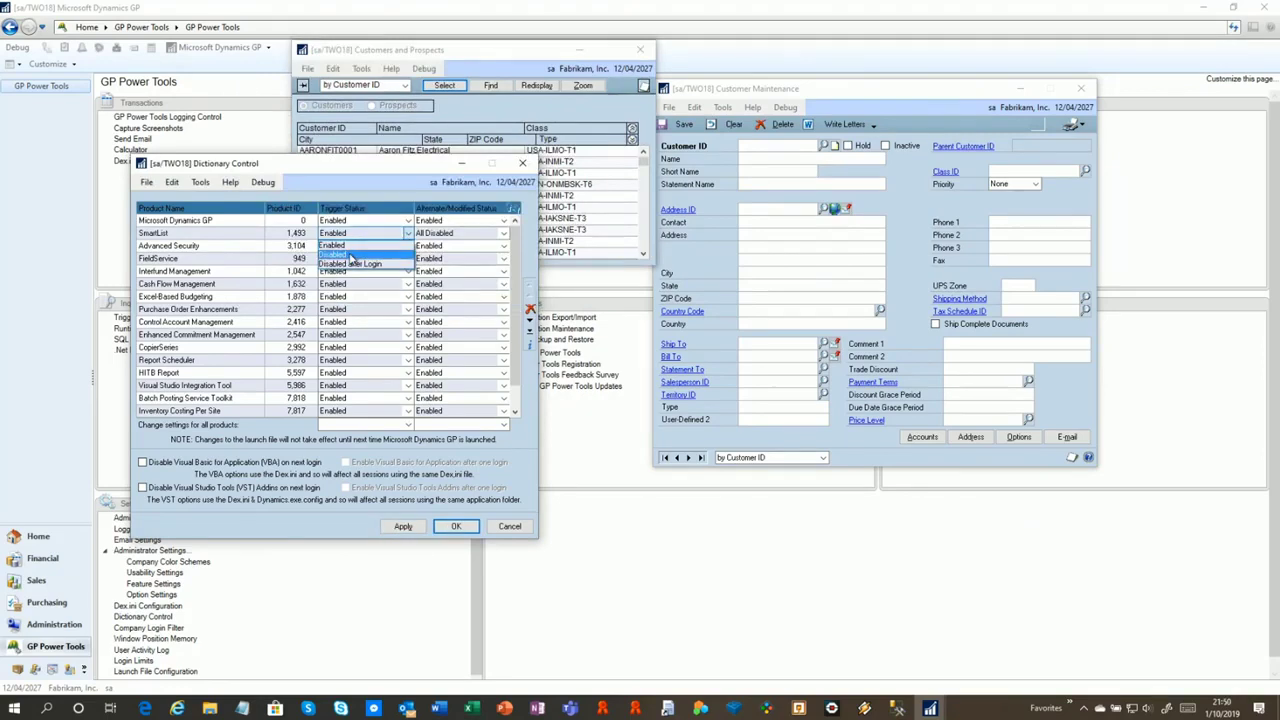
left_click(298, 163)
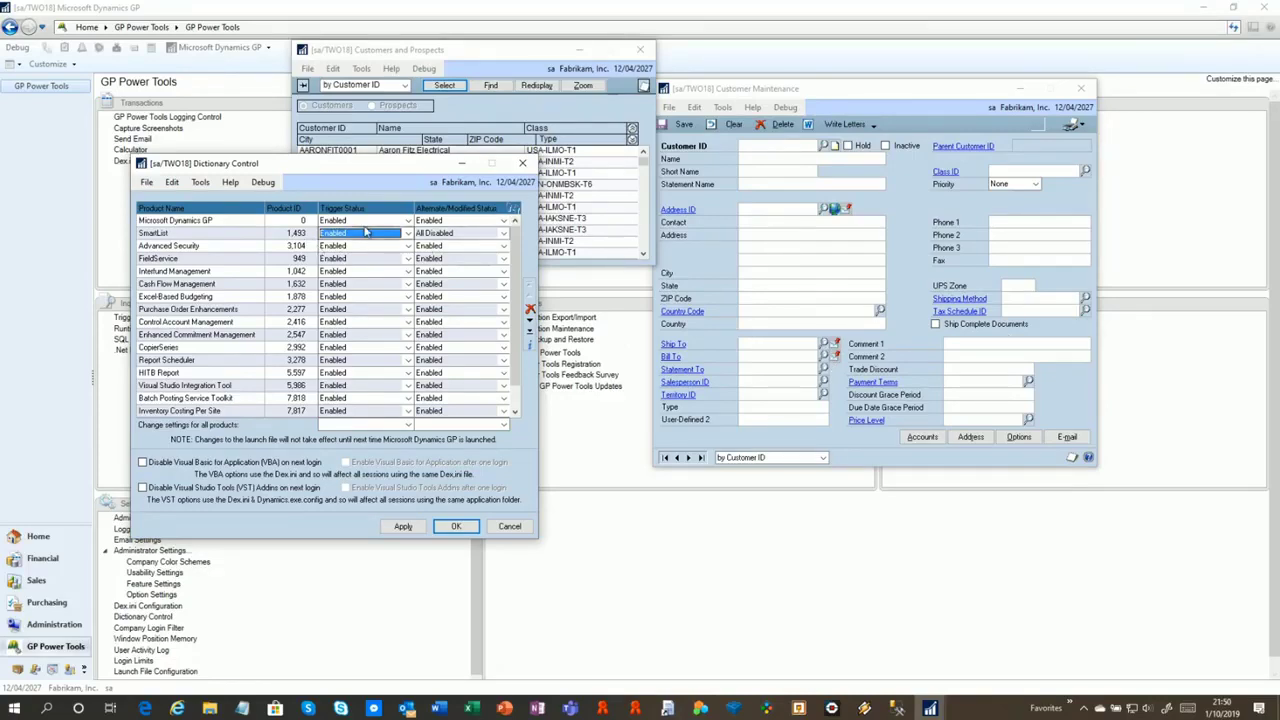
left_click(477, 235)
left_click(430, 245)
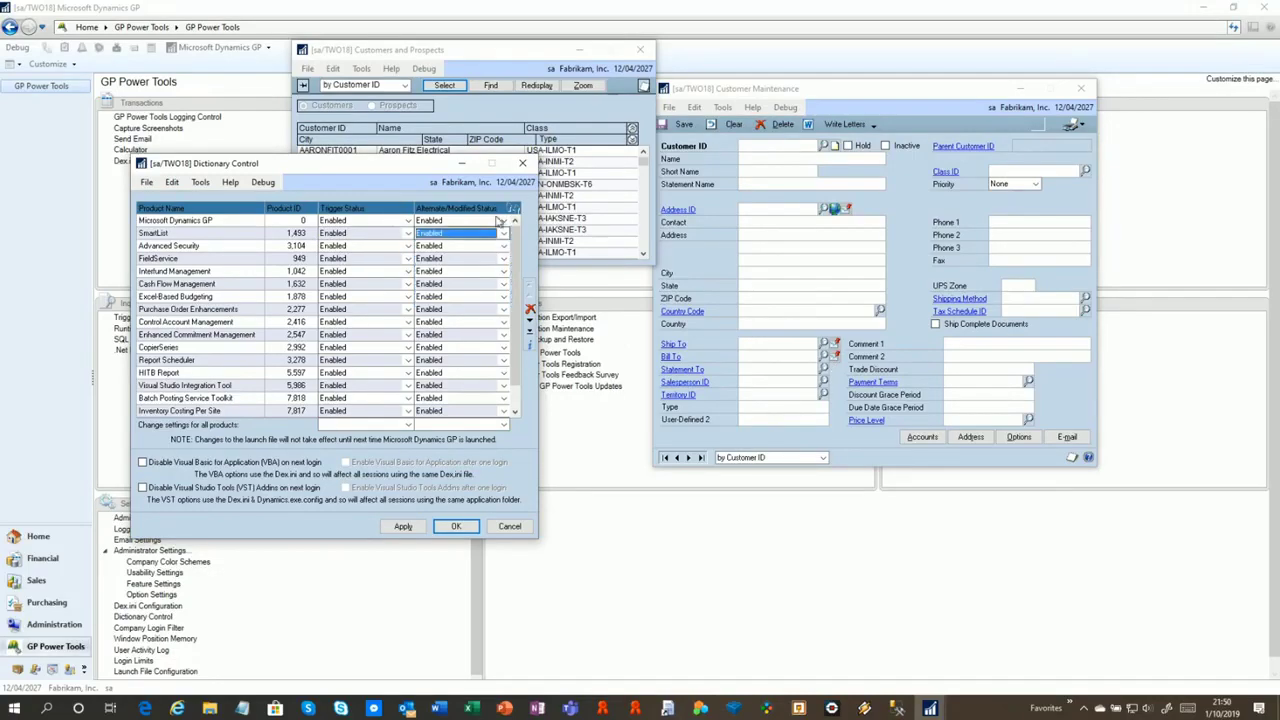
left_click(419, 528)
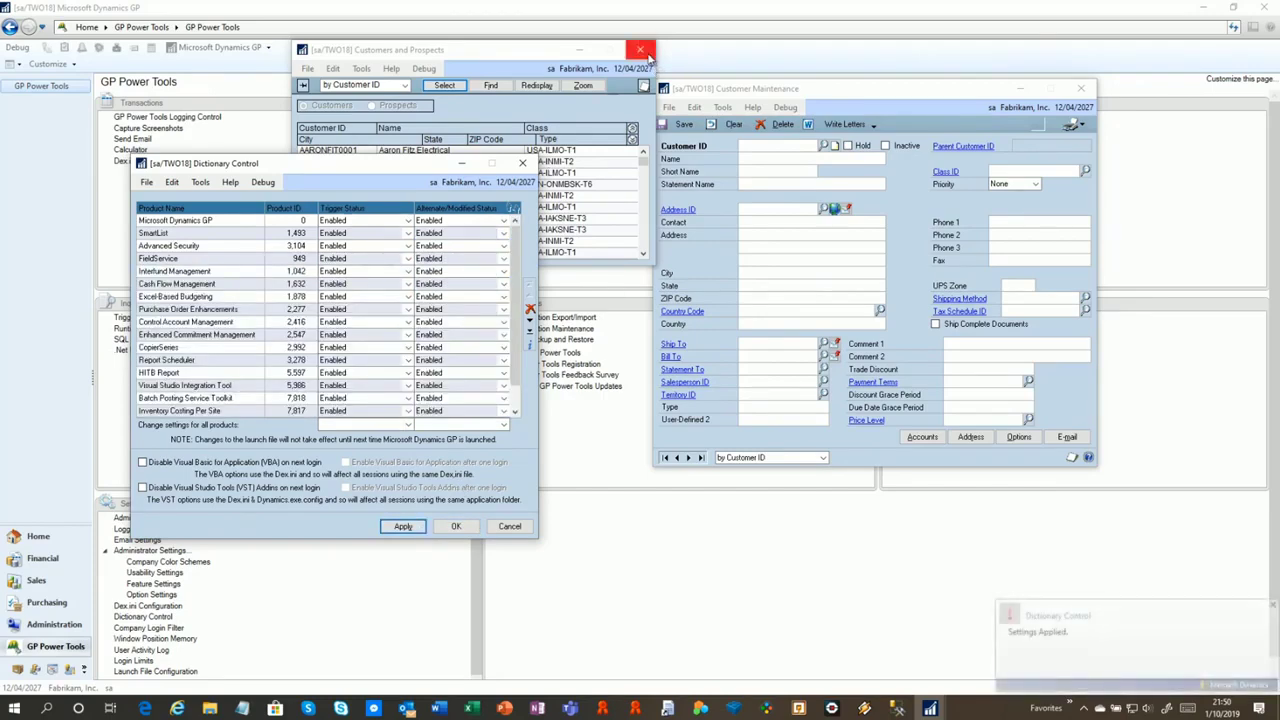
left_click(640, 49)
left_click(822, 146)
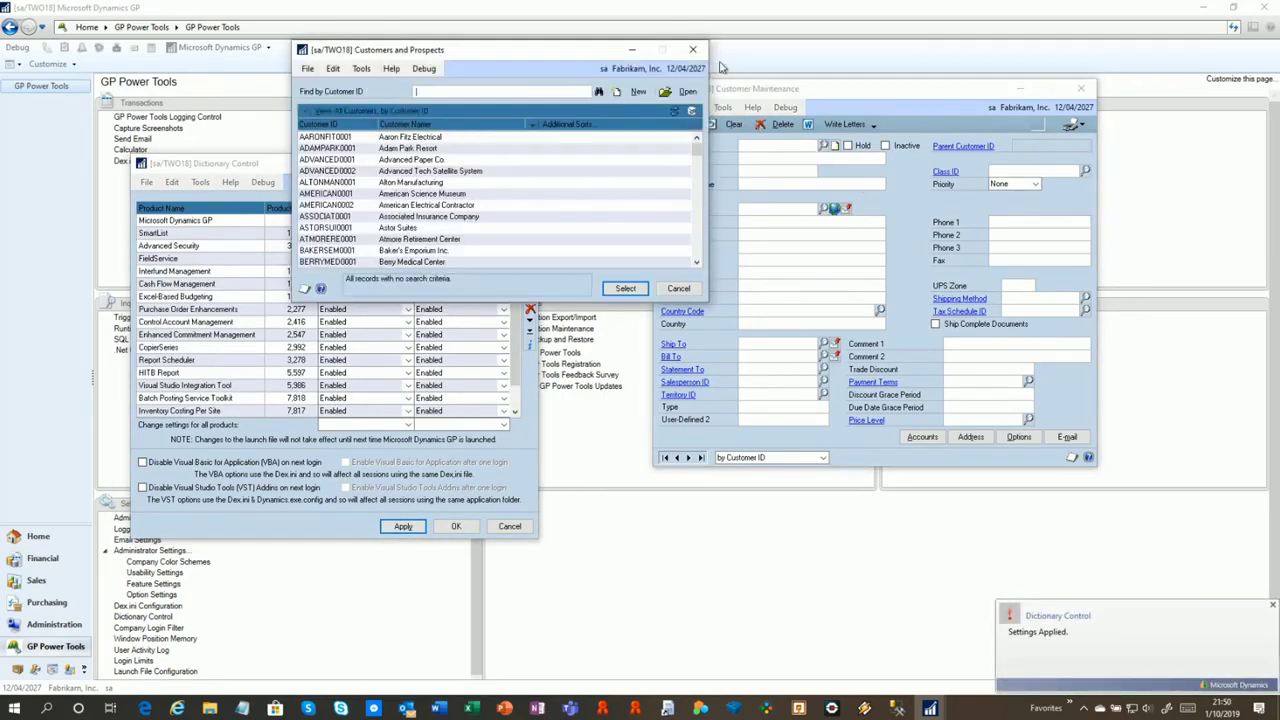
Close the Customers and Prospects lookup and the Dictionary Control window
left_click(643, 50)
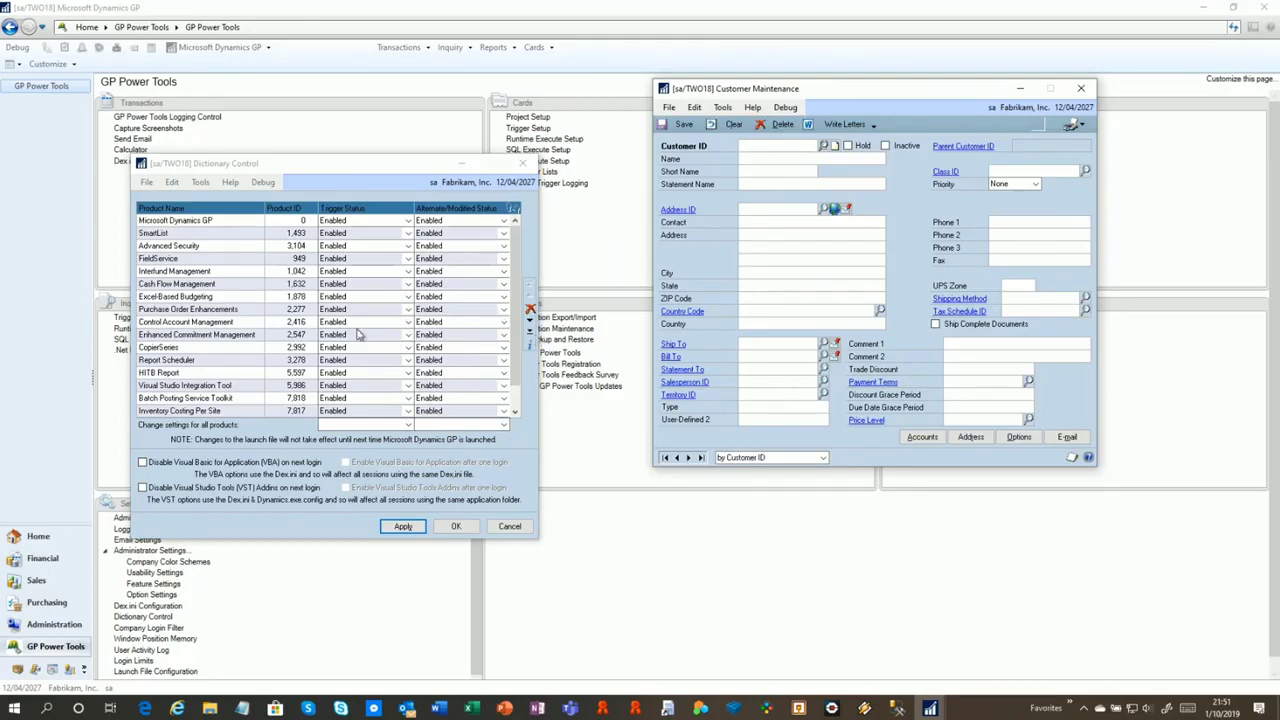
left_click(199, 284)
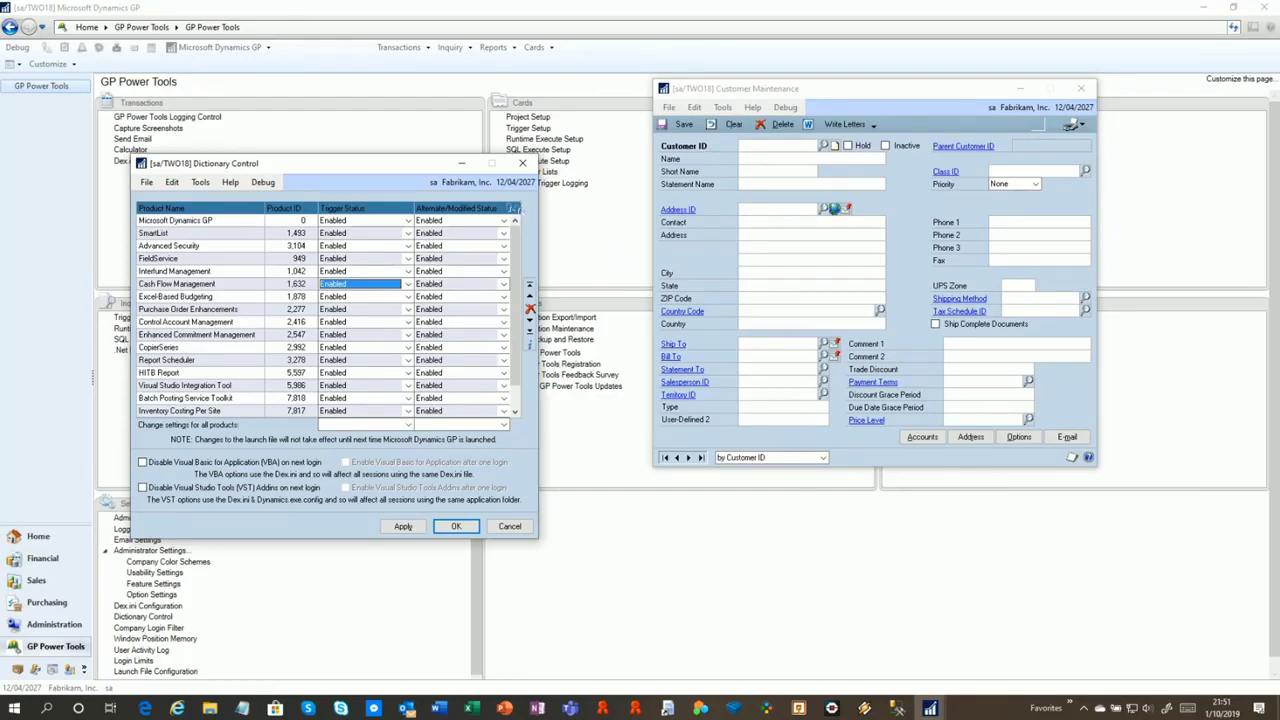
key("alt+Tab")
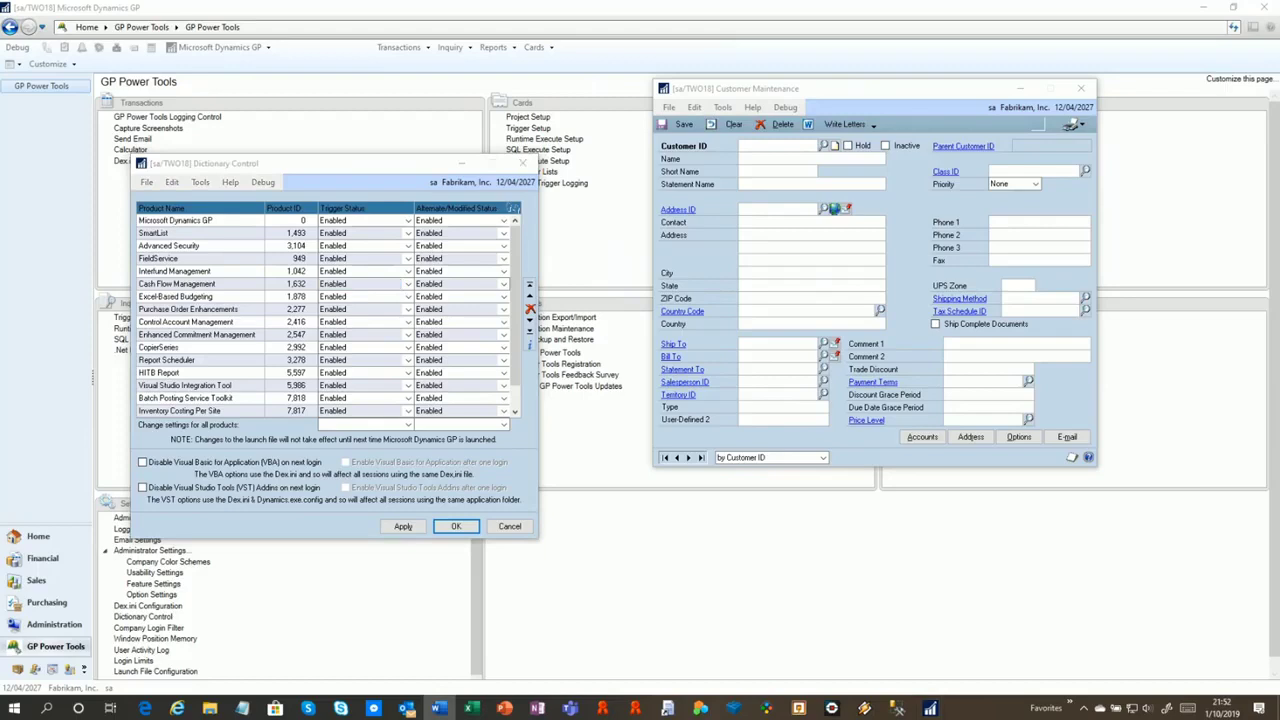
left_click(522, 163)
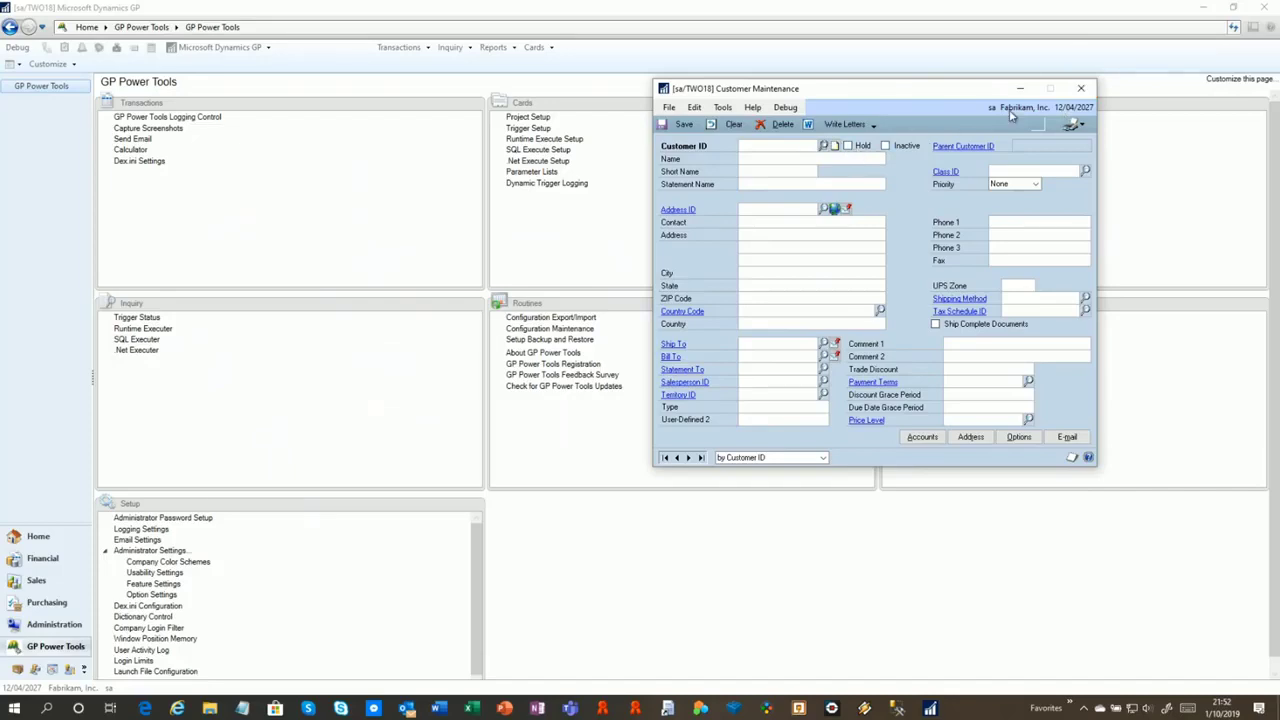
Close Customer Maintenance and open Resource Information with resource type Form, Window & Fields
left_click(1085, 91)
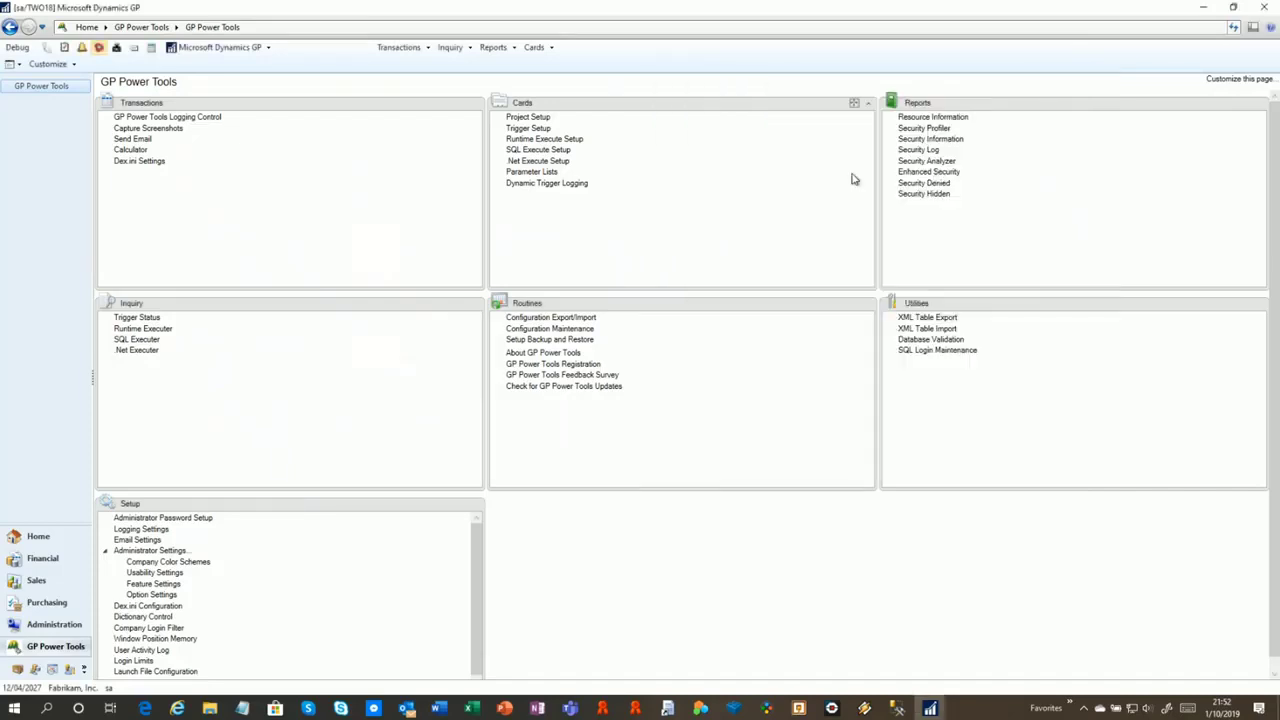
left_click(951, 117)
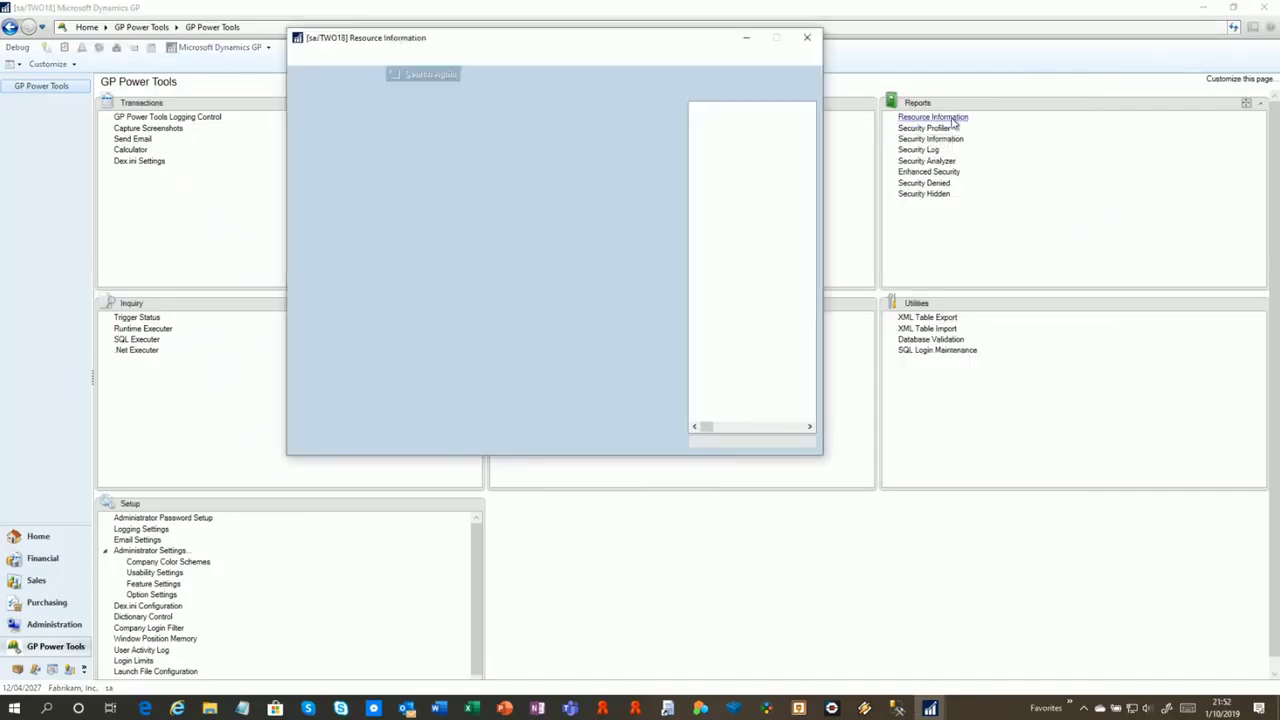
left_click_drag(565, 43, 994, 45)
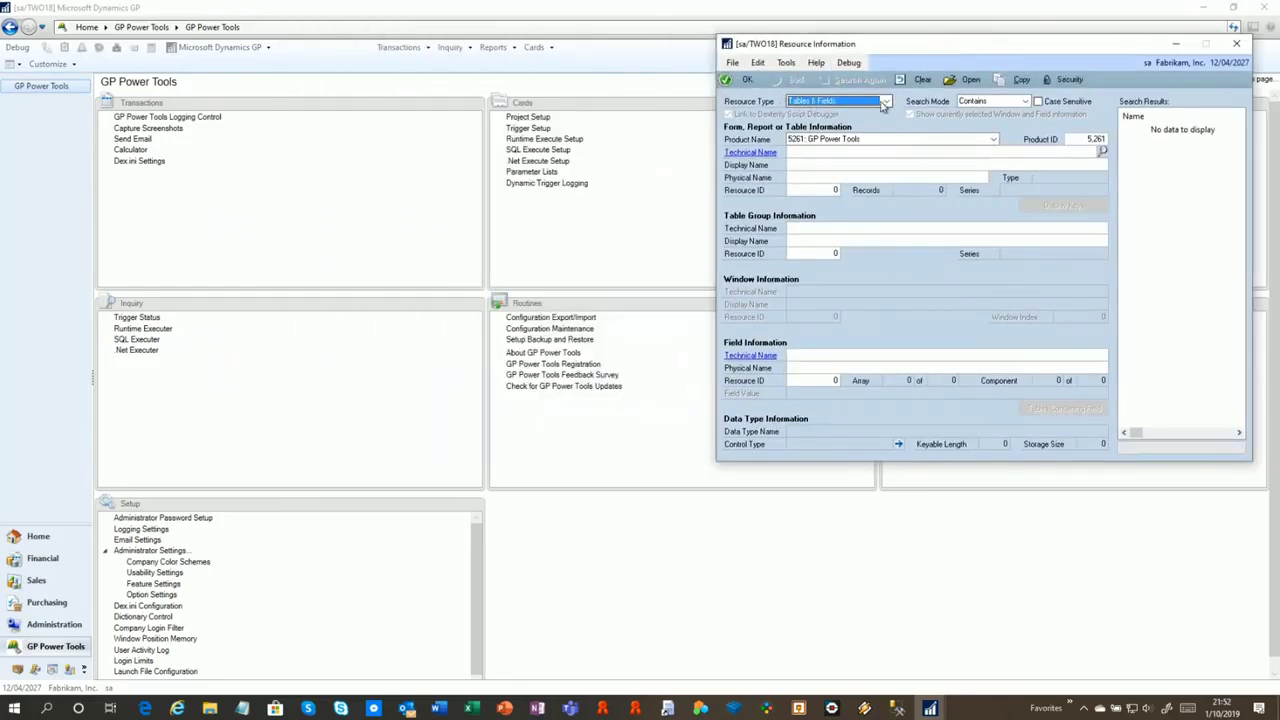
left_click(842, 103)
left_click(855, 117)
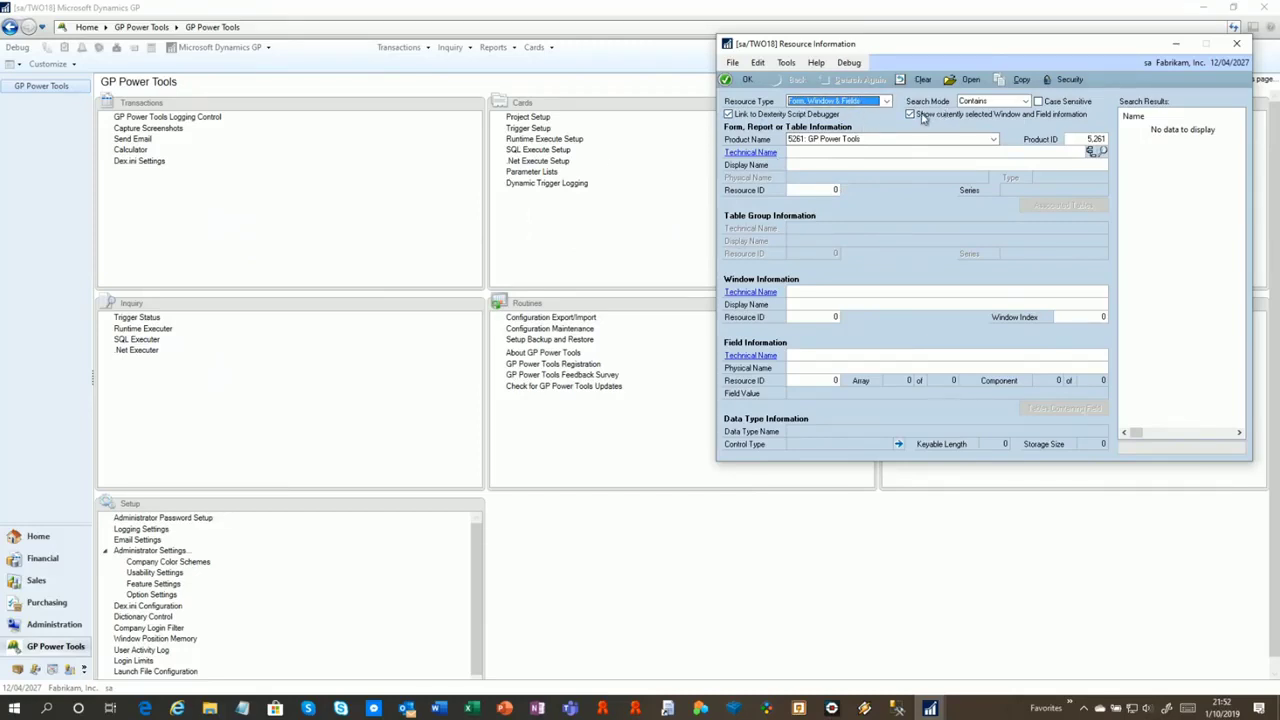
Reopen a blank Customer Maintenance window from Cards > Sales > Customer
left_click(535, 47)
mouse_move(557, 92)
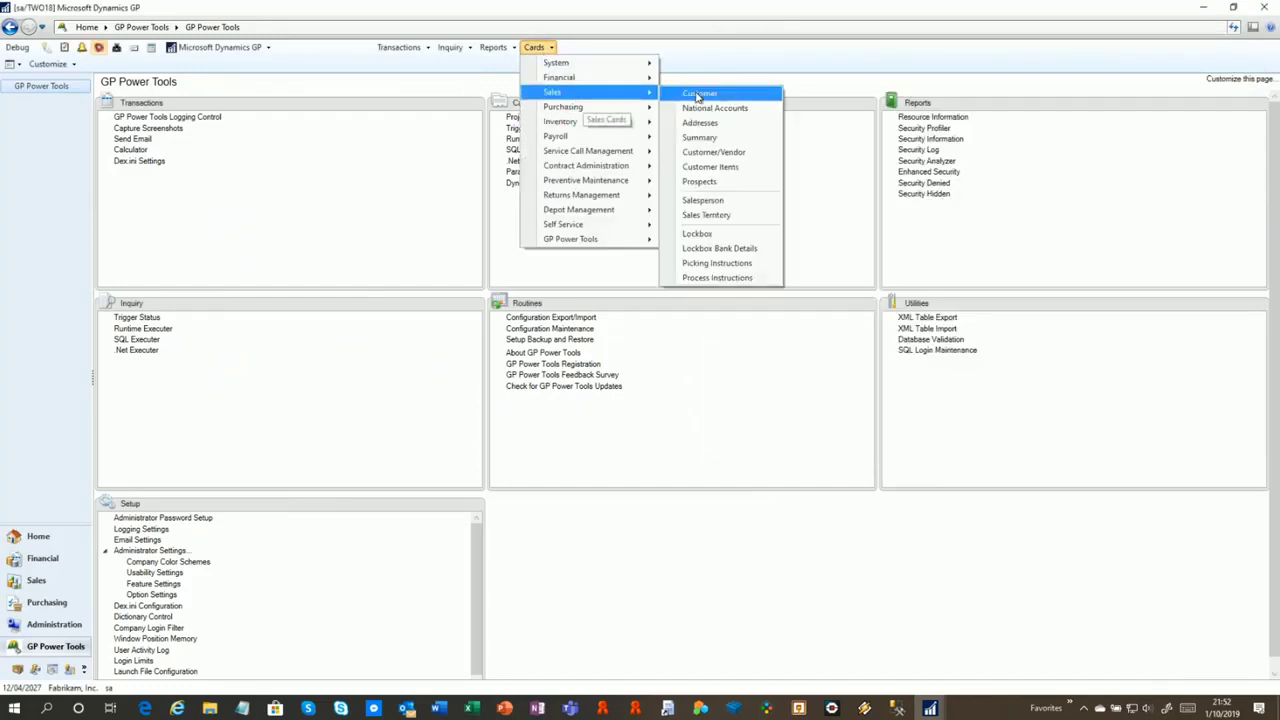
left_click(701, 92)
left_click(613, 393)
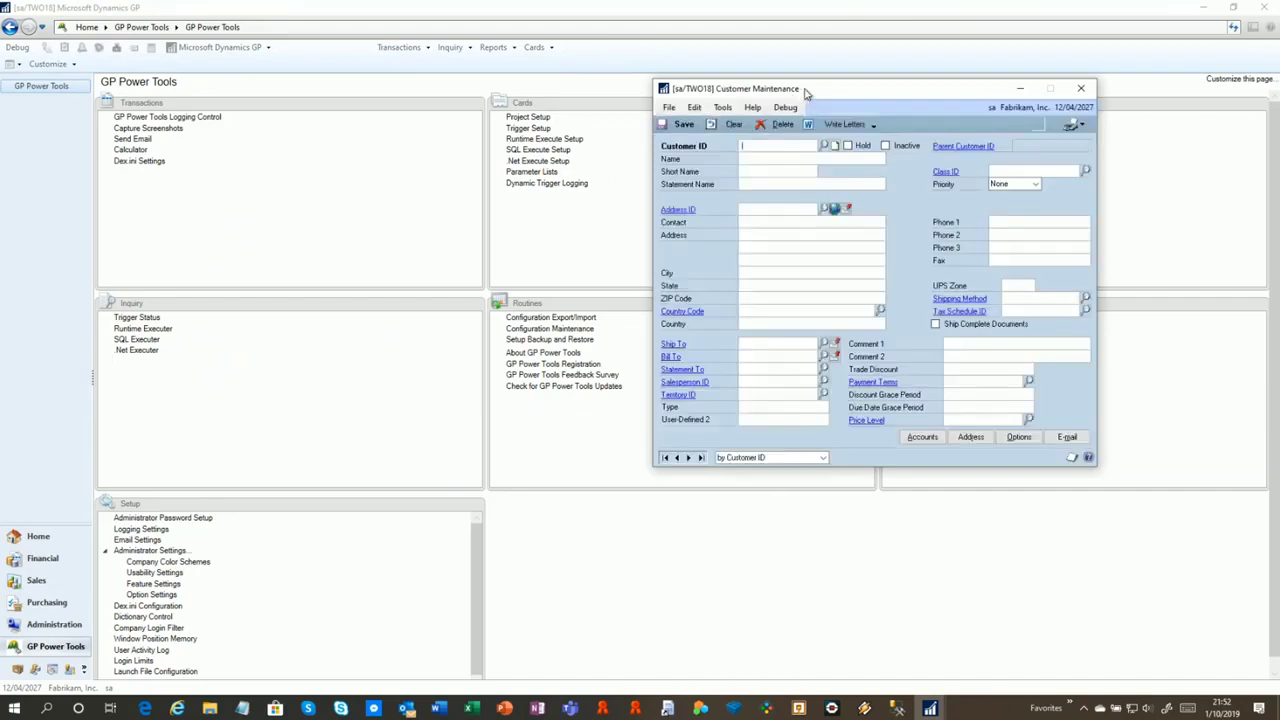
Use Find a Window to search 'Custom' and open the Sales Customer window
left_click_drag(794, 100, 258, 112)
left_click(930, 708)
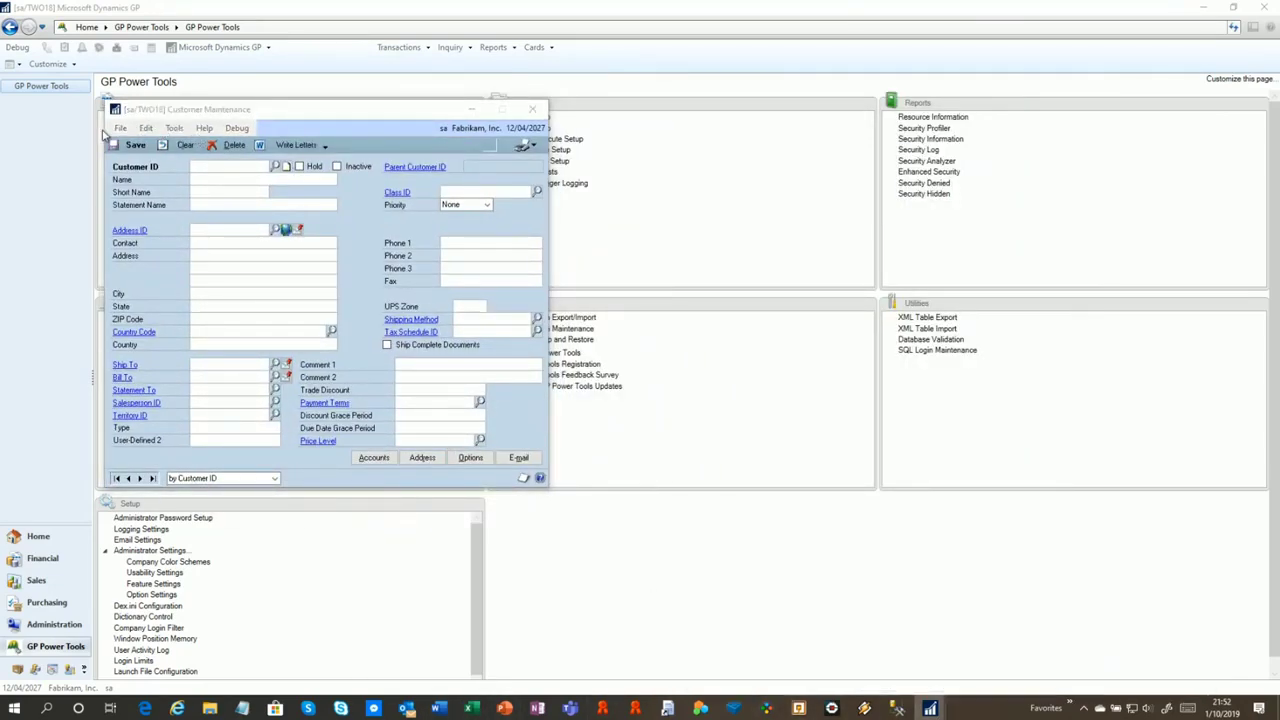
left_click(188, 132)
left_click(186, 131)
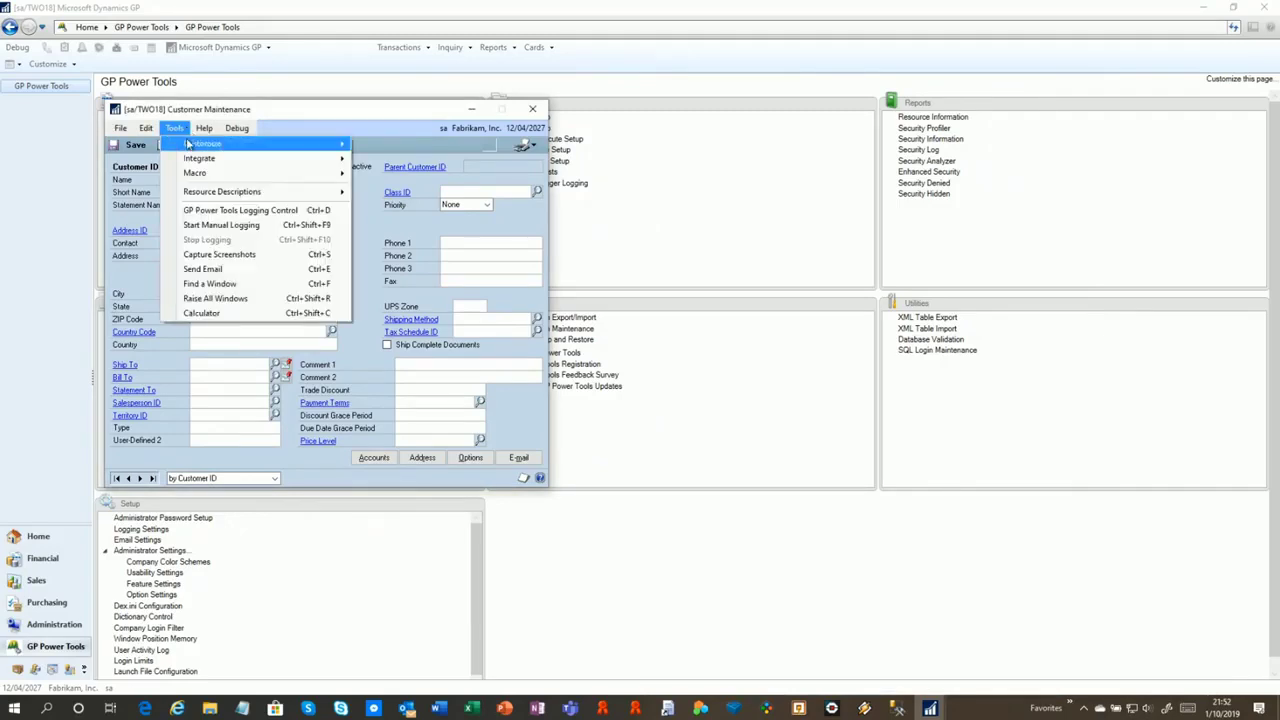
left_click(268, 287)
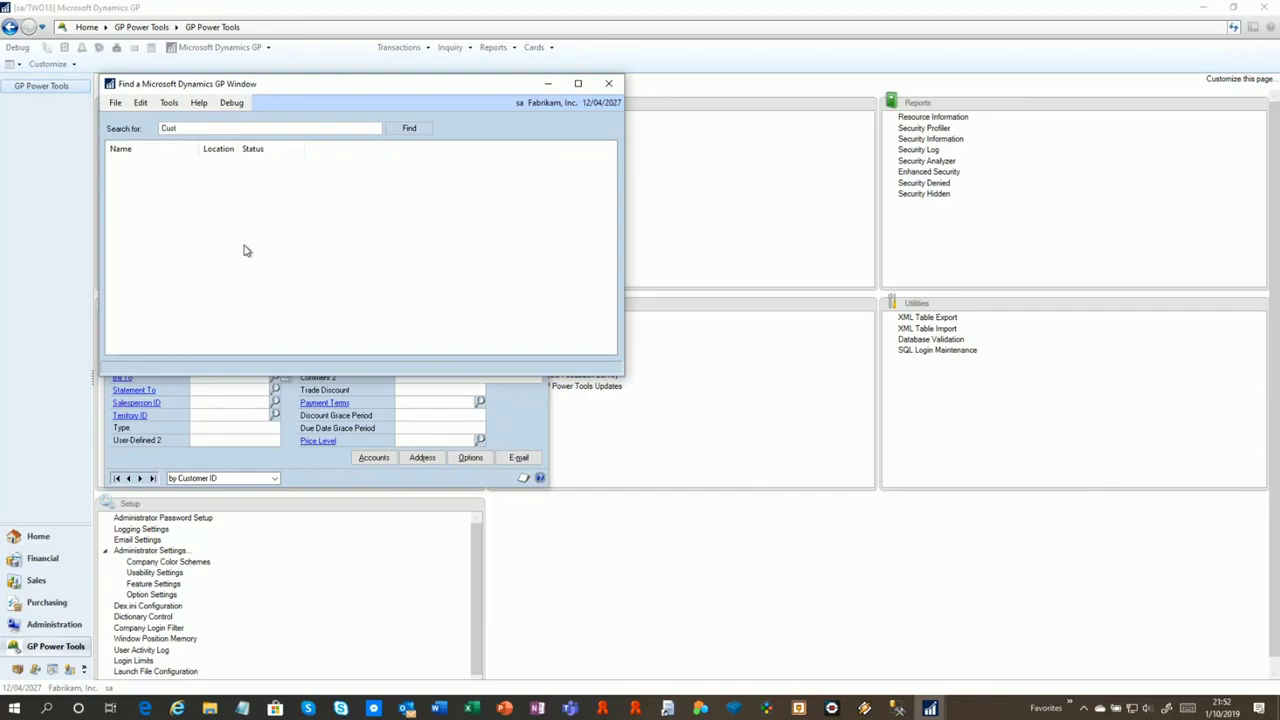
type("Custom")
key("Return")
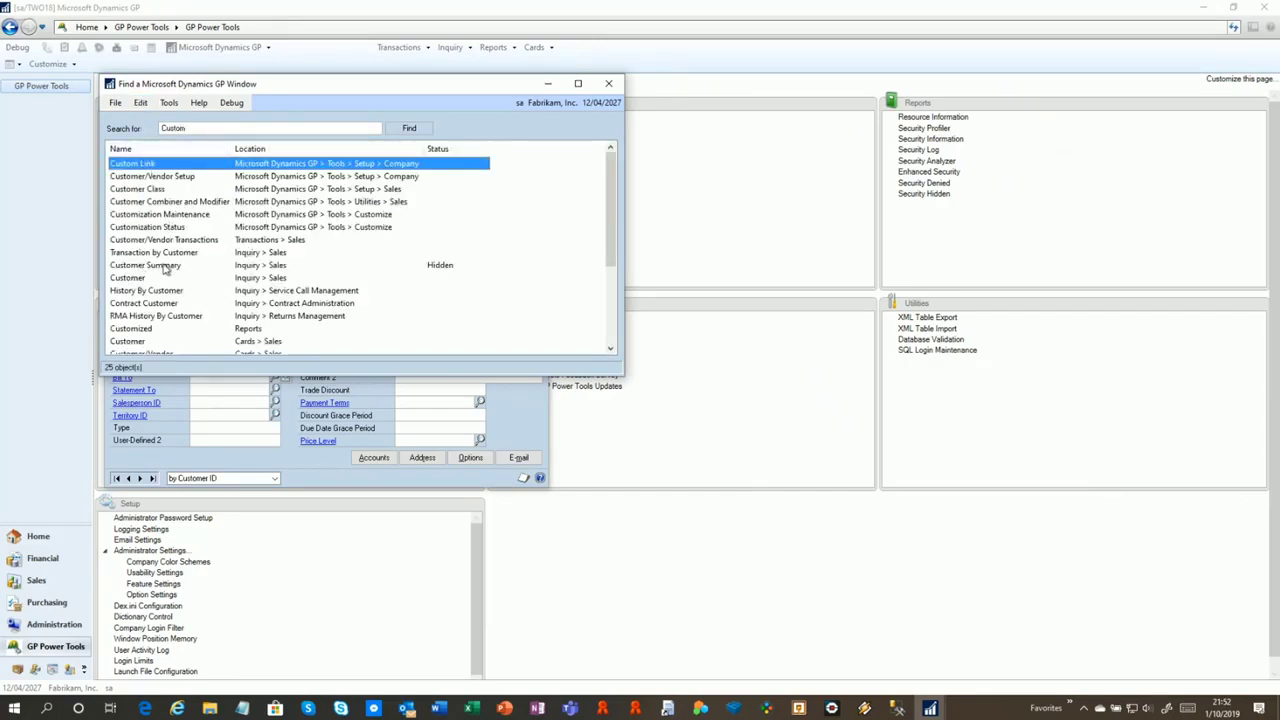
scroll(170, 278, "down", 1)
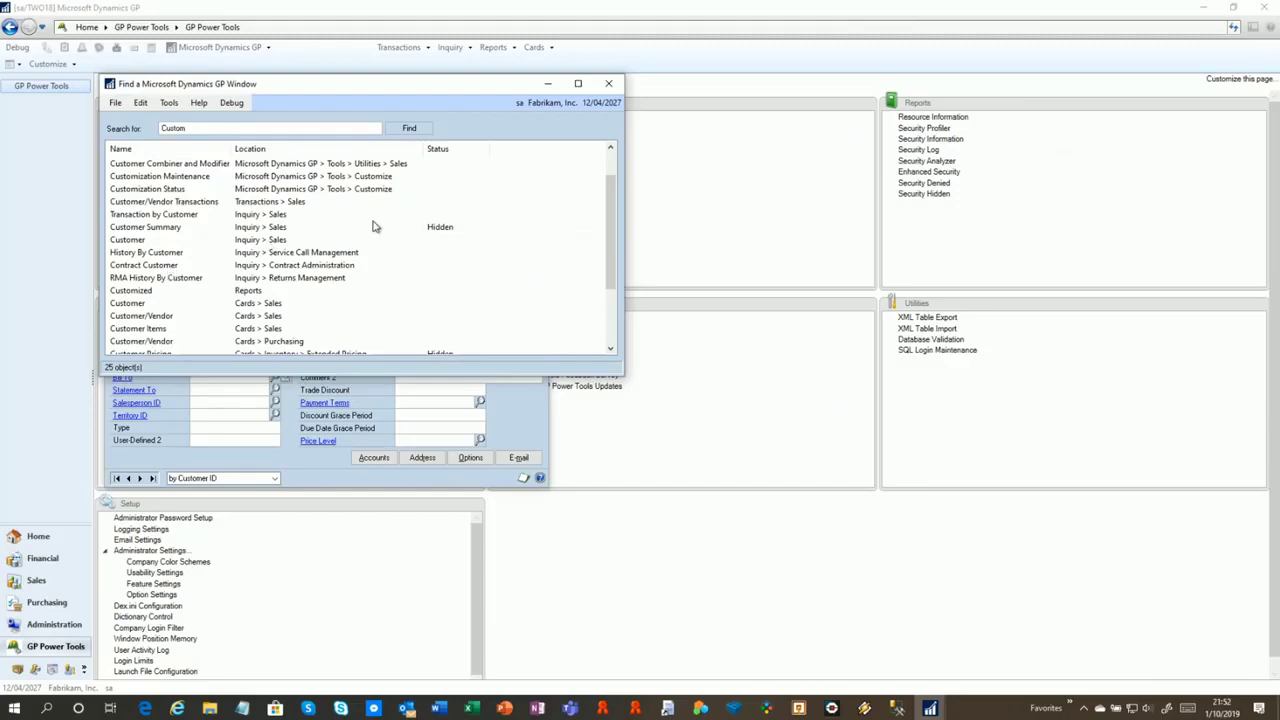
double_click(160, 304)
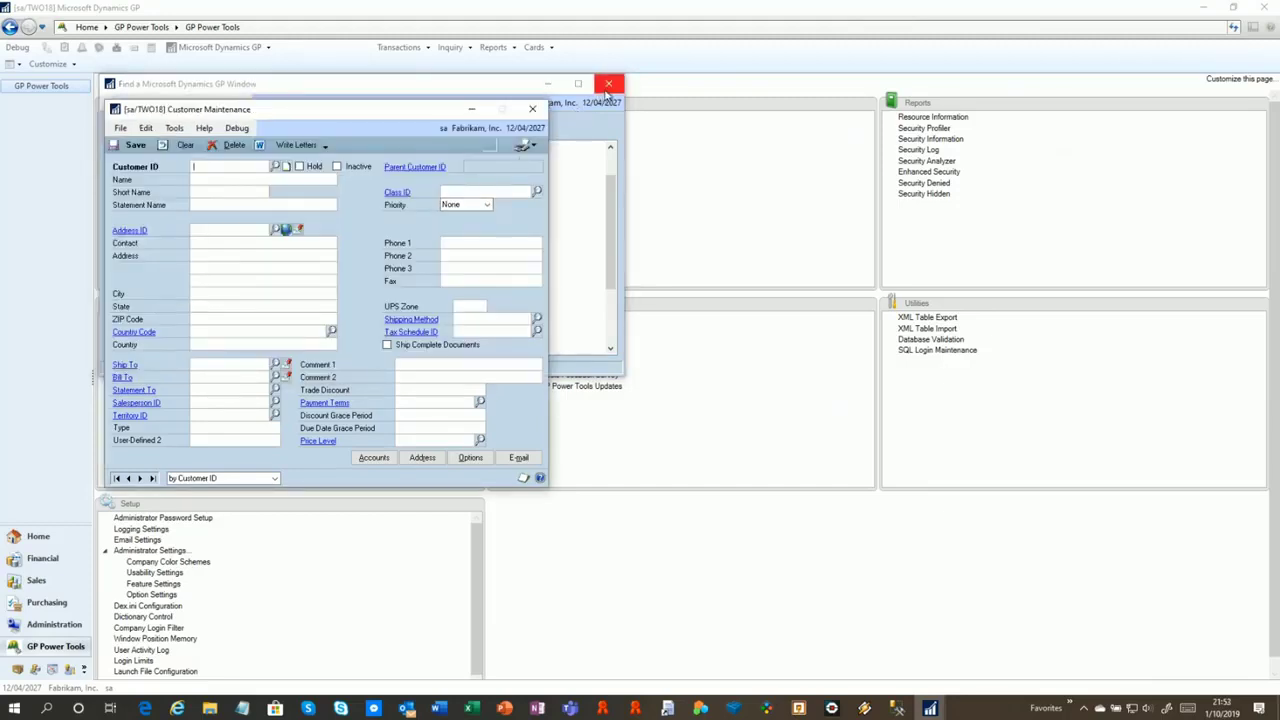
Close the Find a Window search and raise all open windows
left_click(607, 83)
left_click(174, 128)
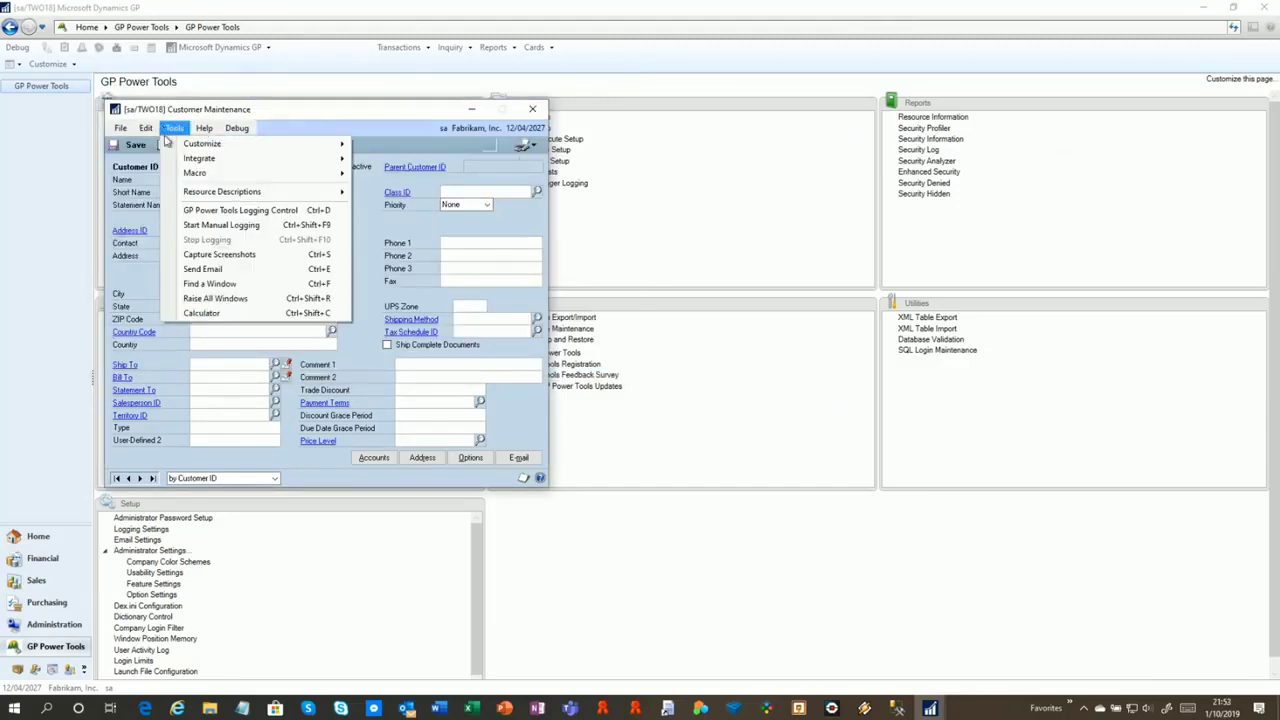
left_click(225, 298)
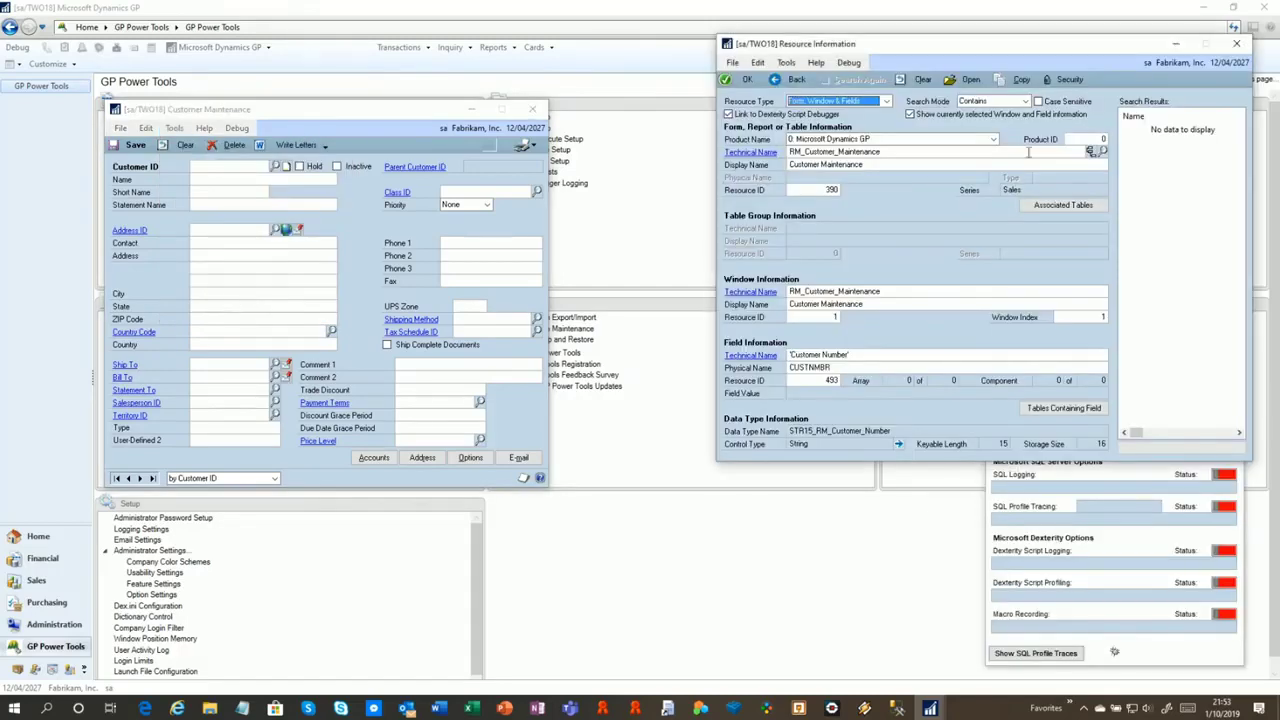
left_click(185, 131)
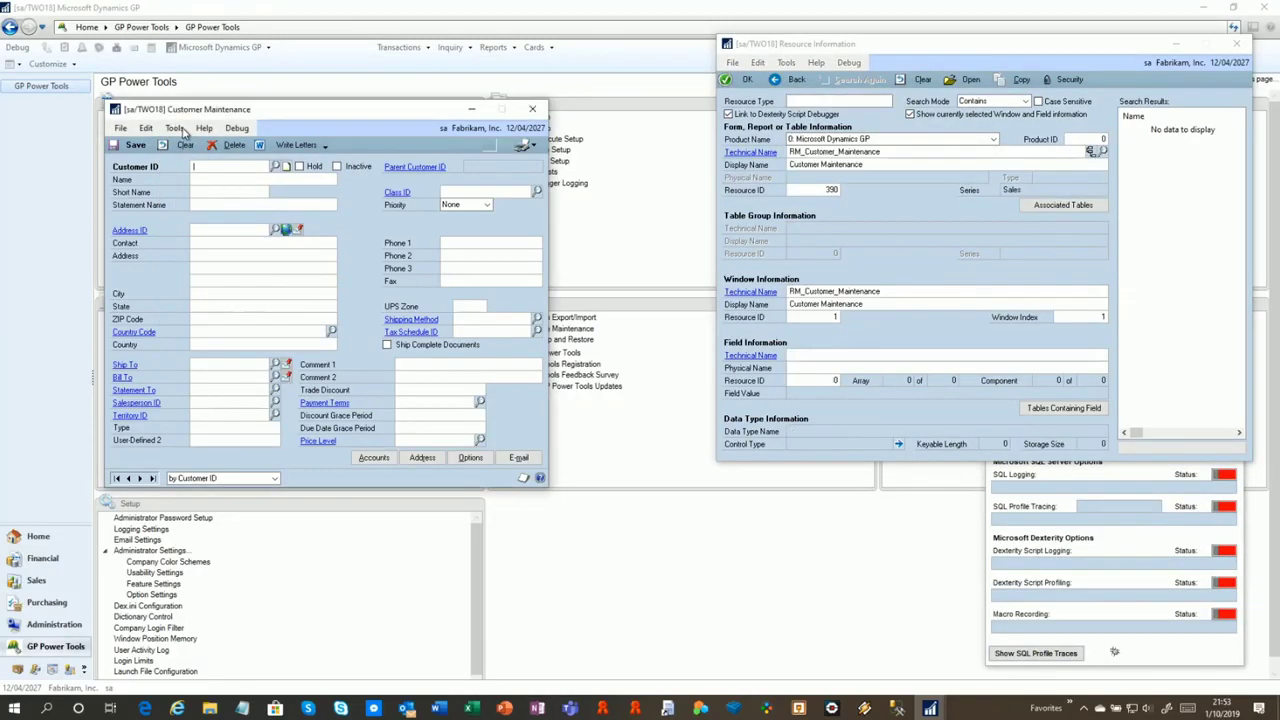
left_click(175, 129)
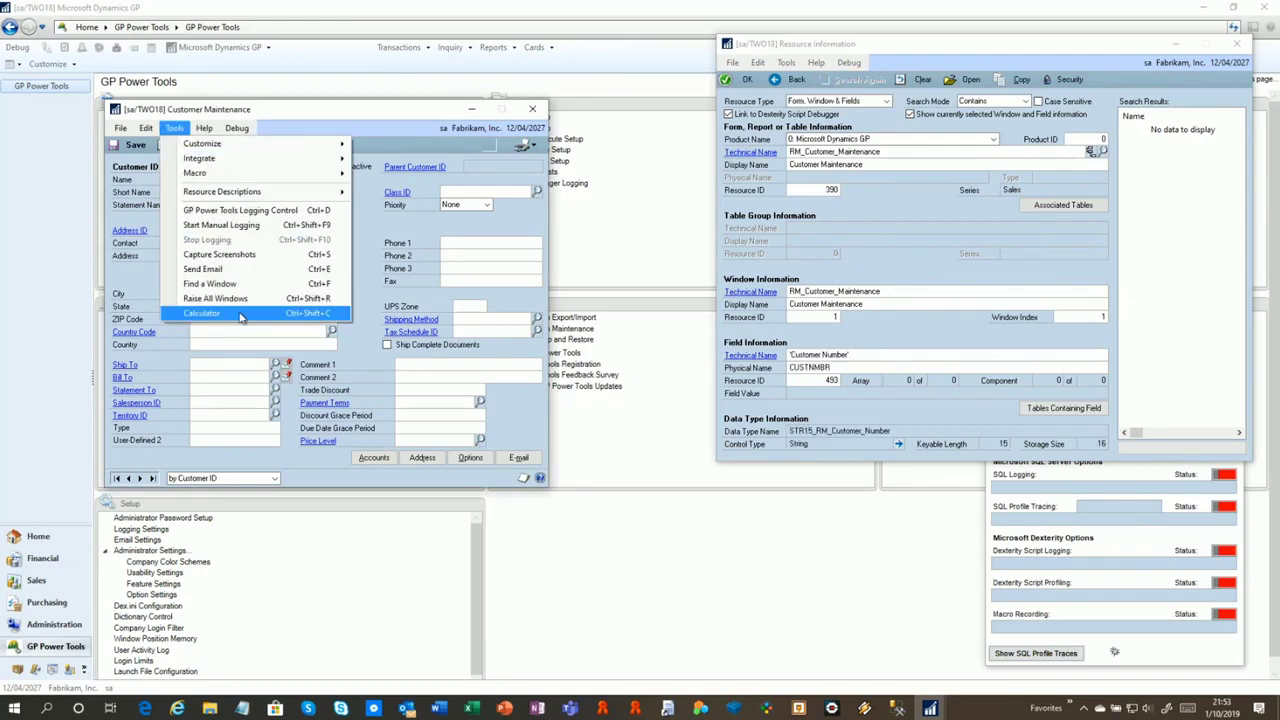
left_click(240, 317)
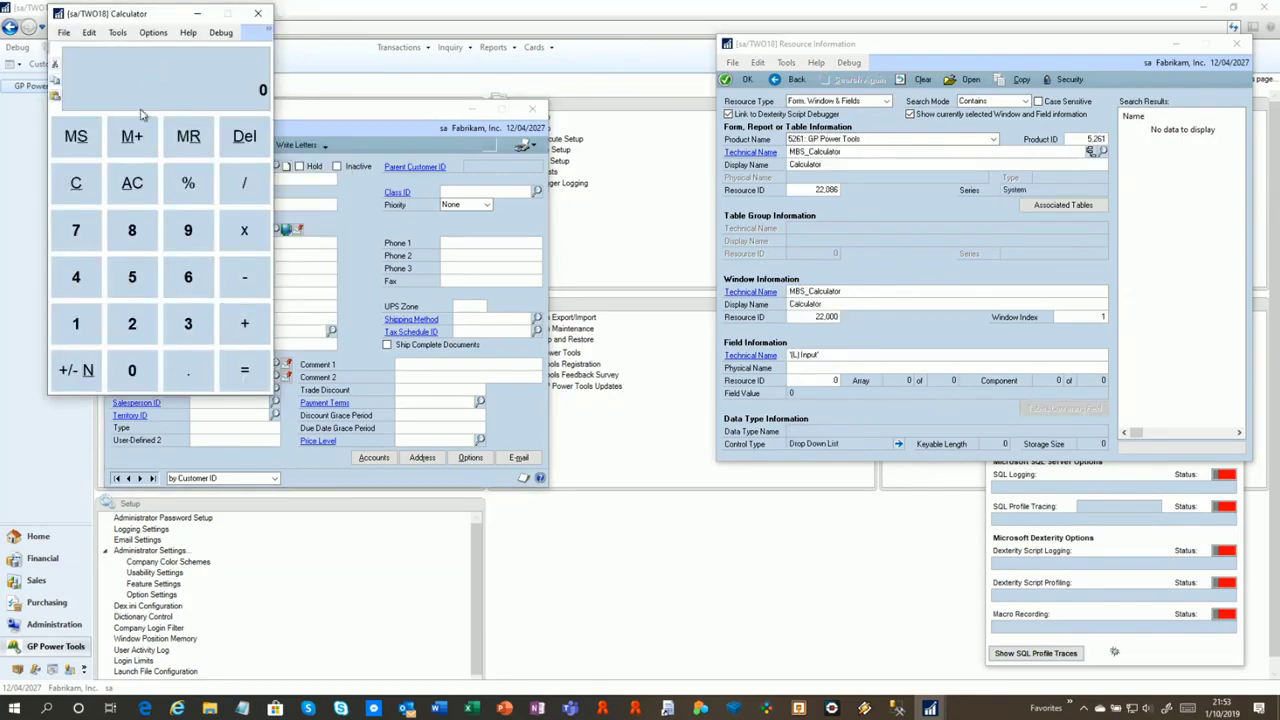
left_click(80, 243)
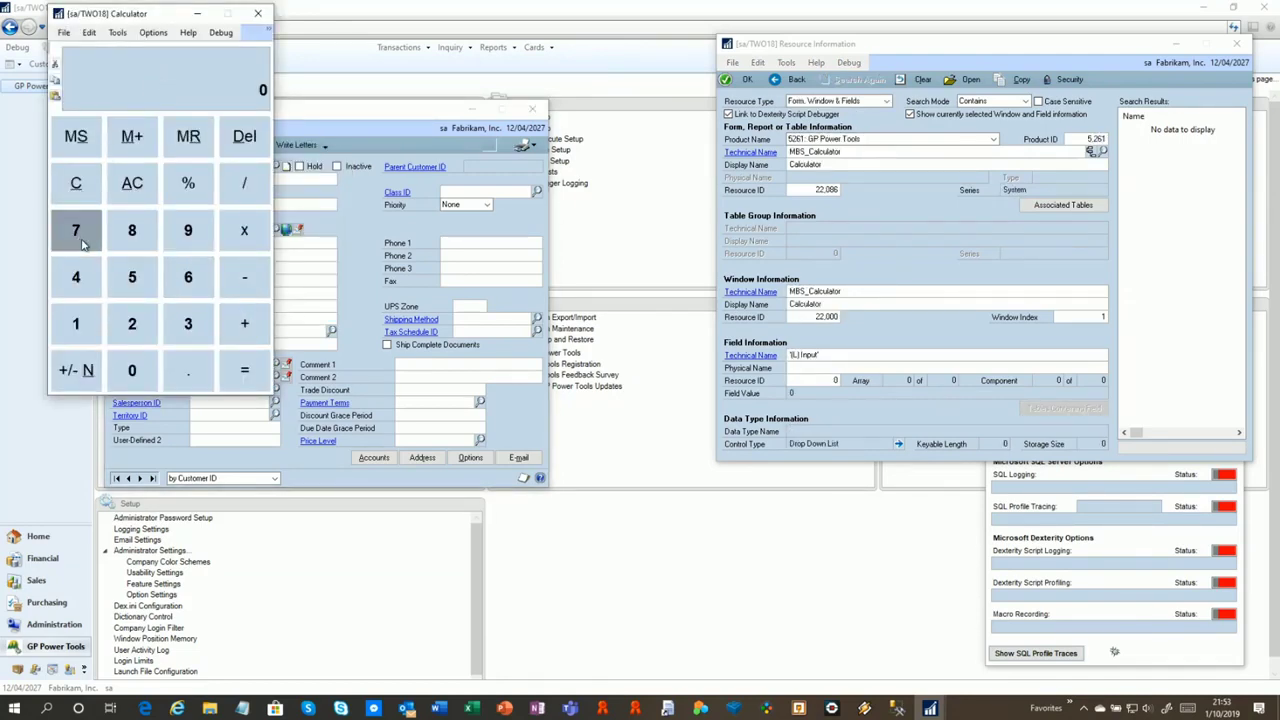
left_click(132, 235)
left_click(188, 235)
left_click(245, 323)
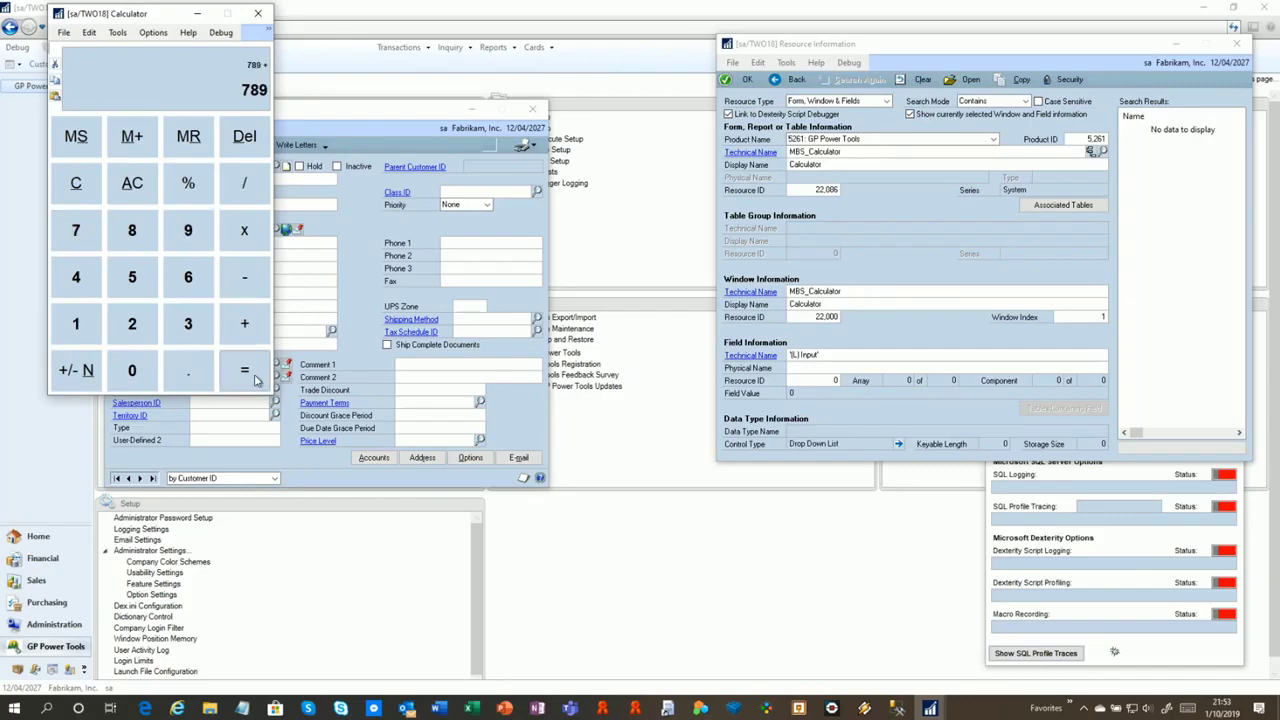
left_click(245, 370)
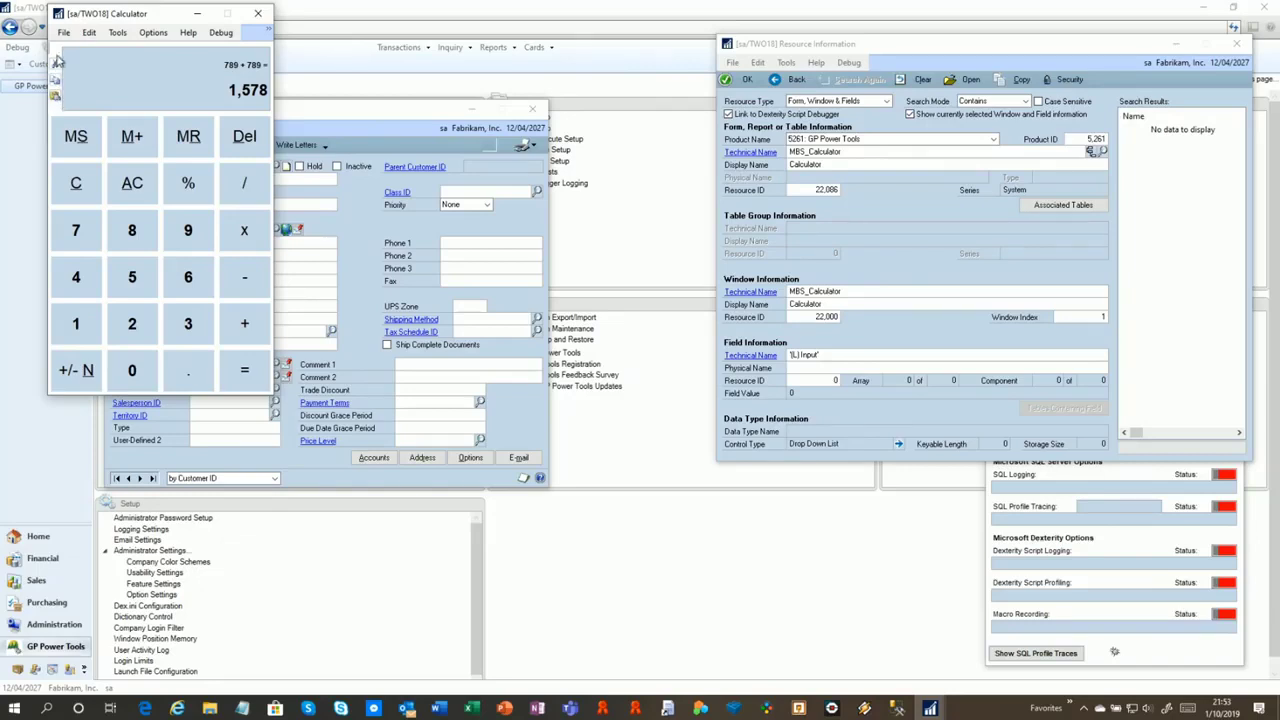
left_click(258, 13)
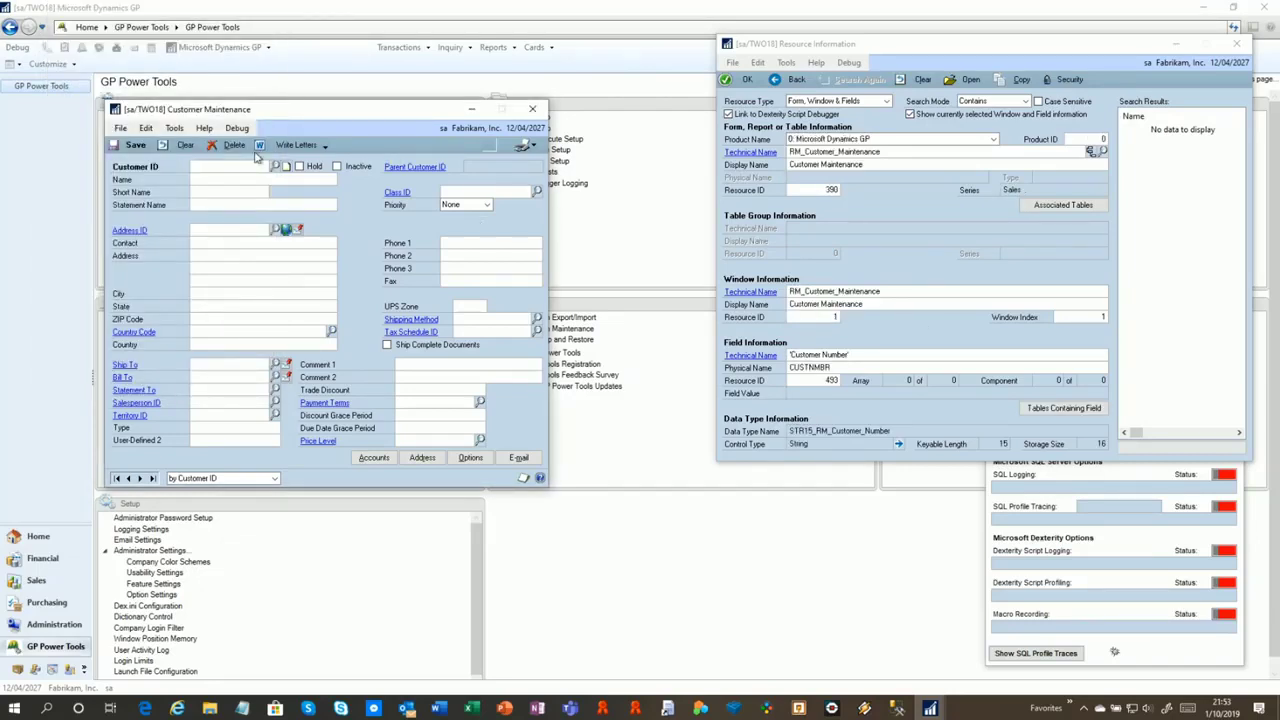
Load the first customer and view details of Name, Priority, Address and Country fields
left_click(116, 478)
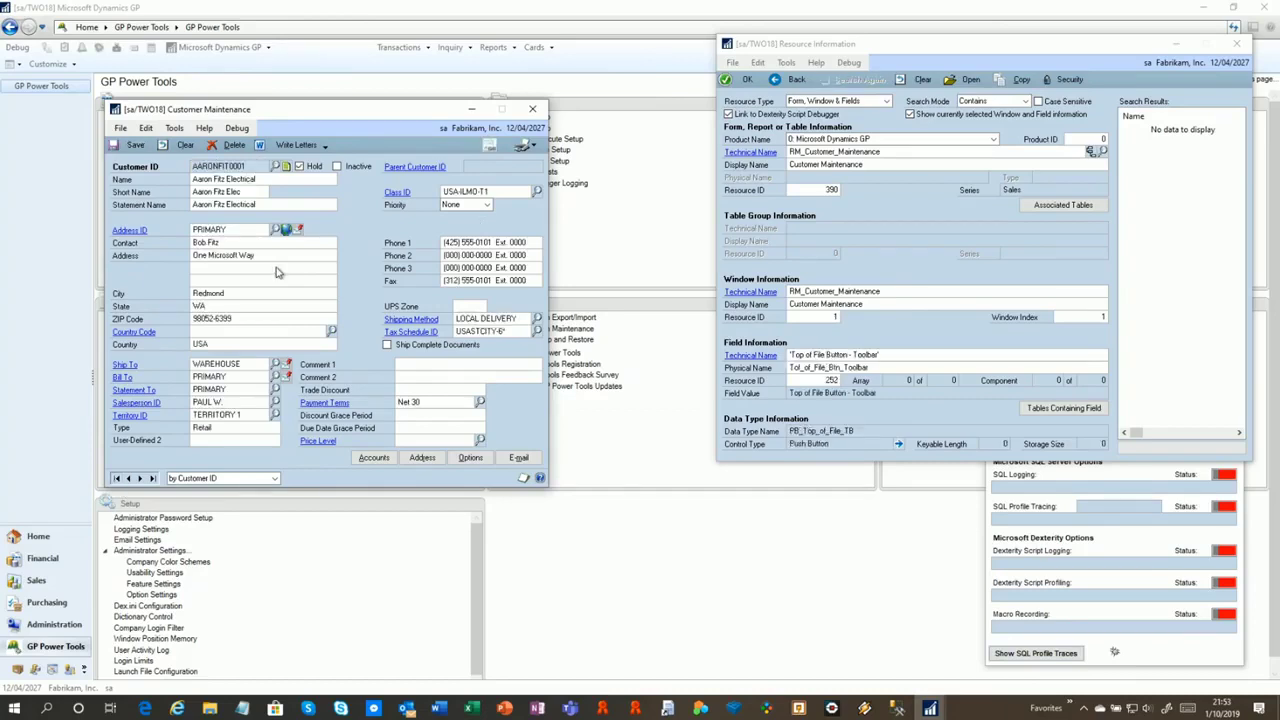
left_click(231, 177)
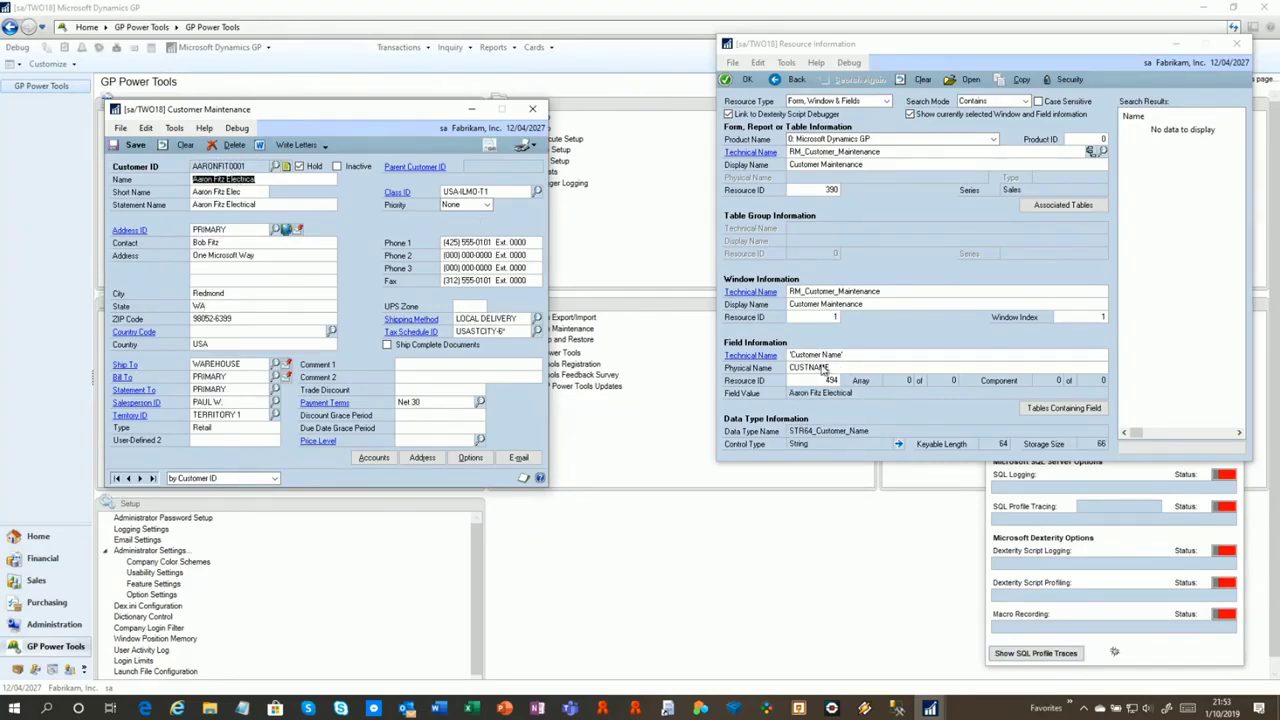
left_click(210, 226)
key("Tab")
key("Tab")
key("Tab")
key("Tab")
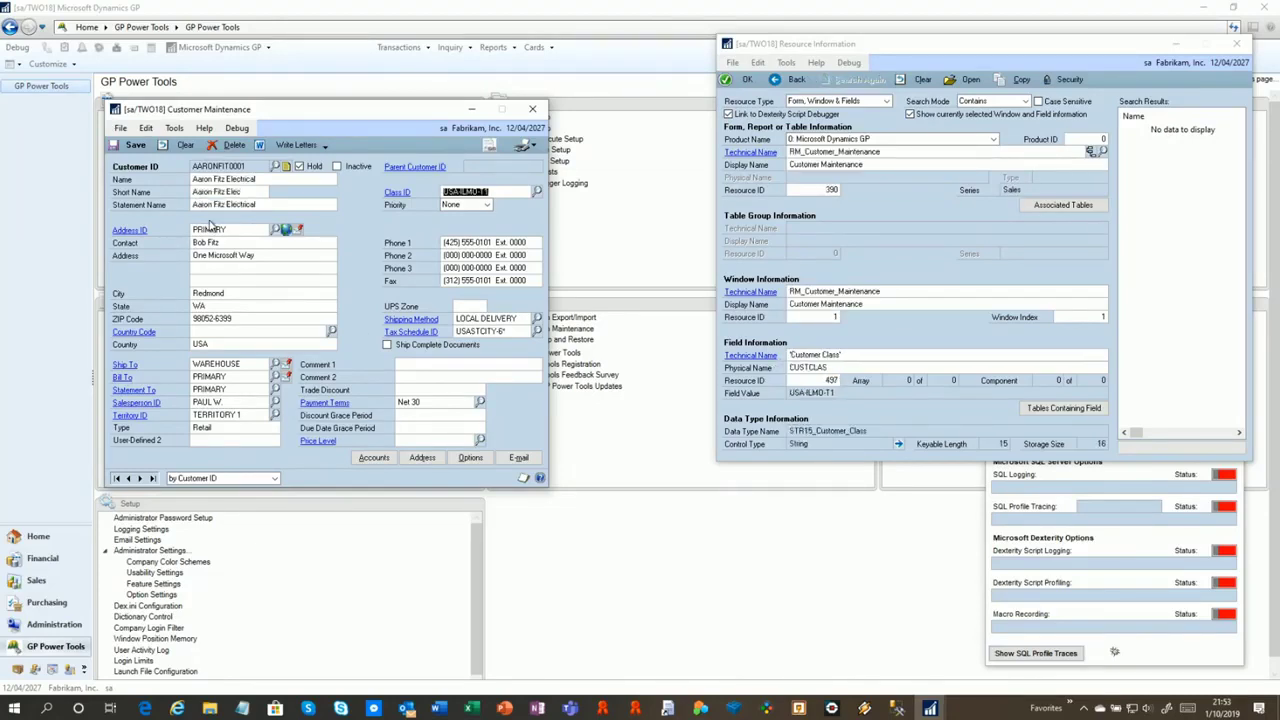
key("Tab")
key("Tab")
key("Tab")
key("Tab")
key("Tab")
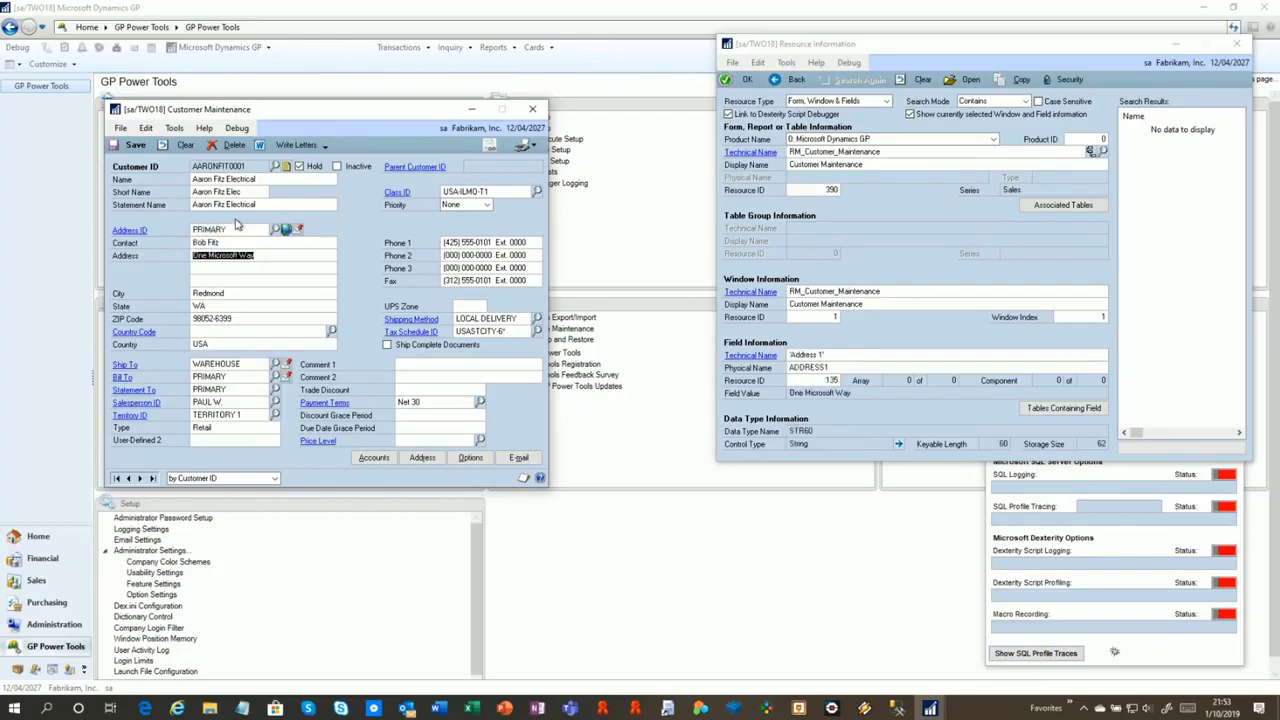
key("Tab")
key("Tab")
key("Tab")
key("Tab")
key("Tab")
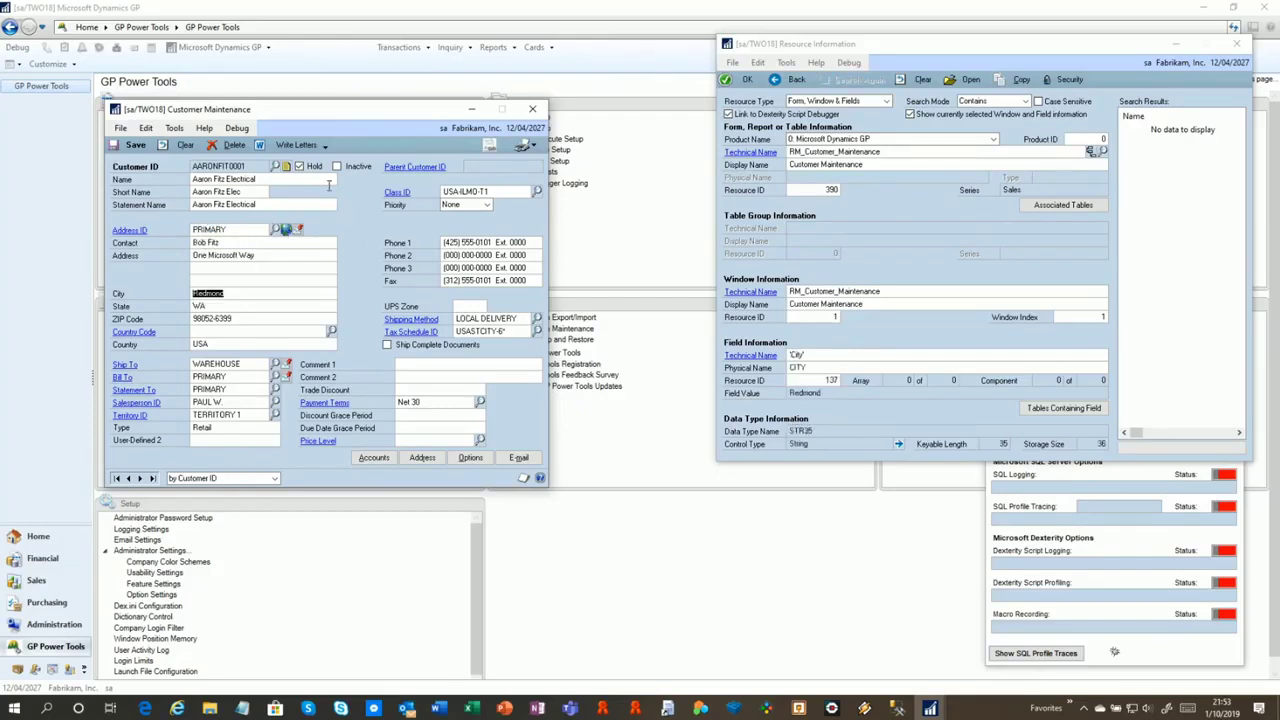
key("Tab")
key("Tab")
key("Tab")
key("Tab")
key("Tab")
key("Tab")
key("Tab")
key("Tab")
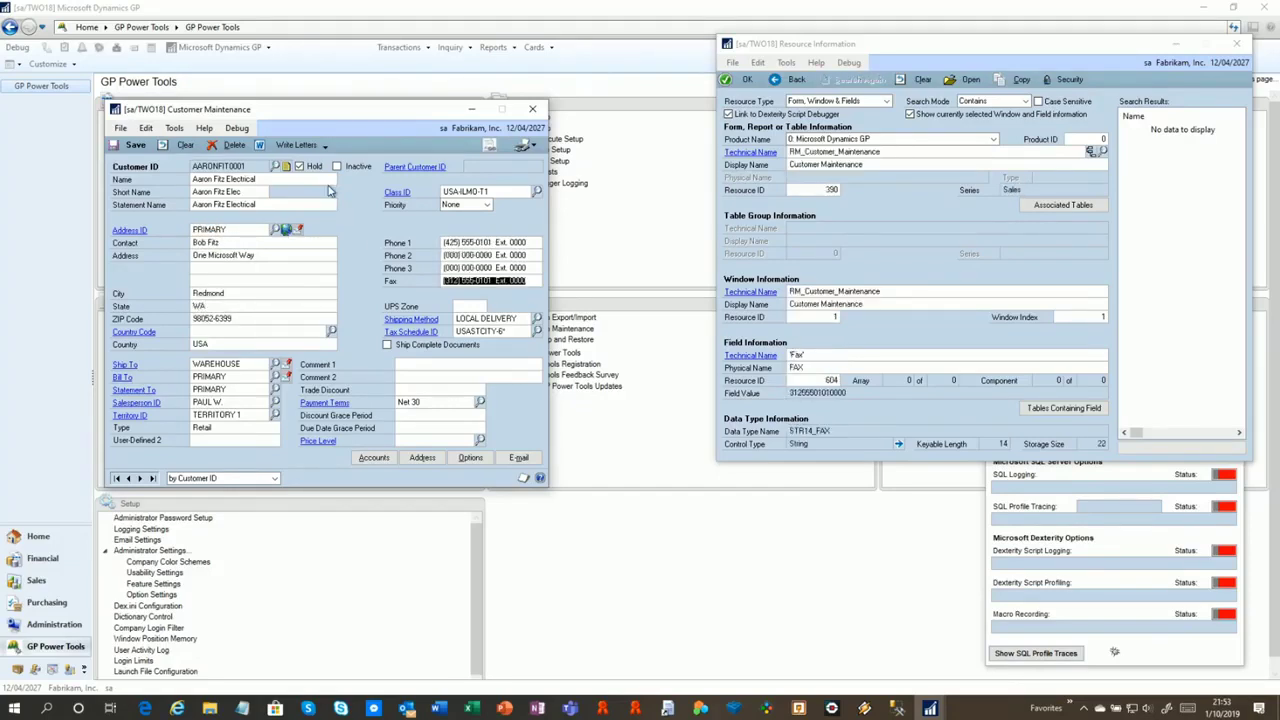
Review Hold, UPS Zone and ZIP Code field details, then list Hold's associated tables
left_click(302, 166)
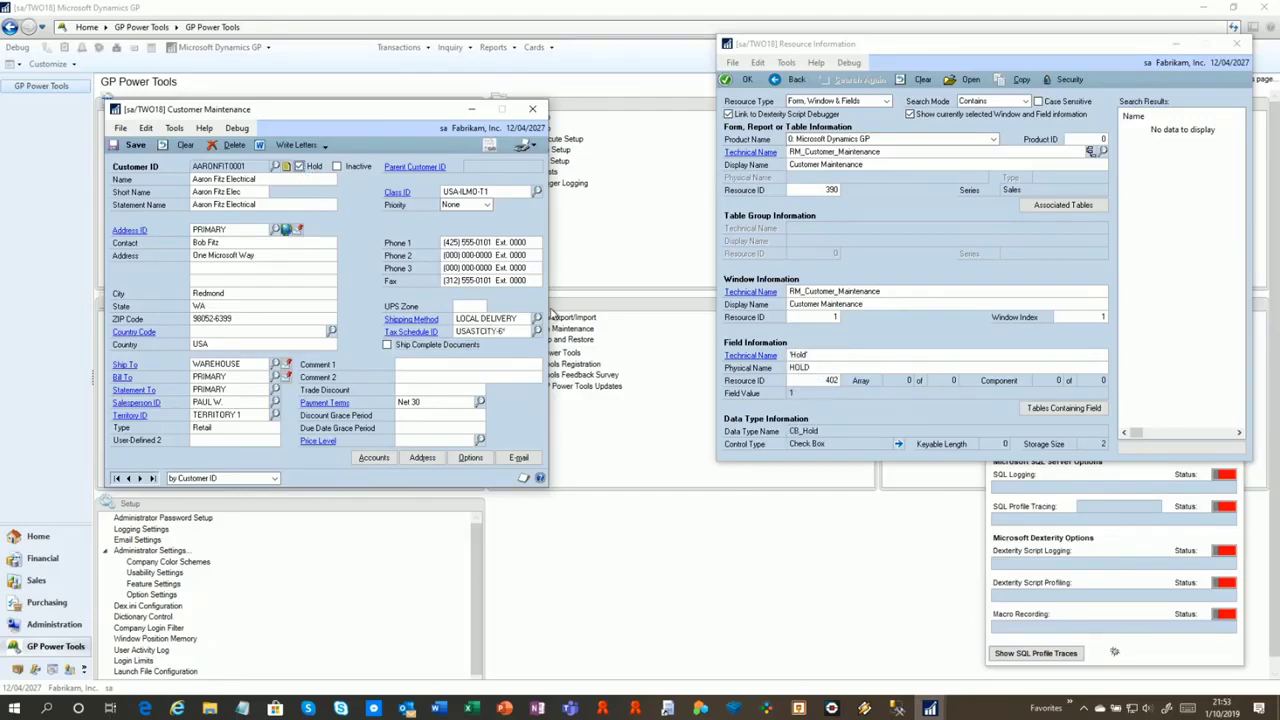
left_click(468, 305)
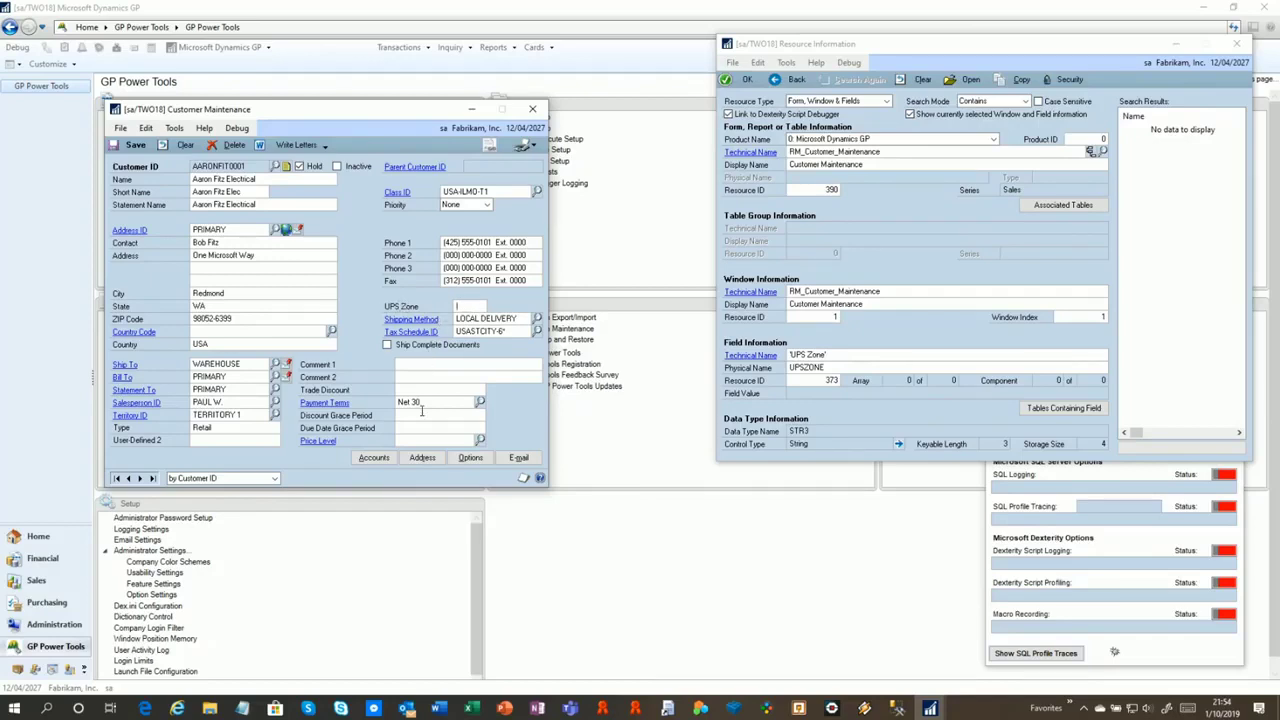
left_click(258, 318)
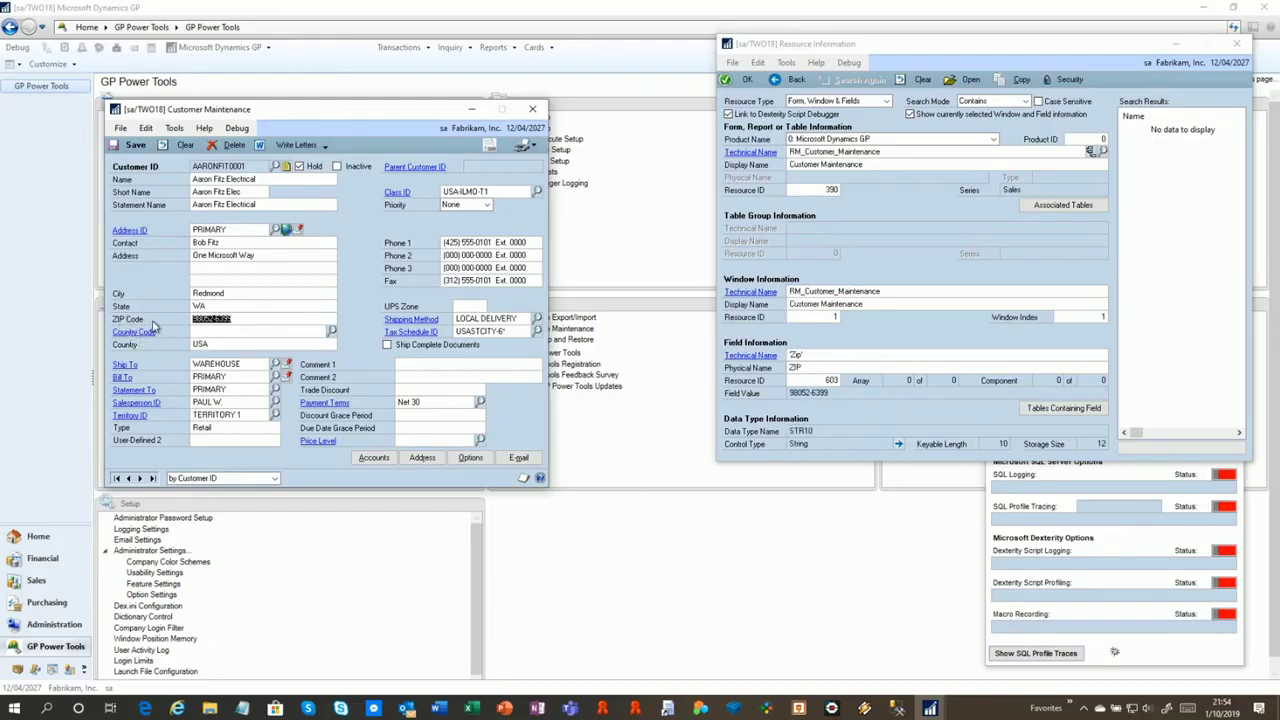
left_click(470, 306)
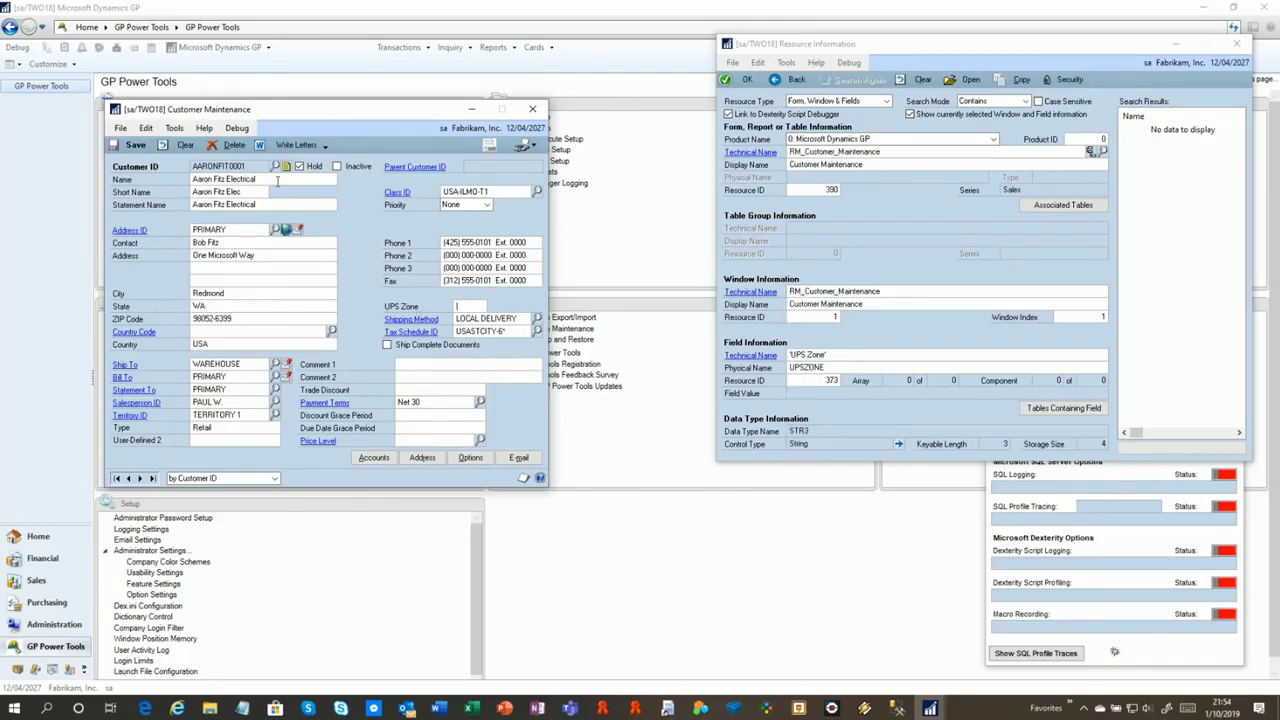
left_click(299, 167)
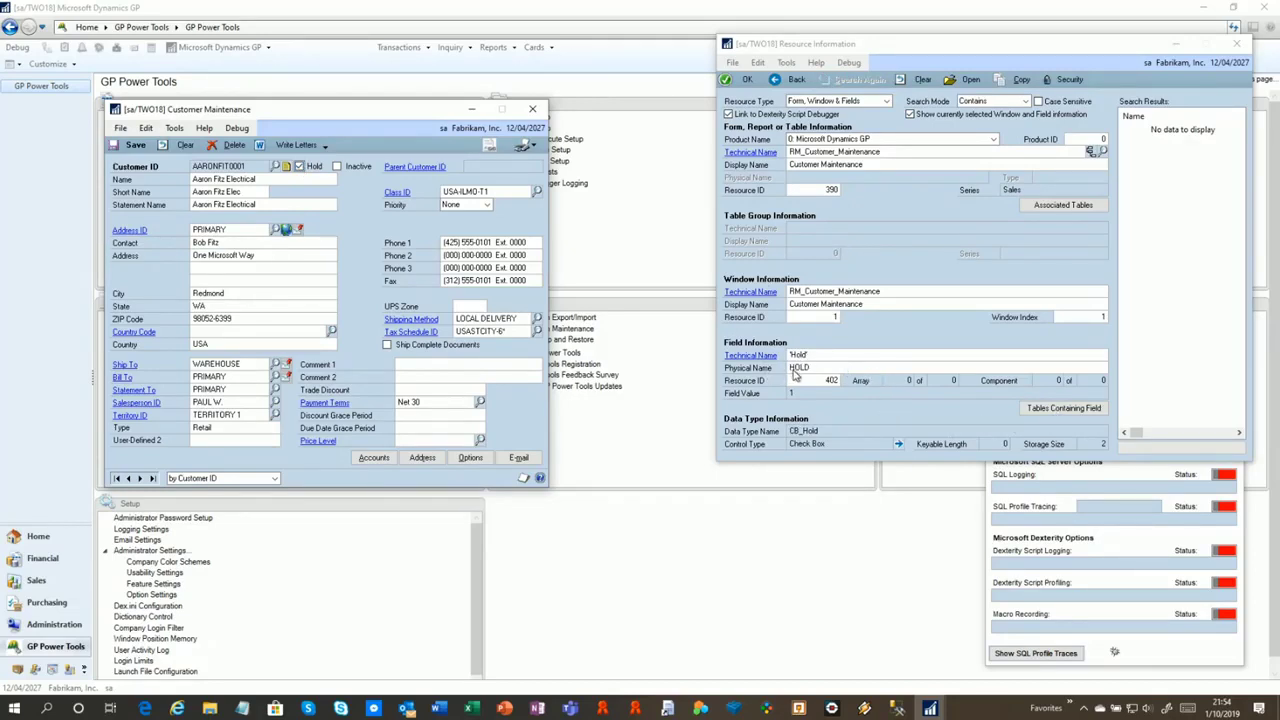
left_click_drag(384, 118, 488, 66)
left_click(1063, 204)
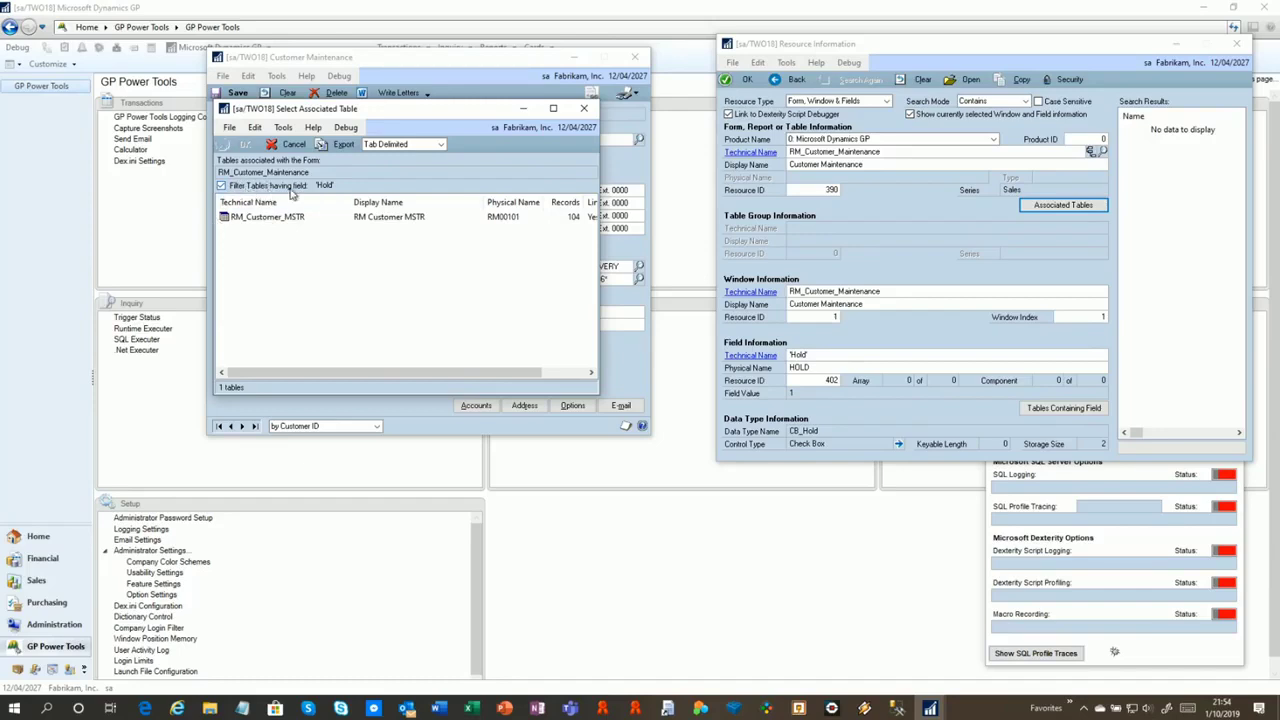
Open RM_Customer_MSTR's details from the list of tables containing the Hold field
left_click(221, 186)
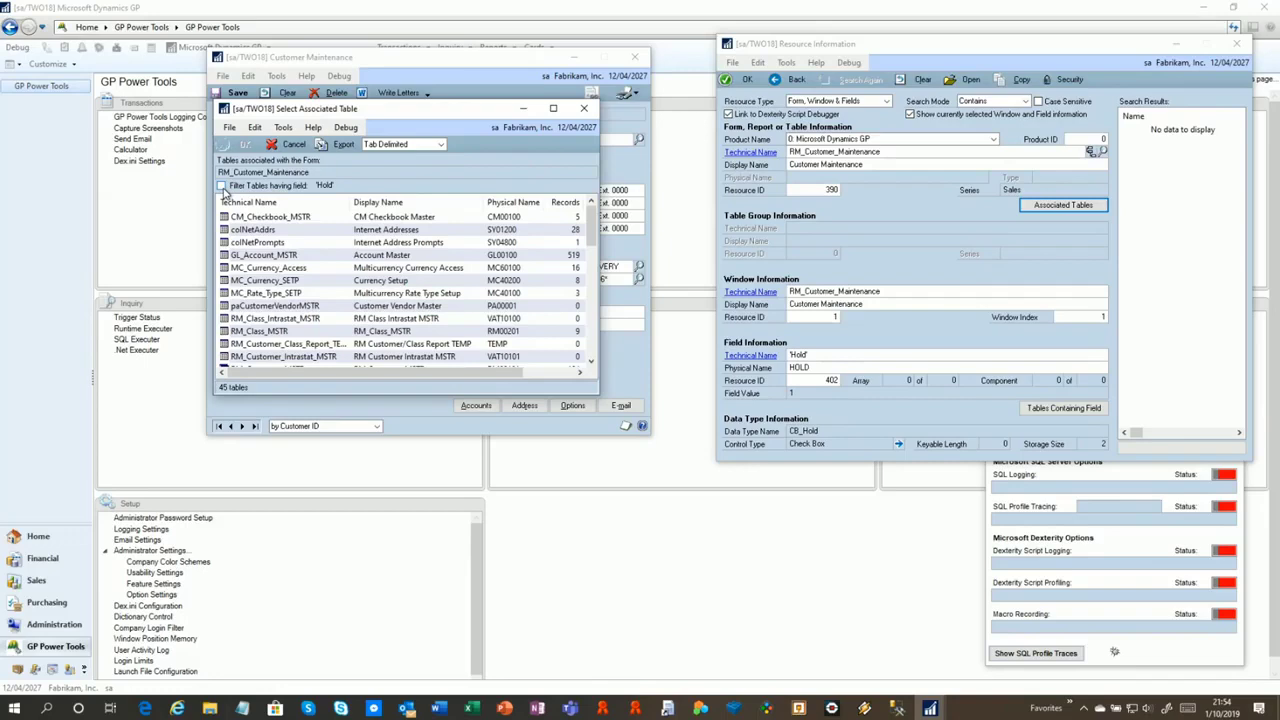
left_click(222, 187)
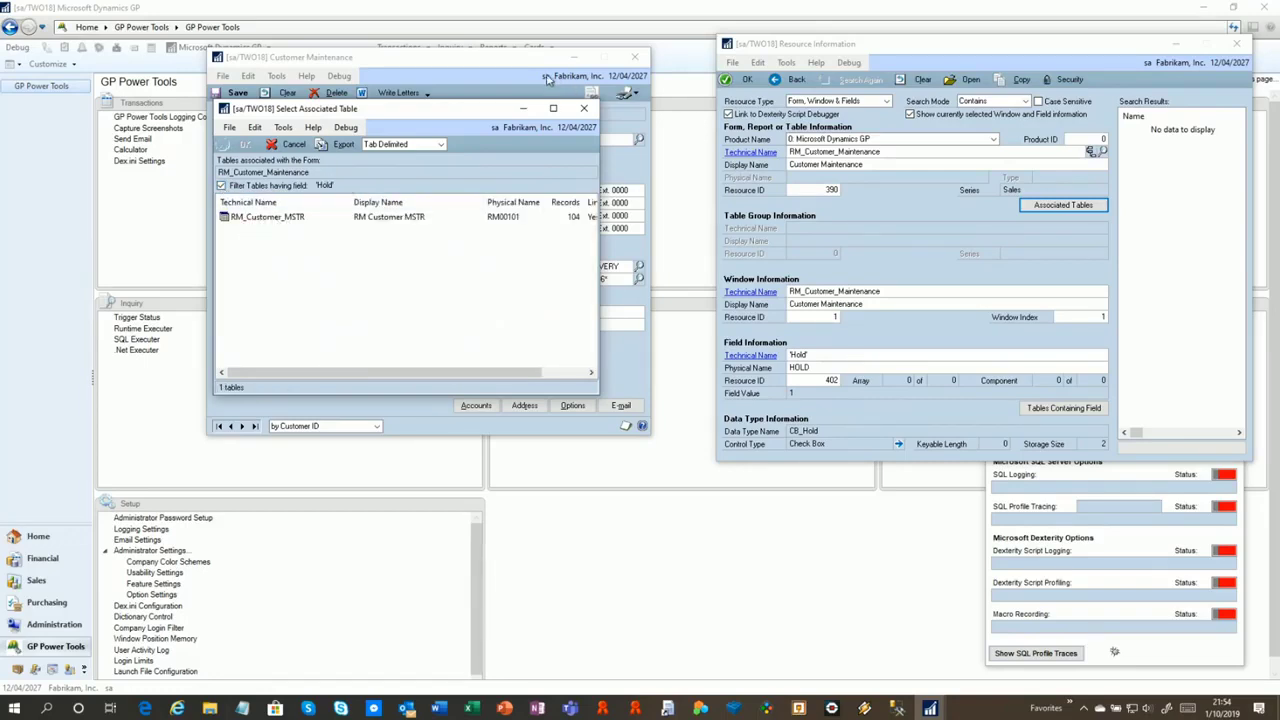
left_click(584, 108)
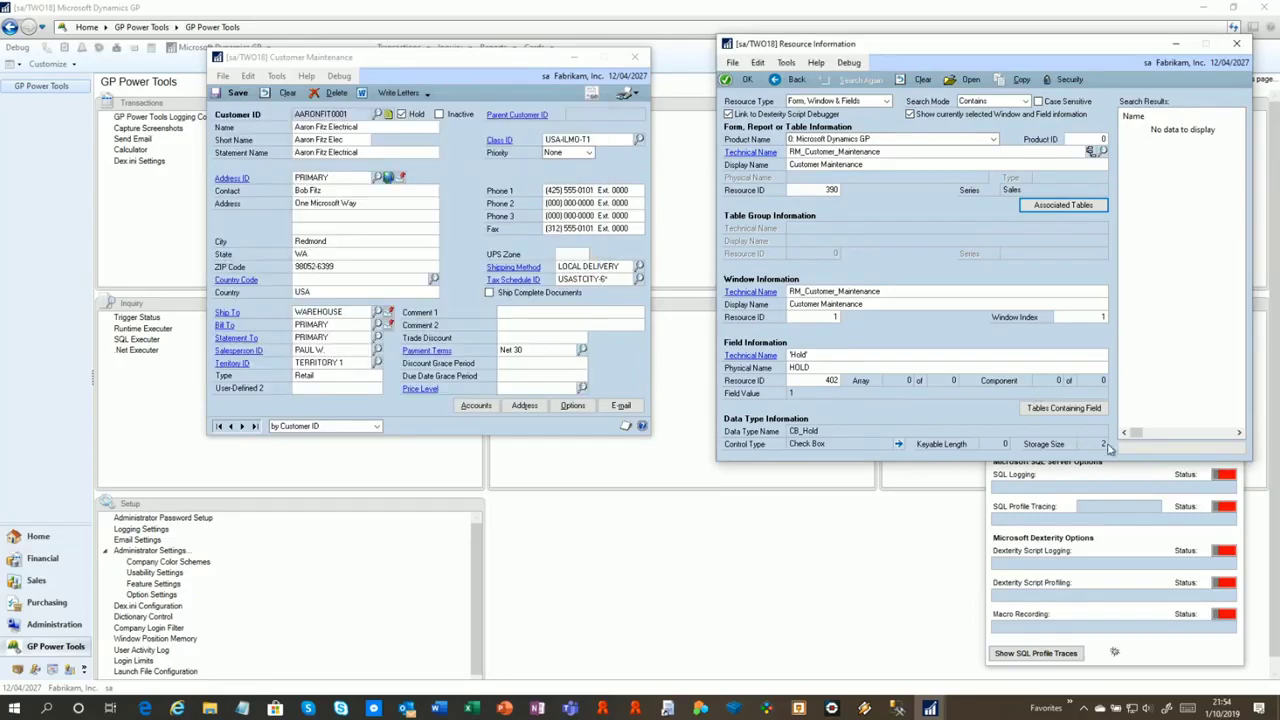
left_click(1063, 409)
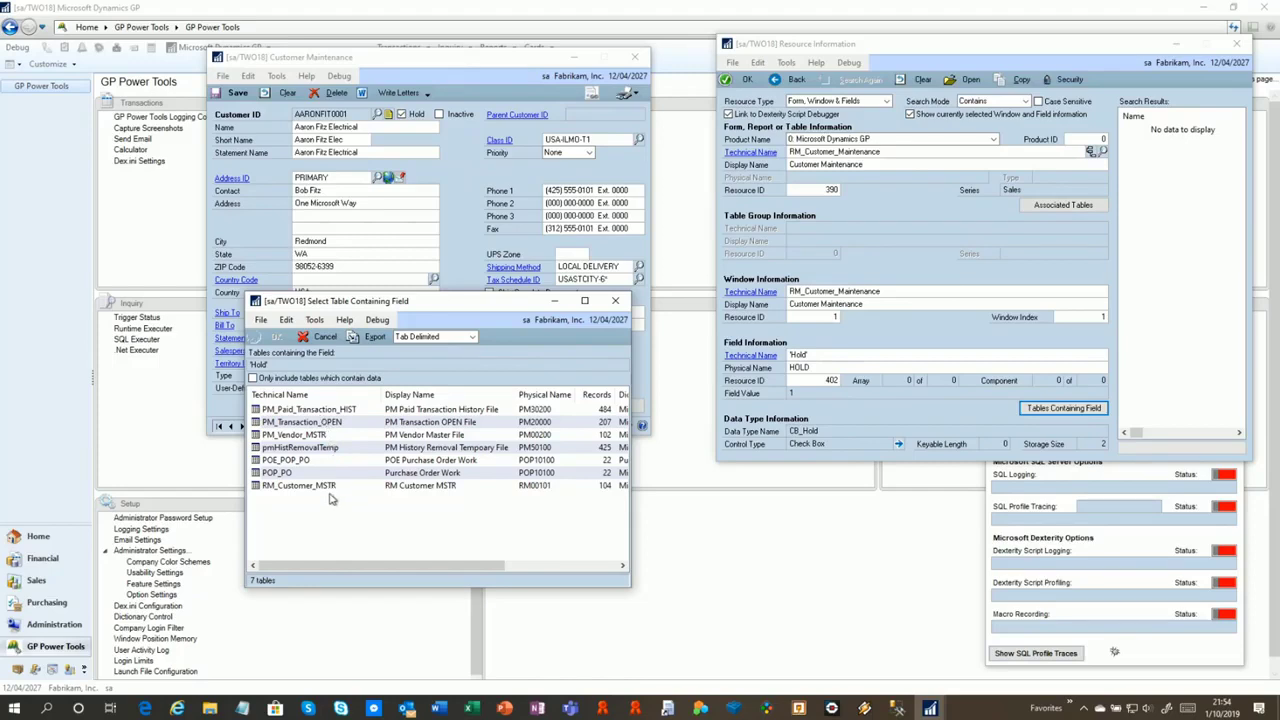
left_click(398, 487)
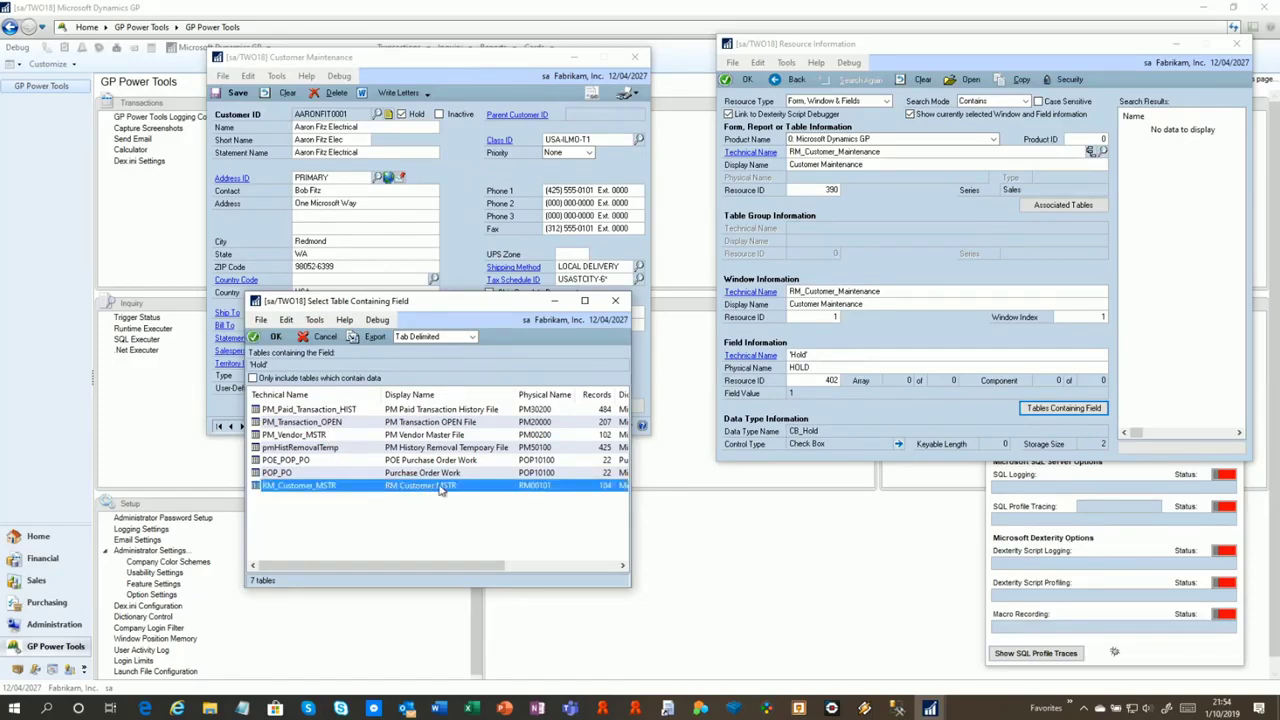
double_click(440, 487)
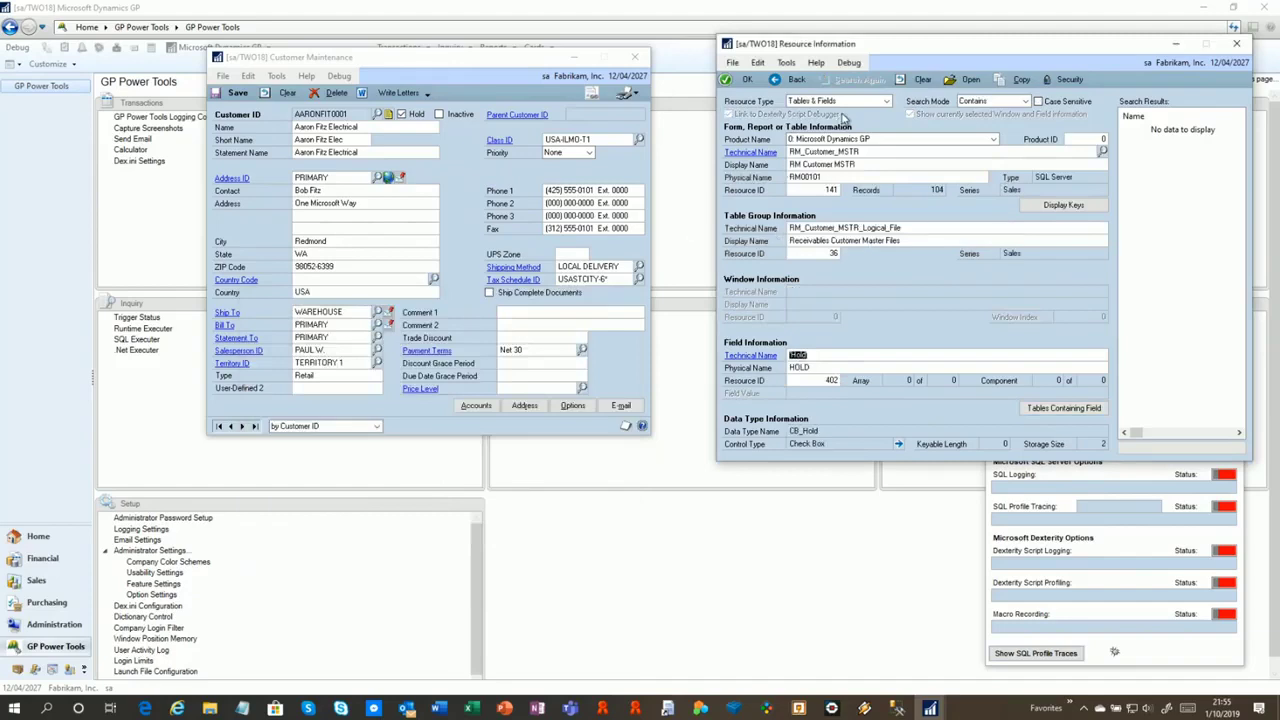
Check key 4 of RM_Customer_MSTR, then open Table Explorer on its fields
left_click(1063, 205)
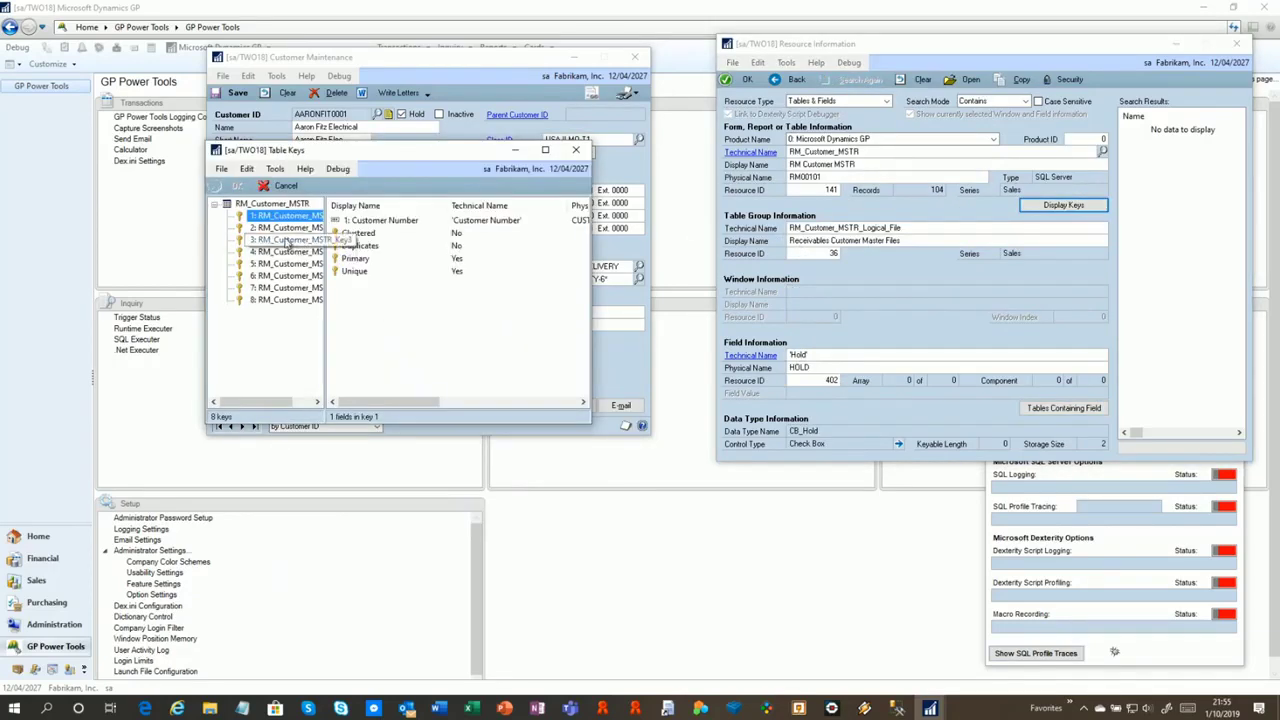
left_click(287, 253)
left_click(575, 149)
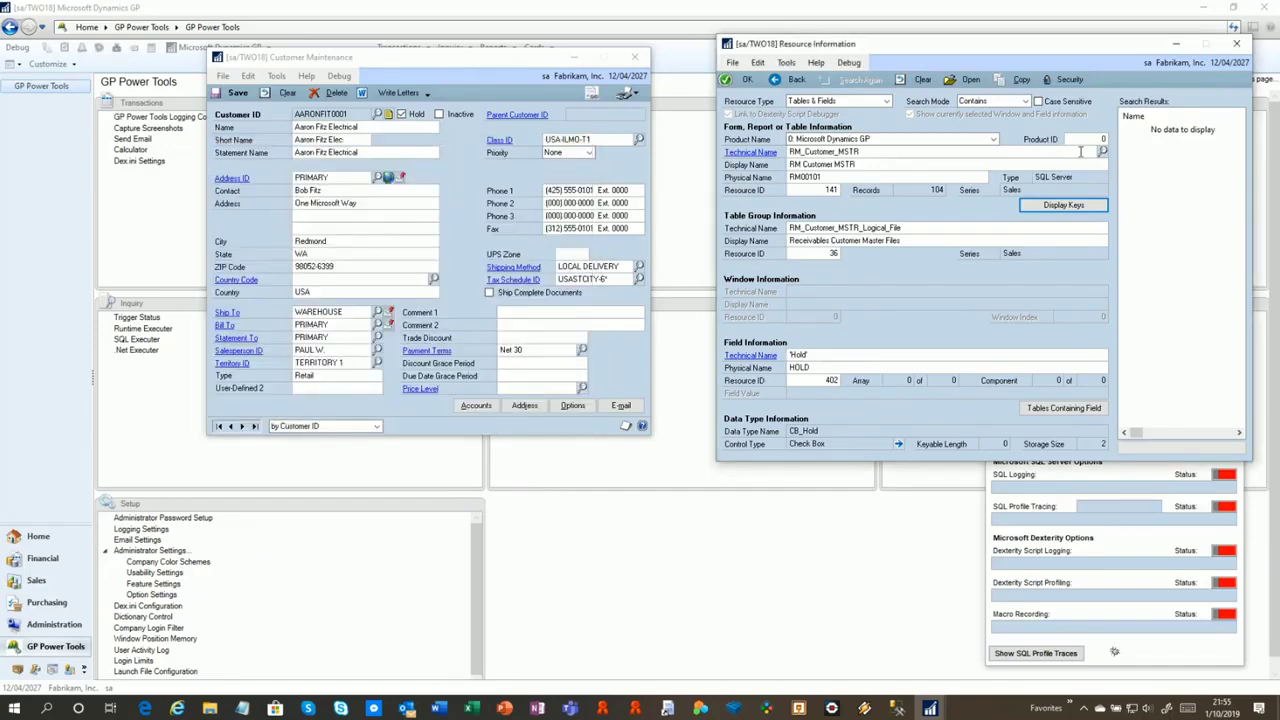
left_click(1103, 151)
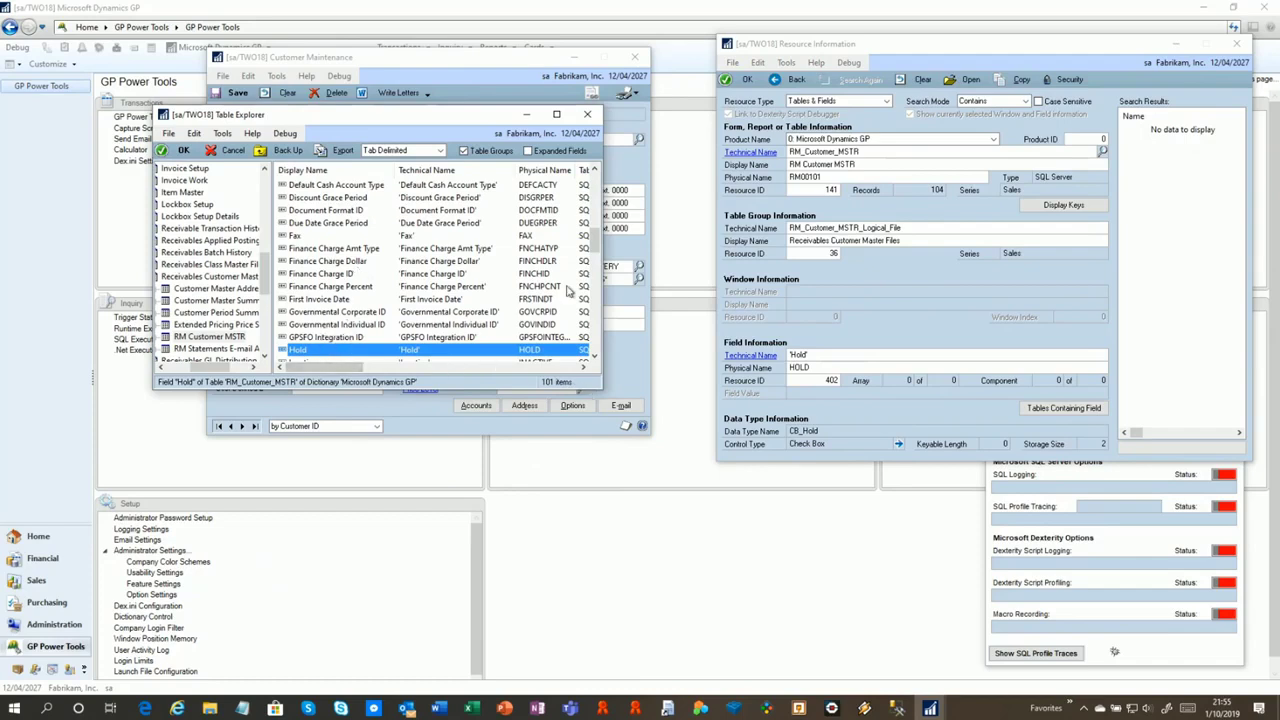
left_click_drag(343, 374, 557, 382)
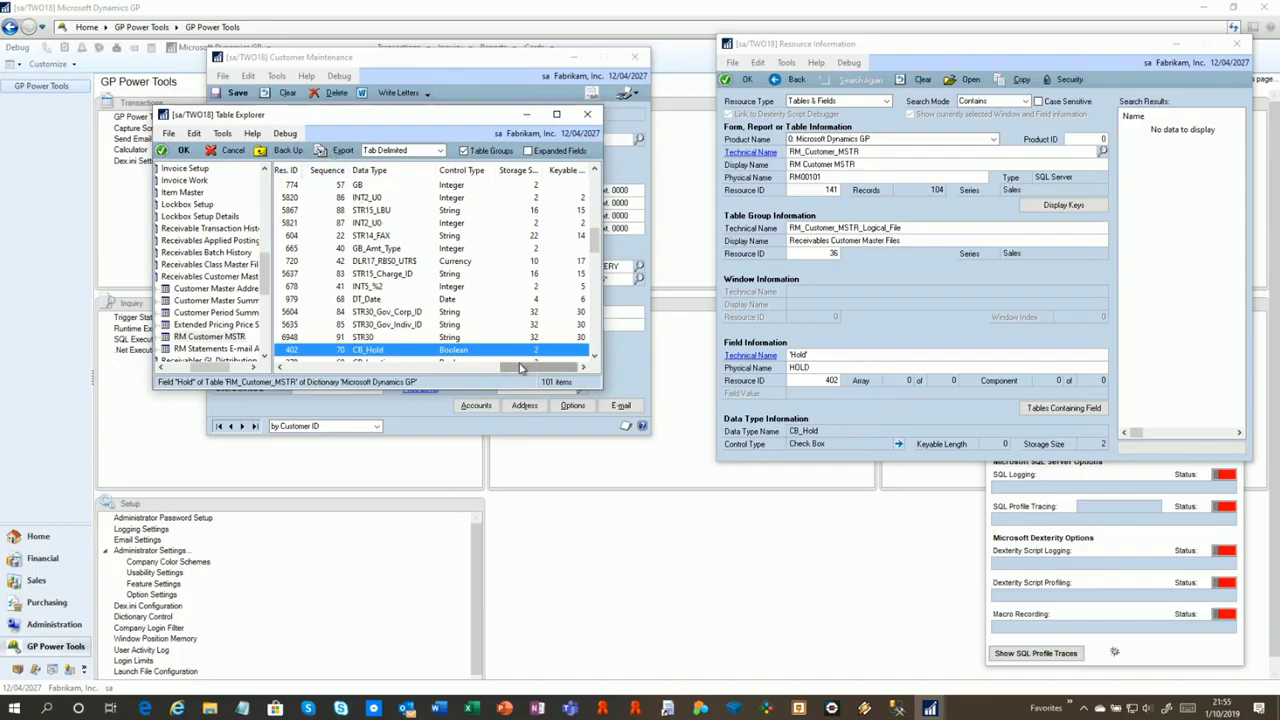
left_click_drag(519, 365, 178, 367)
left_click_drag(267, 281, 266, 186)
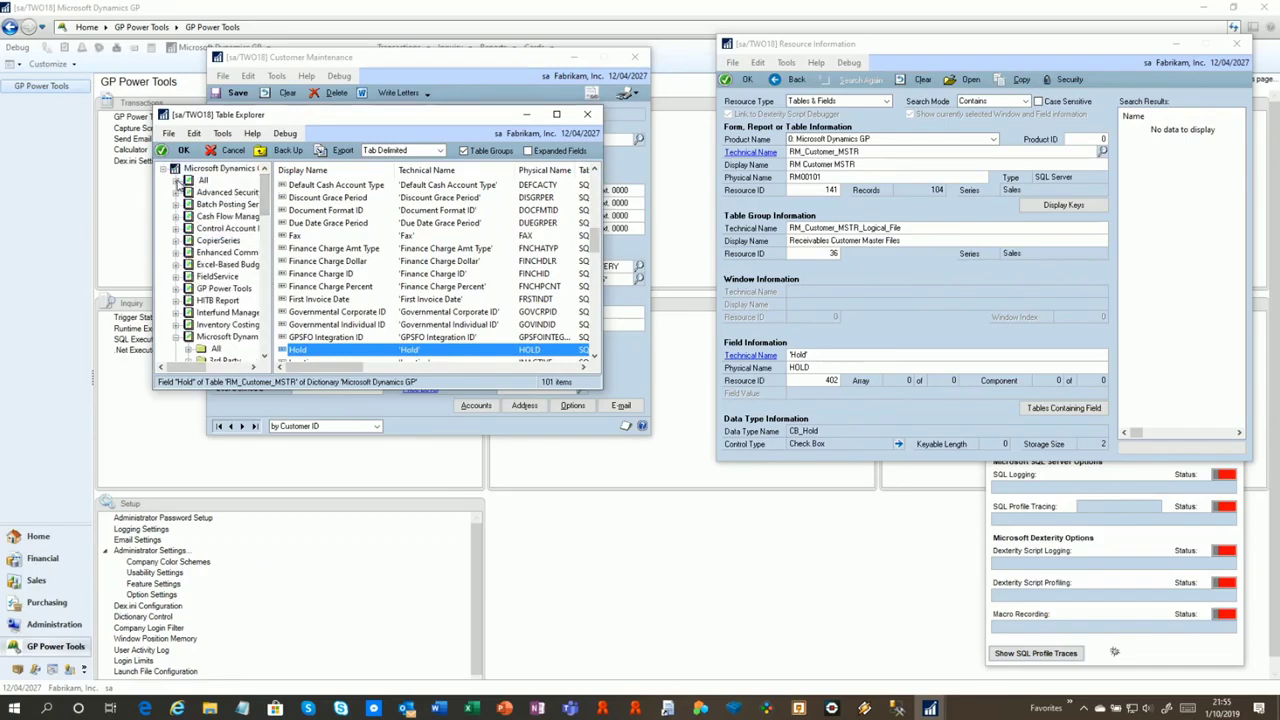
left_click(176, 183)
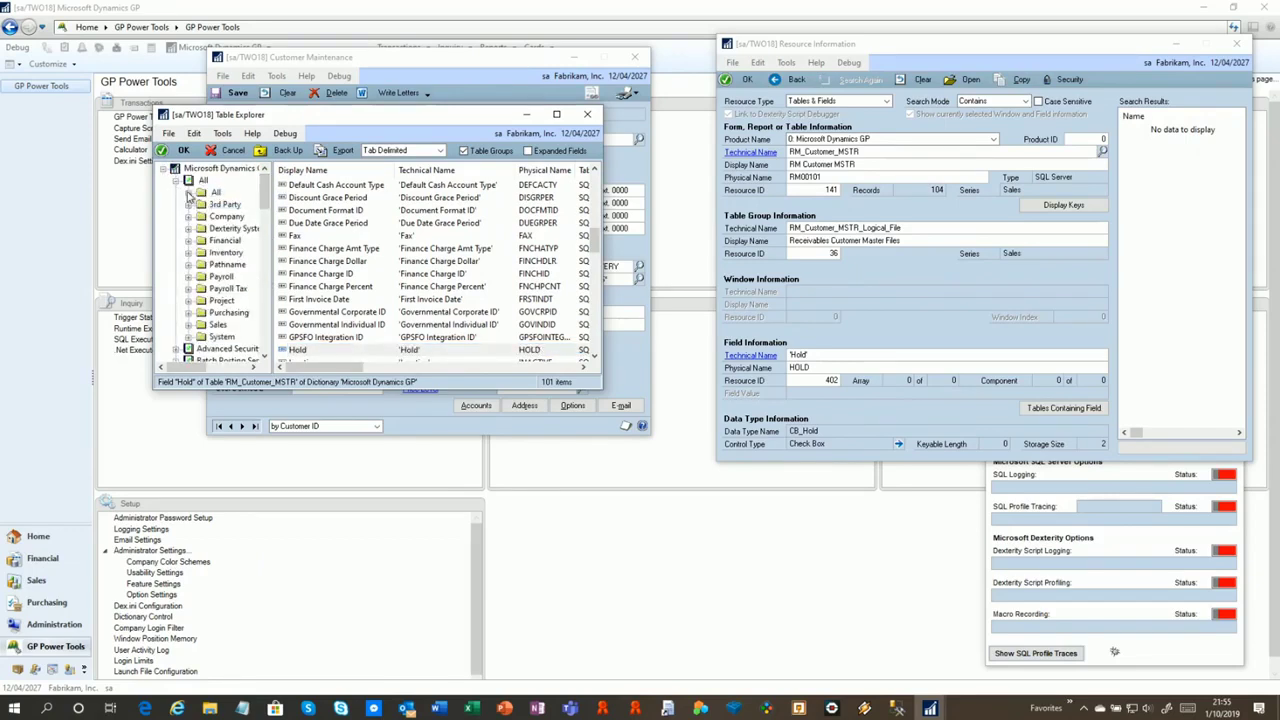
left_click(188, 193)
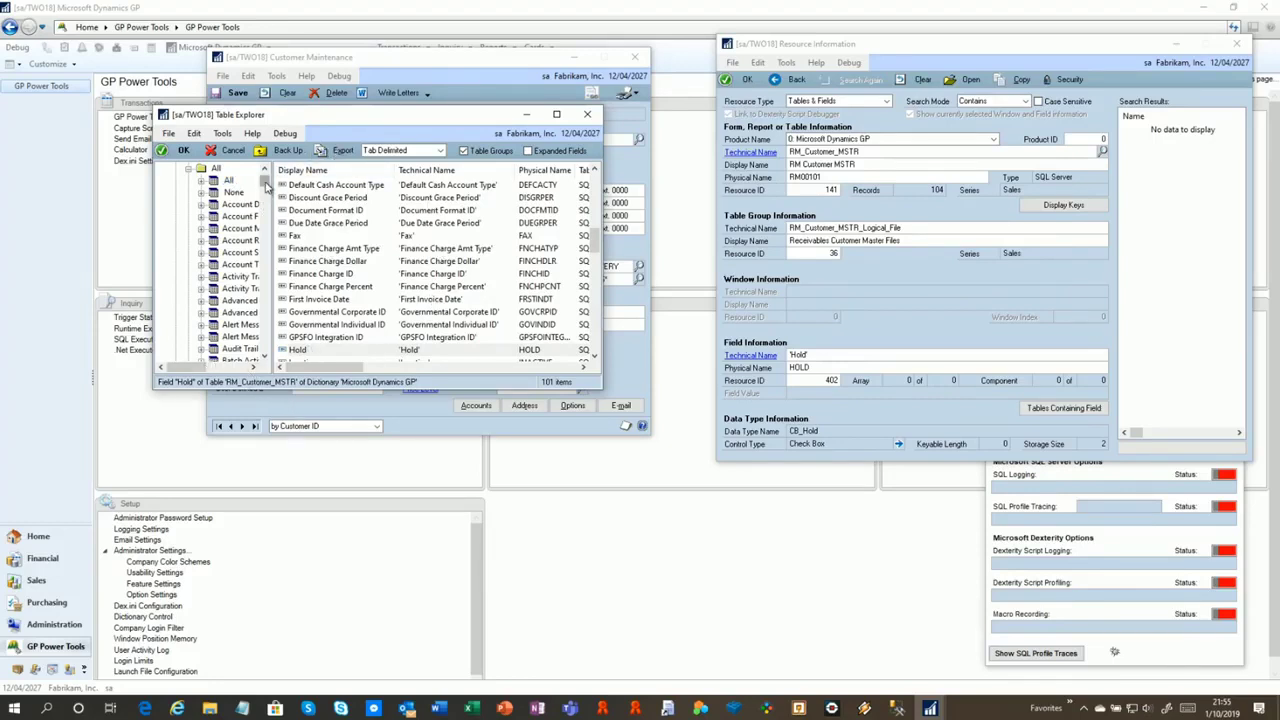
scroll(266, 185, "up", 1)
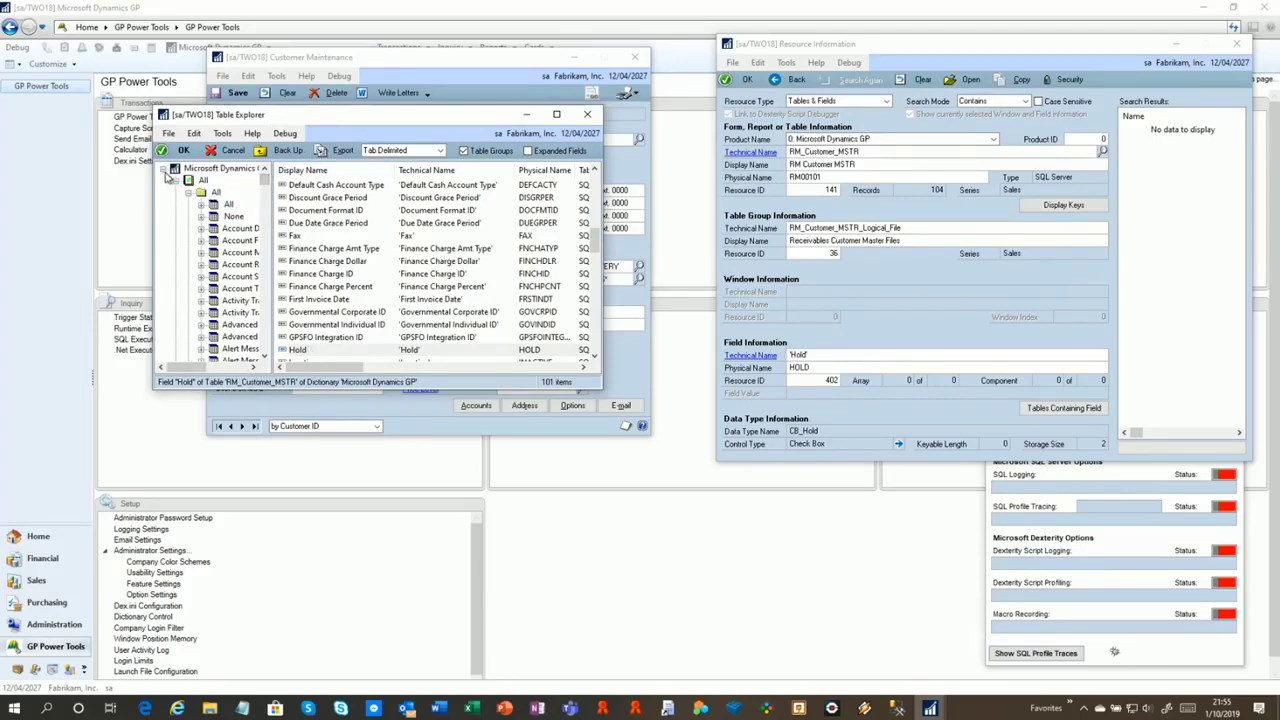
left_click(174, 180)
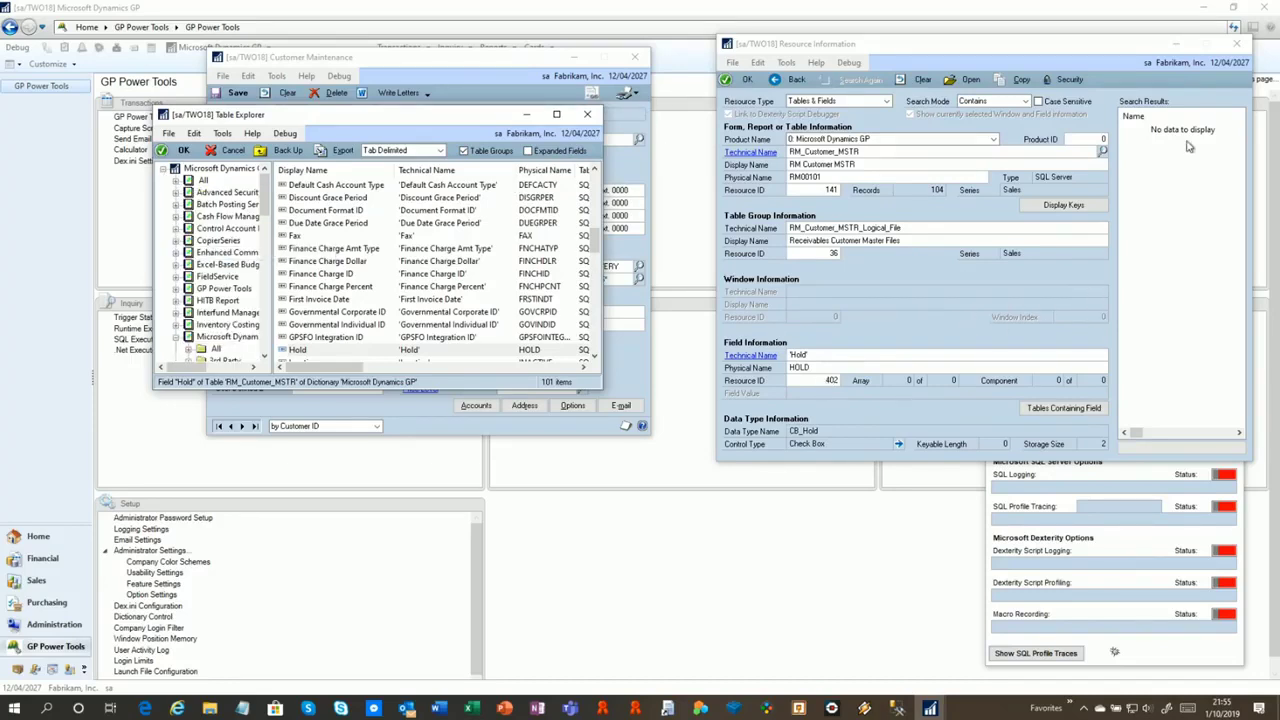
Clear Resource Information and search windows by name under Forms, Windows and Fields
left_click(918, 81)
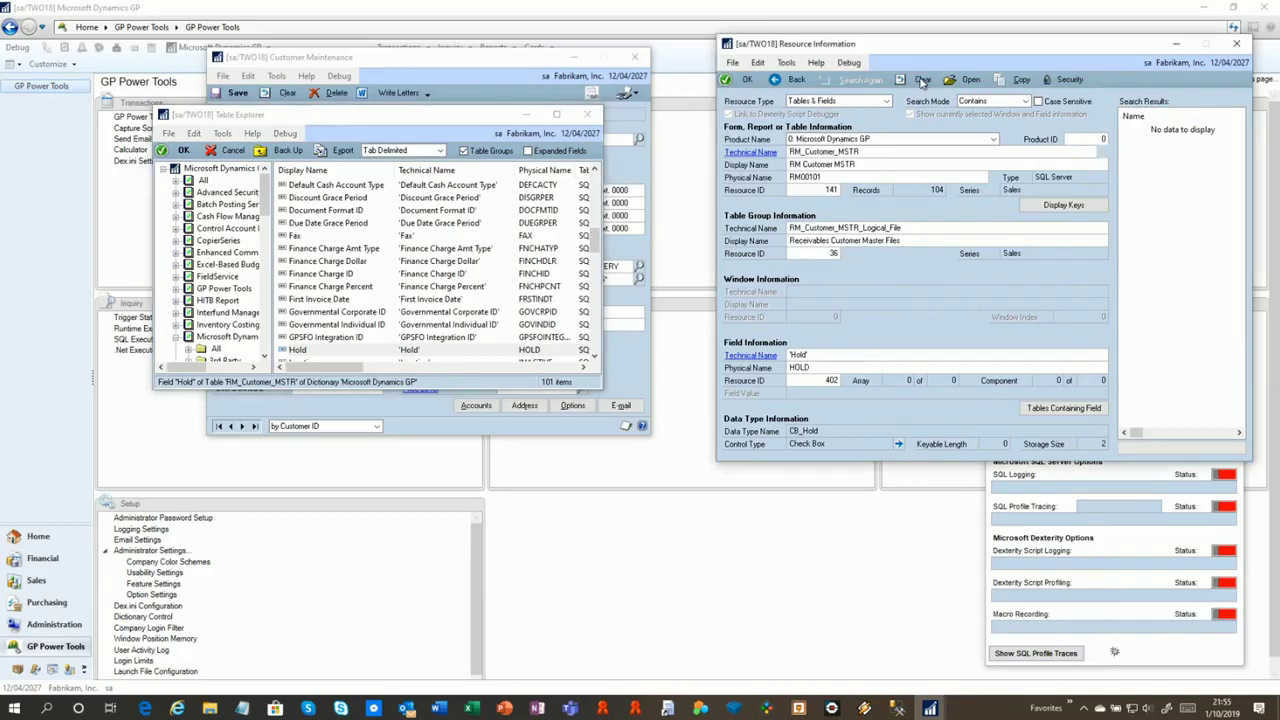
left_click(829, 174)
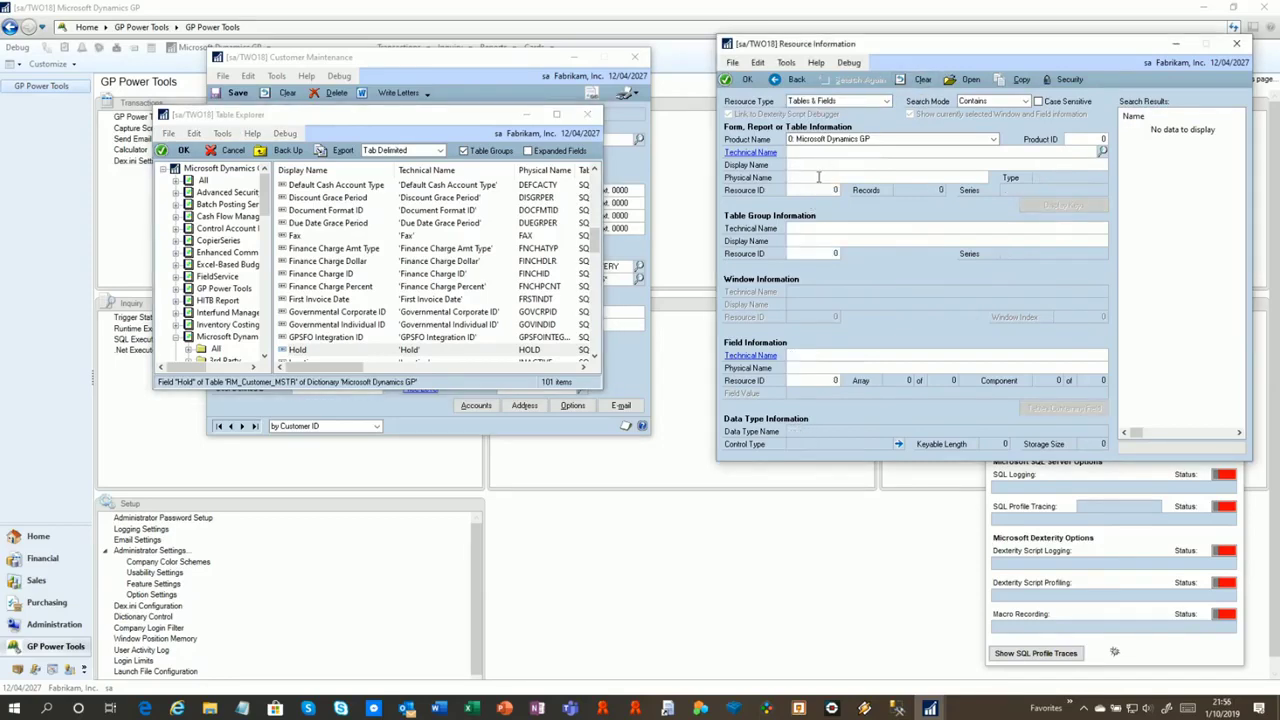
left_click(815, 101)
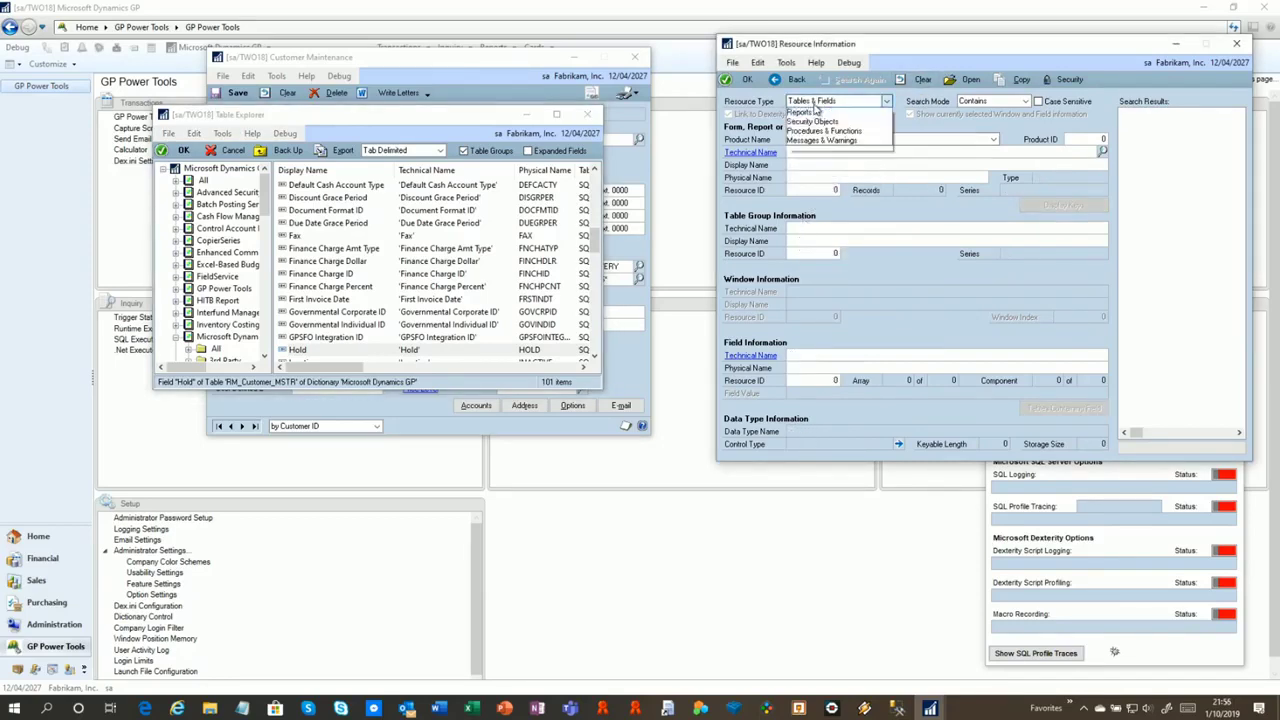
left_click(815, 114)
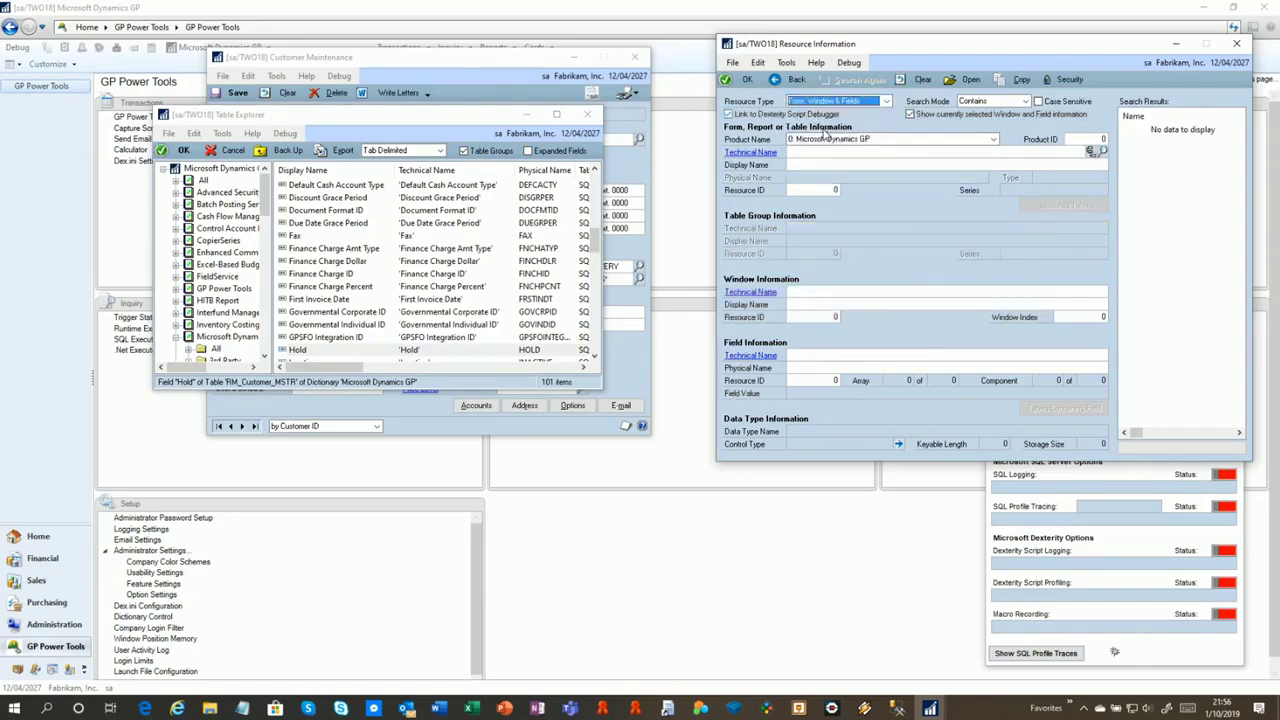
left_click(806, 305)
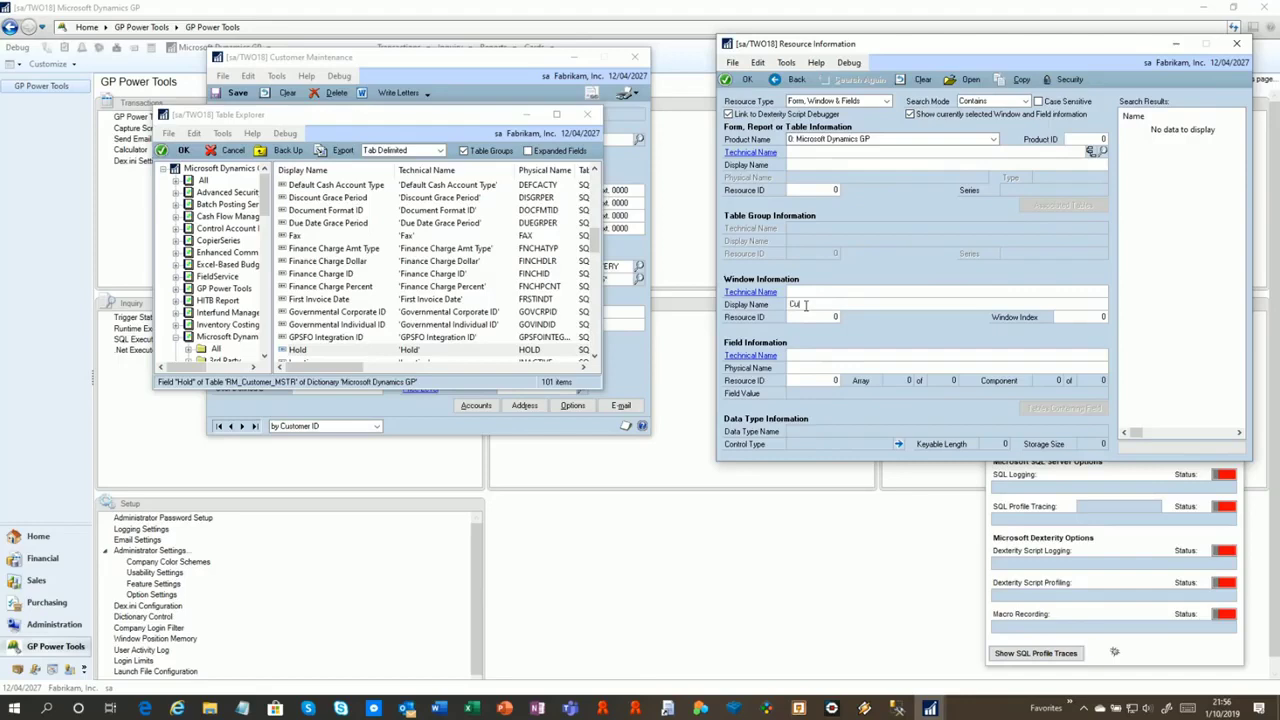
key("Tab")
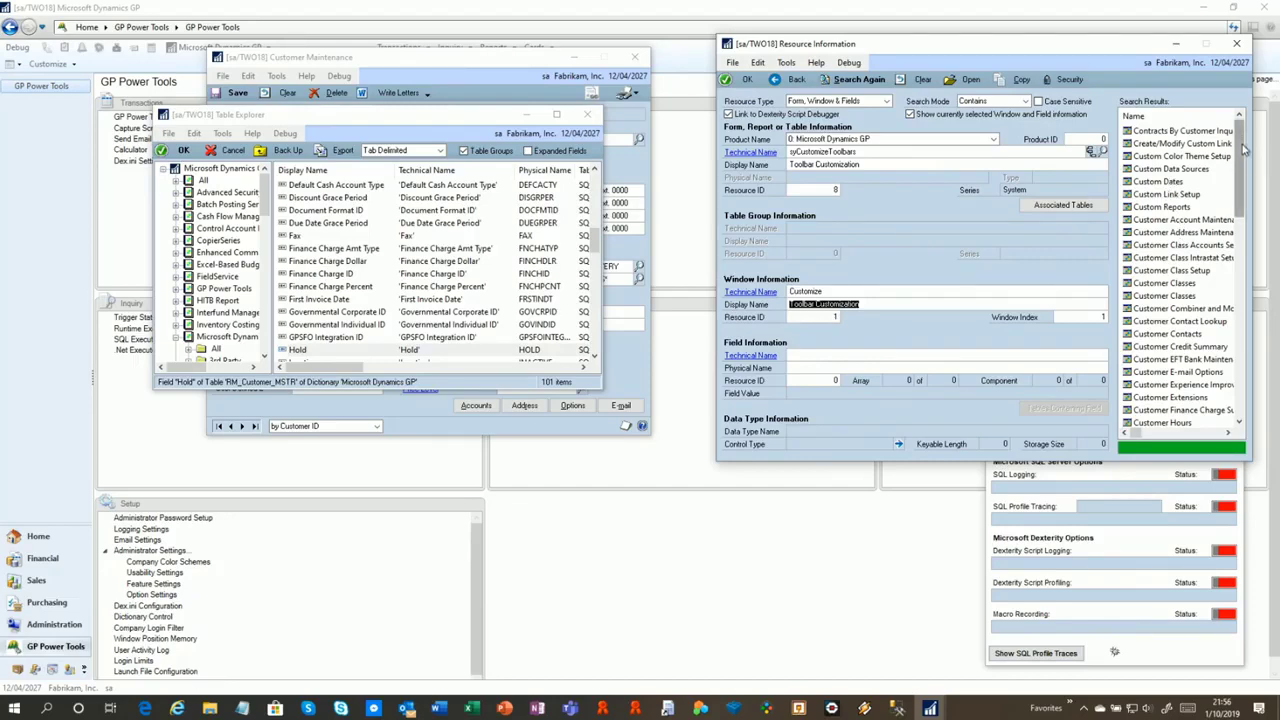
Browse the Custom window results, viewing Enter Drop-Ship Customer and Customize Home Page details
left_click_drag(1245, 148, 1250, 354)
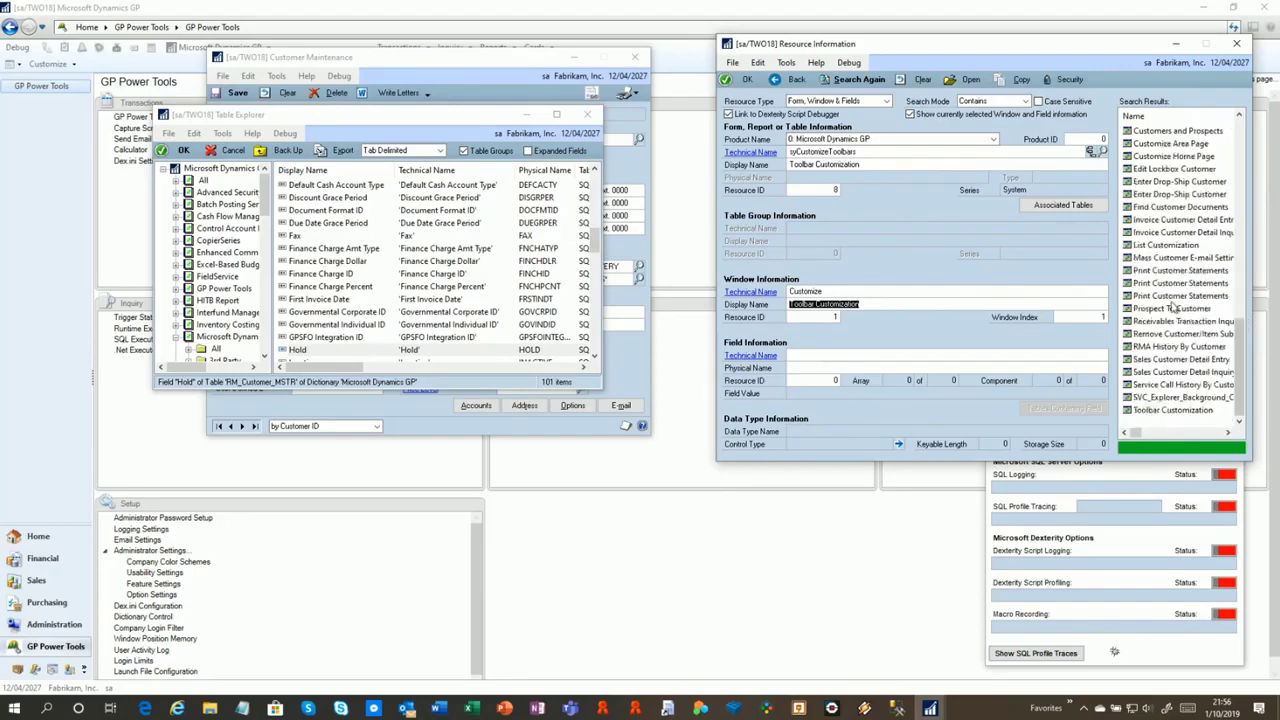
left_click(1162, 246)
left_click(1166, 284)
left_click(1174, 333)
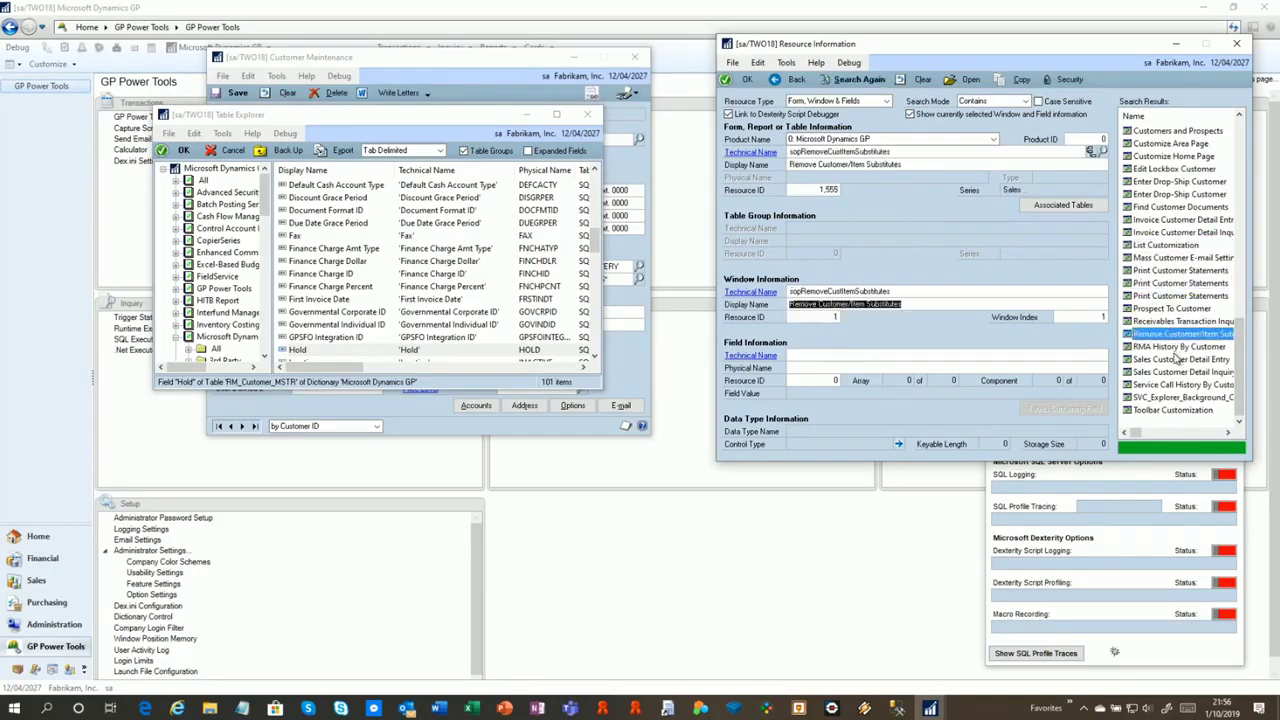
left_click(1178, 359)
left_click(1176, 260)
left_click(1177, 196)
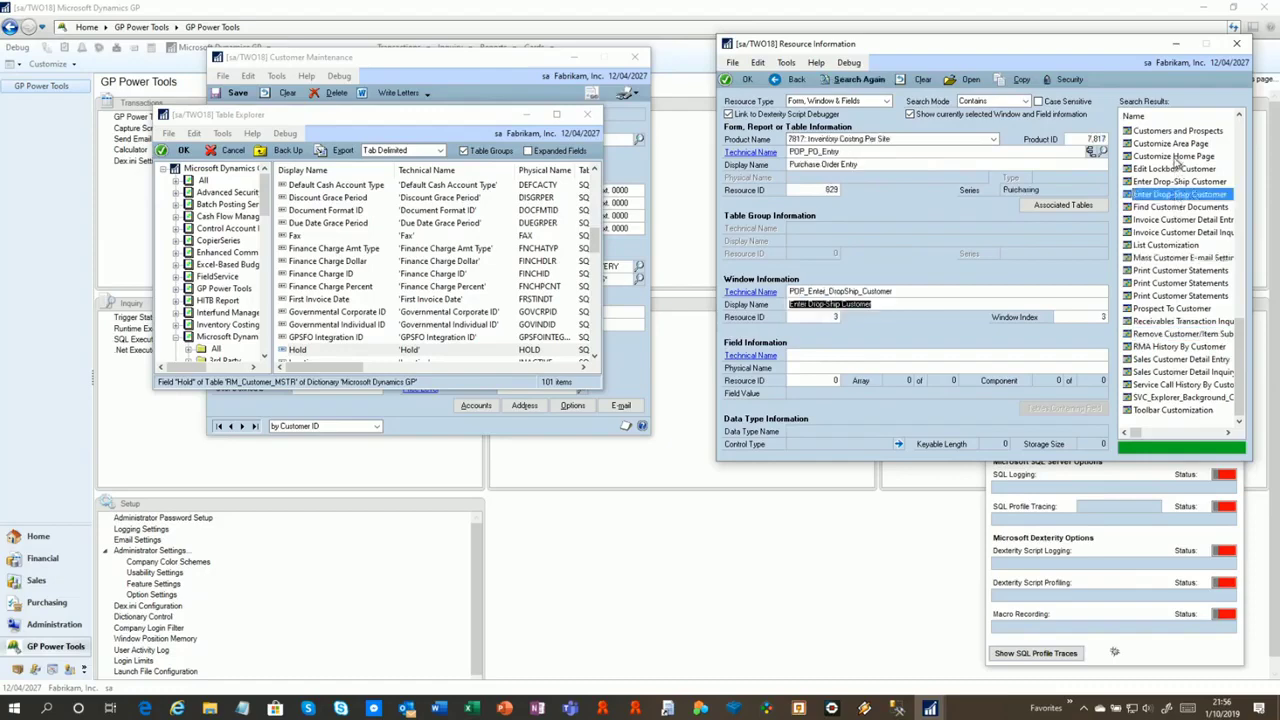
left_click(1178, 157)
Clear Resource Information and search Tables & Fields for physical name RM00101
scroll(1176, 140, "up", 10)
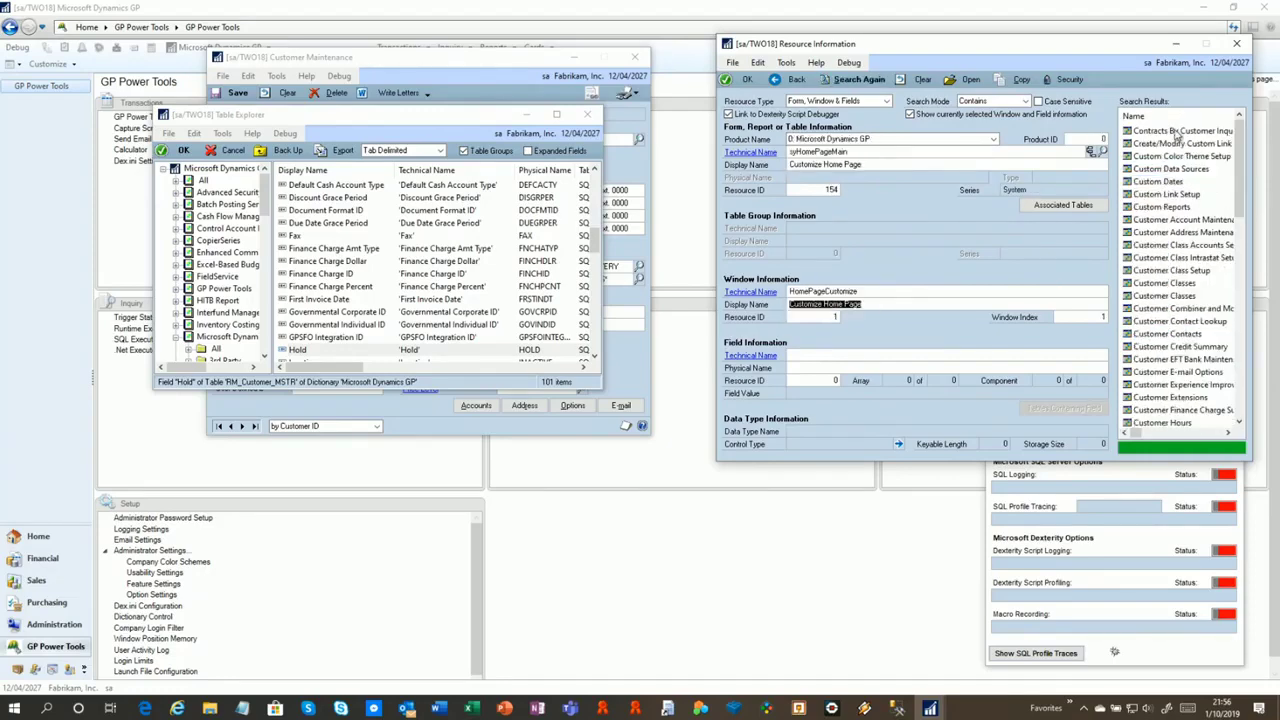
left_click(923, 81)
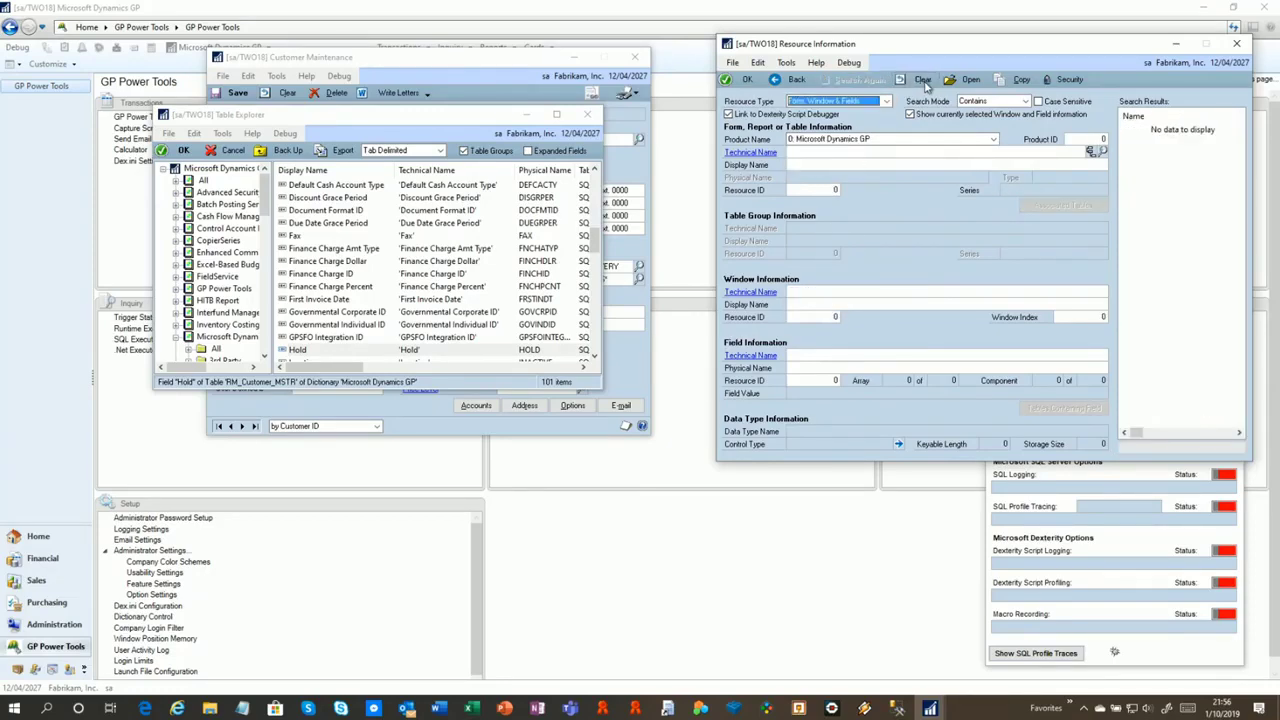
left_click(818, 102)
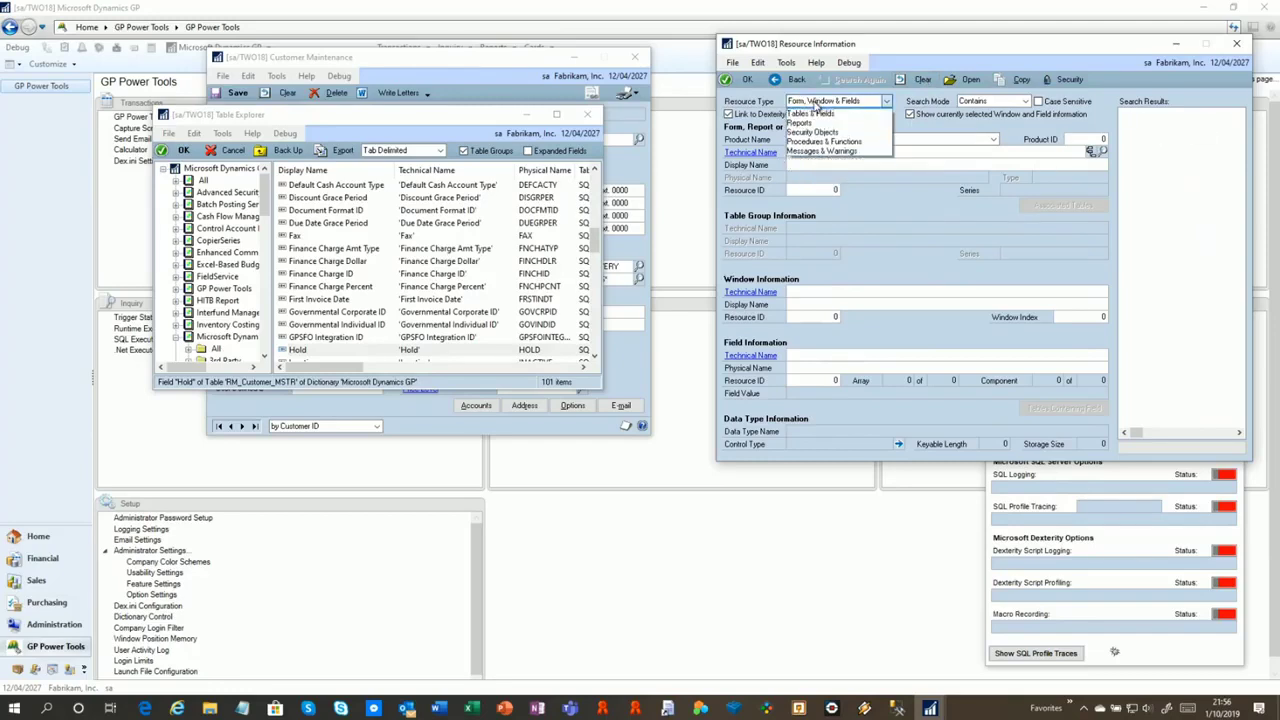
left_click(818, 122)
left_click(814, 178)
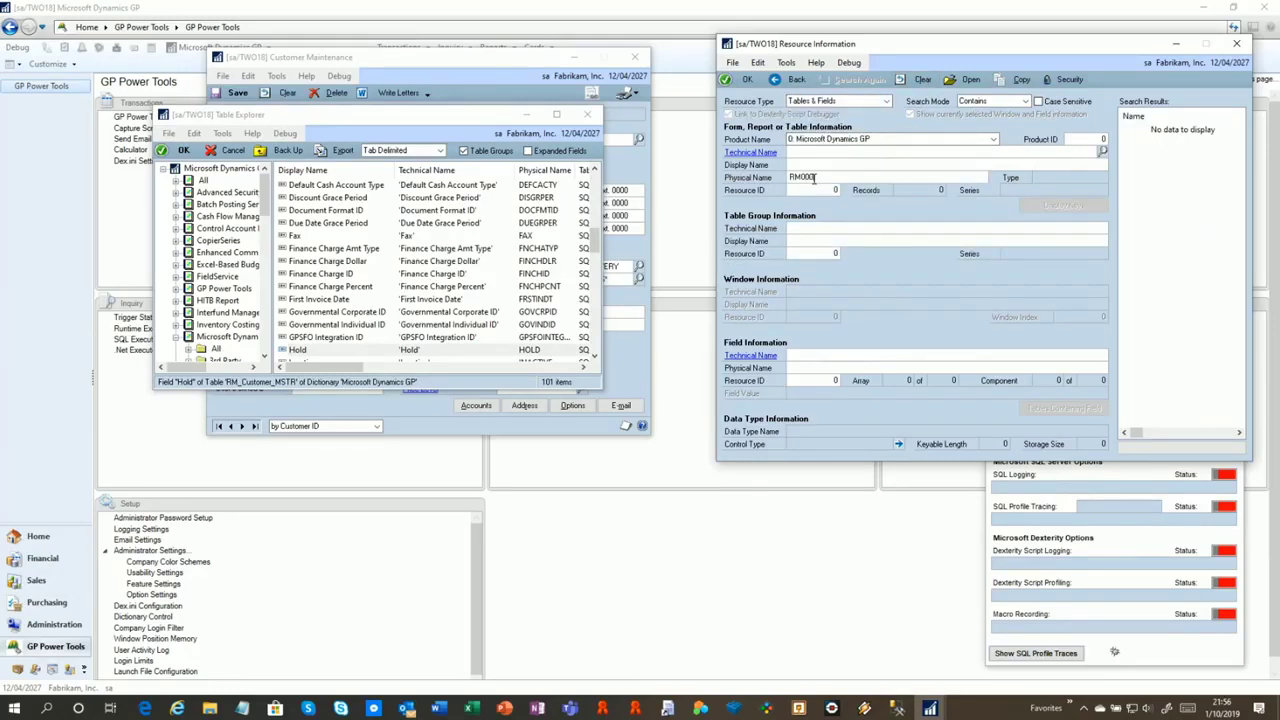
type("RM00101")
key("Tab")
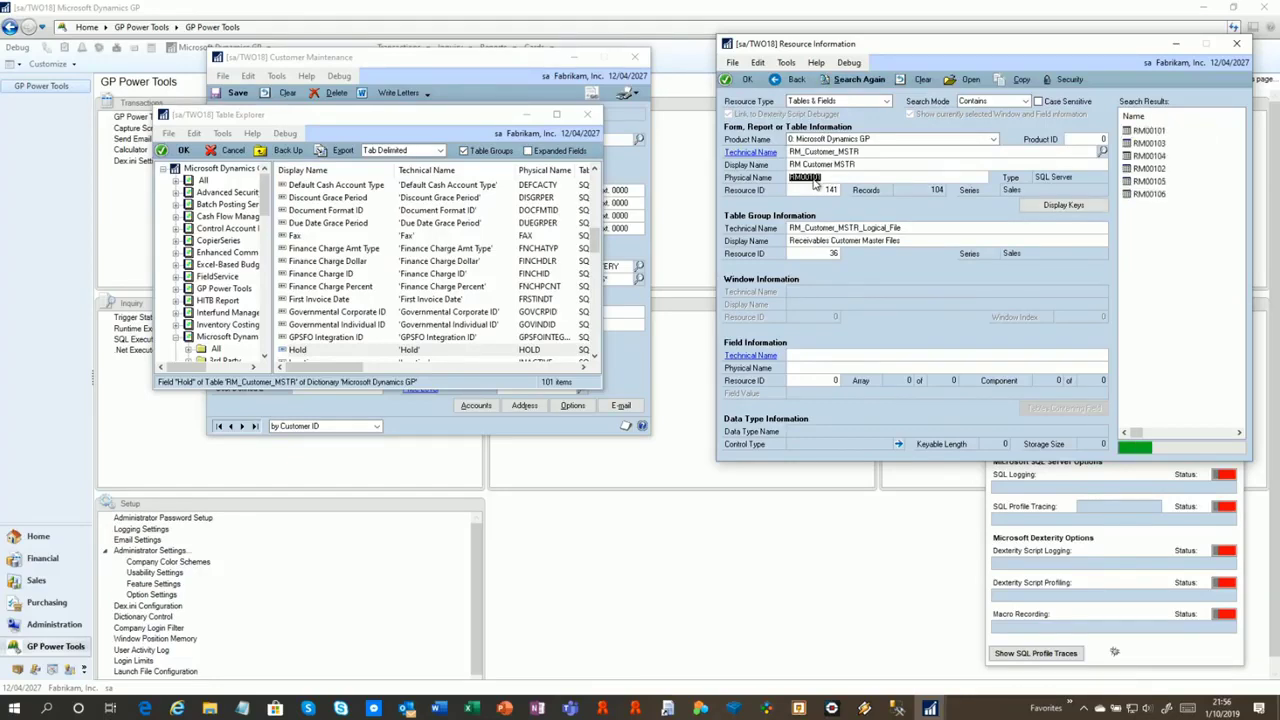
Step through table results RM00101 to RM00106, RM Statements E-mail Addresses
left_click(1164, 134)
left_click(1164, 157)
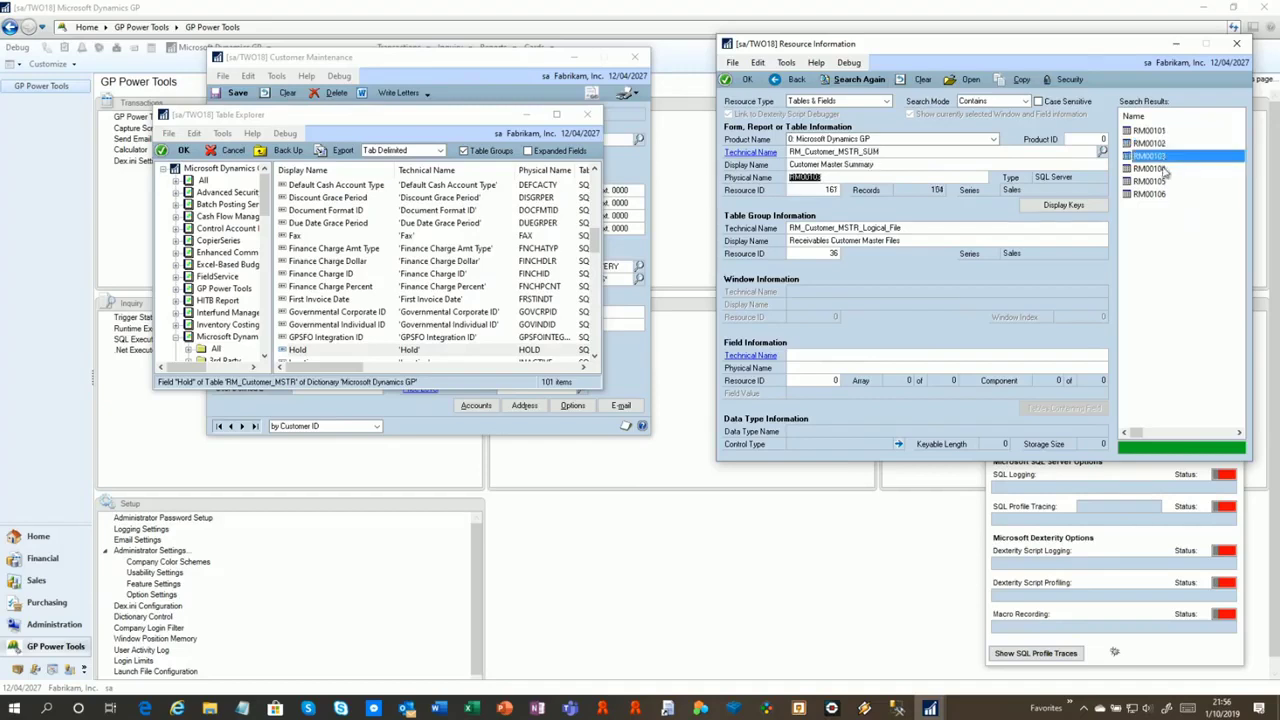
left_click(1163, 169)
left_click(1162, 182)
left_click(1161, 195)
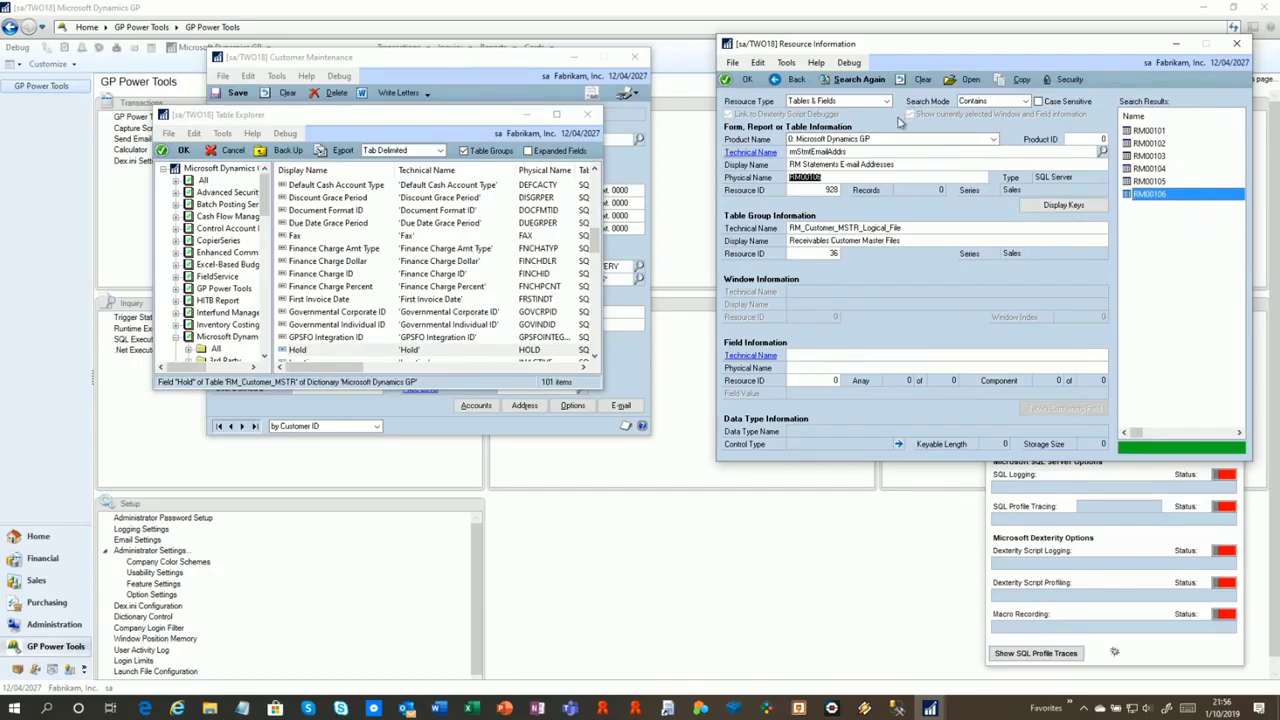
Widen, restore and reposition the Resource Information window to uncover Table Explorer
left_click_drag(994, 43, 572, 58)
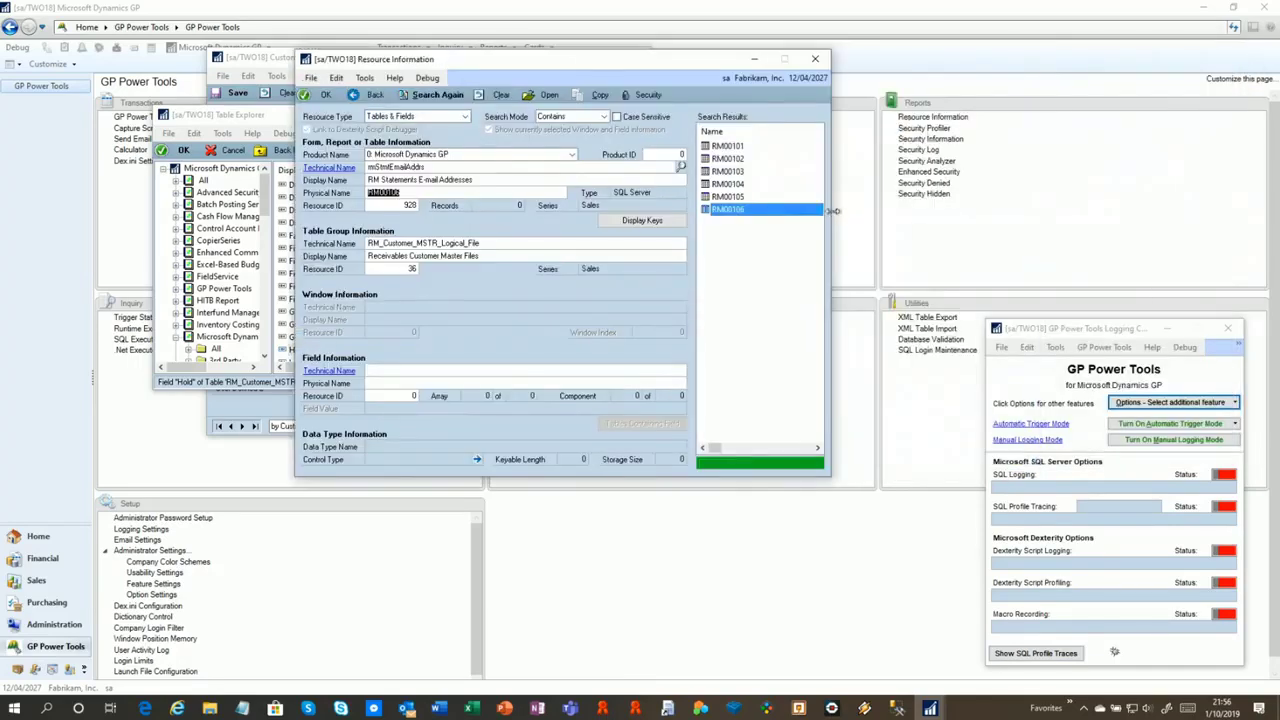
left_click_drag(831, 210, 1250, 210)
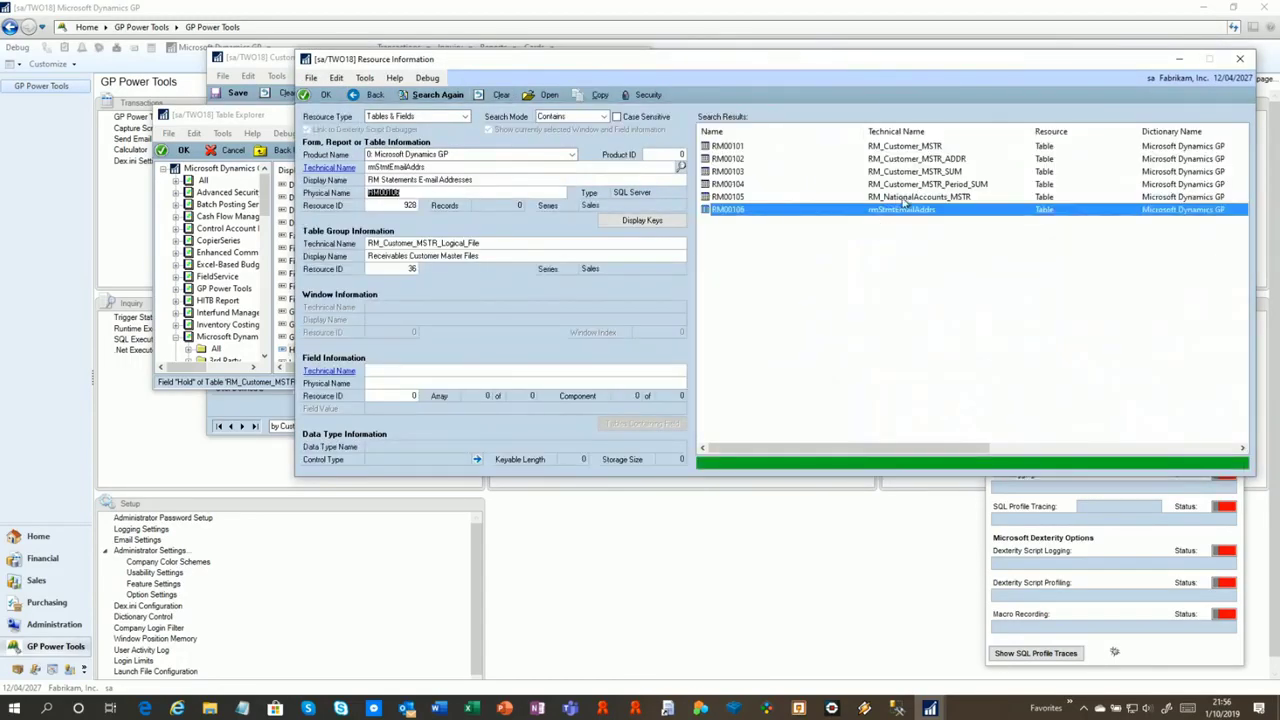
mouse_move(905, 448)
left_mouse_down()
mouse_move(1151, 464)
mouse_move(905, 460)
left_mouse_up()
left_click_drag(1258, 233, 830, 233)
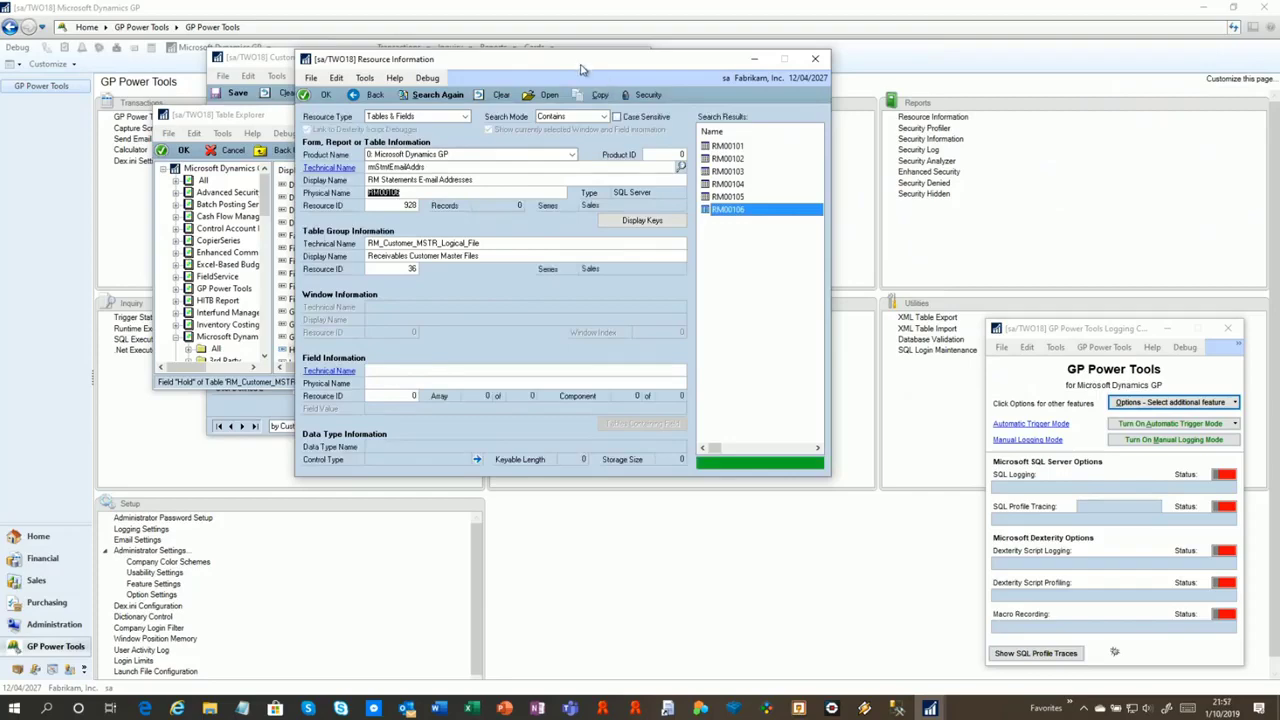
left_click_drag(581, 70, 983, 62)
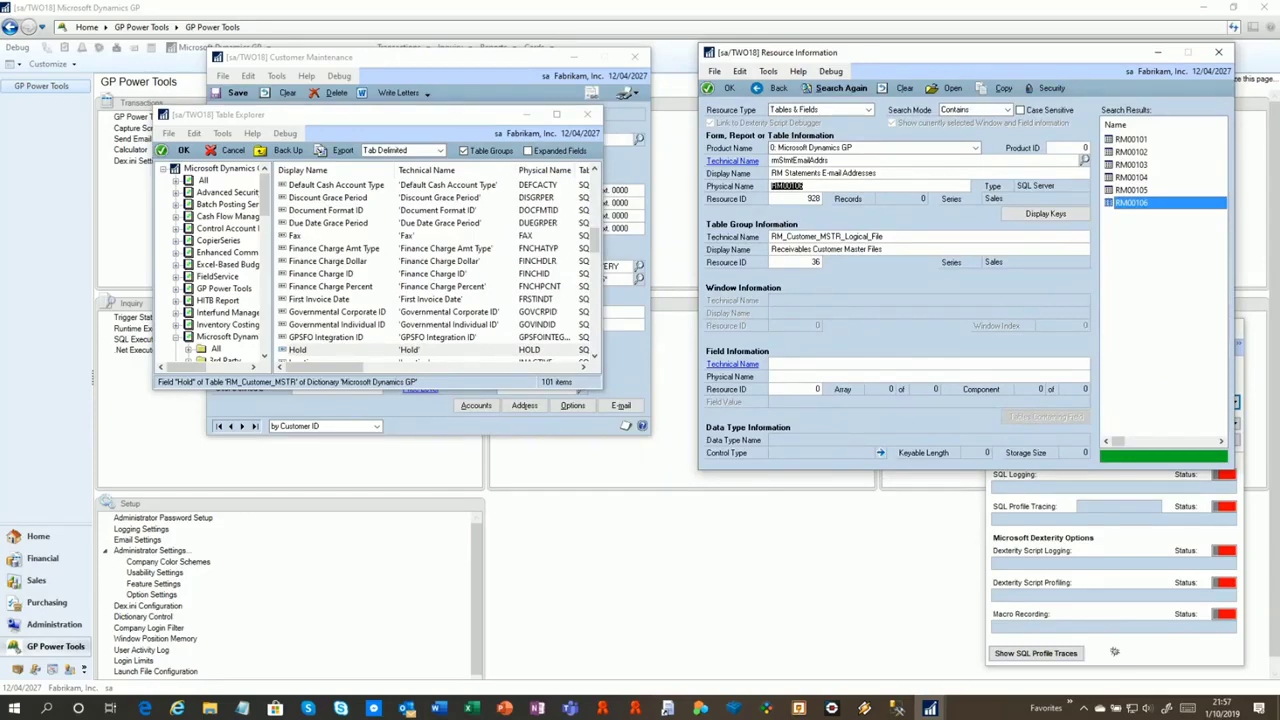
Close the Resource Information and Customer Maintenance windows
left_click(1219, 52)
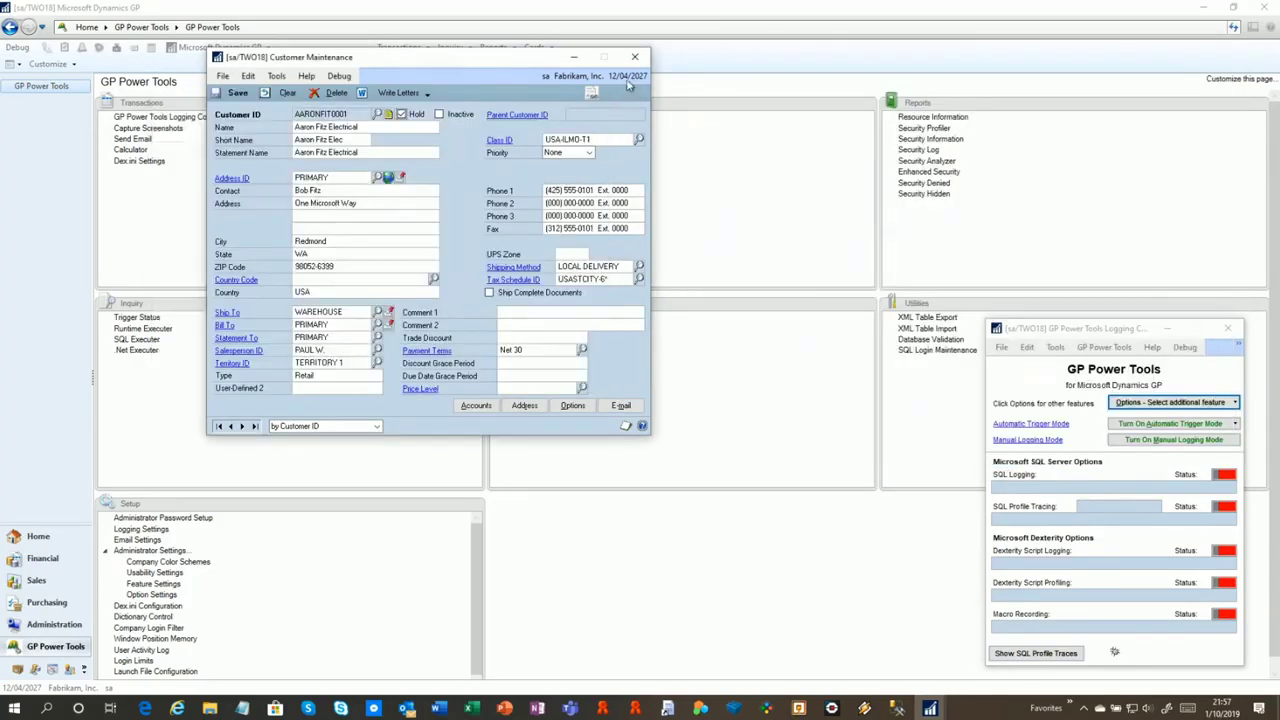
left_click_drag(516, 60, 736, 78)
left_click(855, 74)
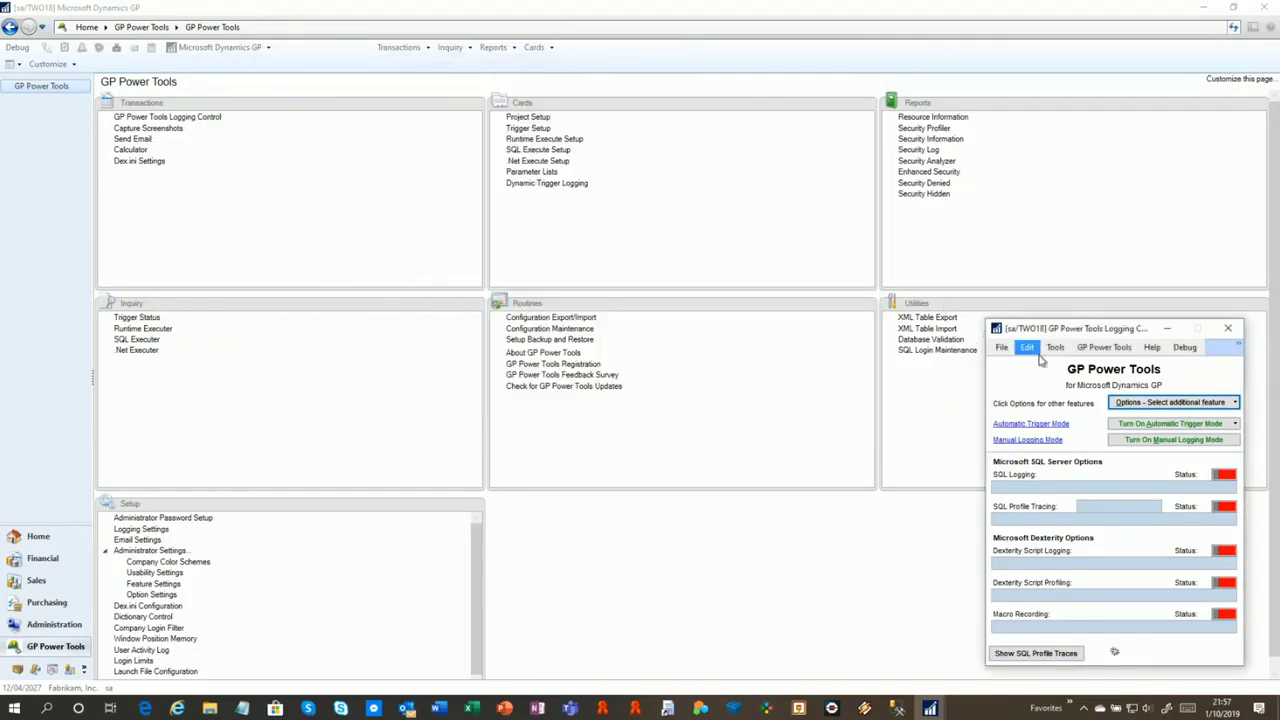
Set Automatic Trigger Mode to Logging Automatic Start Only and show the active triggers
left_click(1140, 424)
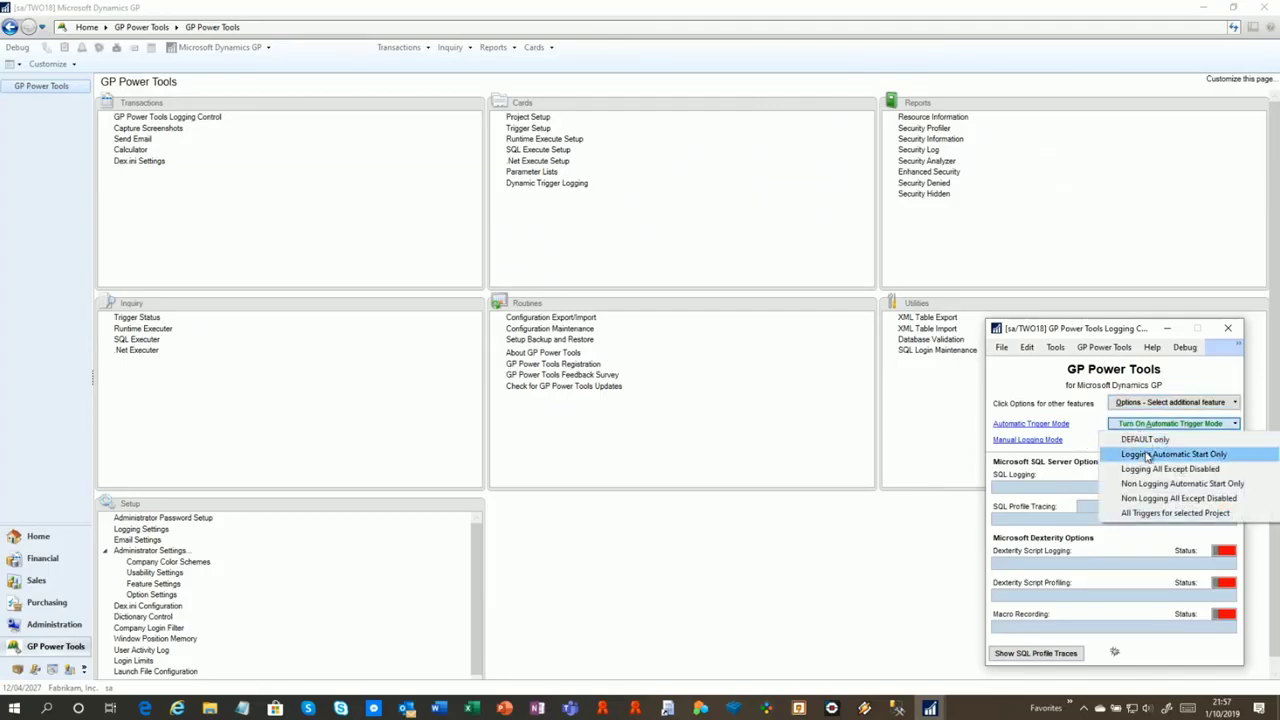
left_click(1150, 455)
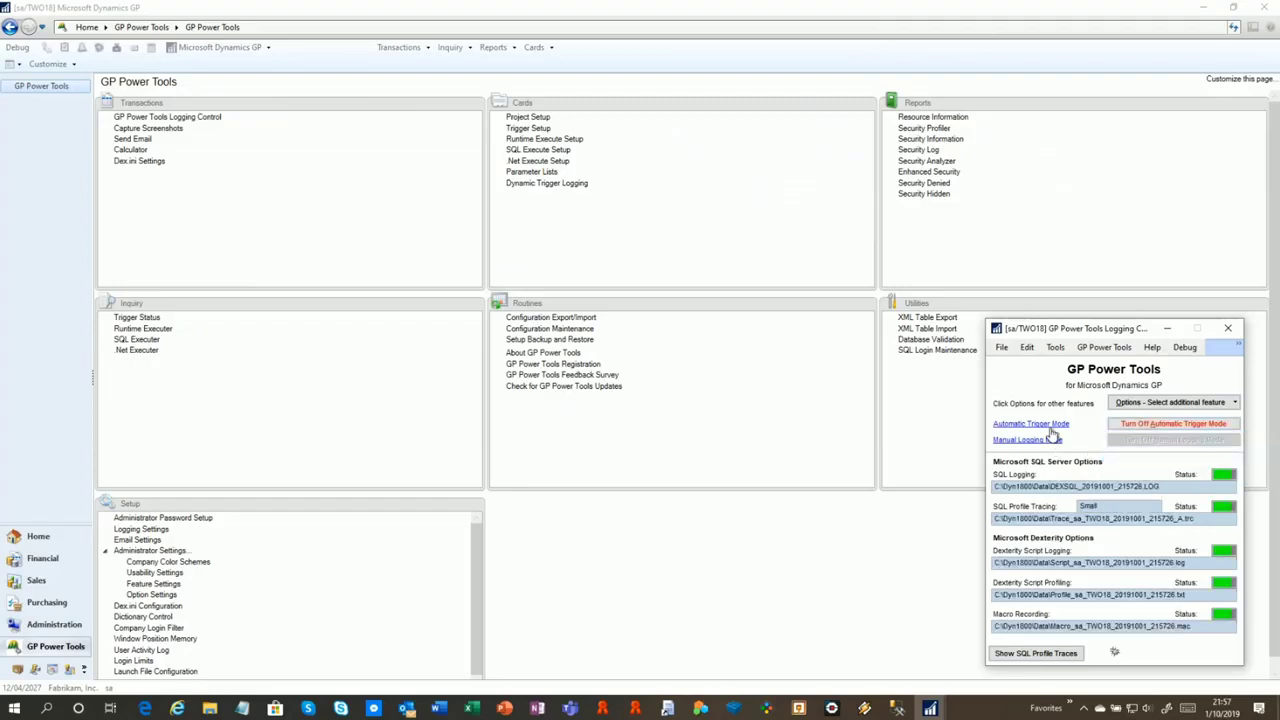
left_click(1050, 425)
left_click_drag(458, 37, 1036, 44)
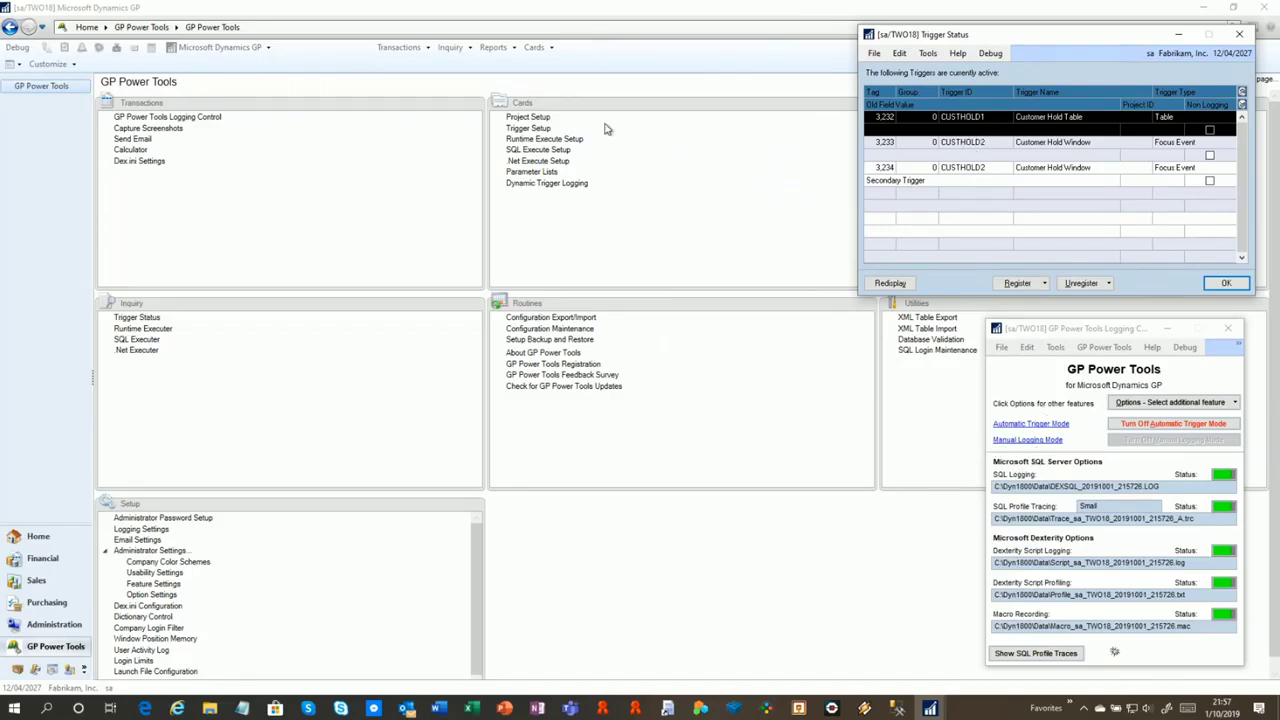
Open Customer Maintenance from Cards > Sales > Customer
left_click(535, 50)
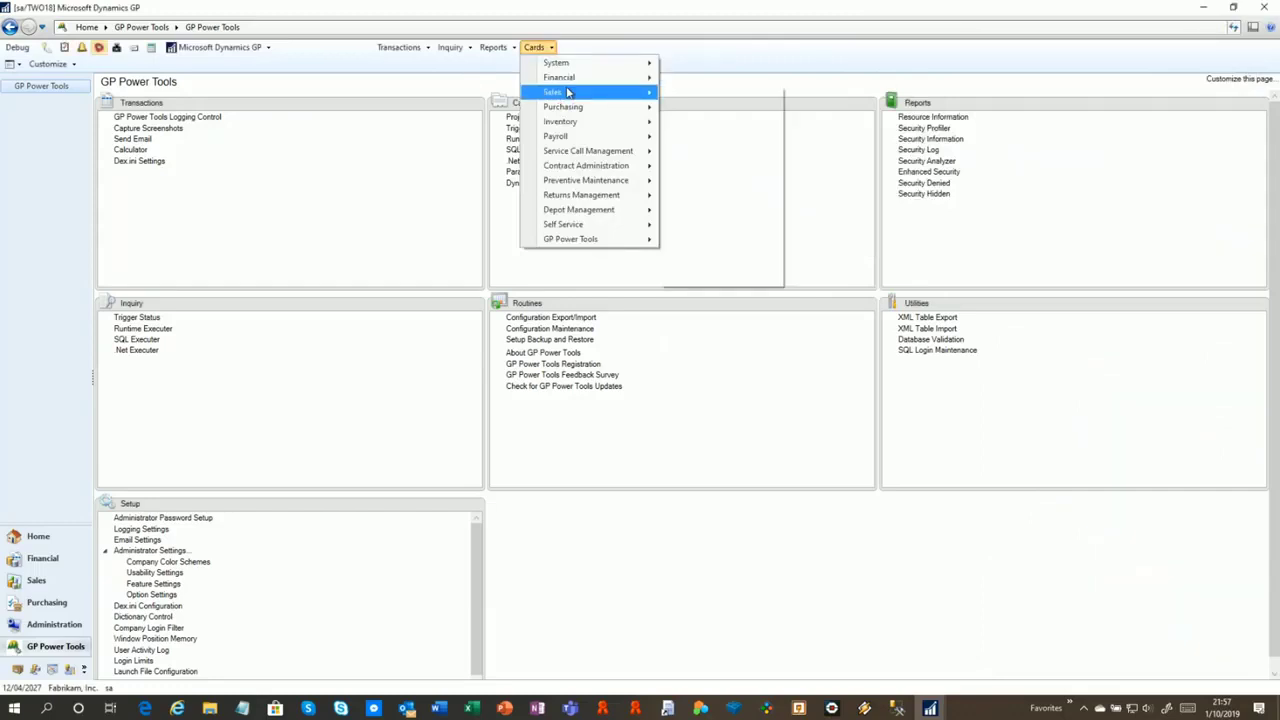
mouse_move(566, 92)
left_click(690, 94)
left_click(610, 394)
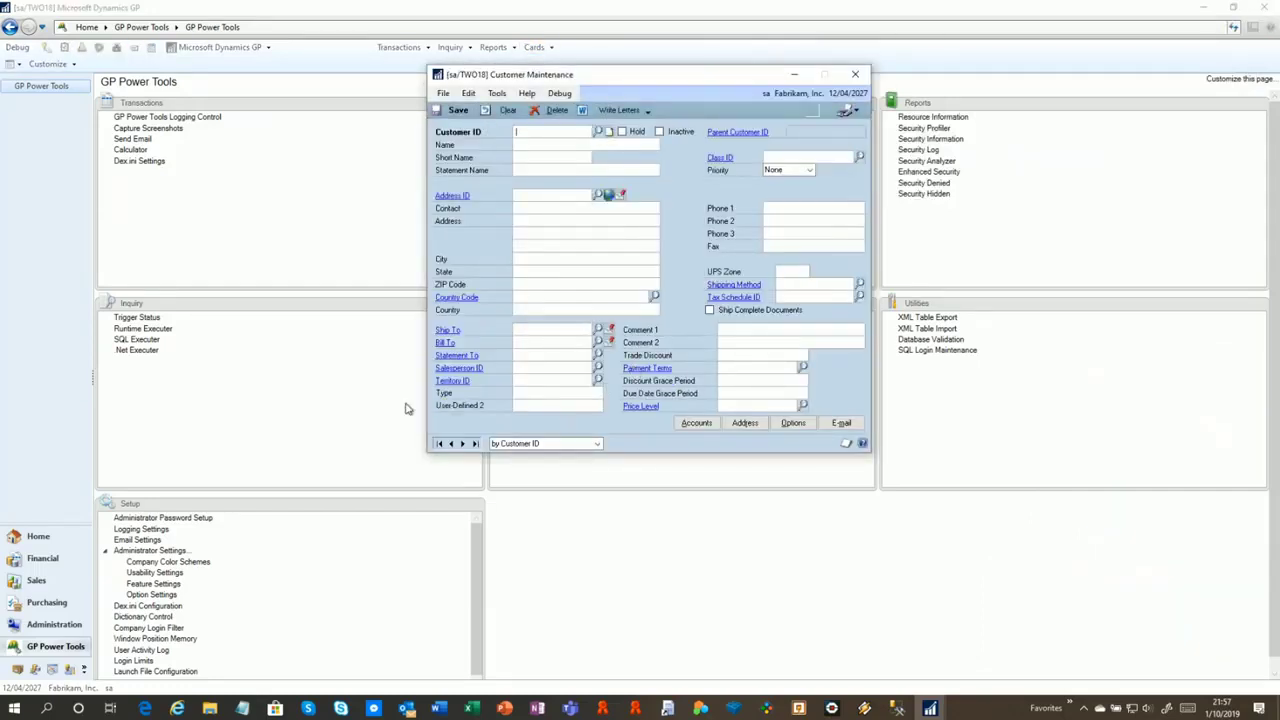
Load customer AARONFIT0001, tick Hold and dismiss the debugger message
left_click(438, 443)
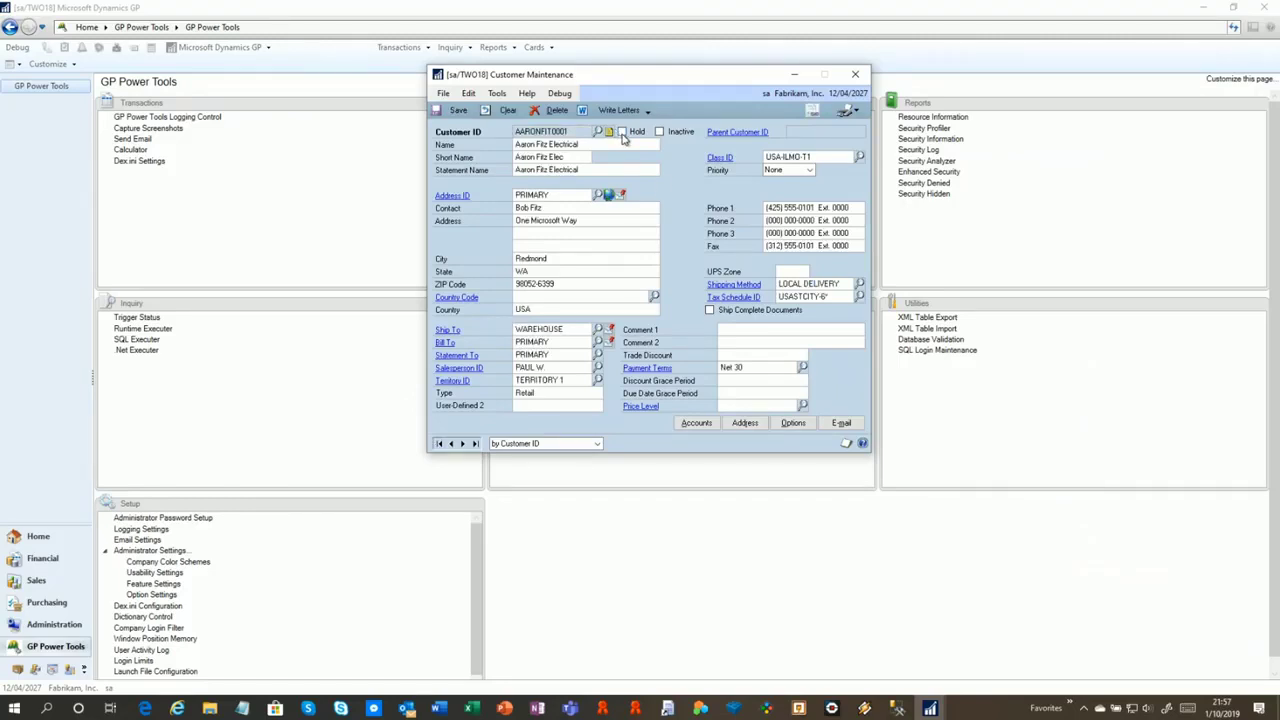
left_click(622, 132)
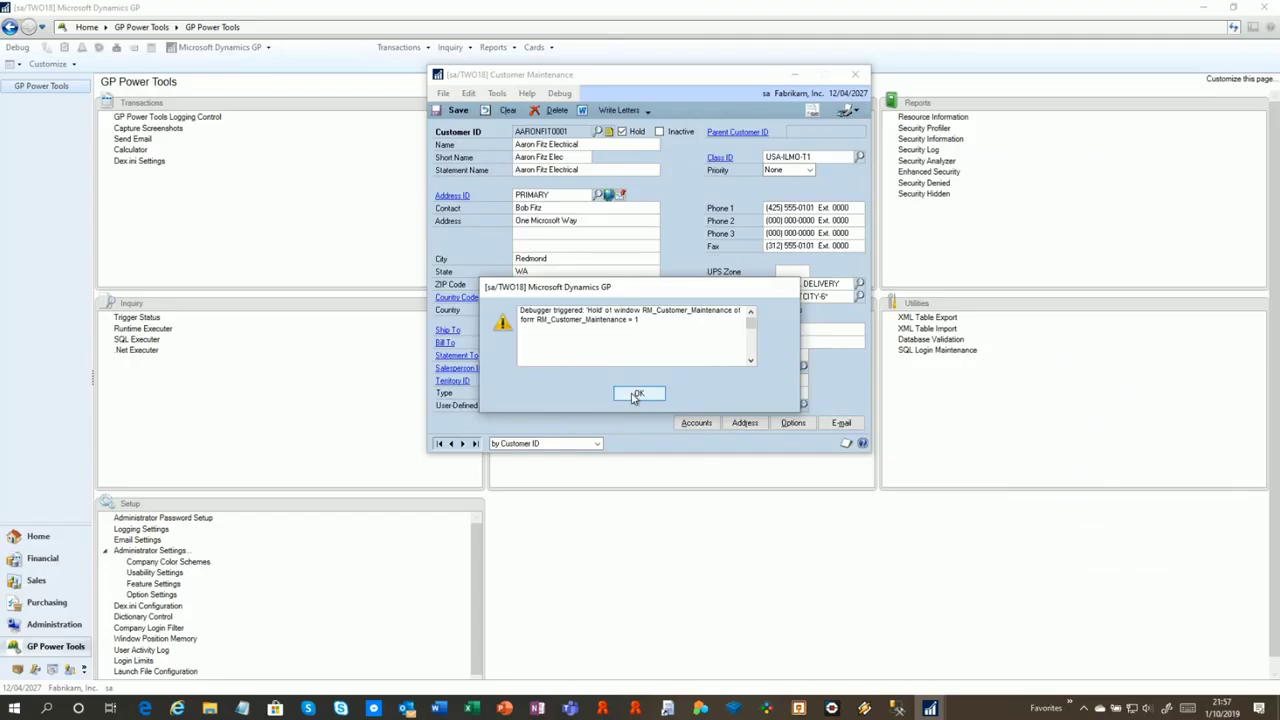
left_click(636, 394)
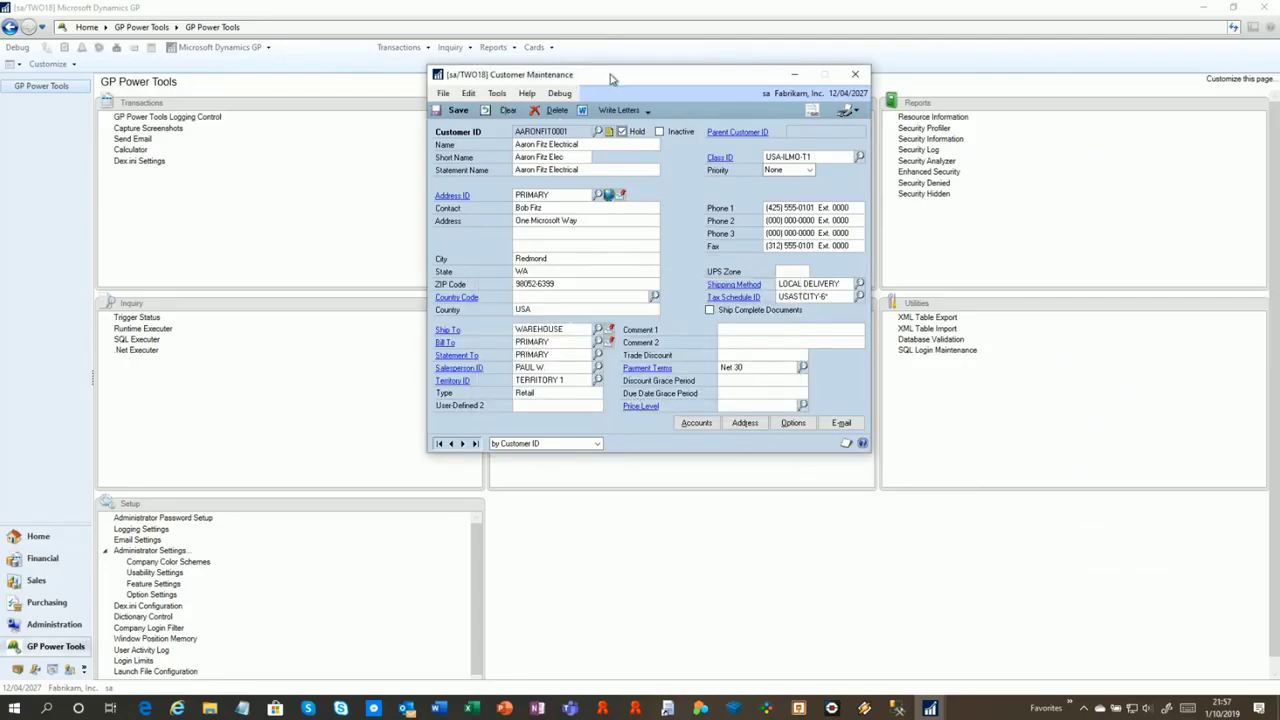
left_click_drag(610, 74, 550, 58)
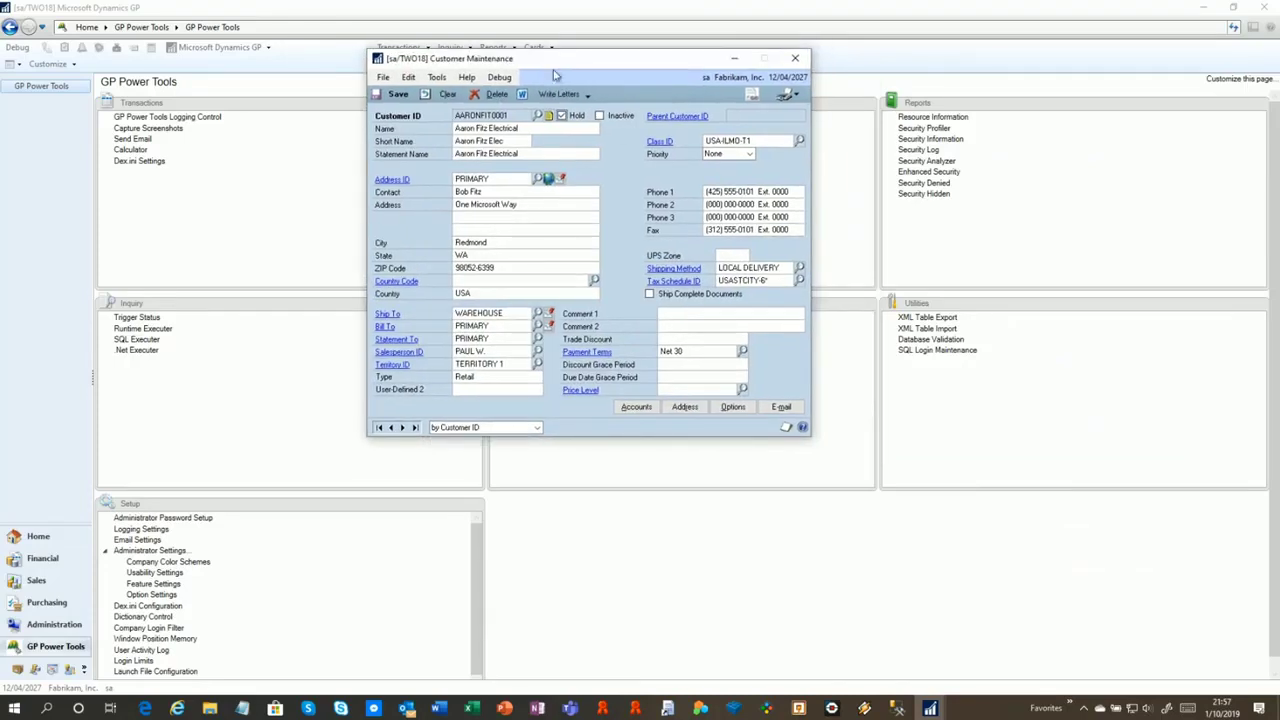
Save the held customer, read the System Summary email, and close it without saving
left_click(393, 94)
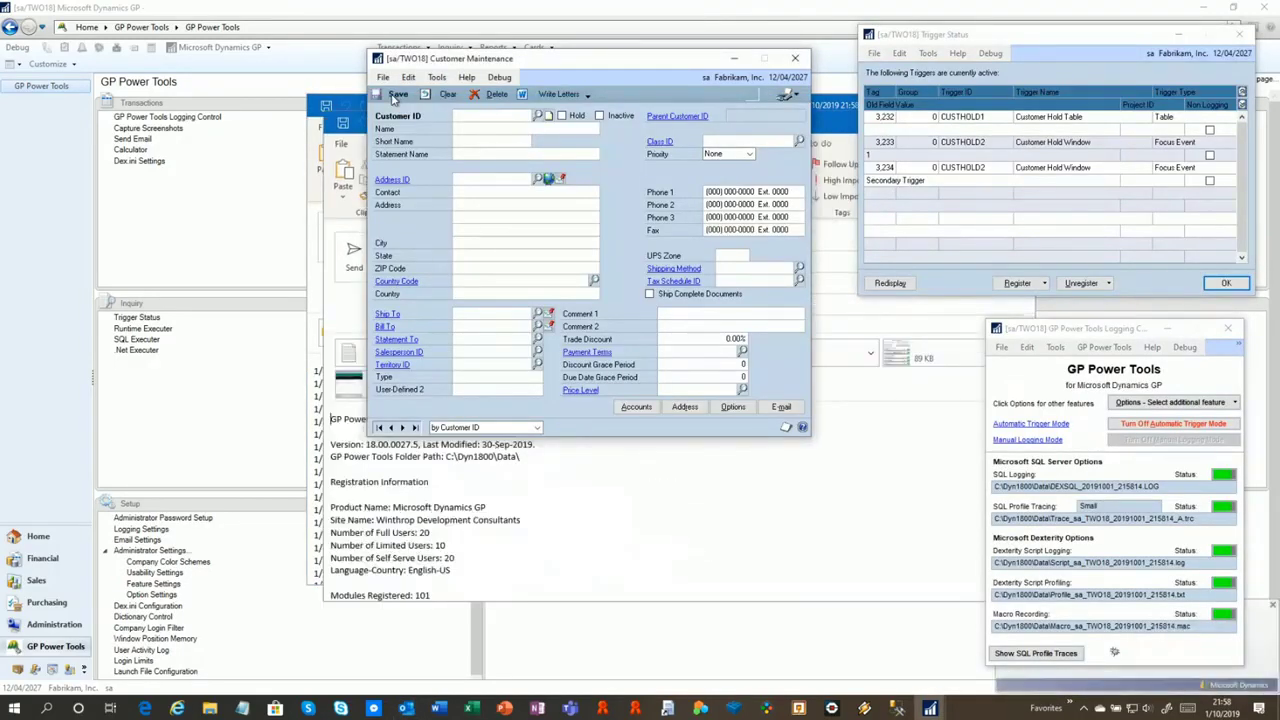
left_click(871, 544)
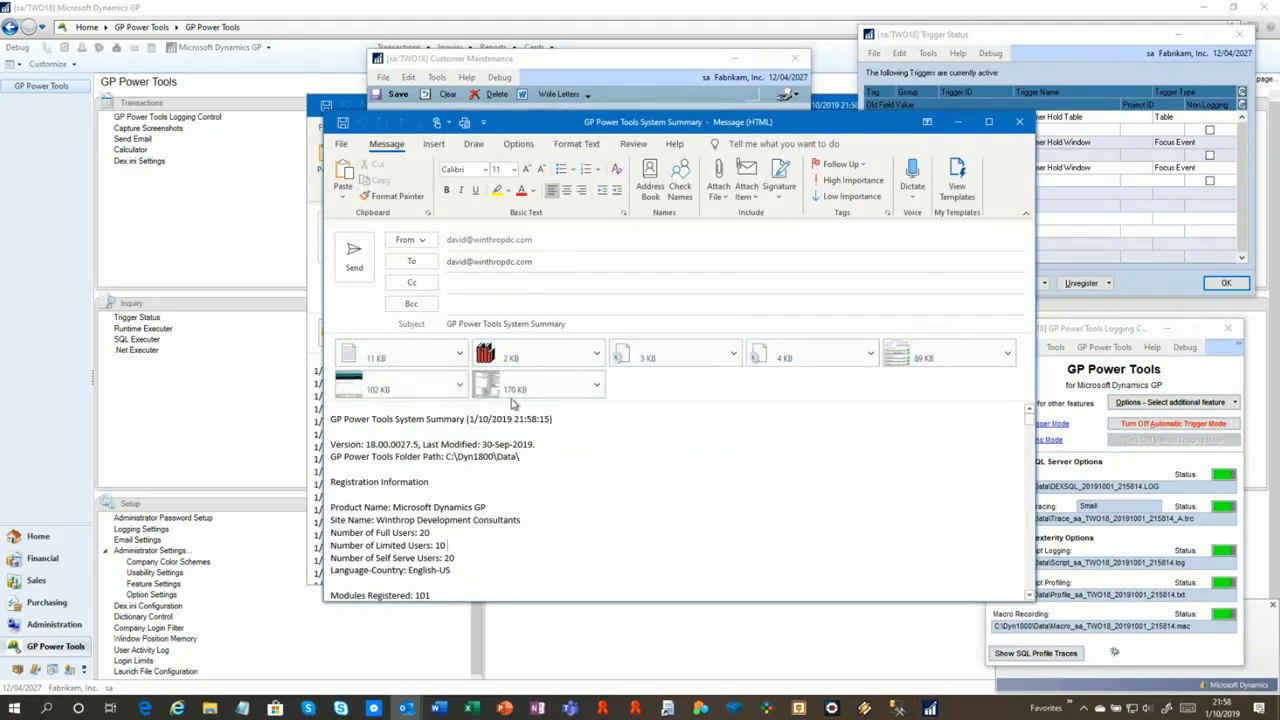
scroll(526, 457, "down", 5)
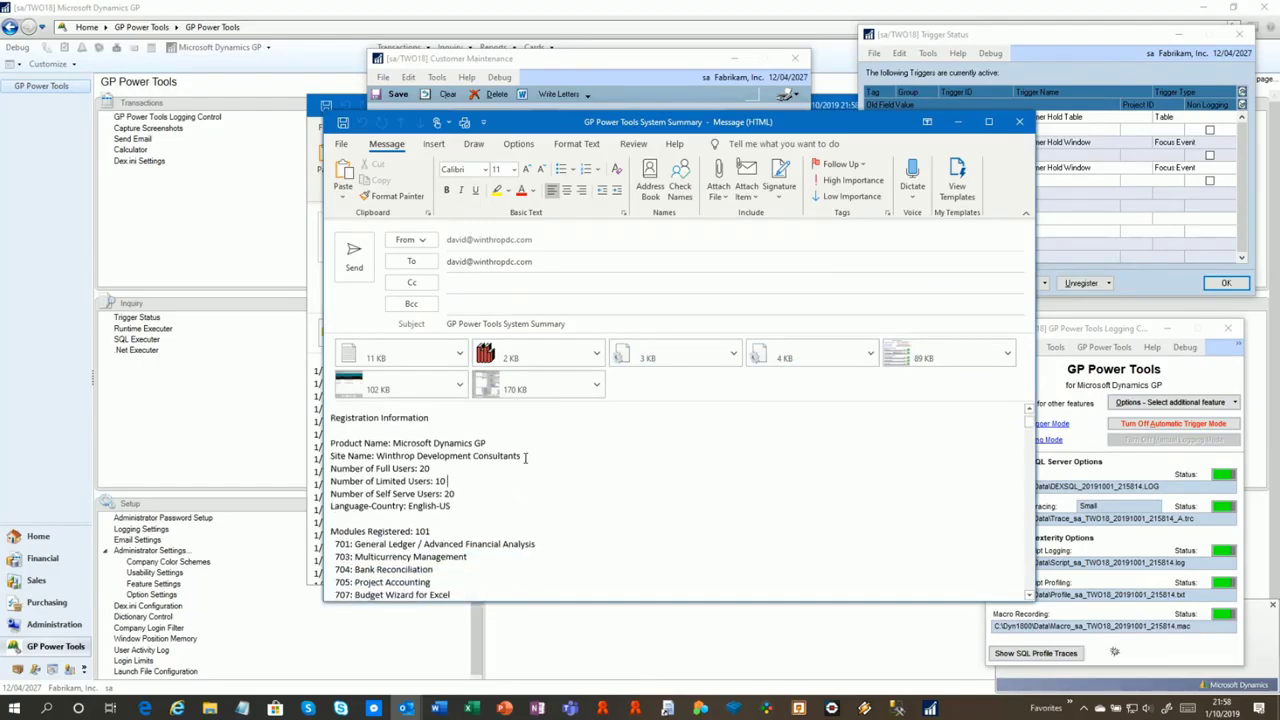
scroll(526, 459, "down", 10)
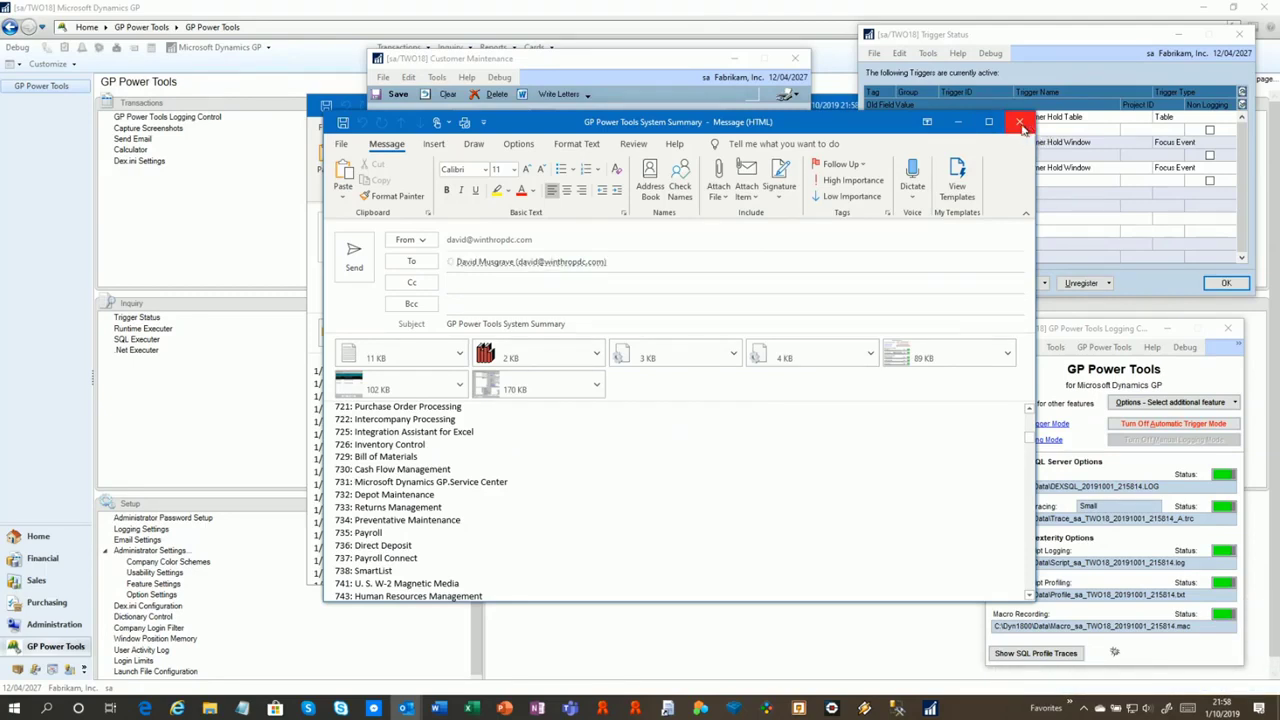
left_click(1020, 124)
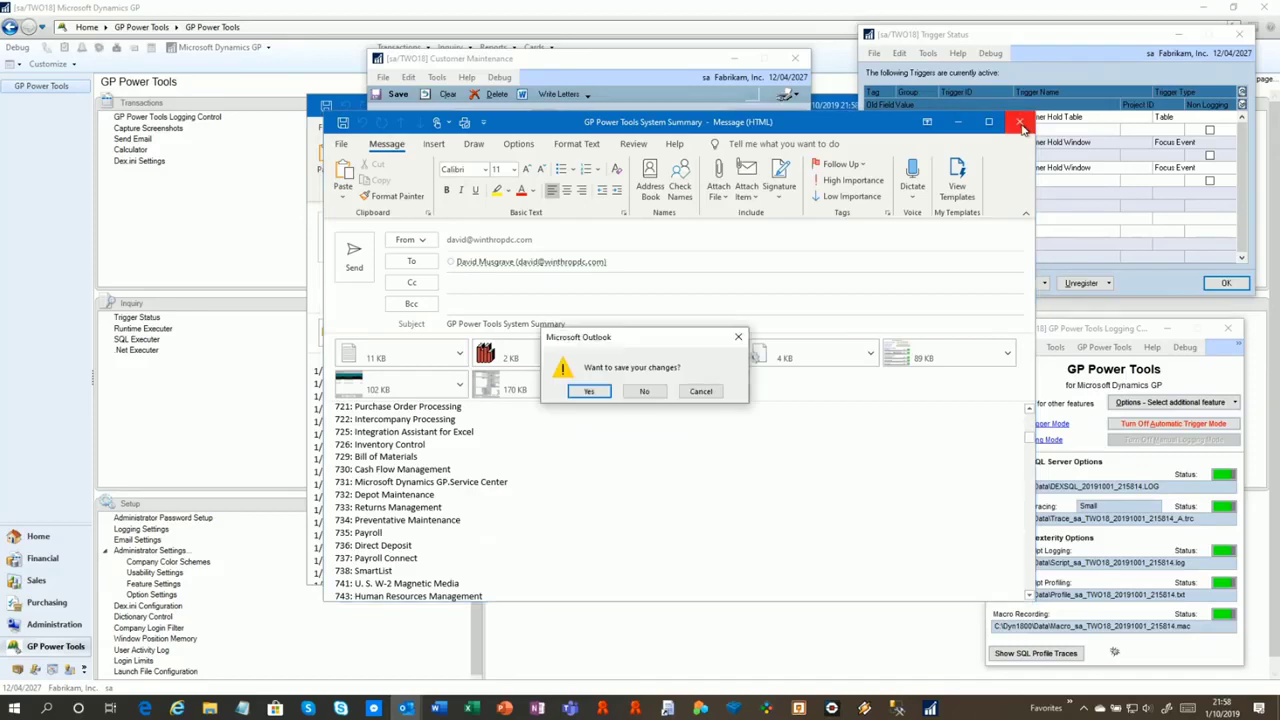
left_click(643, 392)
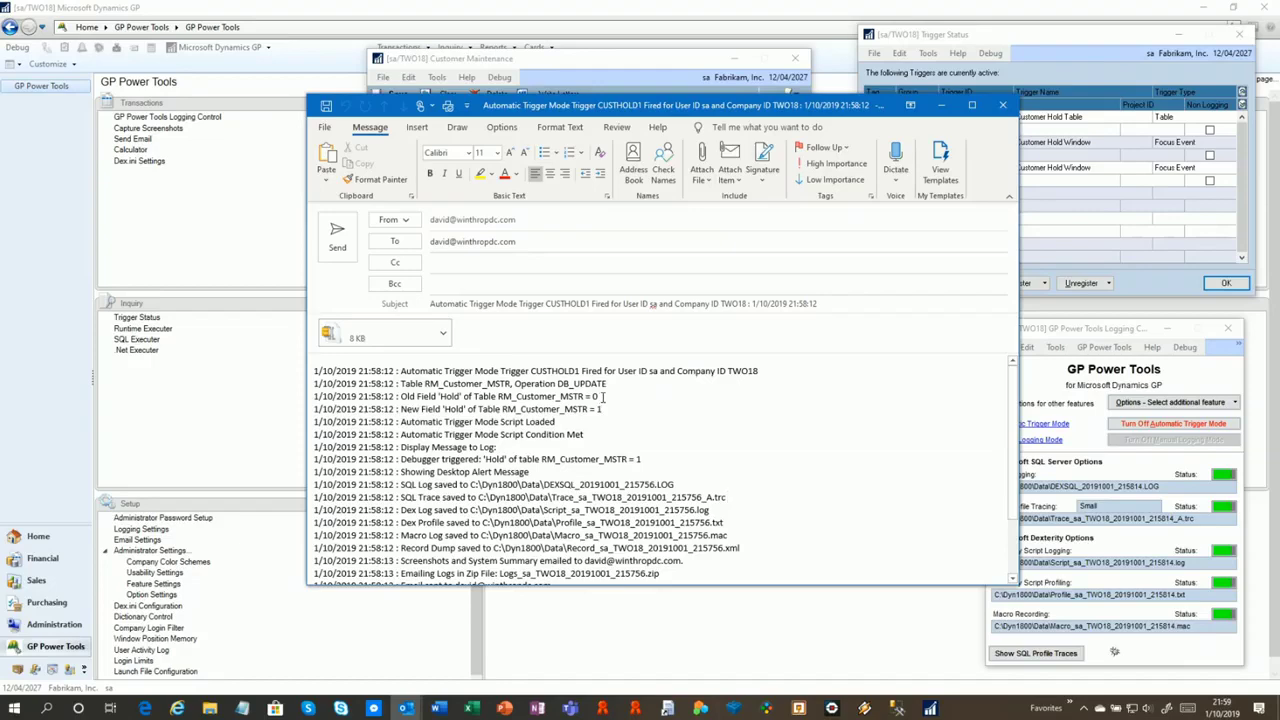
Select the Hold value 1 and log lines in the CUSTHOLD1 email, then close it unsaved
double_click(597, 409)
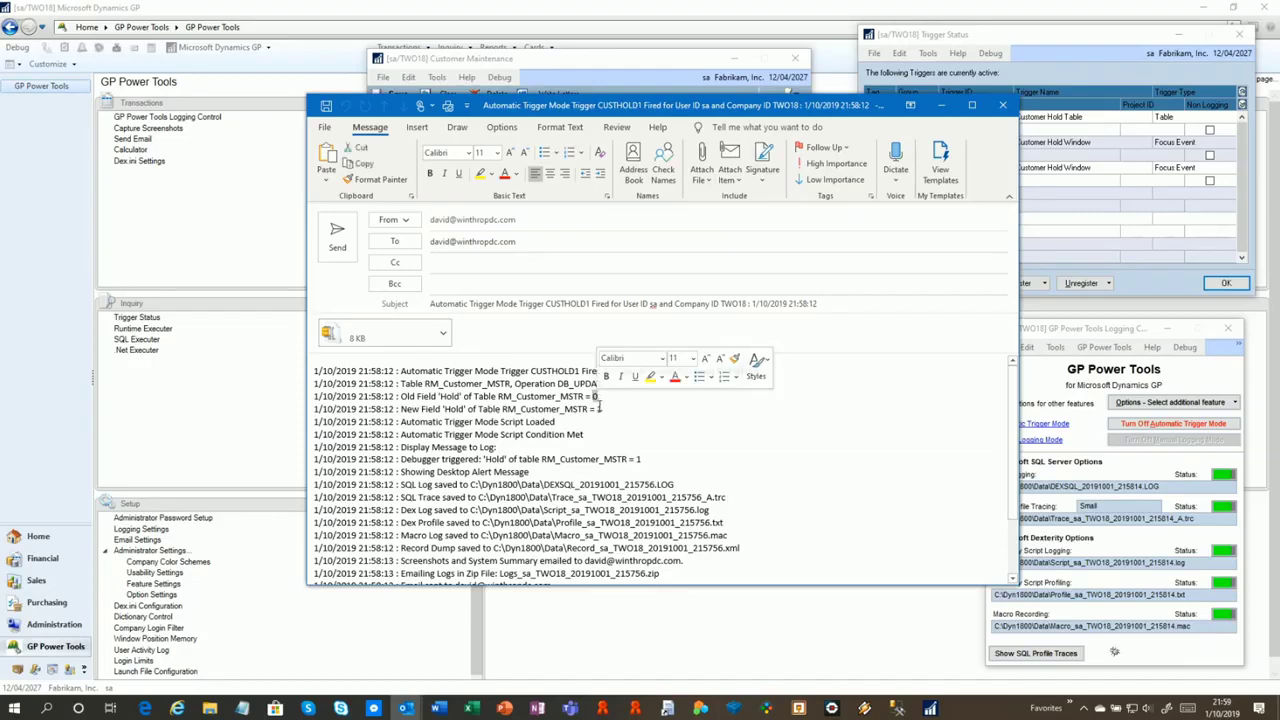
scroll(505, 438, "down", 1)
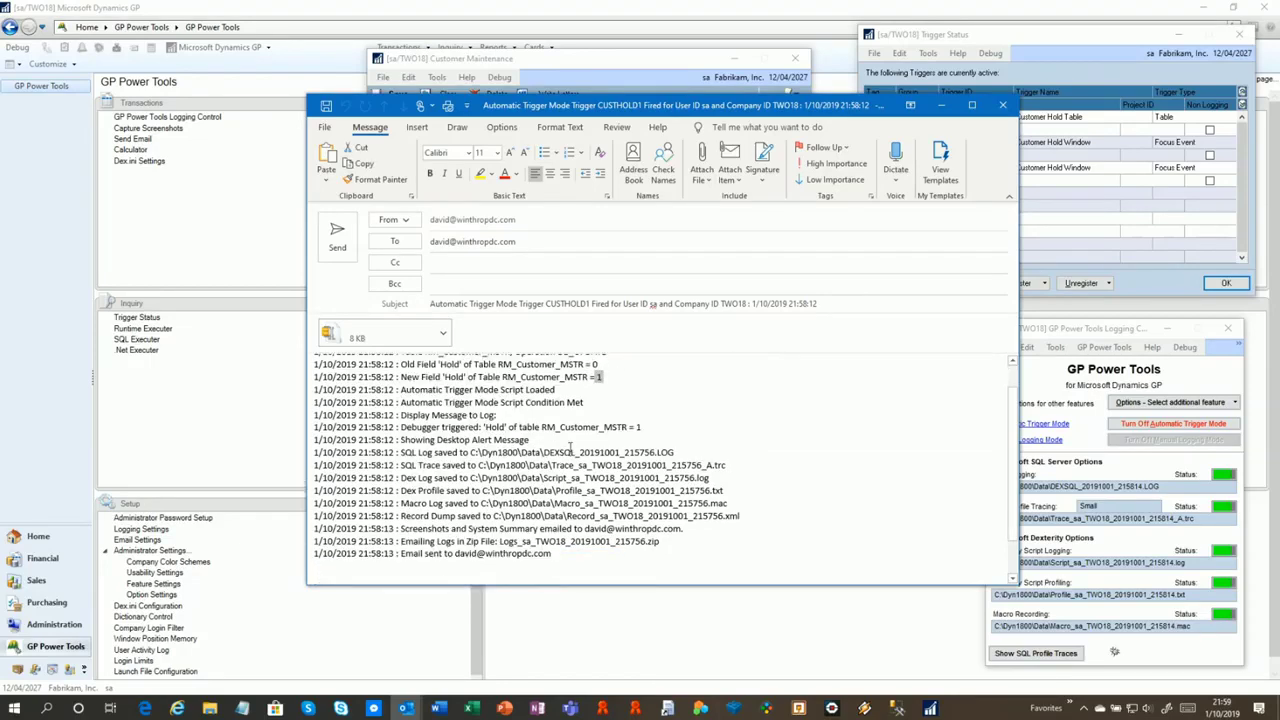
left_click_drag(541, 452, 556, 563)
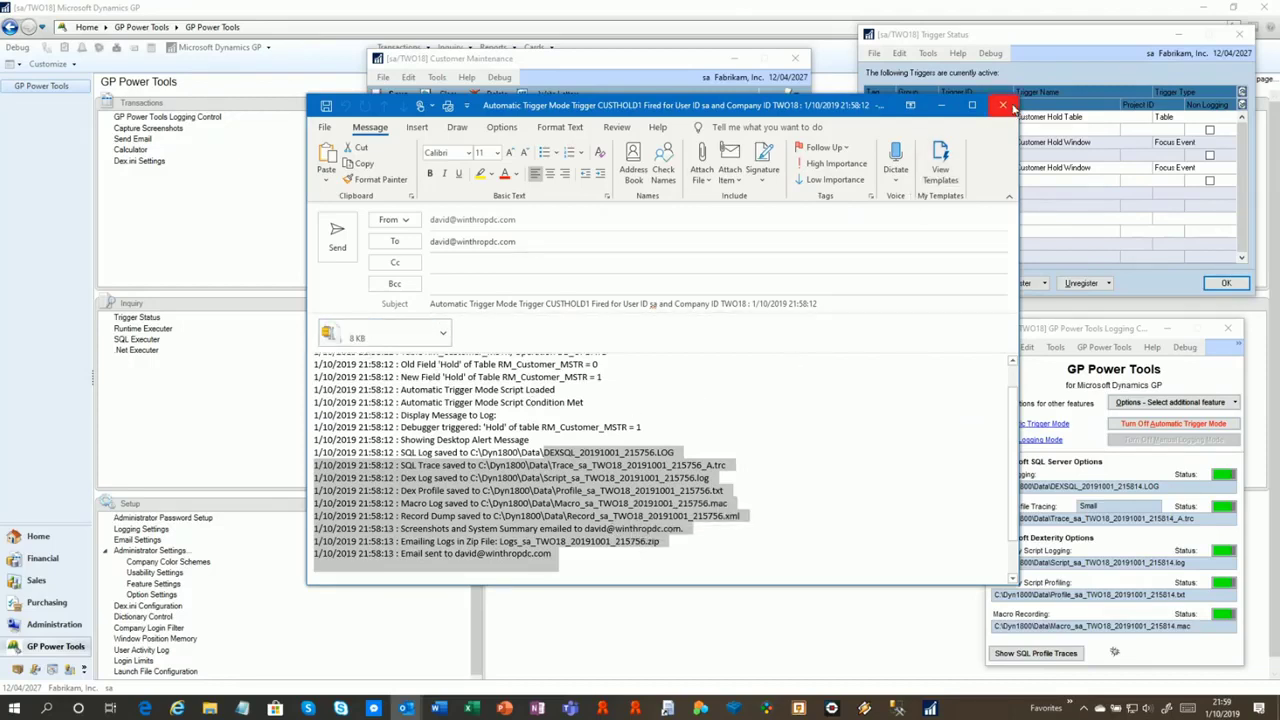
left_click(1012, 107)
left_click(663, 393)
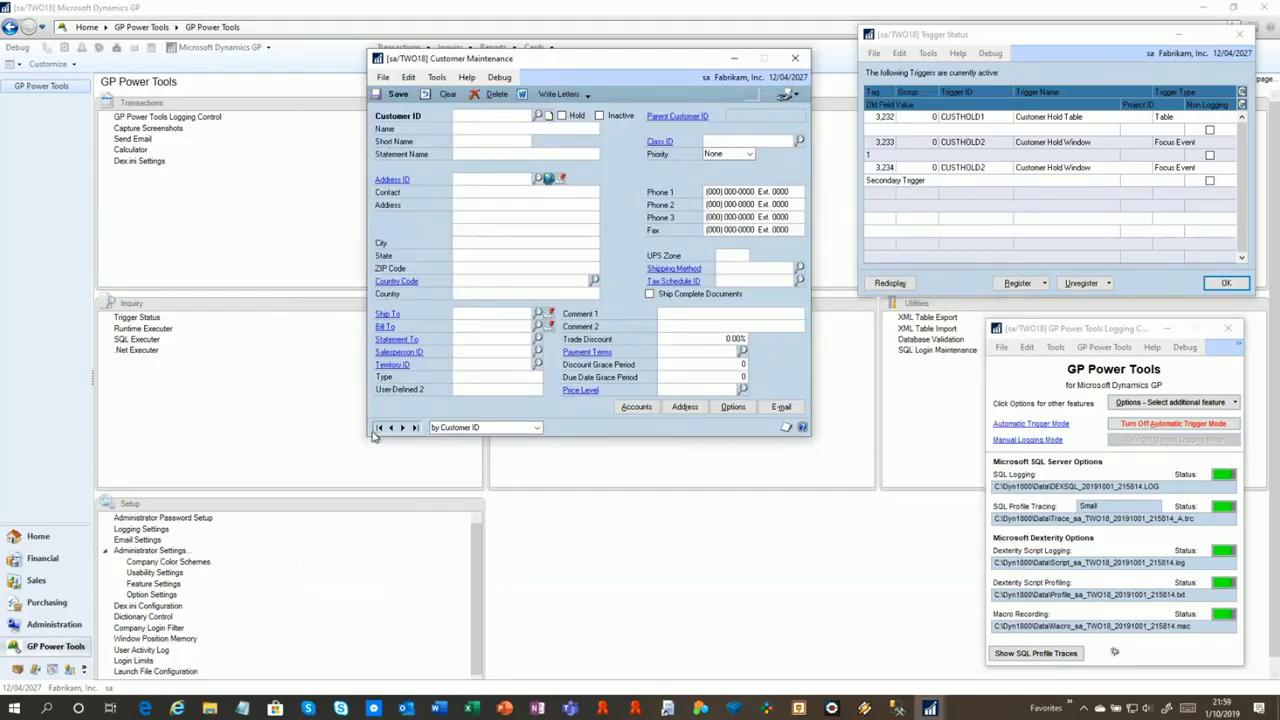
Take AARONFIT0001 off hold and save, then turn off automatic trigger mode and close the window
left_click(379, 428)
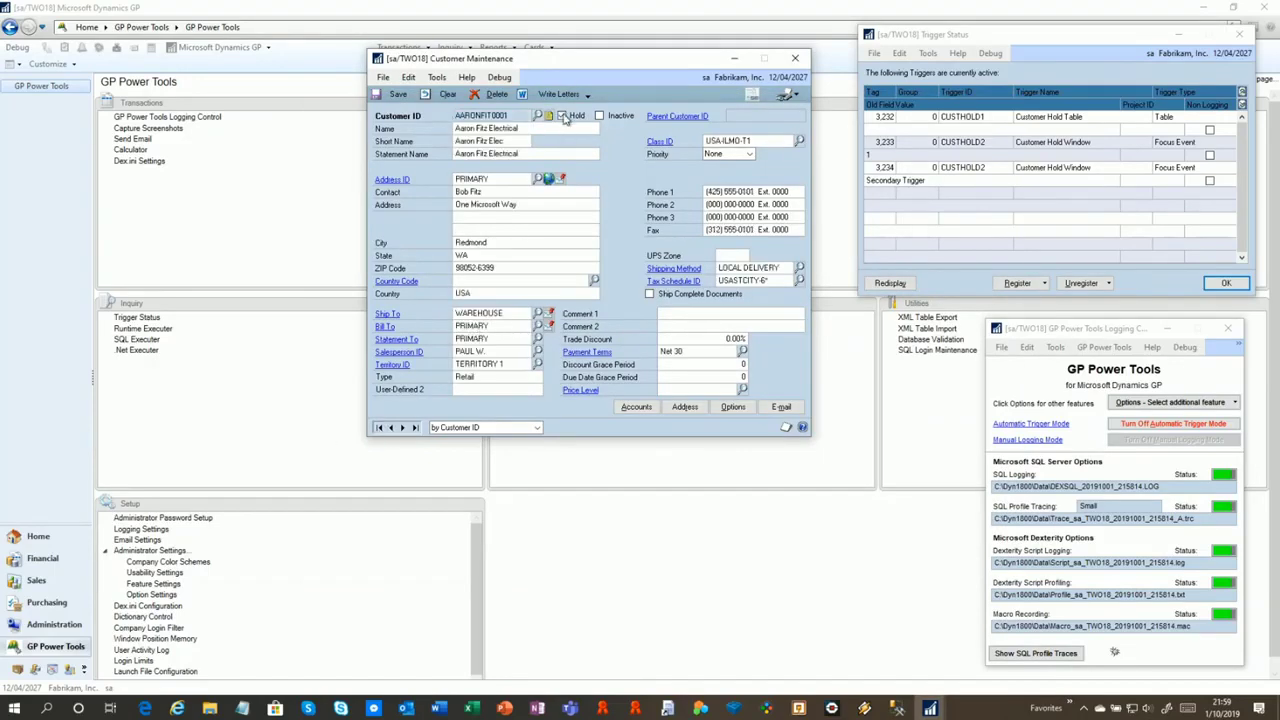
left_click(562, 116)
left_click(398, 94)
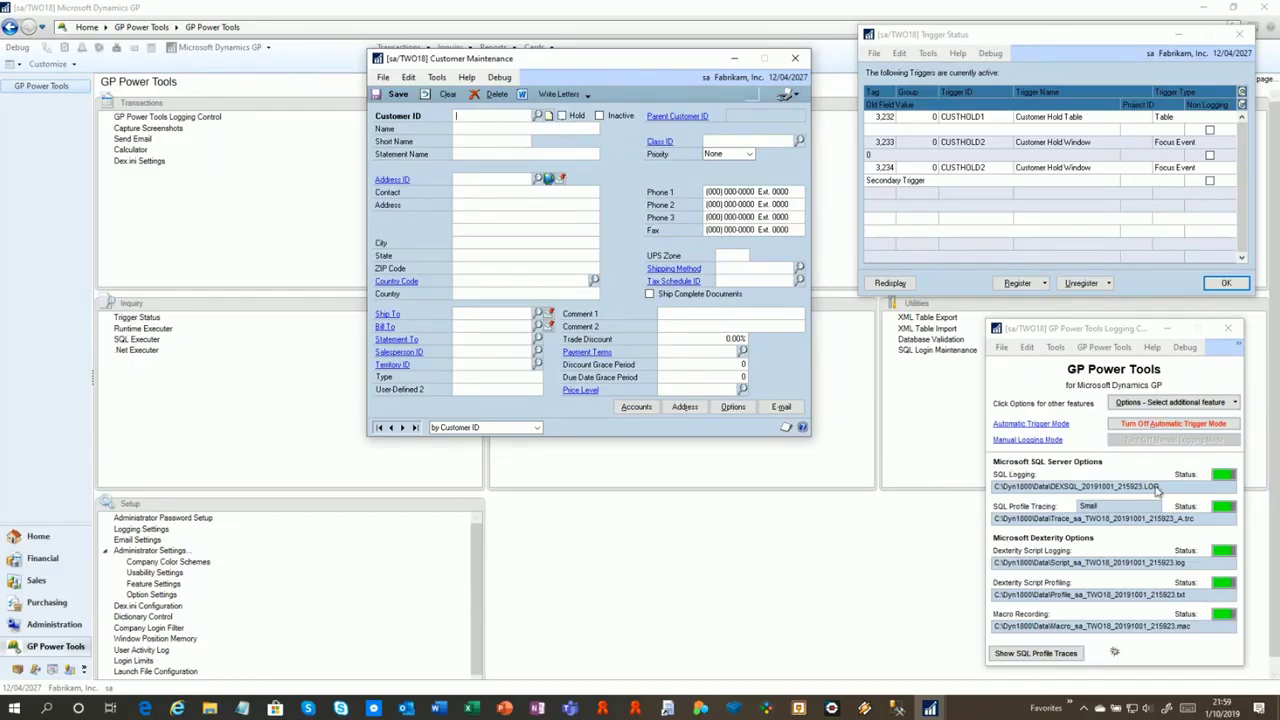
left_click(1163, 424)
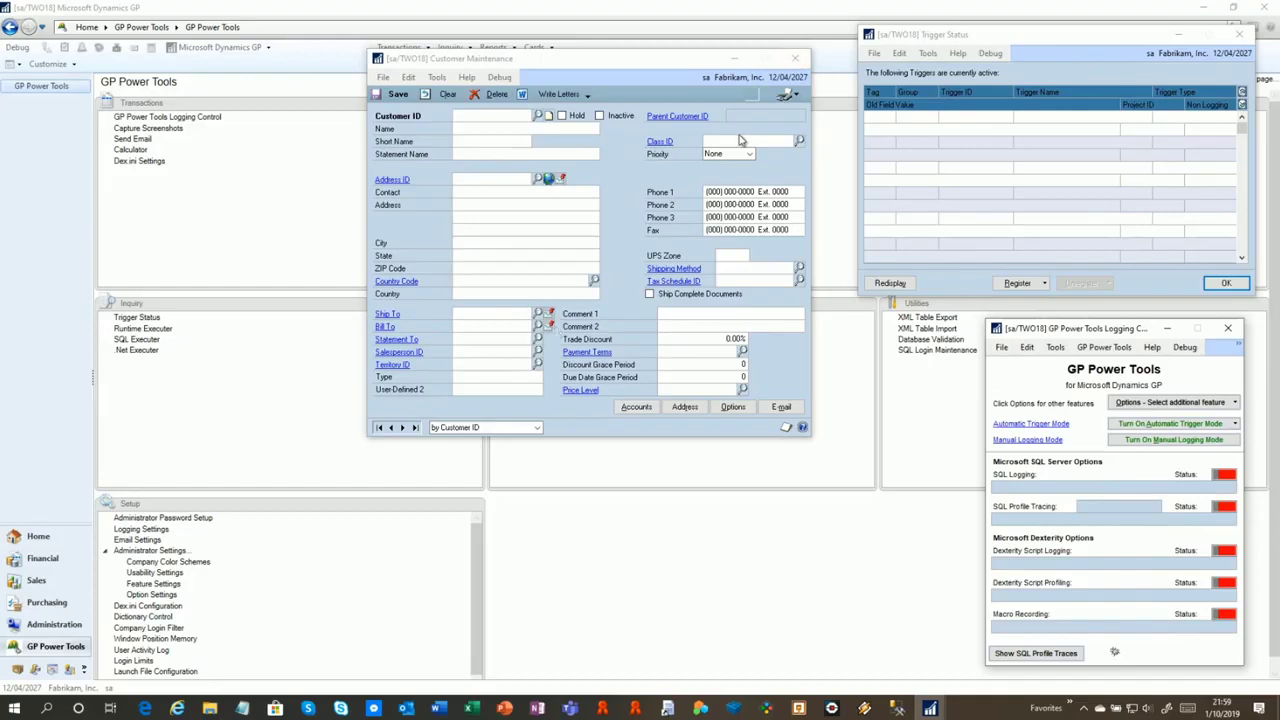
left_click(800, 61)
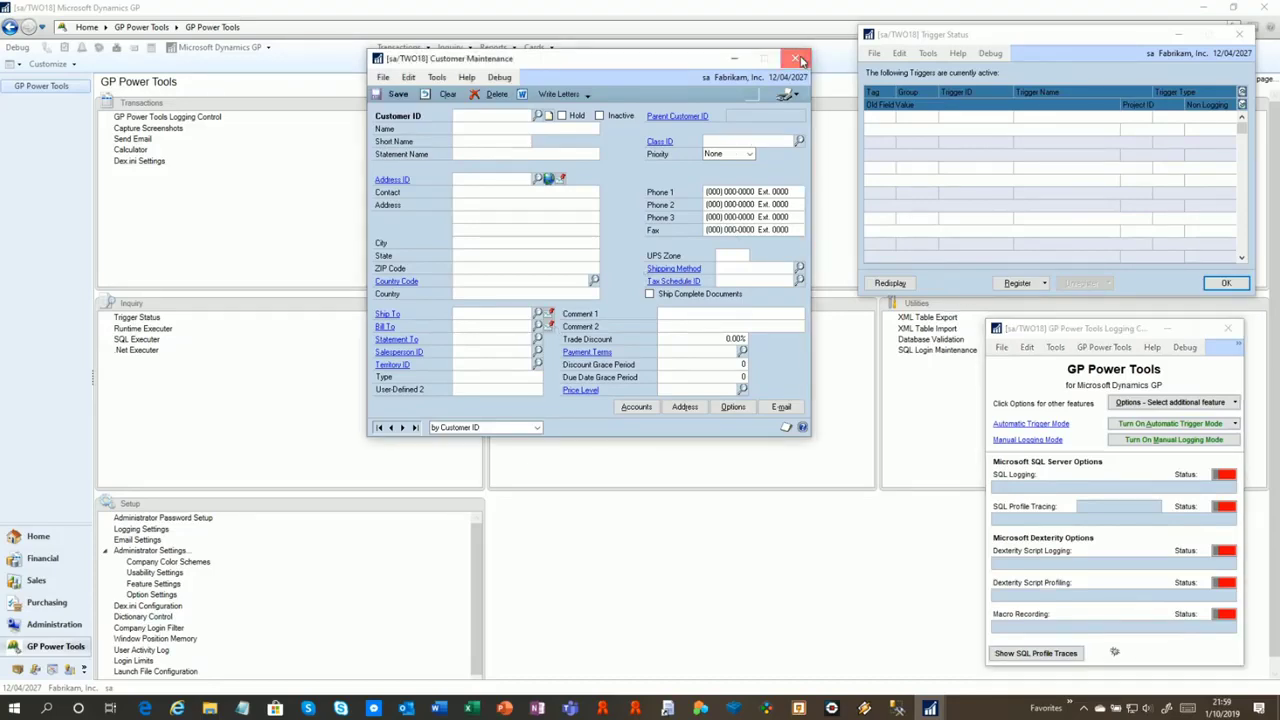
Start automatic trigger mode as Non Logging Automatic Start Only, reviewing the CUSTHOLD3 and CUSTHOLD4 triggers
left_click(1147, 427)
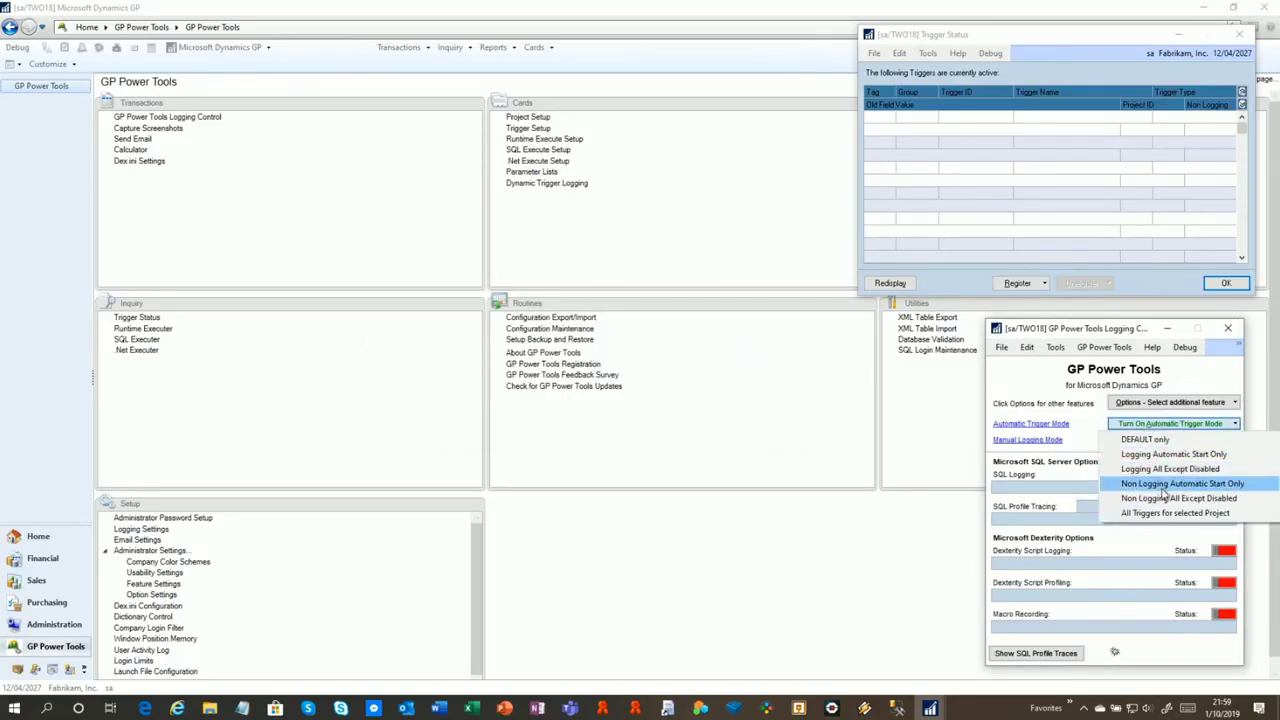
left_click(1163, 487)
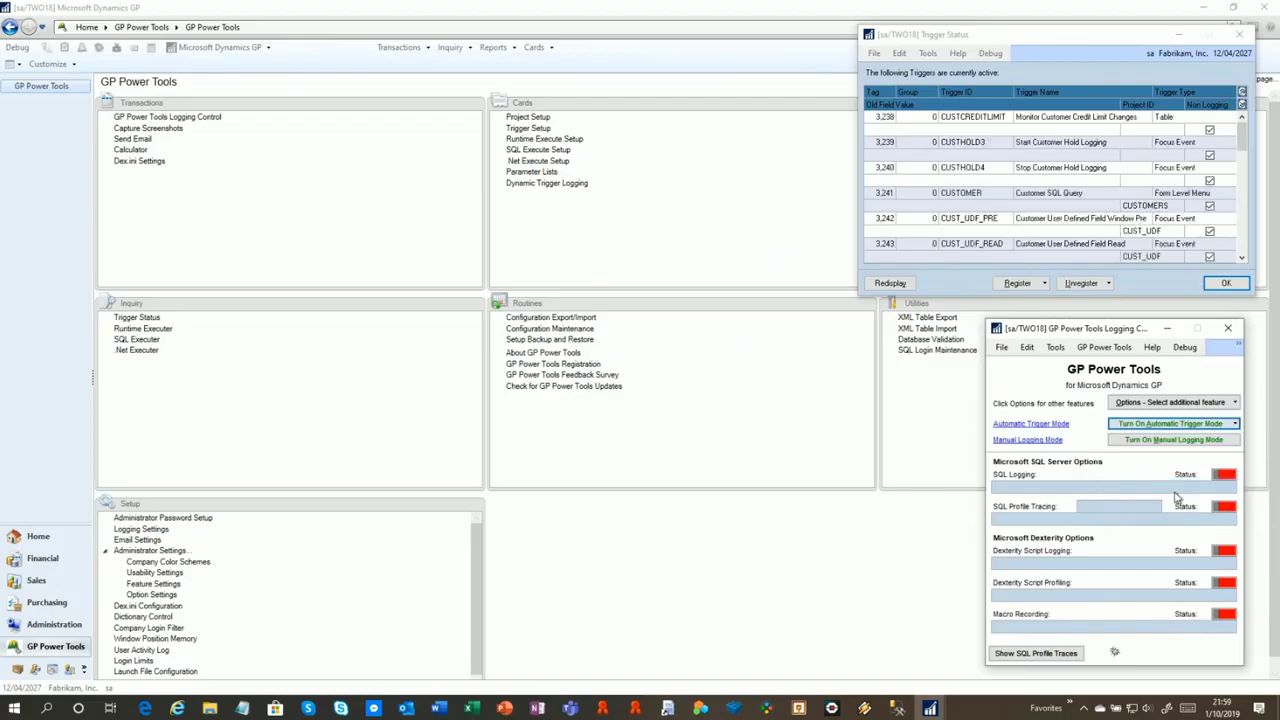
left_click(966, 148)
left_click(978, 172)
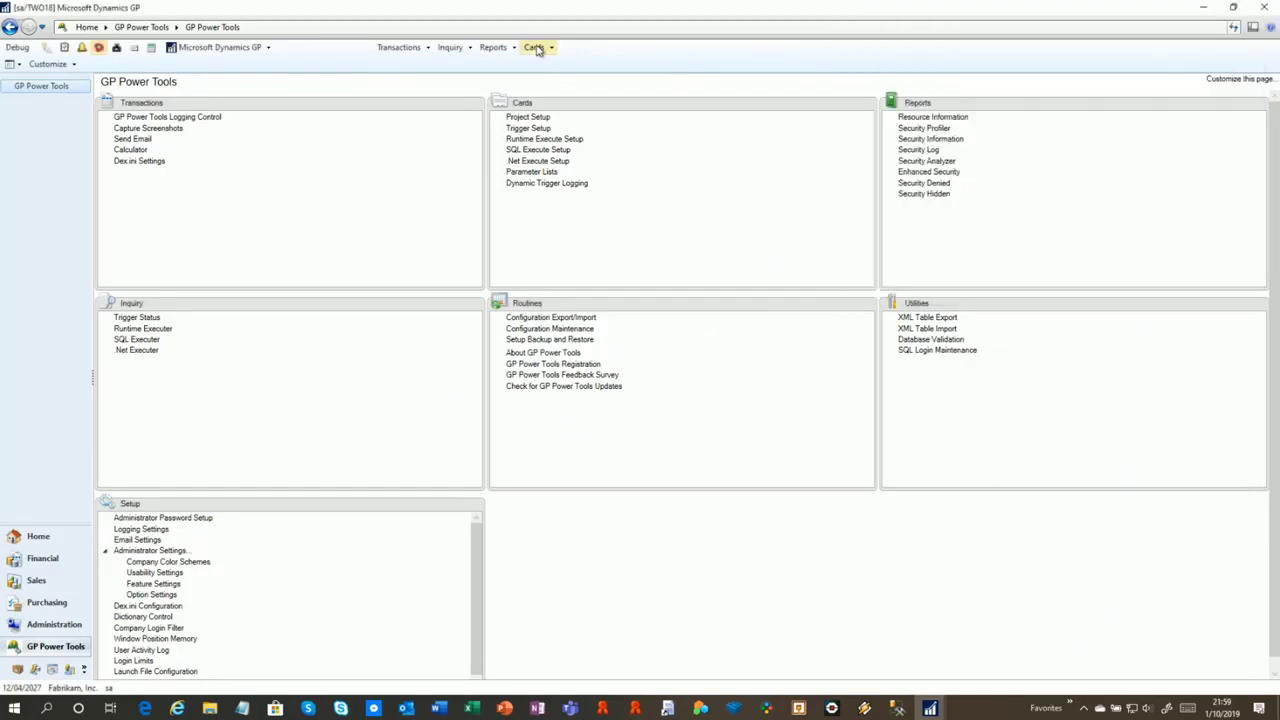
Restore the main window, open the standard Customer Maintenance via Cards > Sales > Customer, then close it
left_click(1238, 9)
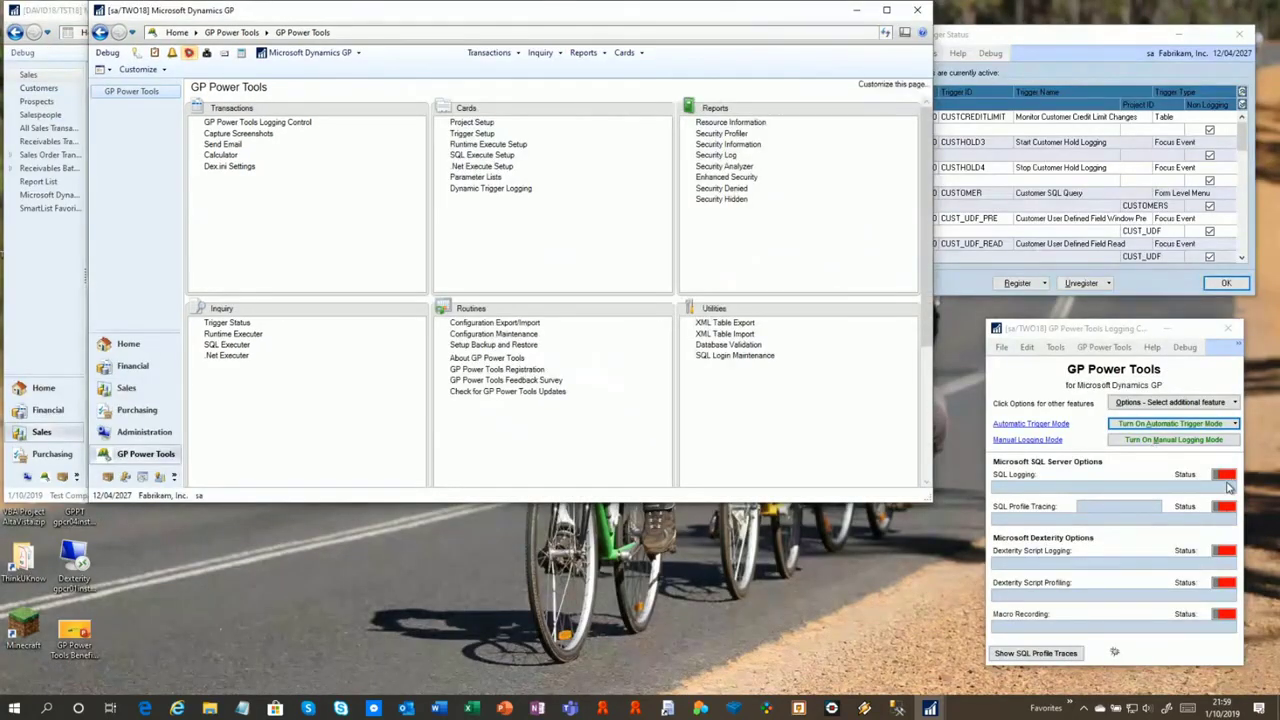
left_click(627, 52)
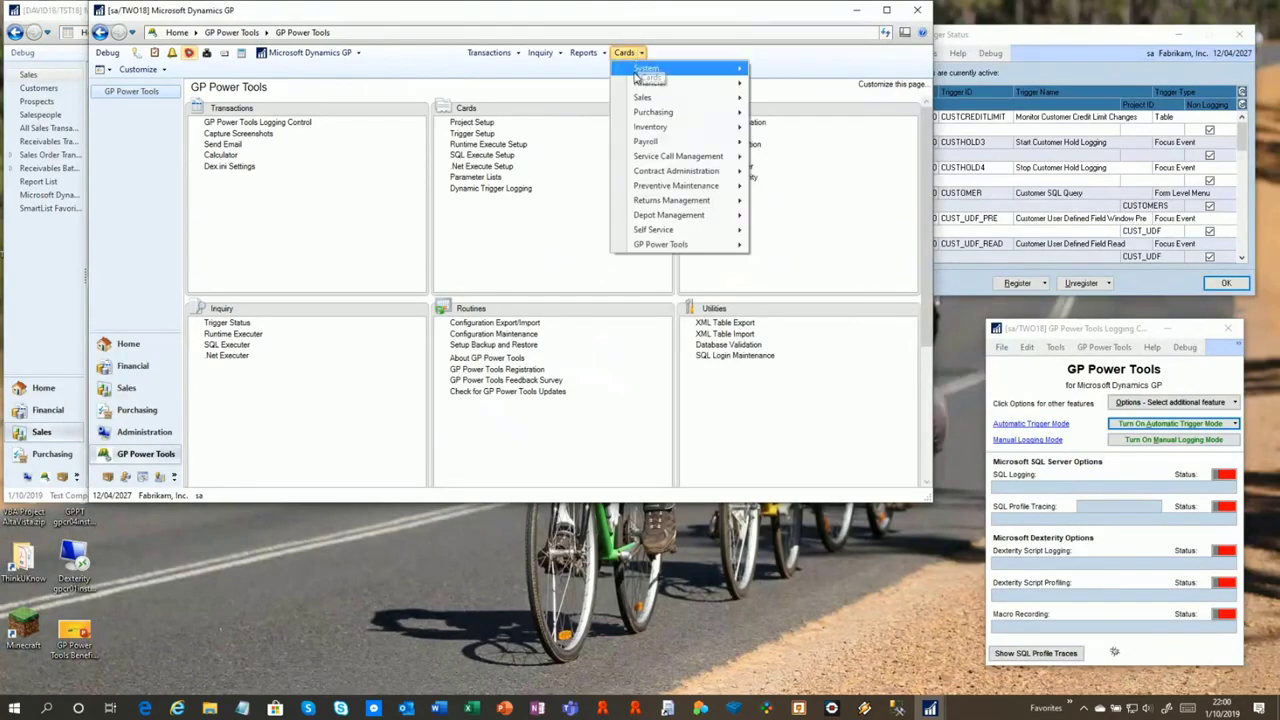
mouse_move(660, 97)
left_click(786, 100)
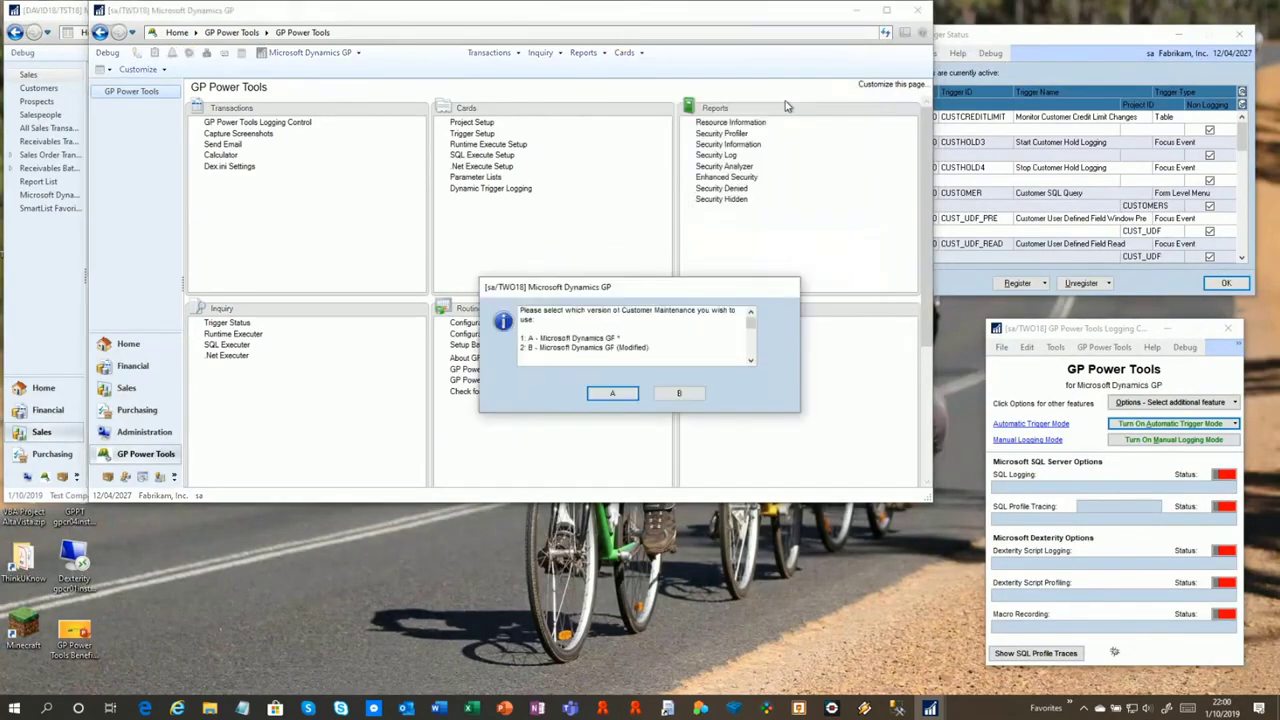
left_click(624, 393)
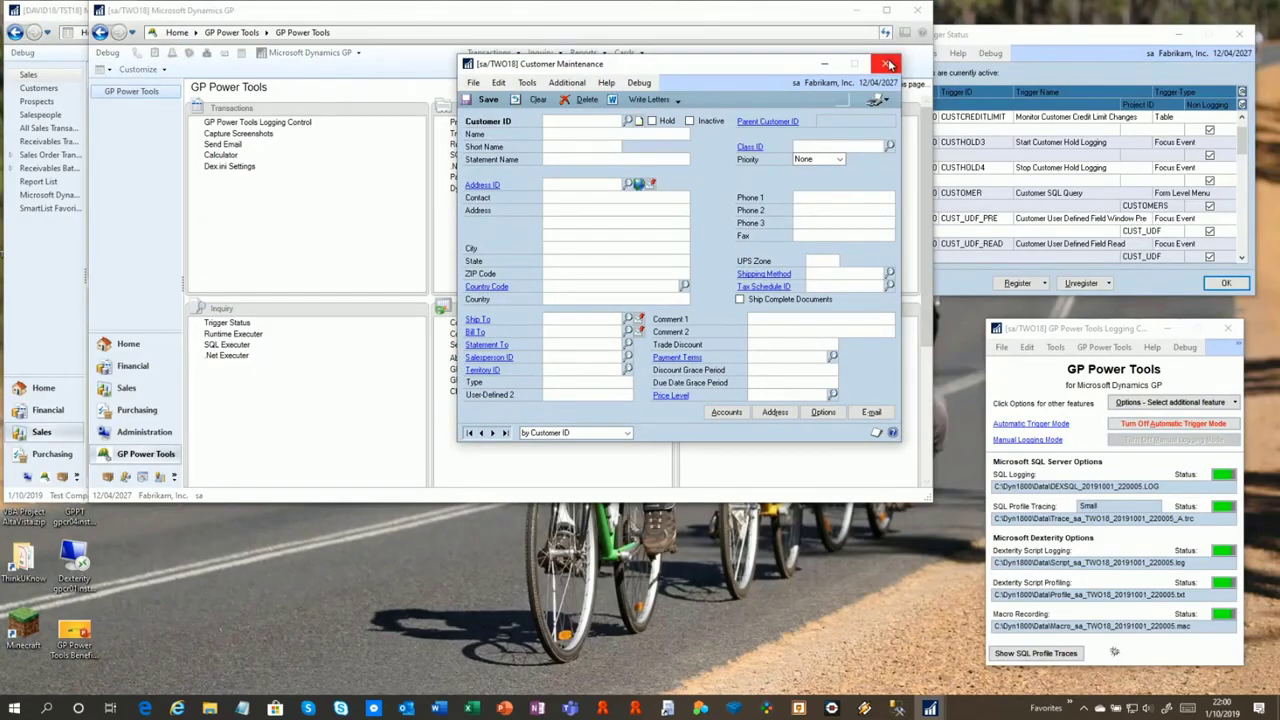
left_click_drag(788, 73, 543, 88)
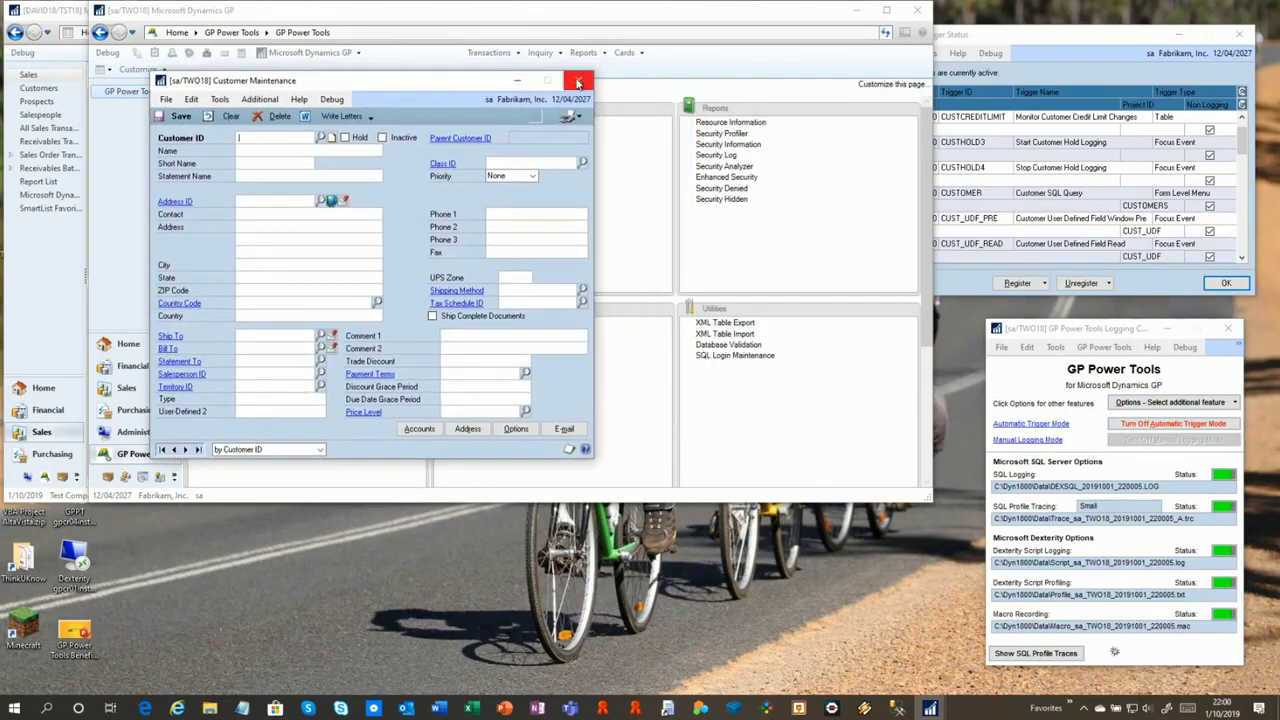
left_click(577, 80)
Reopen standard Customer Maintenance and confirm the Additional menu now lists Execute SQL Query
left_click(624, 52)
mouse_move(660, 97)
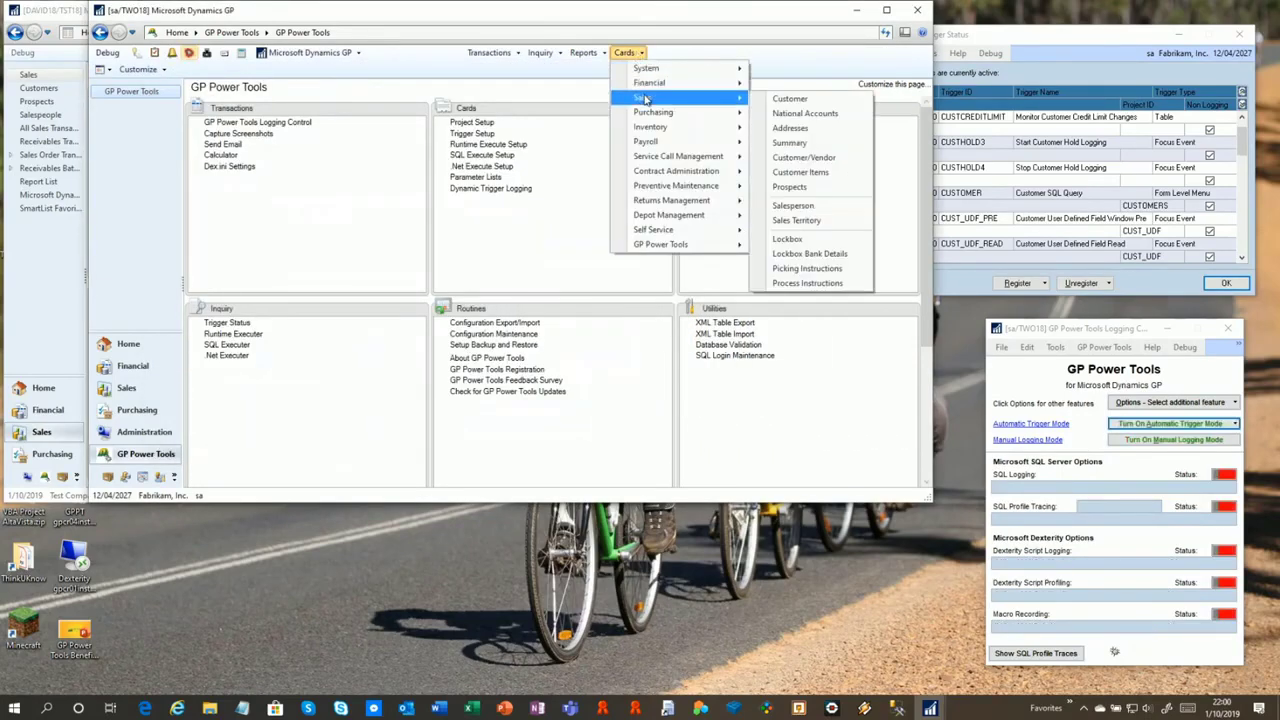
left_click(785, 100)
left_click(613, 394)
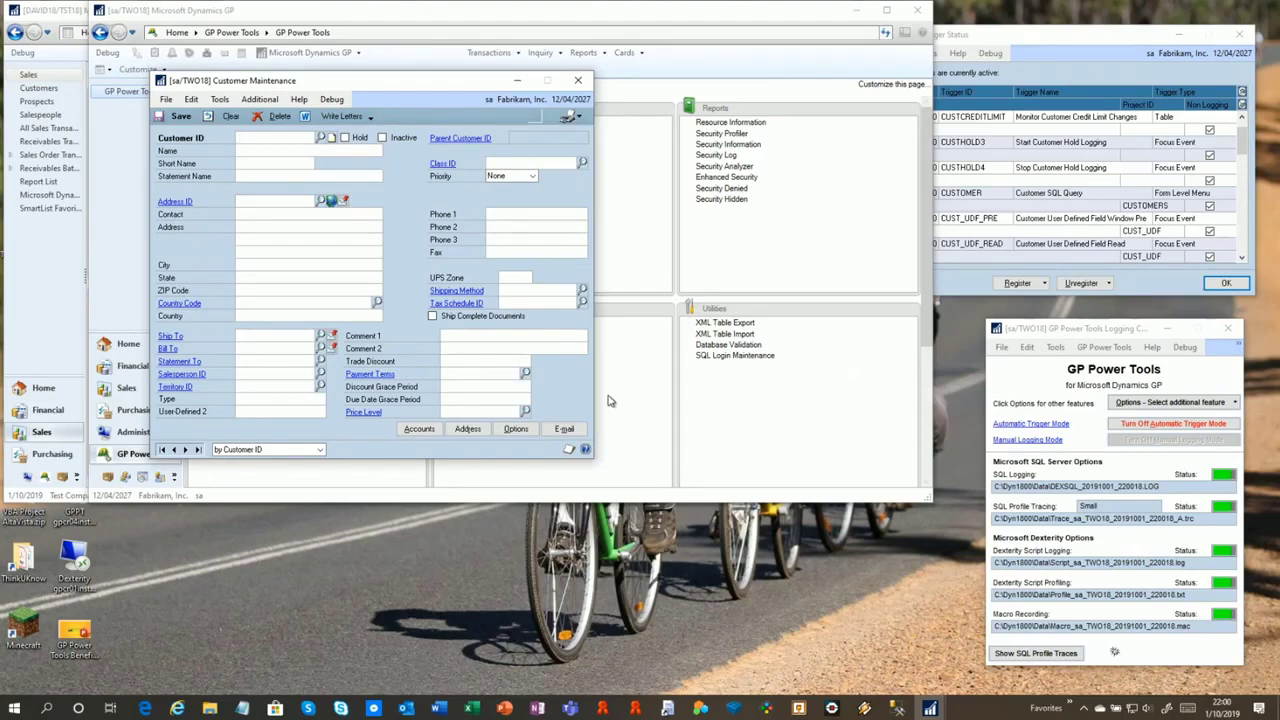
left_click(586, 84)
left_click(260, 99)
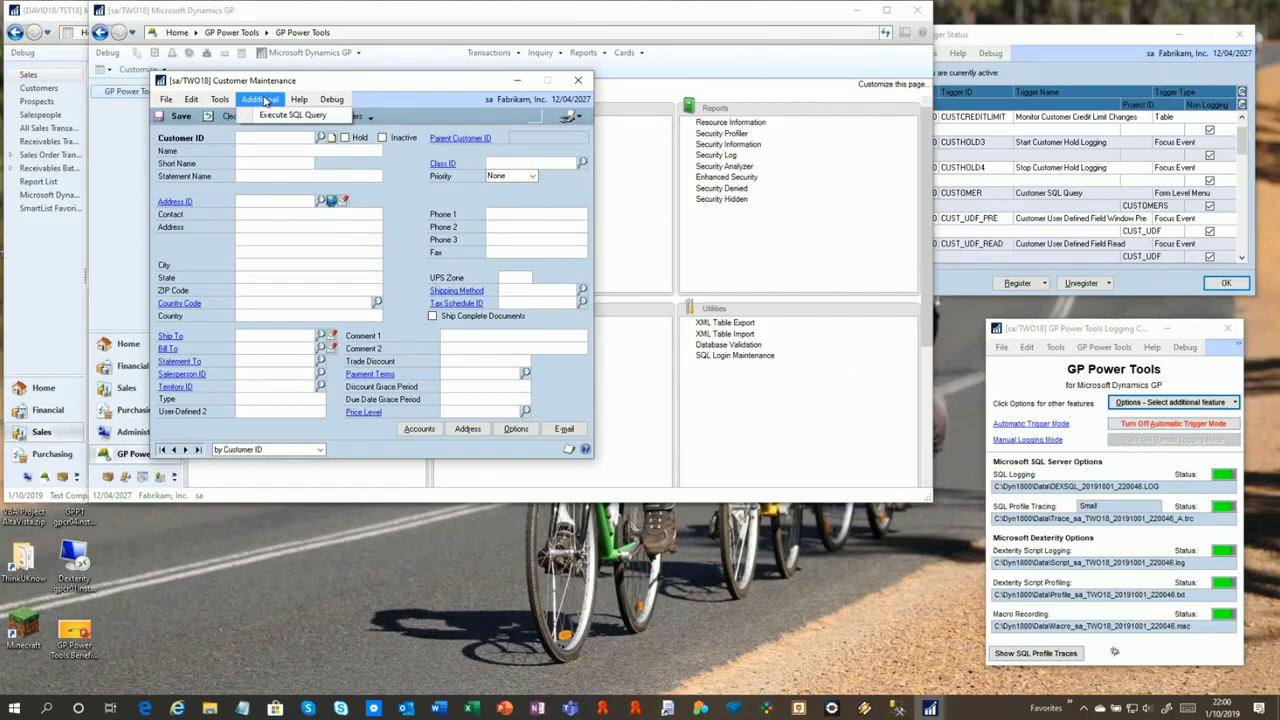
left_click(266, 101)
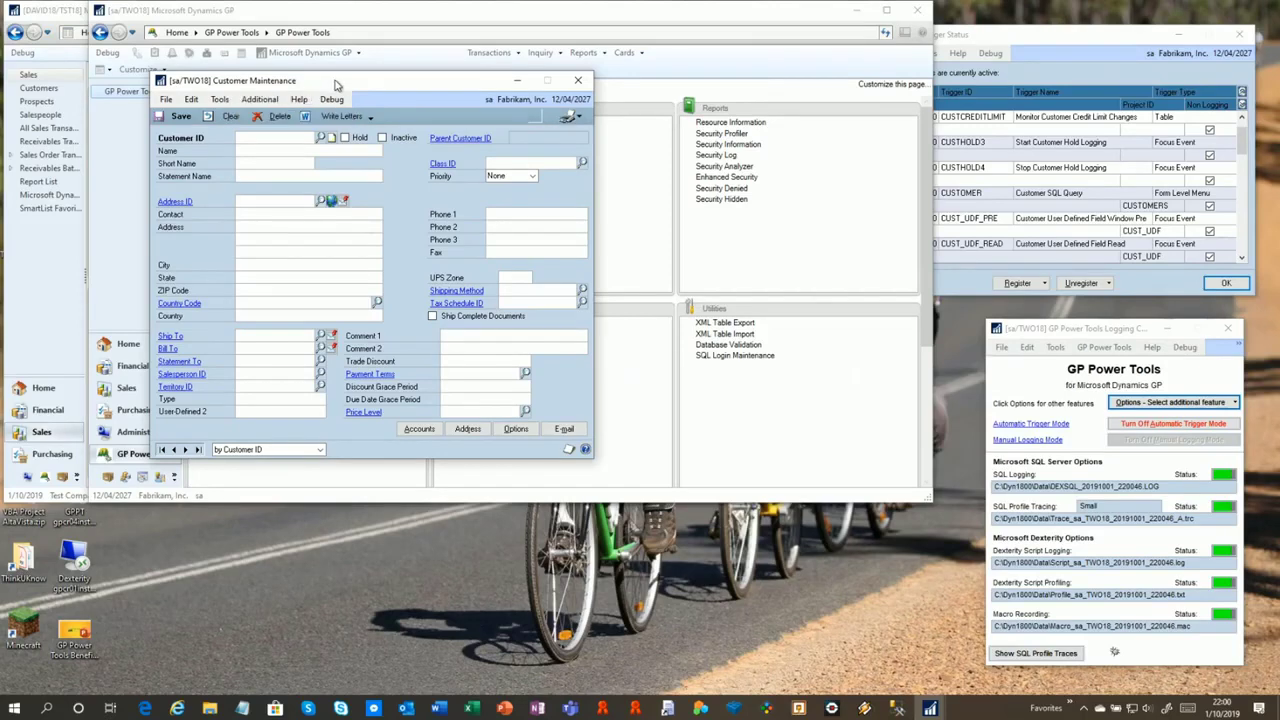
left_click_drag(336, 86, 636, 226)
left_click(471, 129)
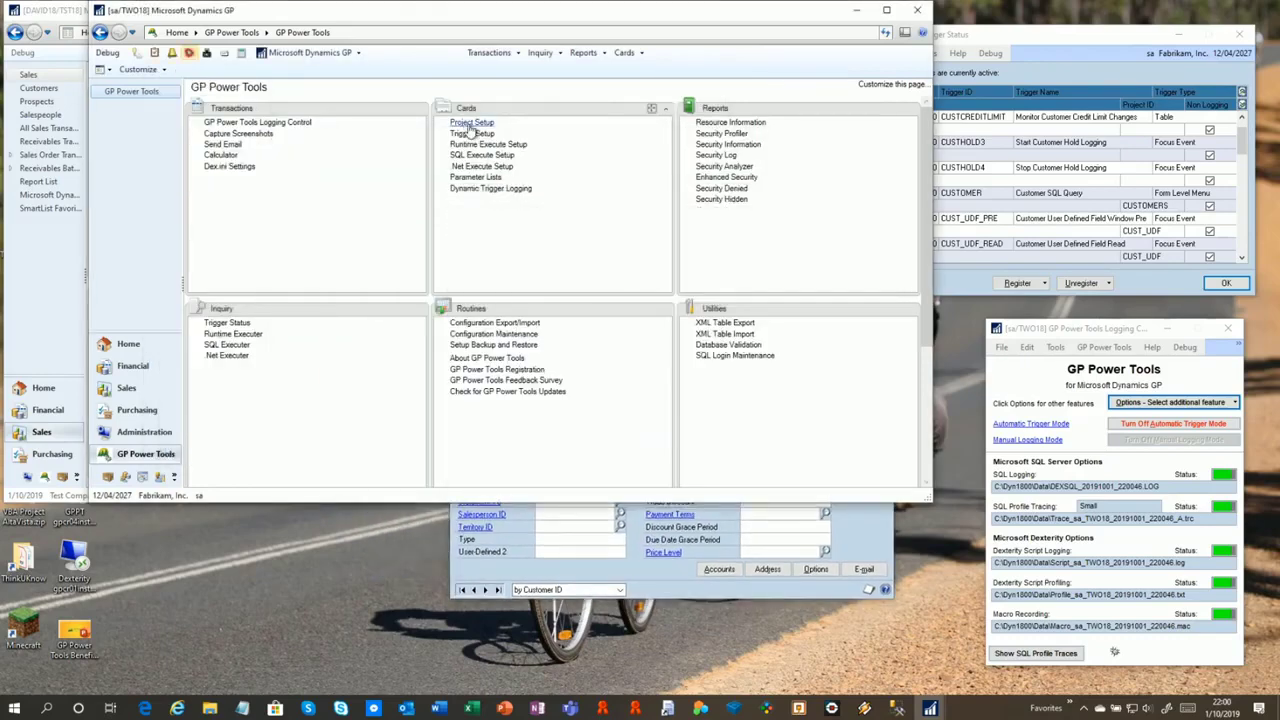
Load the CUSTOMERS project in Project Setup and open its Display Selected Customers SQL script
left_click(471, 125)
left_click(465, 131)
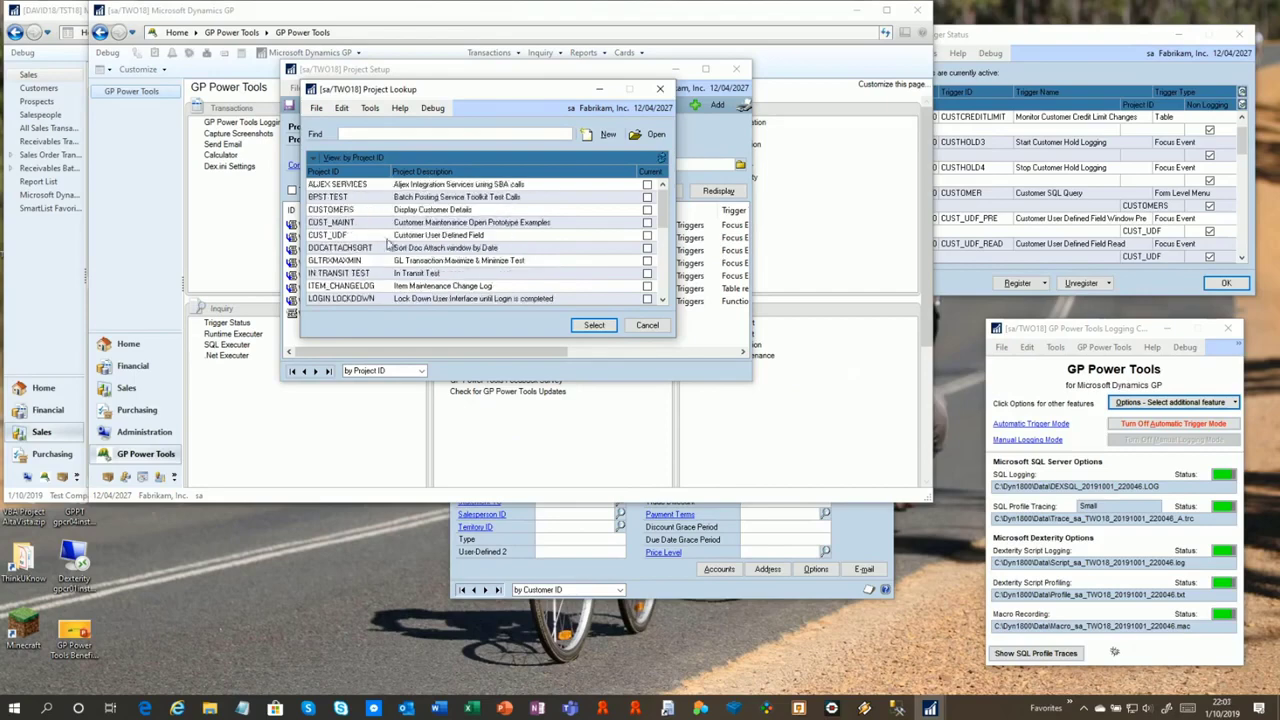
double_click(350, 212)
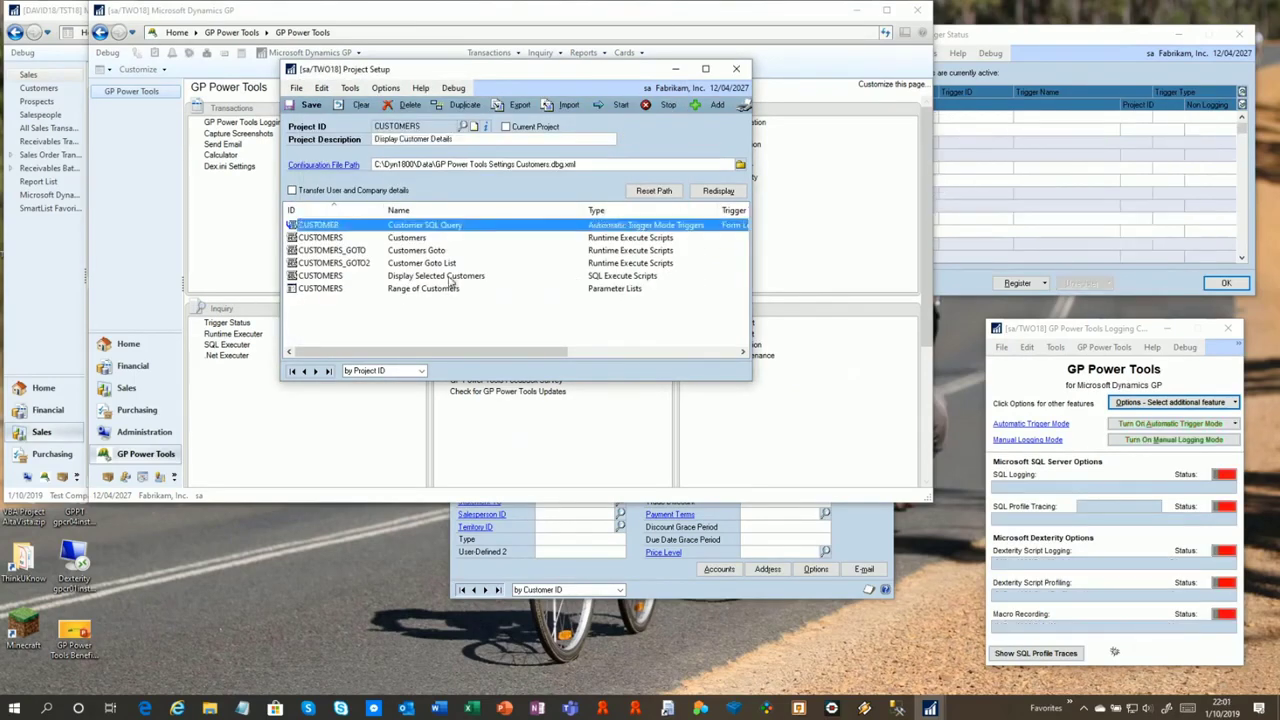
left_click(607, 274)
double_click(607, 274)
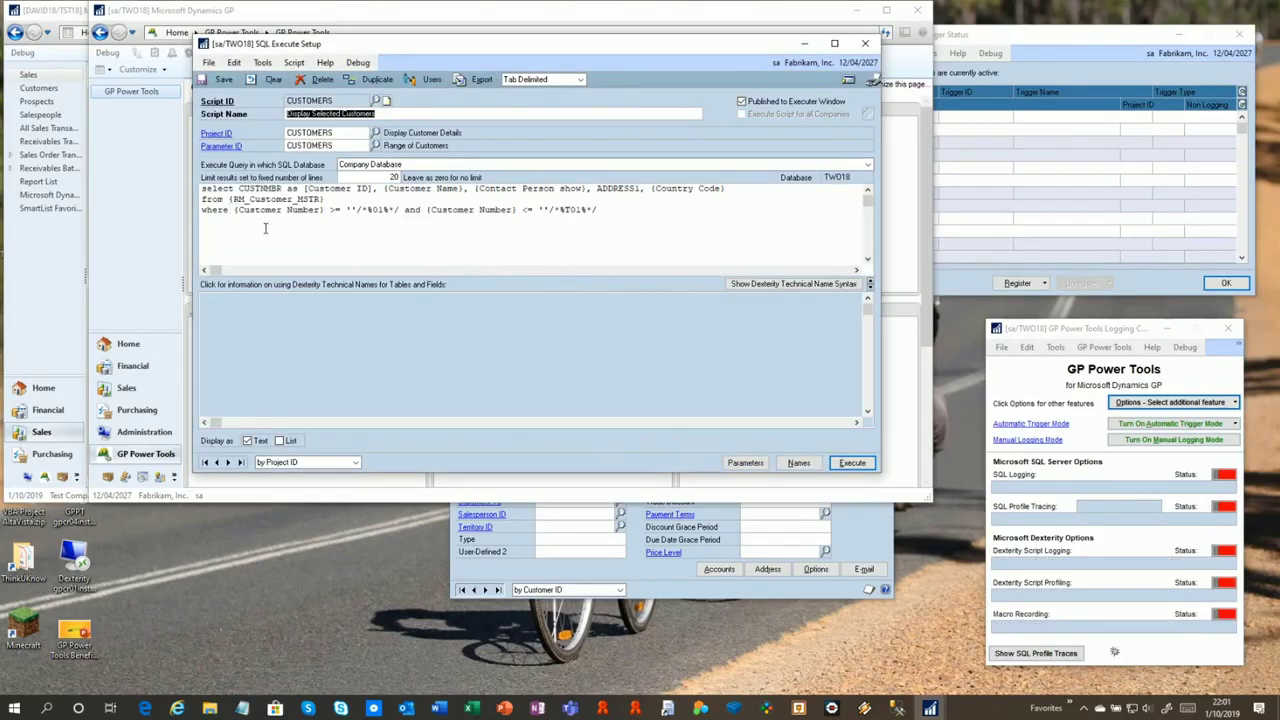
Set the script editor's font size to 16 in Script > Options
left_click(298, 66)
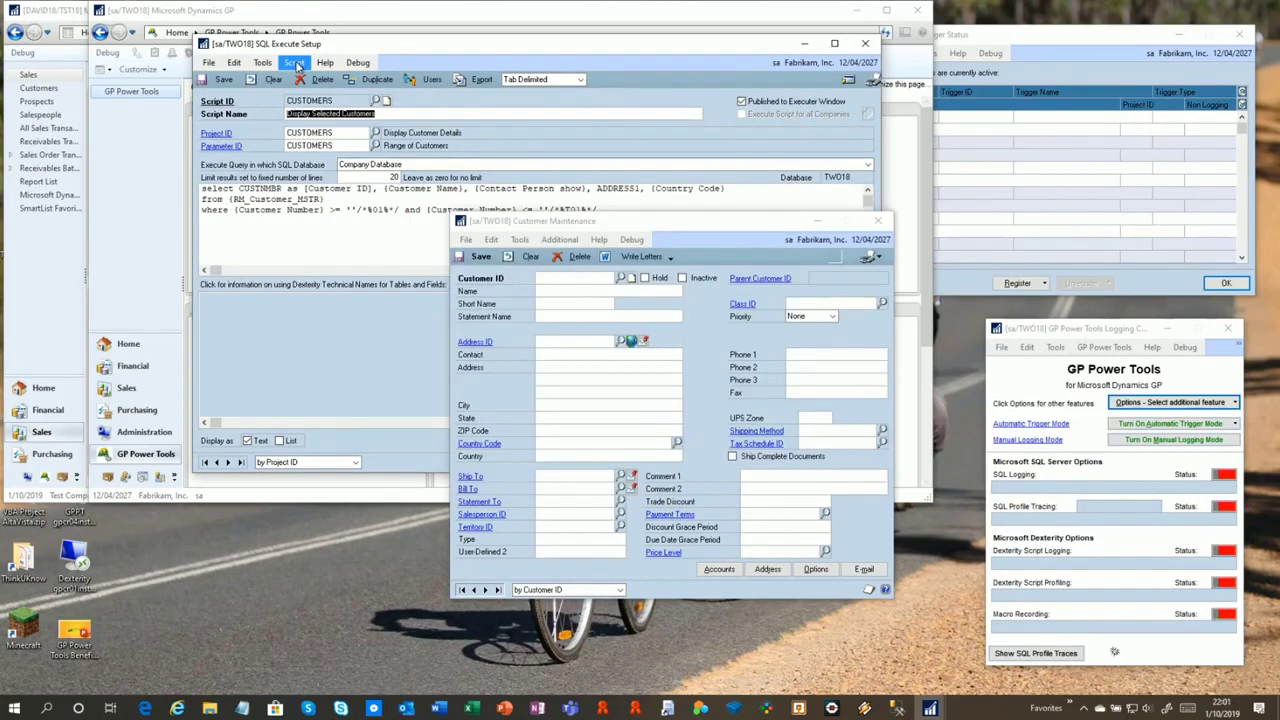
left_click(334, 198)
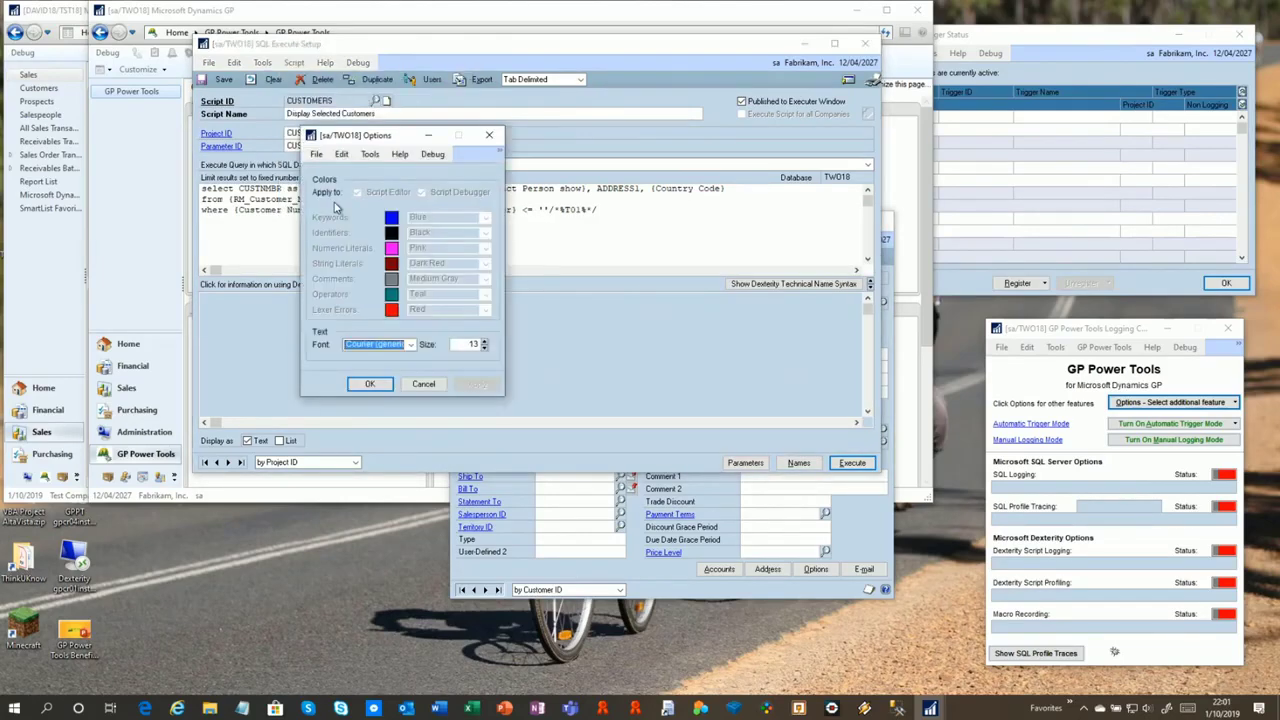
left_click(486, 342)
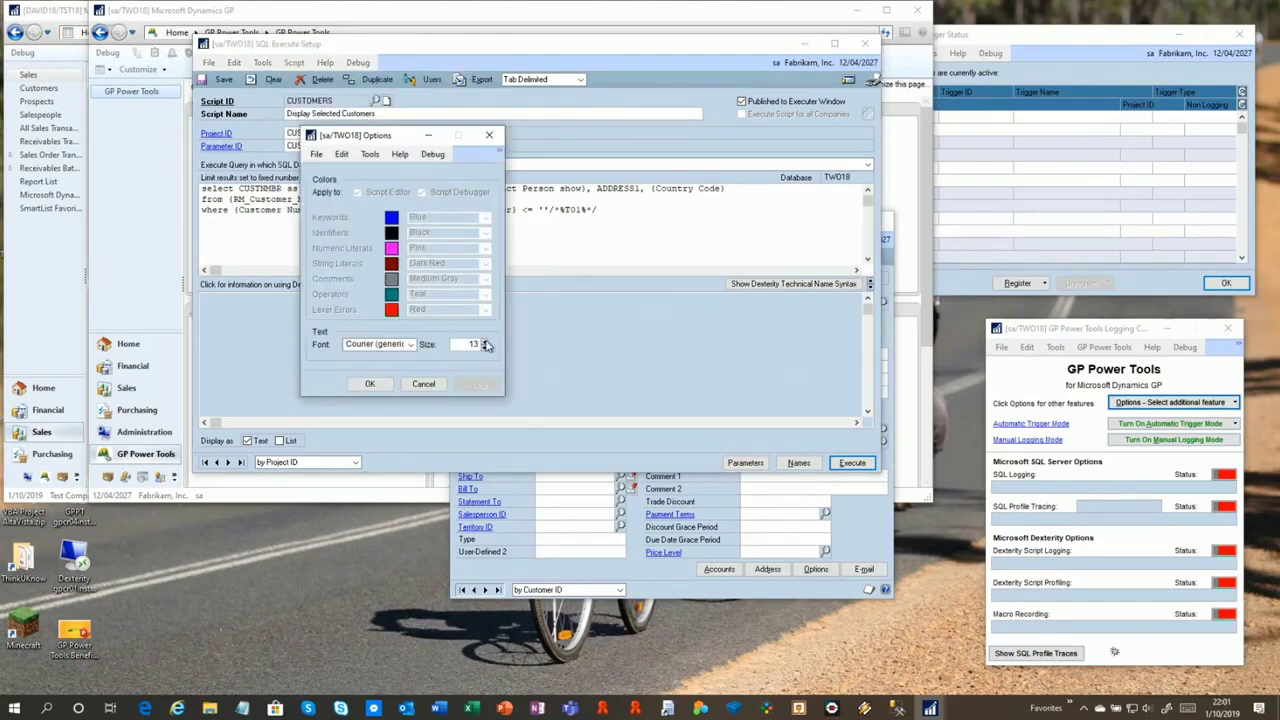
left_click(369, 384)
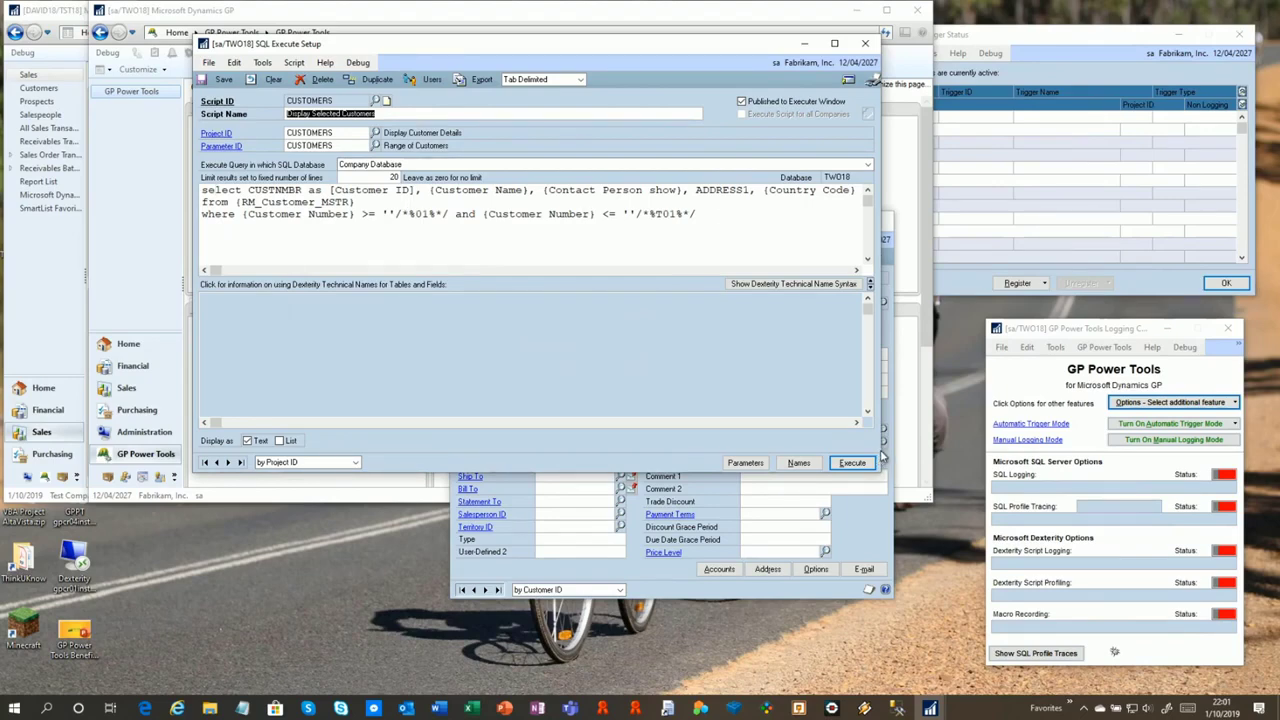
Widen SQL Execute Setup and review the query's CUSTNMBR, {Customer Name} and where-clause parameter placeholders
left_click_drag(882, 450, 1016, 450)
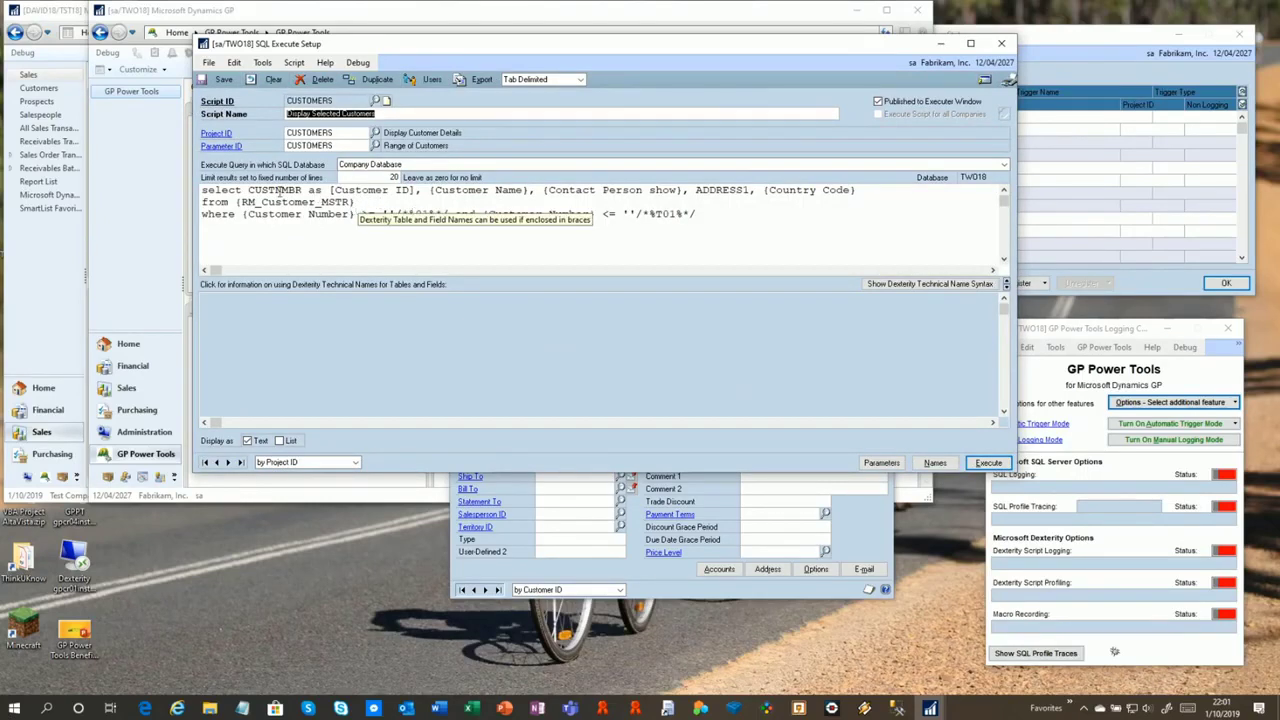
double_click(254, 189)
left_click(462, 188)
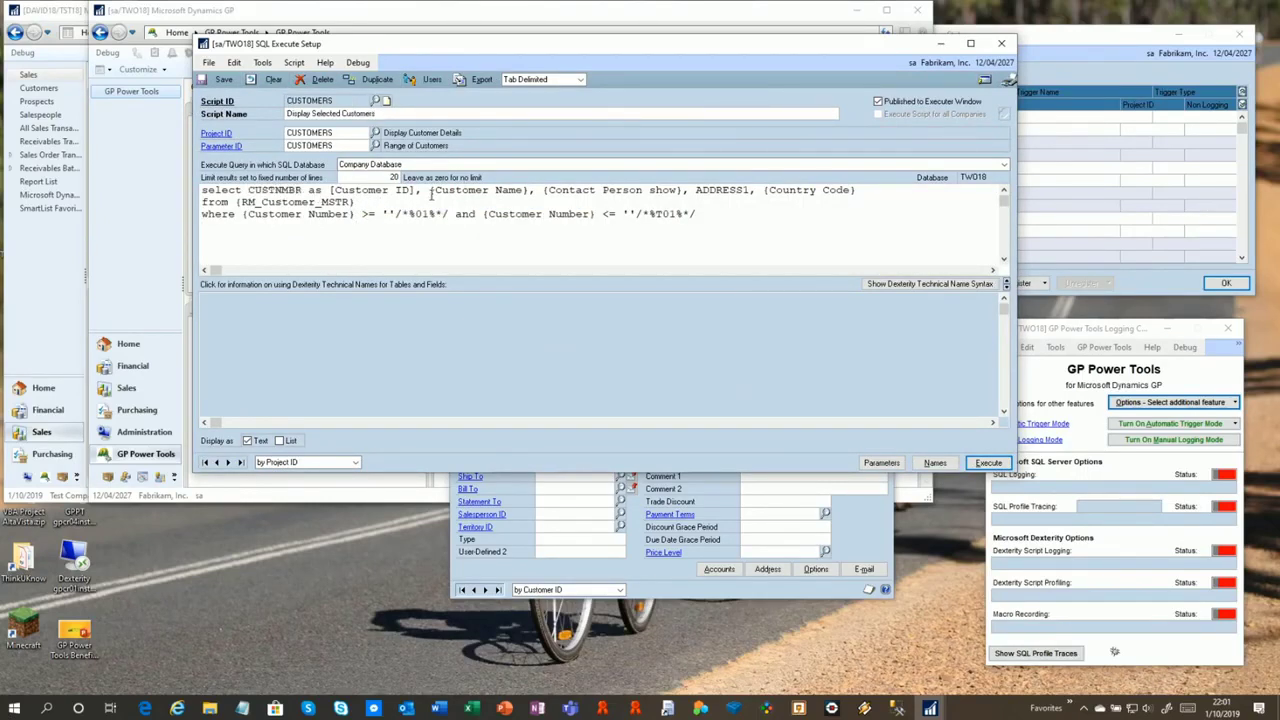
left_click_drag(432, 189, 520, 193)
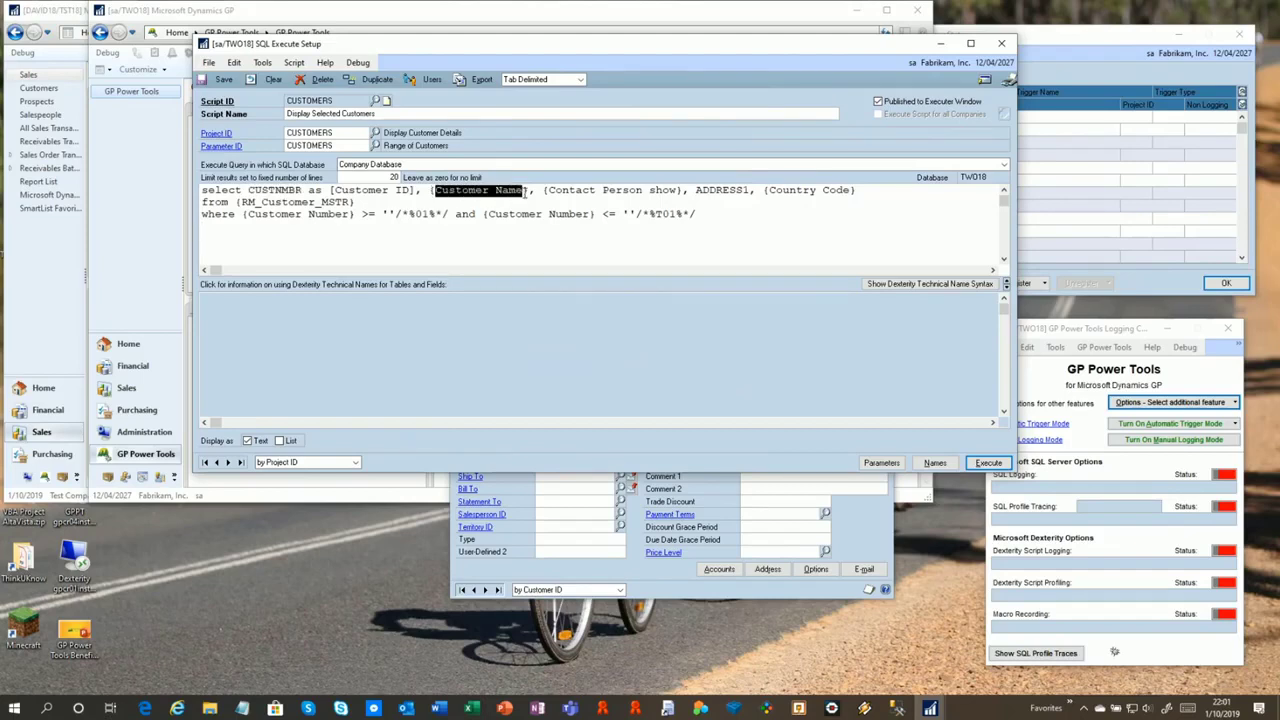
left_click(516, 213)
left_click_drag(430, 189, 525, 193)
left_click(354, 202)
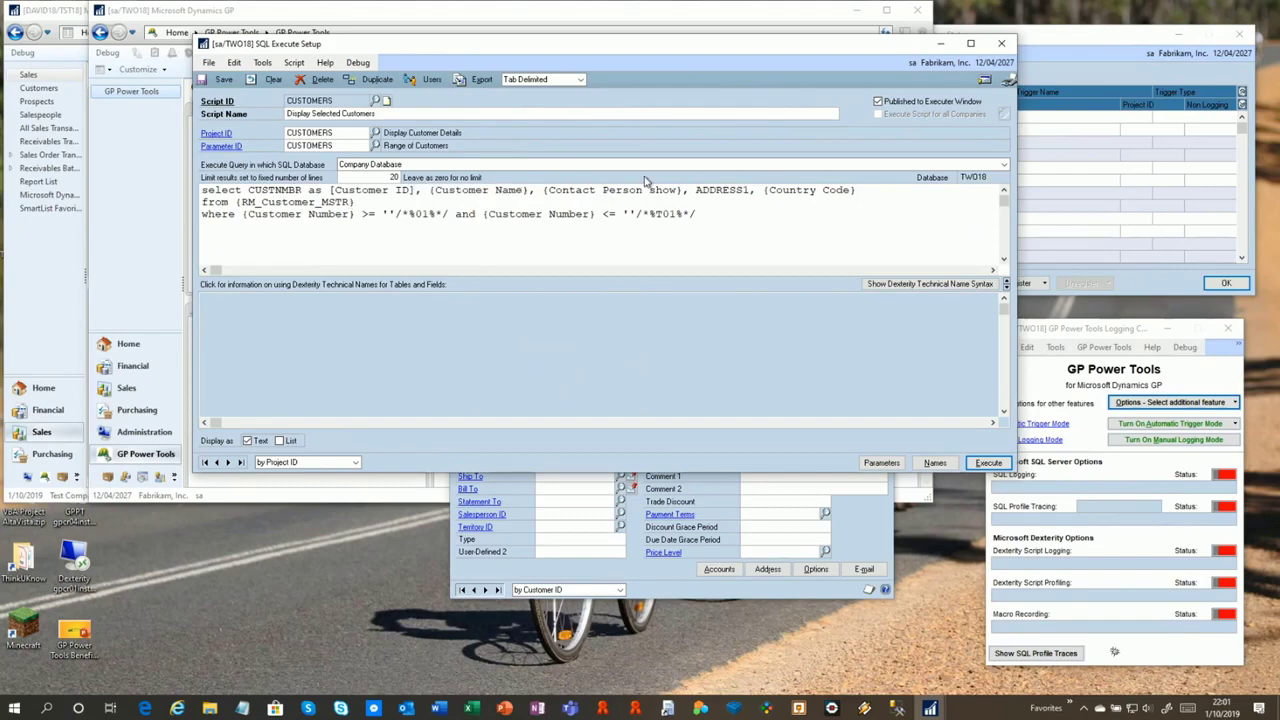
left_click_drag(380, 215, 444, 219)
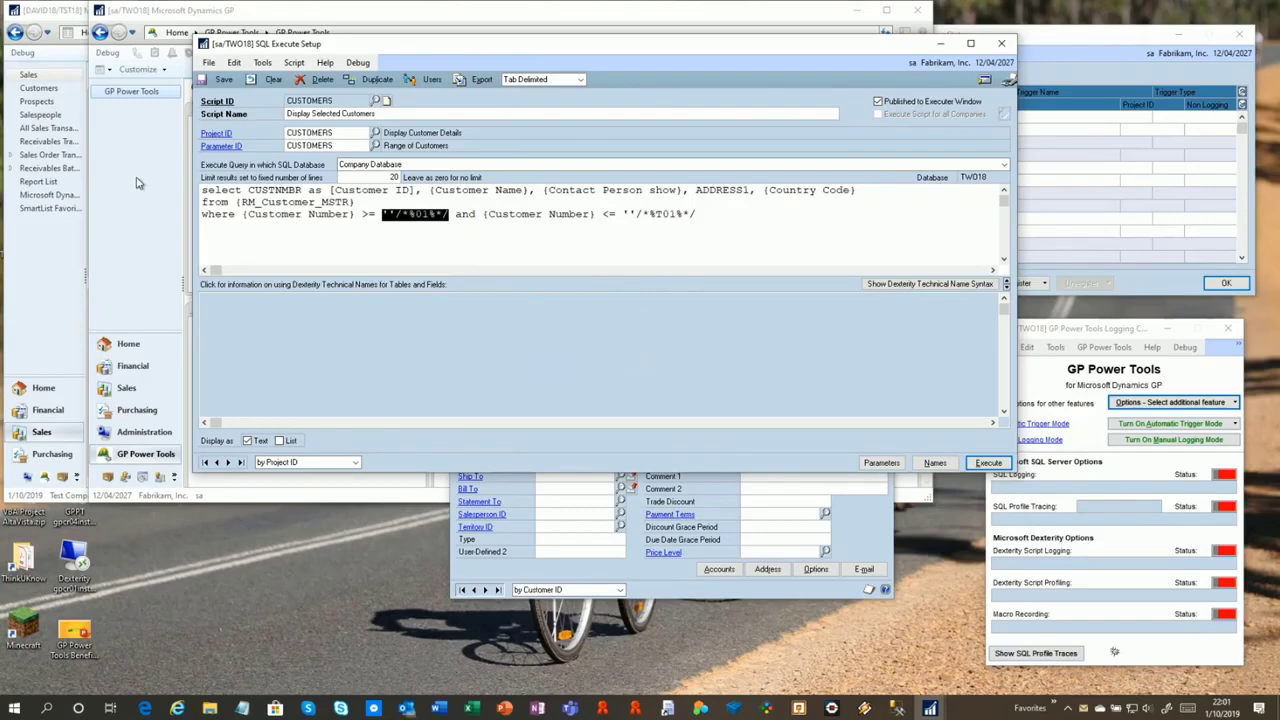
Review the script's parameter list, then execute the query to get the Select Customers prompt
left_click(216, 147)
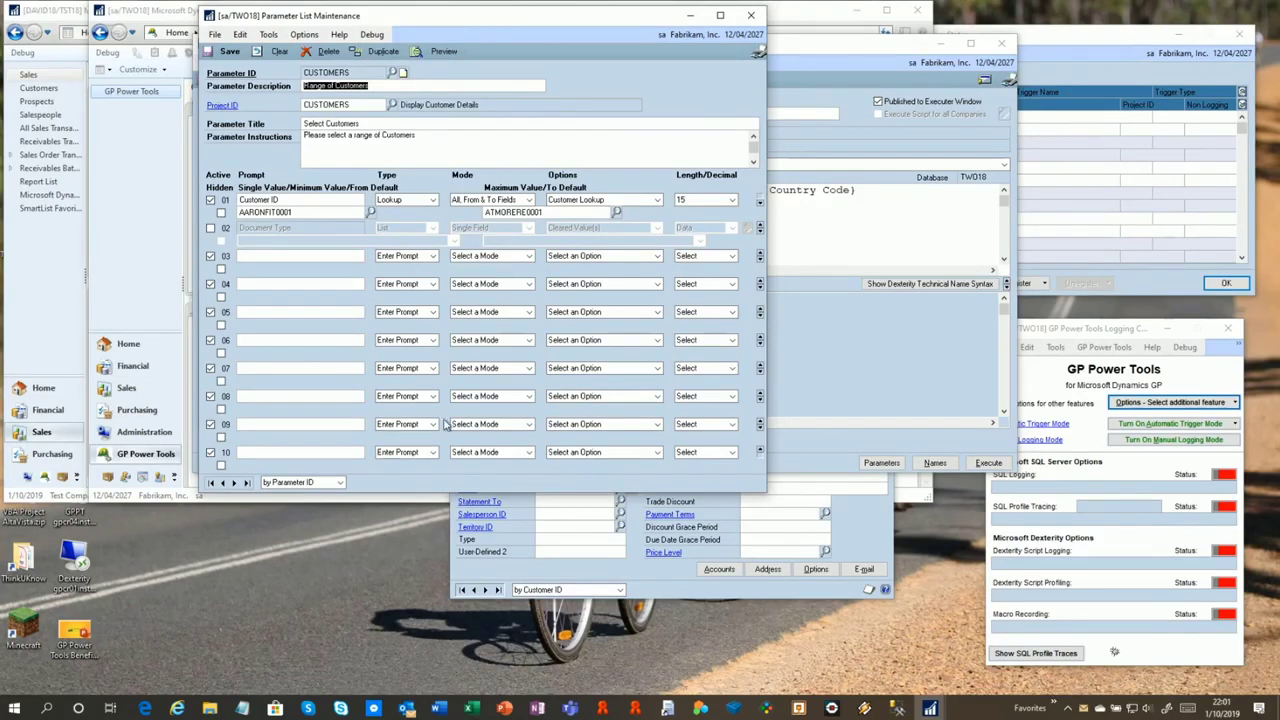
left_click(753, 17)
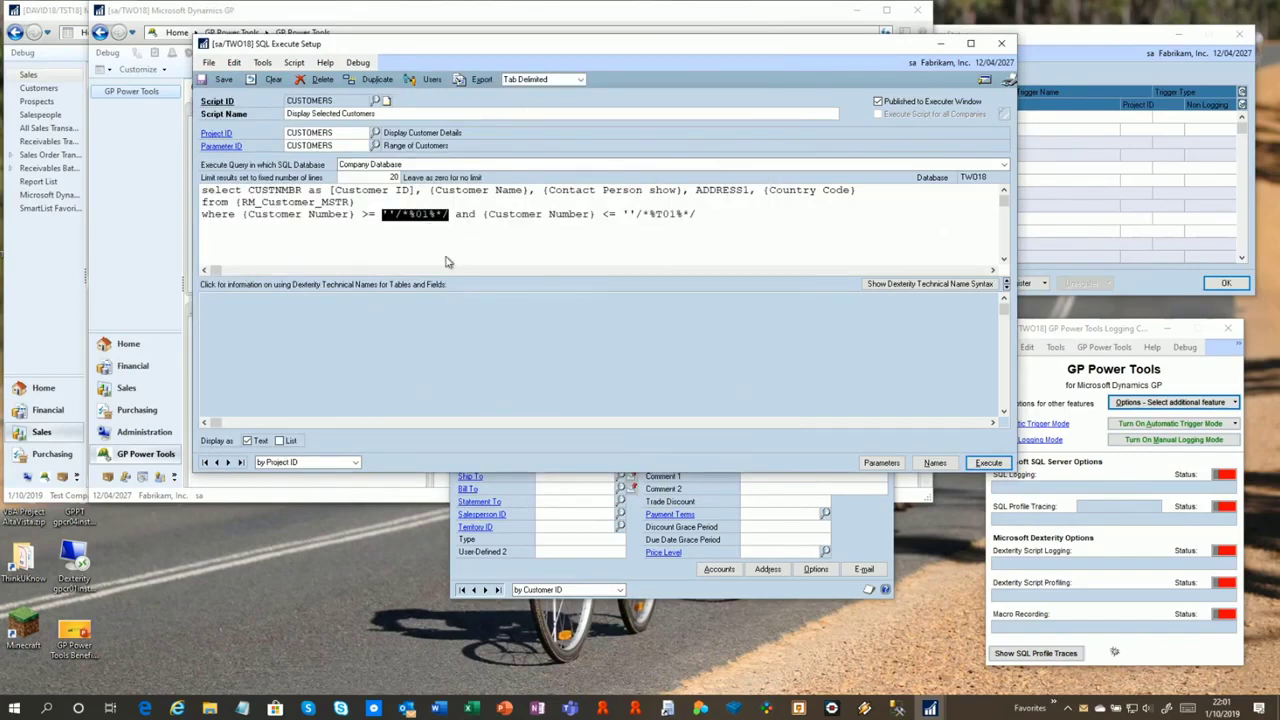
left_click(988, 463)
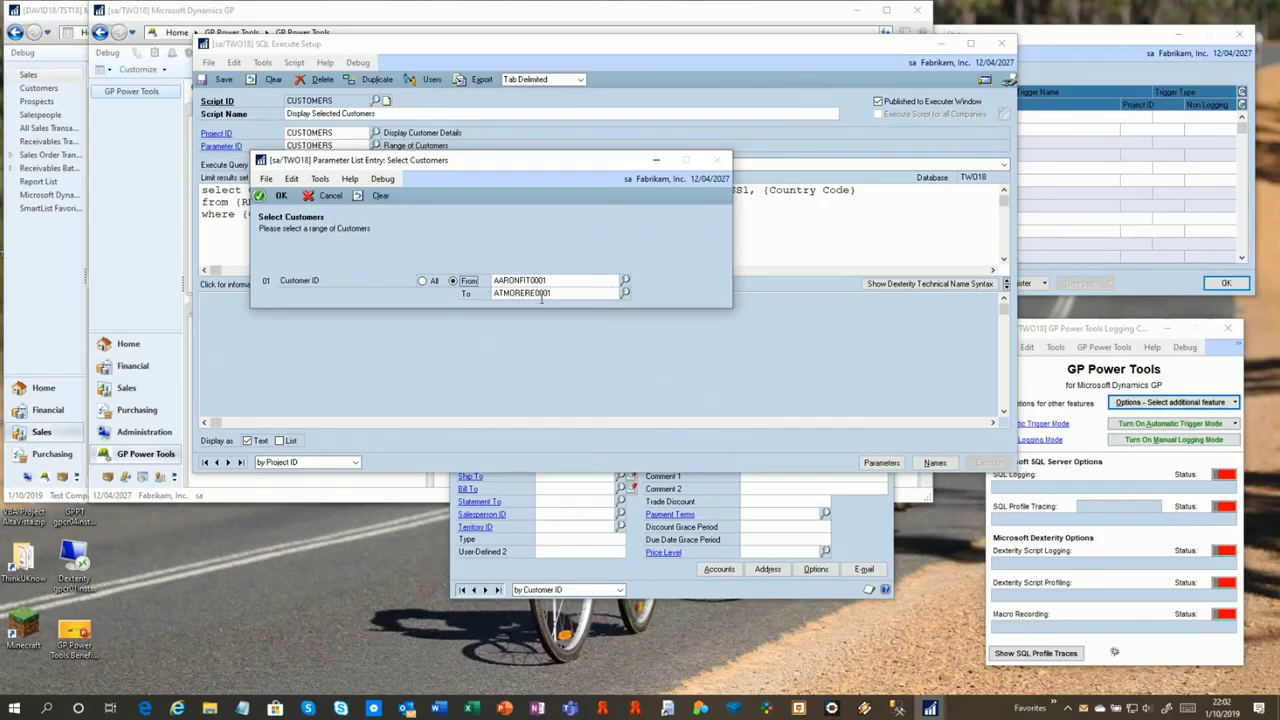
Accept the AARONFIT0001–ATMORERE0001 range to list ten customers, then open CUSTOMERS in SQL Executer
left_click(276, 196)
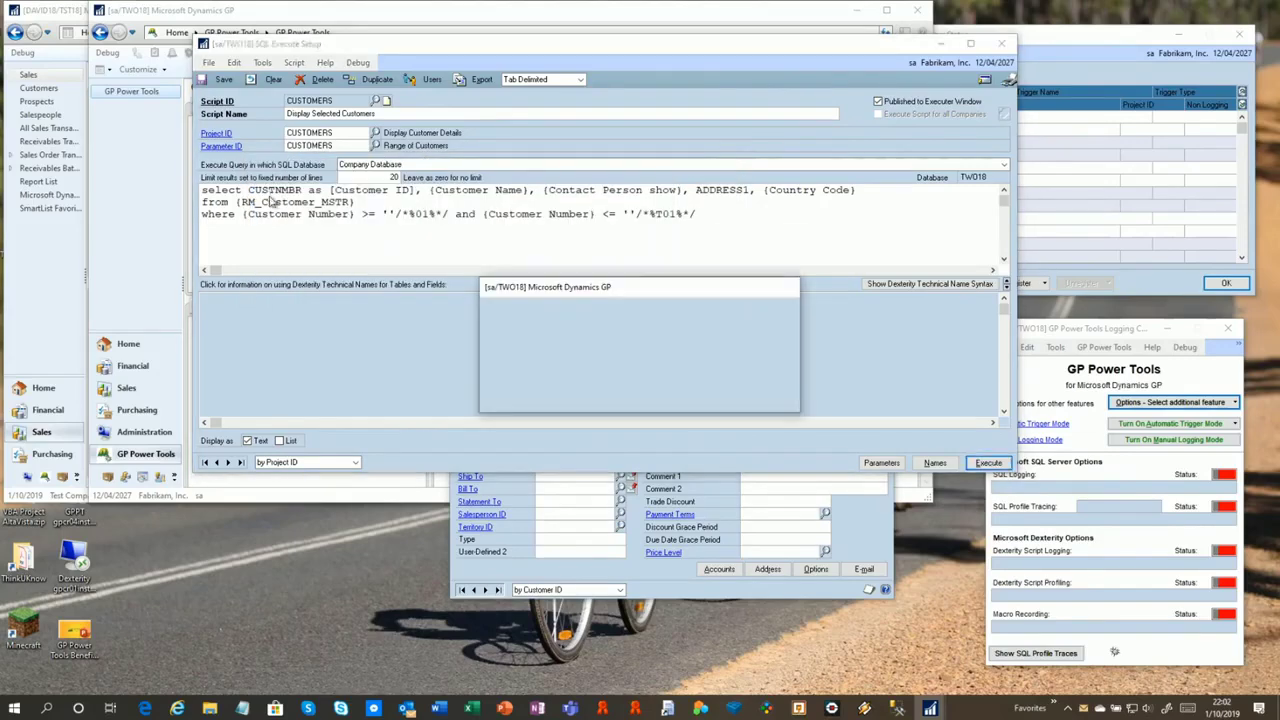
left_click(653, 398)
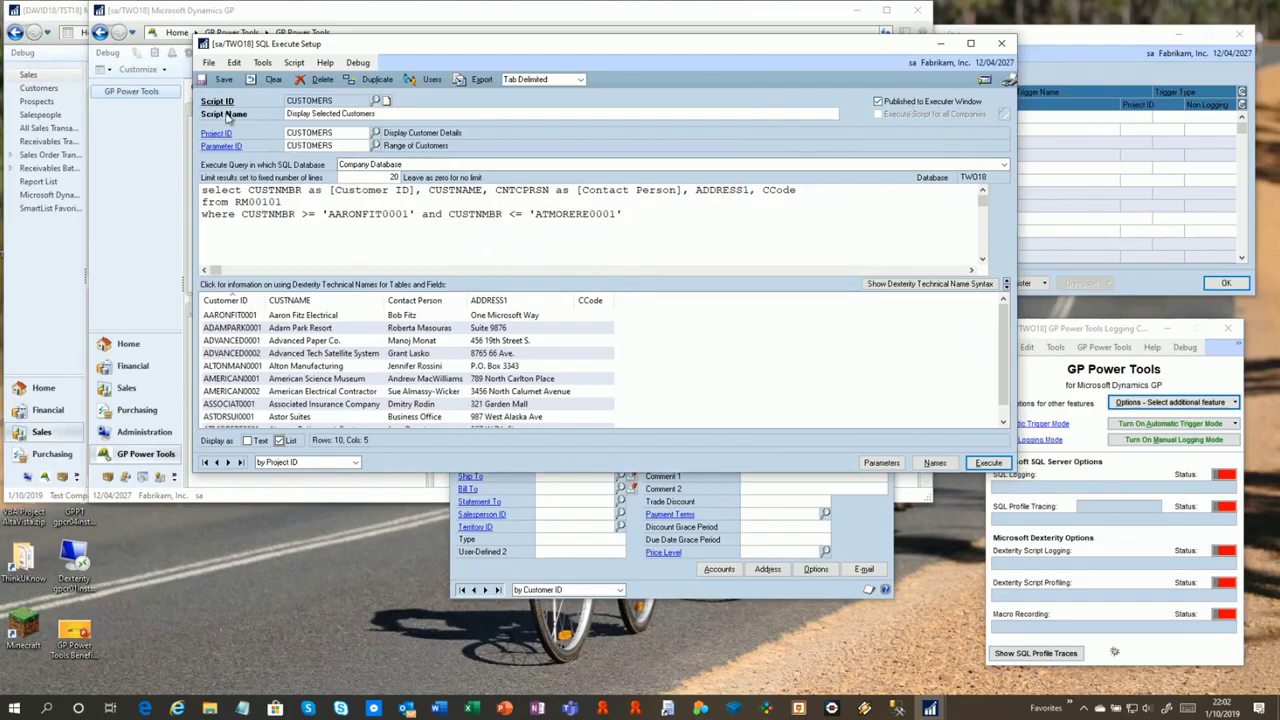
left_click(988, 462)
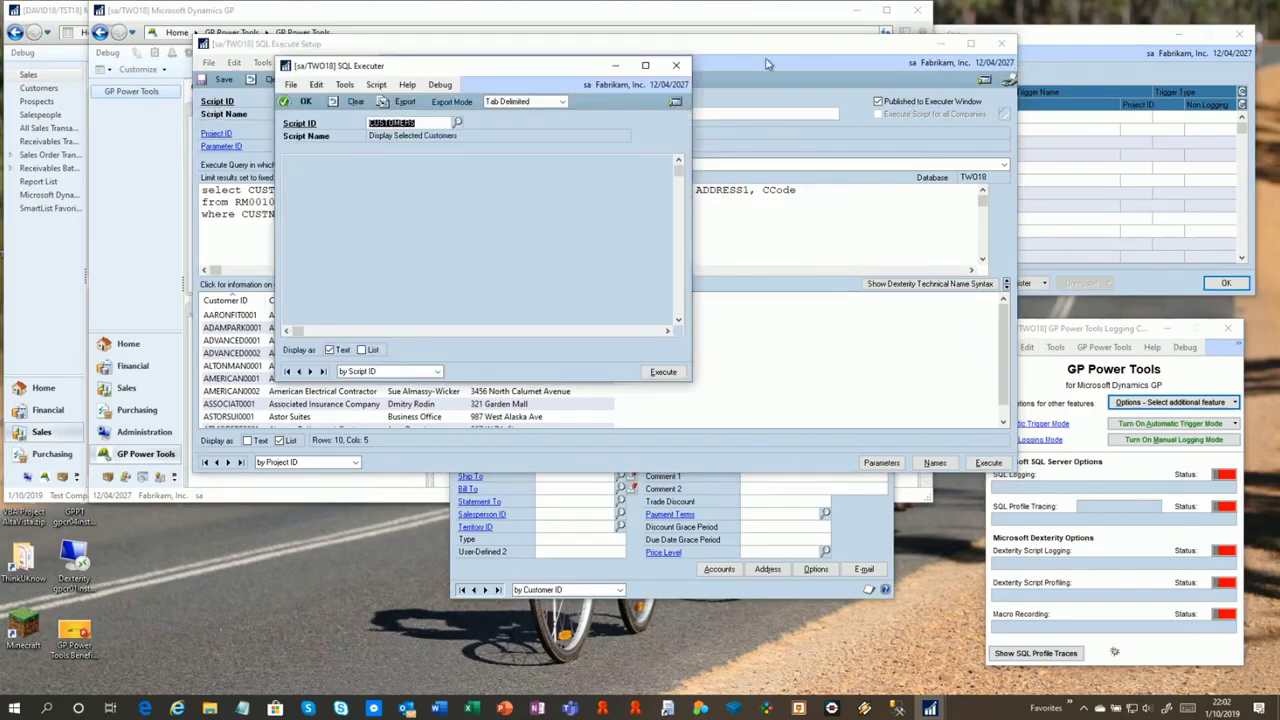
Close SQL Execute Setup and run CUSTOMERS from SQL Executer, accepting the range to list ten customers
left_click_drag(834, 47, 952, 69)
left_click(1118, 67)
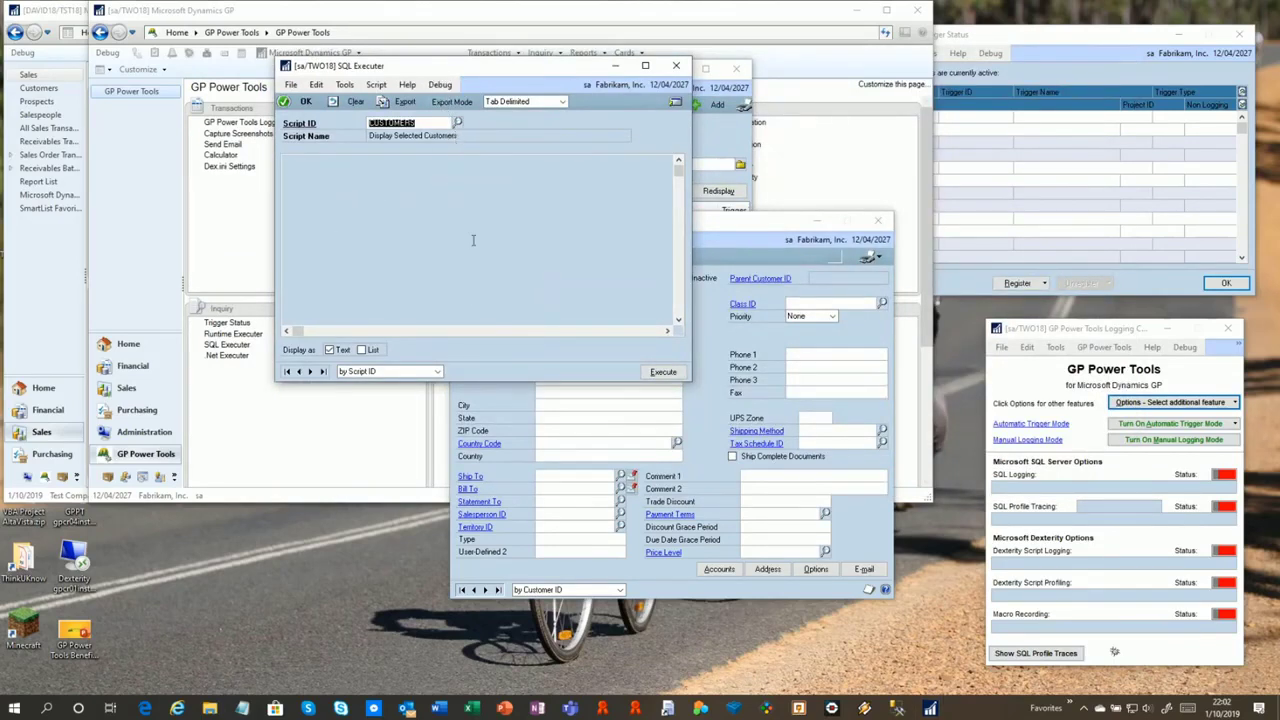
left_click(663, 372)
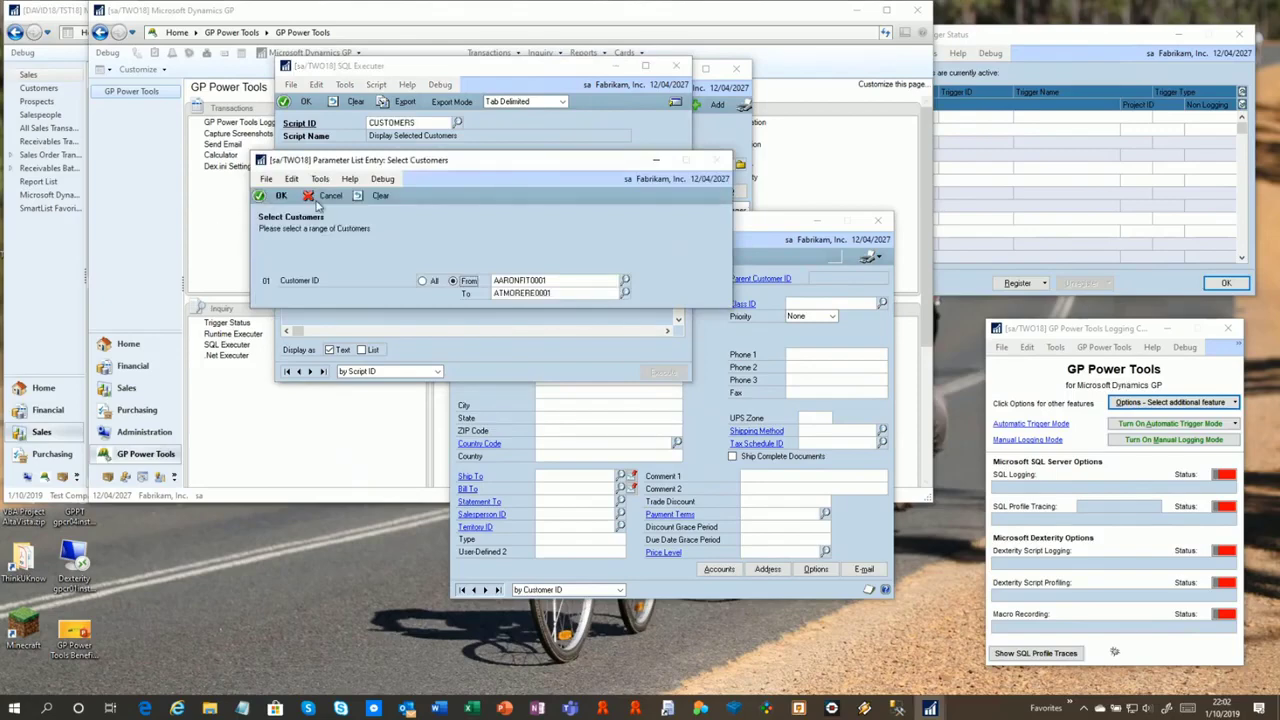
left_click(283, 196)
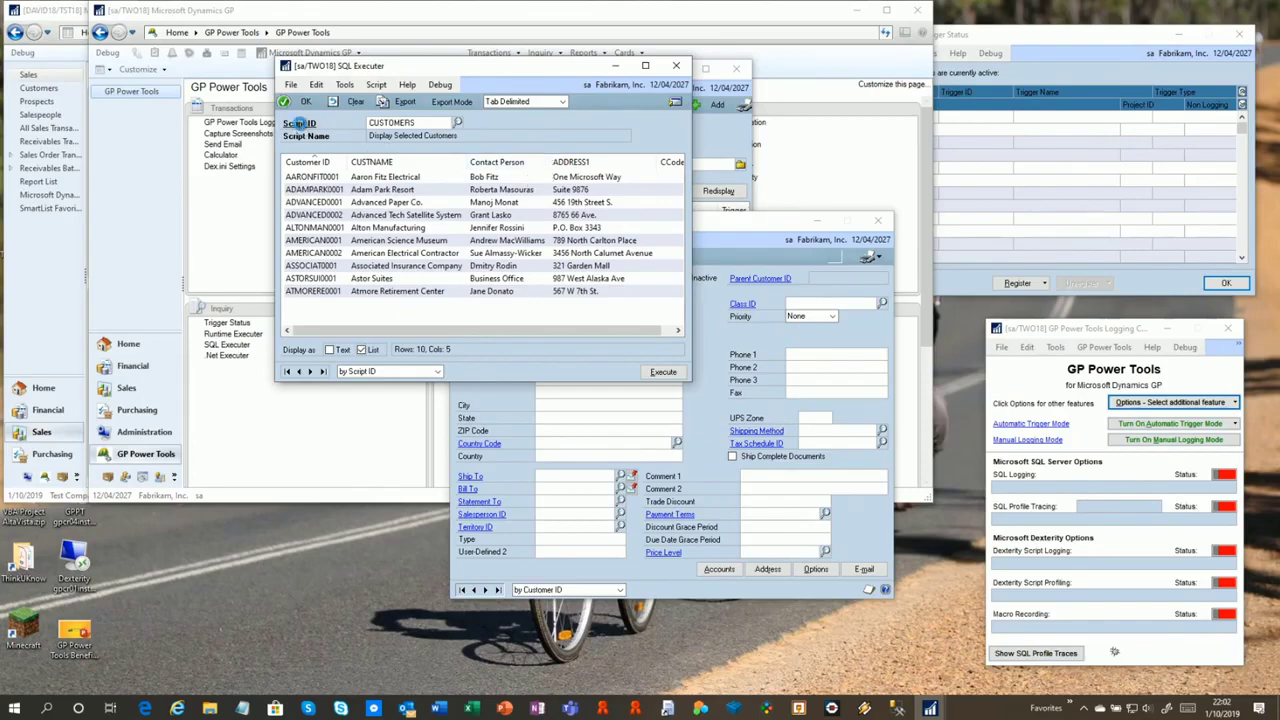
Confirm the CUSTOMERS script stays published to all users, then close back to Project Setup
left_click(300, 125)
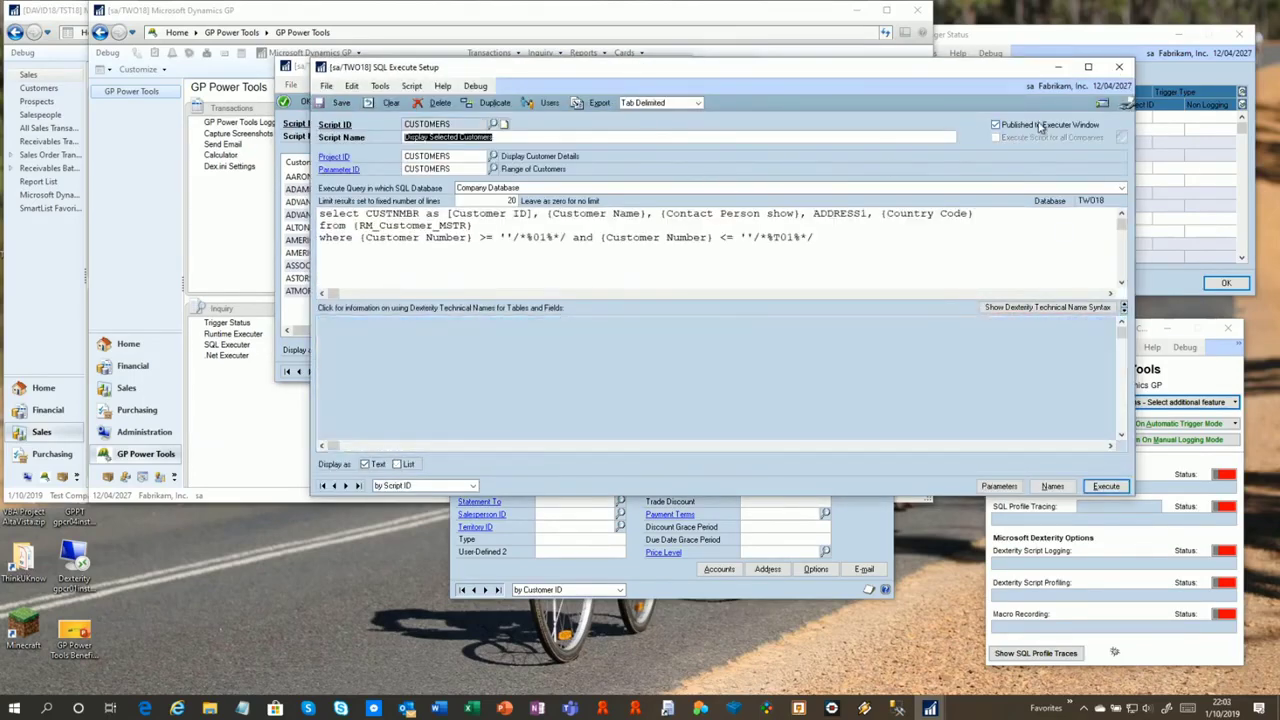
left_click(549, 103)
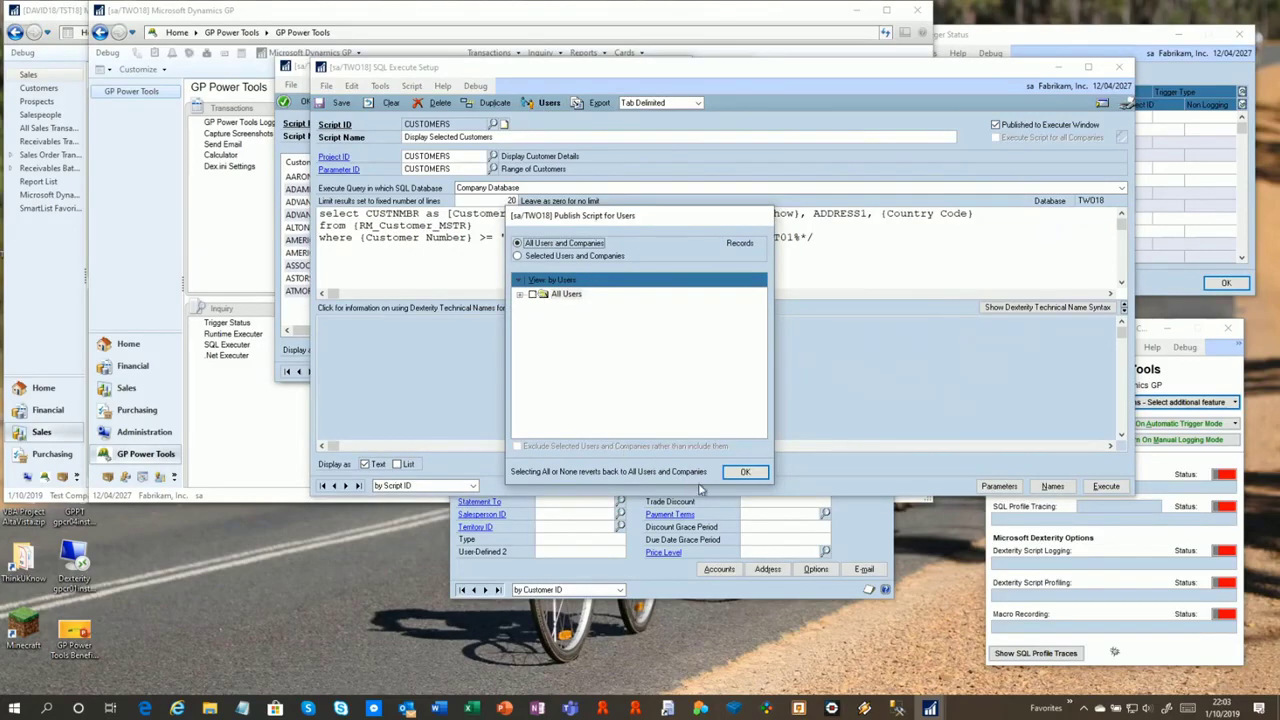
left_click(745, 472)
left_click(1121, 68)
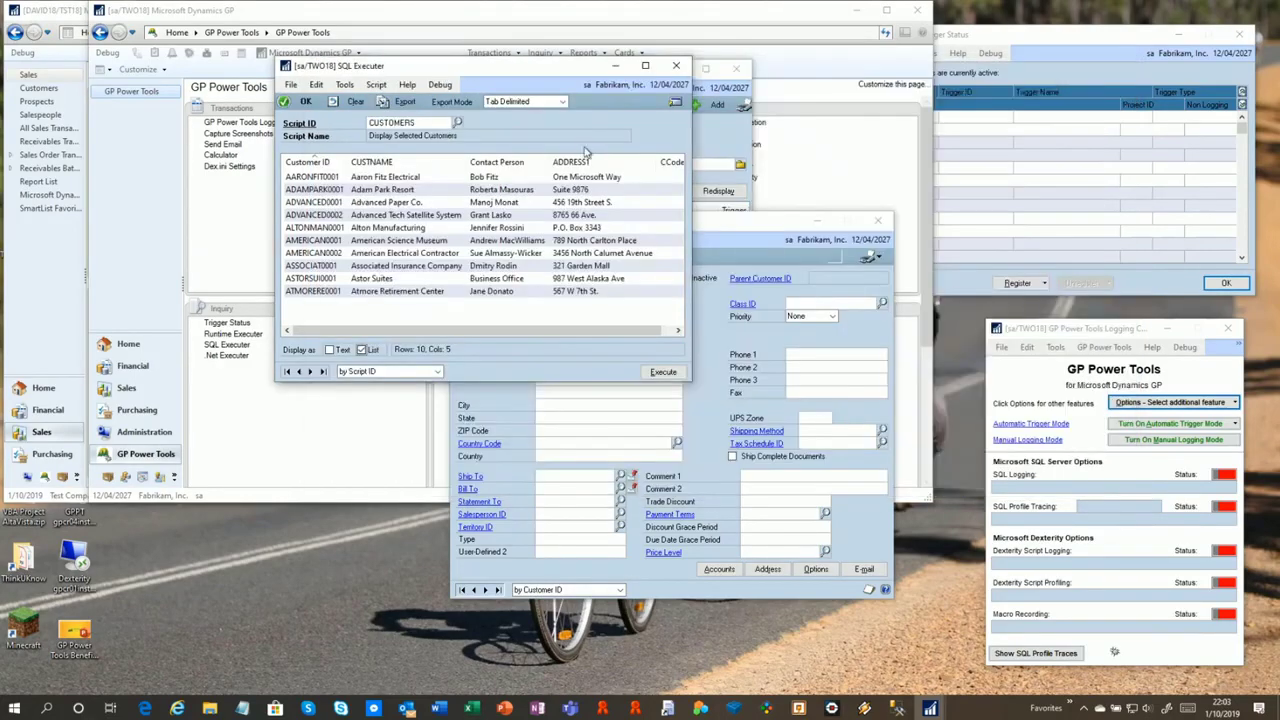
left_click(676, 68)
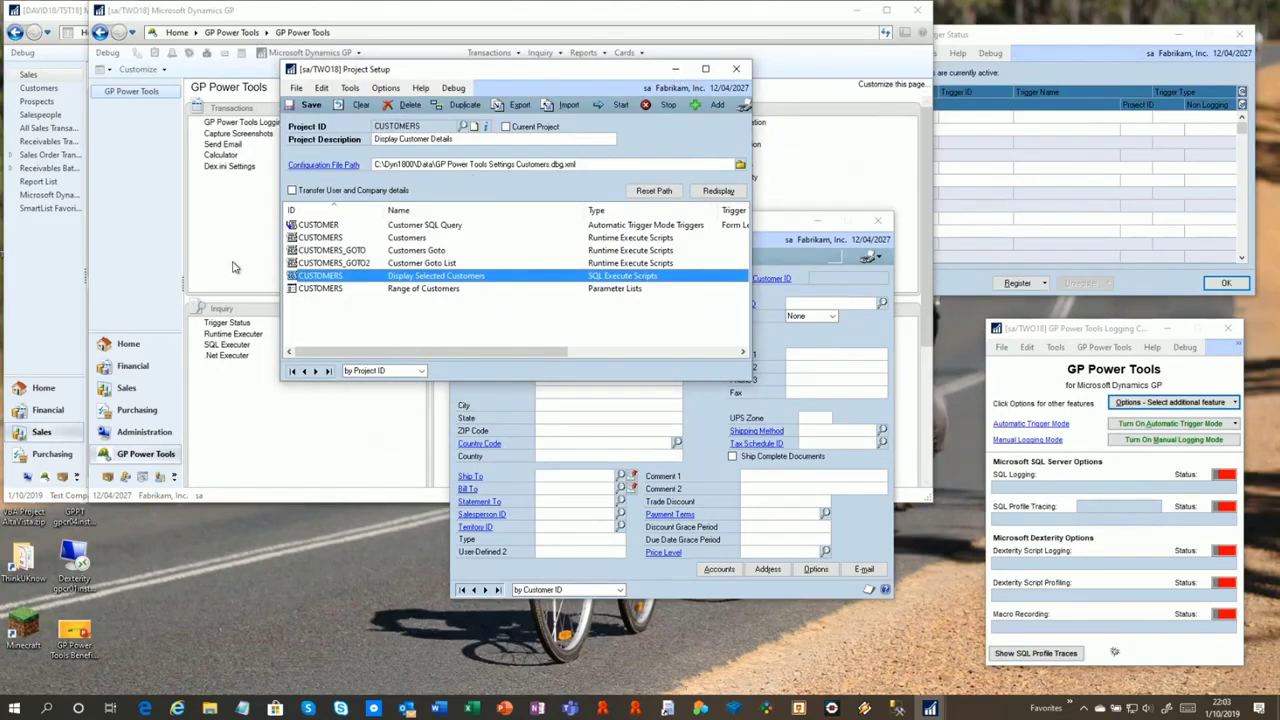
Open the CUSTOMERS project setup and start its project triggers
left_click(879, 220)
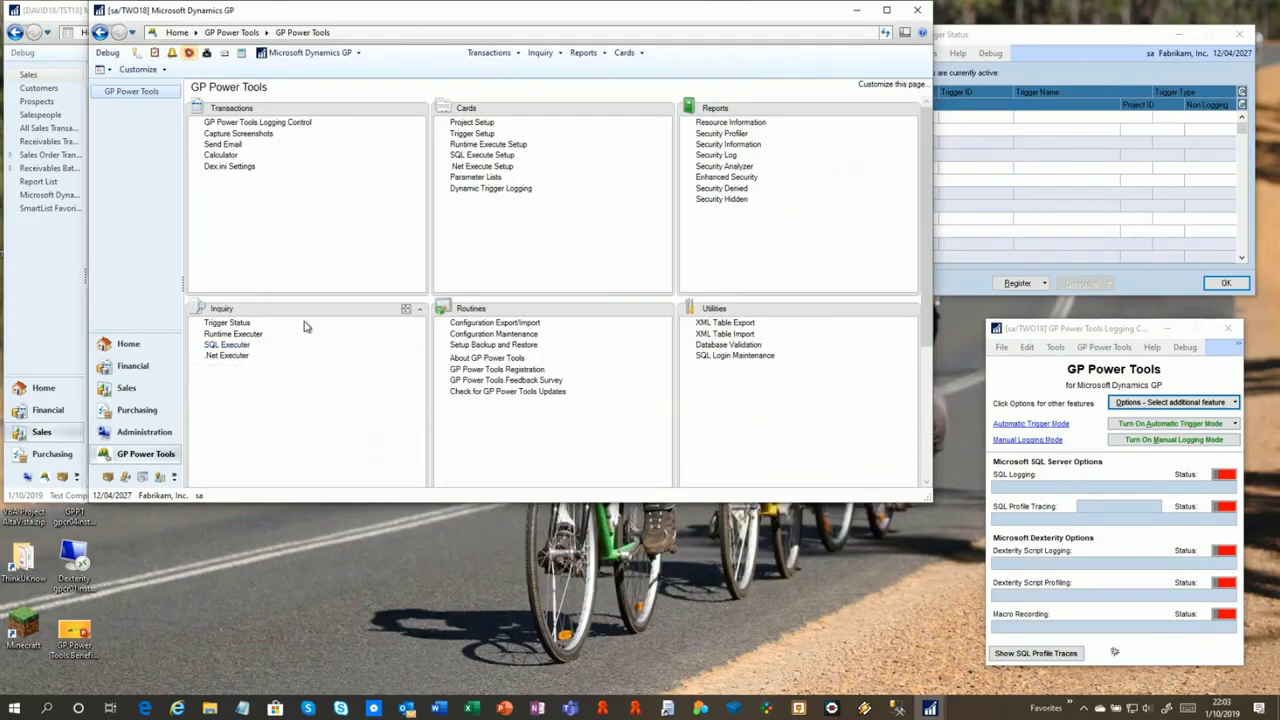
left_click(474, 123)
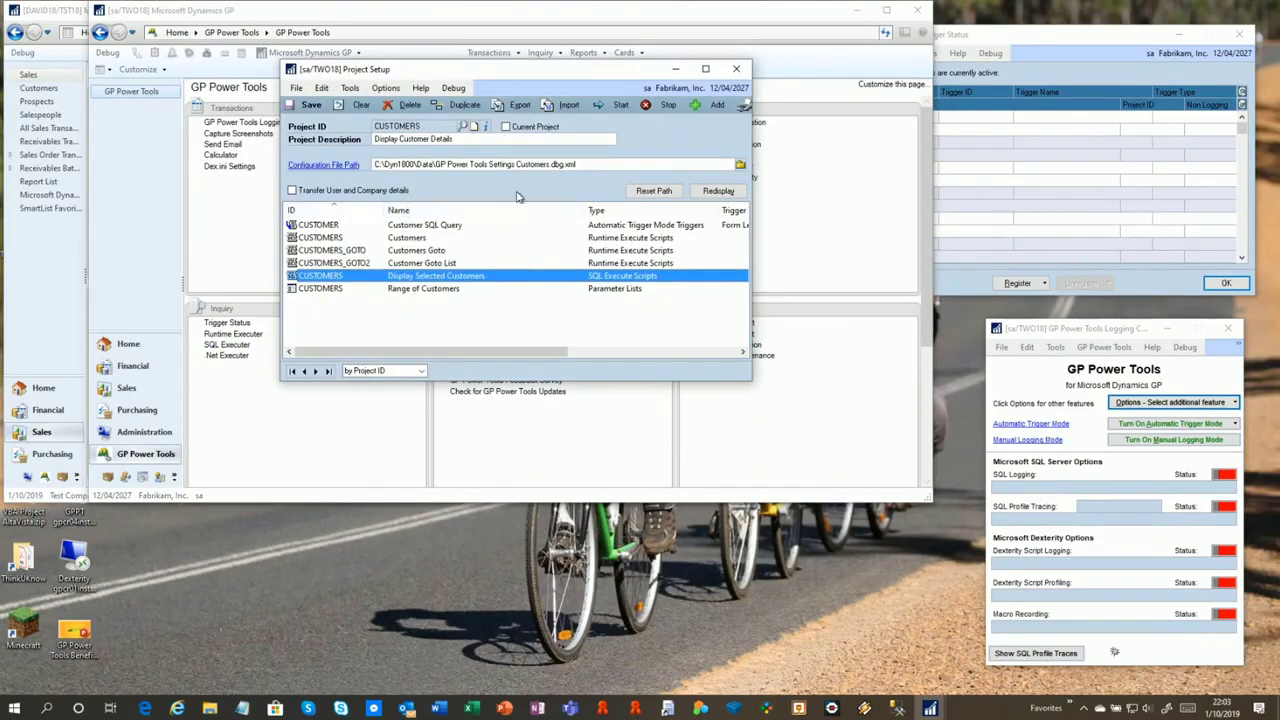
left_click(618, 108)
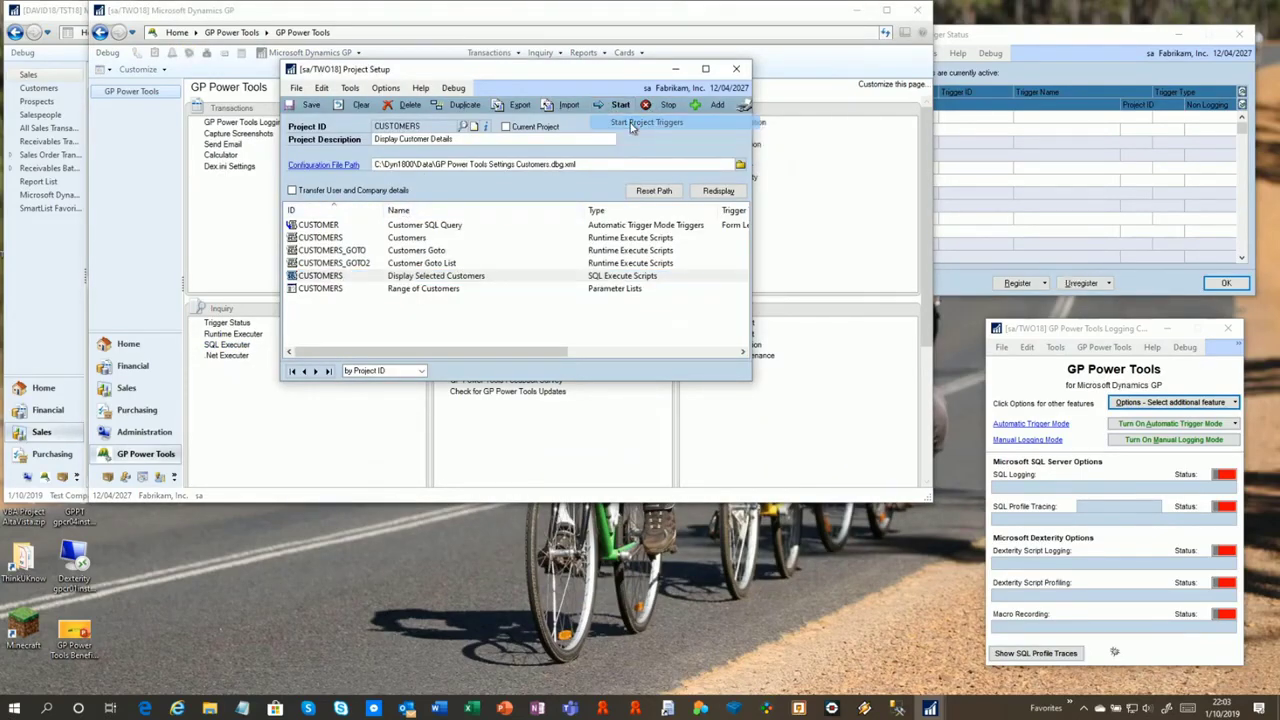
left_click(622, 121)
left_click(968, 122)
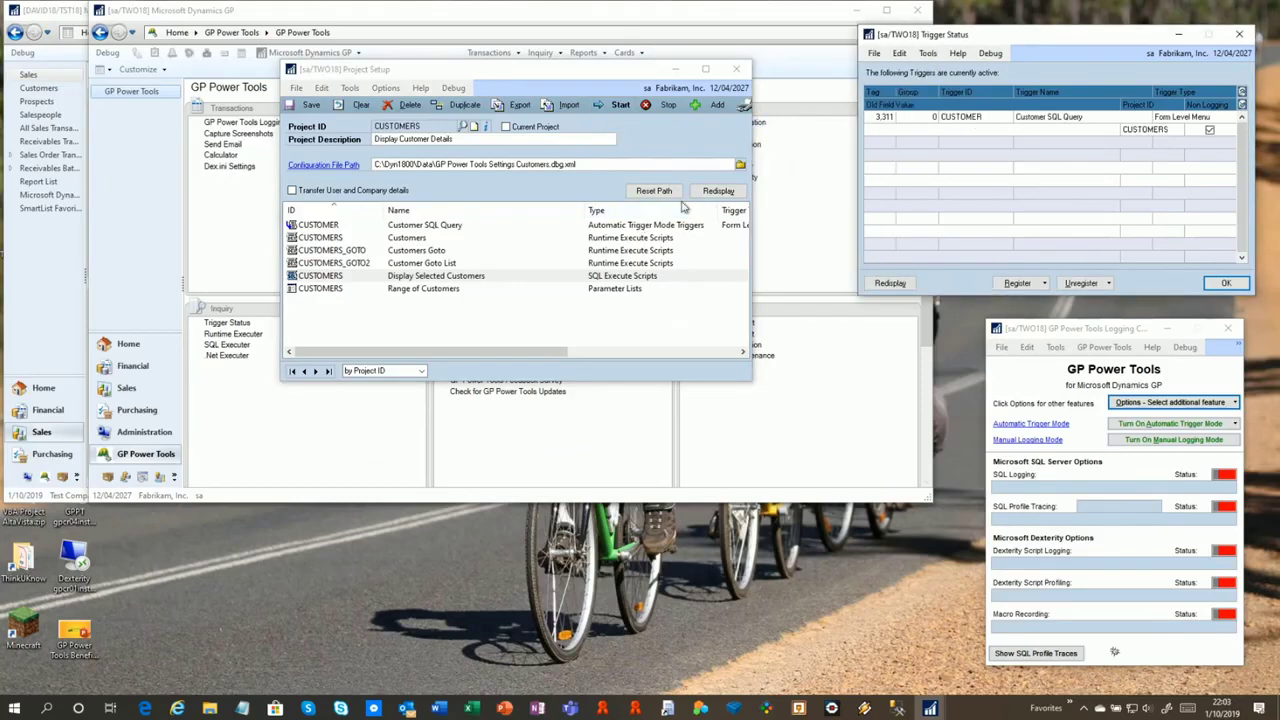
Open standard Customer Maintenance and run Execute SQL Query from Additional, accepting the customer range
left_click(624, 52)
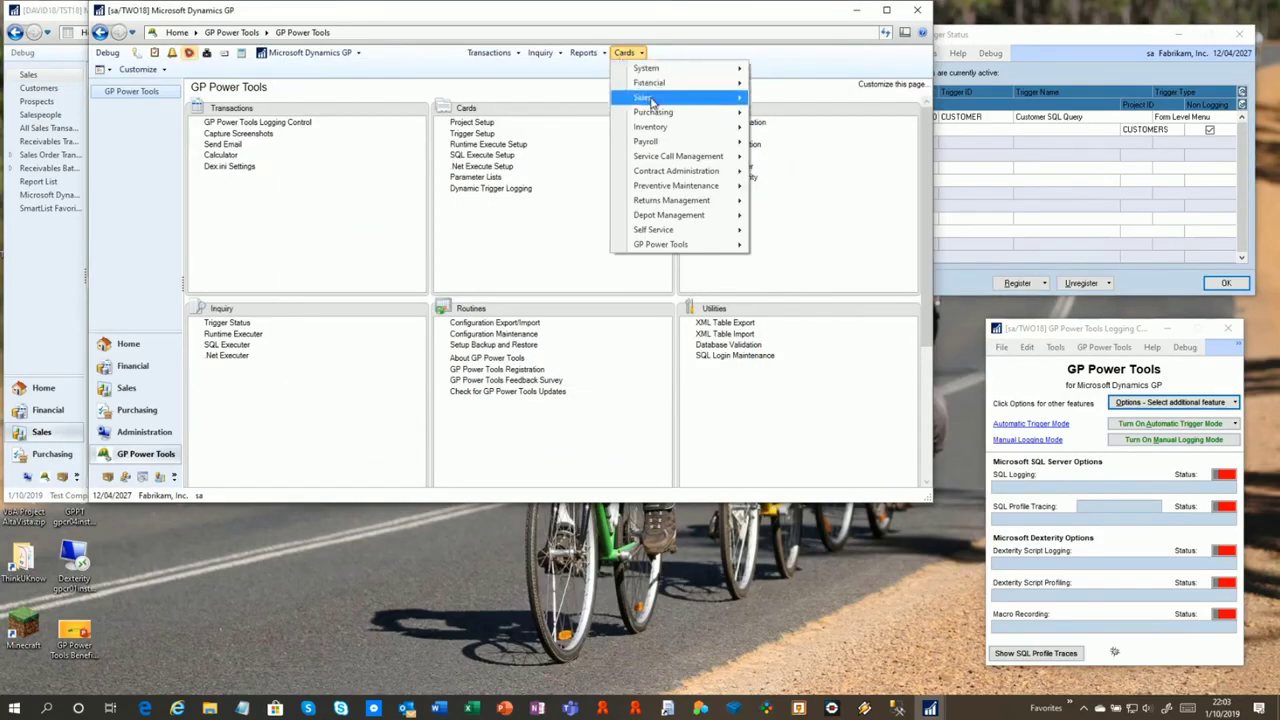
mouse_move(642, 97)
left_click(786, 101)
left_click(603, 393)
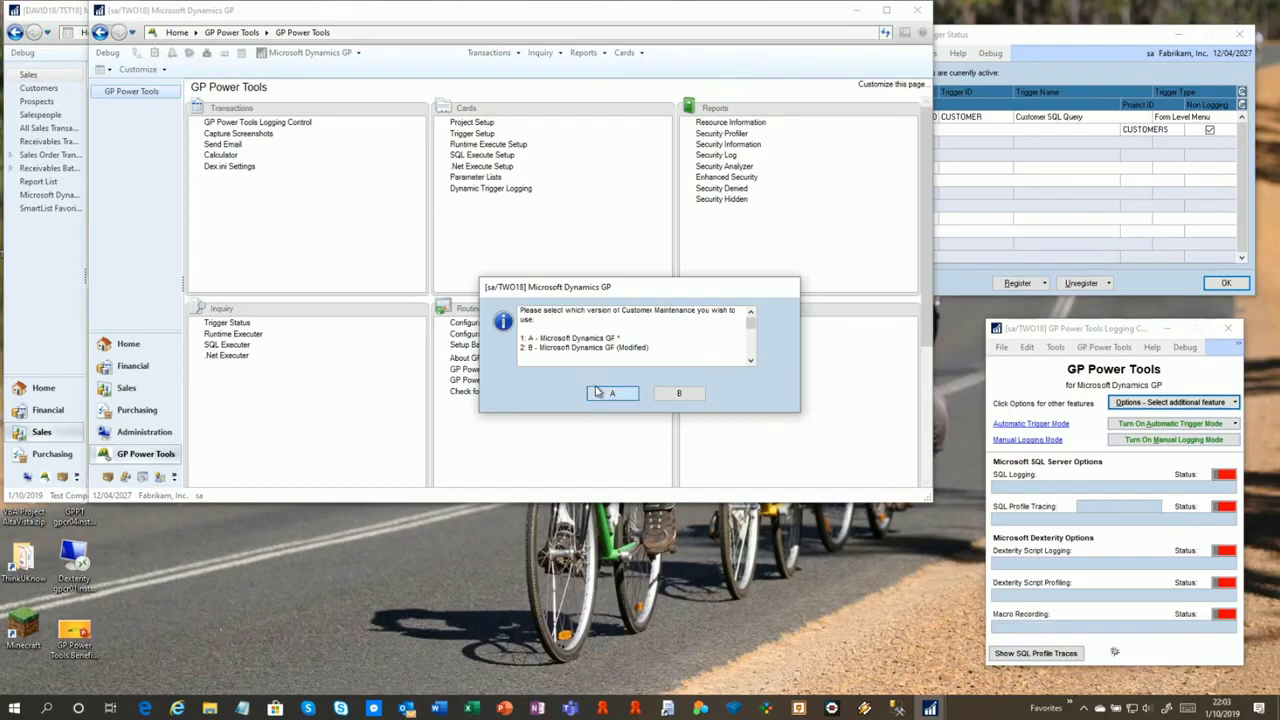
left_click(559, 242)
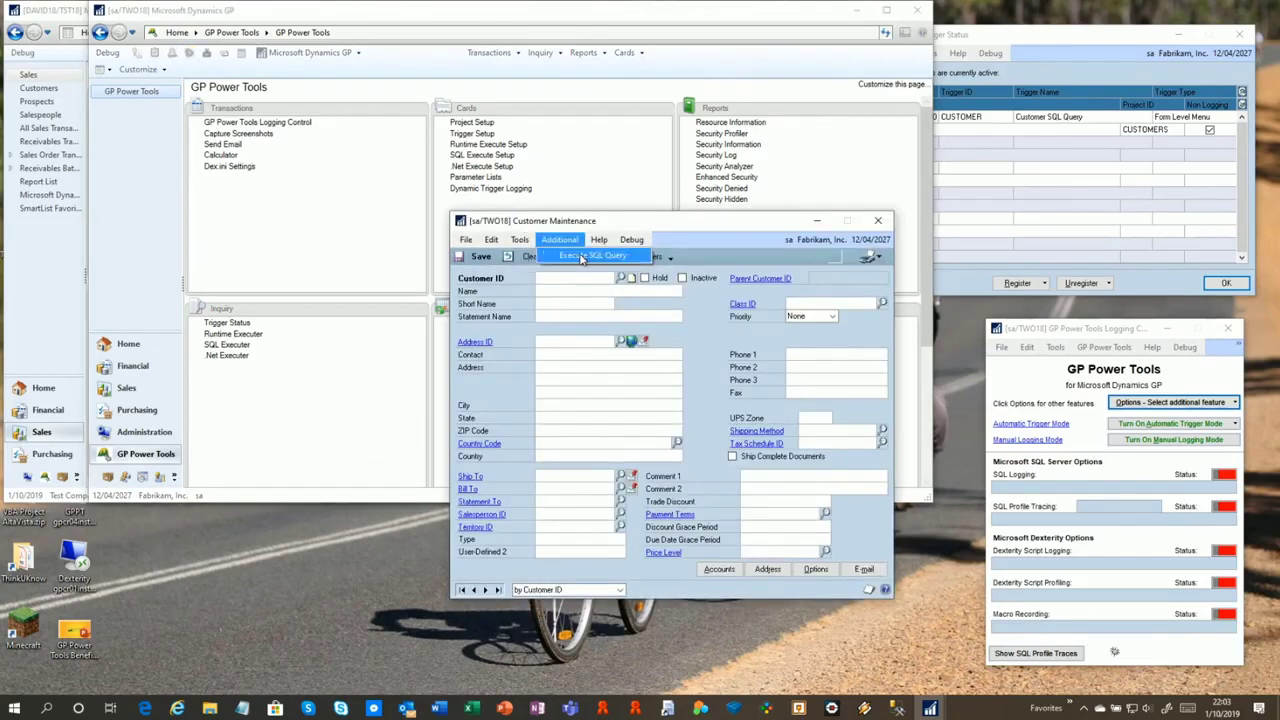
left_click(581, 257)
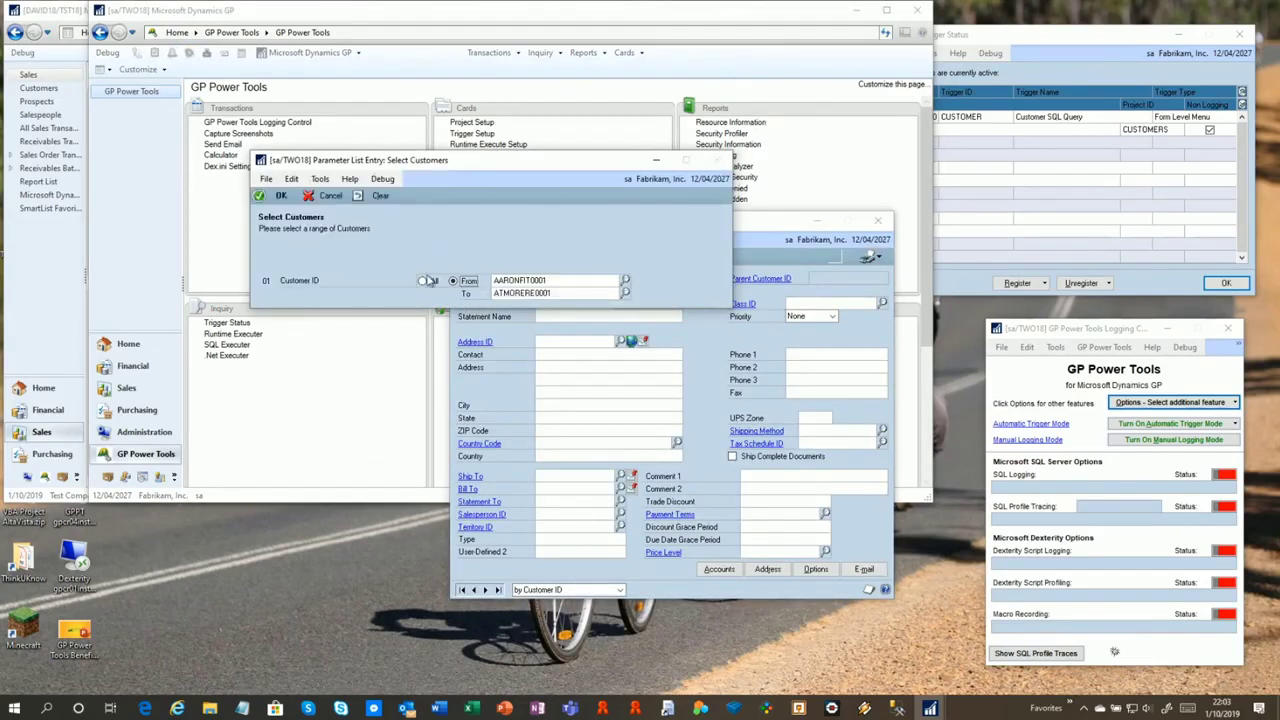
left_click(276, 199)
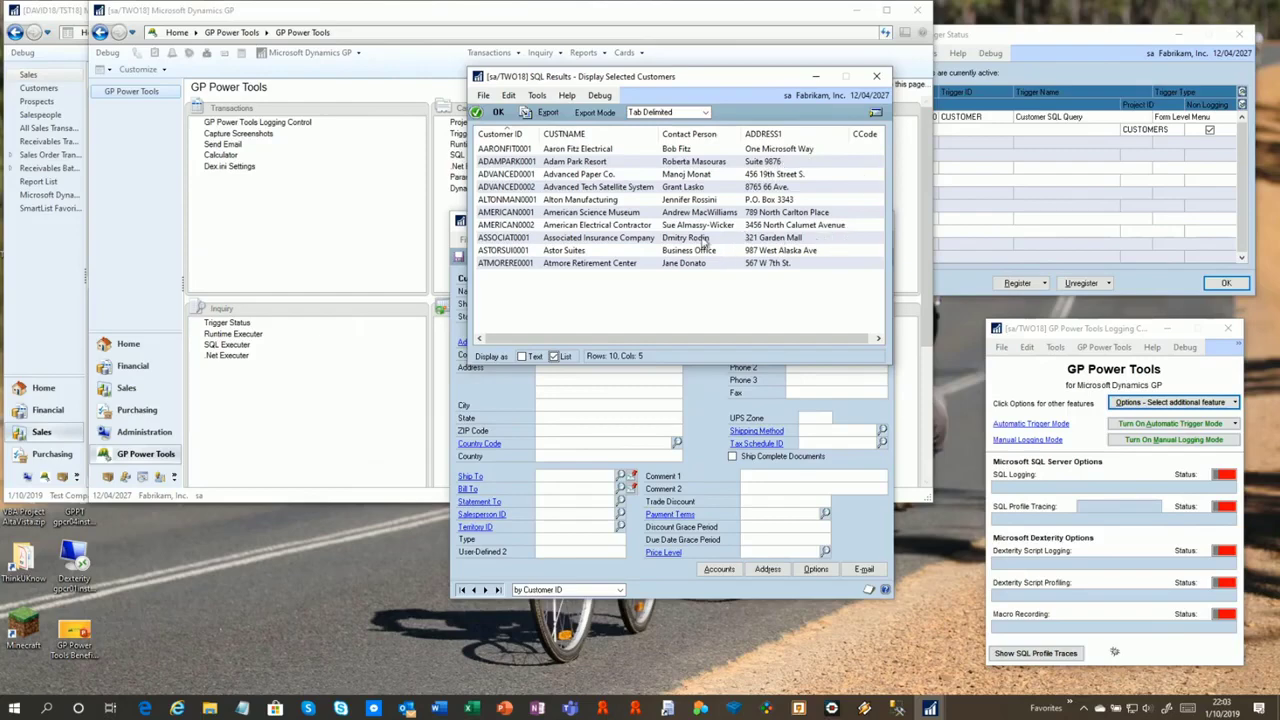
Place Customer Maintenance on the left and the SQL results on the right, checking the results' actions
left_click(704, 370)
left_click_drag(668, 222, 320, 222)
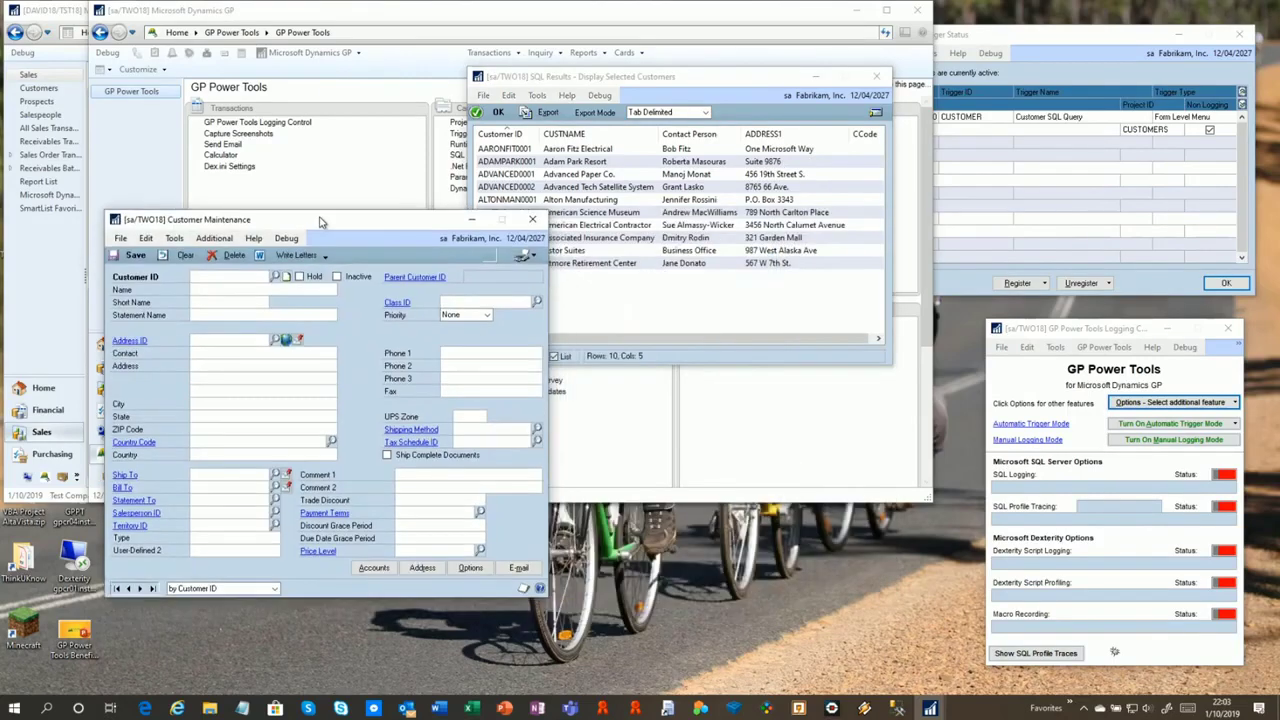
left_click_drag(636, 81, 721, 130)
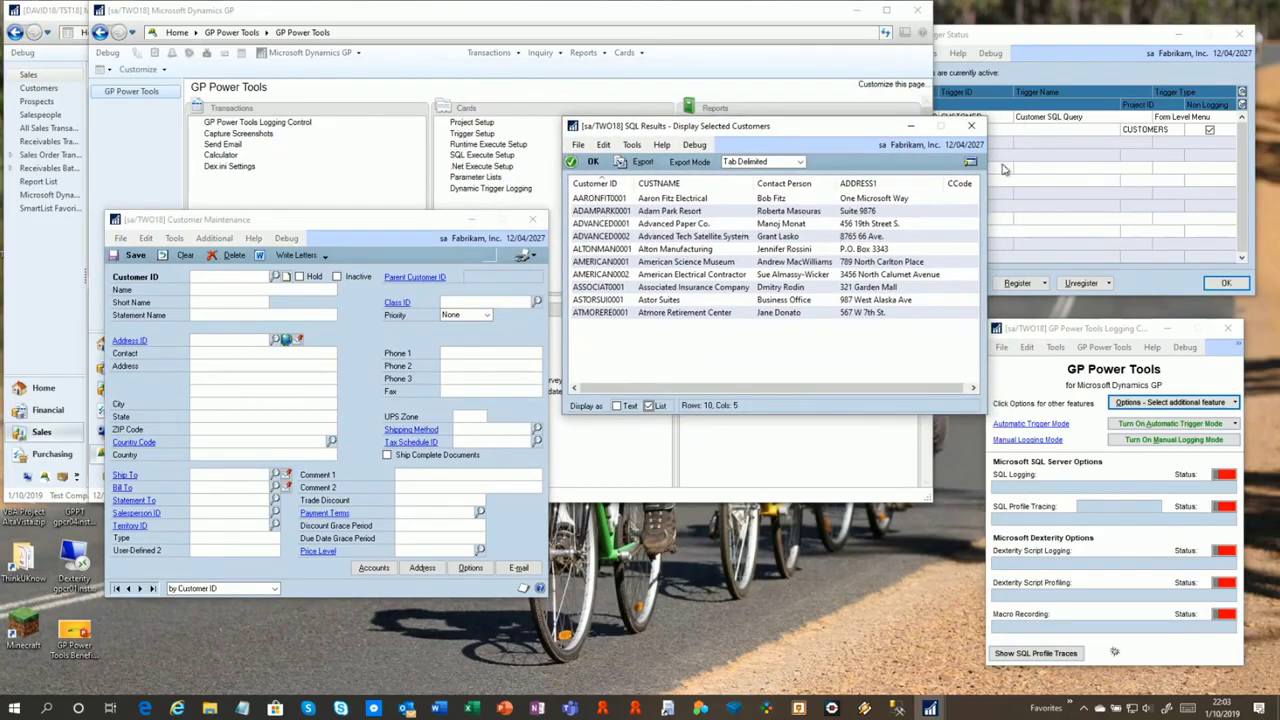
left_click(970, 163)
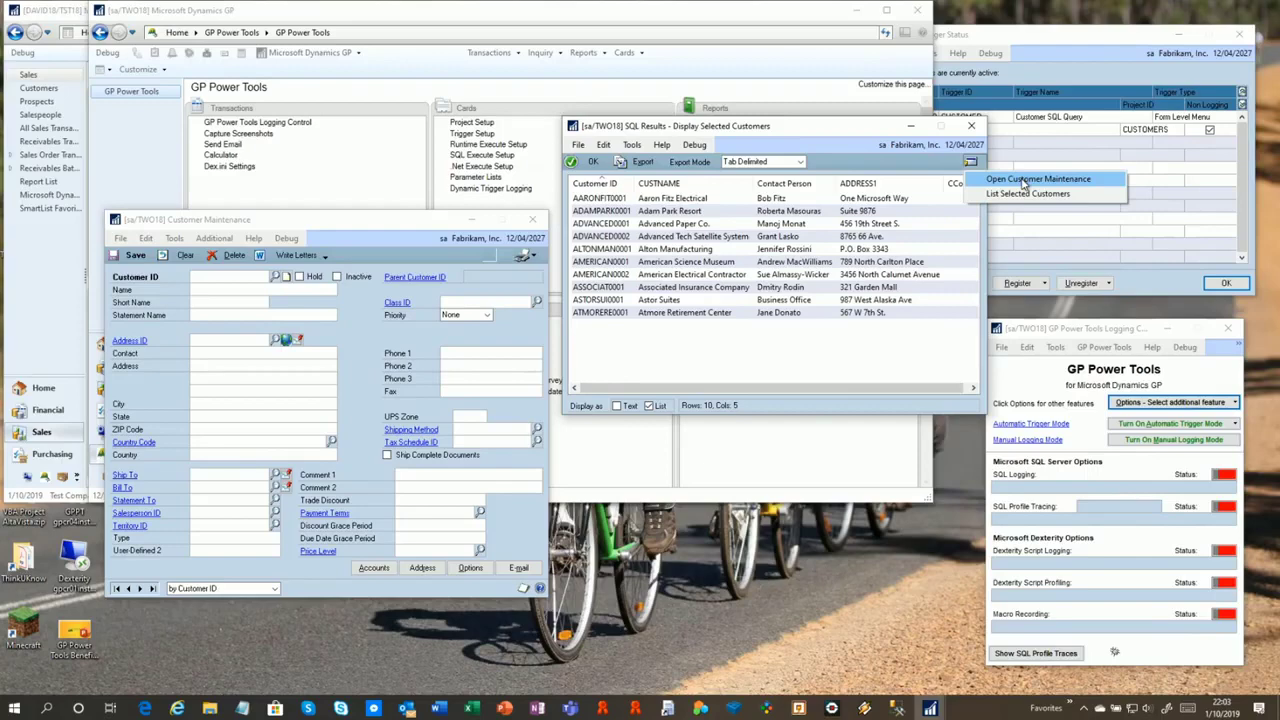
left_click(884, 167)
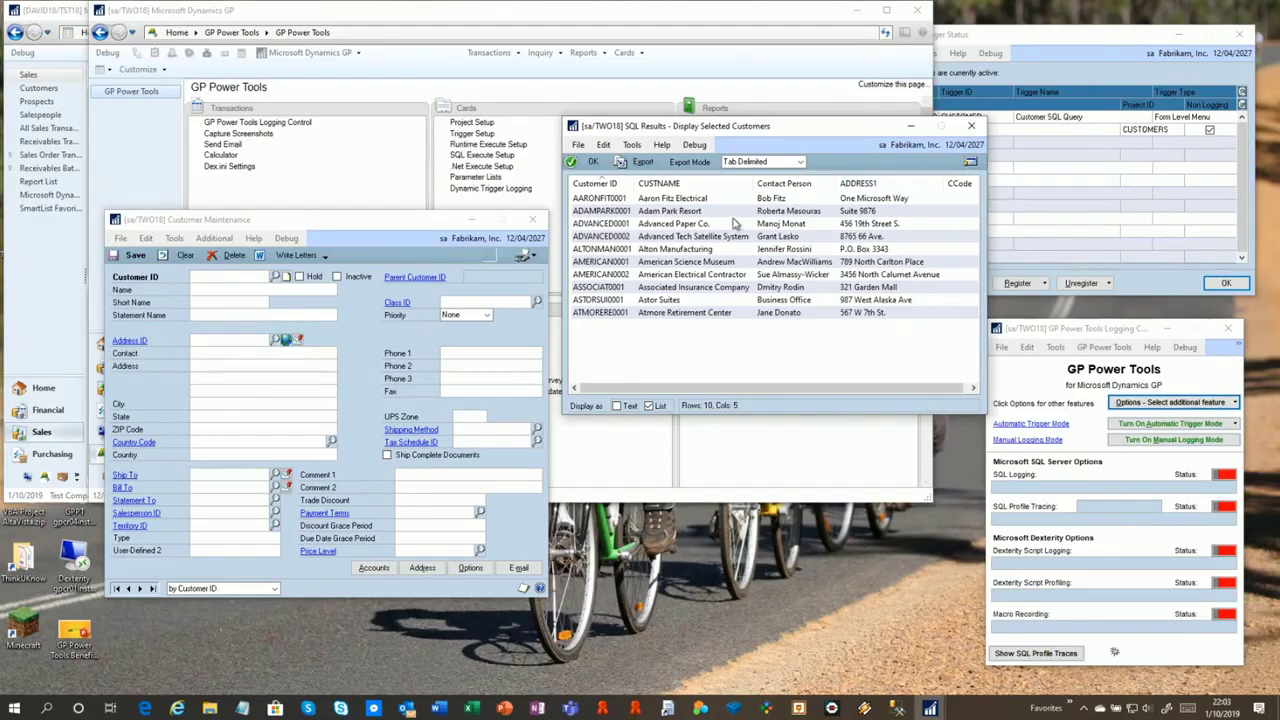
Load Advanced Paper Co., Alton Manufacturing, American Science Museum and other result rows into Customer Maintenance
double_click(735, 224)
double_click(695, 249)
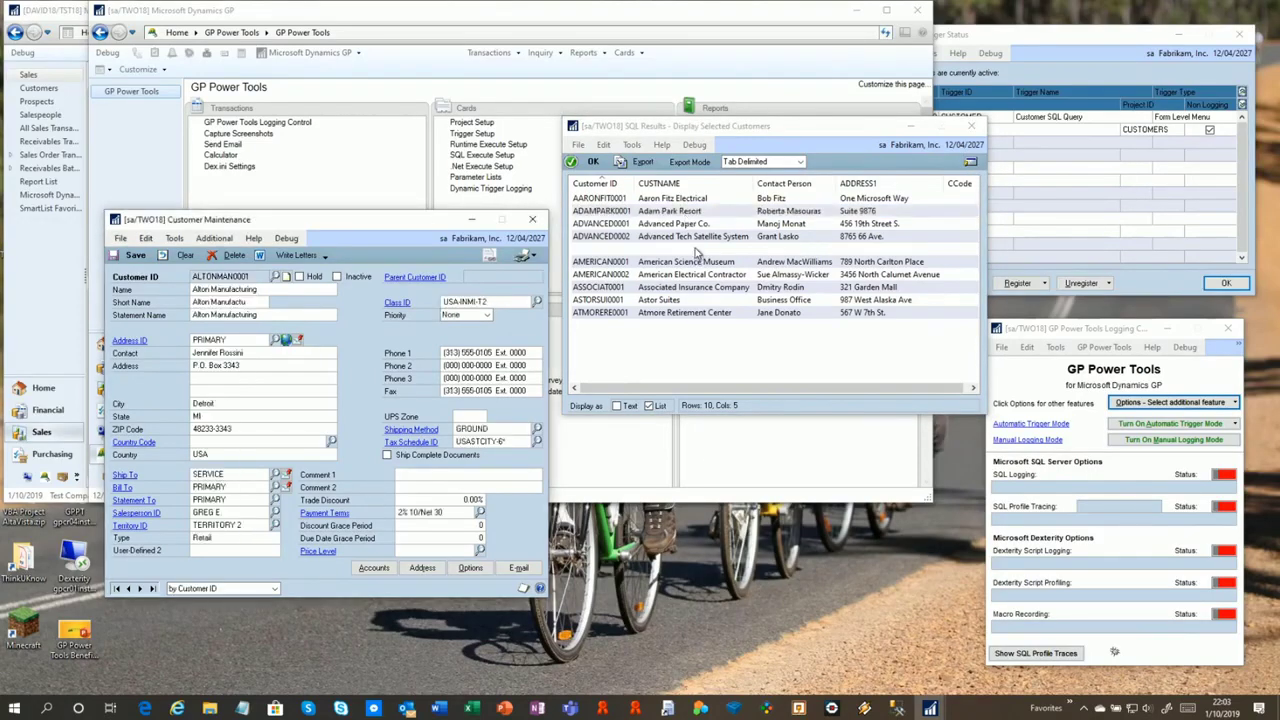
double_click(696, 263)
double_click(688, 213)
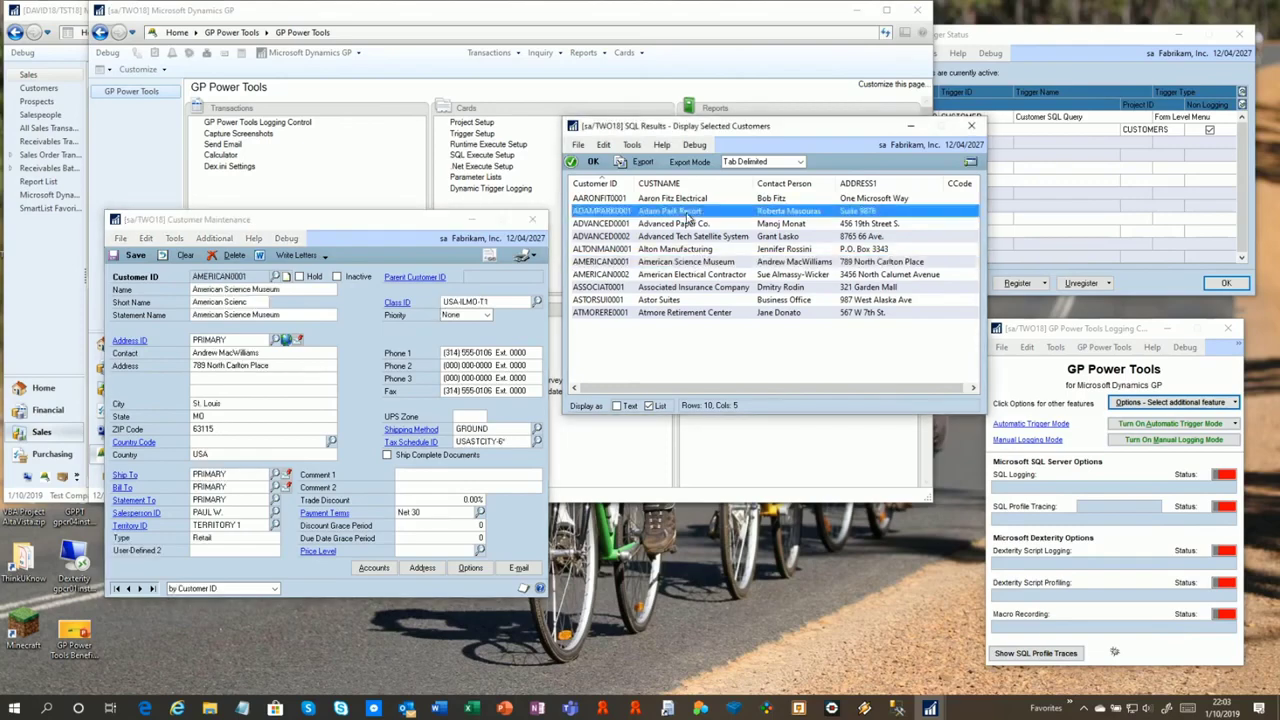
double_click(690, 236)
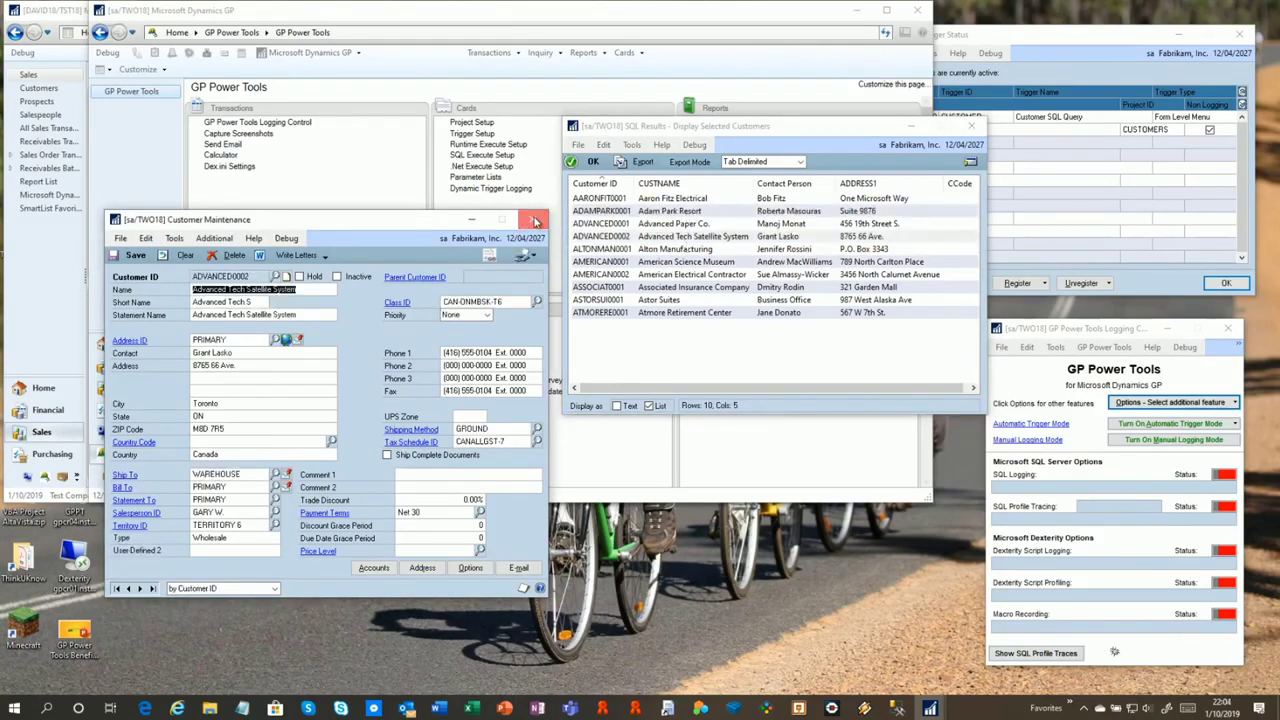
left_click(535, 220)
double_click(724, 263)
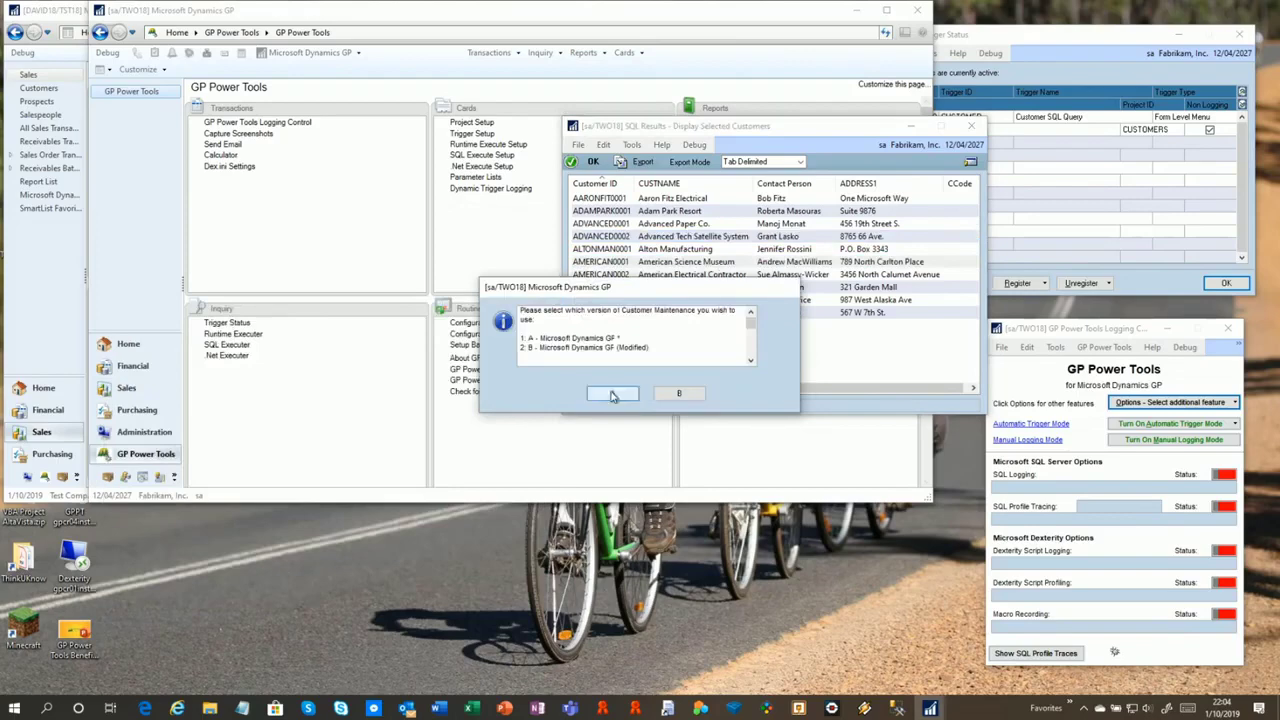
left_click(613, 394)
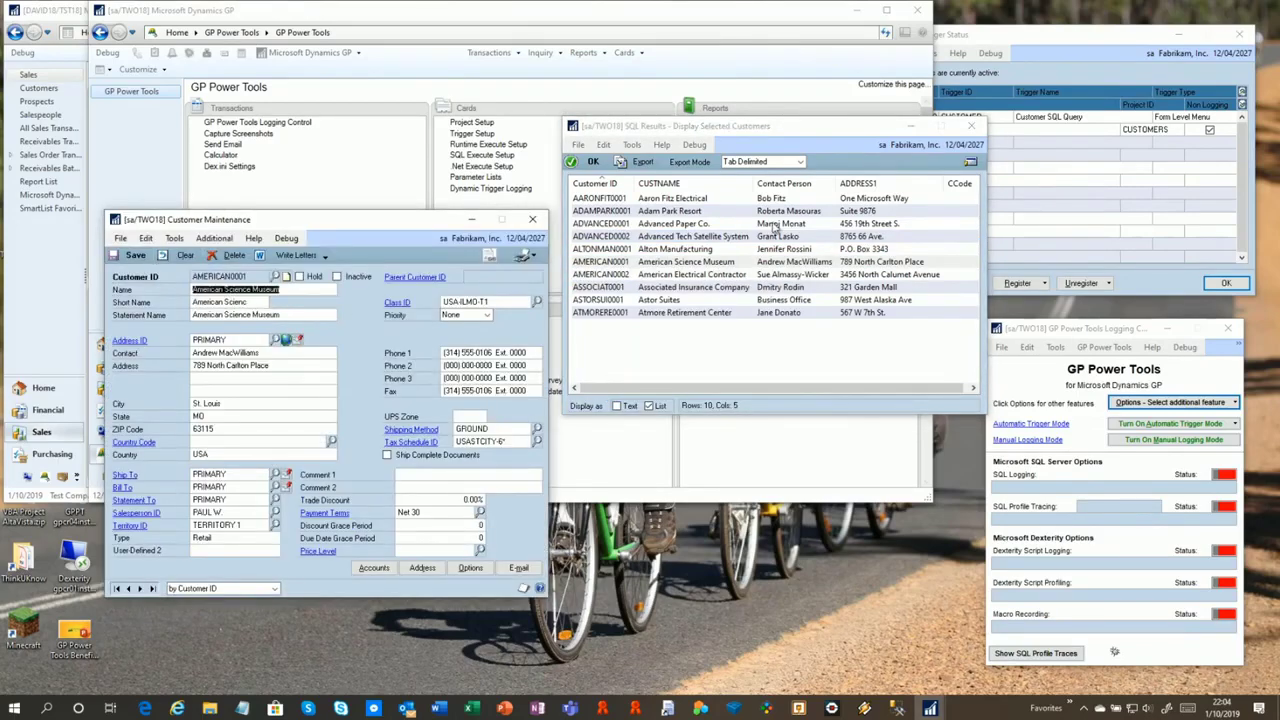
List three selected customers in a message, then sort results by ADDRESS1 and select the top three
left_click(704, 213)
left_click(700, 236, "ctrl")
left_click(698, 274, "ctrl")
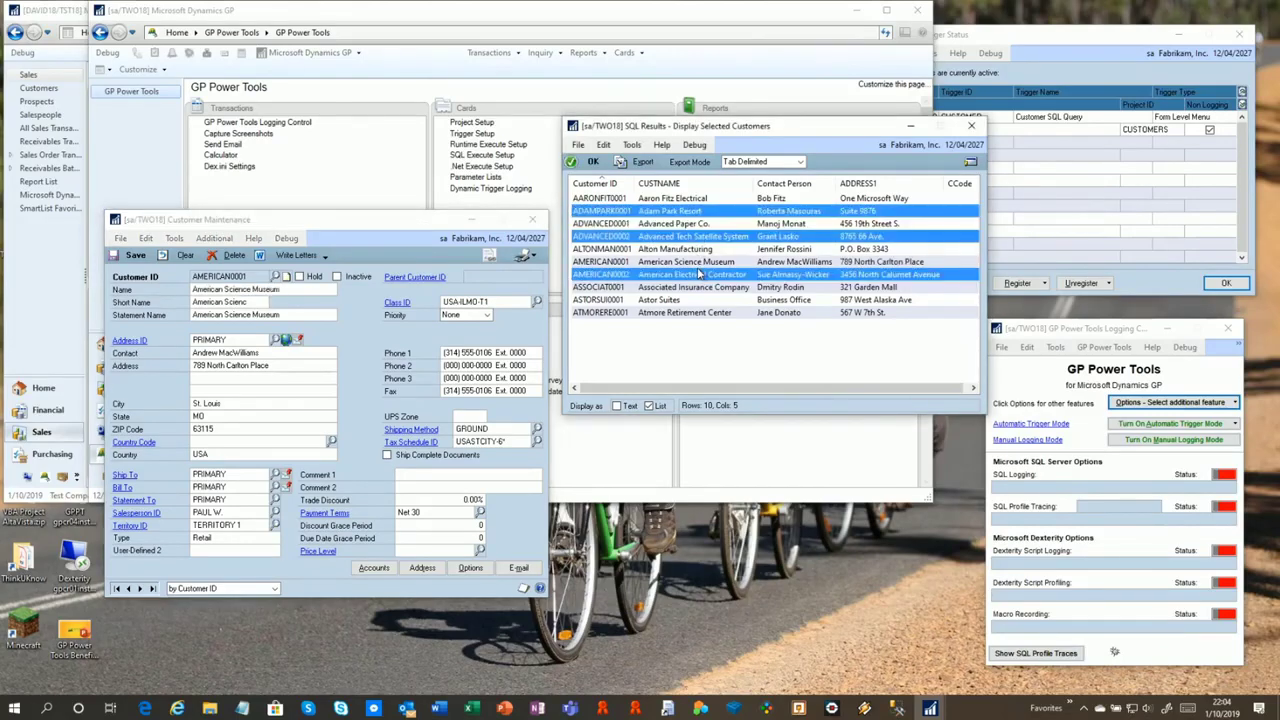
left_click(970, 162)
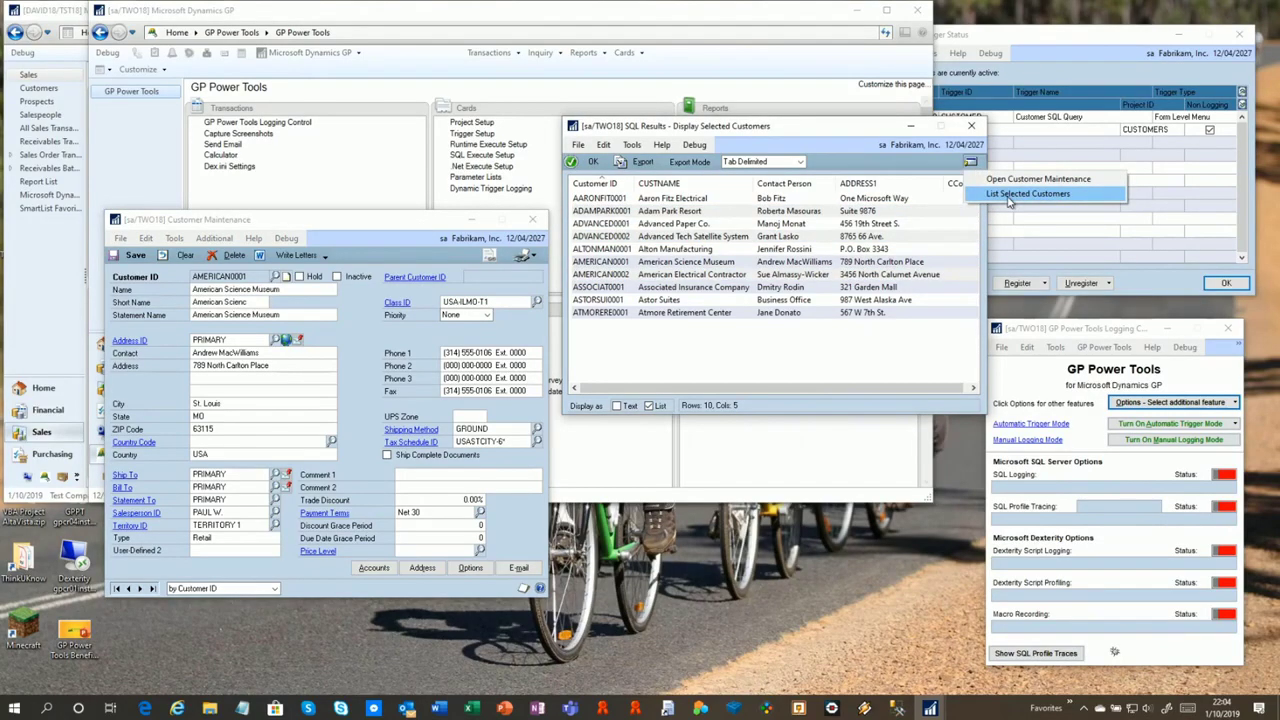
left_click(1008, 196)
left_click_drag(567, 337, 566, 363)
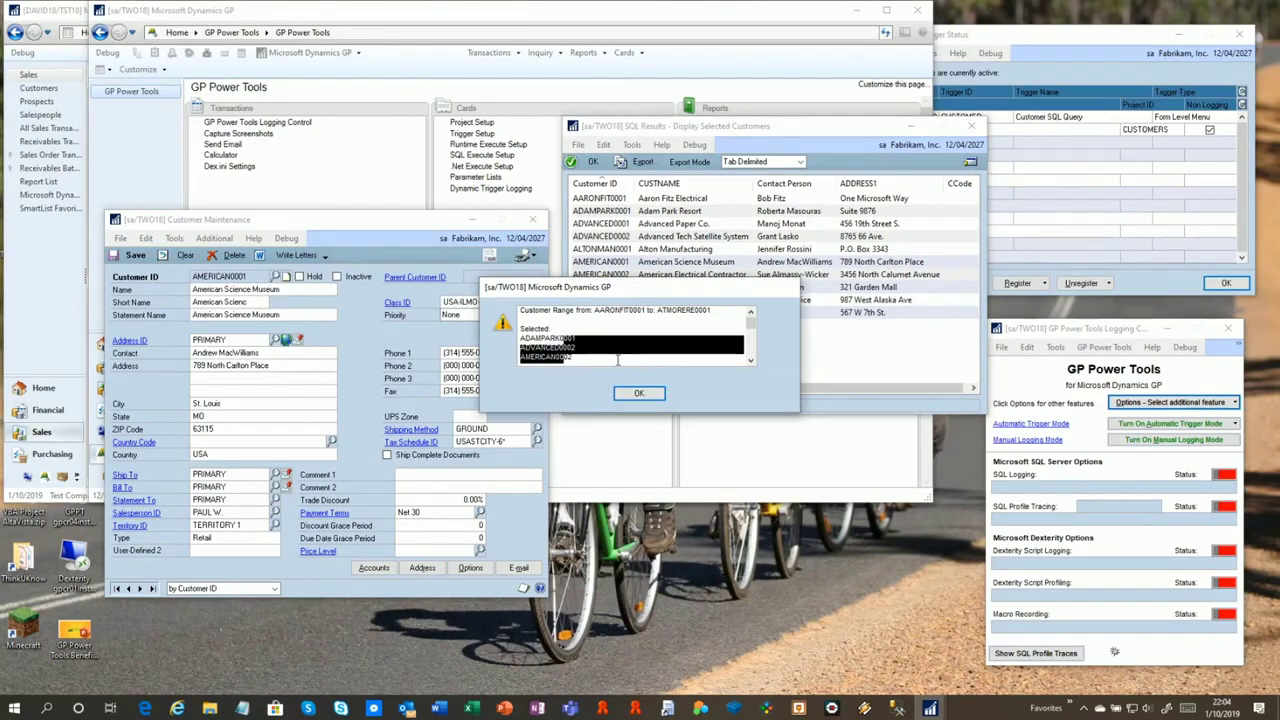
left_click(640, 394)
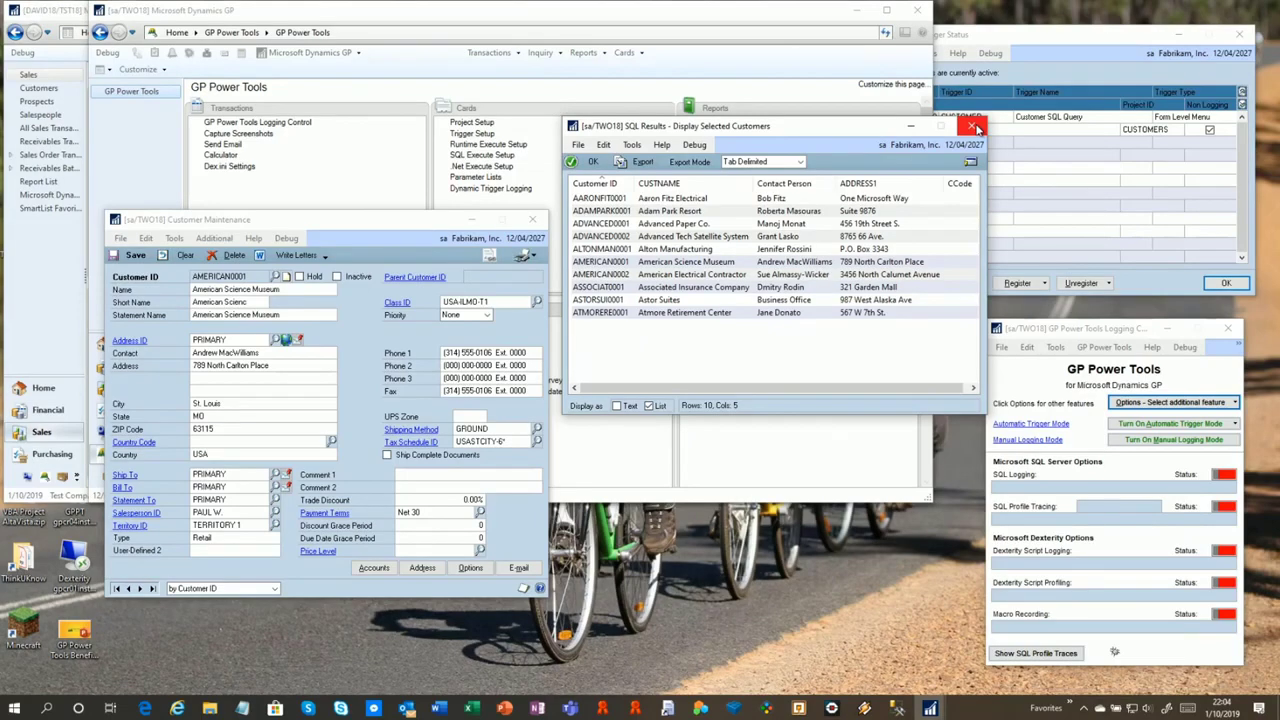
left_click(890, 183)
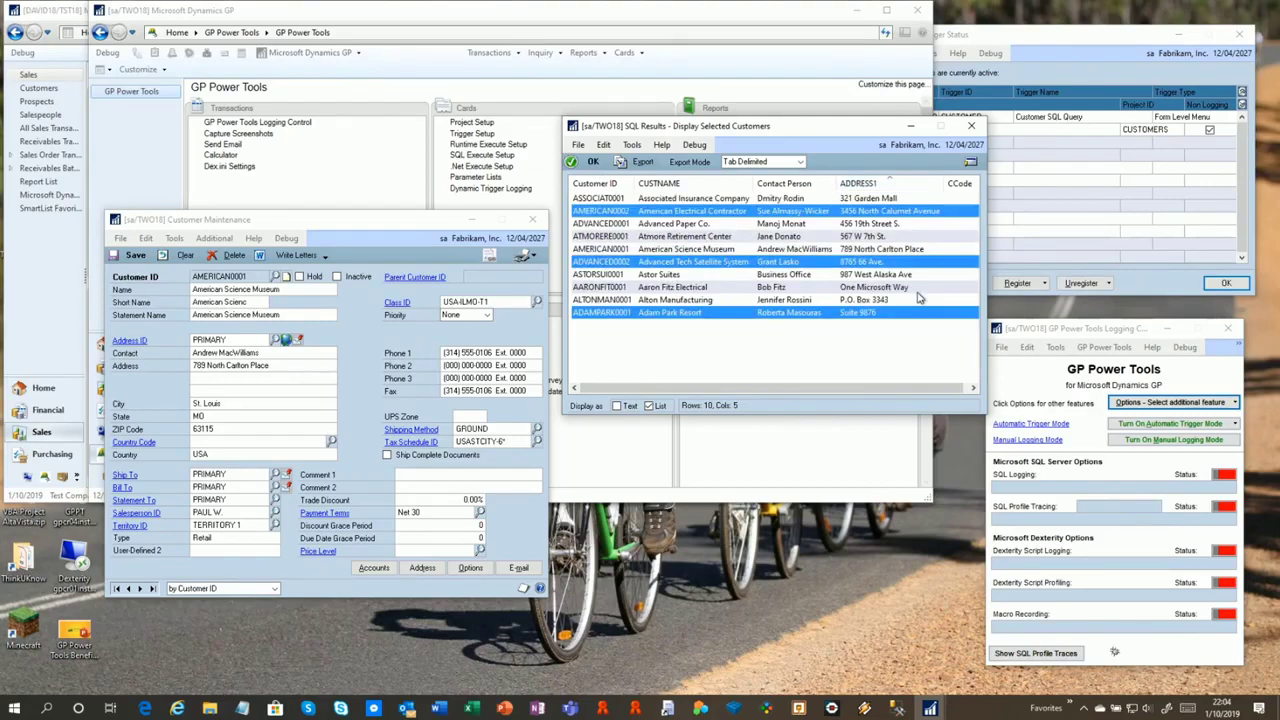
left_click_drag(702, 203, 708, 225)
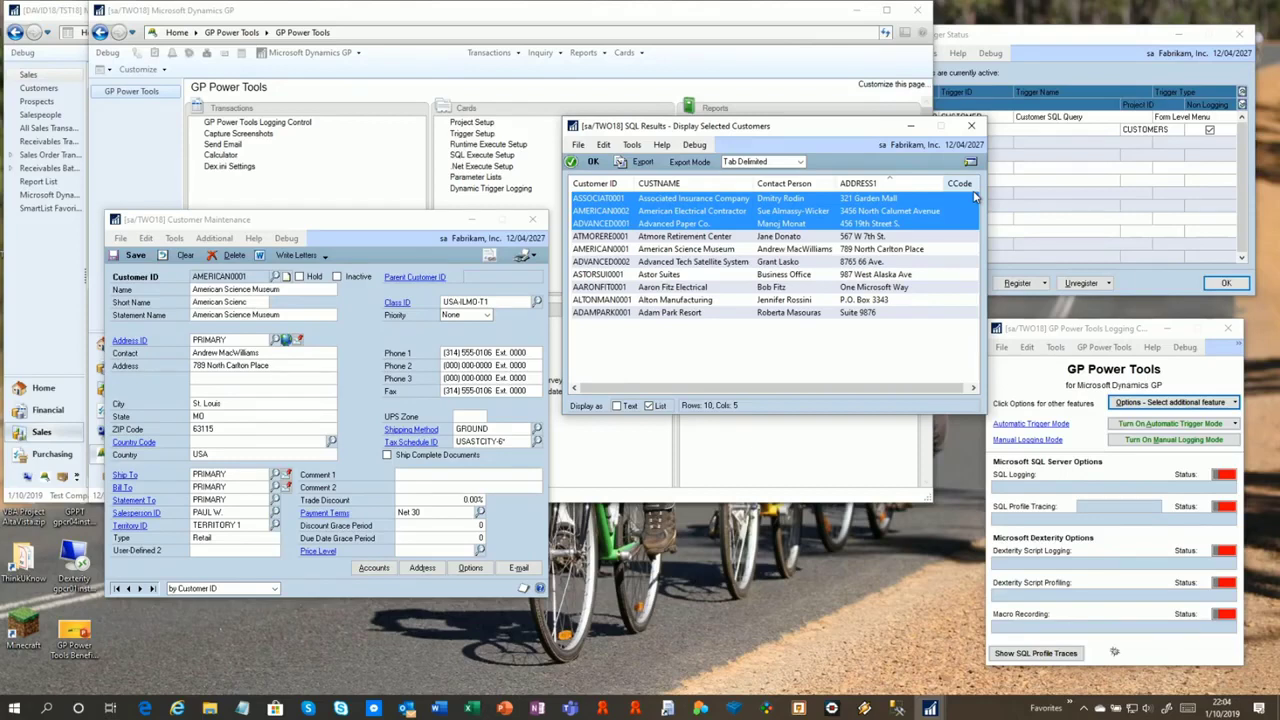
Close SQL Results and Customer Maintenance and open the CUSTOMERS project setup
left_click(971, 126)
left_click(531, 221)
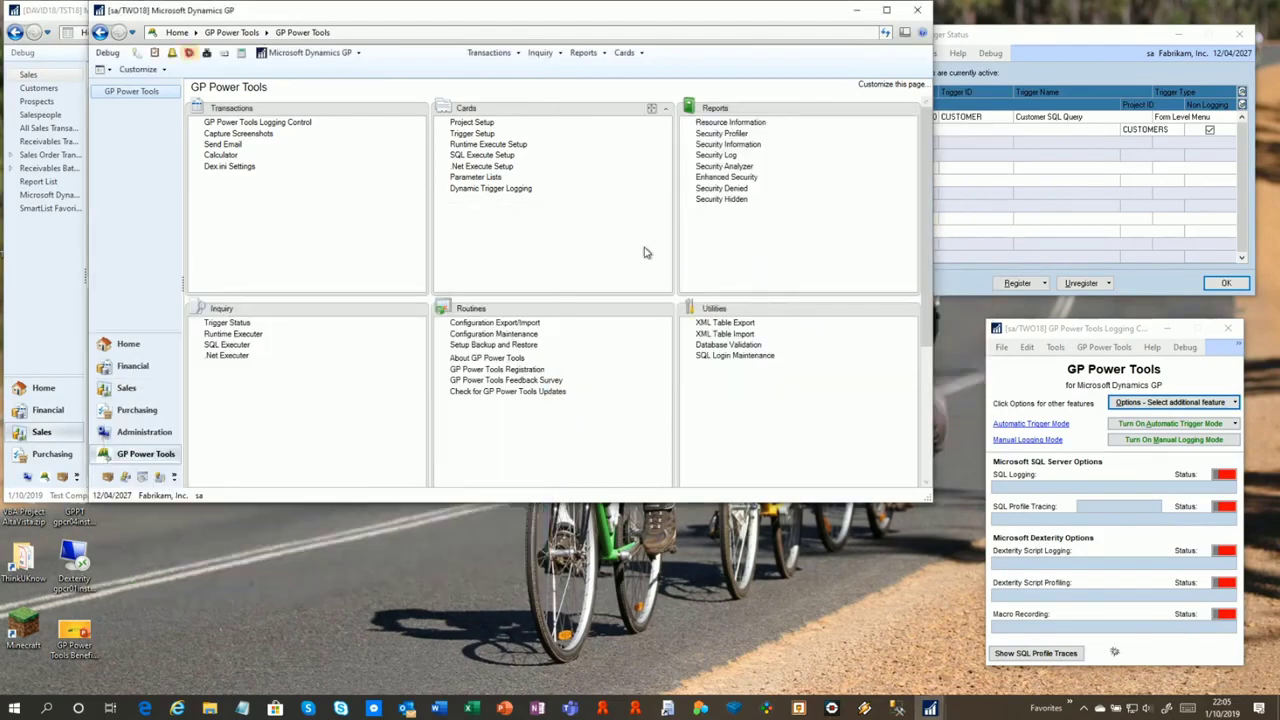
left_click(472, 122)
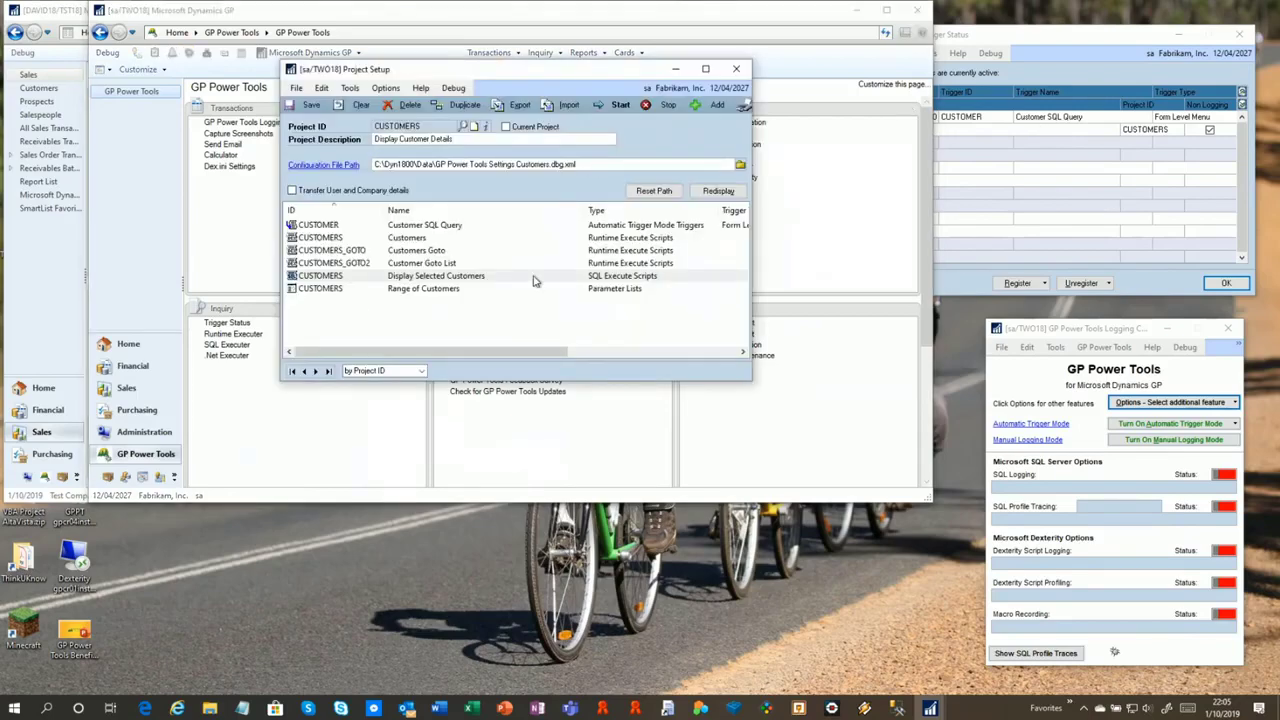
Review the Customers Goto script's code that opens Customer Maintenance, then close Runtime Execute Setup
double_click(429, 252)
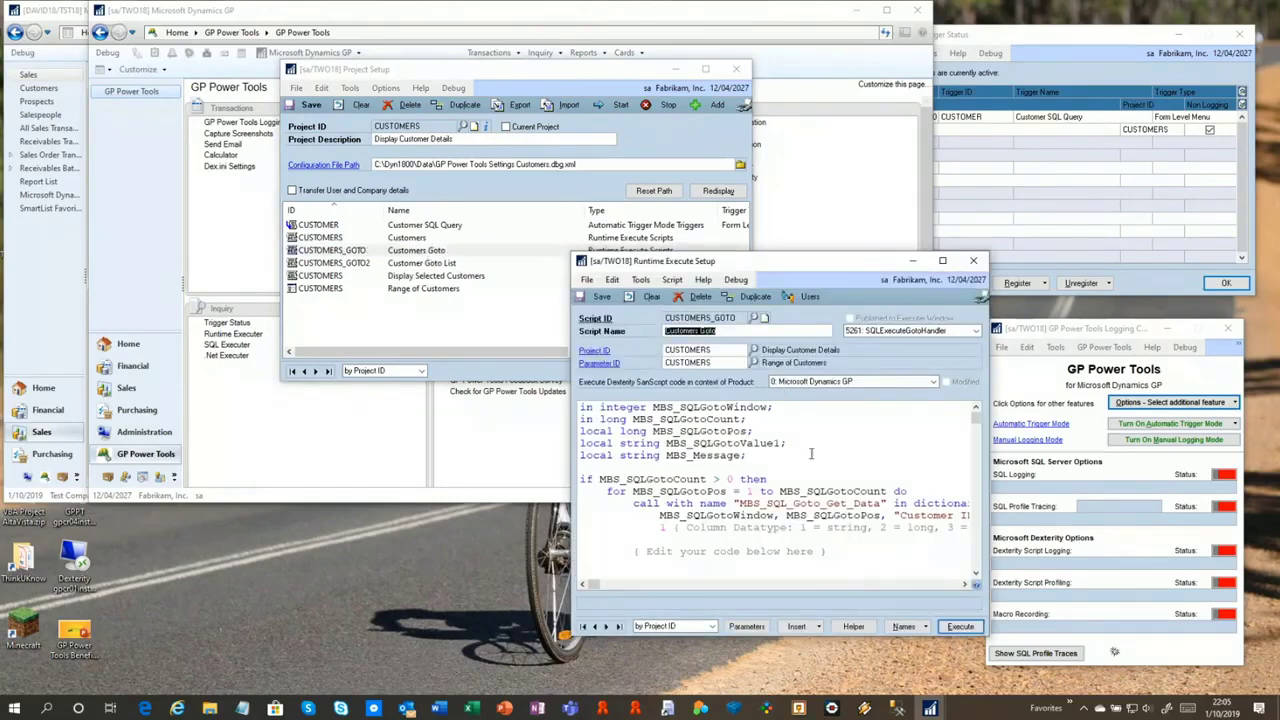
scroll(821, 492, "down", 3)
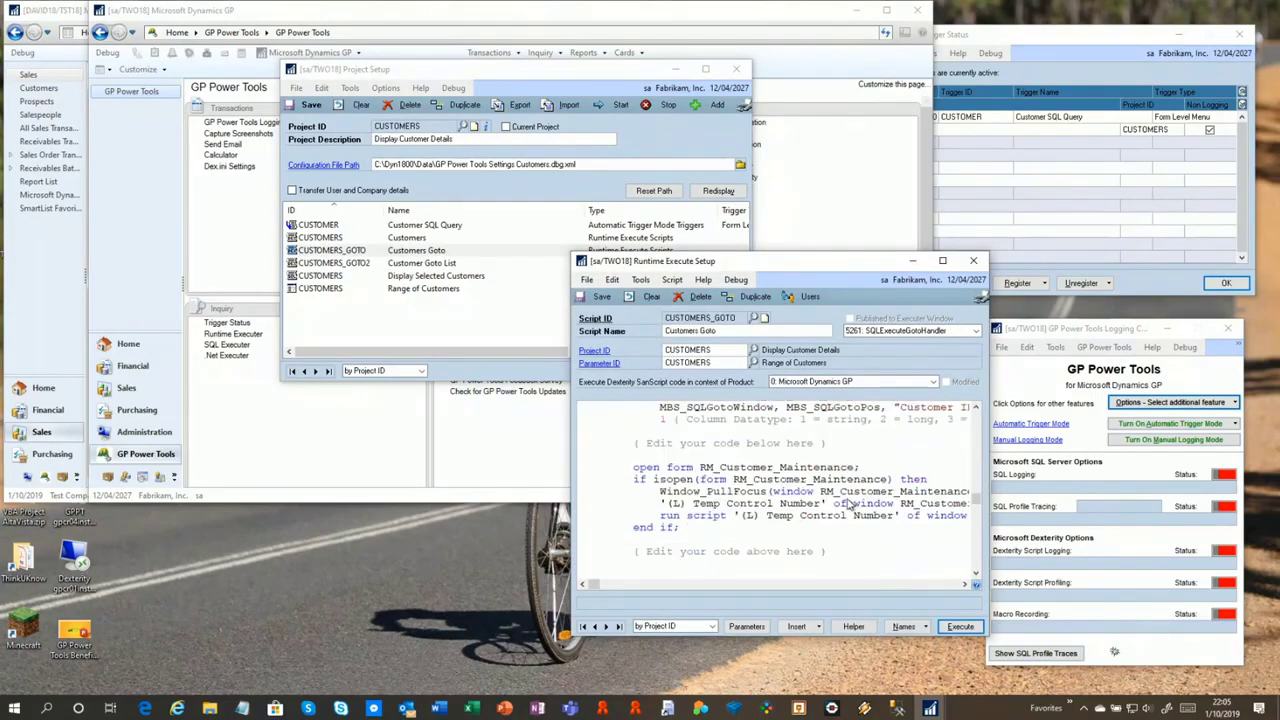
left_click_drag(610, 474, 620, 540)
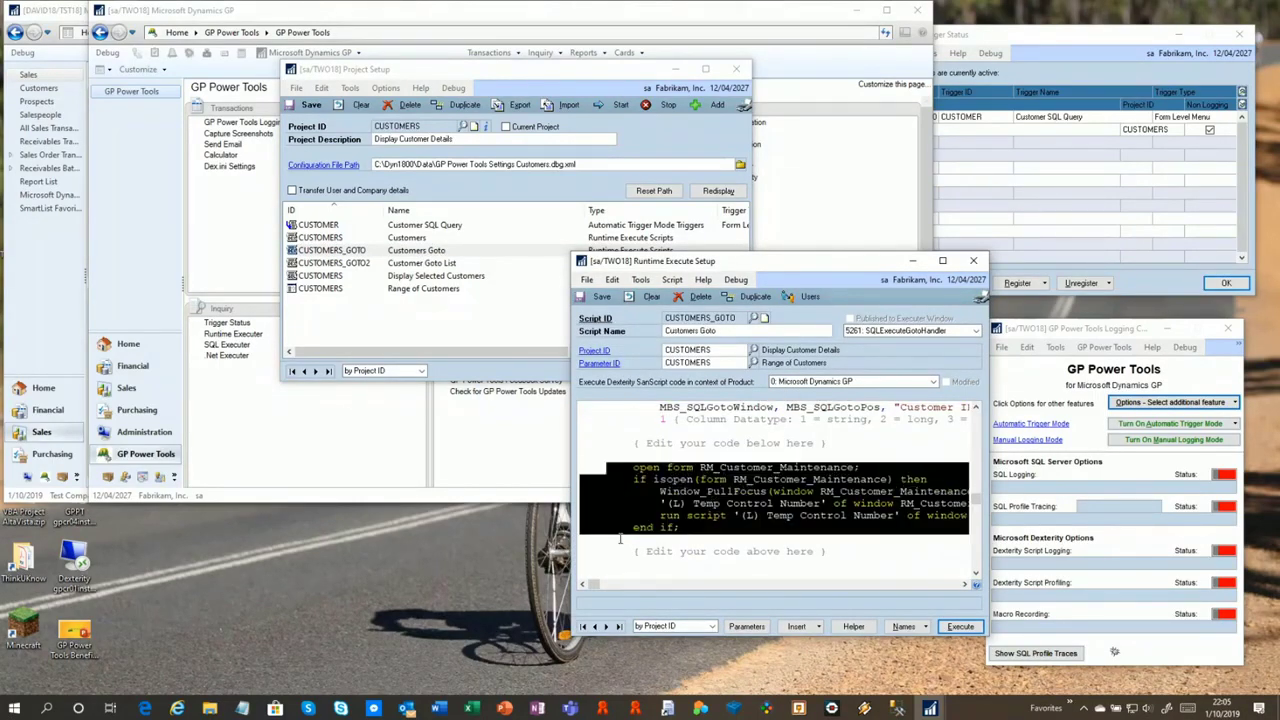
left_click(660, 515)
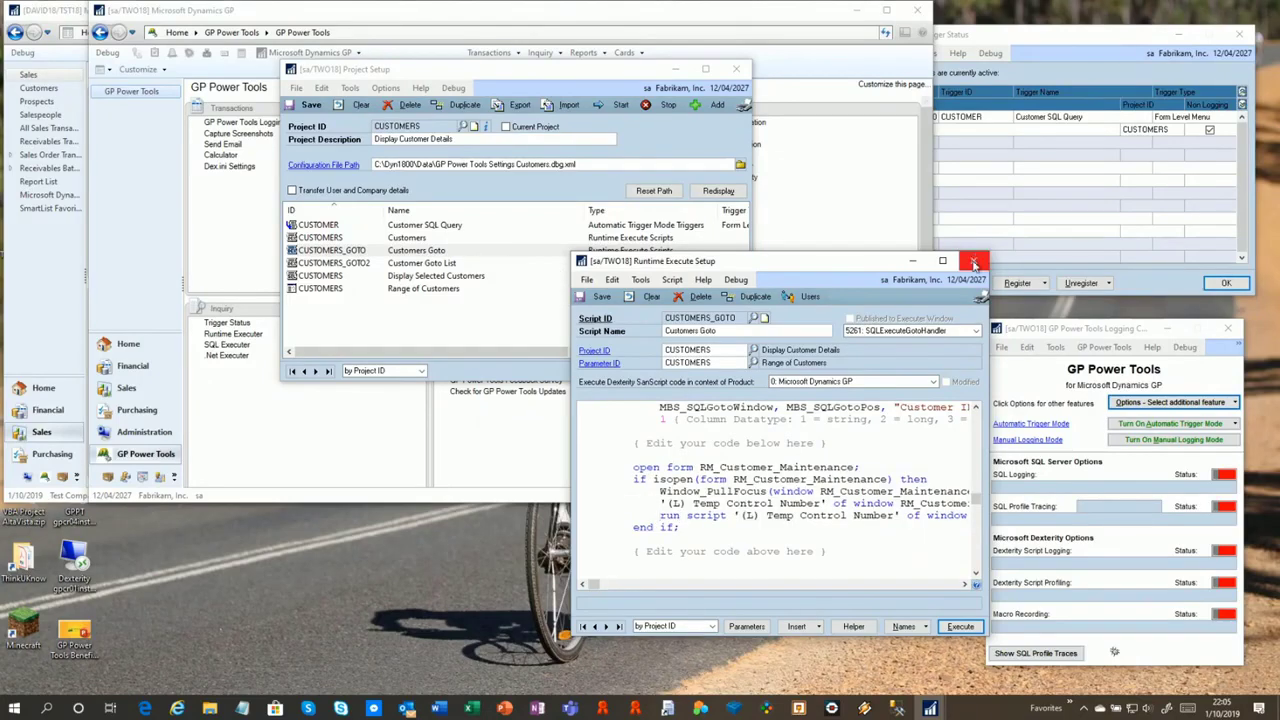
left_click(975, 262)
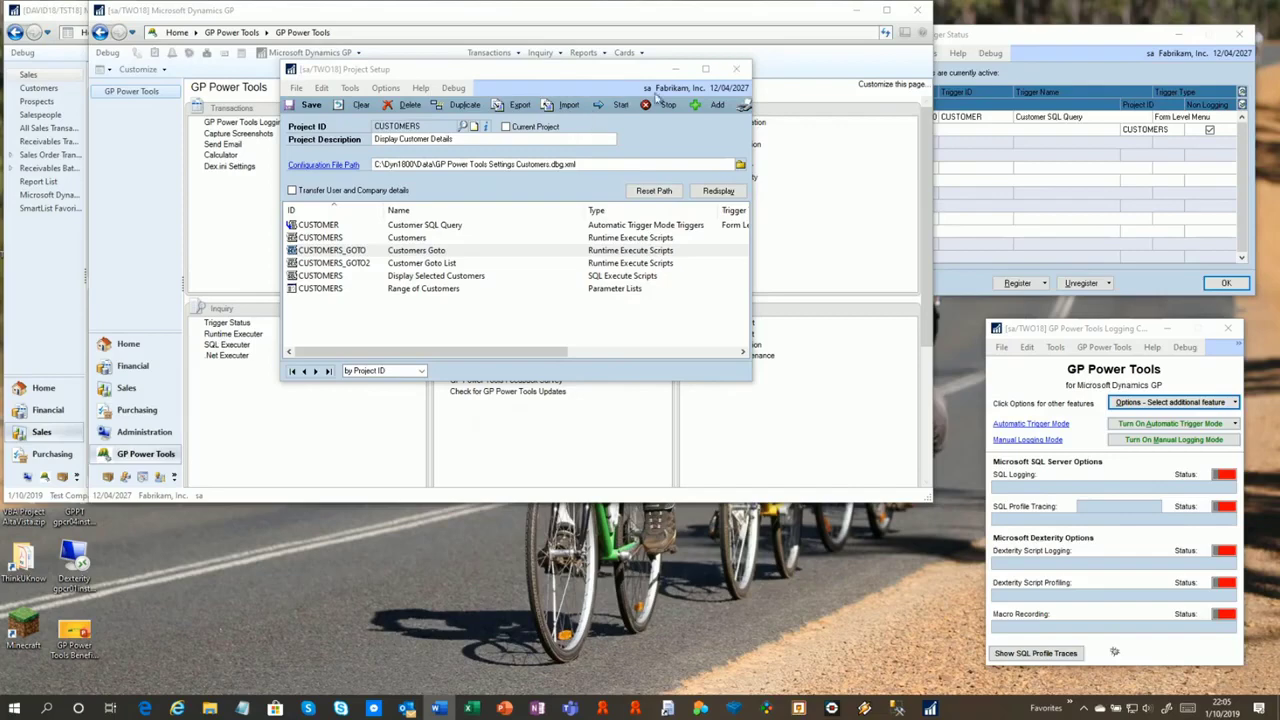
Stop all triggers and logging, then open the VENDOR_UDF project and start its triggers
left_click(669, 105)
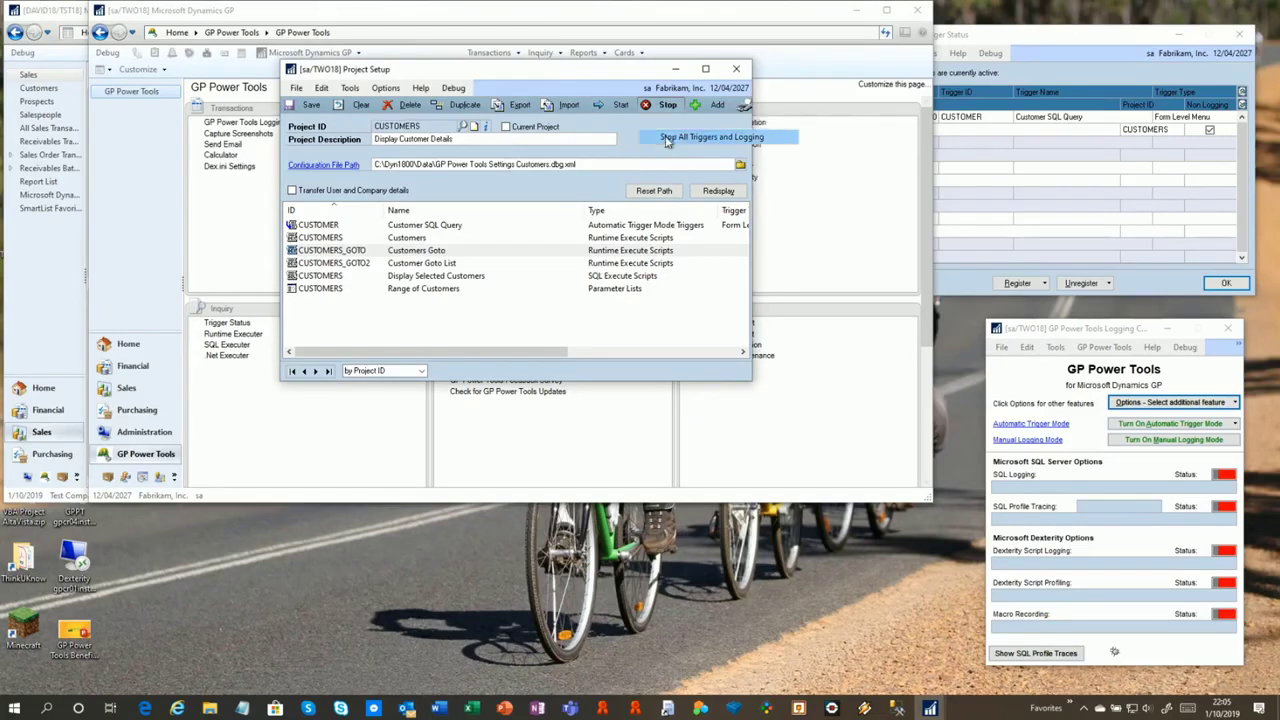
left_click(700, 137)
left_click(736, 69)
left_click(474, 124)
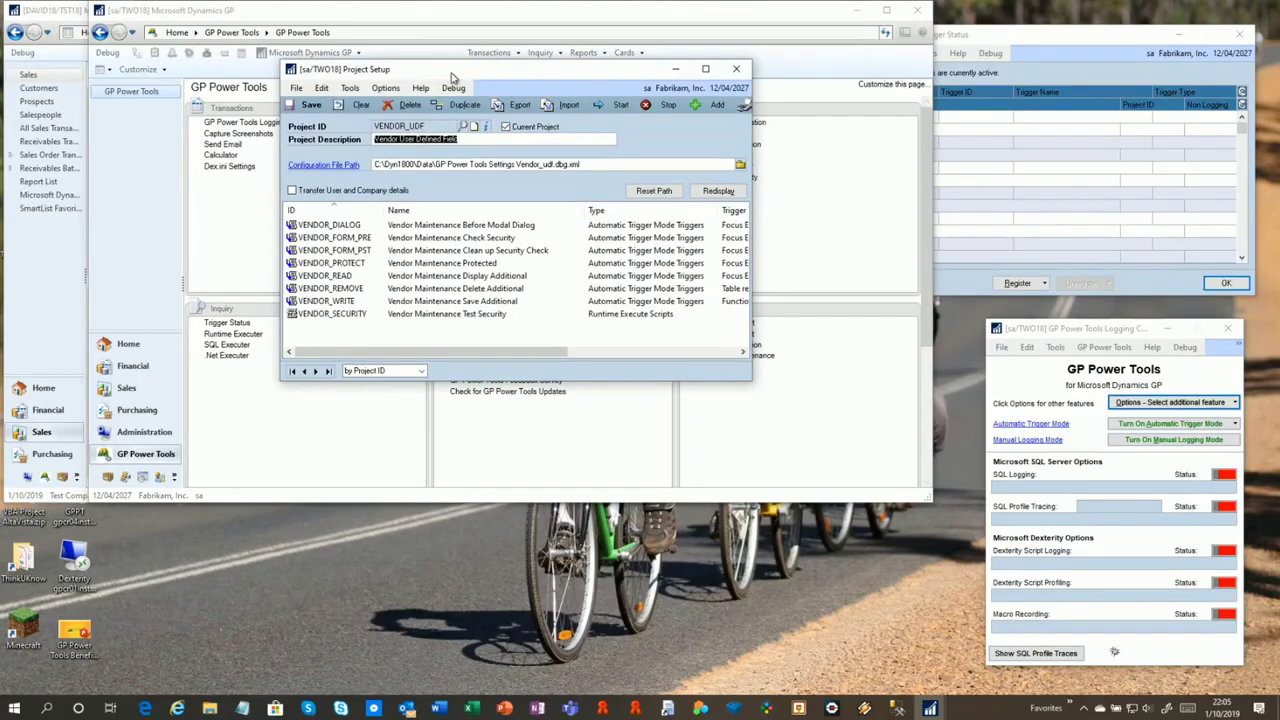
left_click_drag(452, 74, 880, 50)
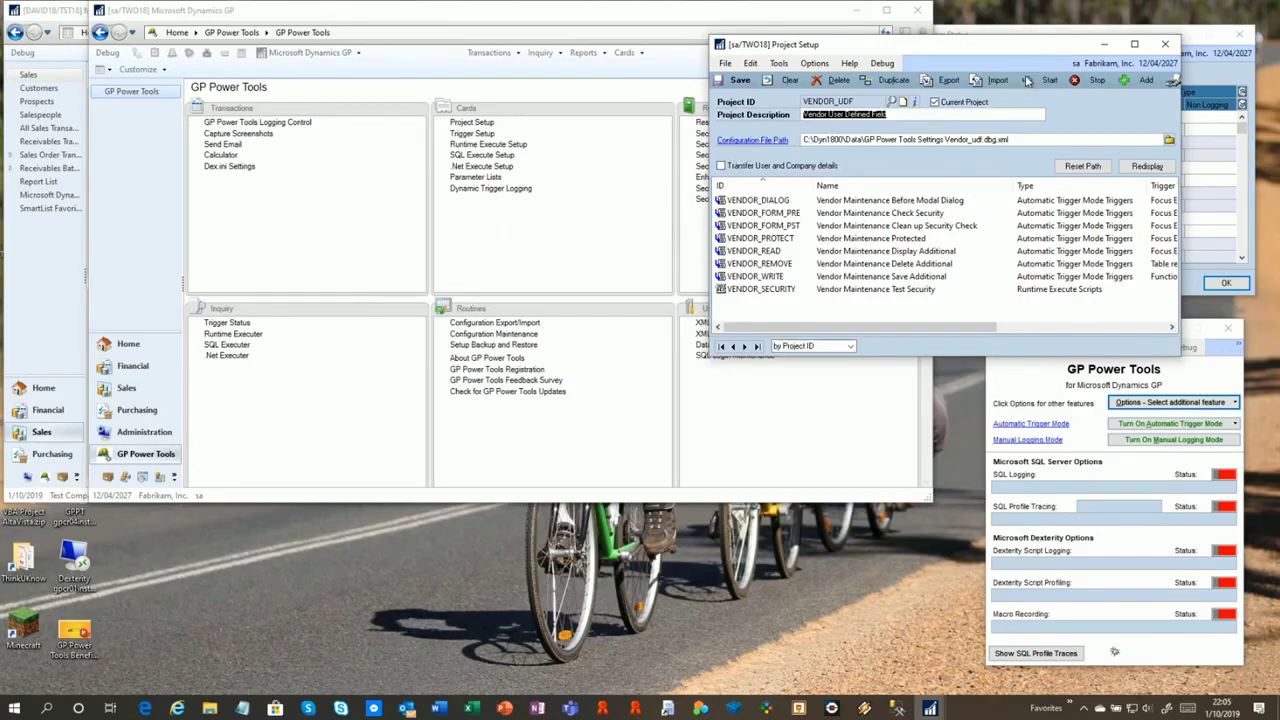
left_click(1050, 82)
left_click(1055, 96)
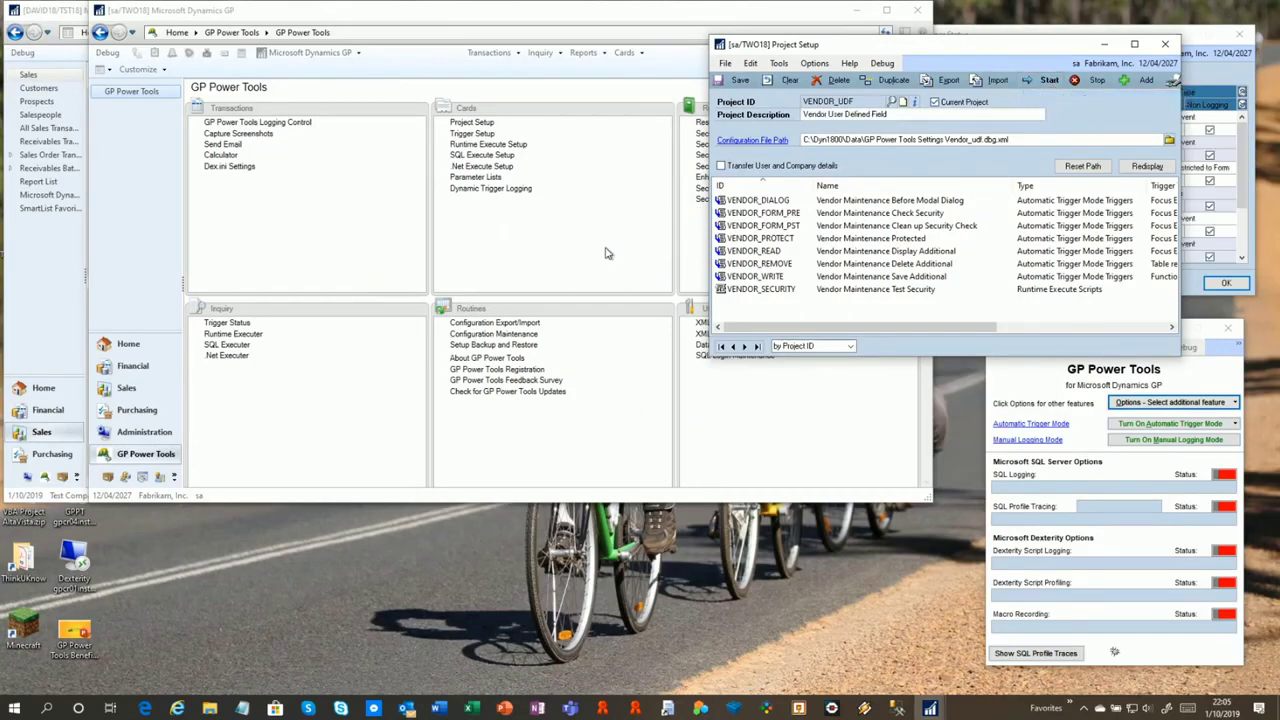
Open the original Vendor Maintenance, view the first vendor record, and close it
left_click(532, 68)
left_click(622, 54)
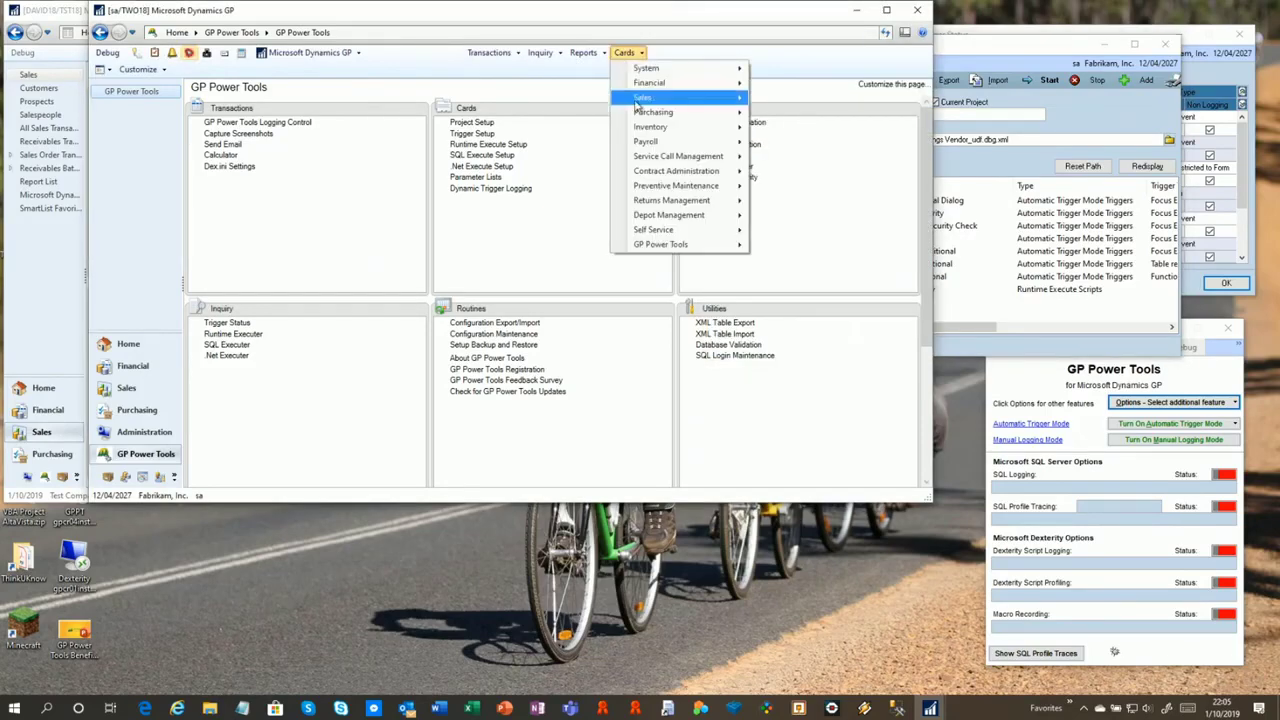
mouse_move(700, 112)
left_click(766, 118)
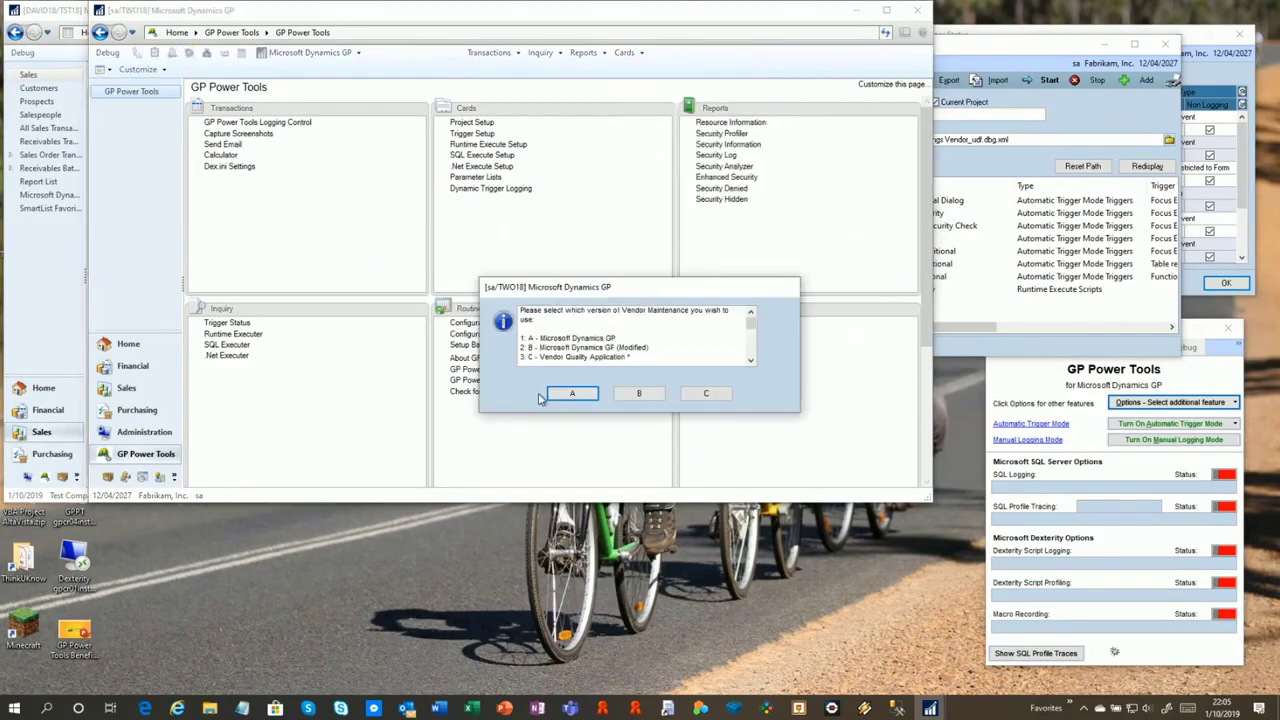
left_click(573, 394)
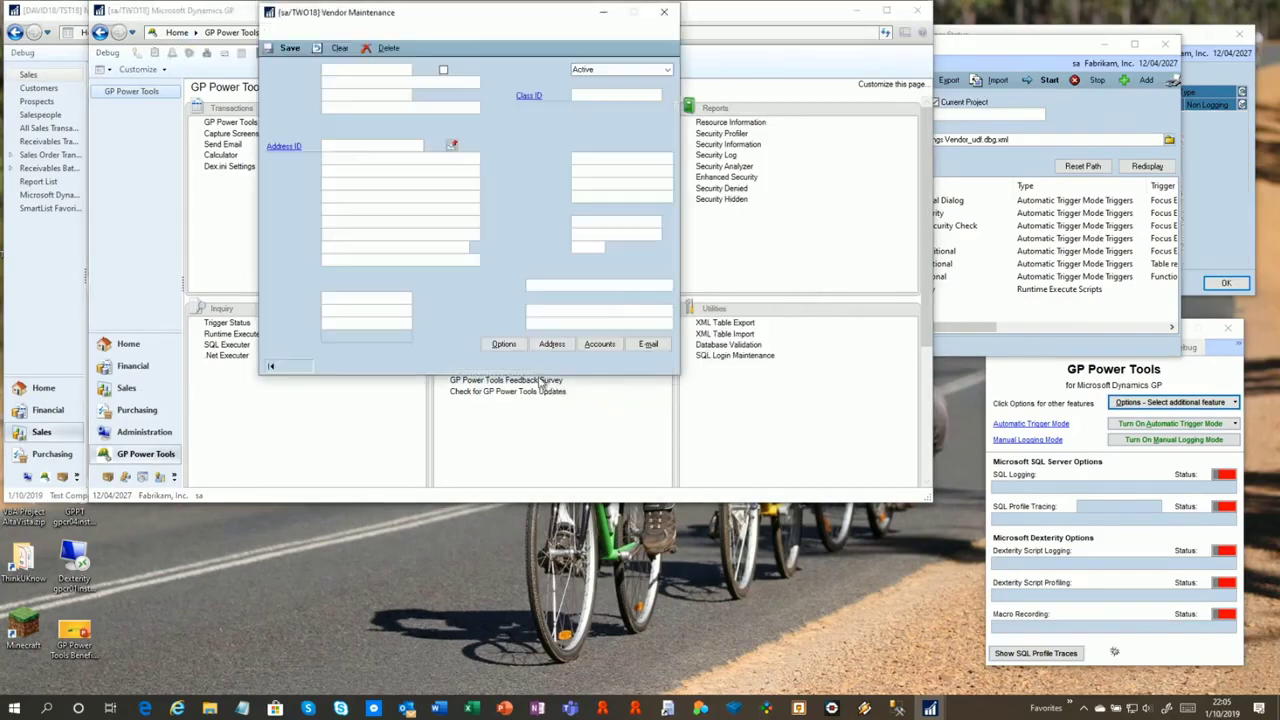
left_click(270, 366)
left_click_drag(405, 22, 443, 64)
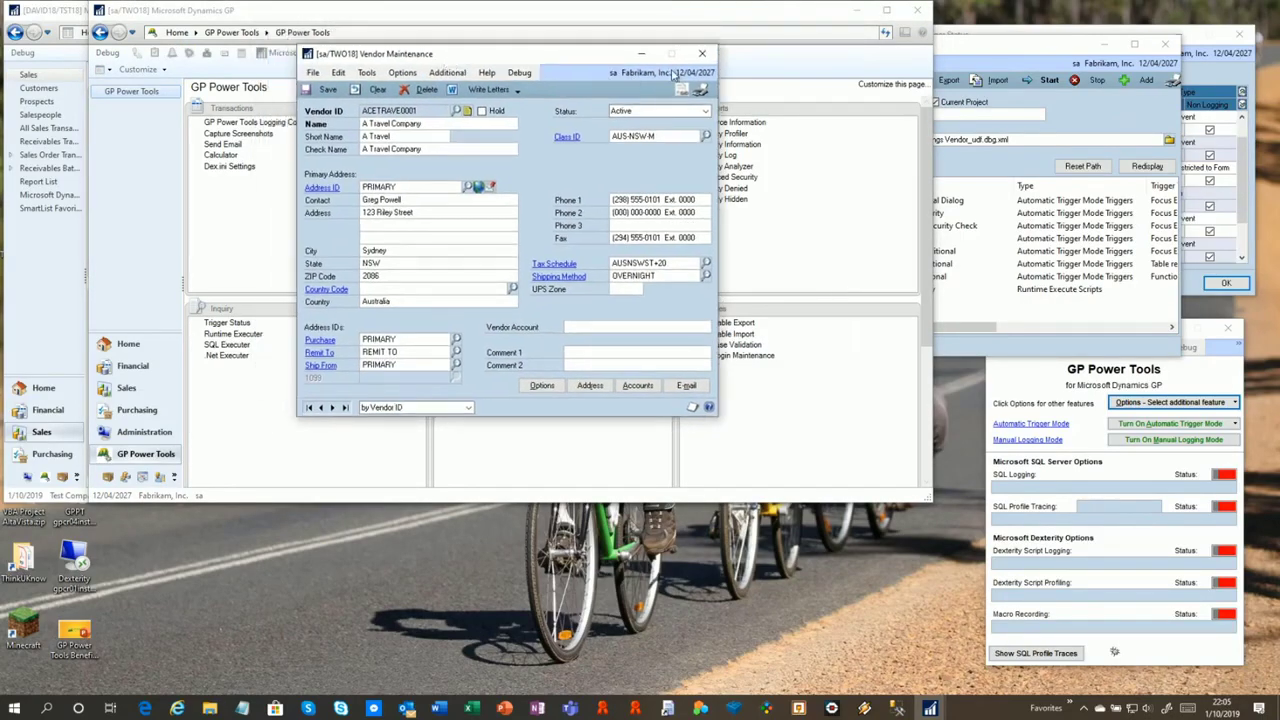
left_click(702, 54)
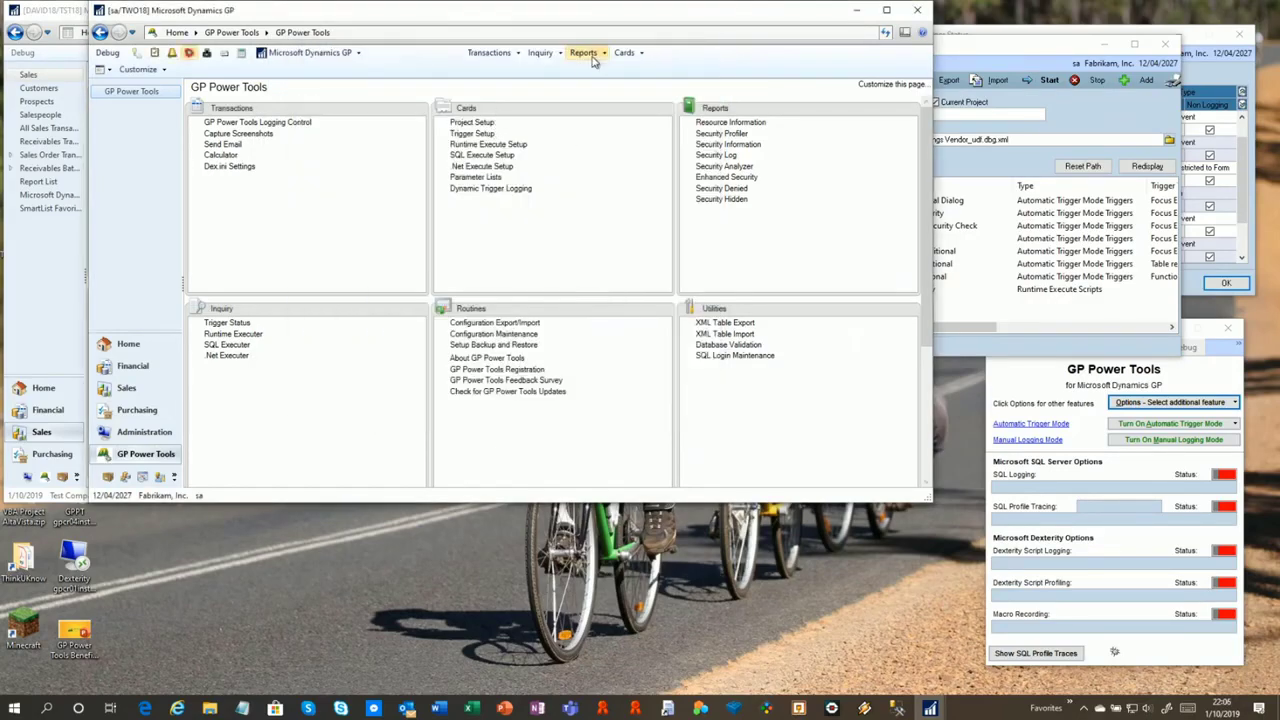
Open the modified Vendor Maintenance version and load the first vendor, ACETRAVE0001
left_click(625, 52)
mouse_move(660, 112)
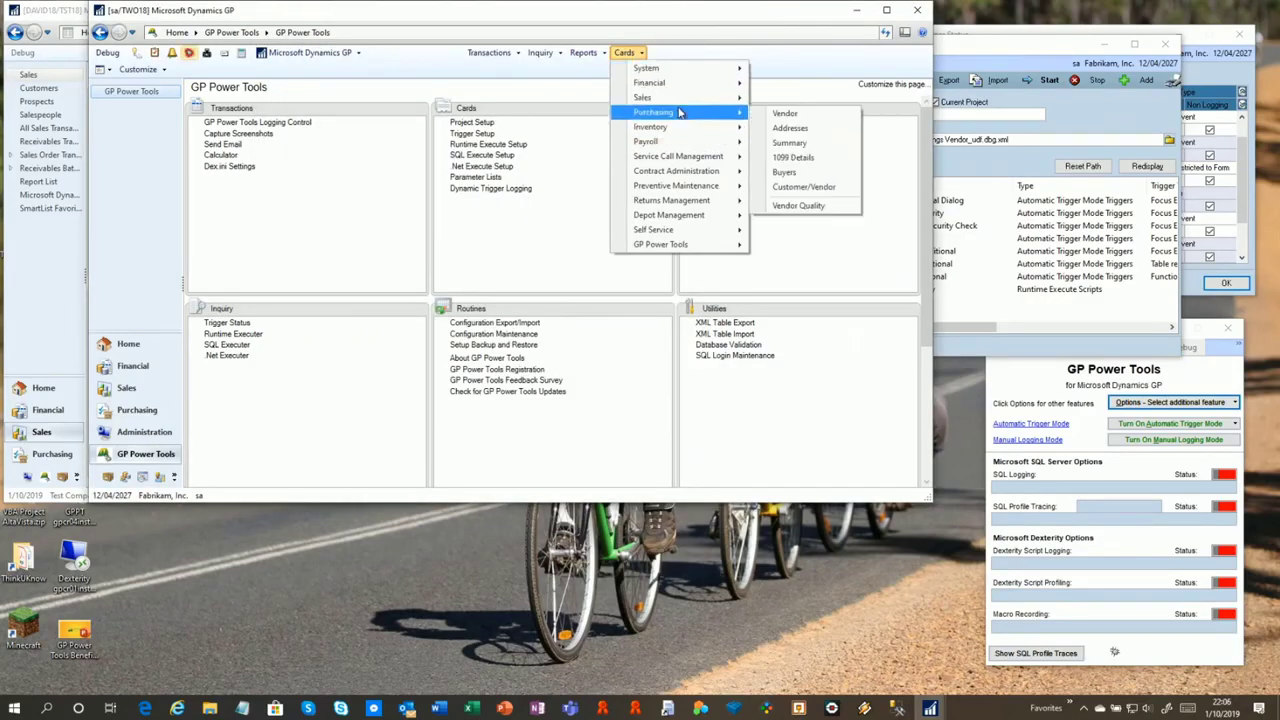
left_click(790, 118)
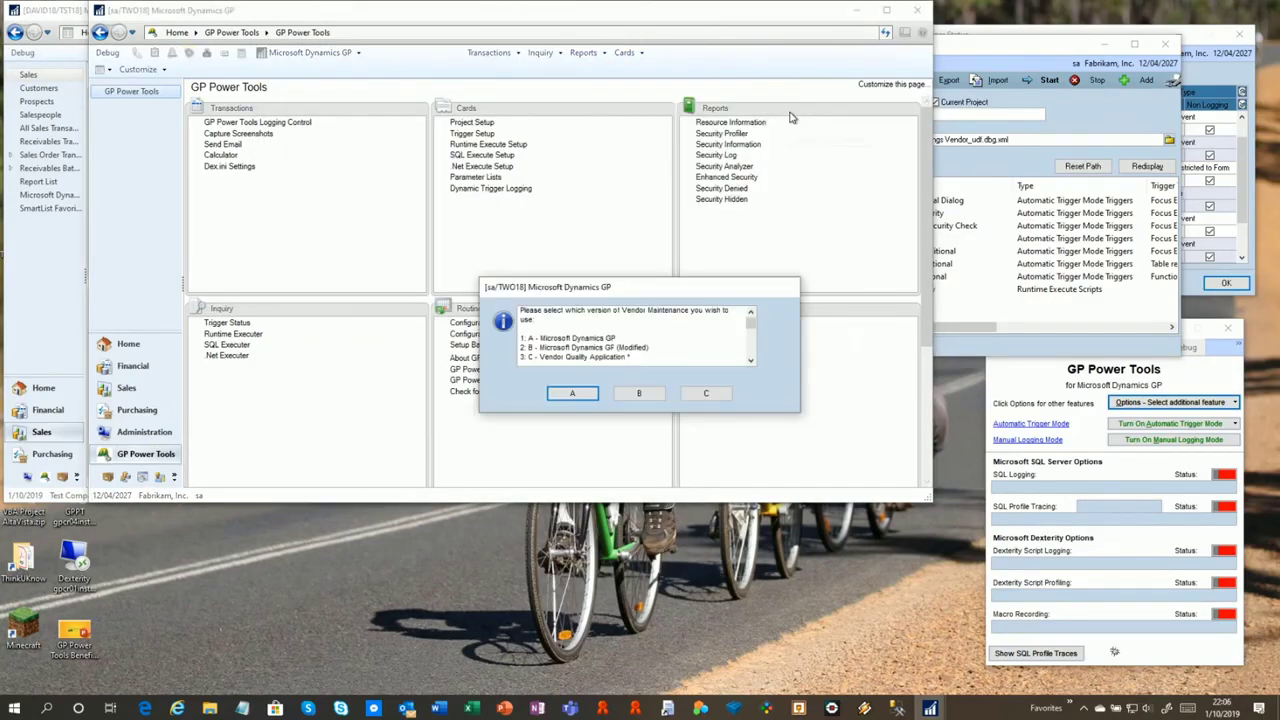
left_click(638, 395)
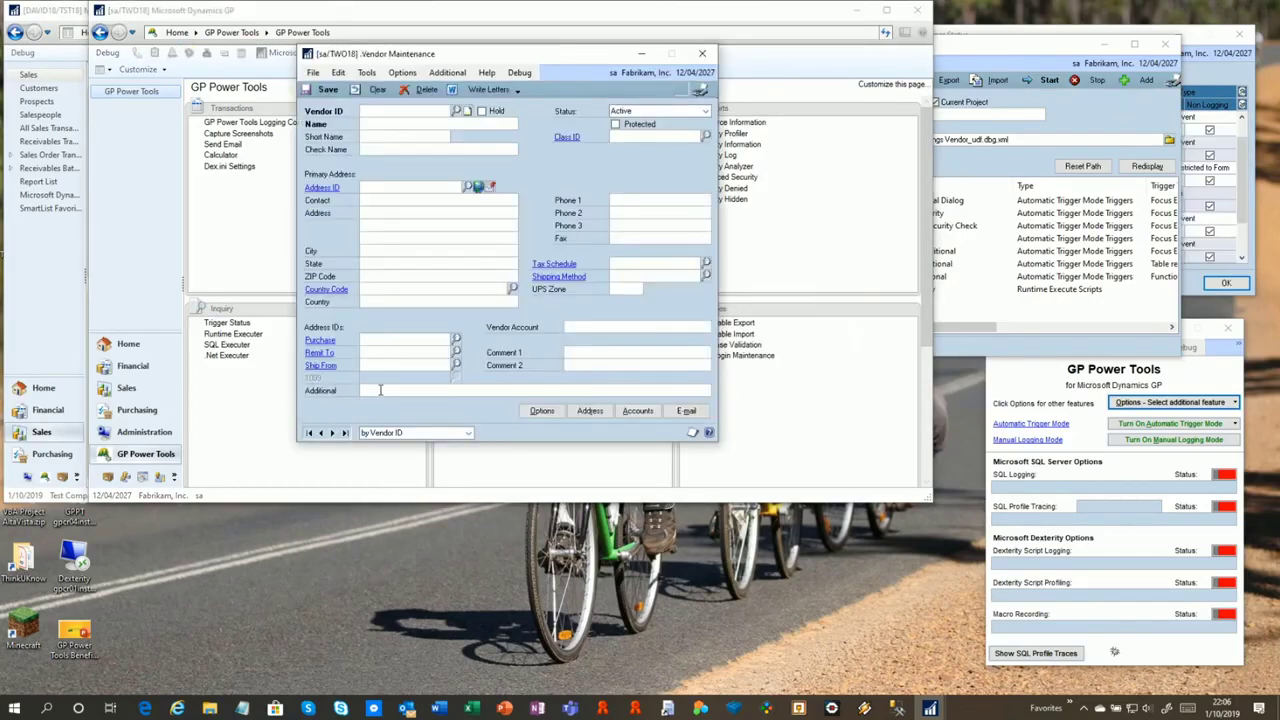
left_click(309, 433)
Change the Additional field to 'Hello to GPUG Summit', save, and reload the vendor
left_click(468, 390)
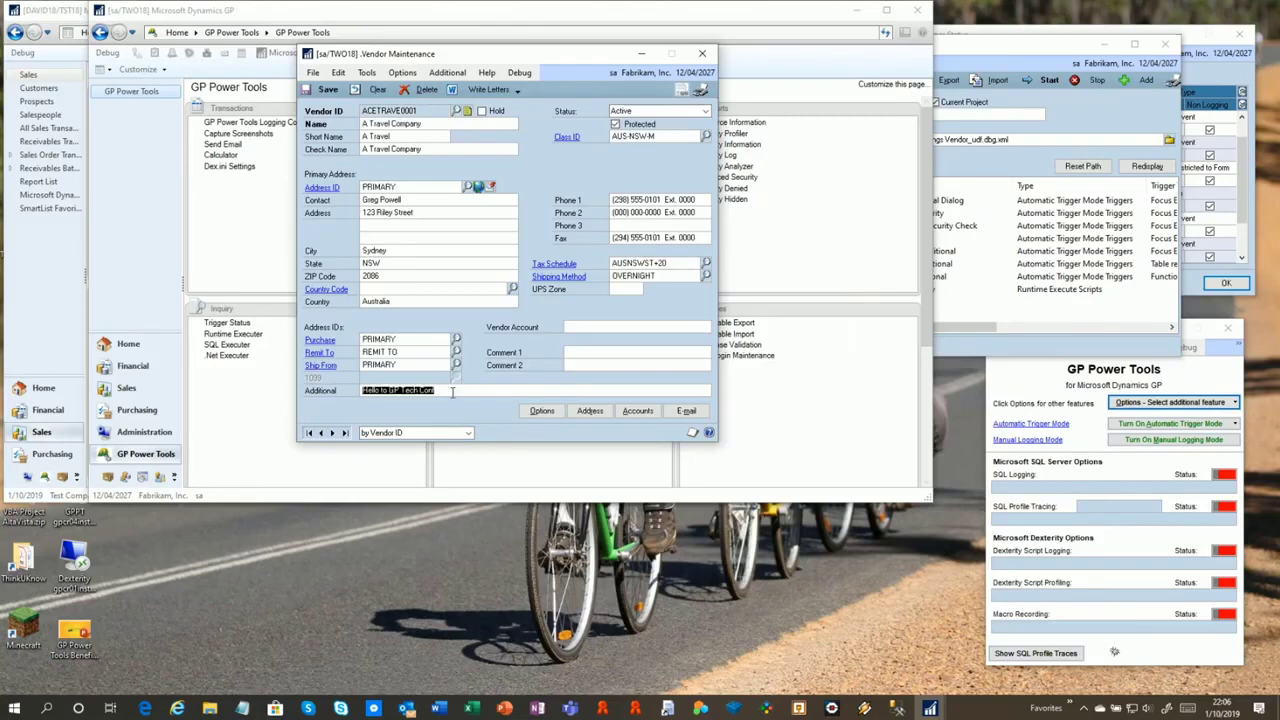
left_click_drag(390, 390, 468, 392)
left_click(474, 390)
key("BackSpace")
key("BackSpace")
key("BackSpace")
key("BackSpace")
key("BackSpace")
key("BackSpace")
key("BackSpace")
key("BackSpace")
left_click(328, 90)
left_click(309, 433)
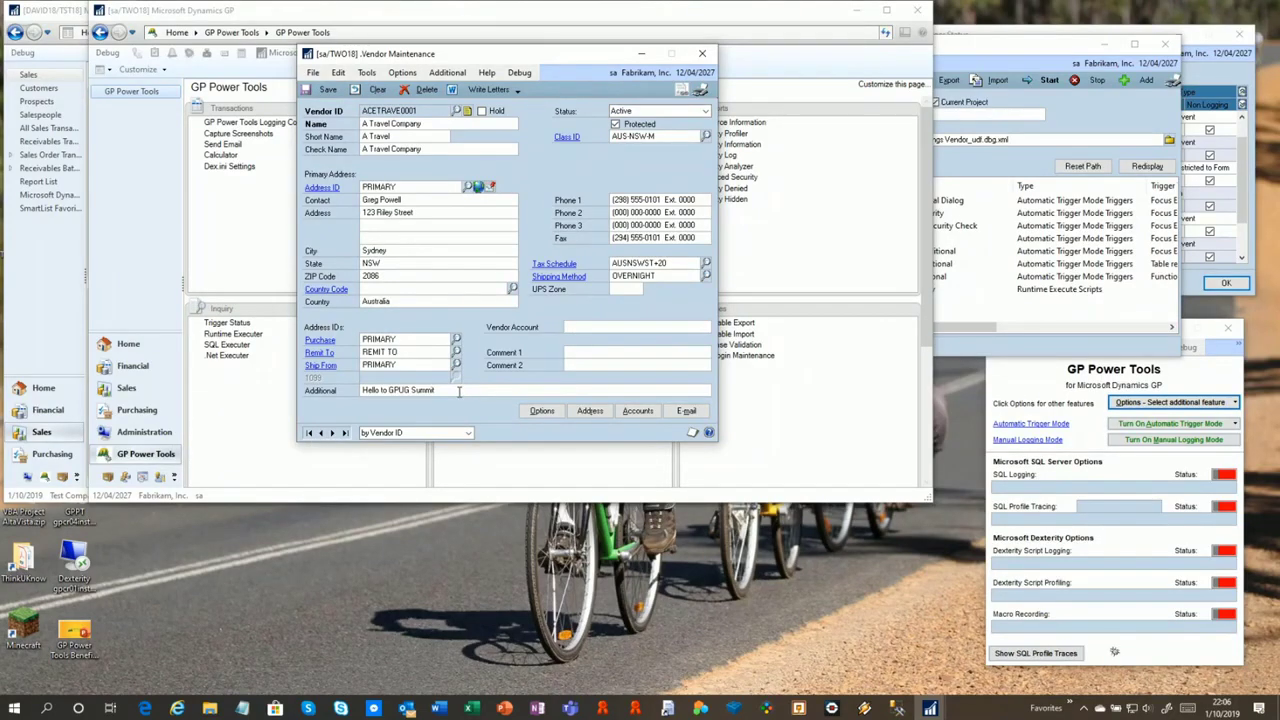
Try deleting the protected vendor and dismiss the cannot-delete warning
left_click(398, 390)
left_click(454, 390)
left_click(425, 90)
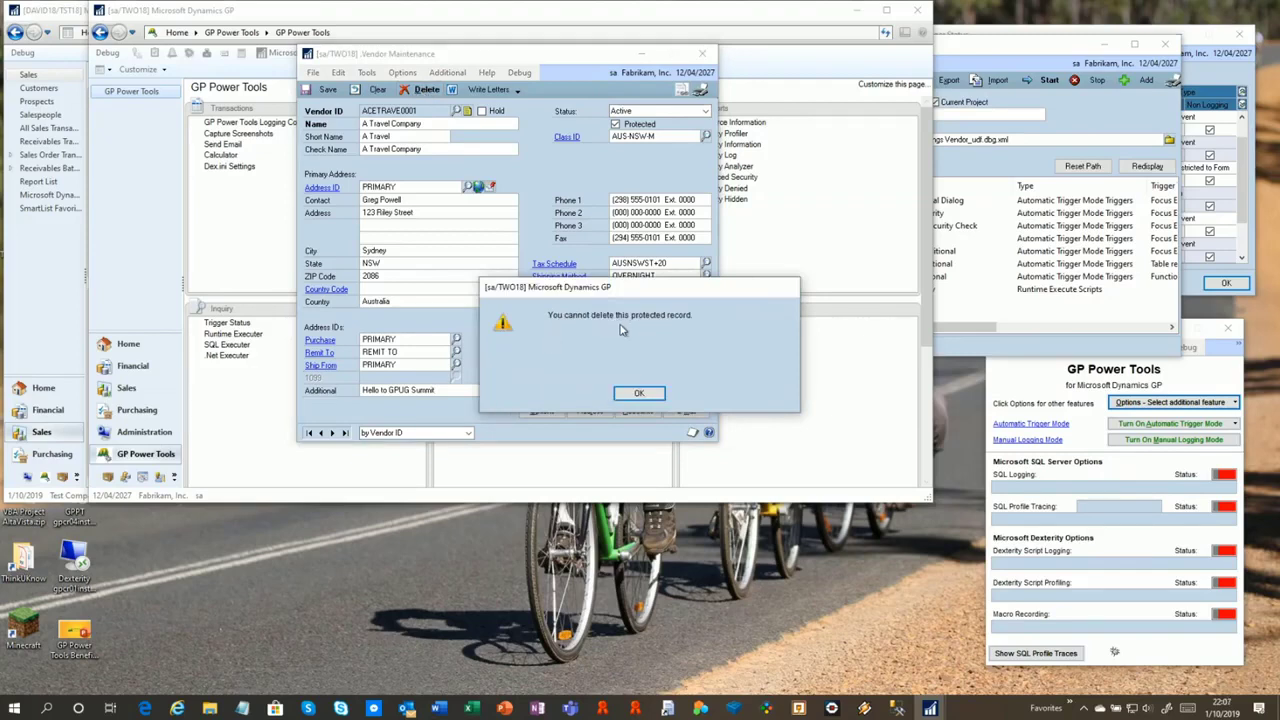
left_click(650, 395)
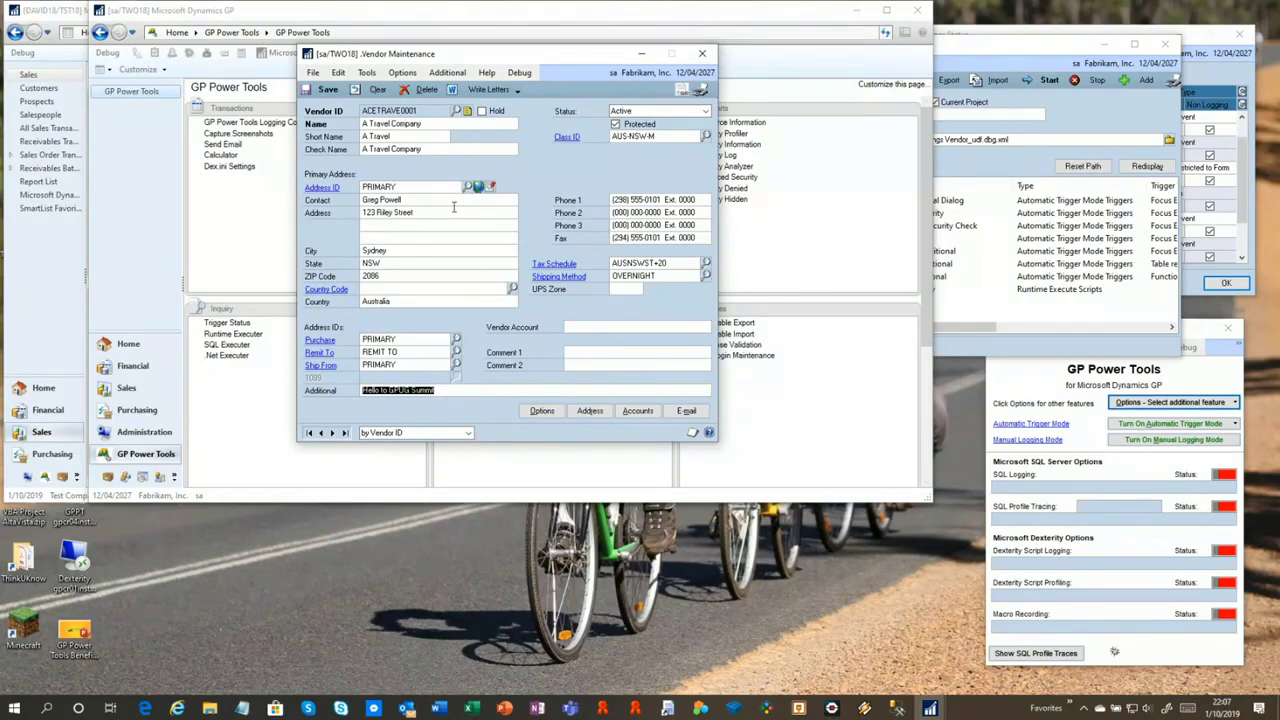
left_click(464, 390)
Review the VENDOR_READ, VENDOR_REMOVE, VENDOR_WRITE, VENDOR_PROTECT and VENDOR_DIALOG triggers beside the ACETRAVE0001 vendor
left_click_drag(564, 56, 447, 57)
left_click(1040, 49)
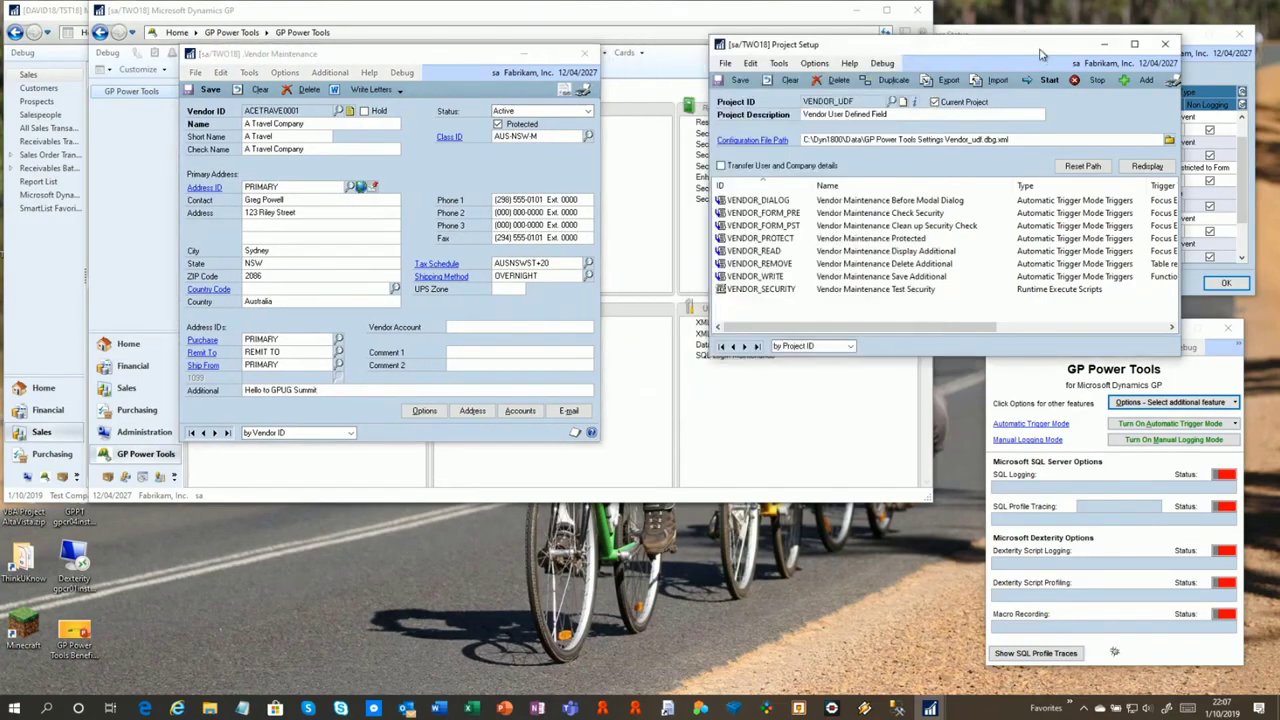
left_click(780, 251)
left_click(787, 264)
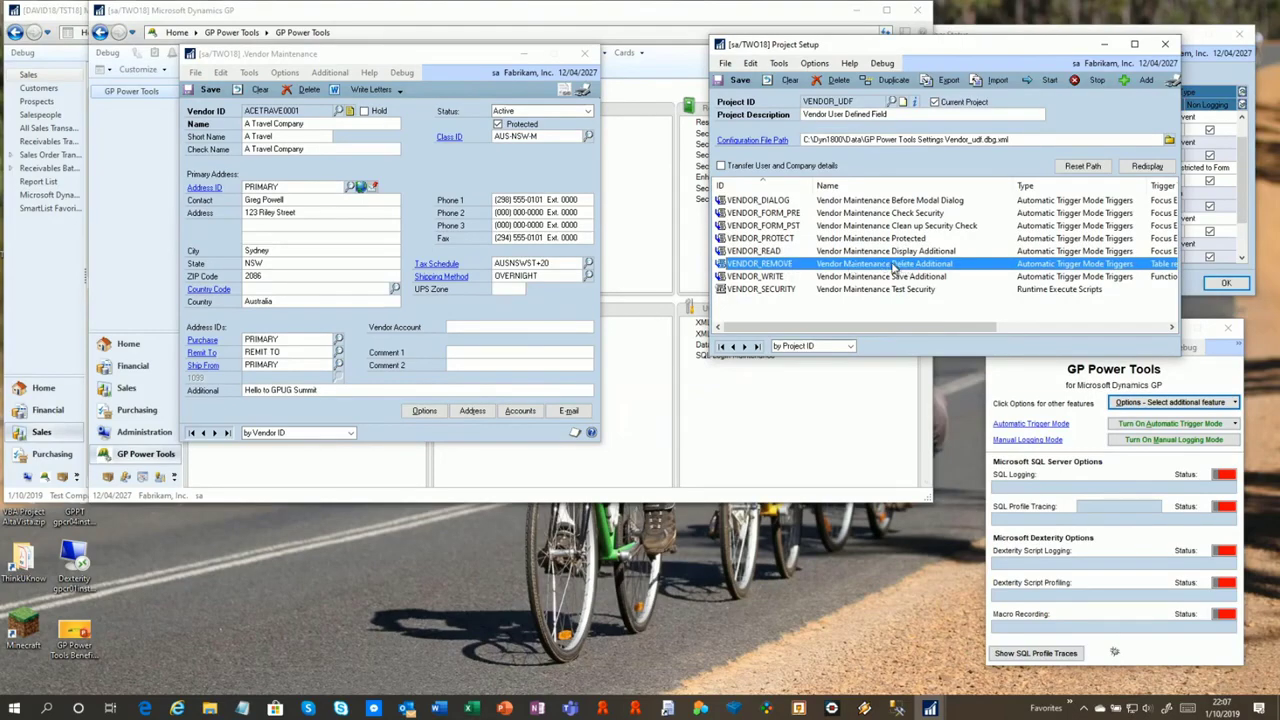
left_click(781, 278)
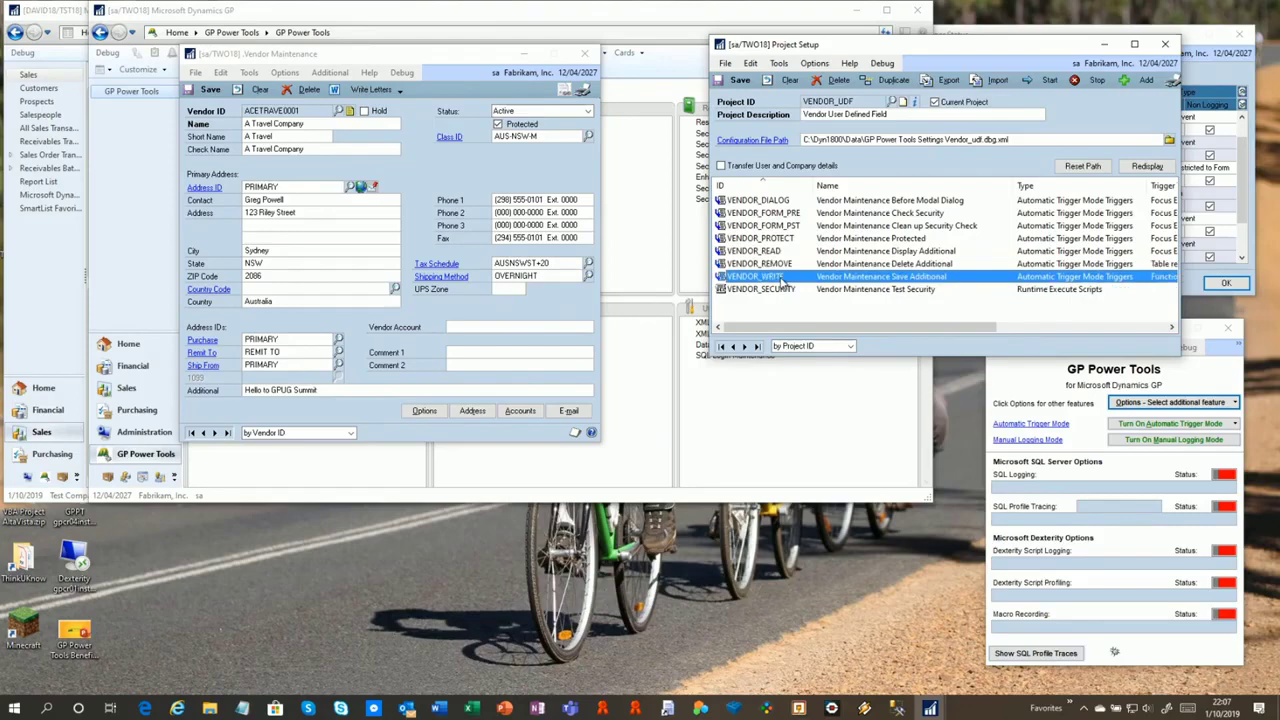
left_click(843, 239)
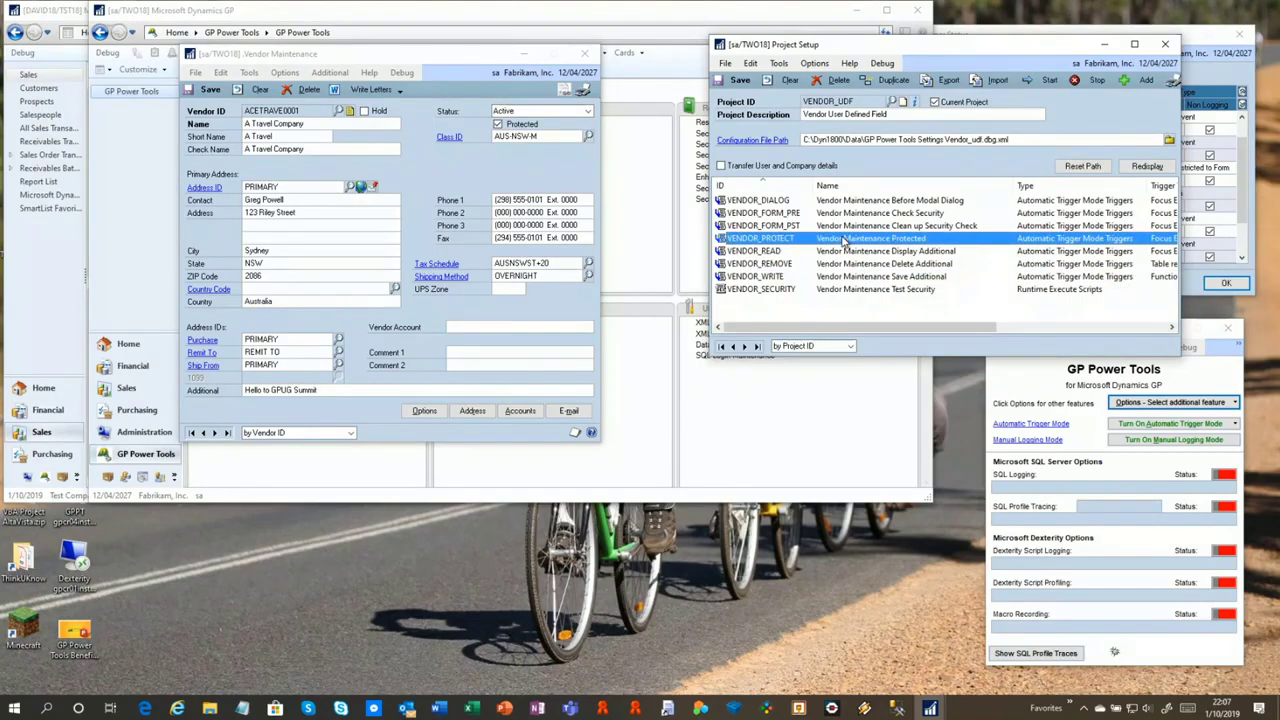
left_click(813, 202)
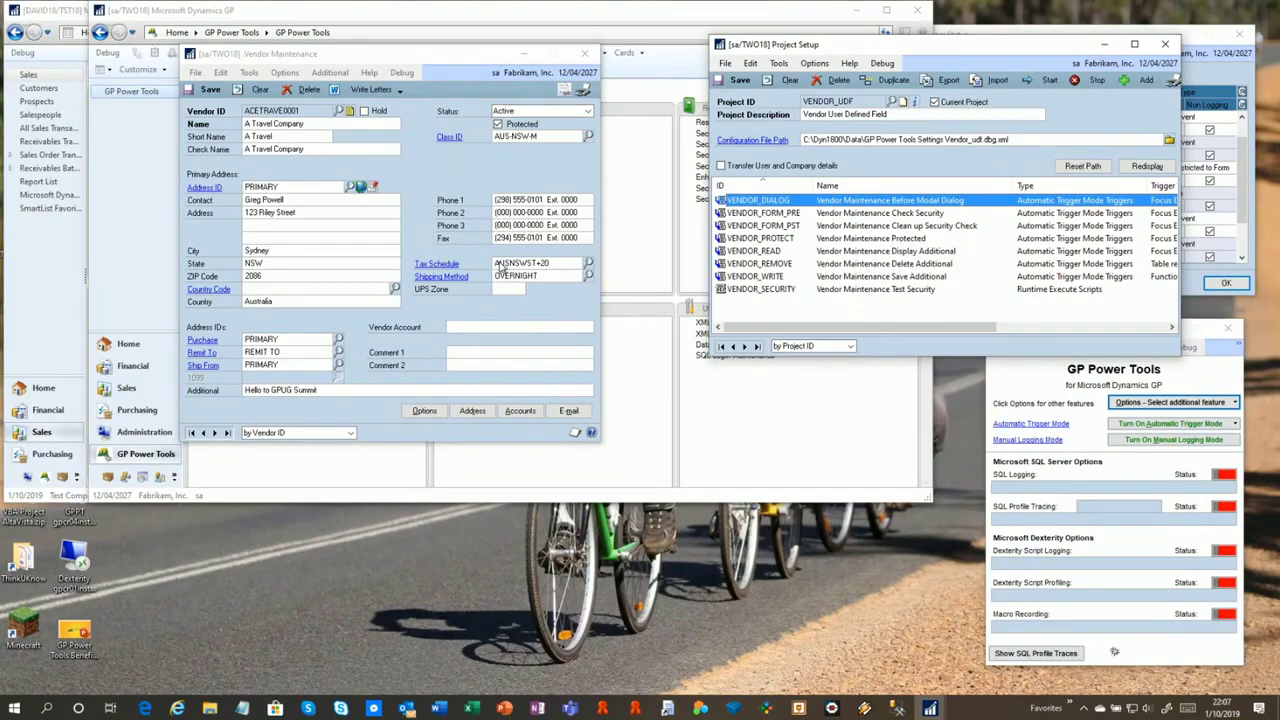
left_click_drag(400, 56, 472, 53)
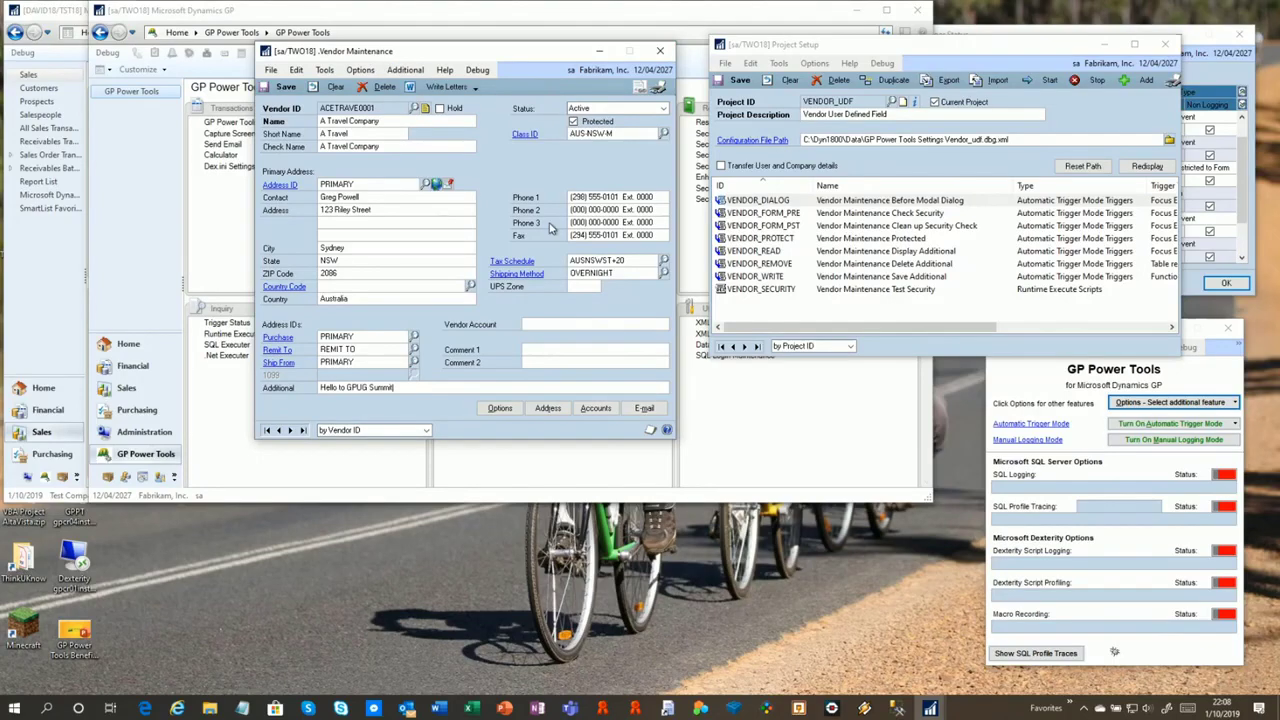
Close Vendor Maintenance and Project Setup, and unregister all active triggers
left_click(660, 50)
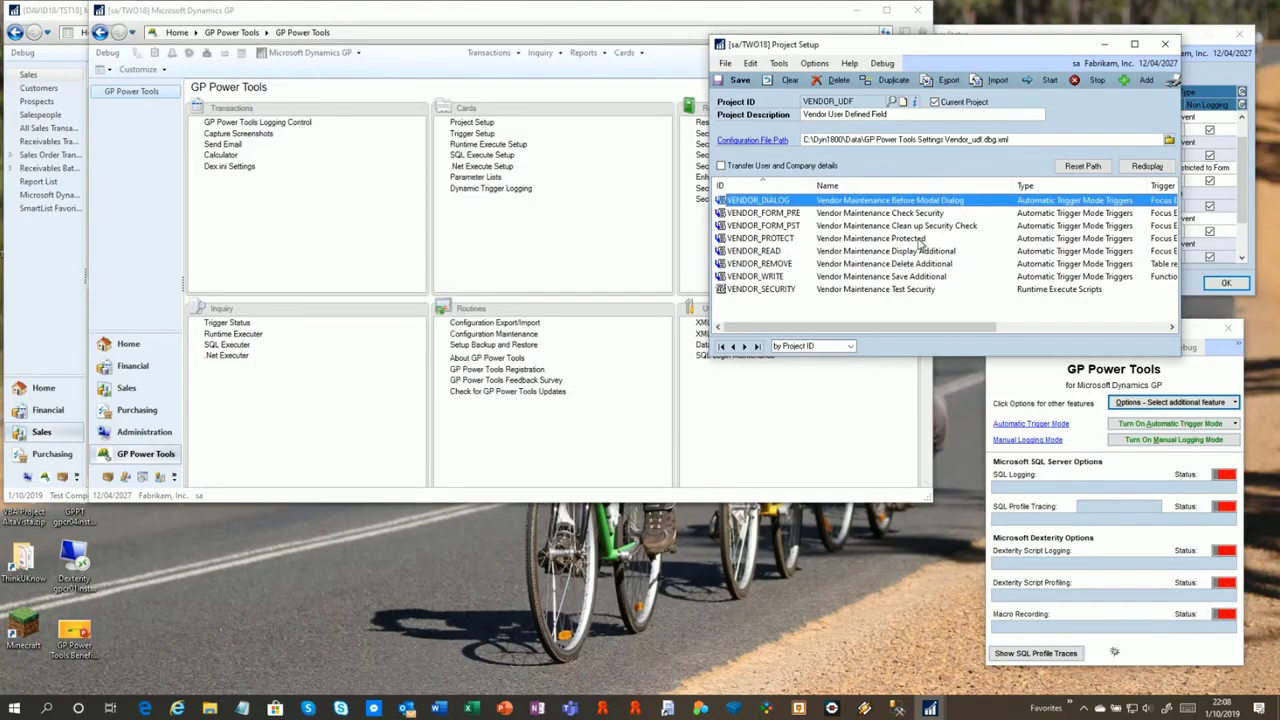
left_click(1165, 45)
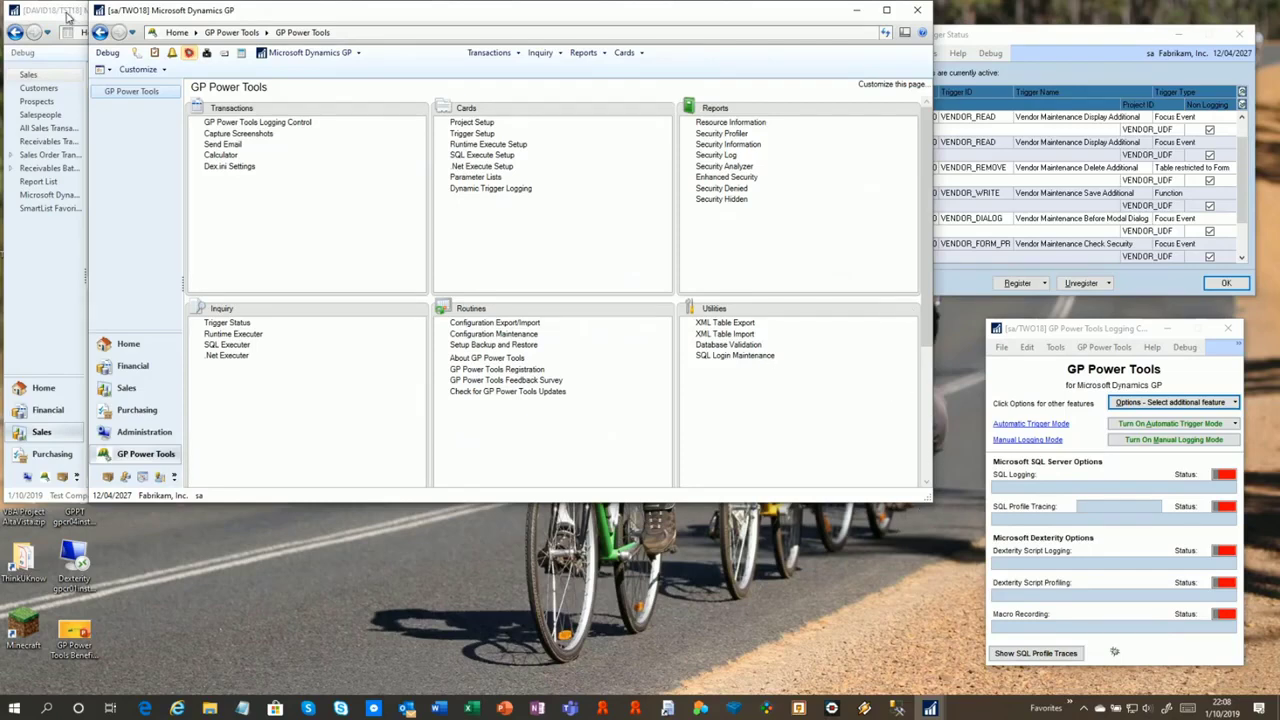
left_click(1092, 287)
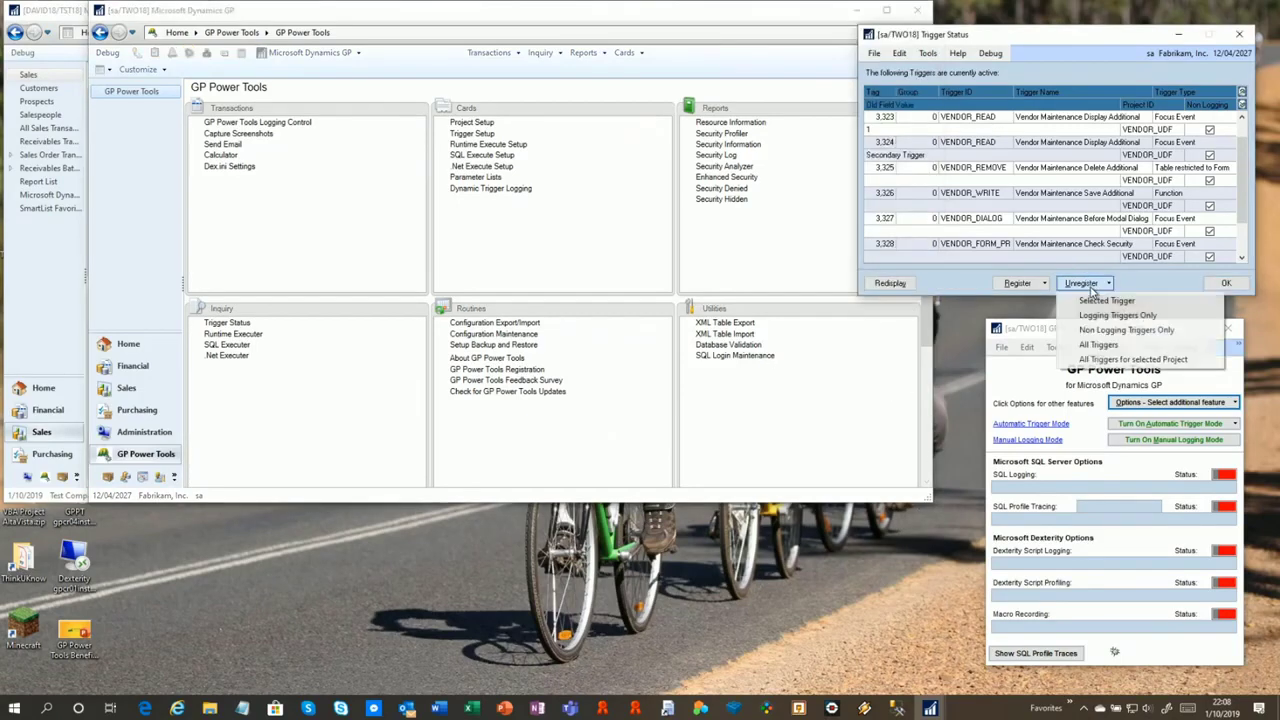
left_click(1100, 344)
Close the Logging Control and Trigger Status windows and switch to the other company session
left_click(1236, 331)
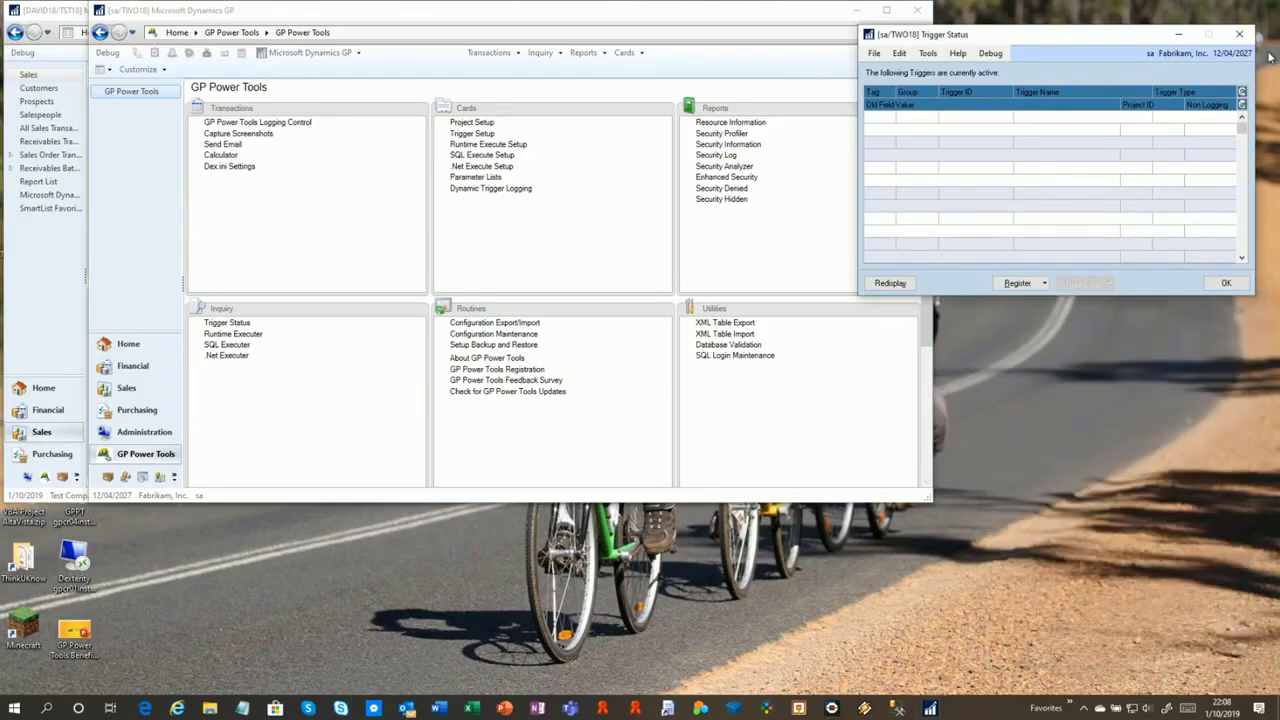
left_click(1240, 34)
left_click(67, 12)
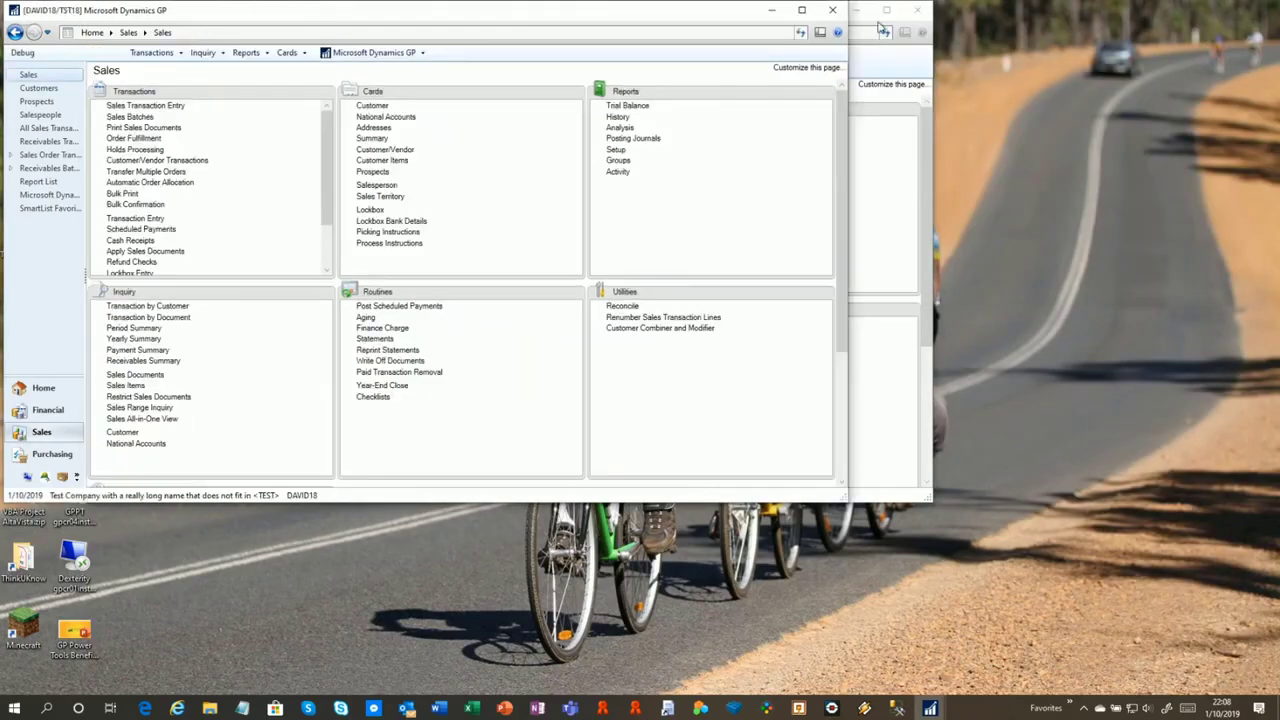
Close the second company session and start Database Validation, answering Yes to both confirmations
left_click(831, 10)
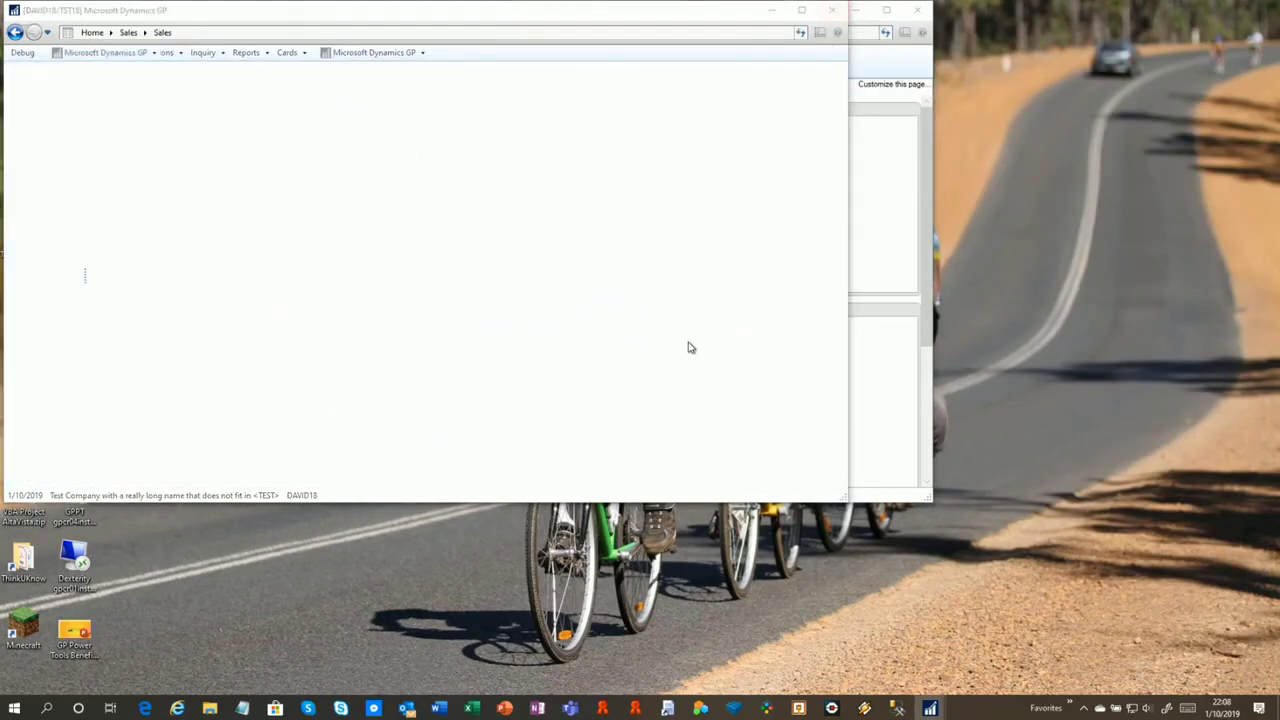
left_click_drag(447, 14, 402, 73)
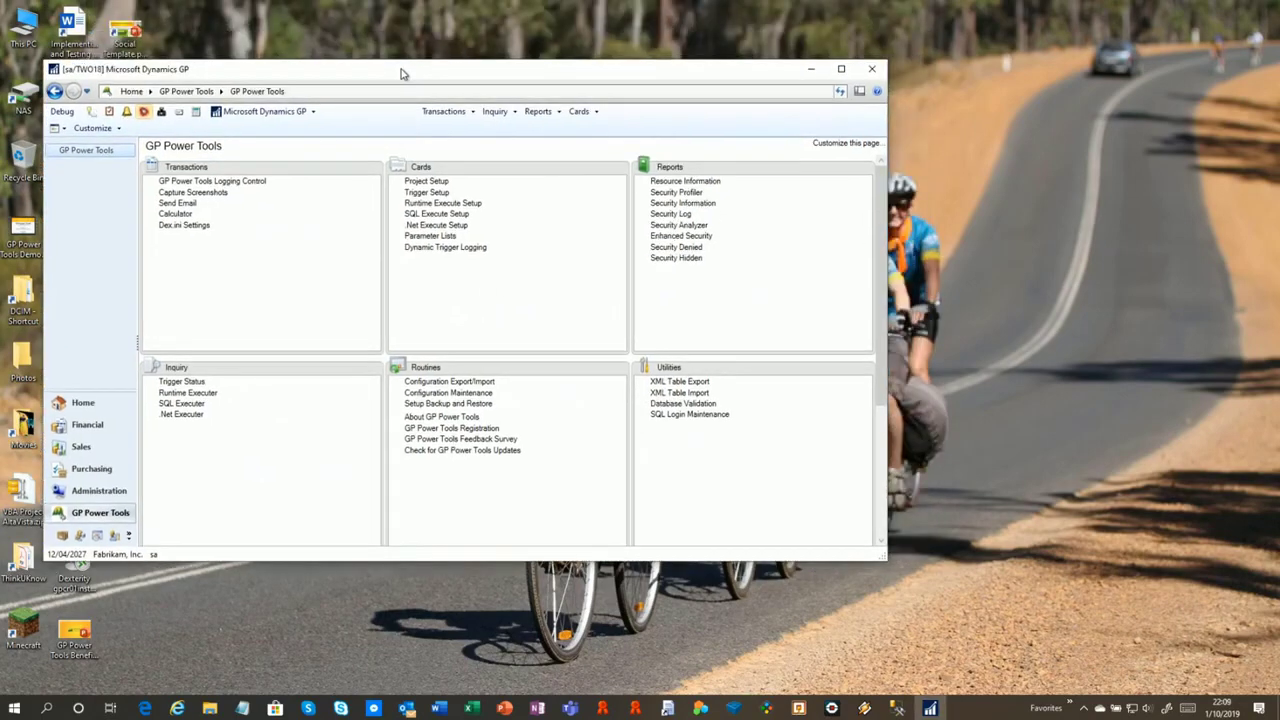
left_click(686, 403)
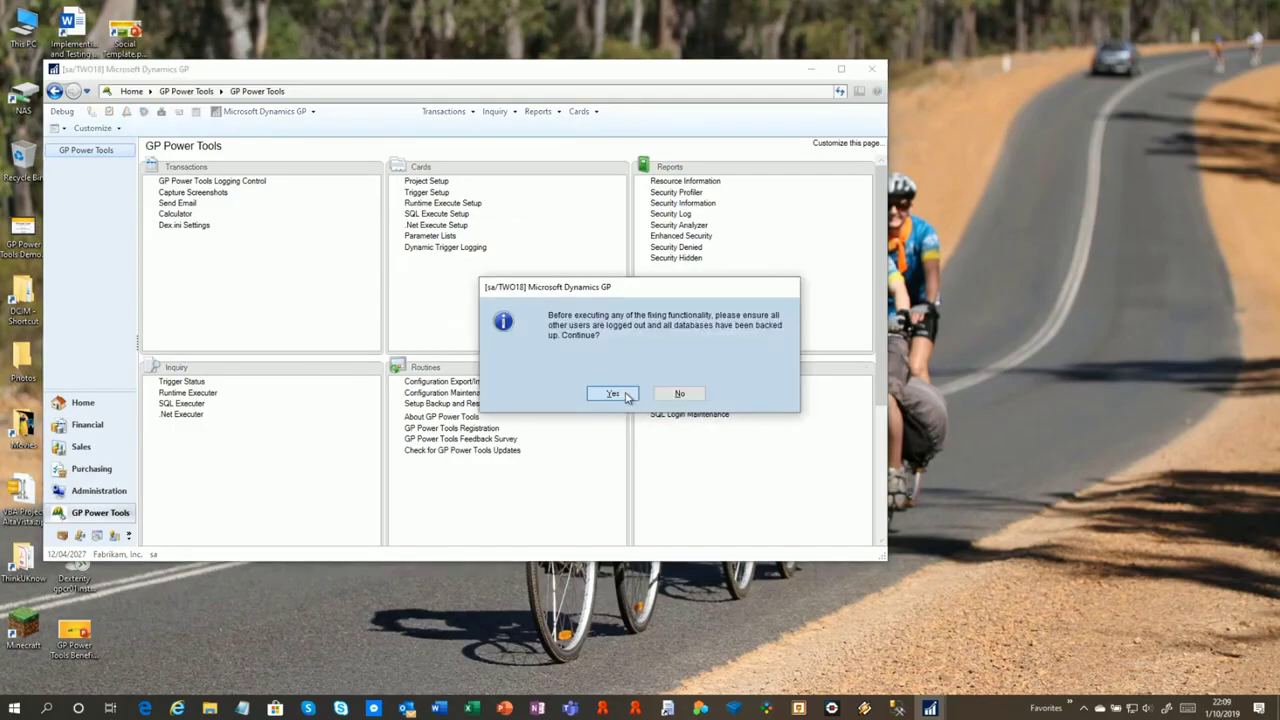
left_click(627, 397)
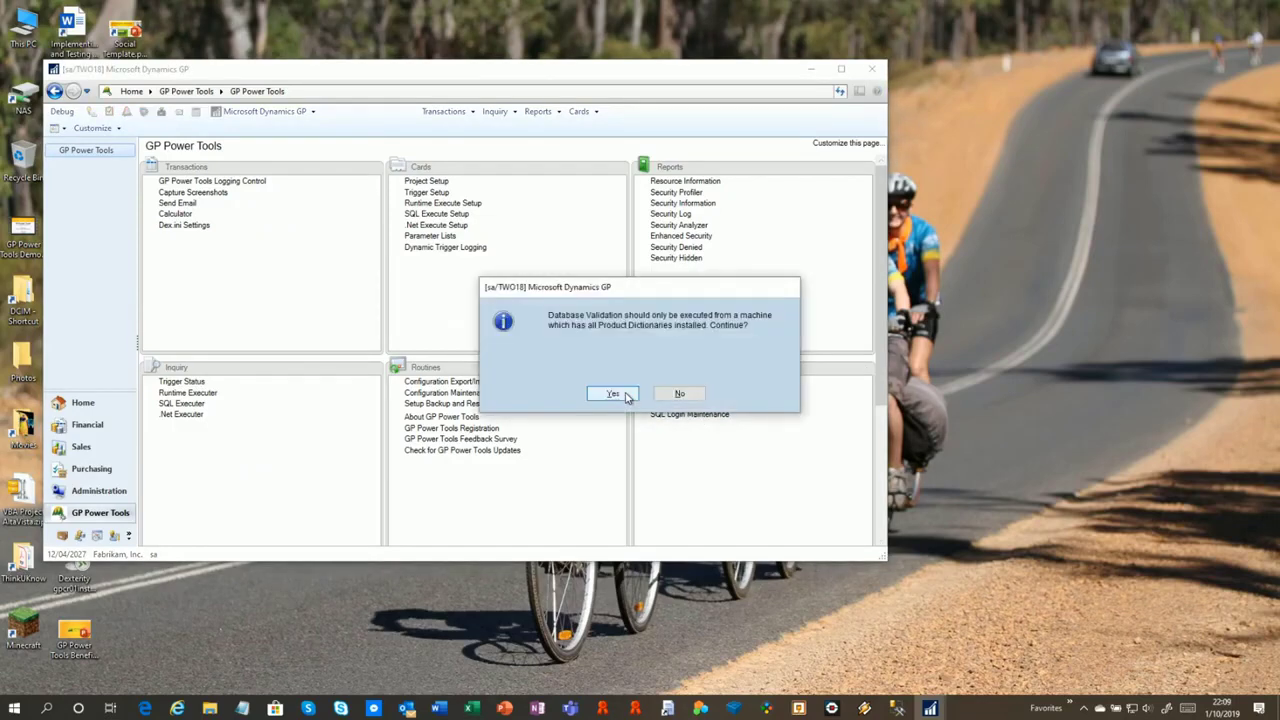
left_click(614, 396)
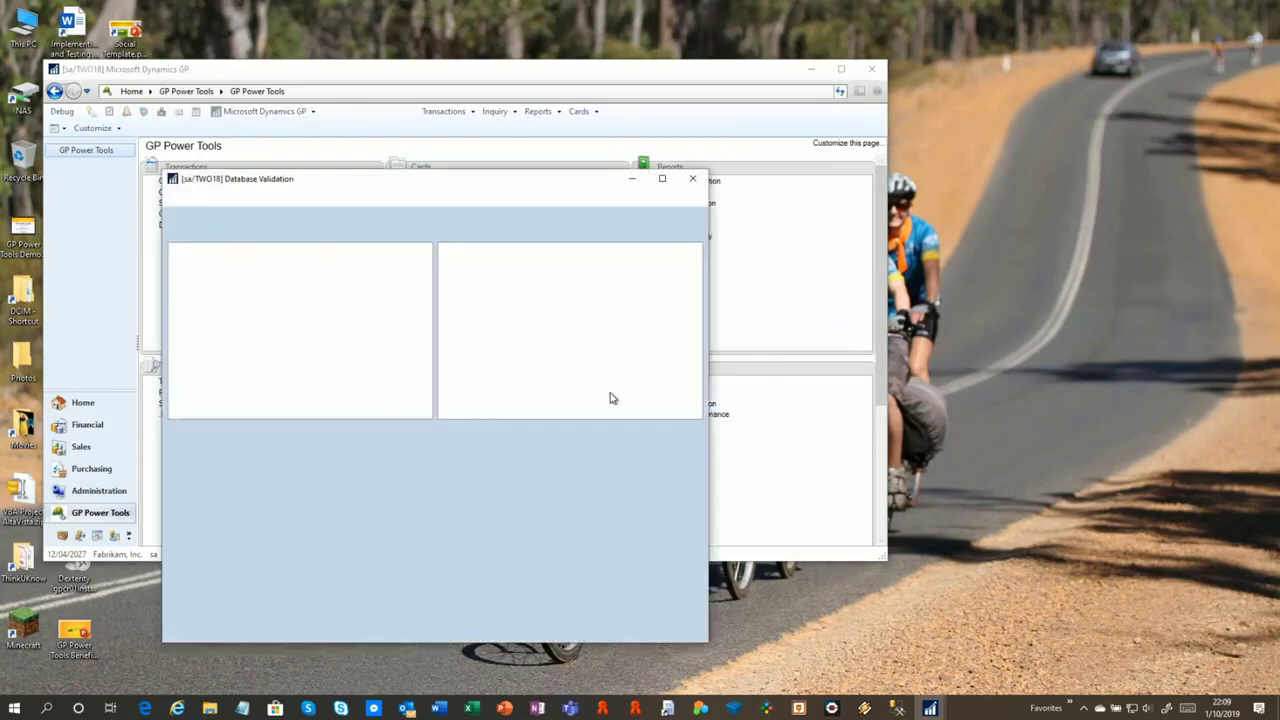
left_click_drag(400, 182, 386, 102)
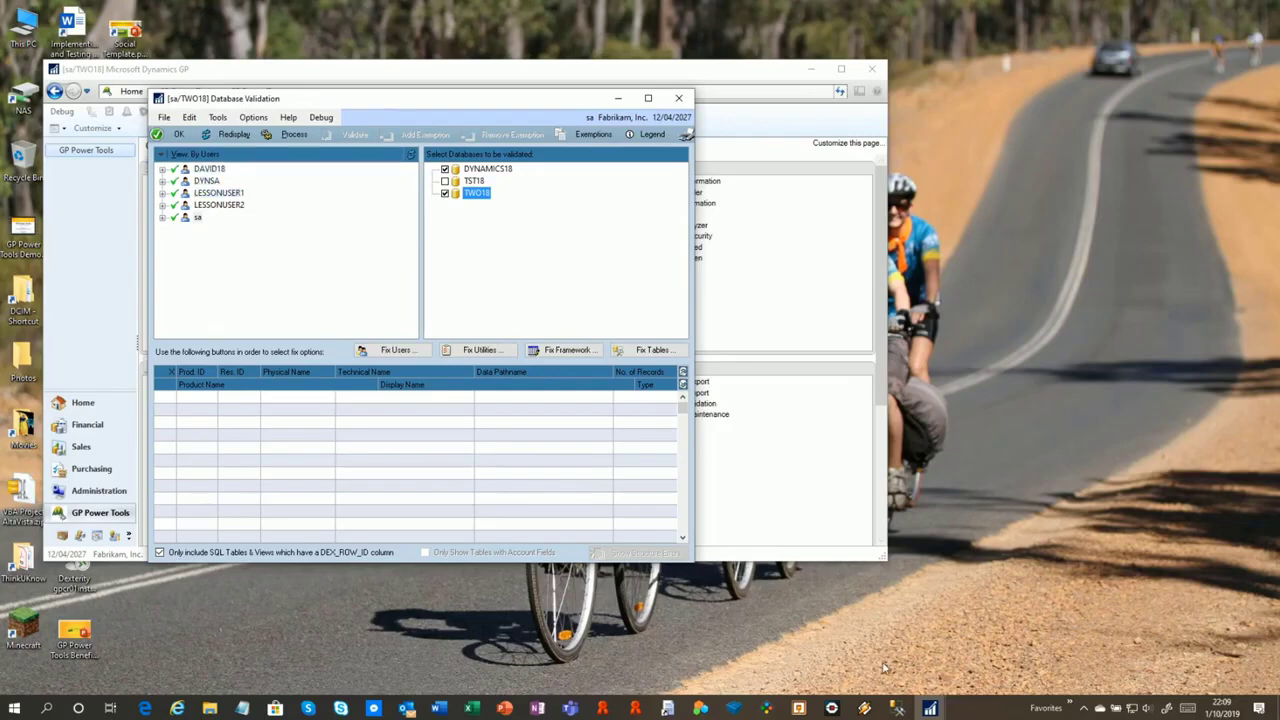
left_click(897, 708)
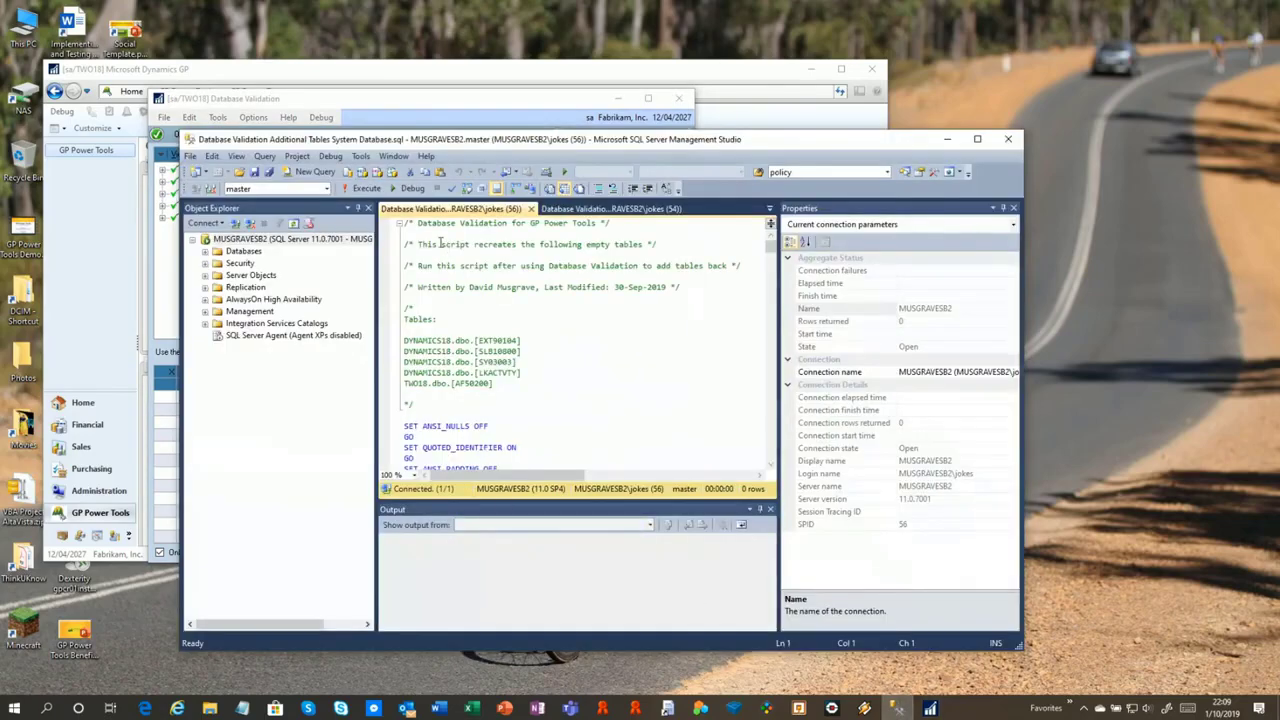
Execute the Mess Up Users and Databases.sql script against DYNAMICS18, then return to Database Validation
left_click(598, 212)
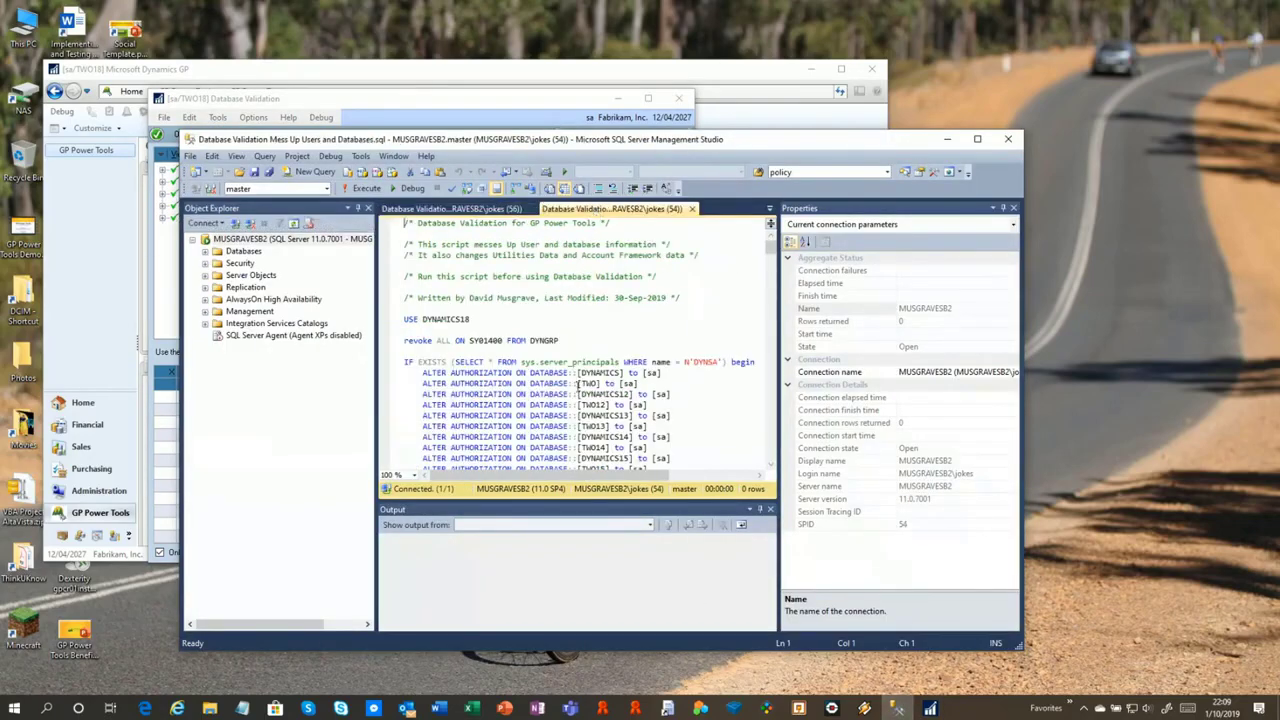
left_click(366, 189)
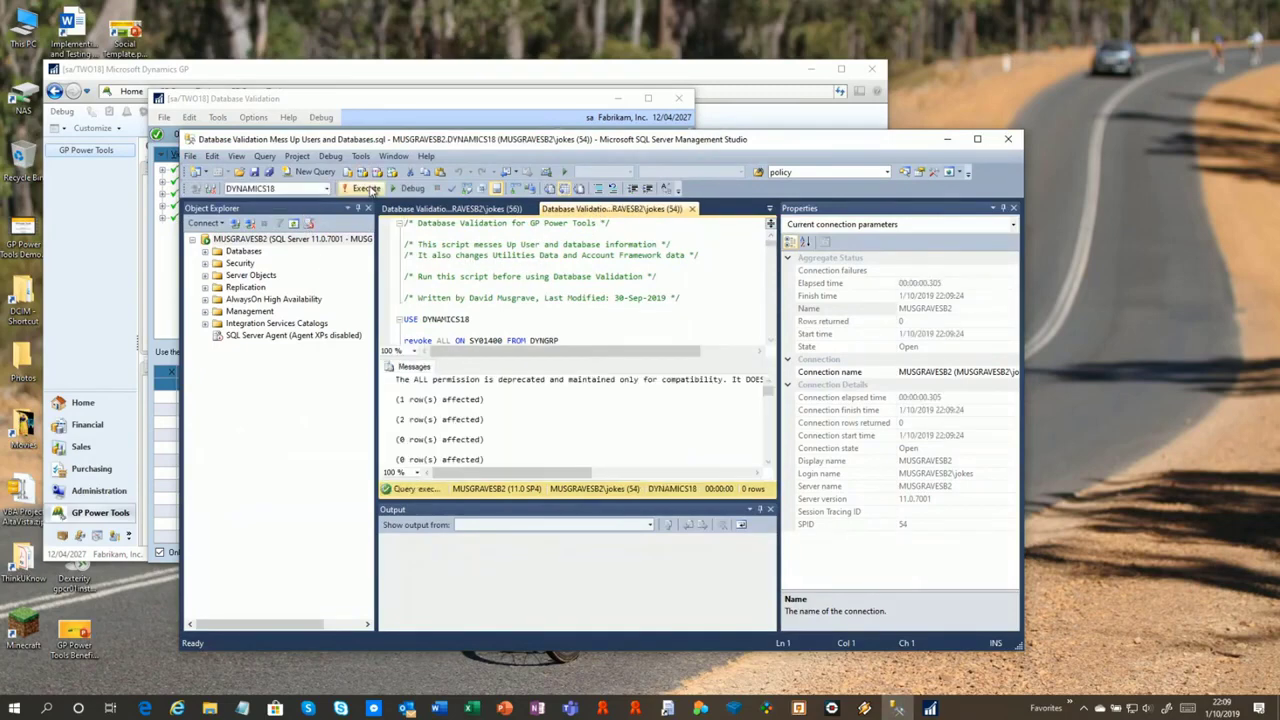
left_click_drag(557, 140, 762, 179)
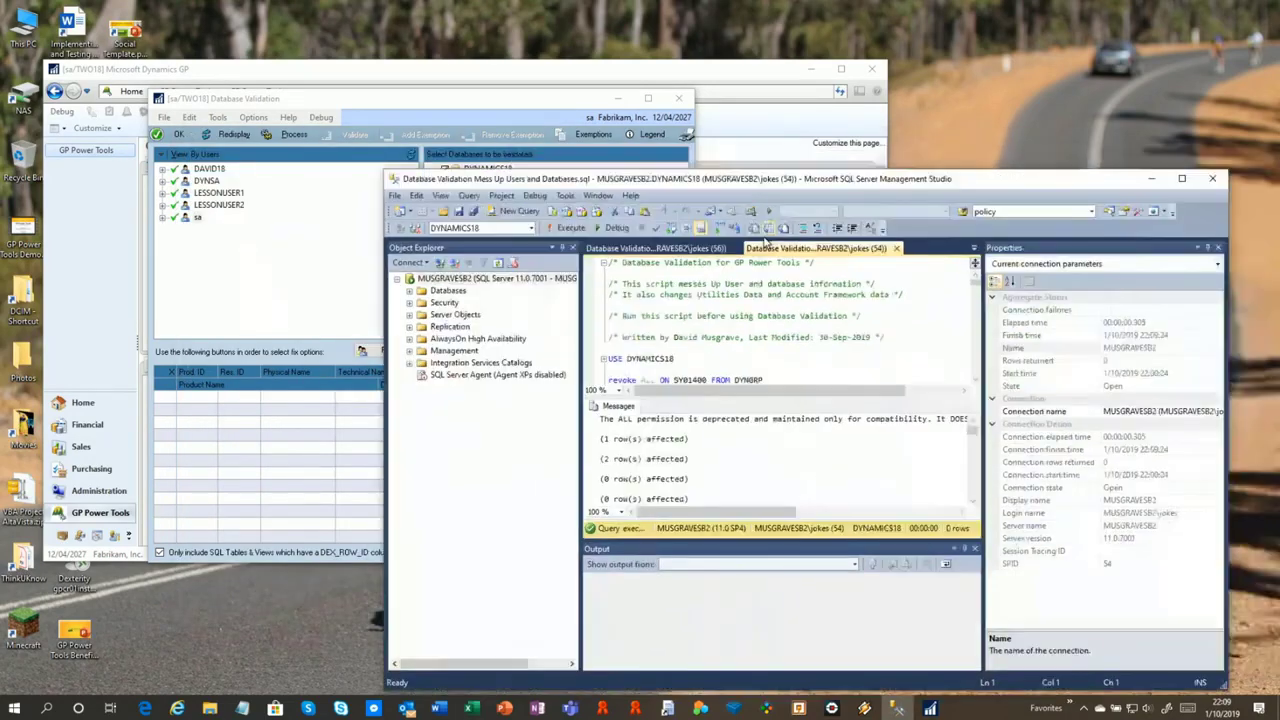
scroll(829, 452, "down", 2)
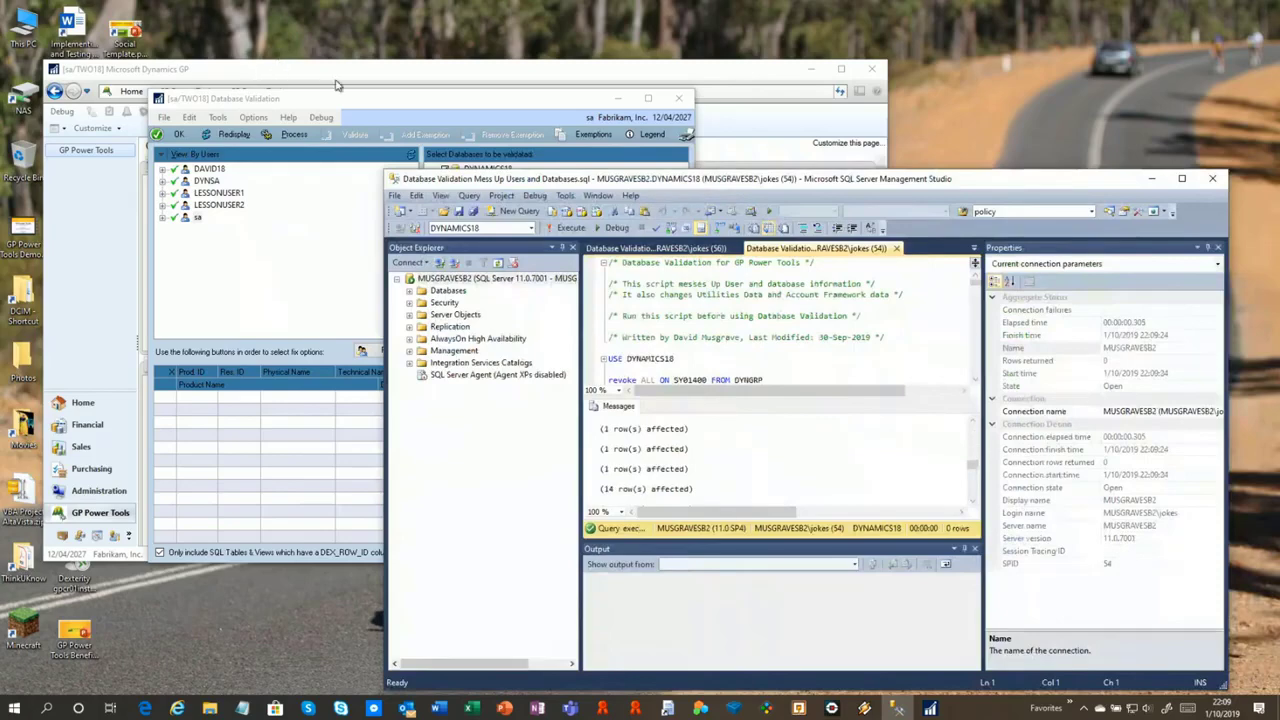
left_click(362, 106)
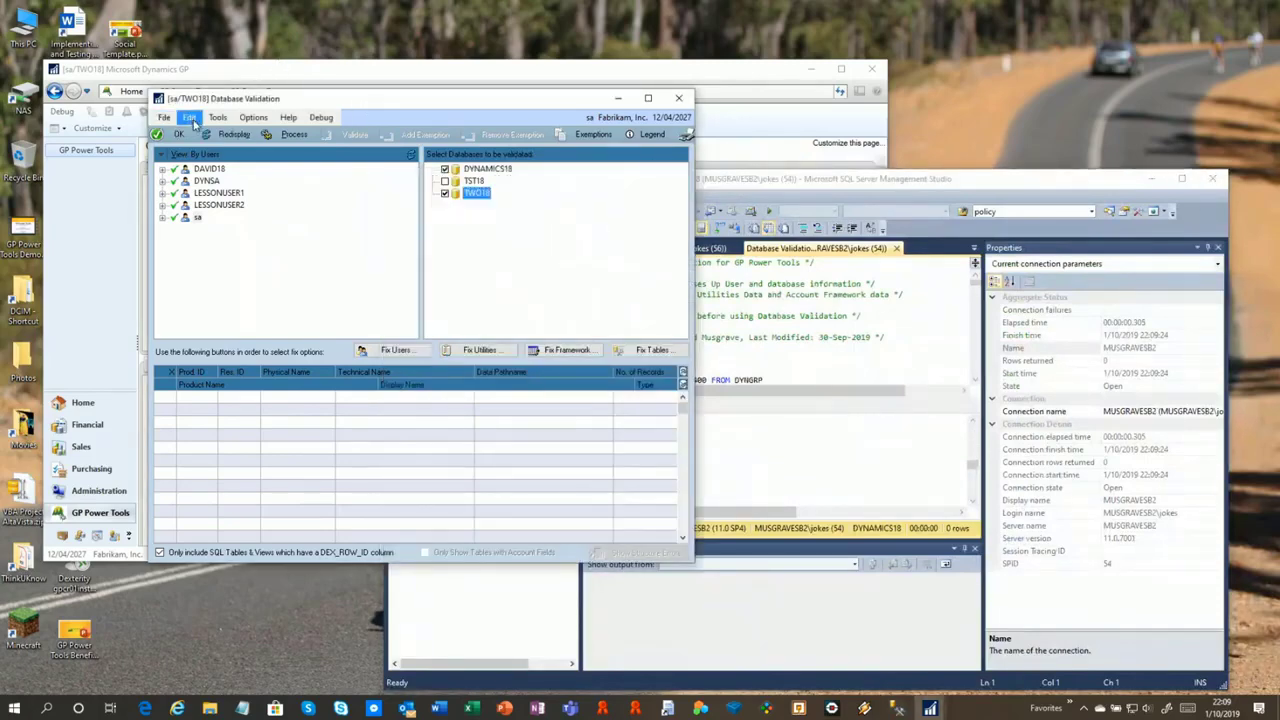
Redisplay validation to show the broken users and TEST database, then confirm opening Fix Users
left_click(228, 134)
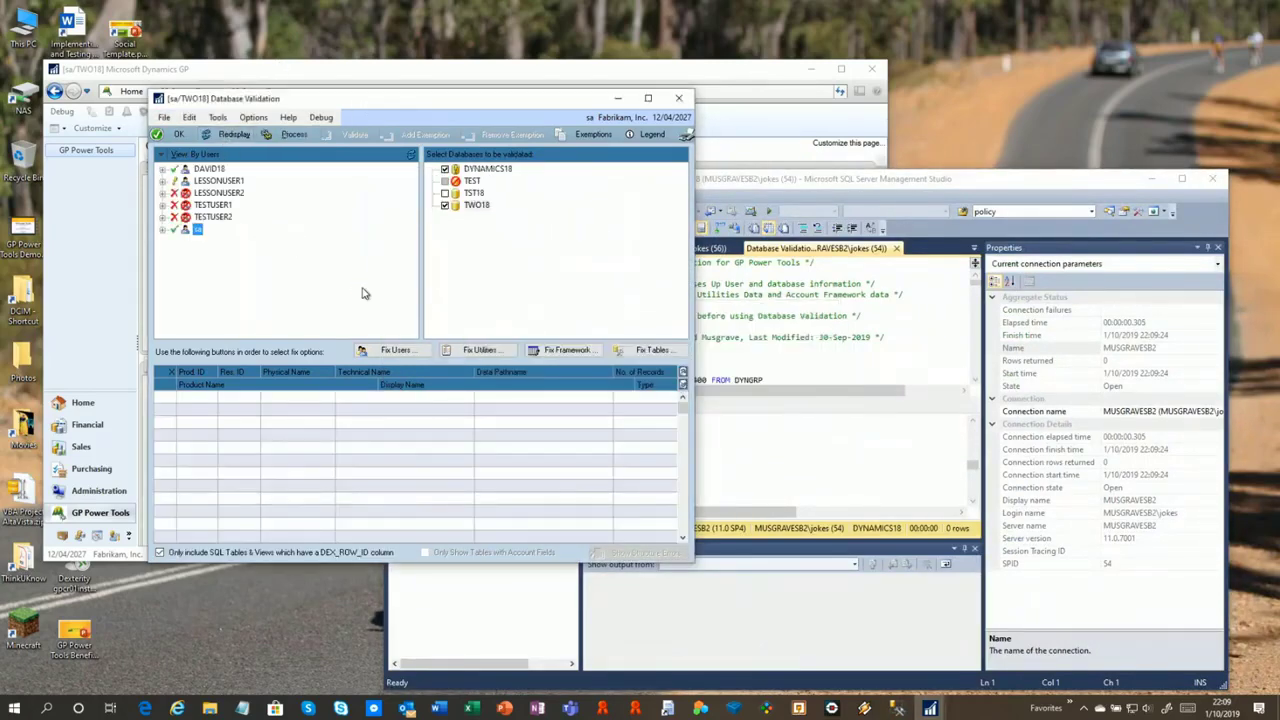
left_click(1153, 186)
left_click_drag(421, 102, 433, 67)
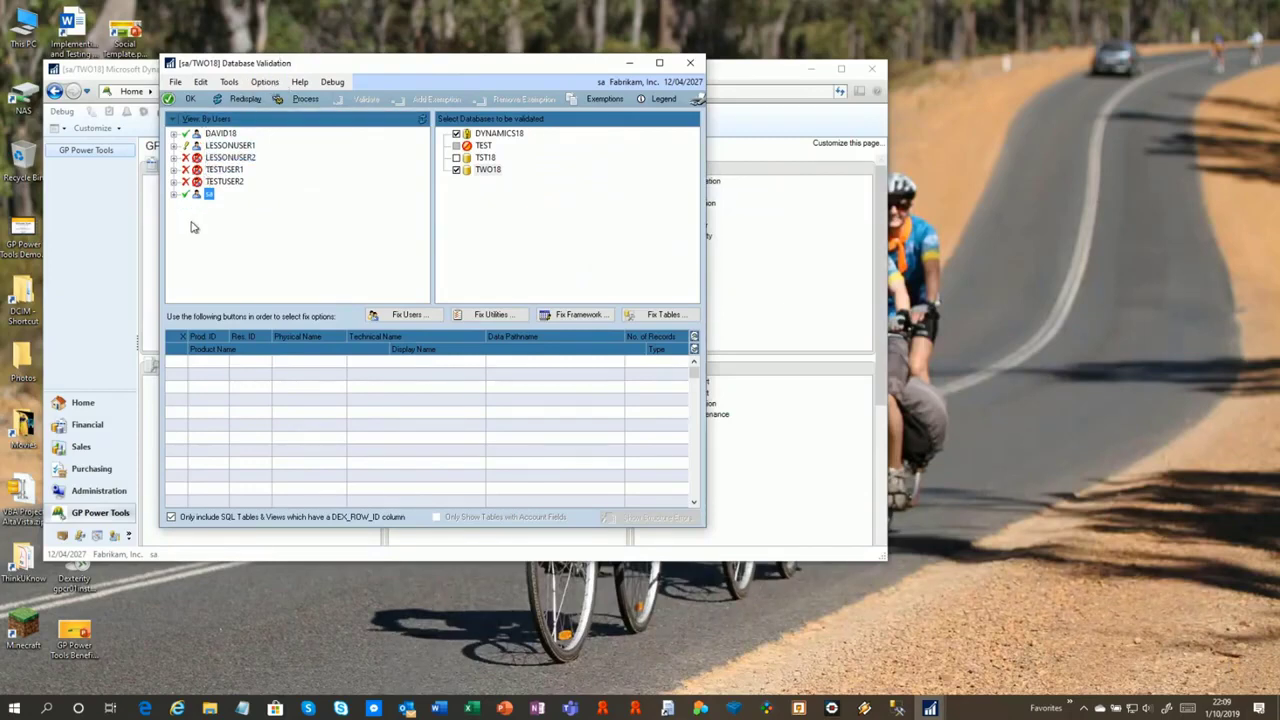
left_click(407, 316)
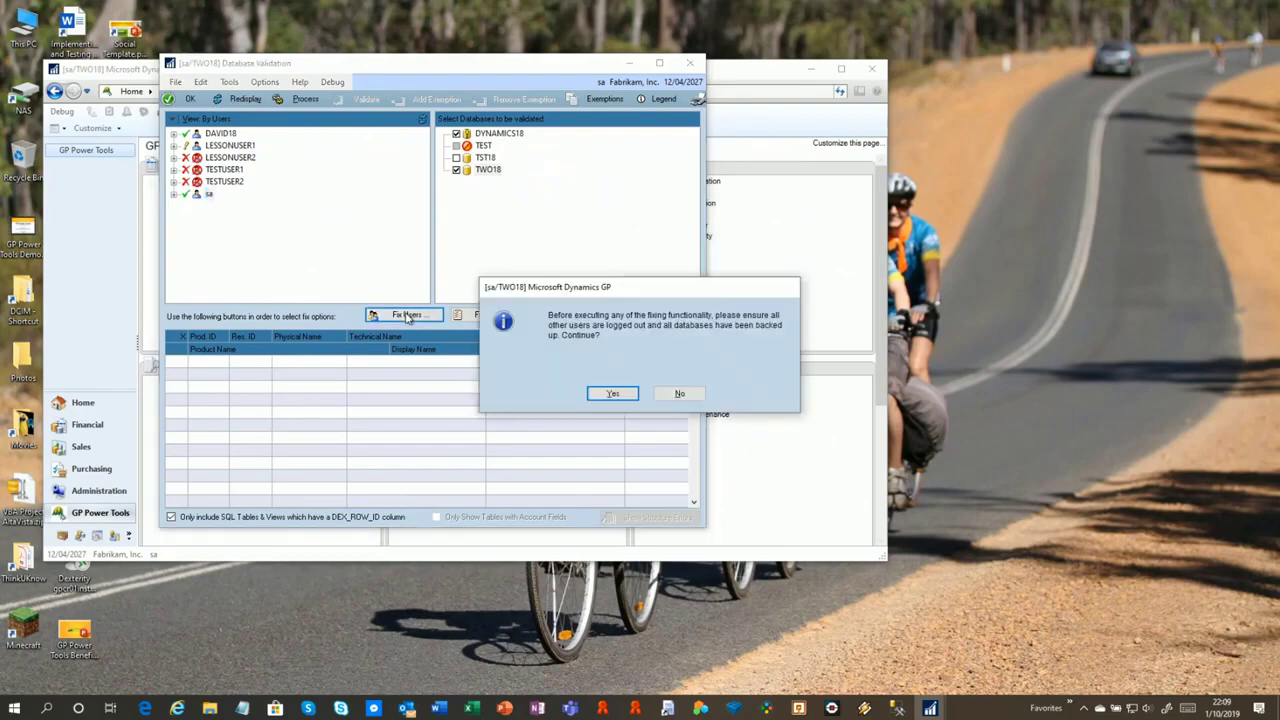
left_click(613, 396)
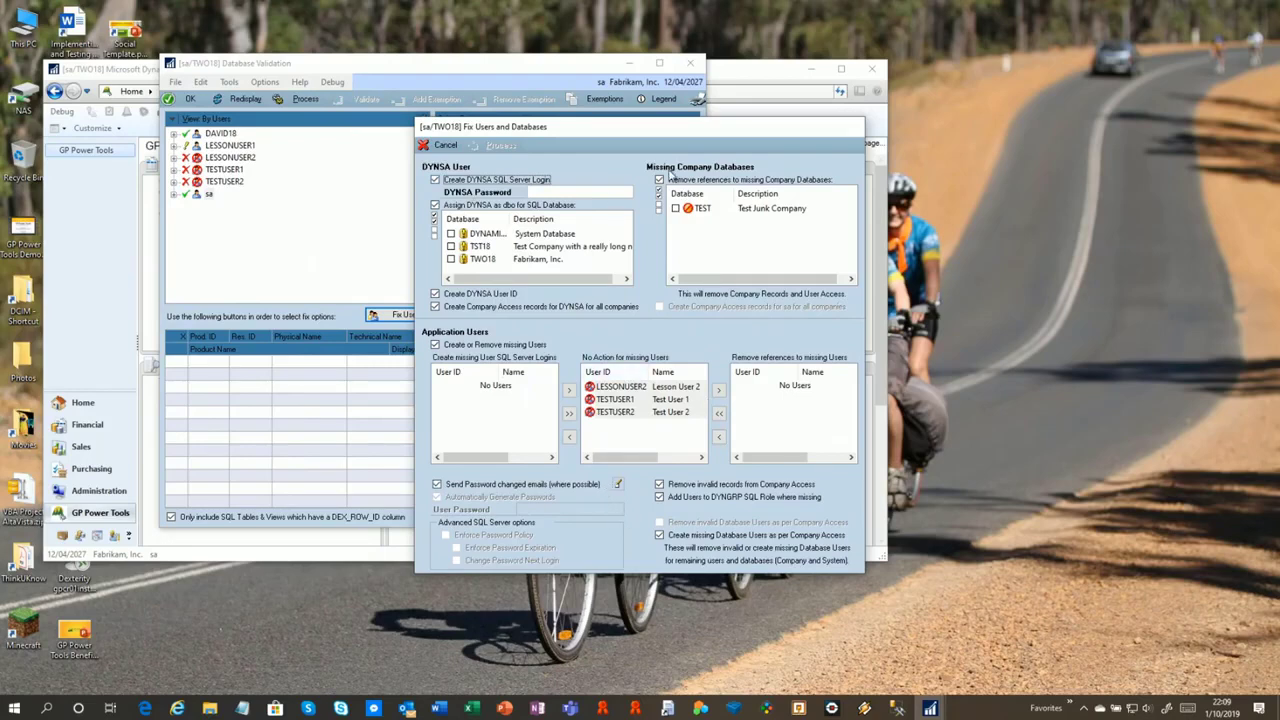
Enter the DYNSA password, make DYNSA dbo on all three databases, and mark TEST for removal
left_click(548, 192)
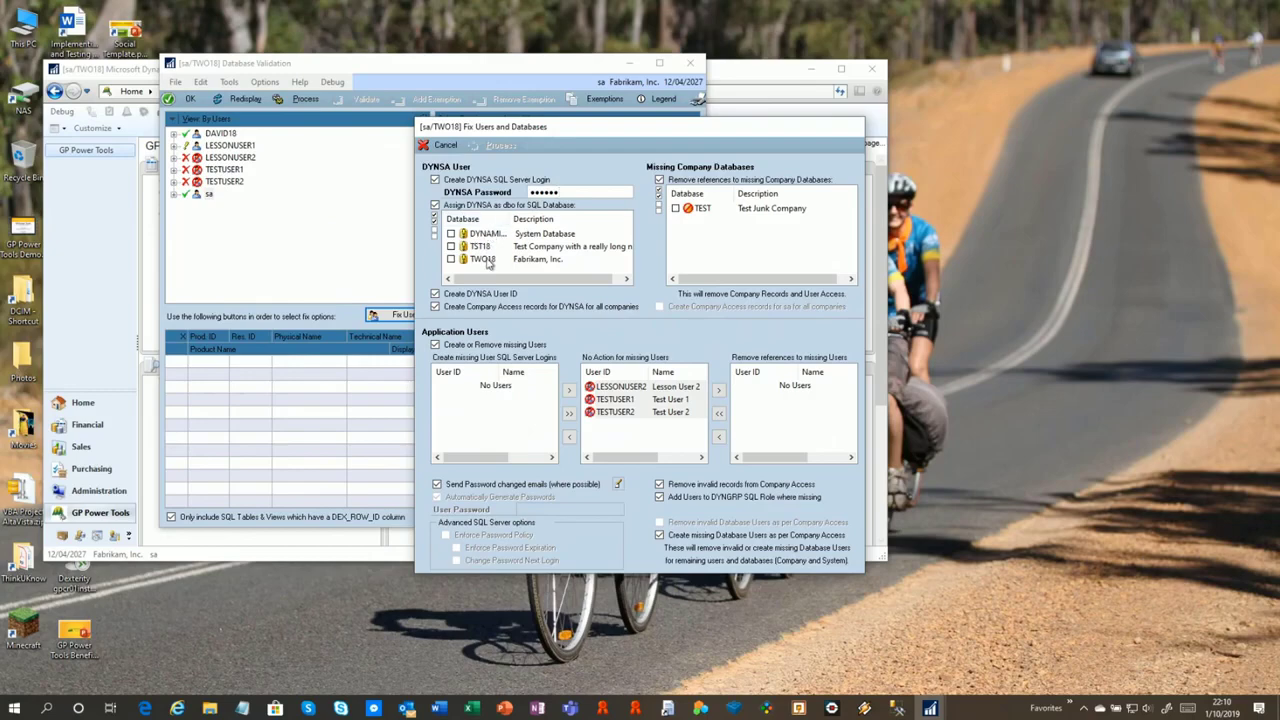
left_click(436, 220)
left_click_drag(586, 129, 695, 86)
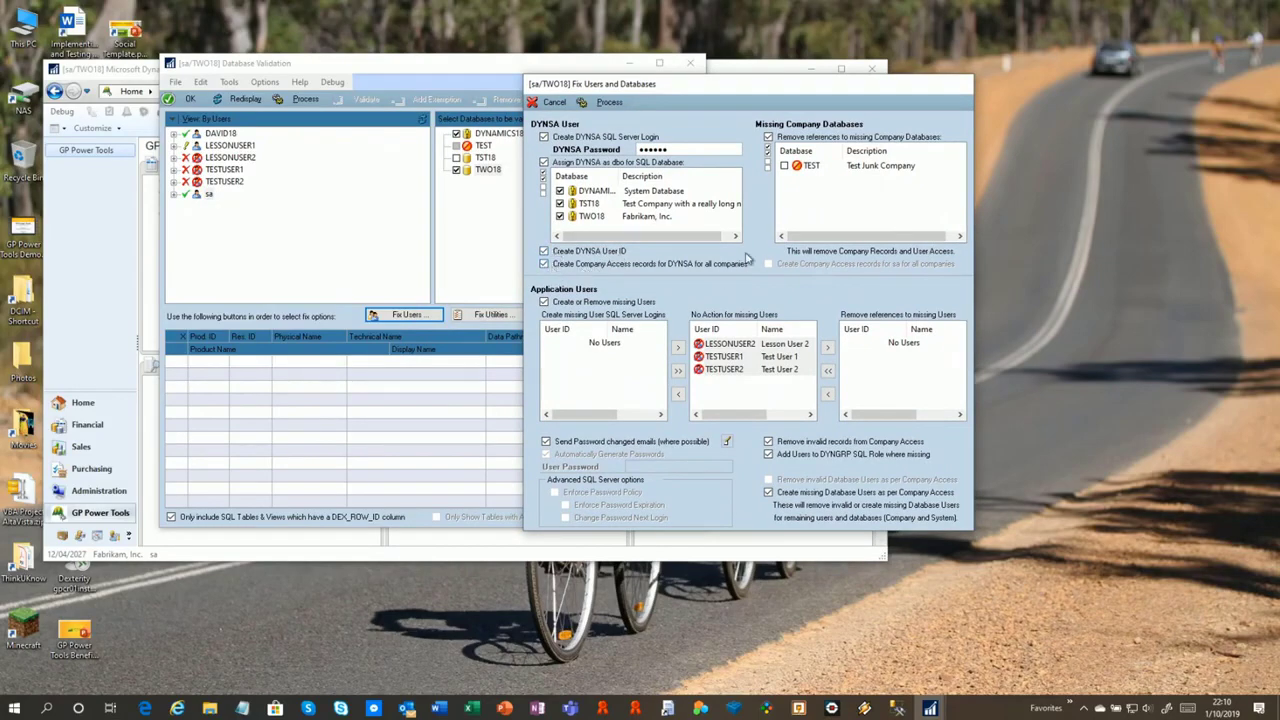
left_click(822, 168)
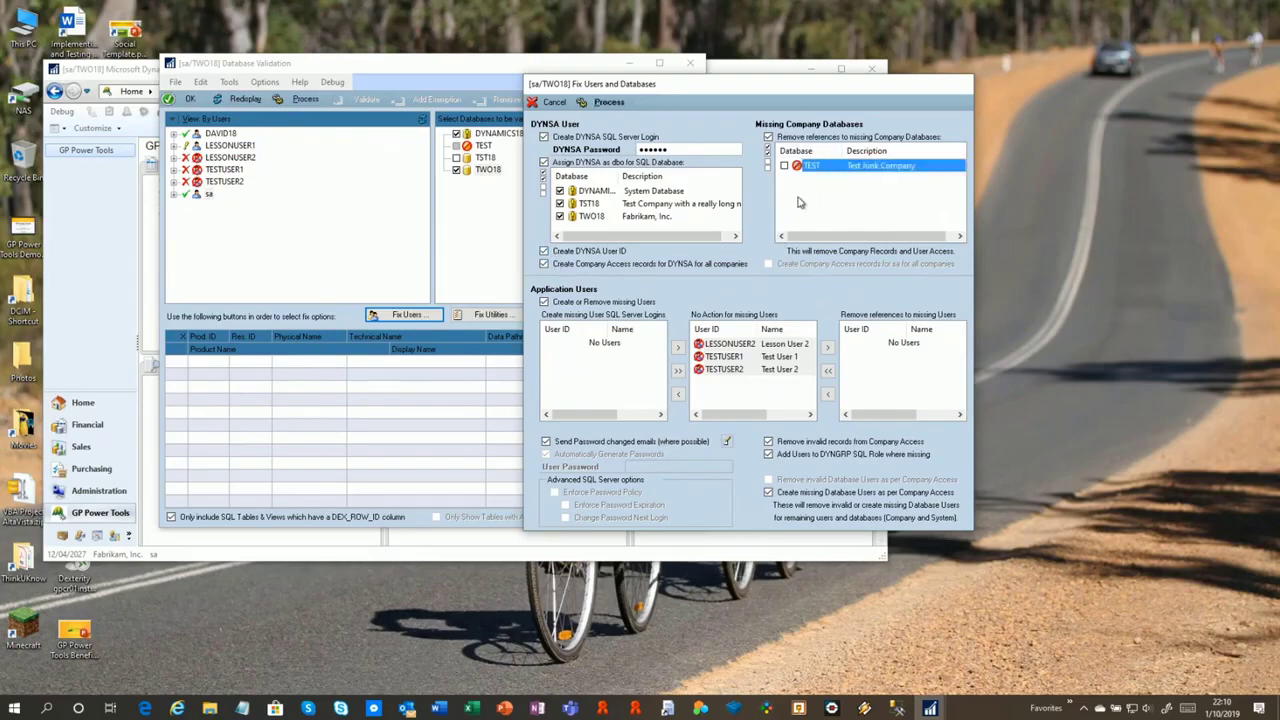
left_click(770, 153)
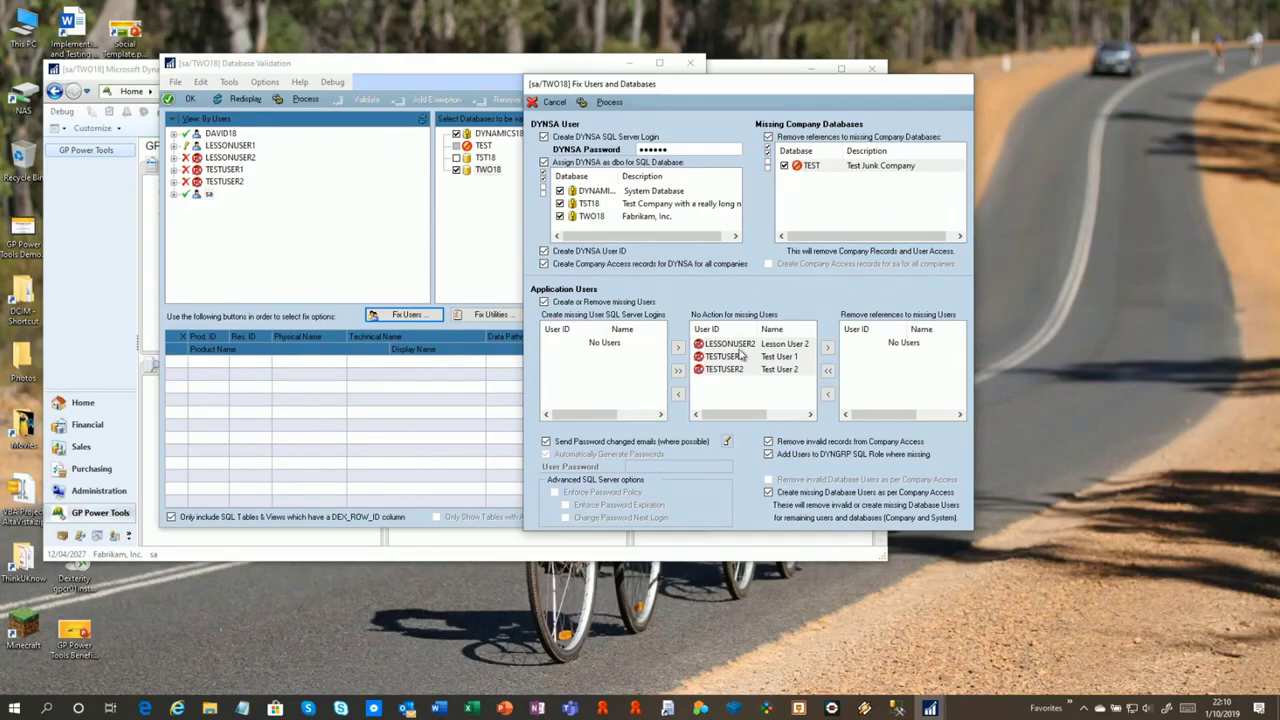
left_click(752, 347)
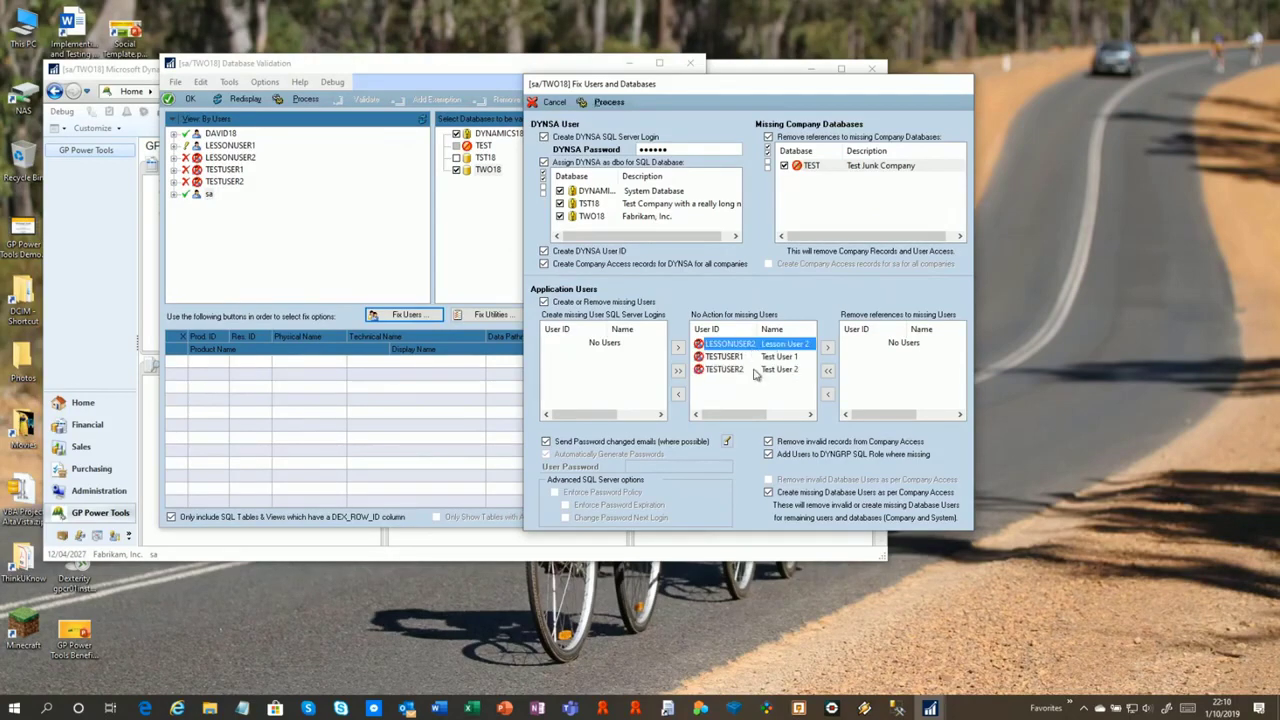
left_click(677, 394)
left_click(749, 344)
left_click(750, 357, "shift")
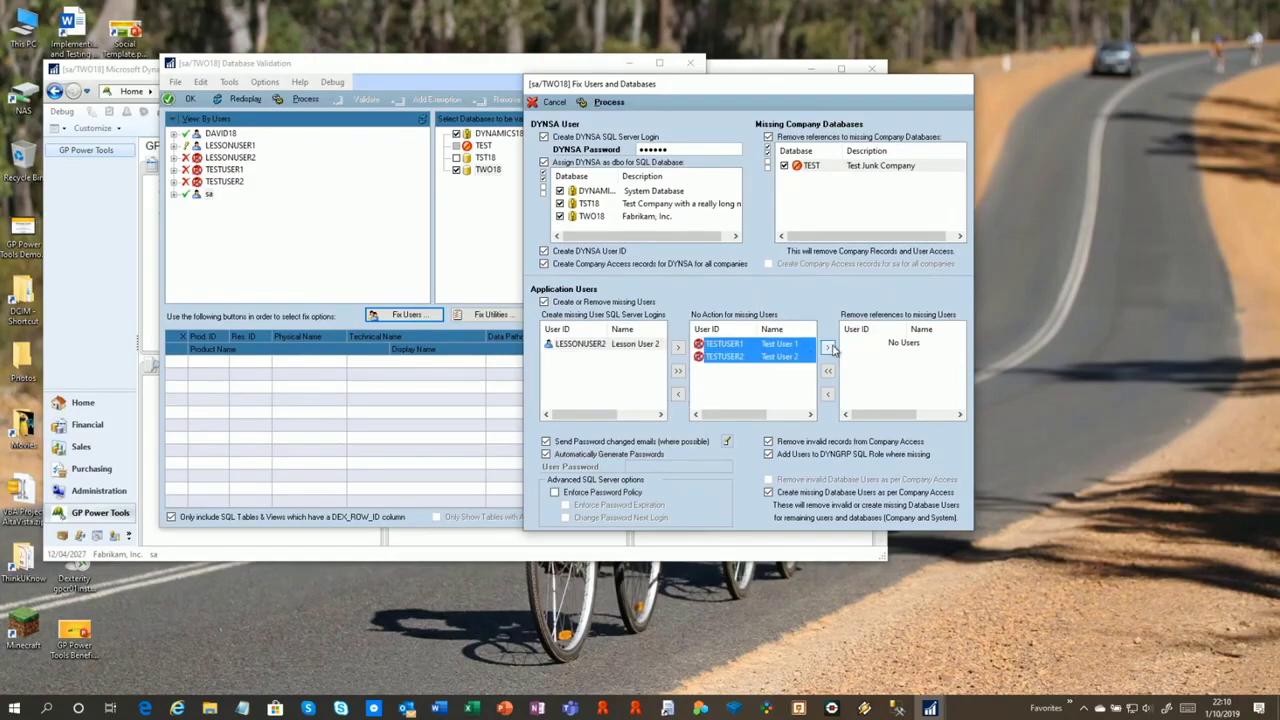
left_click(828, 348)
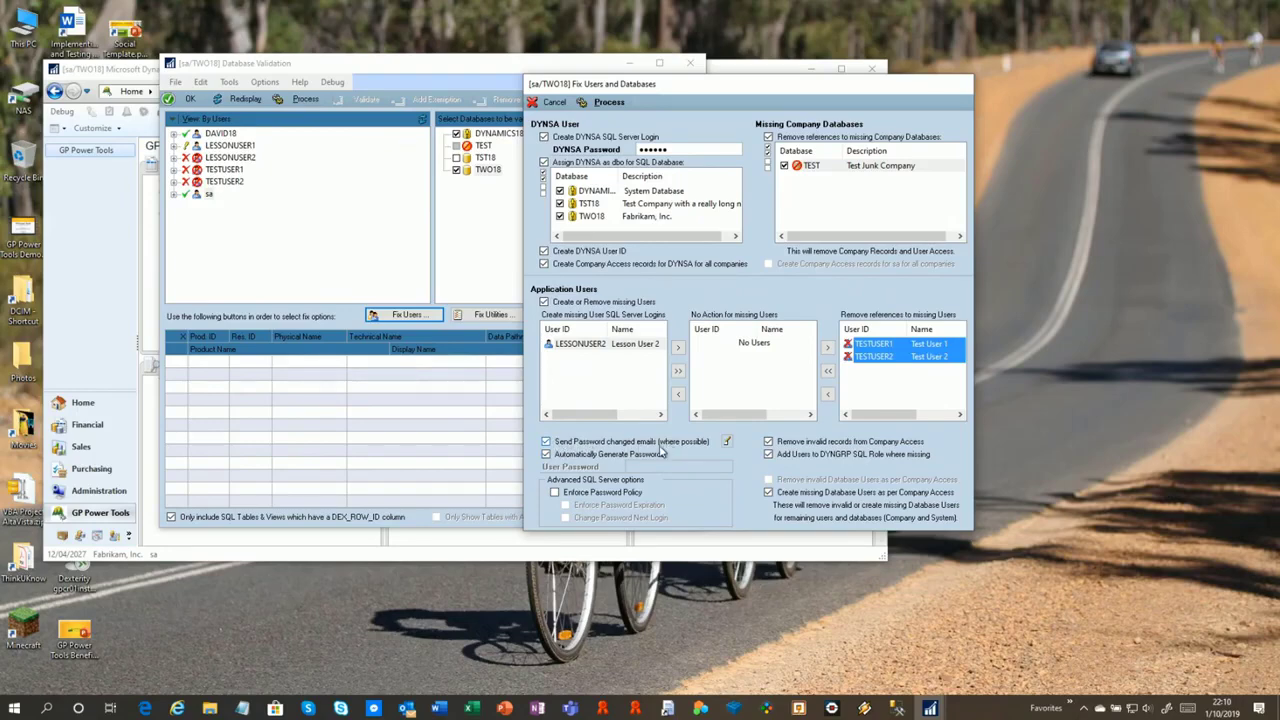
left_click(728, 442)
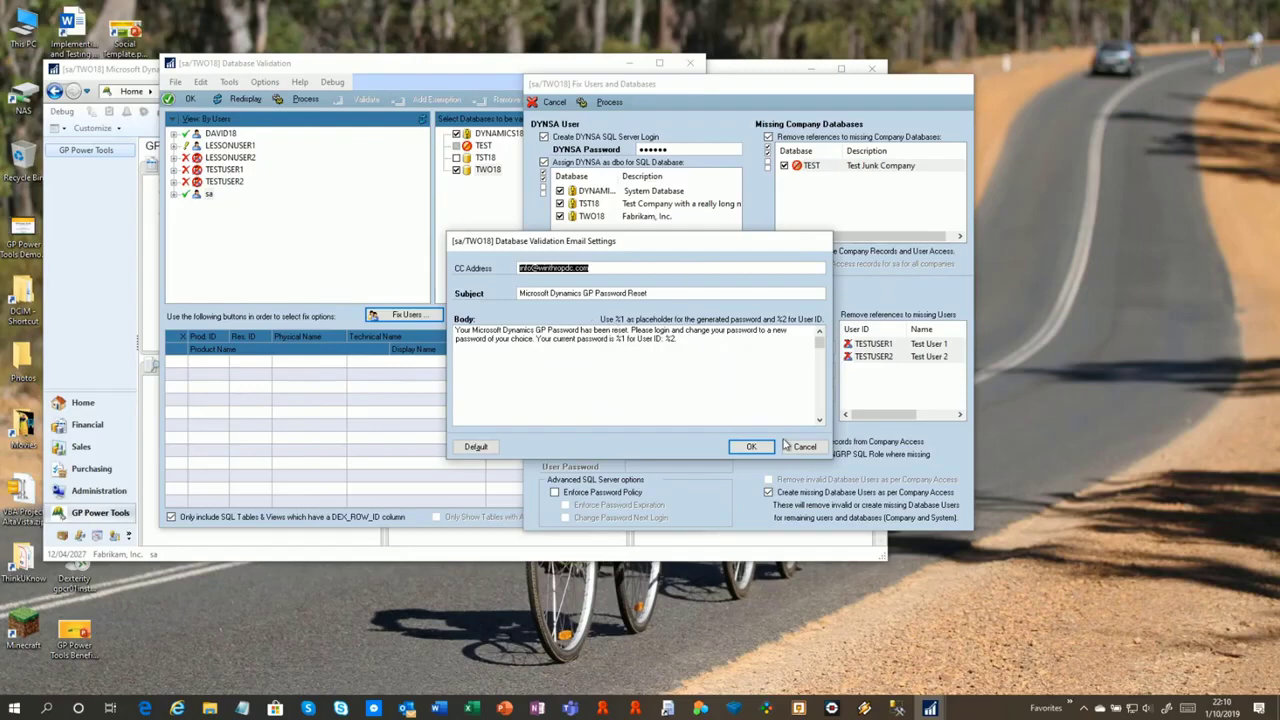
left_click(634, 293)
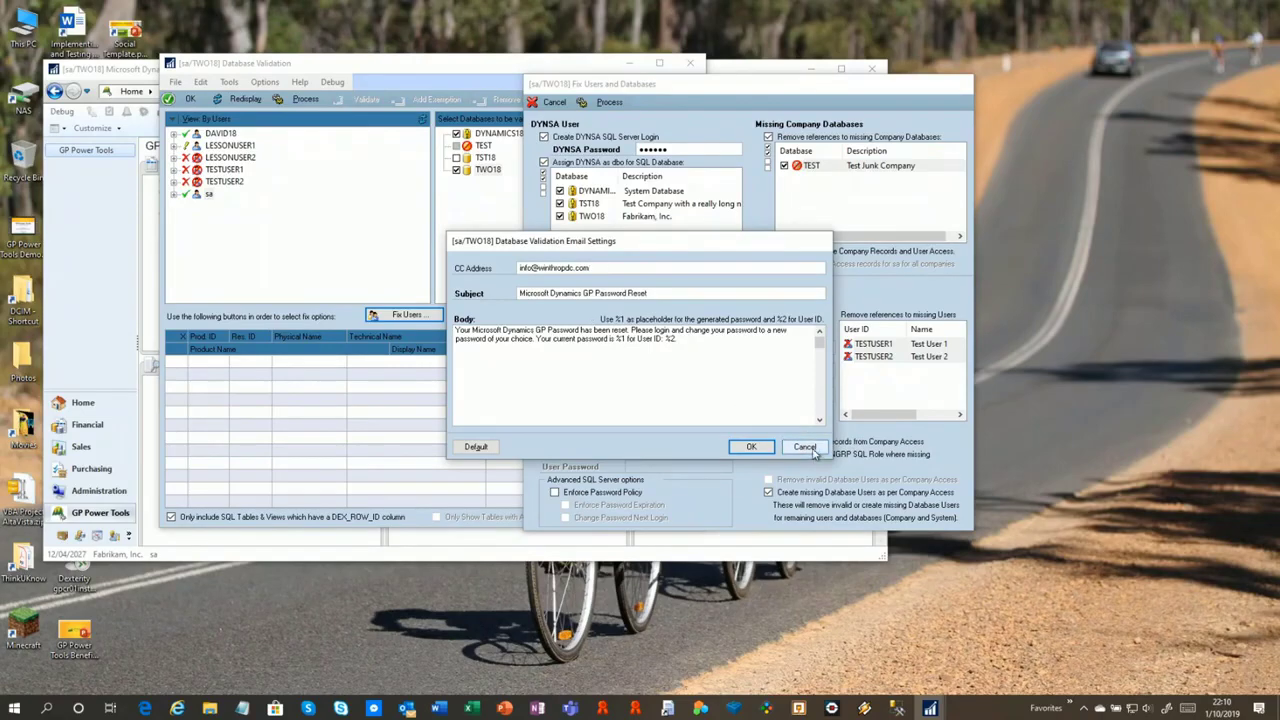
left_click(806, 447)
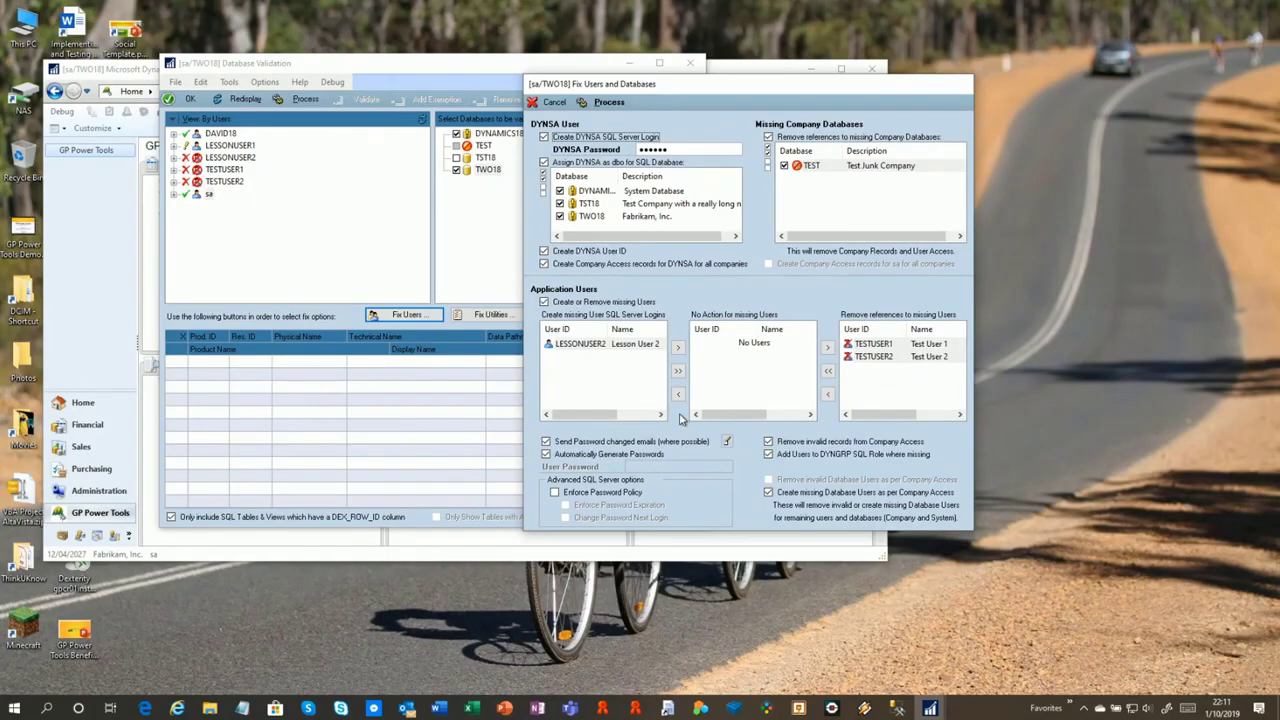
Enforce password policy, expiration and change-at-next-login, then process the user and database fixes
left_click(569, 457)
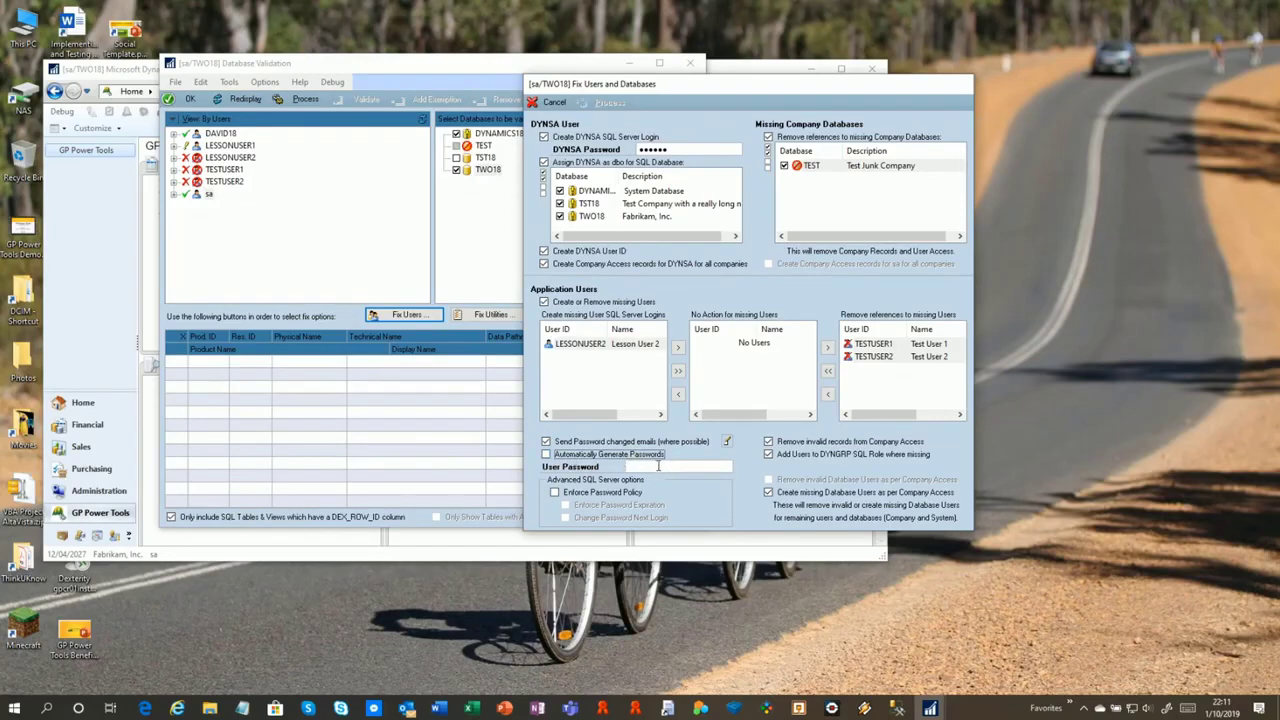
left_click(578, 456)
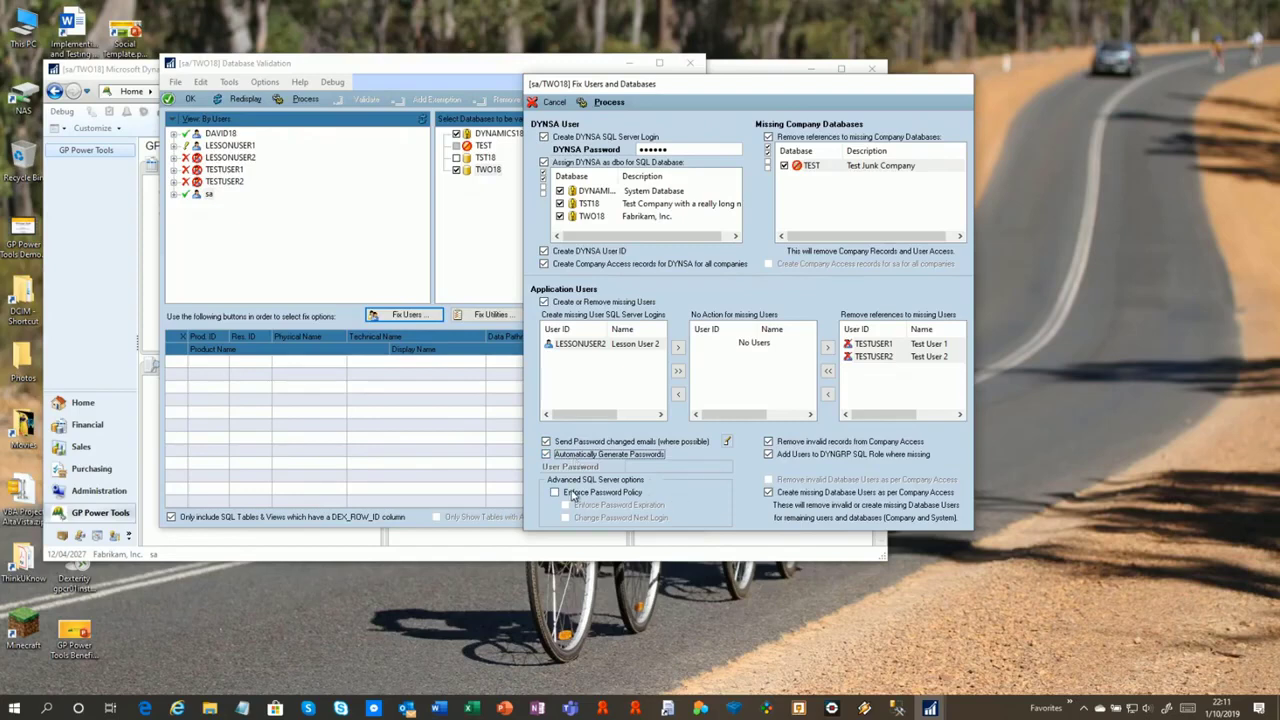
left_click(572, 493)
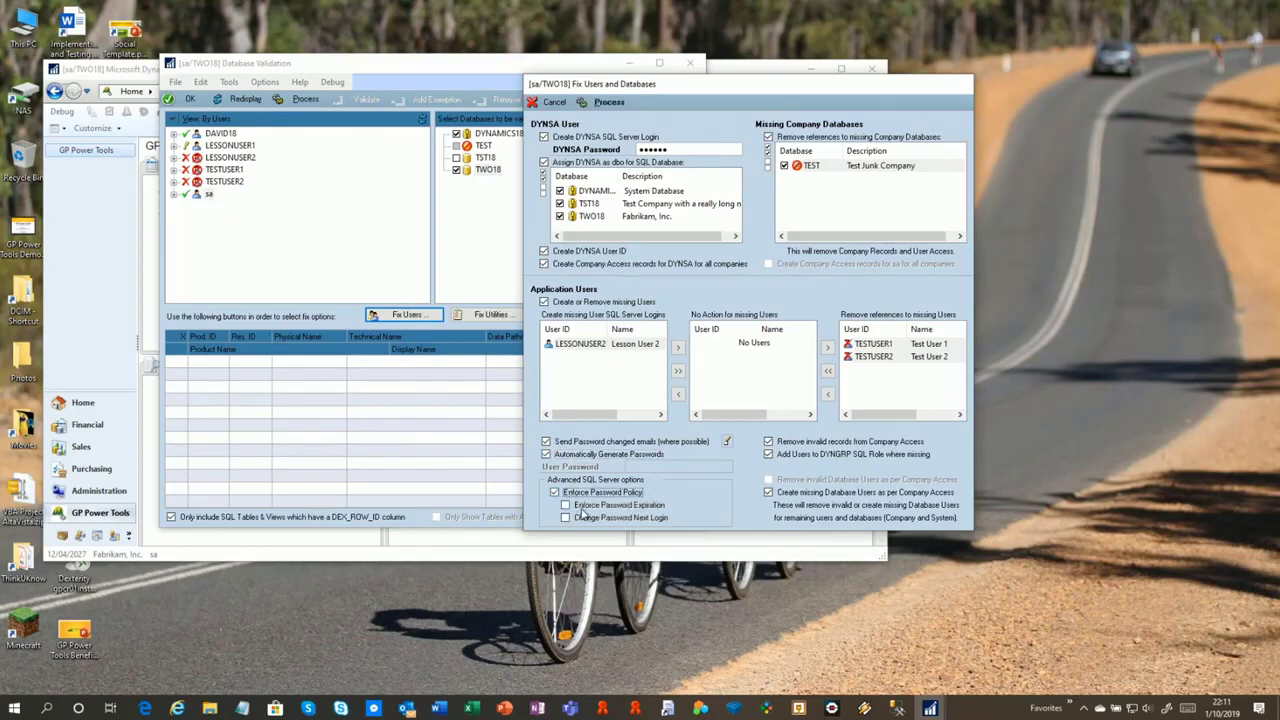
left_click(594, 505)
left_click(630, 518)
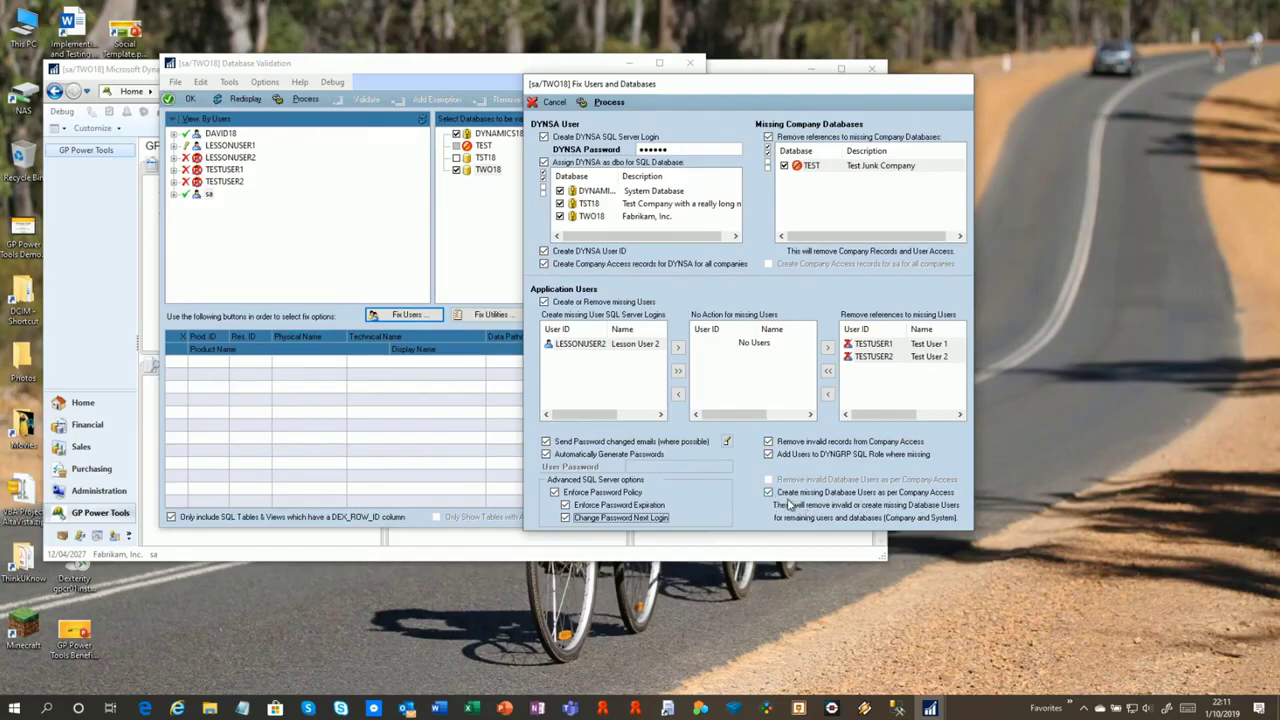
left_click(610, 103)
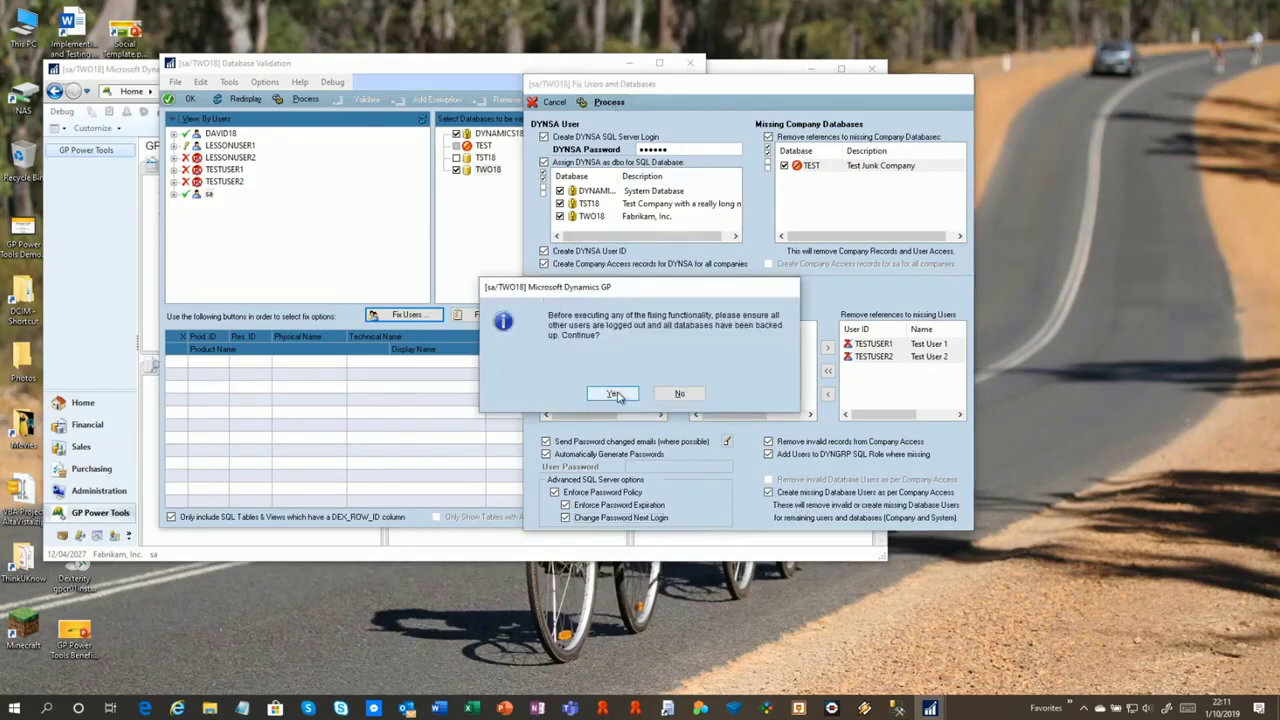
left_click(613, 397)
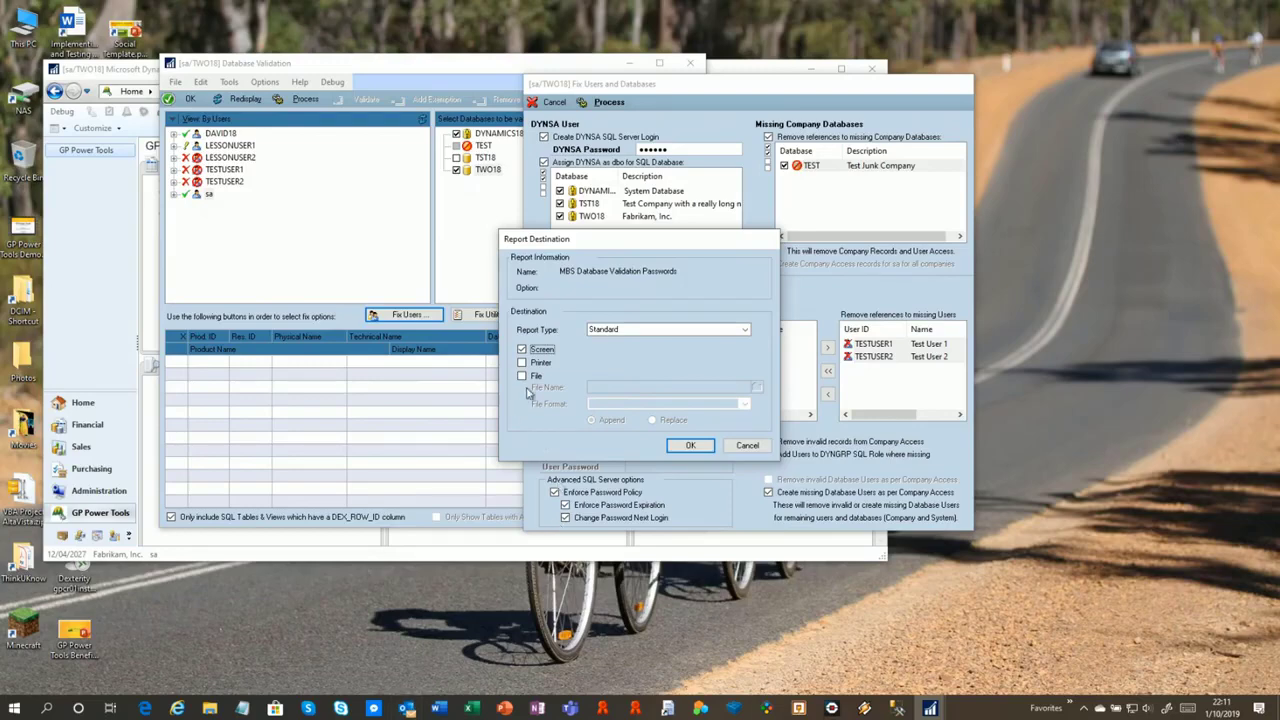
Send the generated-passwords report to Screen, review it, and close it
left_click(684, 451)
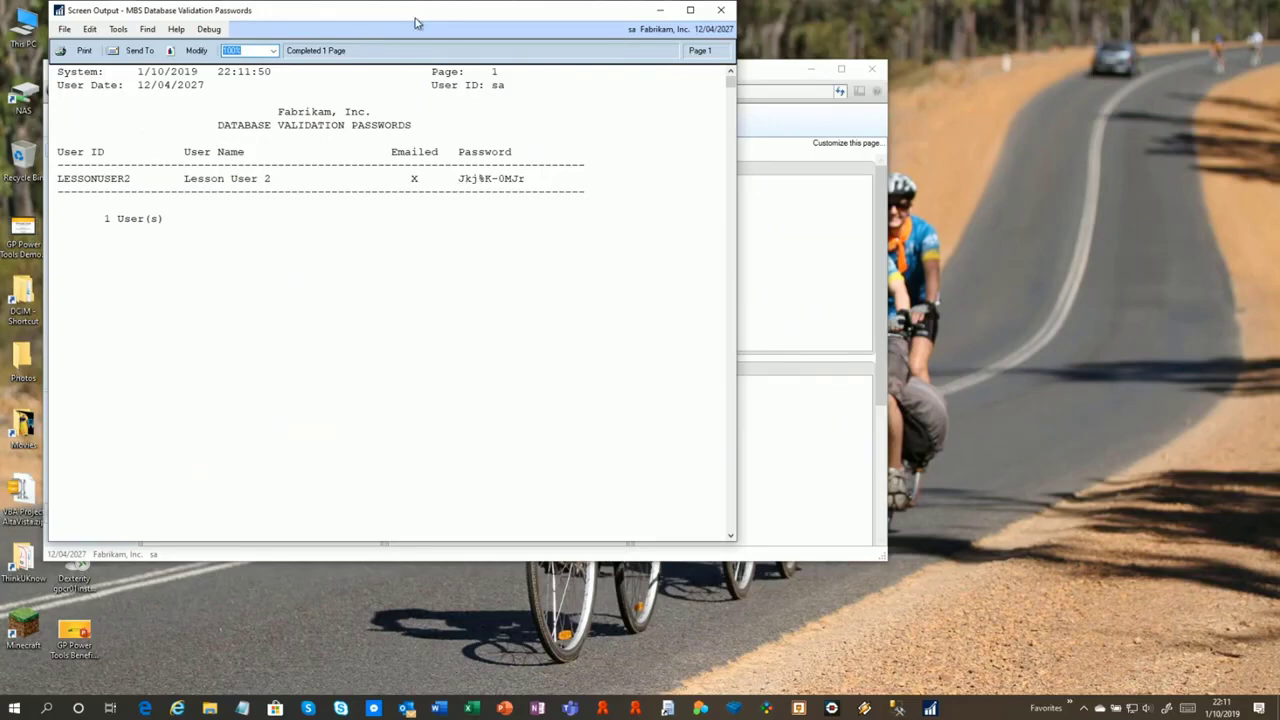
left_click_drag(420, 21, 423, 33)
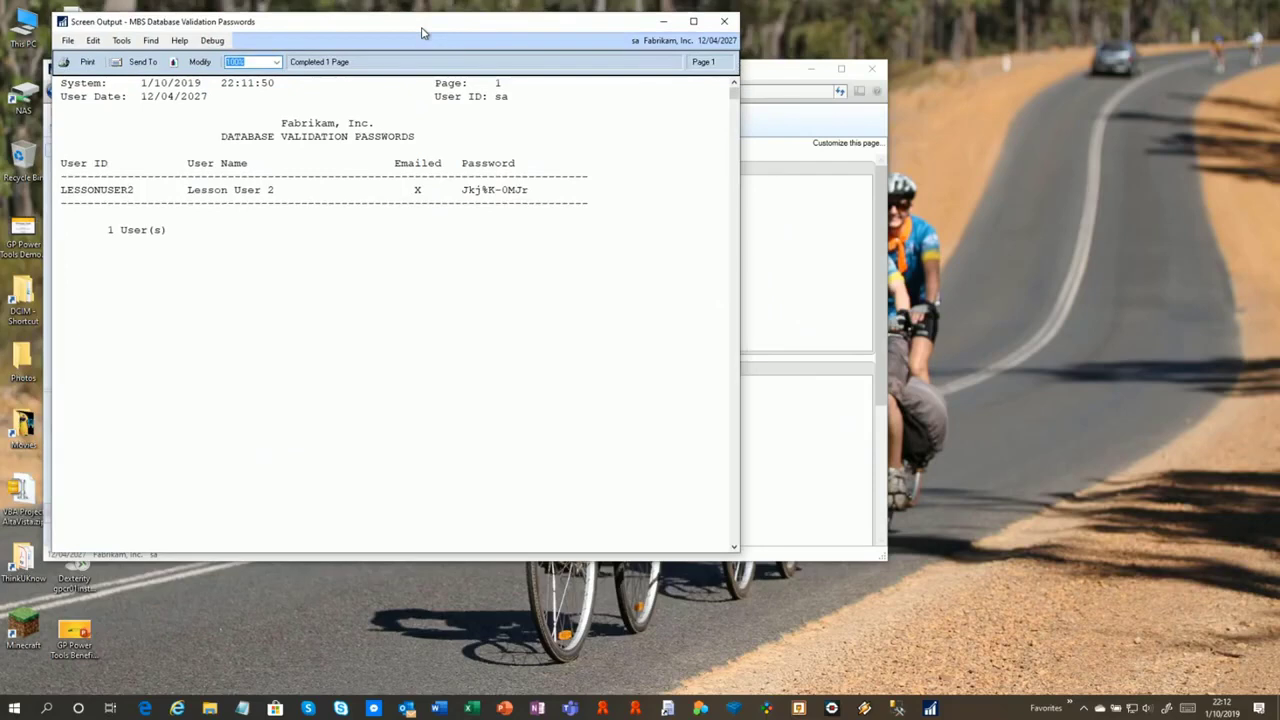
left_click(725, 23)
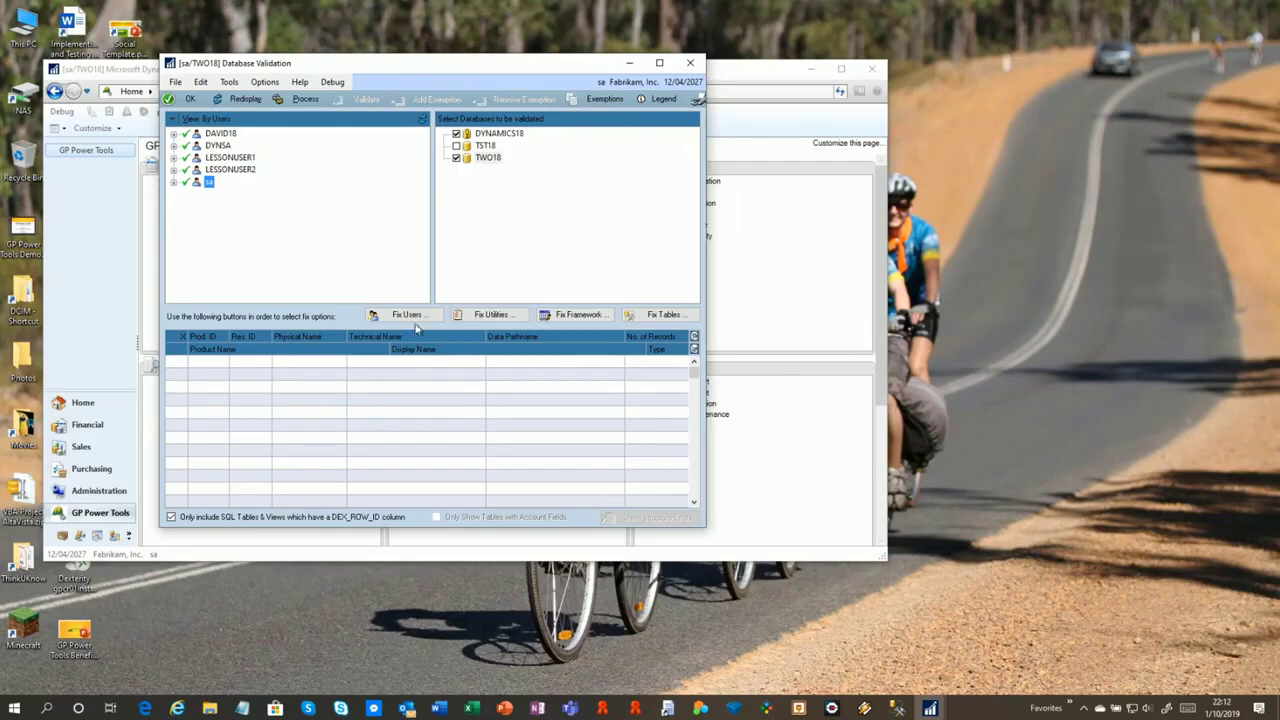
Open the Dynamics Utilities data fixes and inspect the orphaned product 24000 entry
left_click(490, 315)
left_click(612, 392)
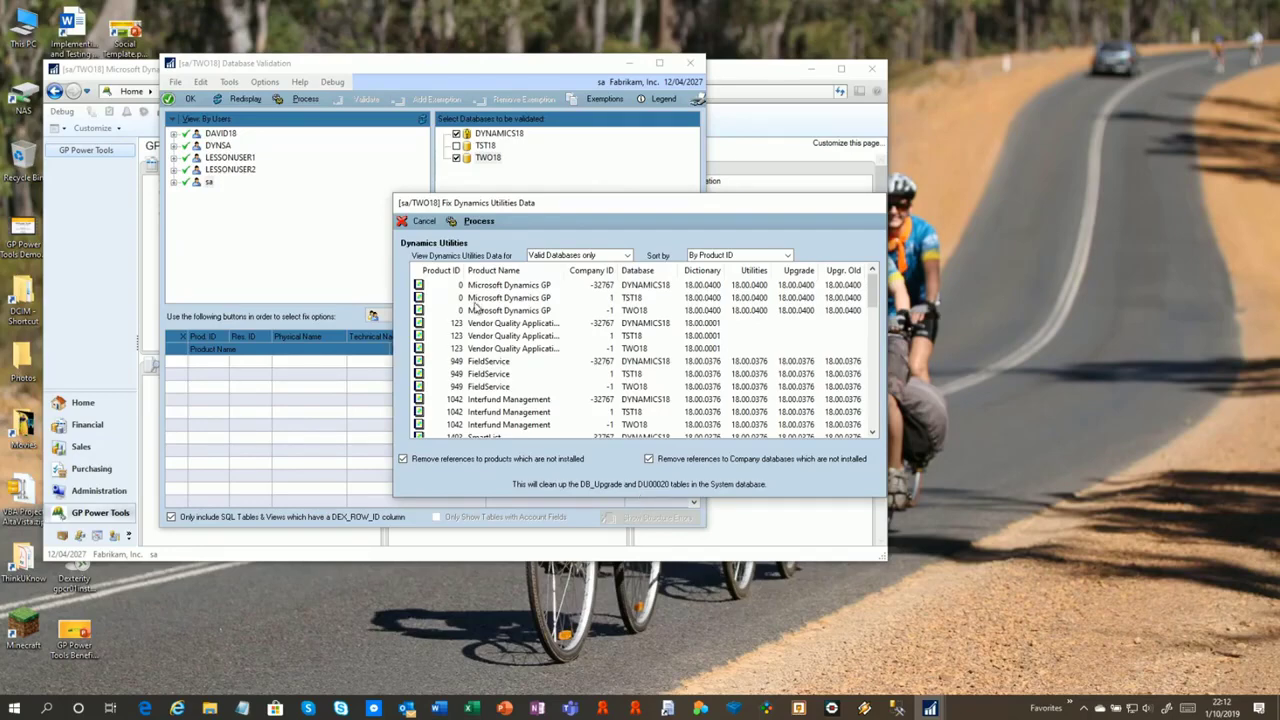
scroll(506, 365, "down", 10)
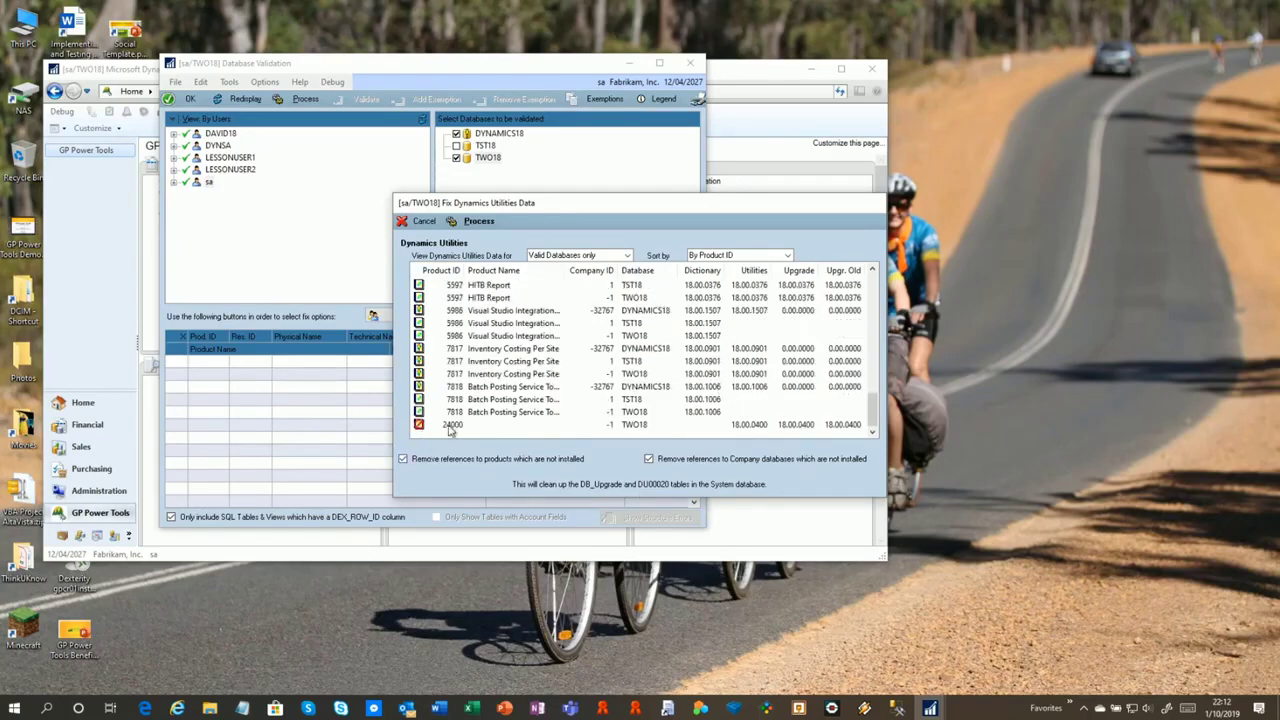
left_click(787, 426)
List Missing Databases only and process the Dynamics Utilities records cleanup
left_click(564, 255)
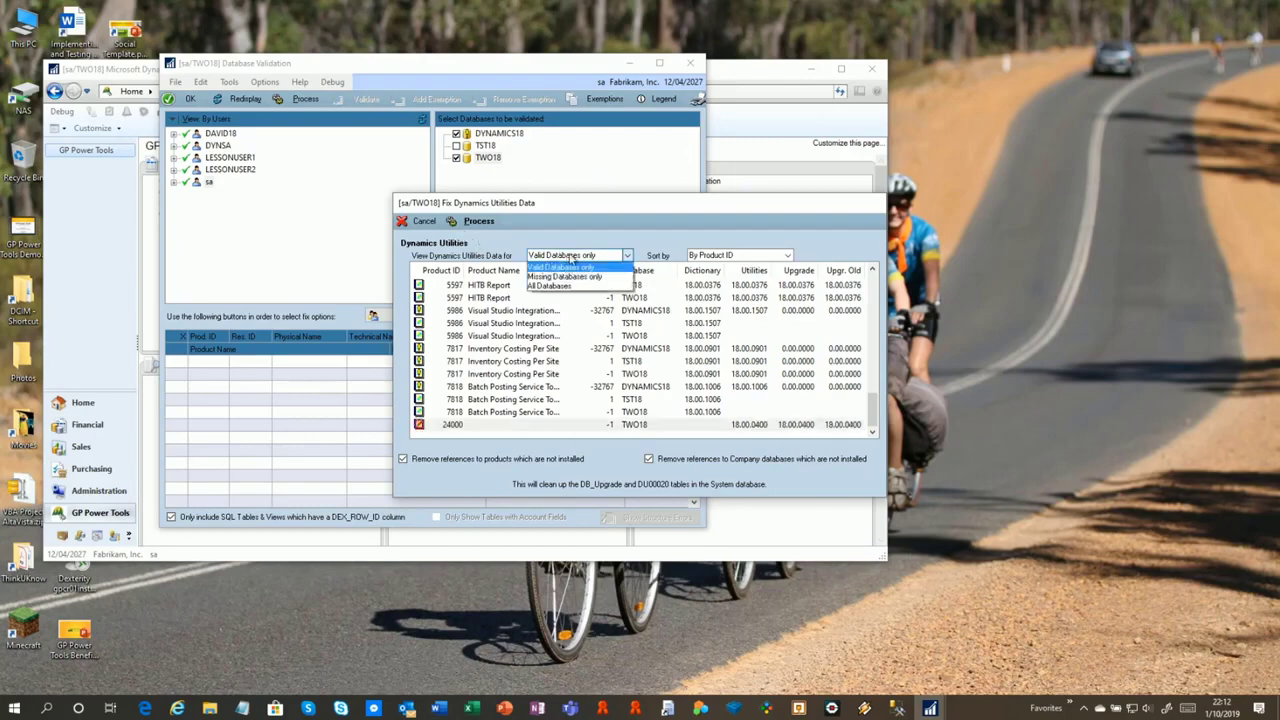
left_click(567, 279)
scroll(515, 330, "down", 3)
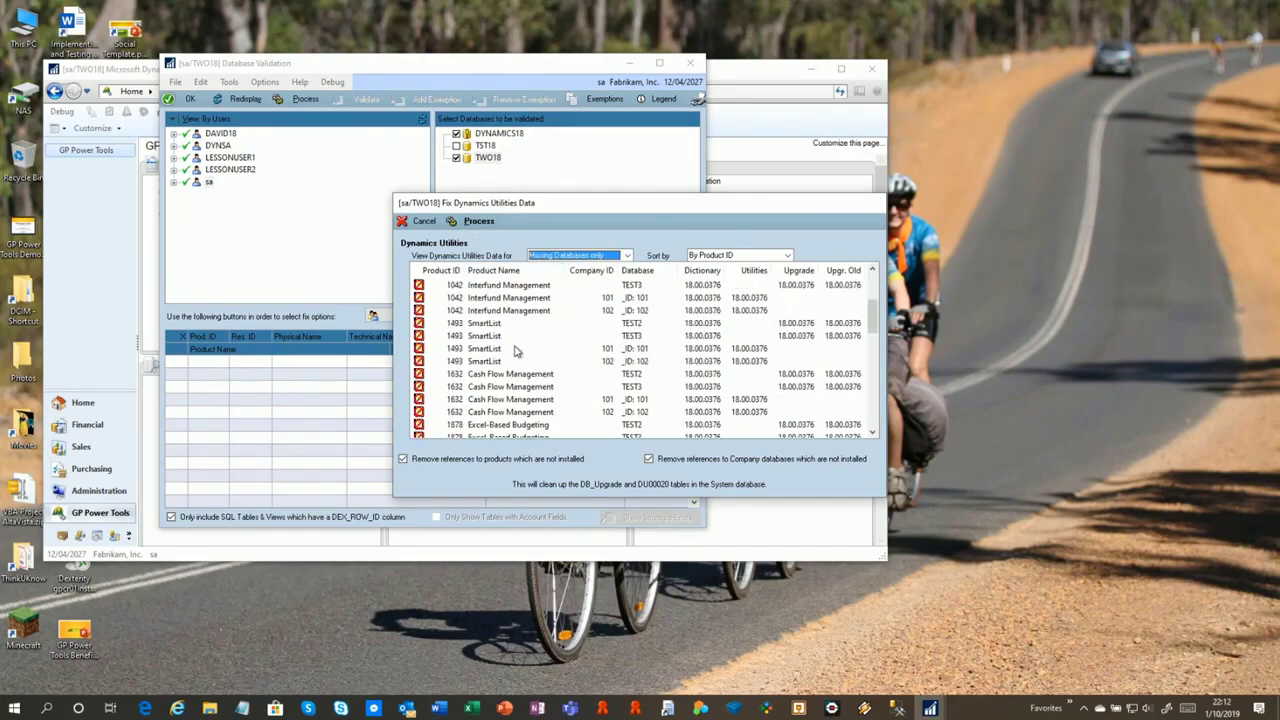
scroll(501, 342, "down", 10)
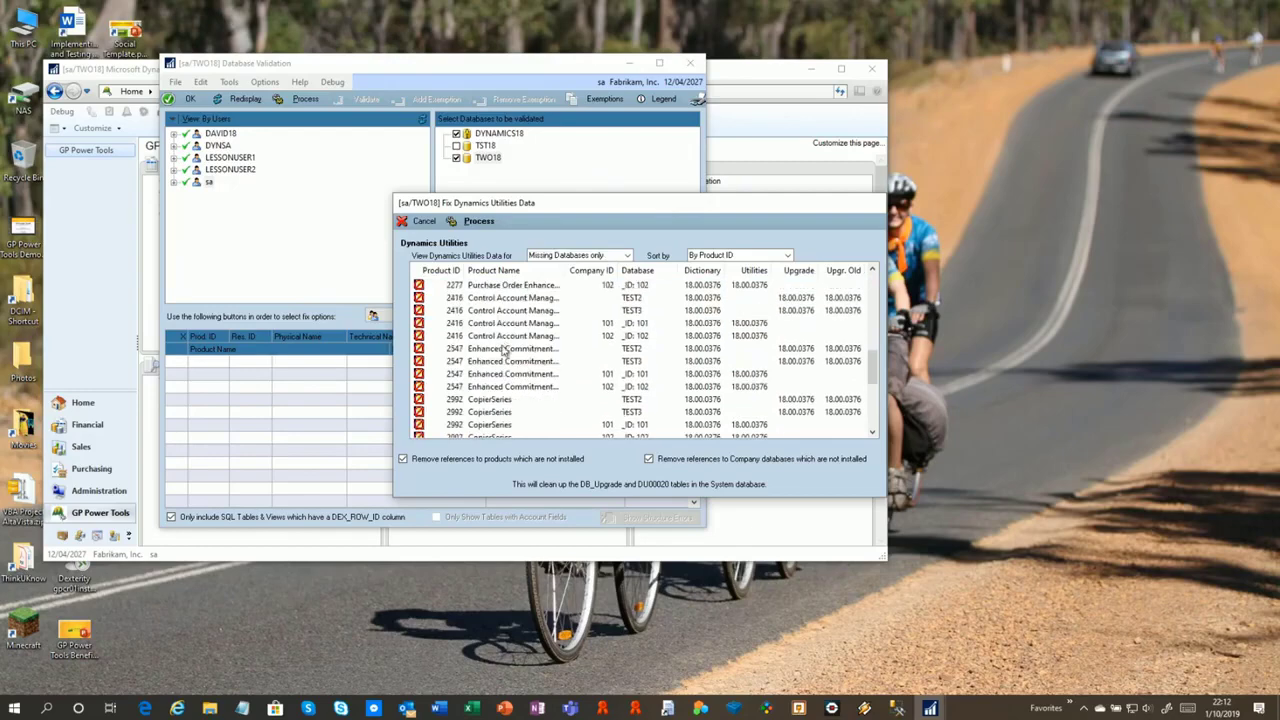
scroll(507, 353, "up", 11)
scroll(512, 340, "up", 4)
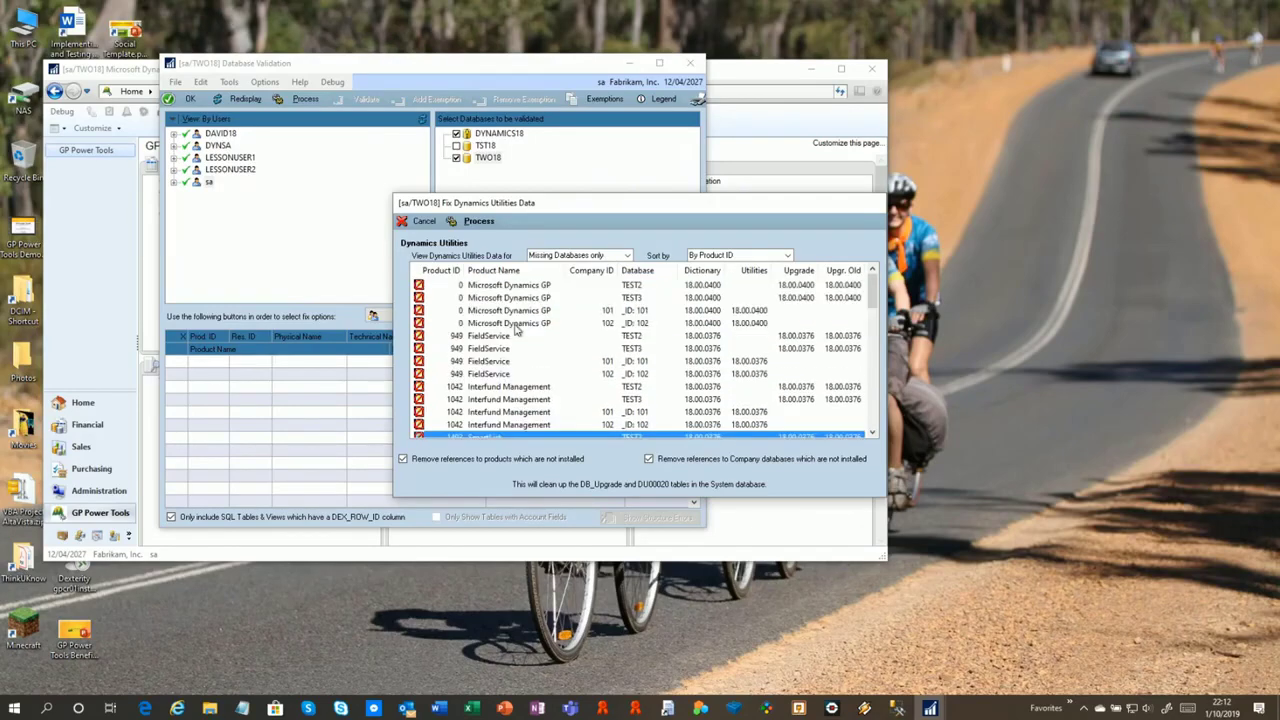
left_click(481, 224)
left_click(612, 399)
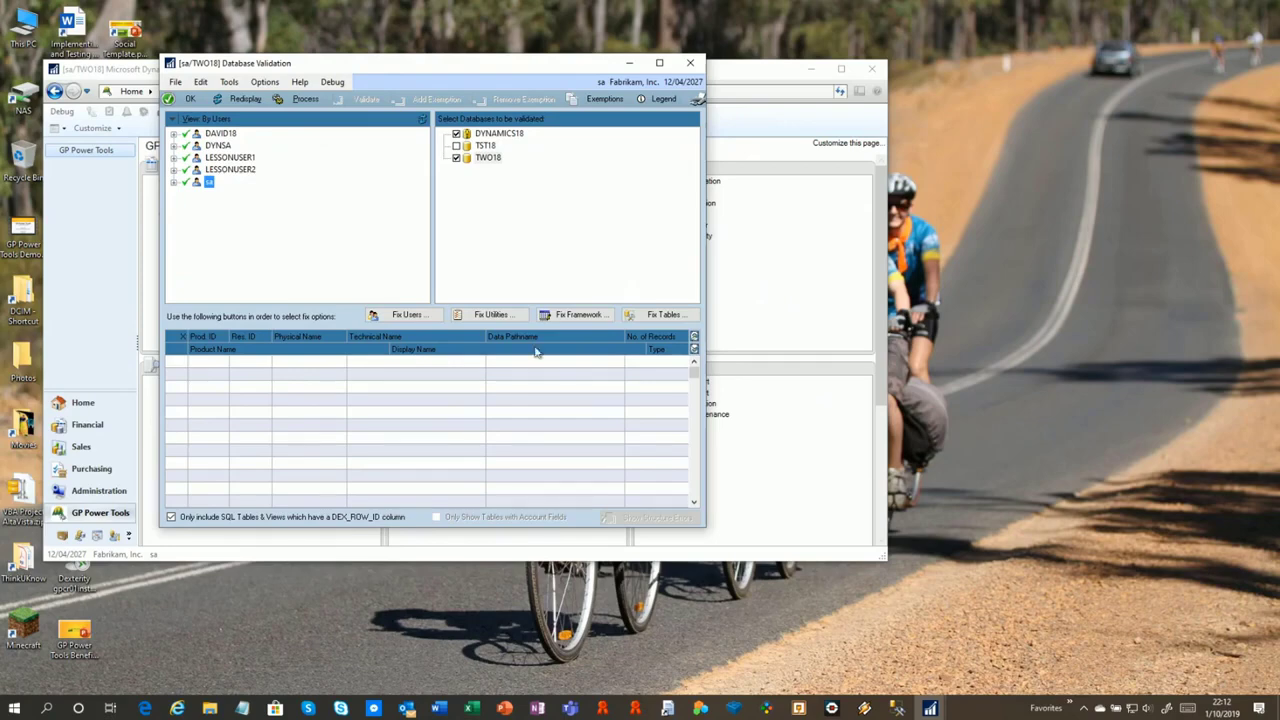
left_click(578, 315)
Compare account framework segment settings for TST18, TWO18, Application and DYNAMICS18
left_click(616, 397)
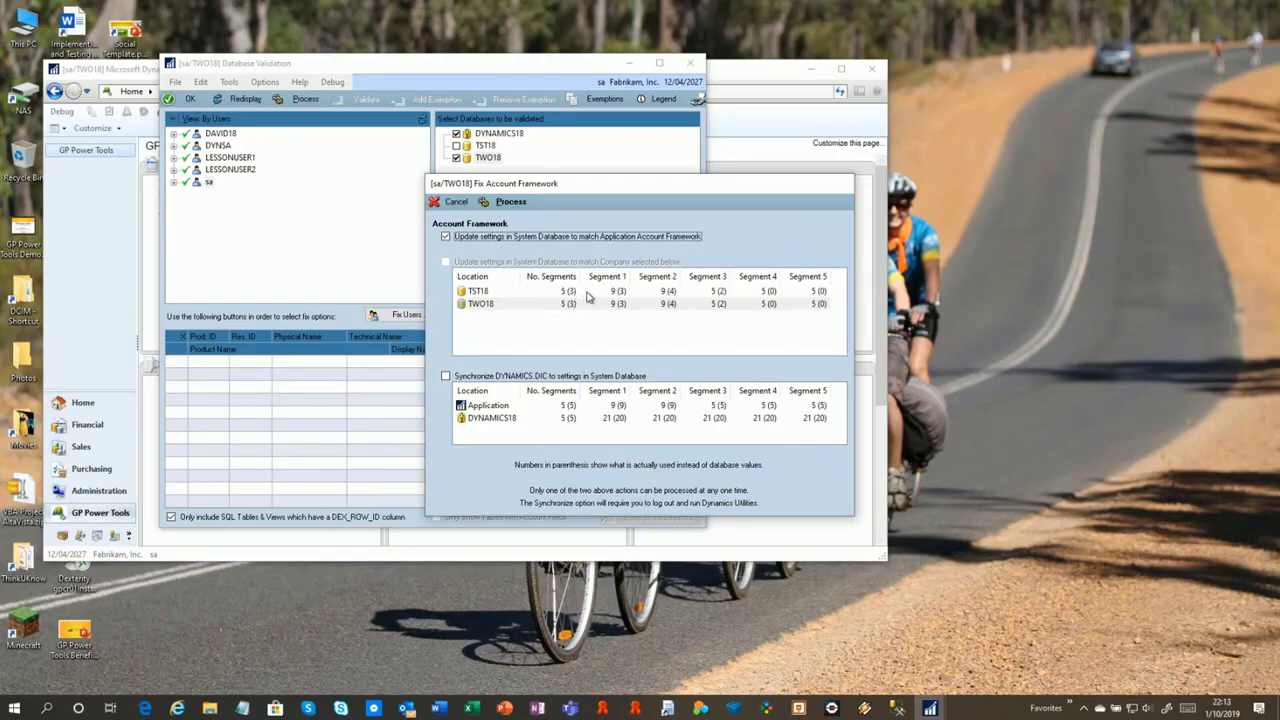
left_click(658, 293)
left_click(658, 303)
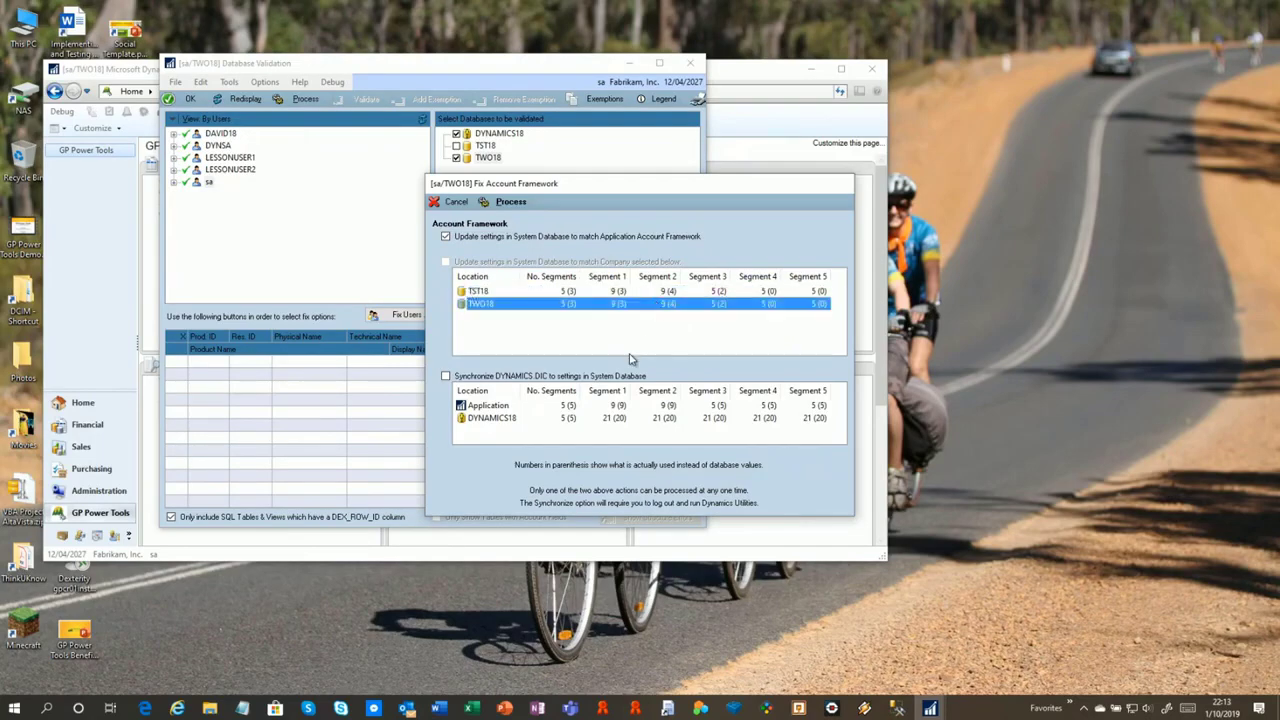
left_click(542, 408)
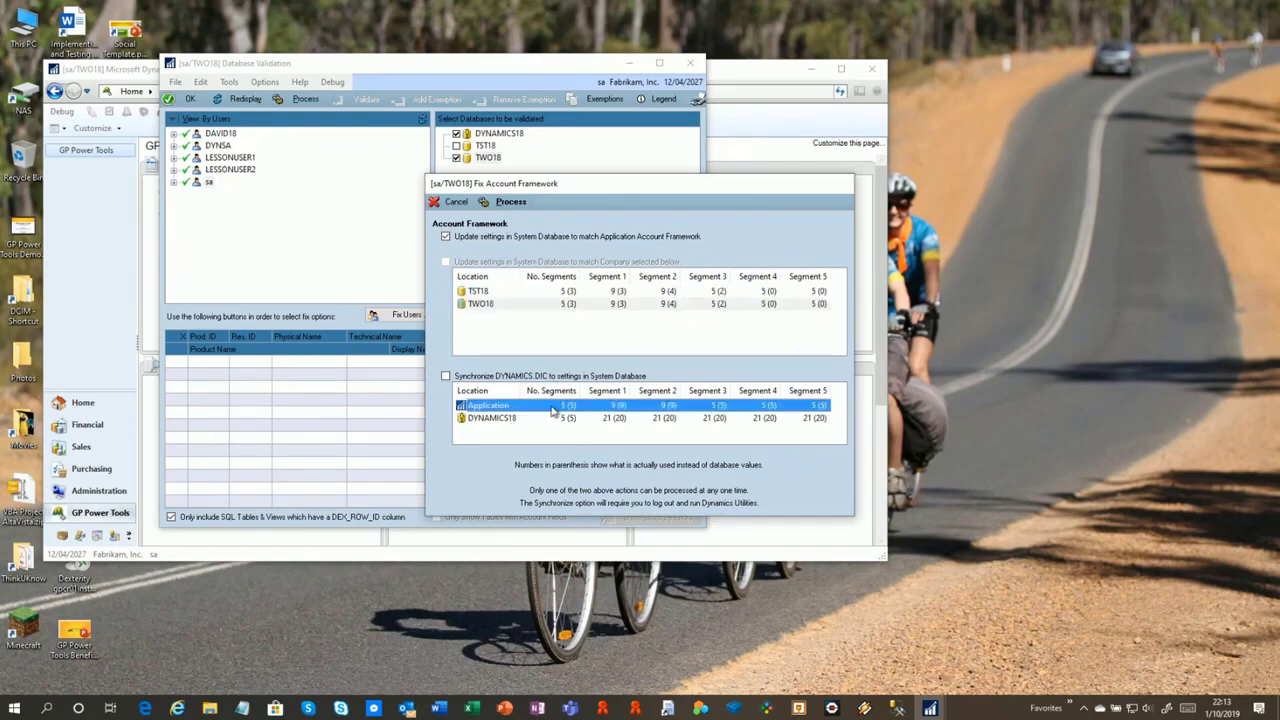
left_click(505, 418)
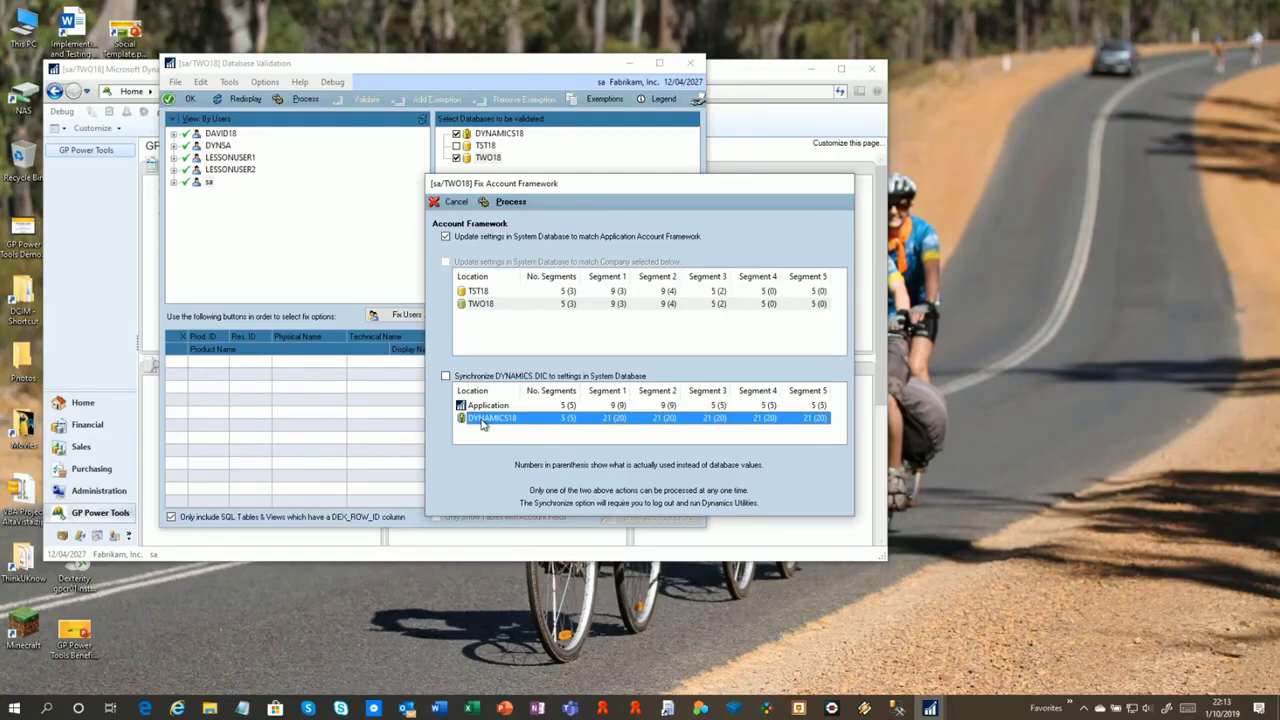
Process the System Database account framework update and confirm it
left_click_drag(654, 189, 775, 160)
left_click(641, 178)
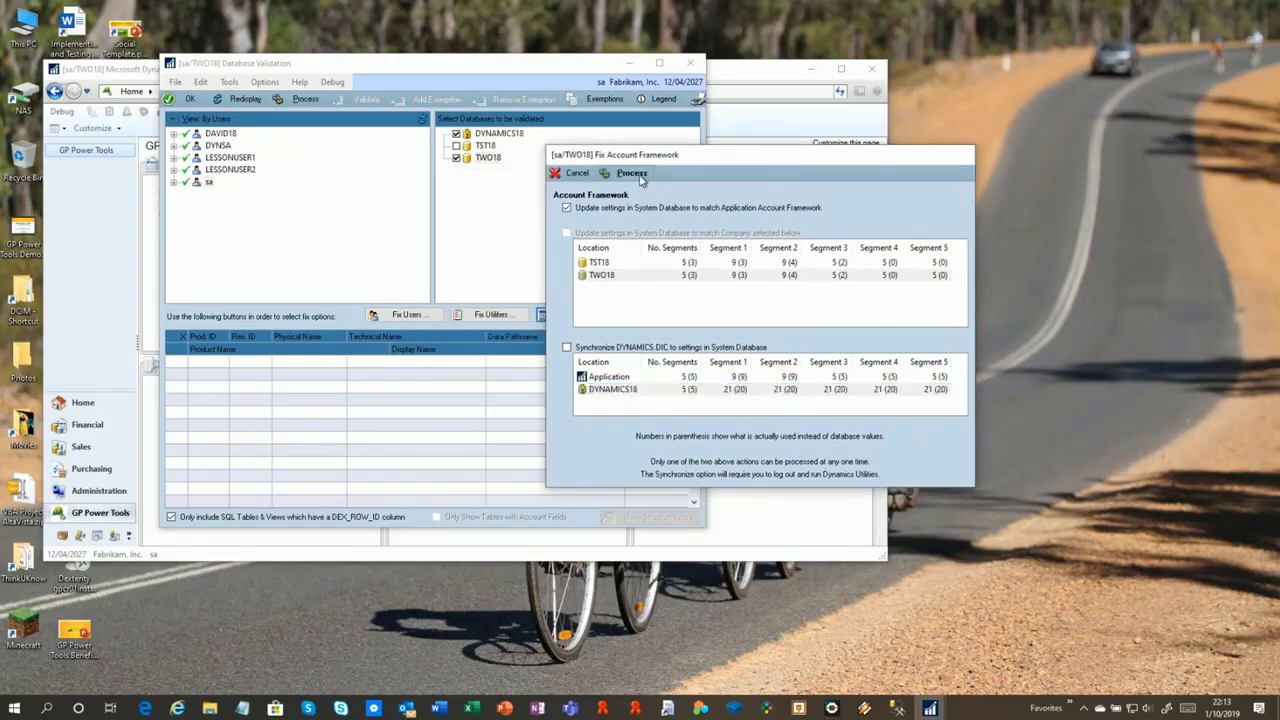
left_click(612, 393)
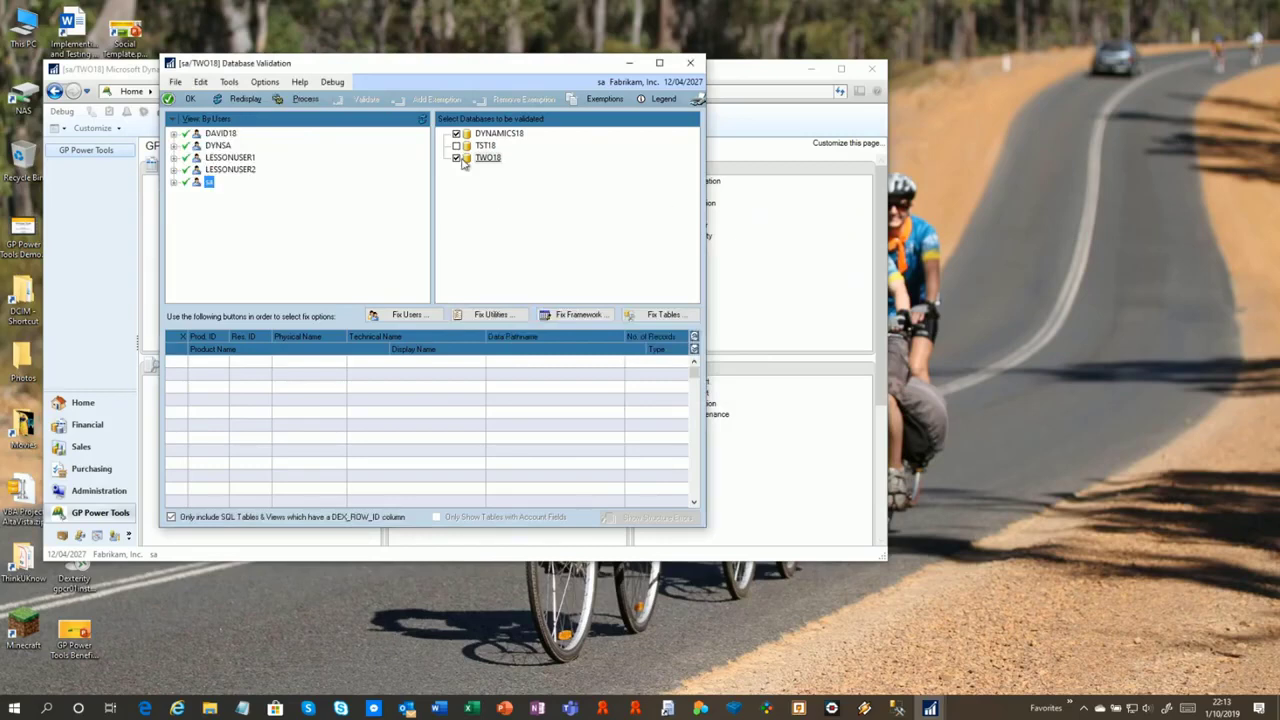
Dismiss the Fix Tables window and process DYNAMICS18 and TWO18 to list their tables
left_click(656, 318)
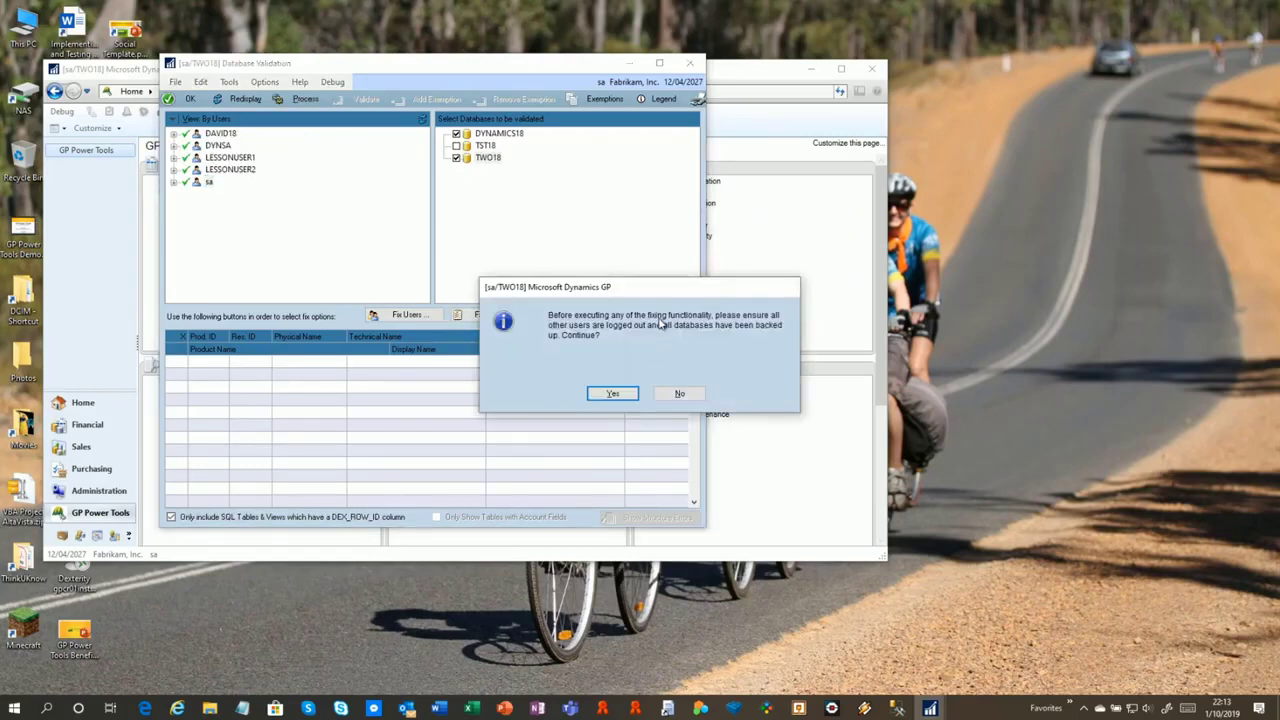
left_click(613, 393)
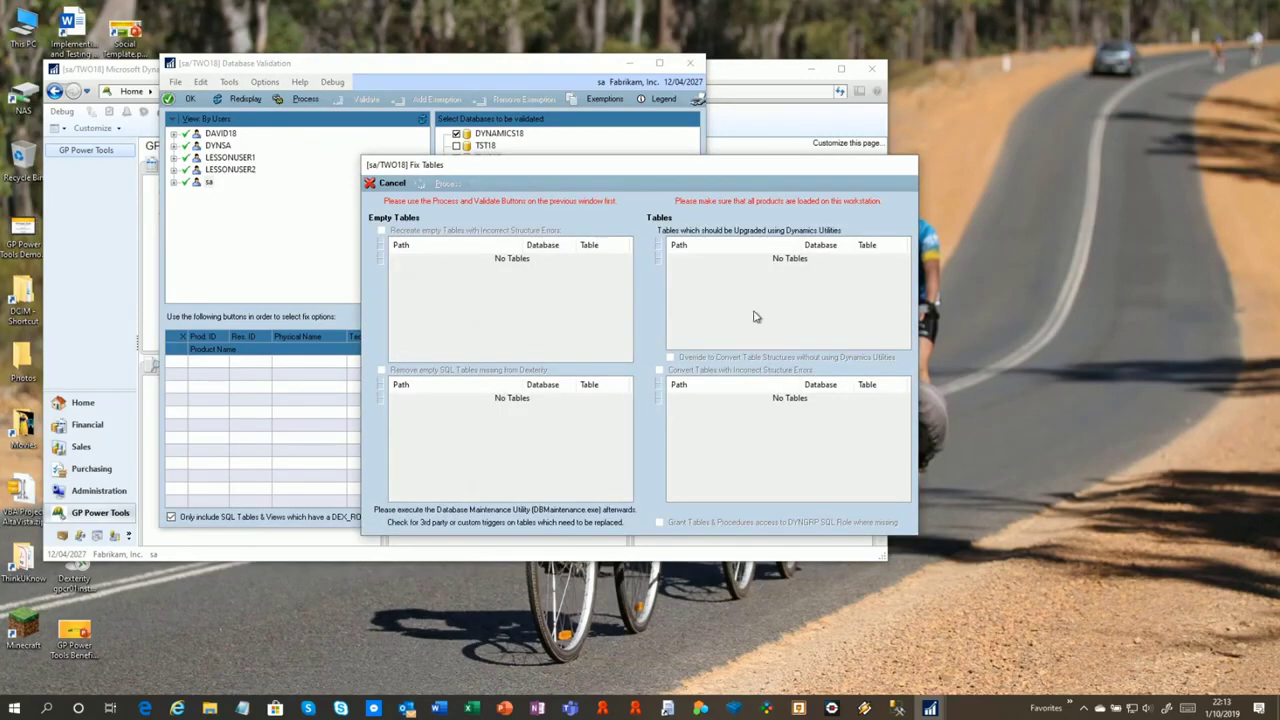
left_click(391, 184)
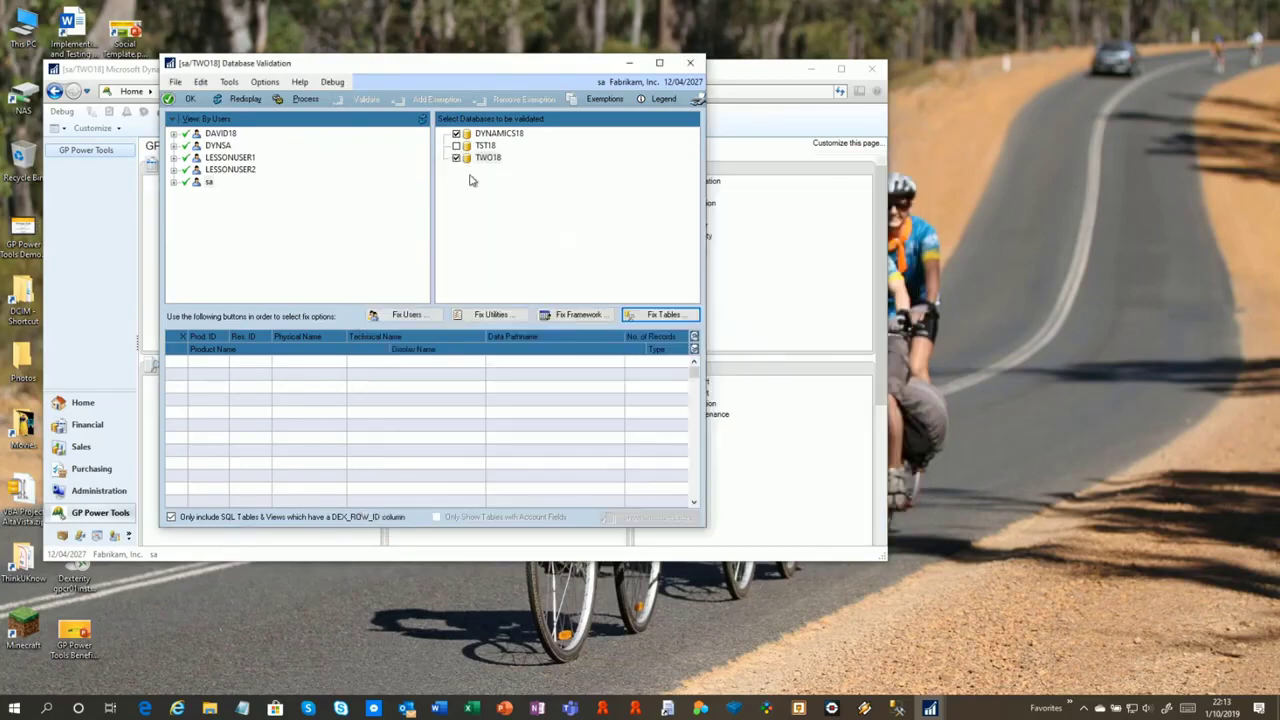
left_click(300, 99)
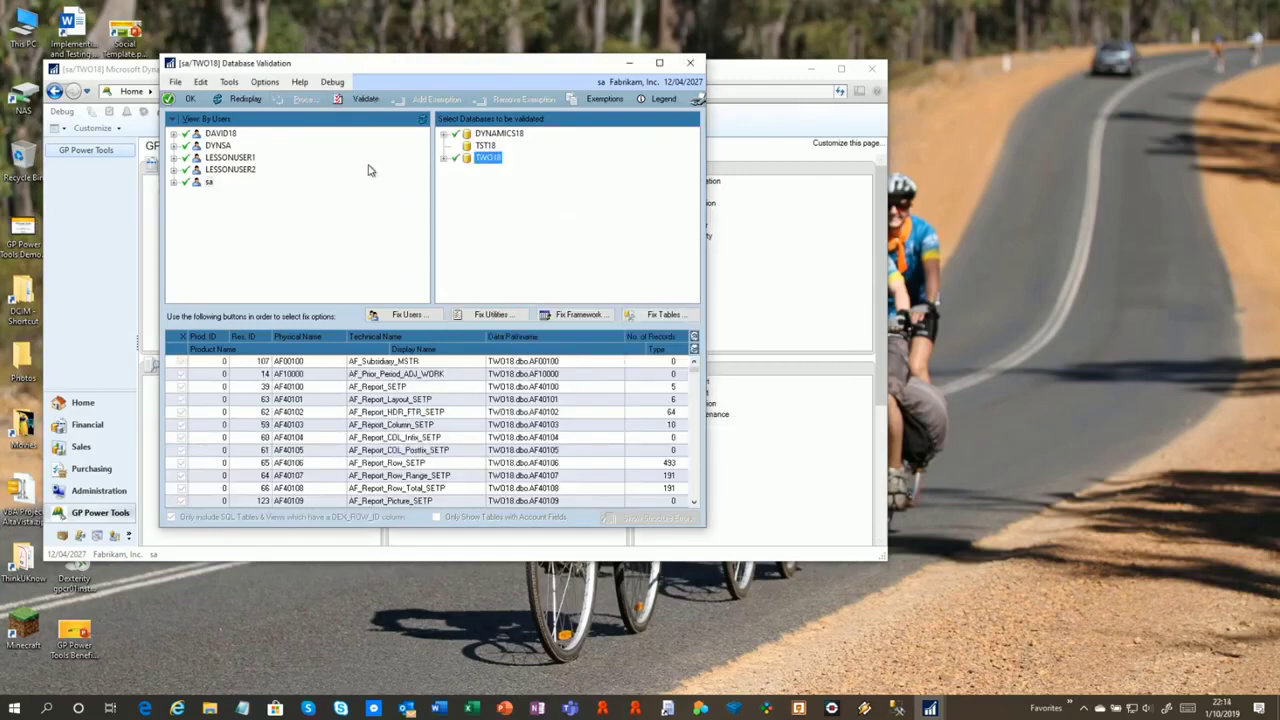
Expand the DYNAMICS18 and TWO18 result trees and show TWO18's found Dexterity and SQL tables
left_click(444, 134)
left_click(456, 147)
left_click(446, 218)
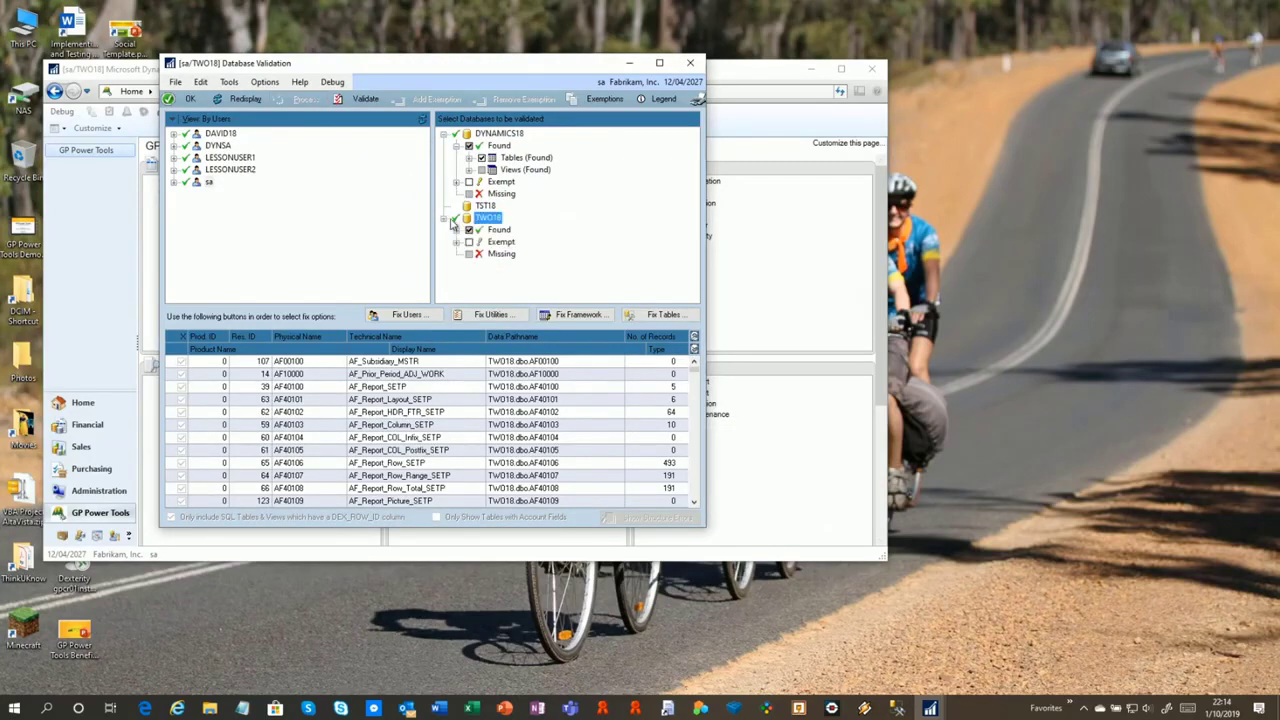
left_click(457, 230)
left_click(469, 242)
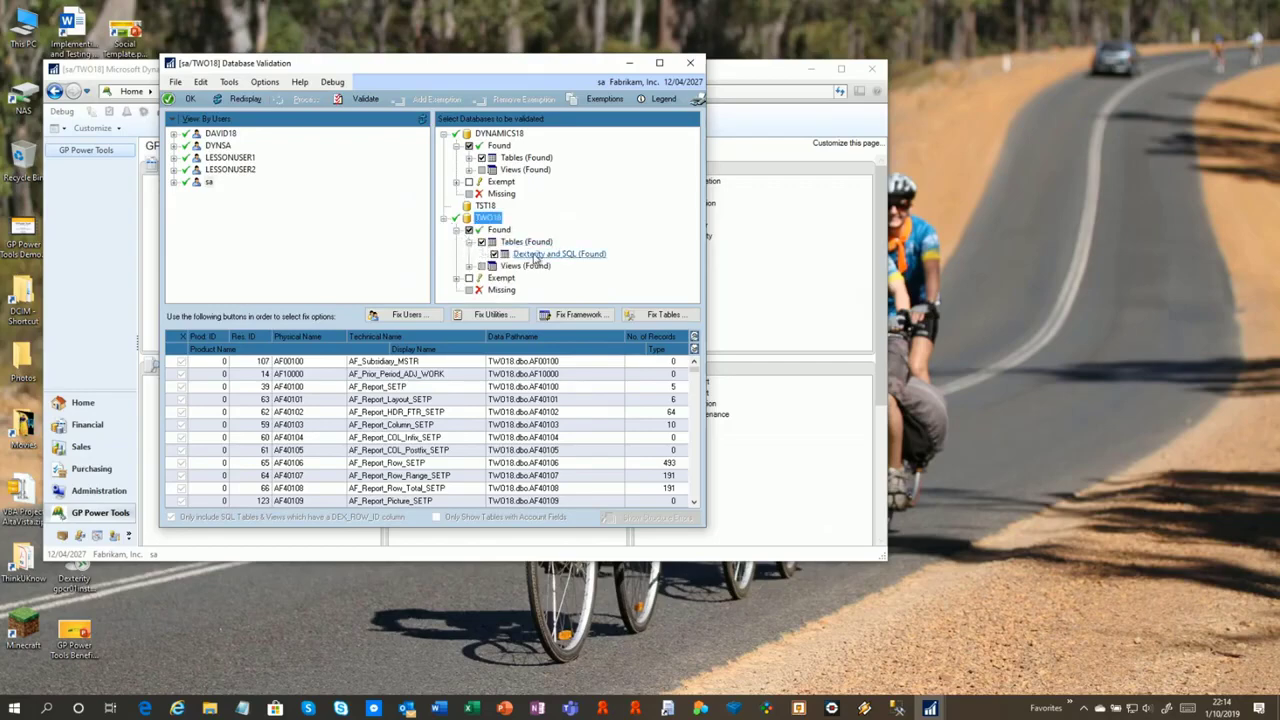
left_click(527, 255)
List each database's found Dexterity and SQL tables, then DYNAMICS18's missing and exempt tables
left_click(469, 158)
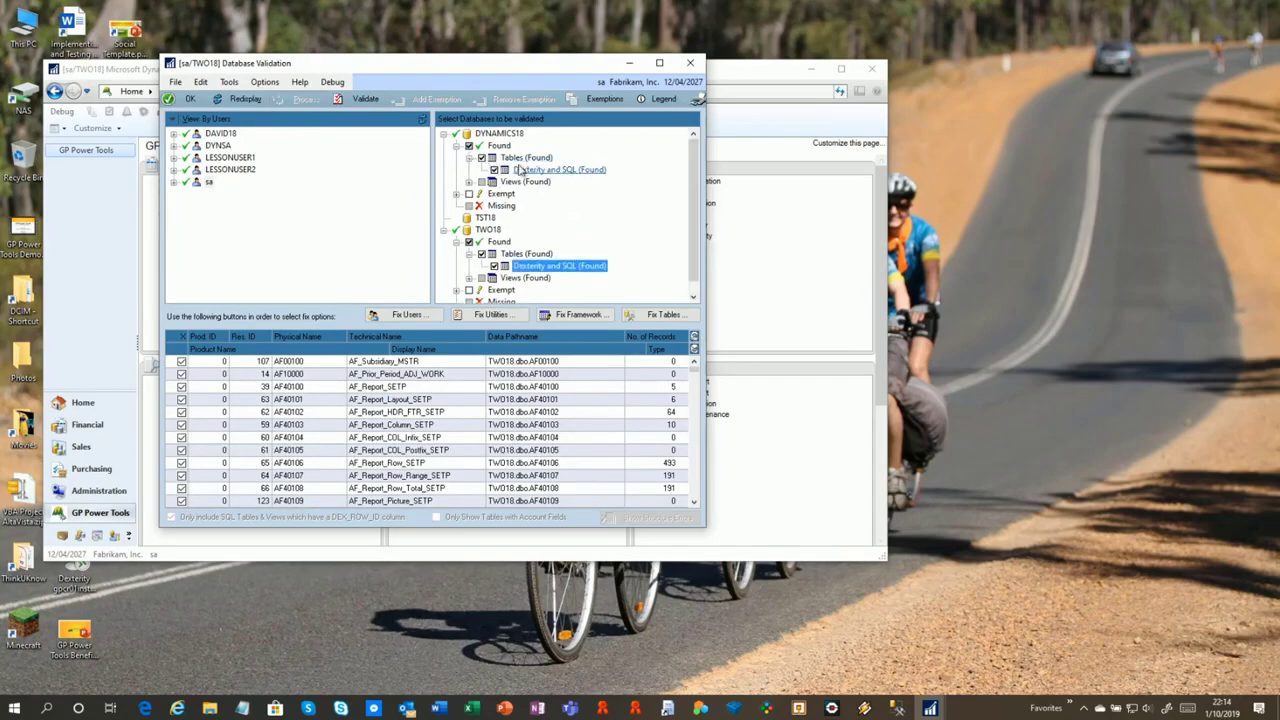
left_click(566, 170)
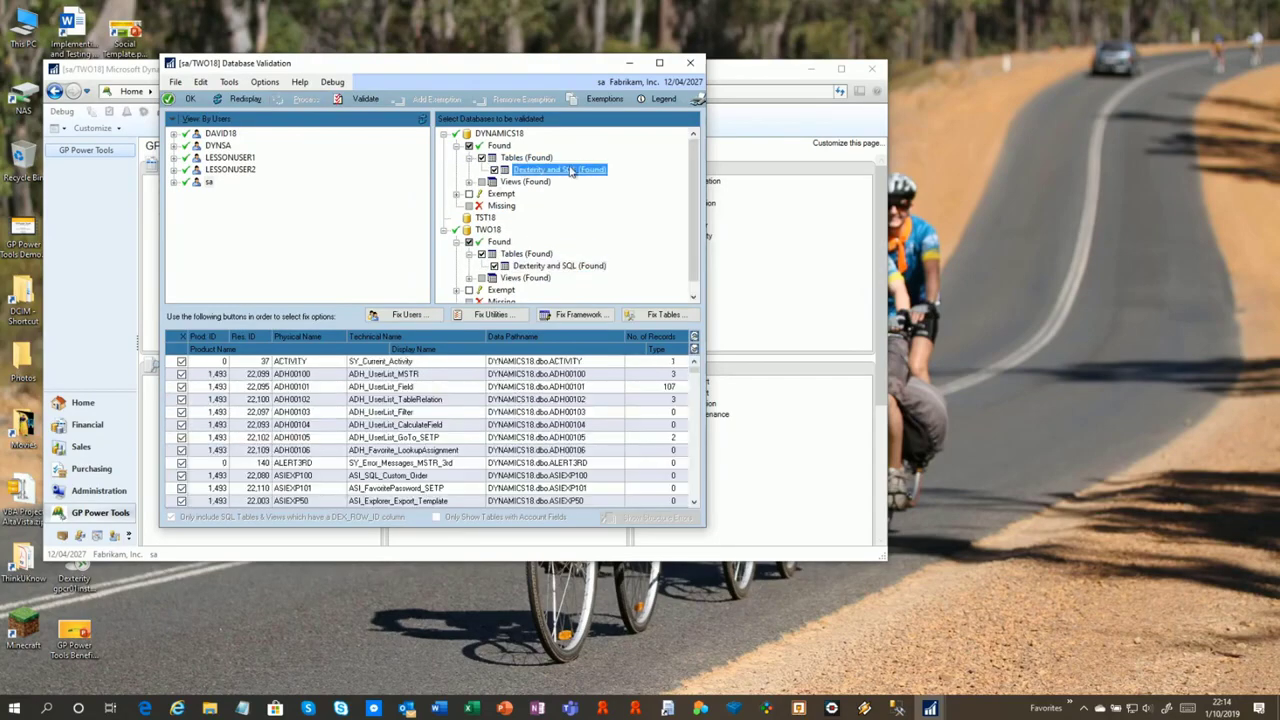
left_click(571, 268)
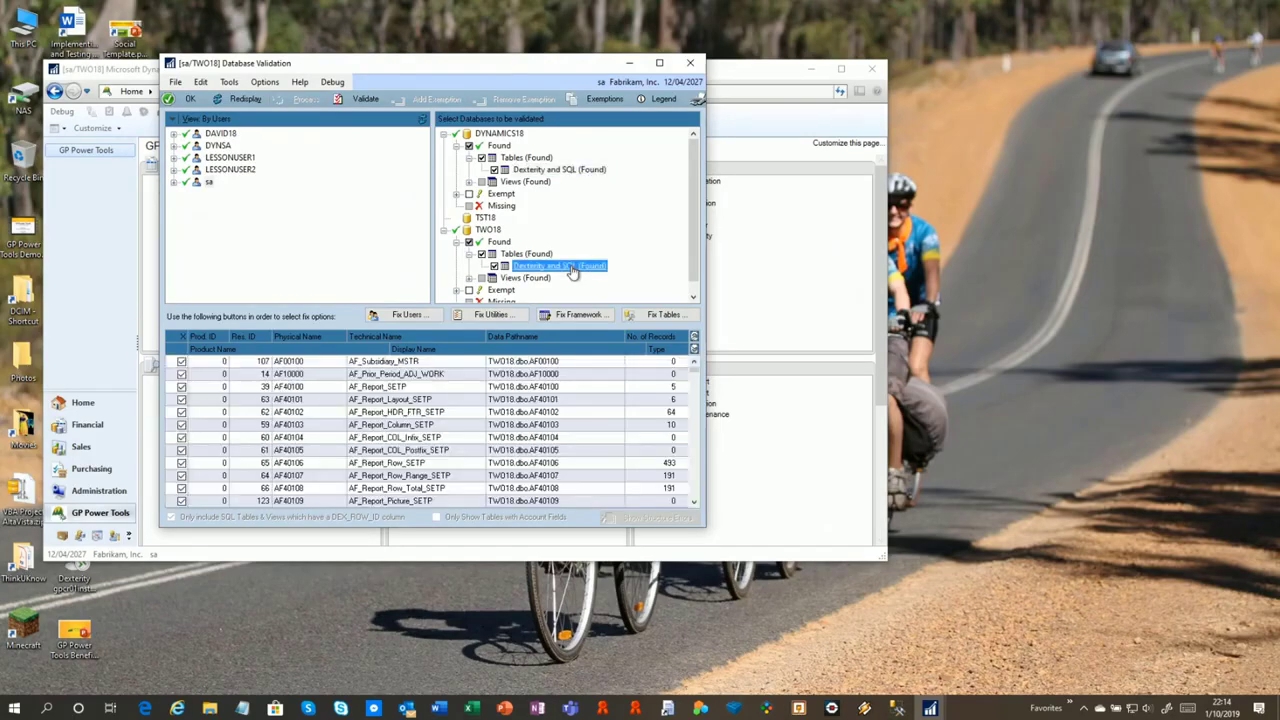
left_click(502, 205)
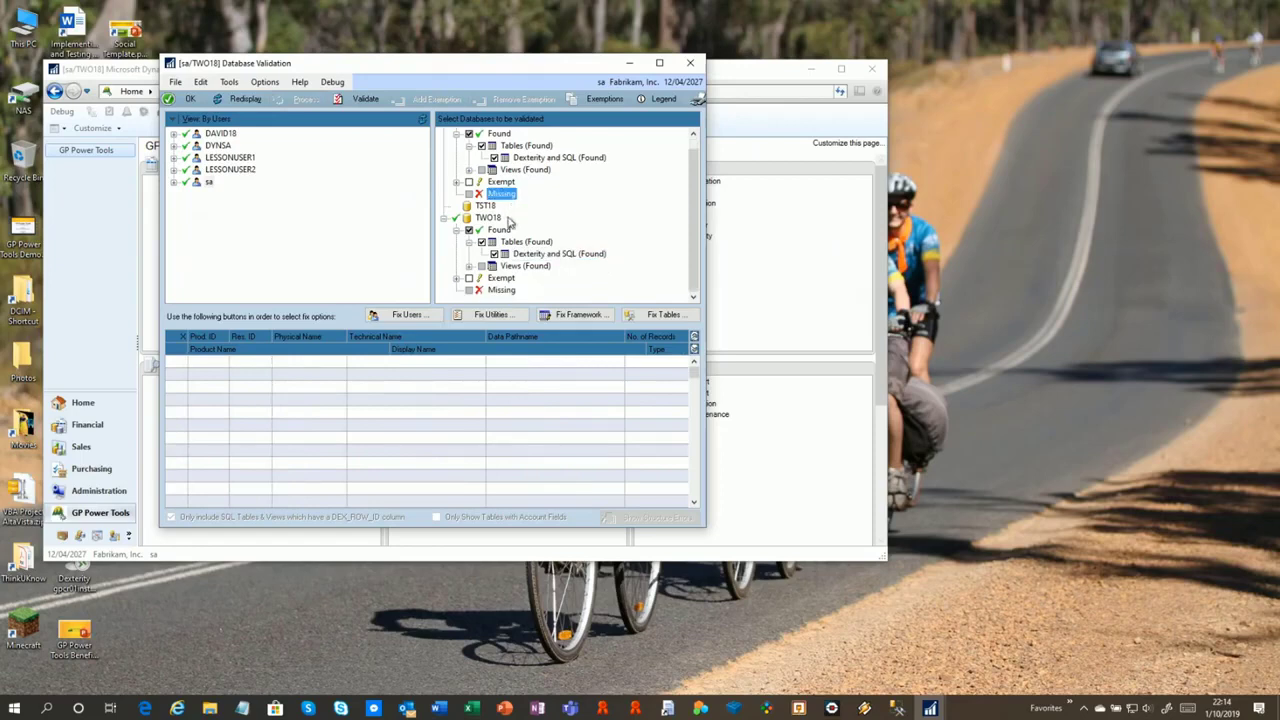
left_click(500, 182)
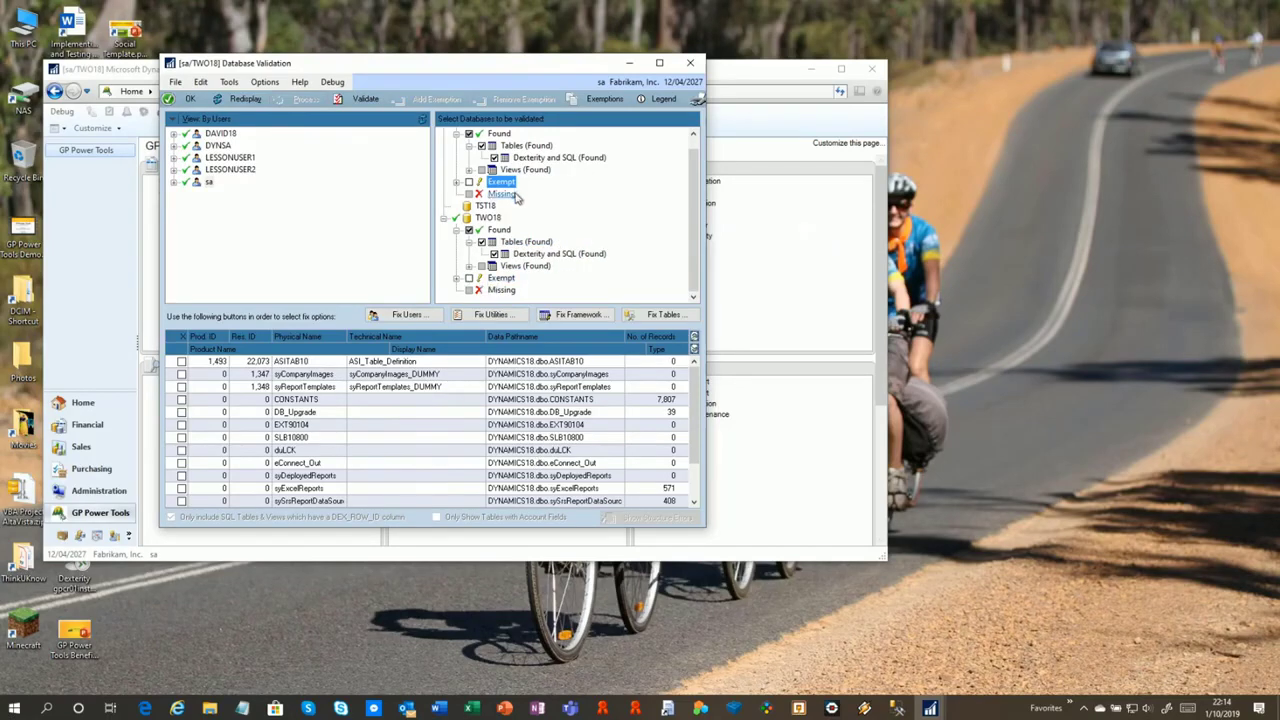
Review the Exemptions list and the syReportTemplates and syCompanyImages rows, then list DYNAMICS18's found tables with TWO18 collapsed
left_click(596, 100)
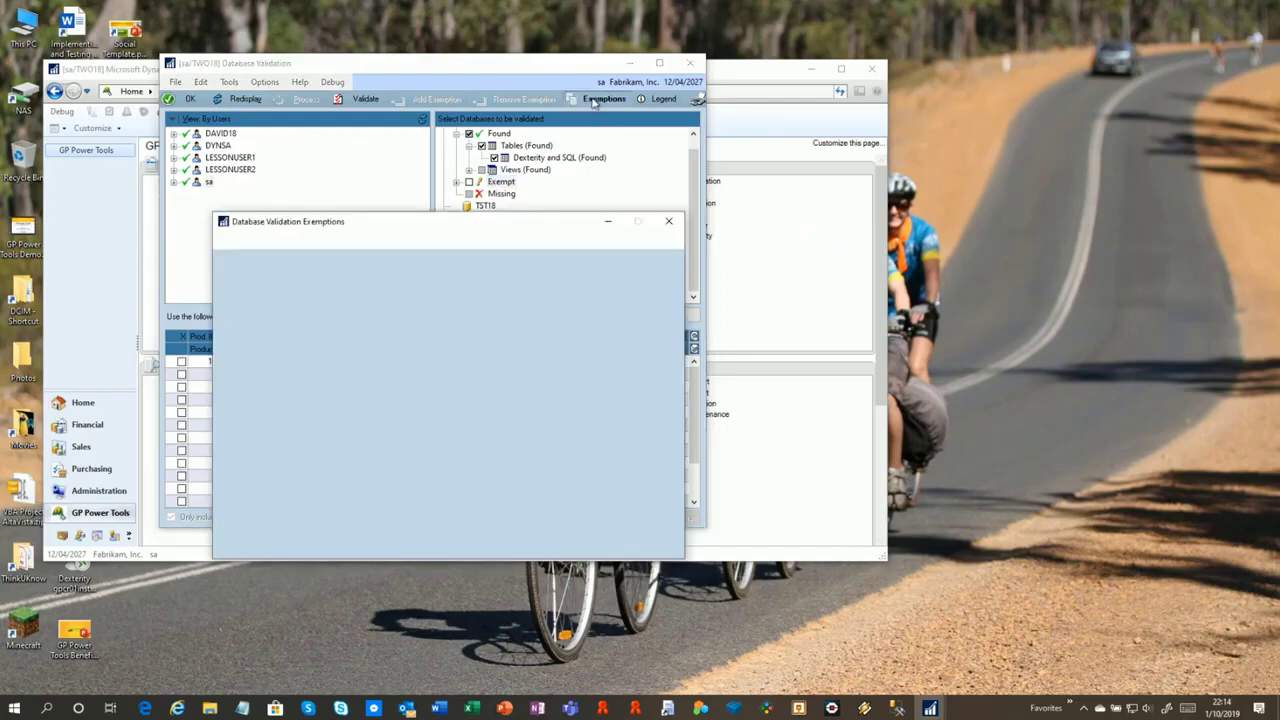
left_click(670, 223)
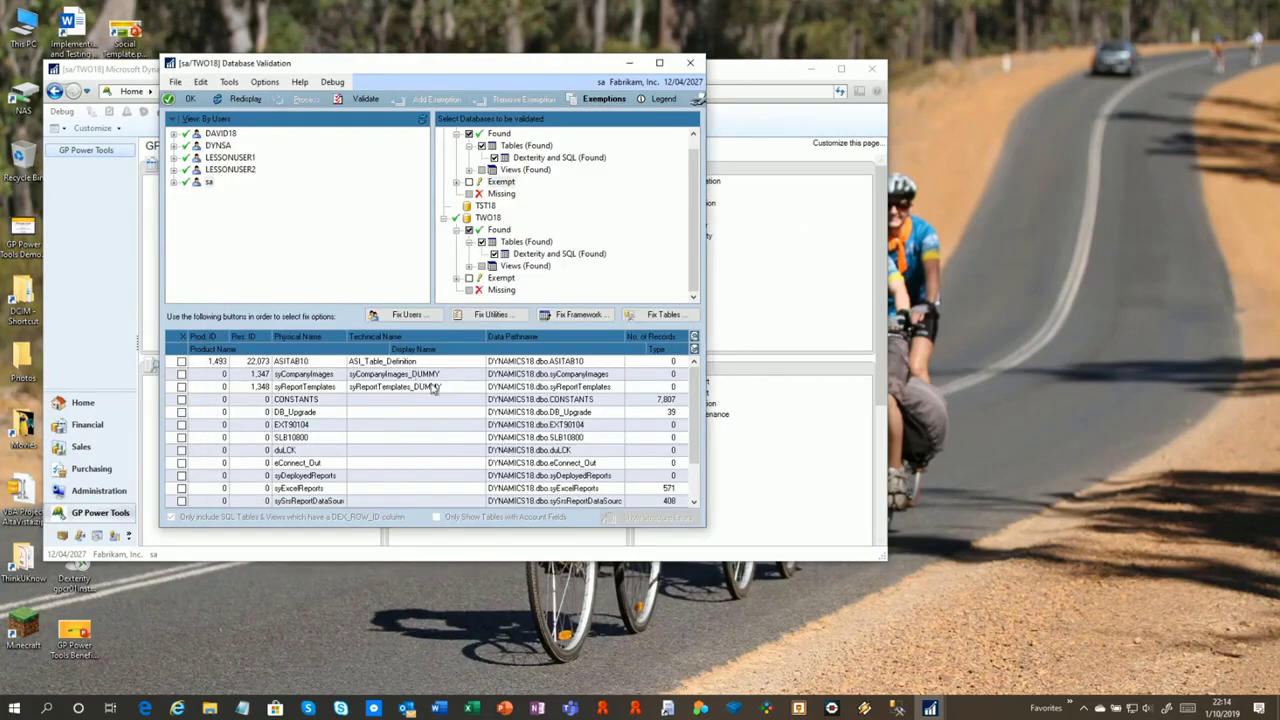
left_click(433, 388)
left_click(384, 375)
left_click(558, 157)
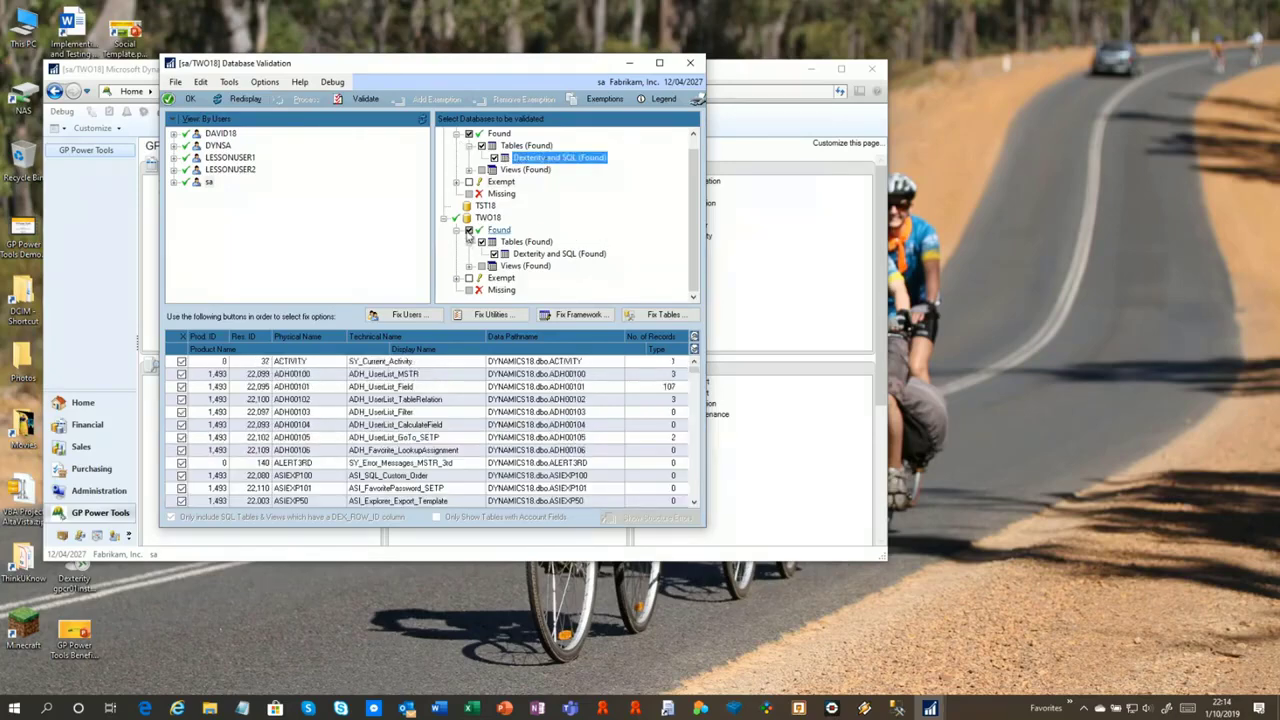
left_click(444, 217)
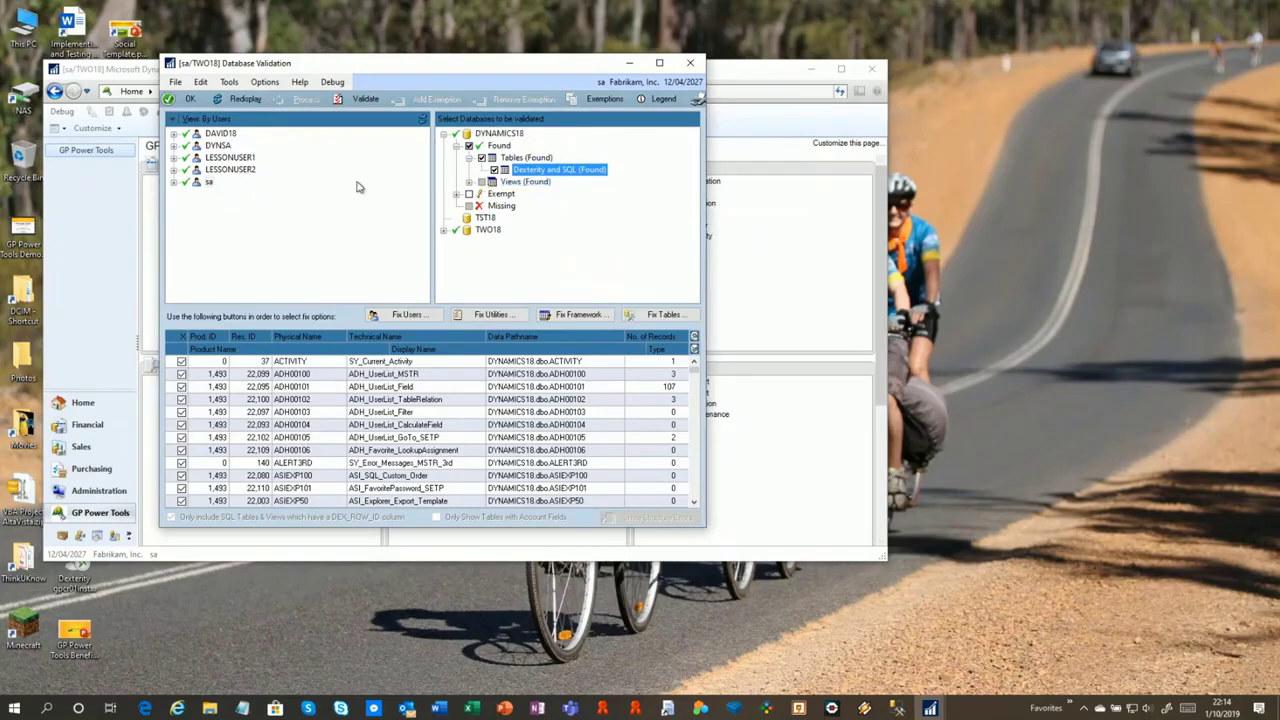
Validate the found tables' structure and view the validation report on screen
left_click(365, 100)
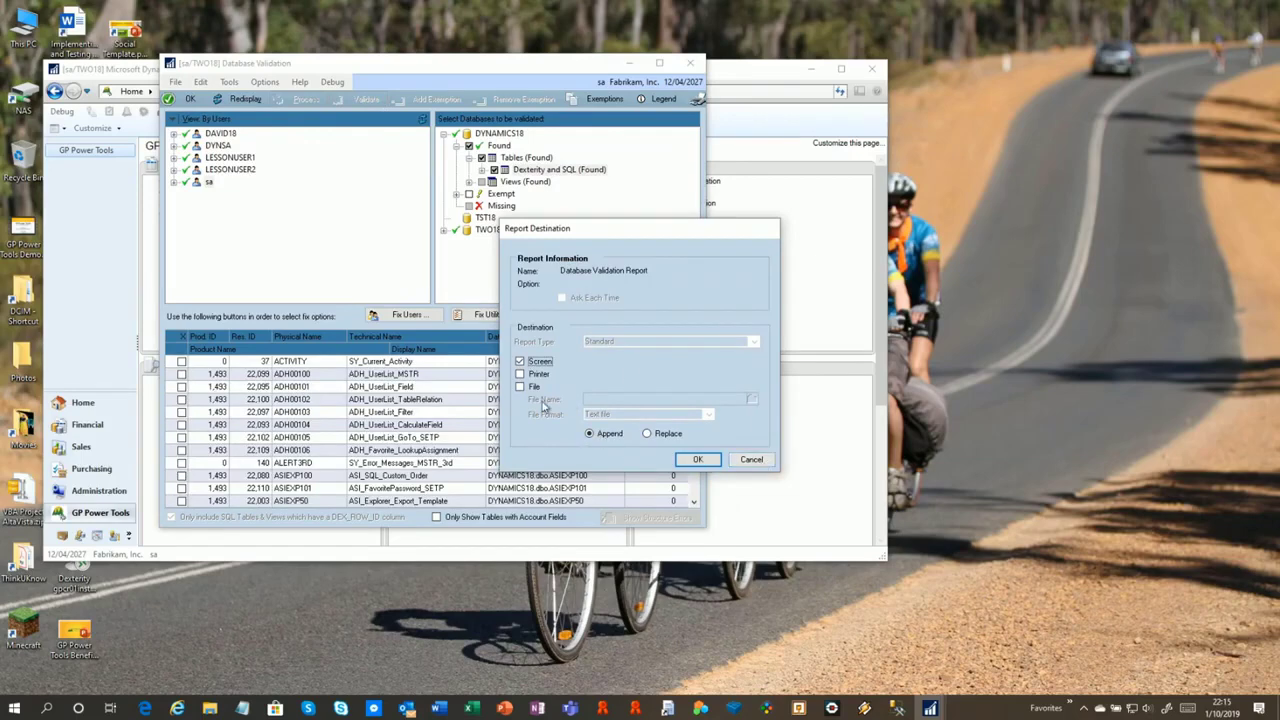
left_click(698, 459)
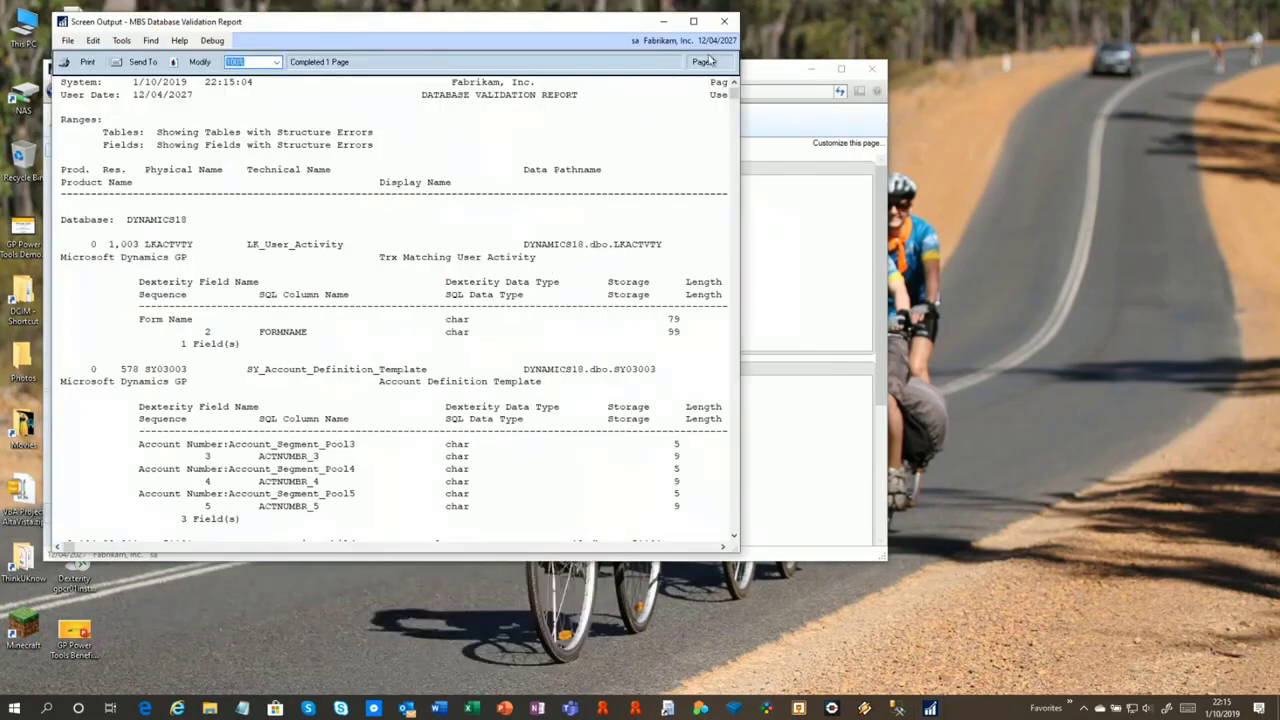
left_click(724, 21)
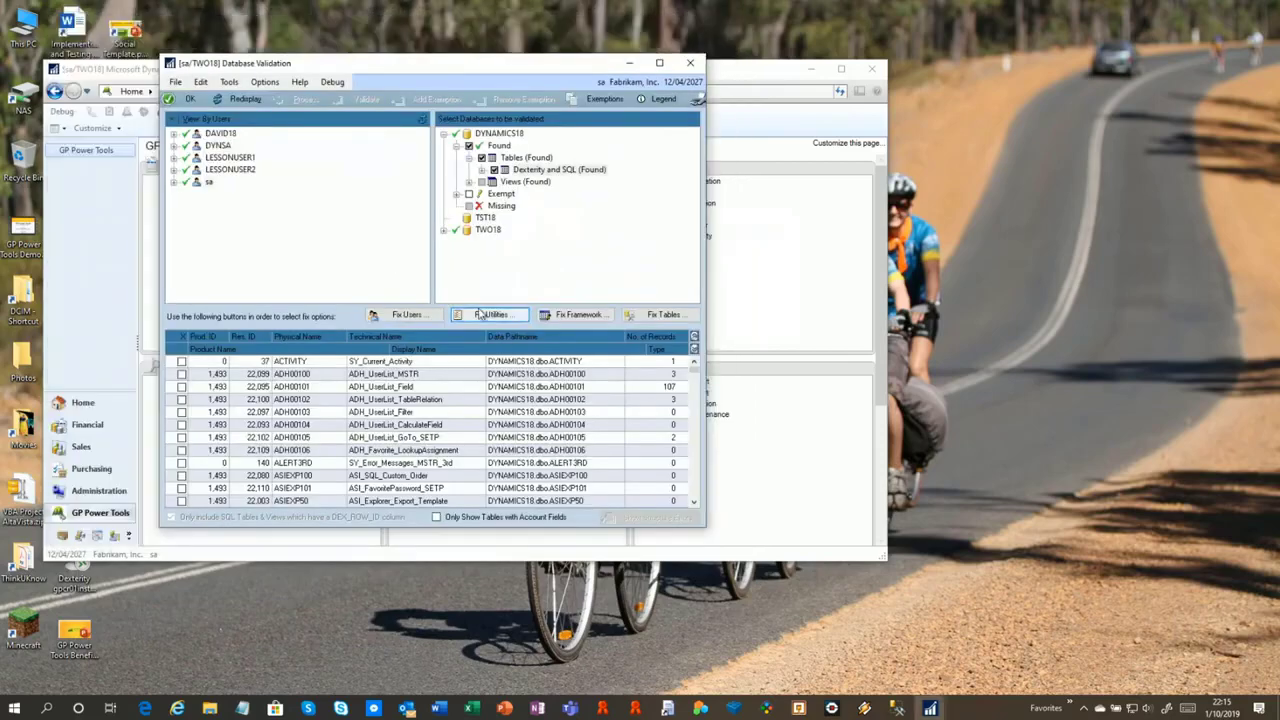
Browse DYNAMICS18's correct-structure tables, incorrect duplicate WDC51101, and the incorrect-structure tables
double_click(548, 170)
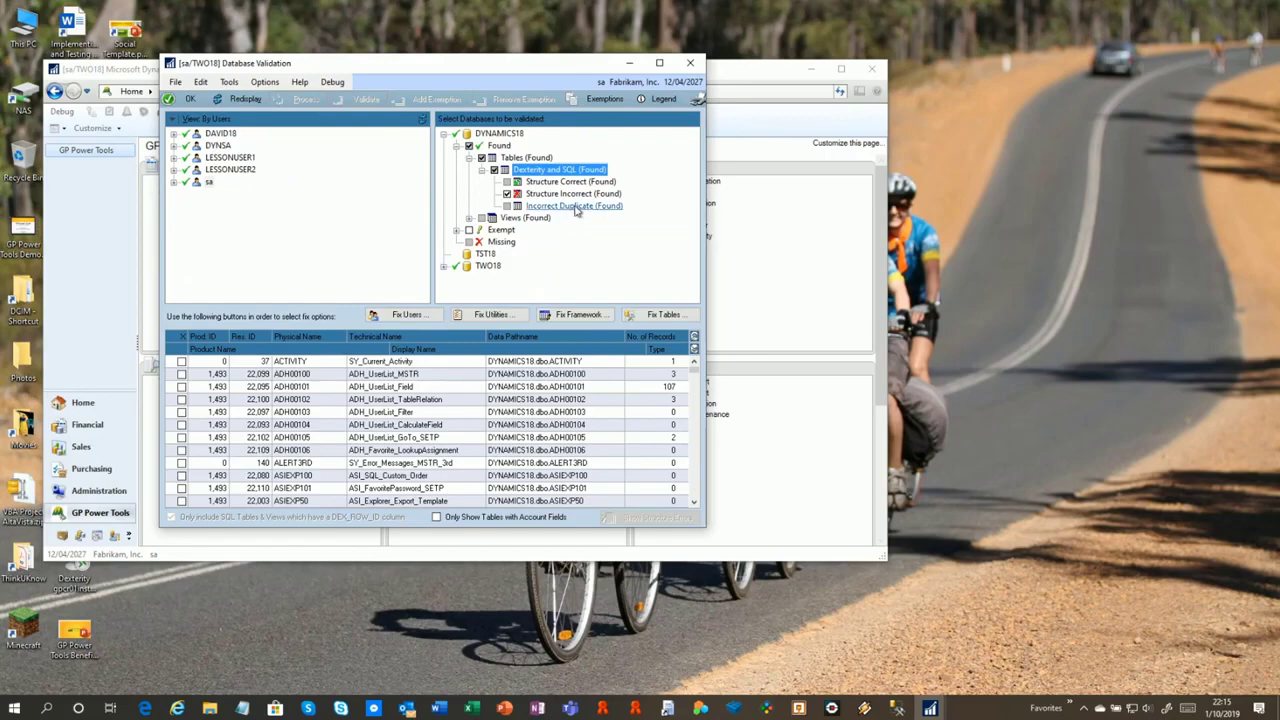
left_click(576, 183)
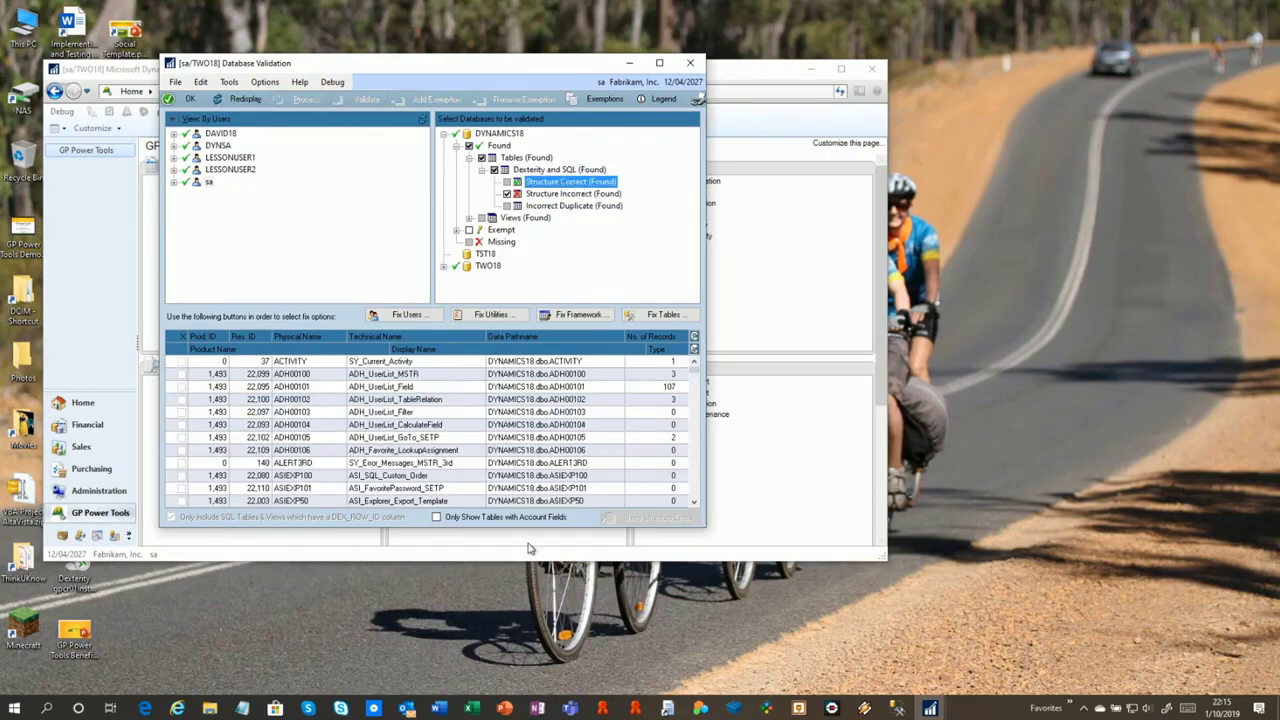
left_click(496, 437)
scroll(496, 443, "down", 1)
scroll(496, 443, "up", 2)
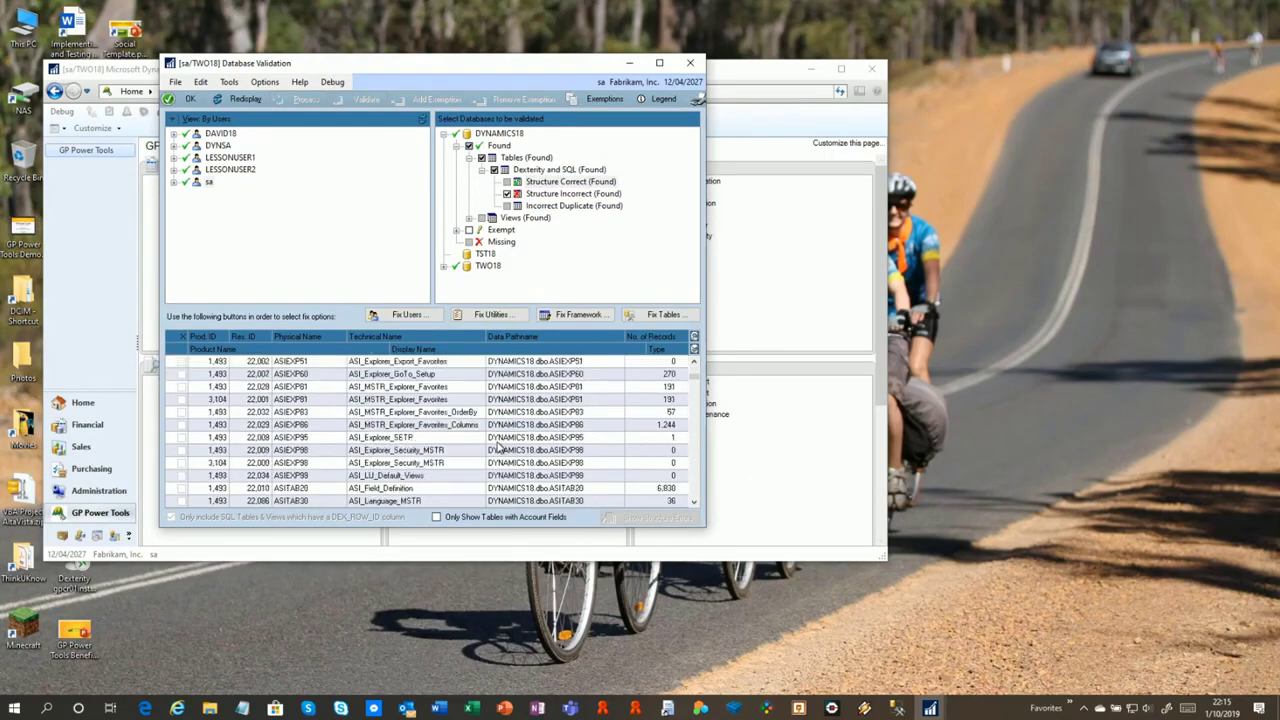
left_click(572, 205)
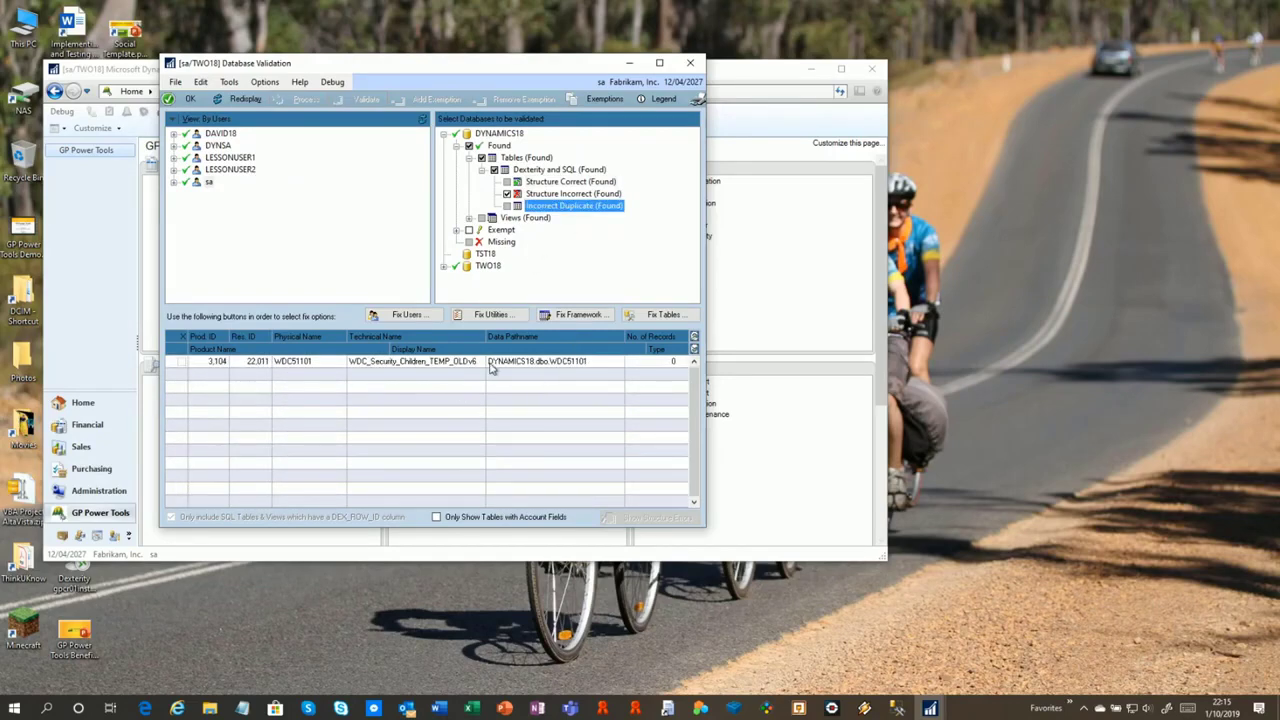
left_click(495, 367)
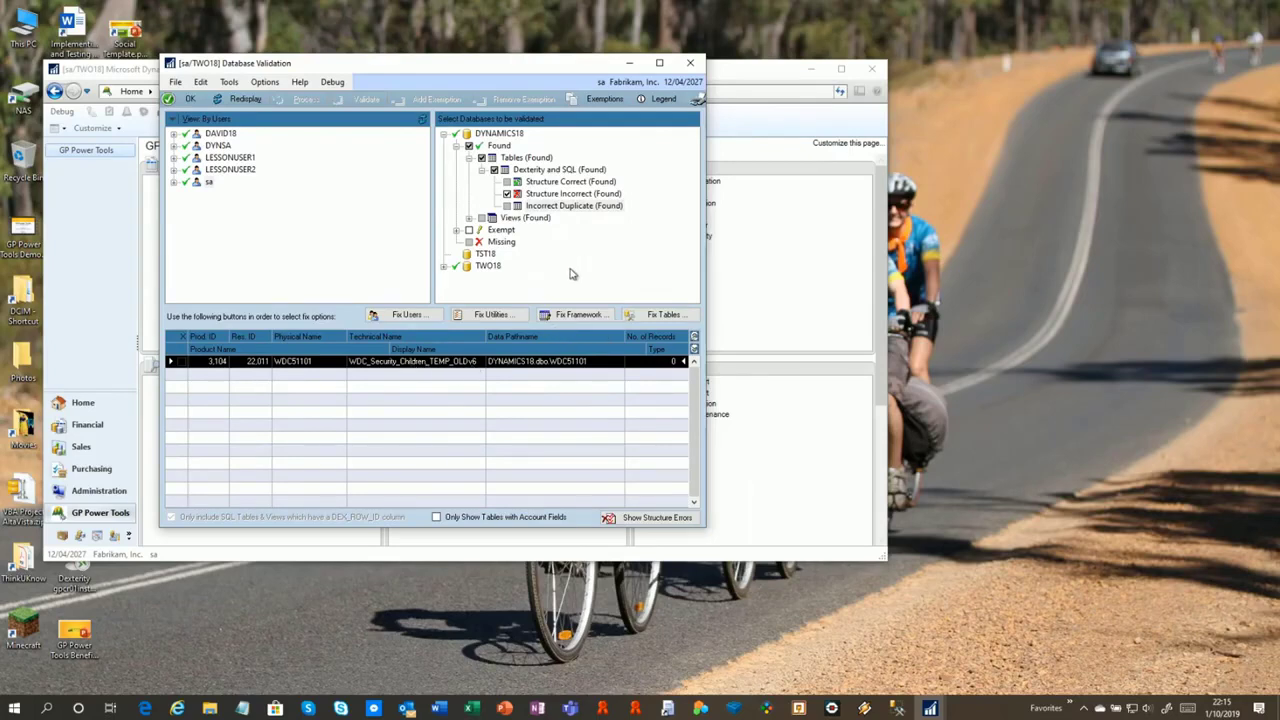
left_click(573, 194)
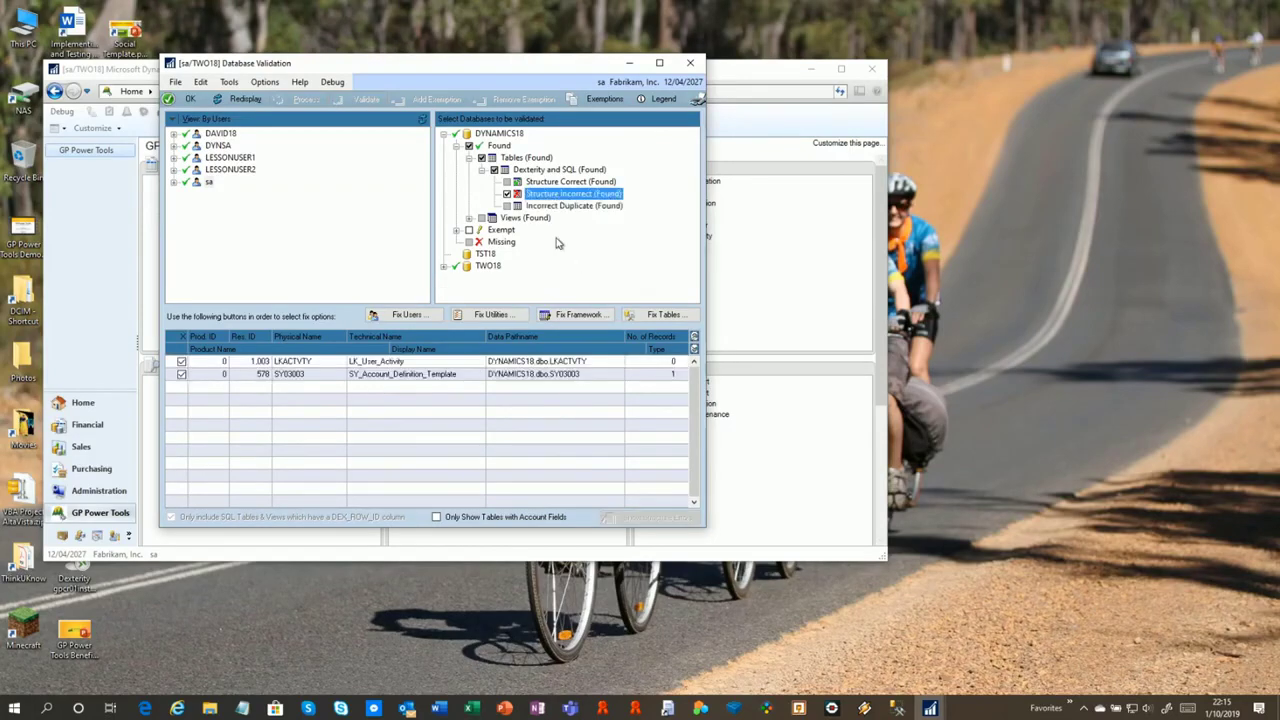
left_click(418, 365)
left_click(657, 518)
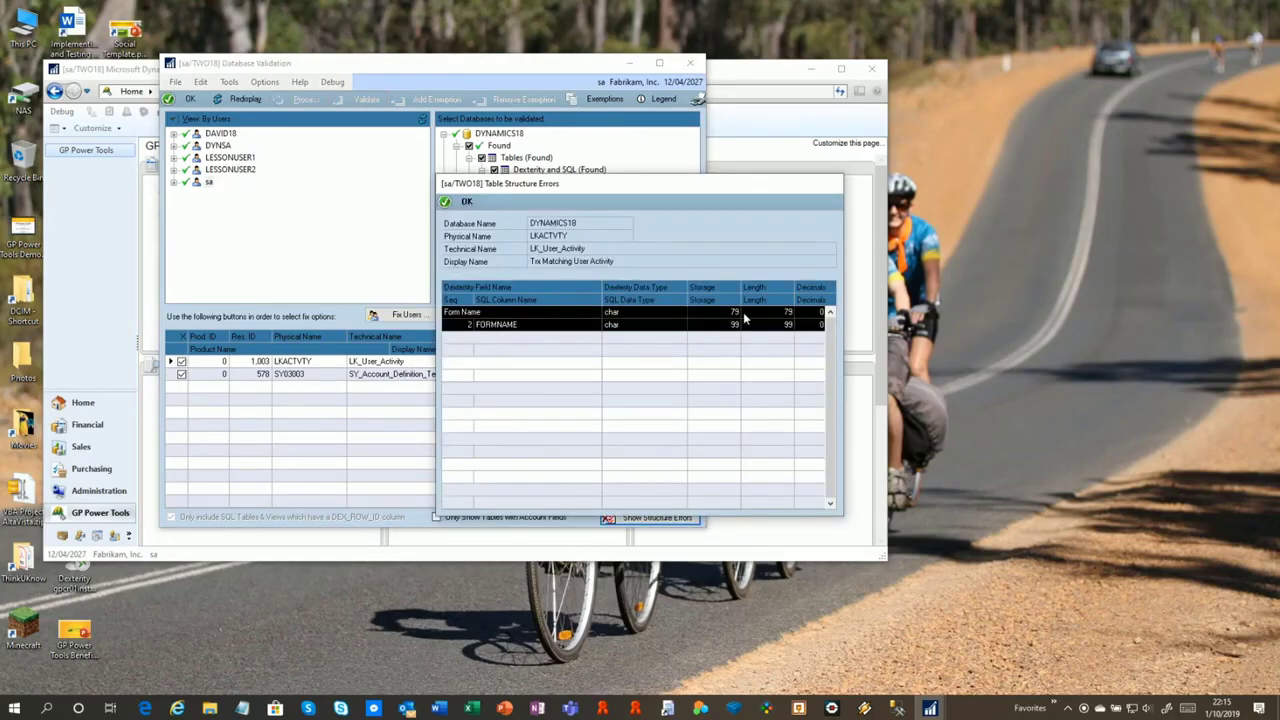
left_click(453, 204)
left_click(445, 375)
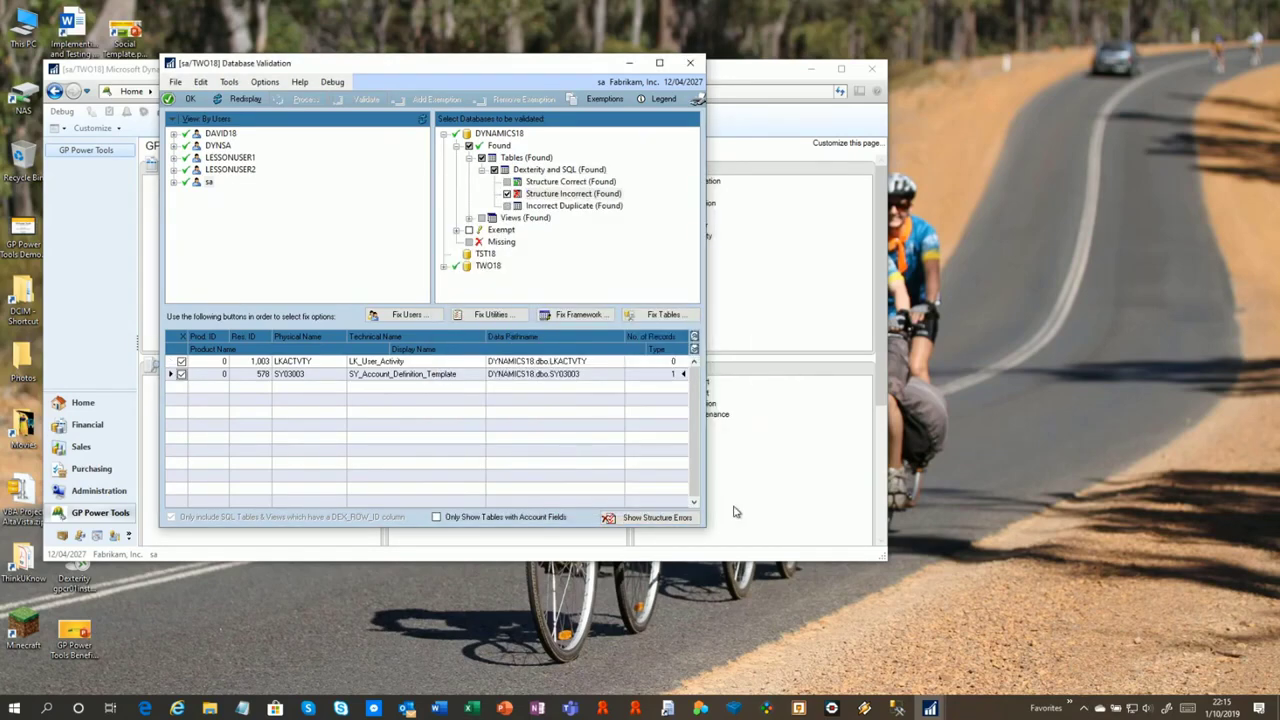
left_click(652, 518)
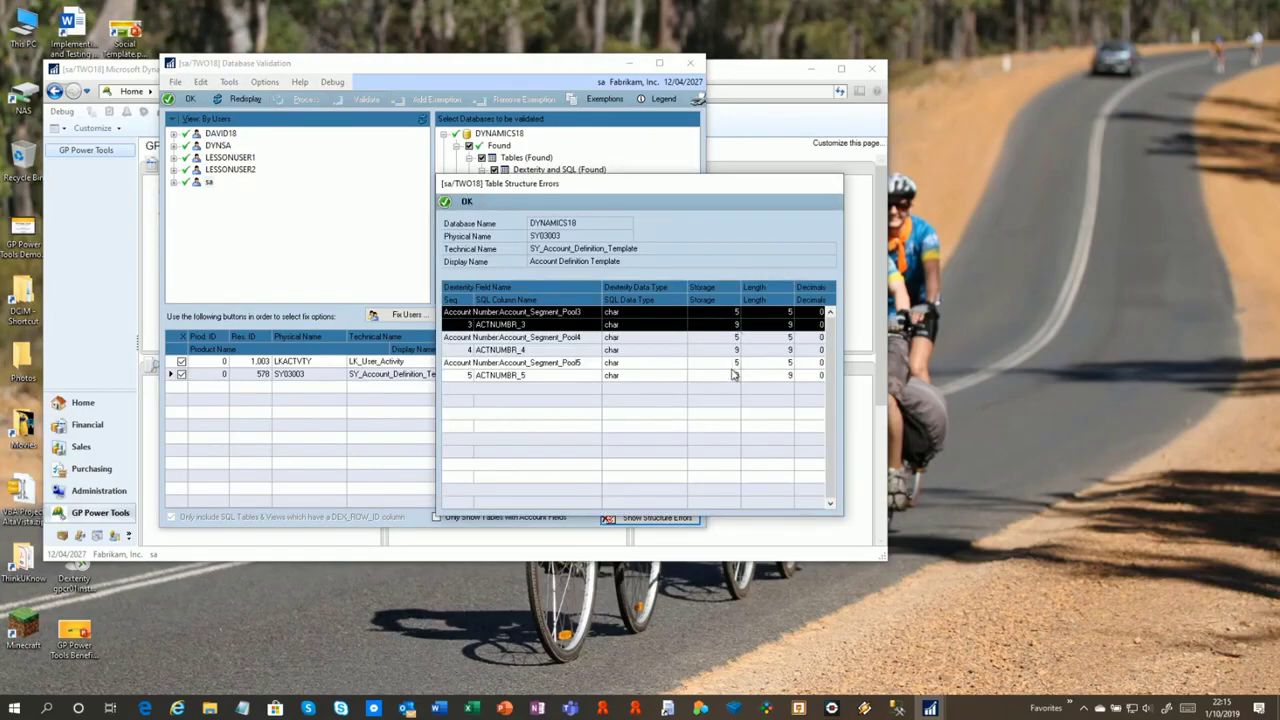
left_click(463, 201)
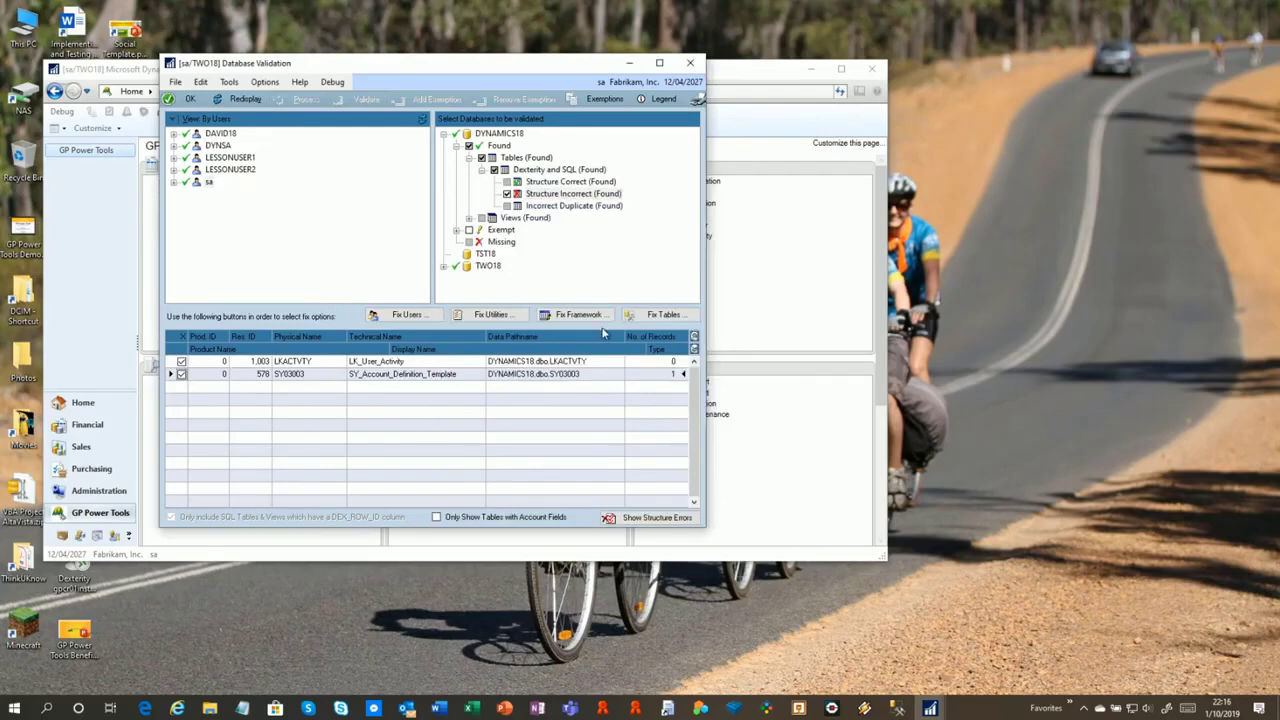
left_click(657, 314)
Mark LKACTVTY to be recreated and SY03003 to be converted, then process the fixes
left_click(613, 394)
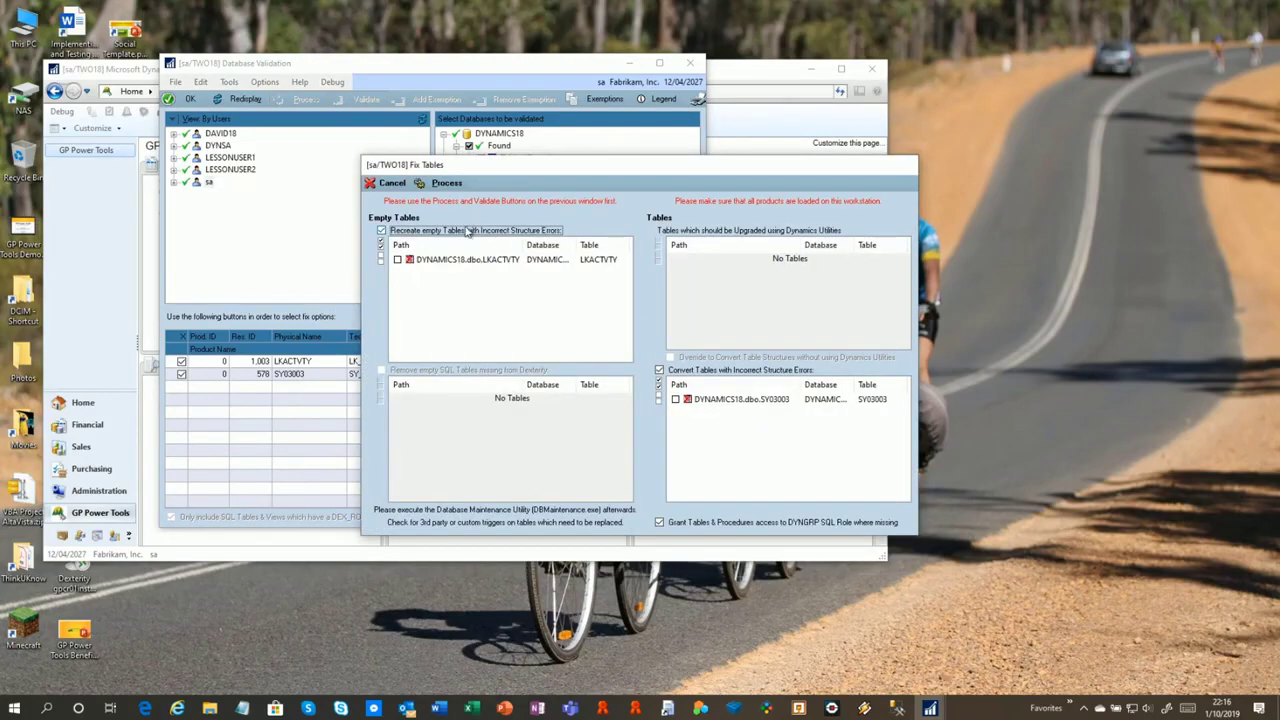
left_click(397, 259)
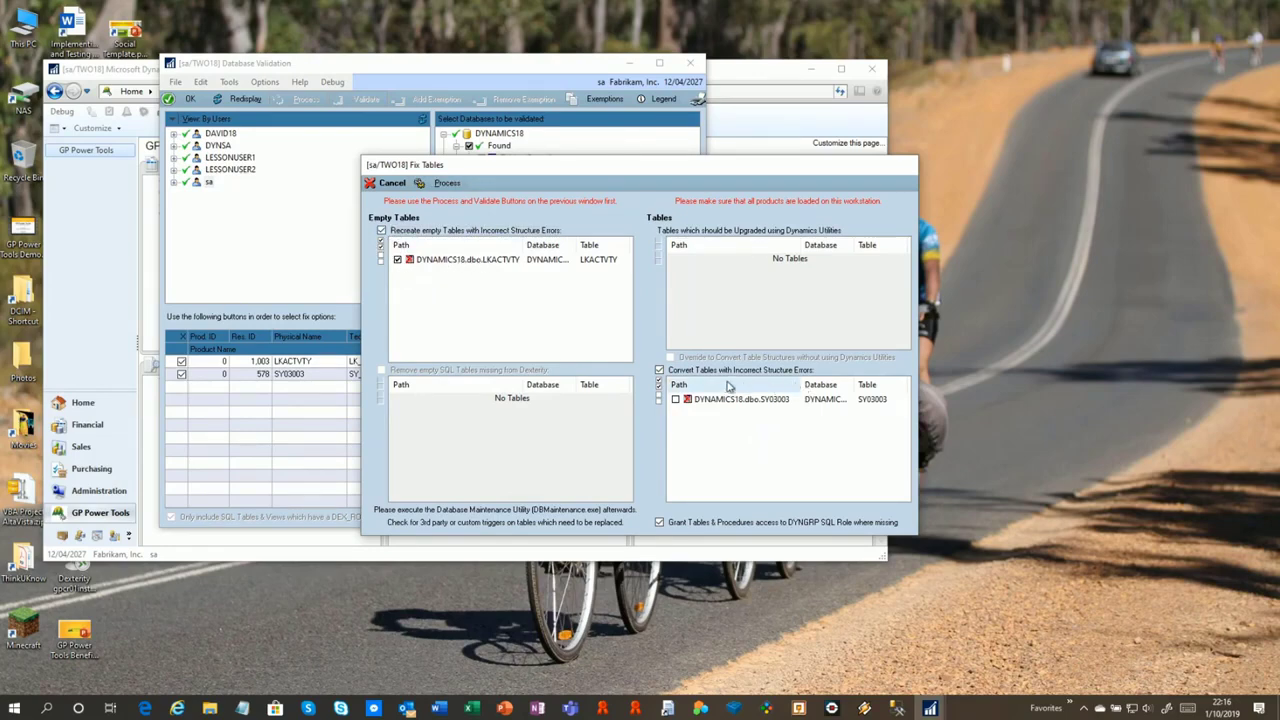
left_click(675, 400)
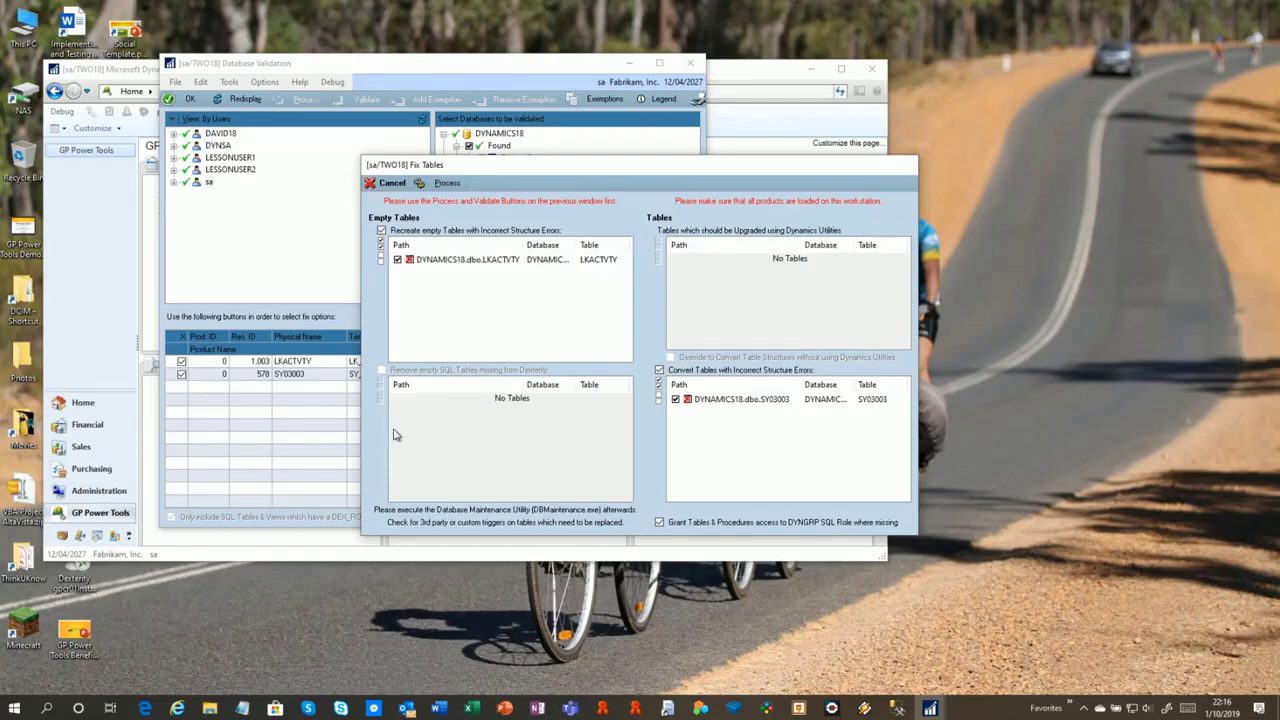
left_click(443, 184)
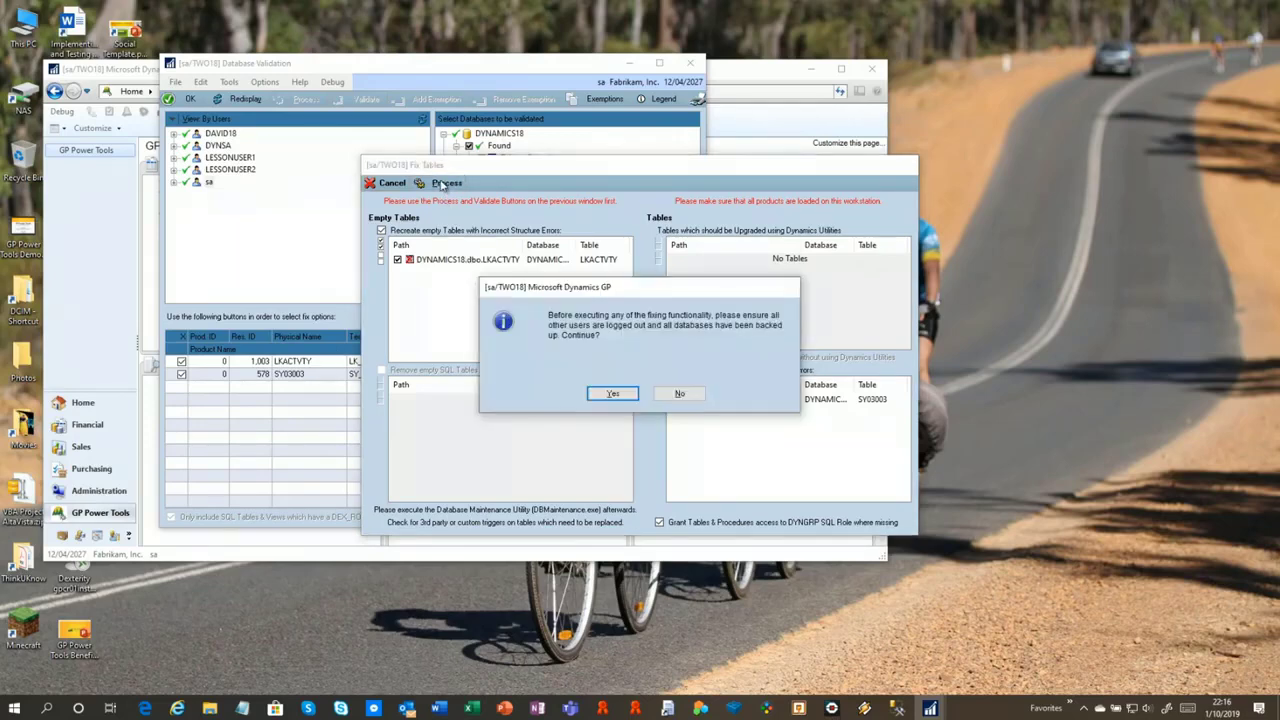
left_click(614, 396)
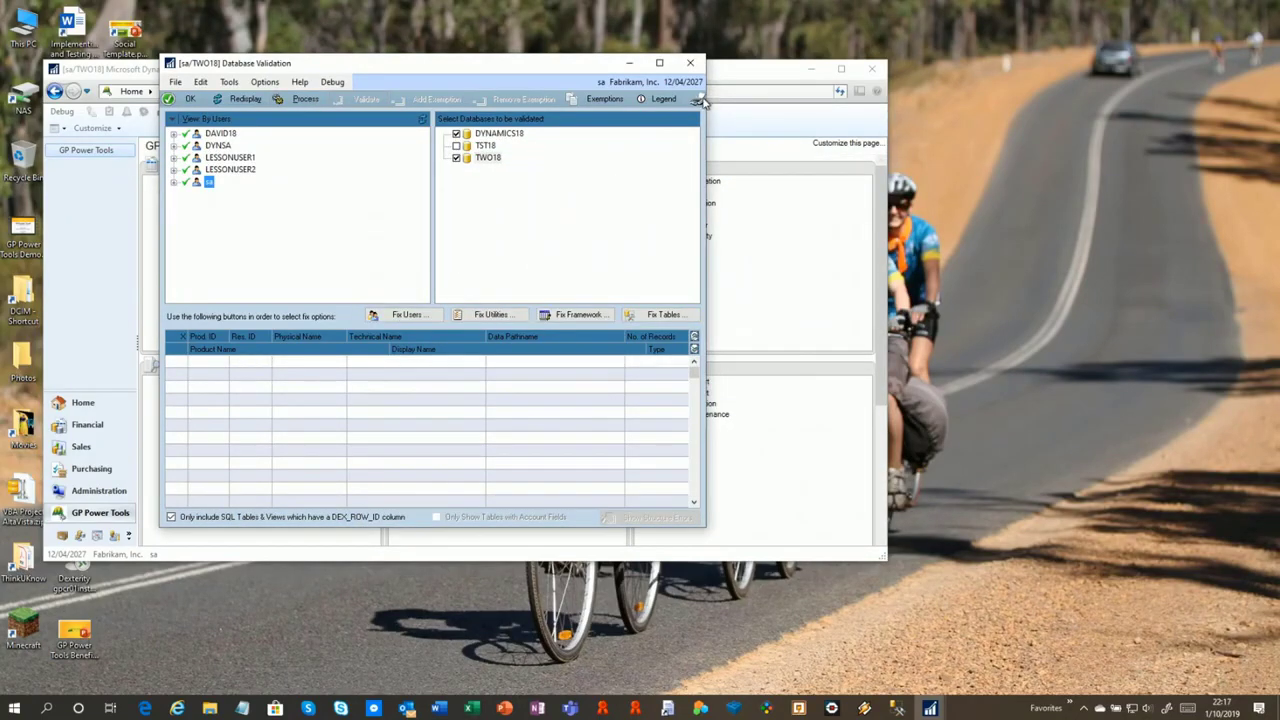
Close Database Validation, review its validation log on screen, and close the log
left_click(692, 66)
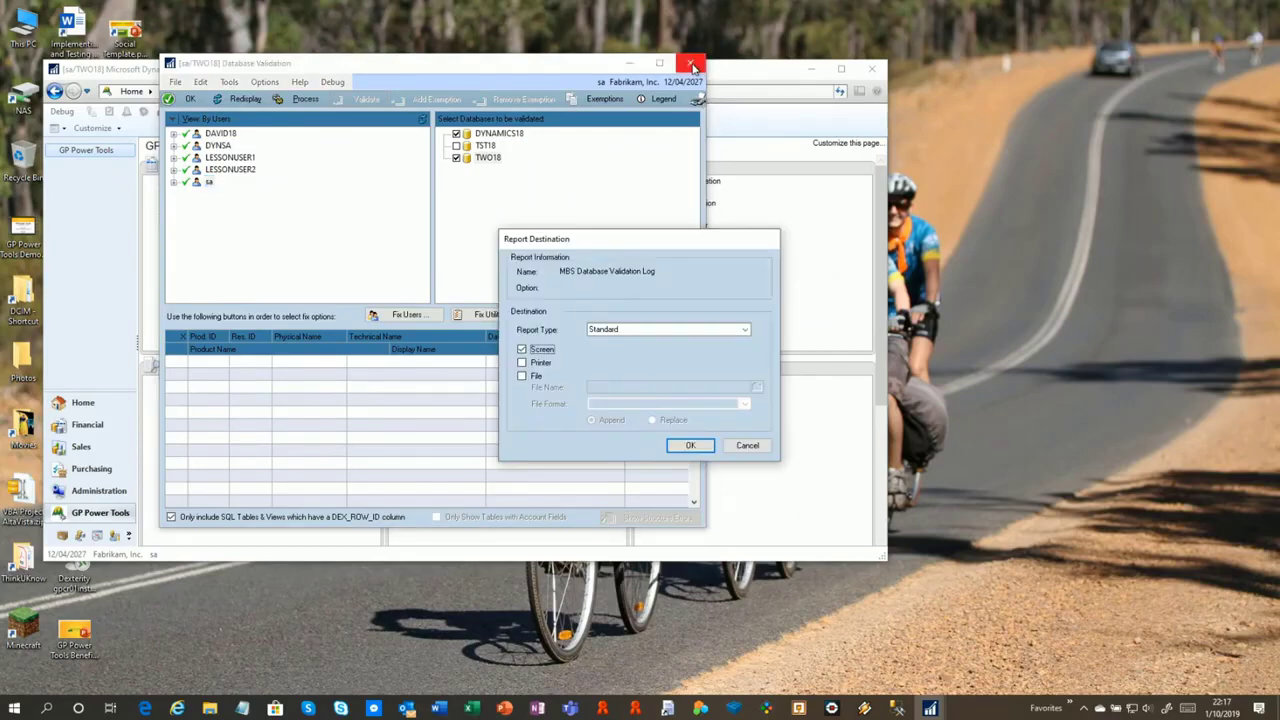
left_click(690, 446)
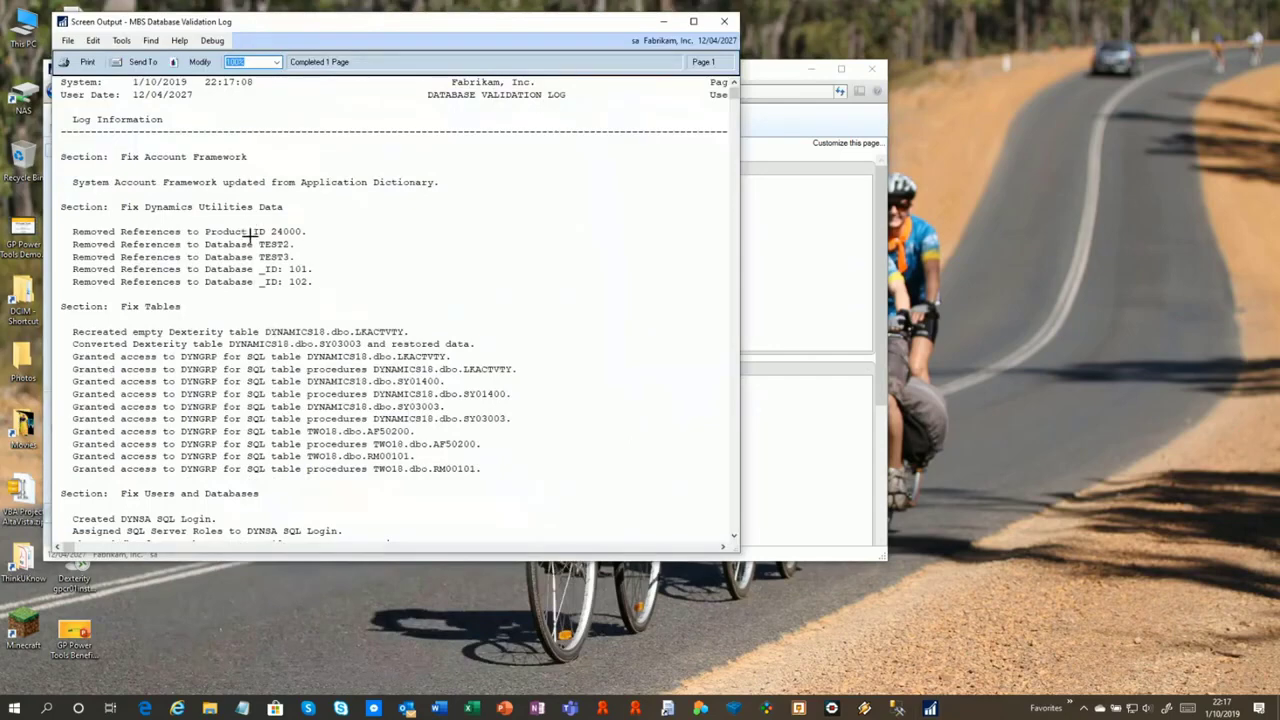
left_click(298, 330)
scroll(351, 340, "down", 5)
scroll(351, 343, "down", 5)
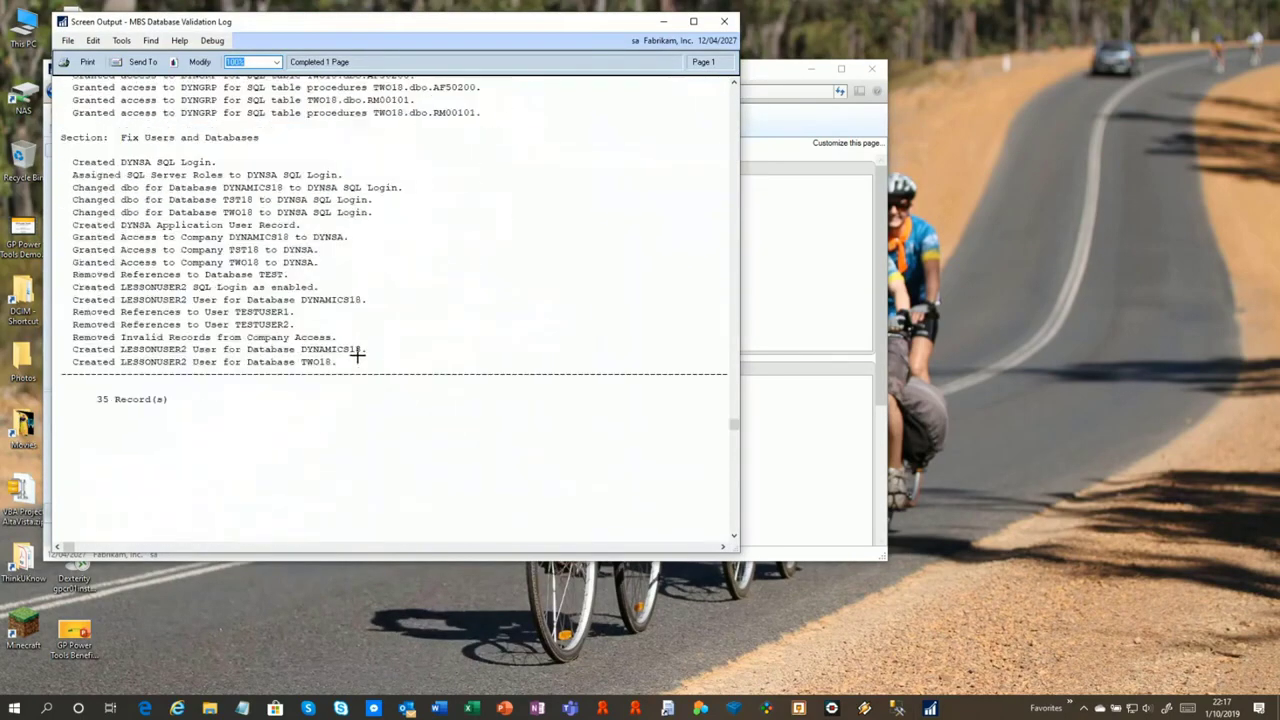
scroll(360, 355, "up", 5)
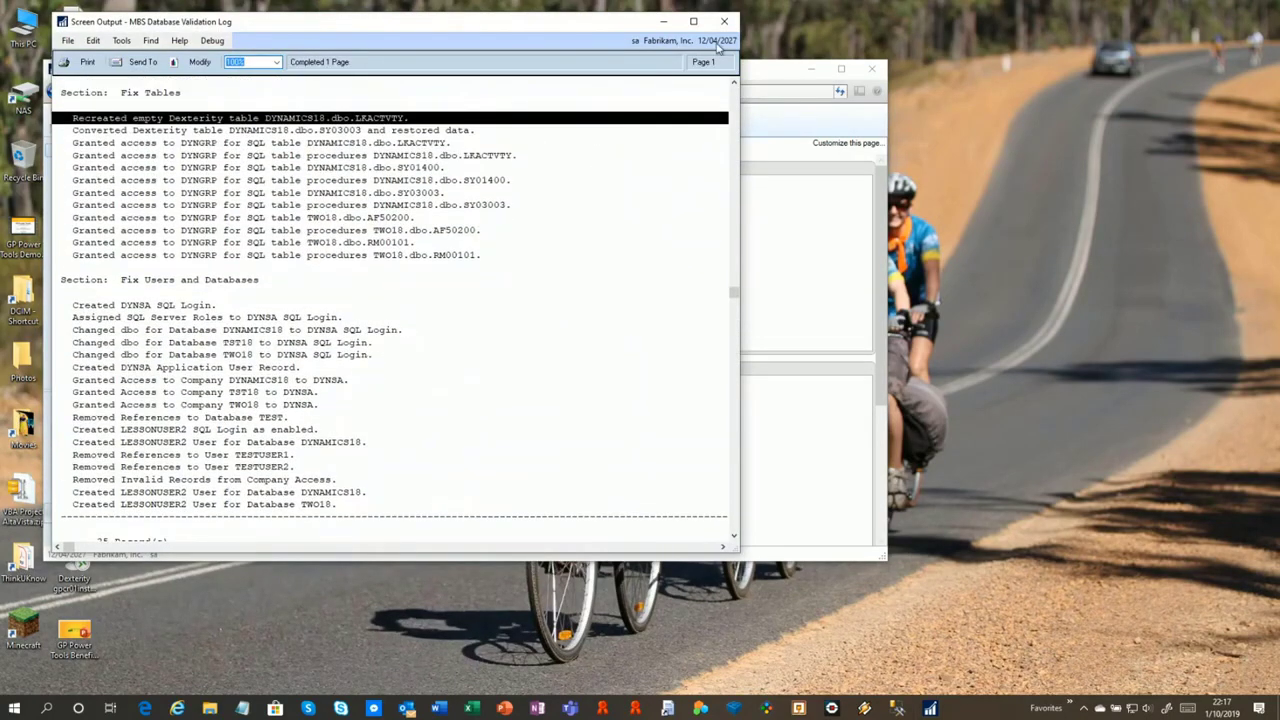
left_click(726, 21)
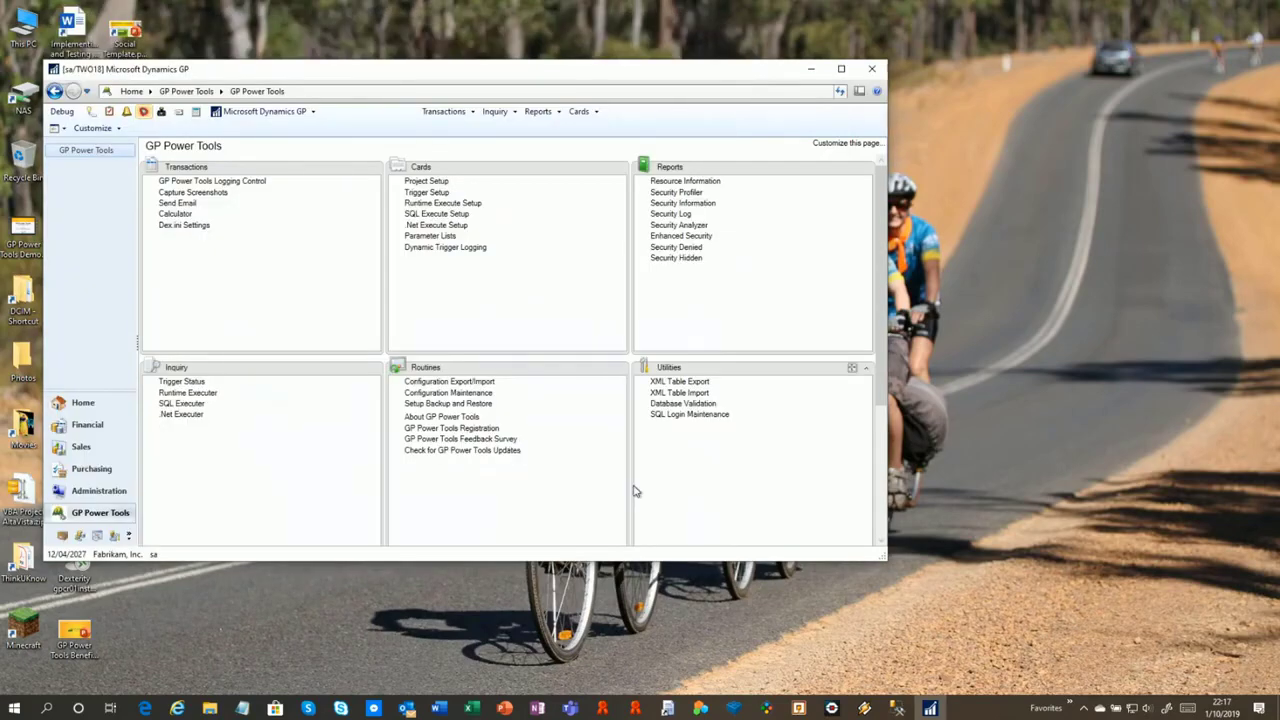
left_click(700, 414)
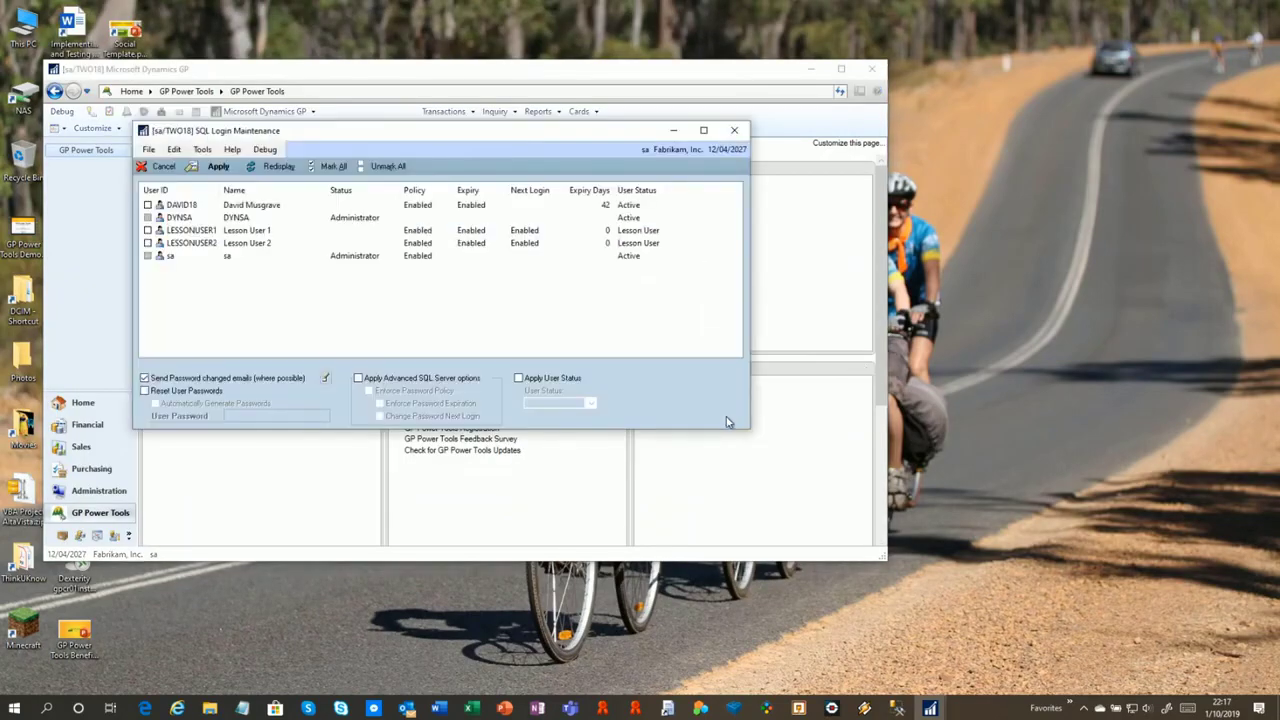
left_click_drag(348, 135, 442, 135)
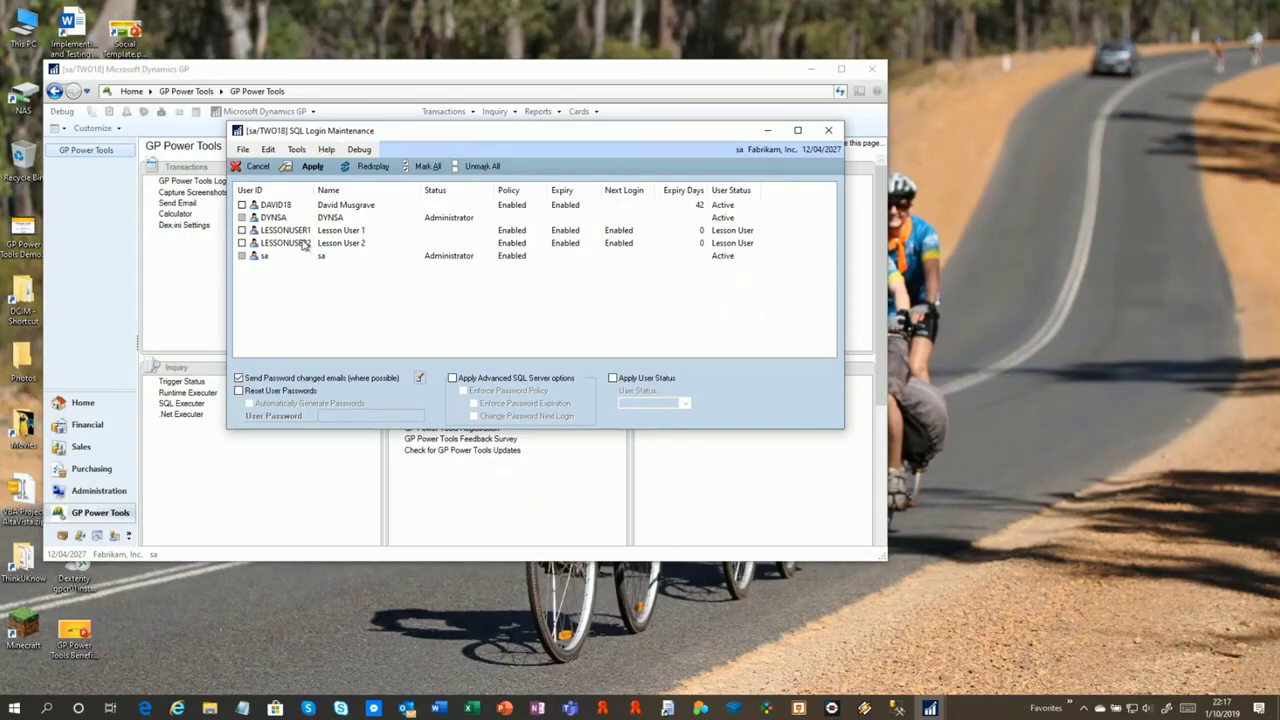
left_click(690, 208)
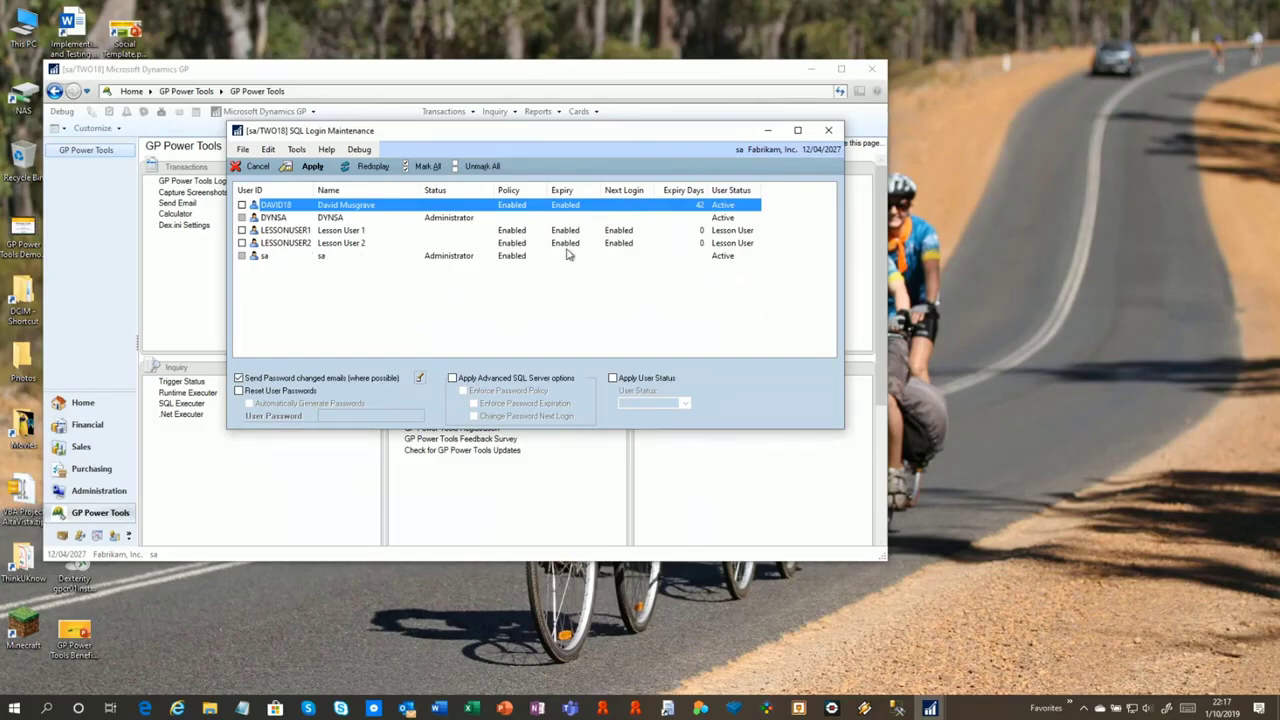
left_click(242, 205)
left_click(241, 230)
left_click(241, 243)
double_click(300, 205)
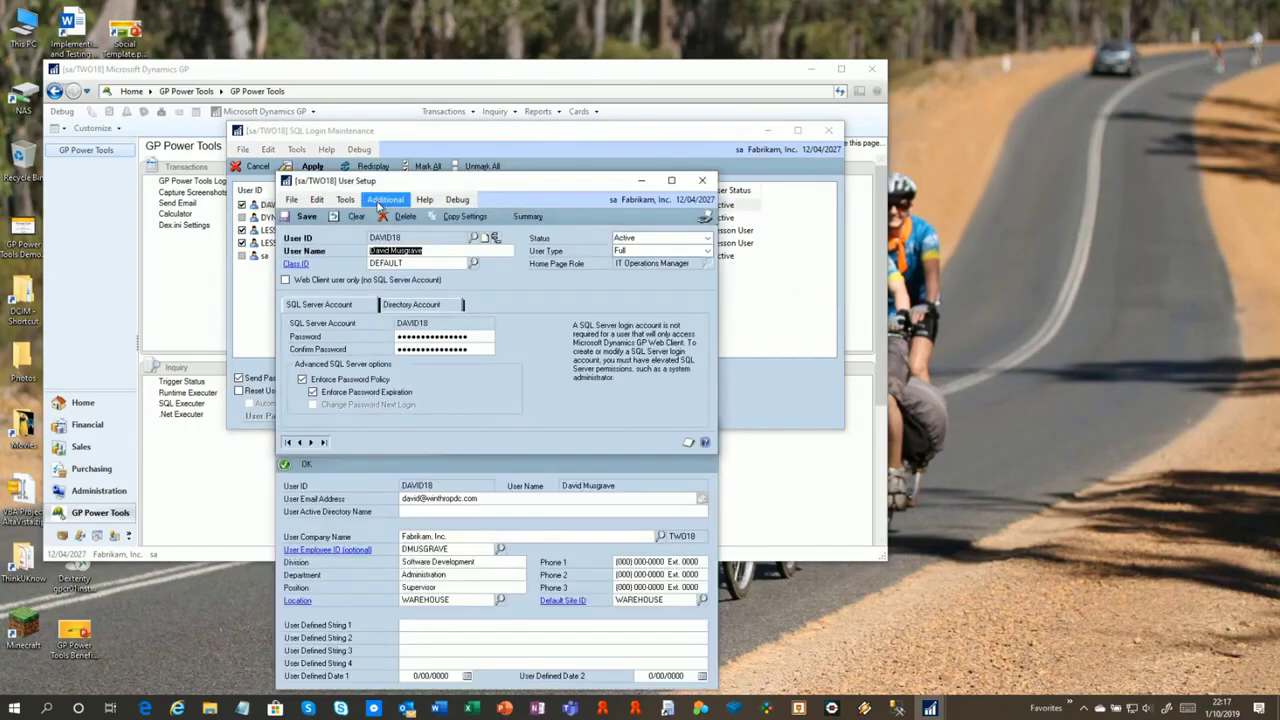
left_click_drag(395, 190, 413, 110)
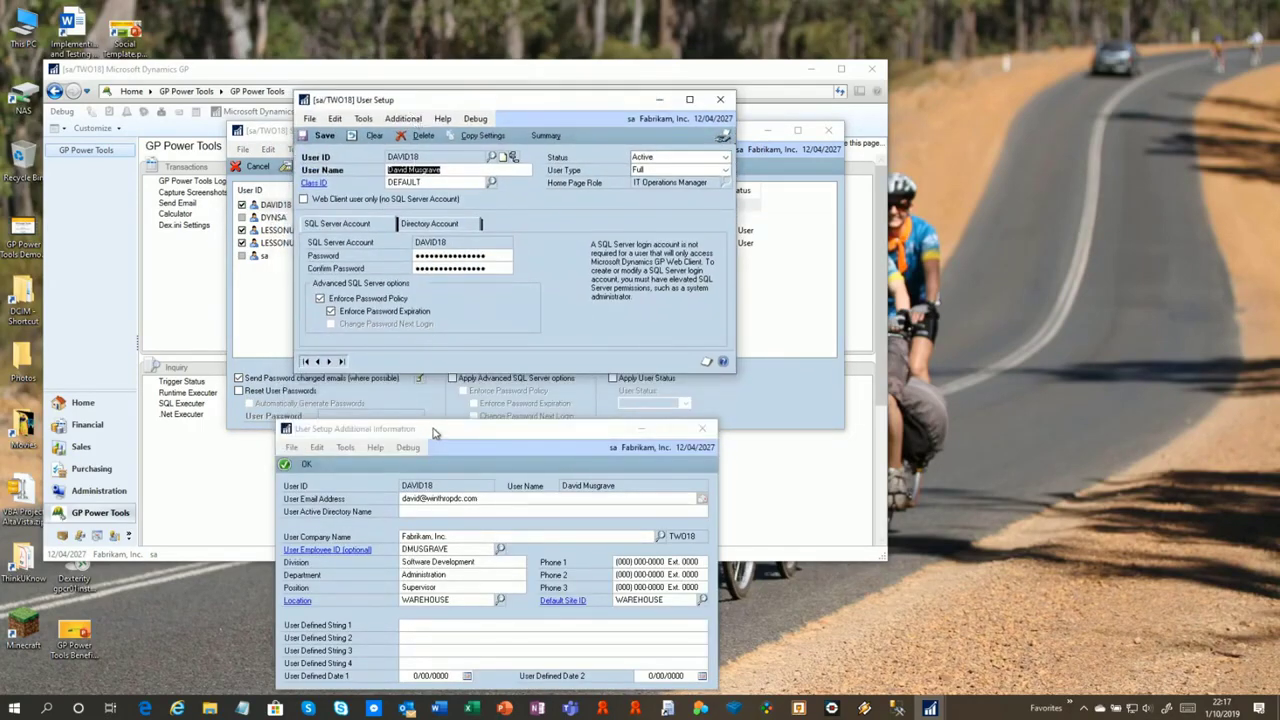
left_click_drag(438, 432, 452, 386)
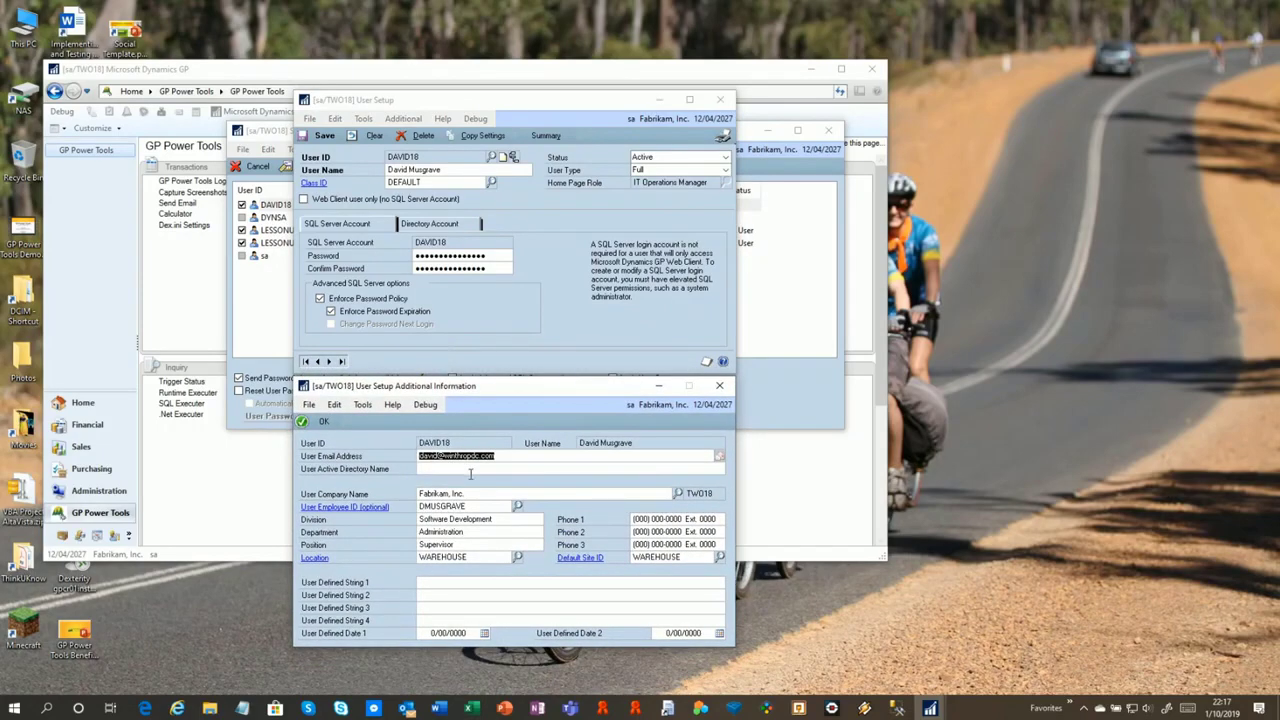
left_click(527, 457)
left_click(477, 507)
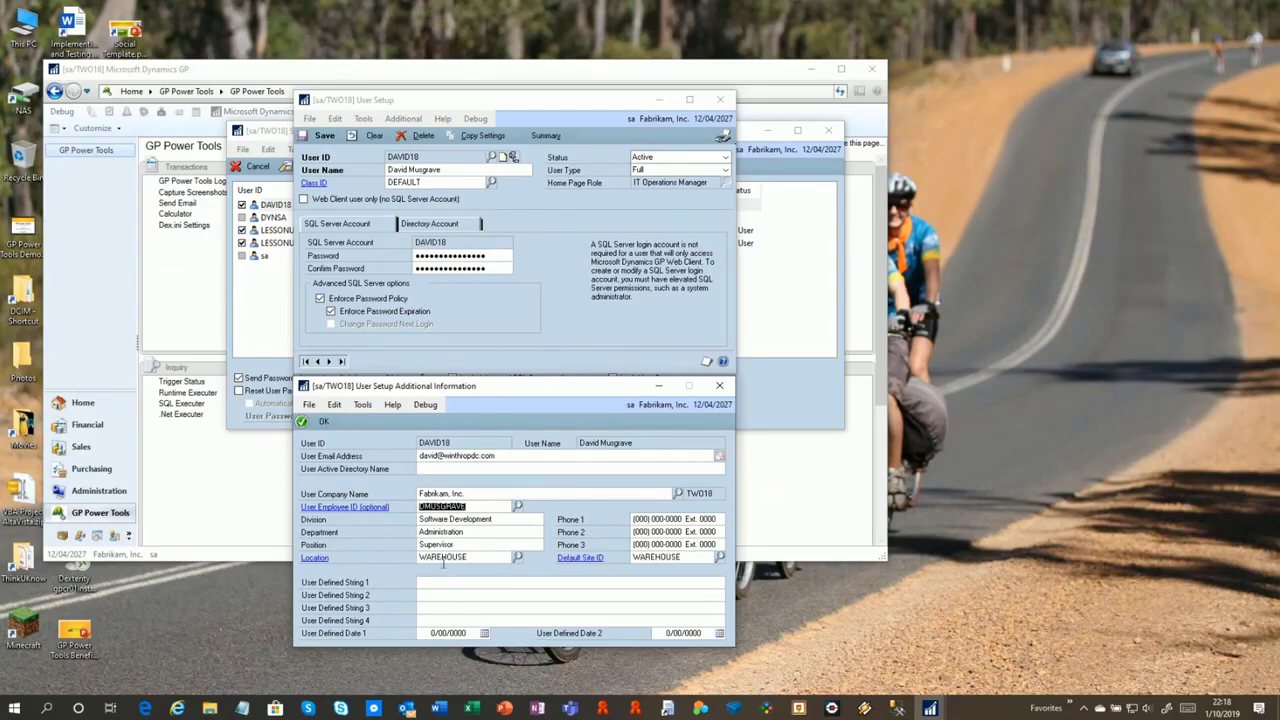
left_click(697, 558)
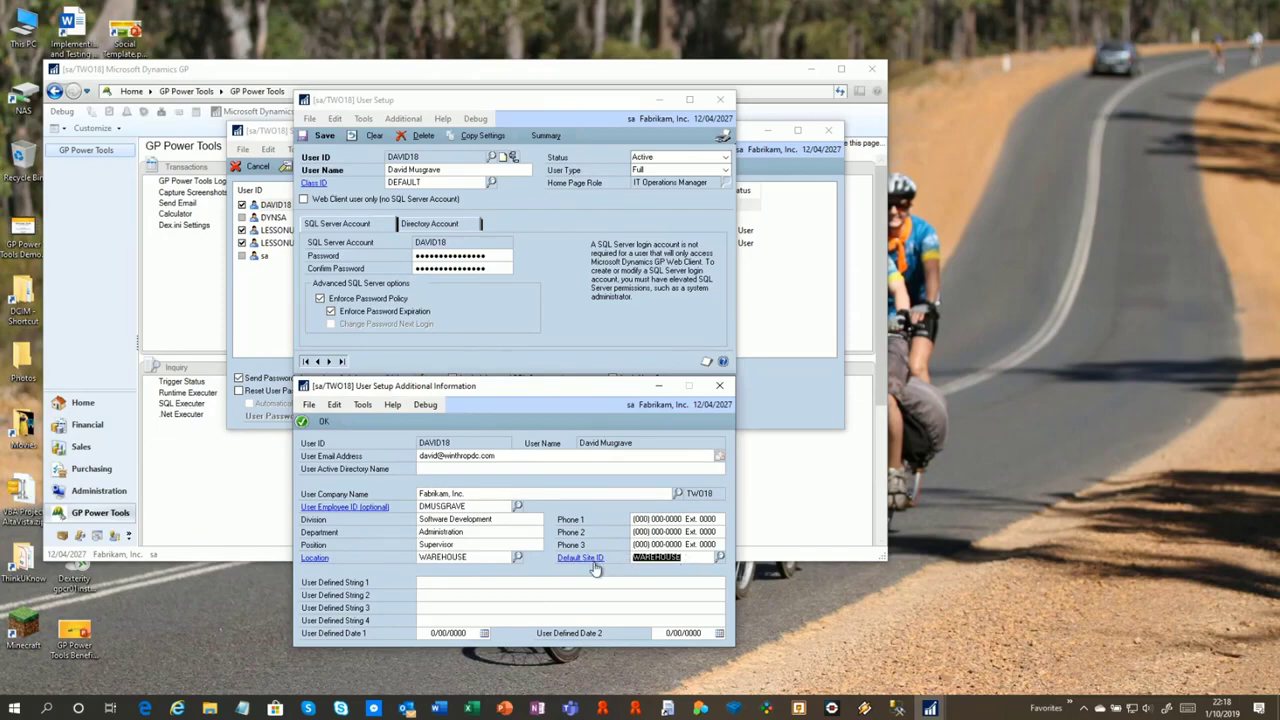
left_click(439, 582)
left_click(668, 633)
left_click(466, 606)
left_click(305, 138)
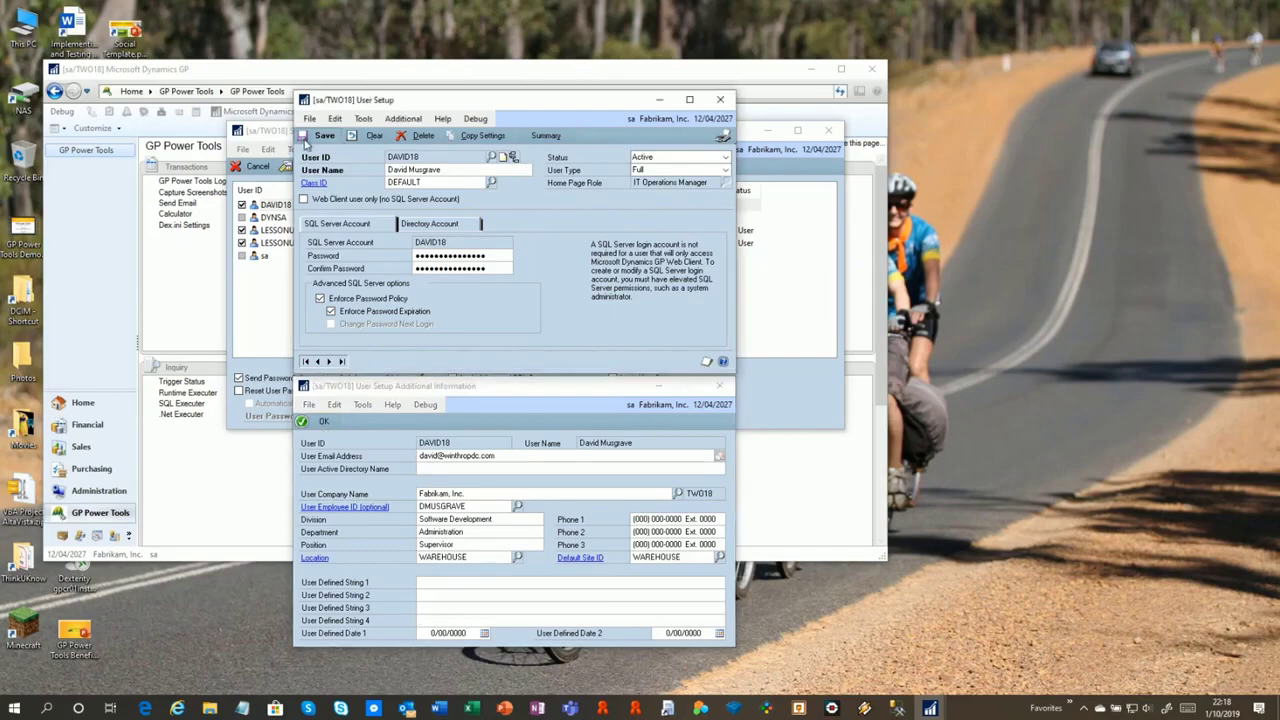
left_click(719, 99)
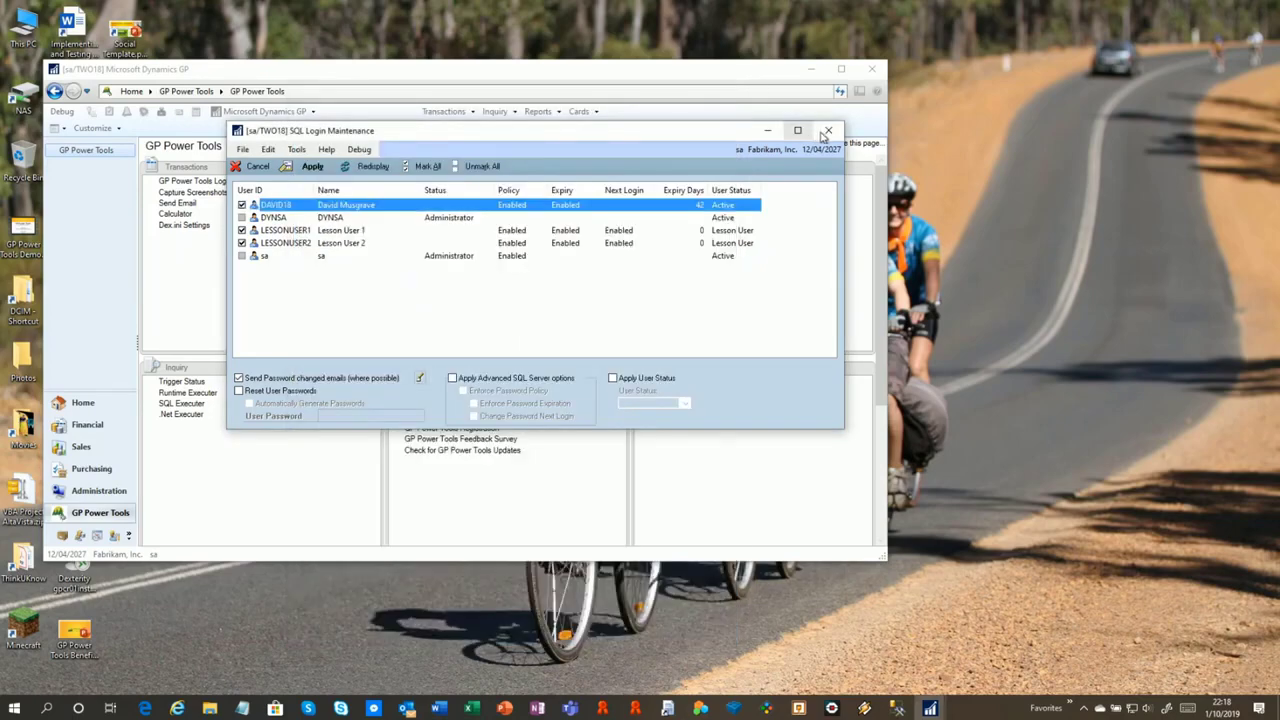
left_click(828, 130)
key("alt+Tab")
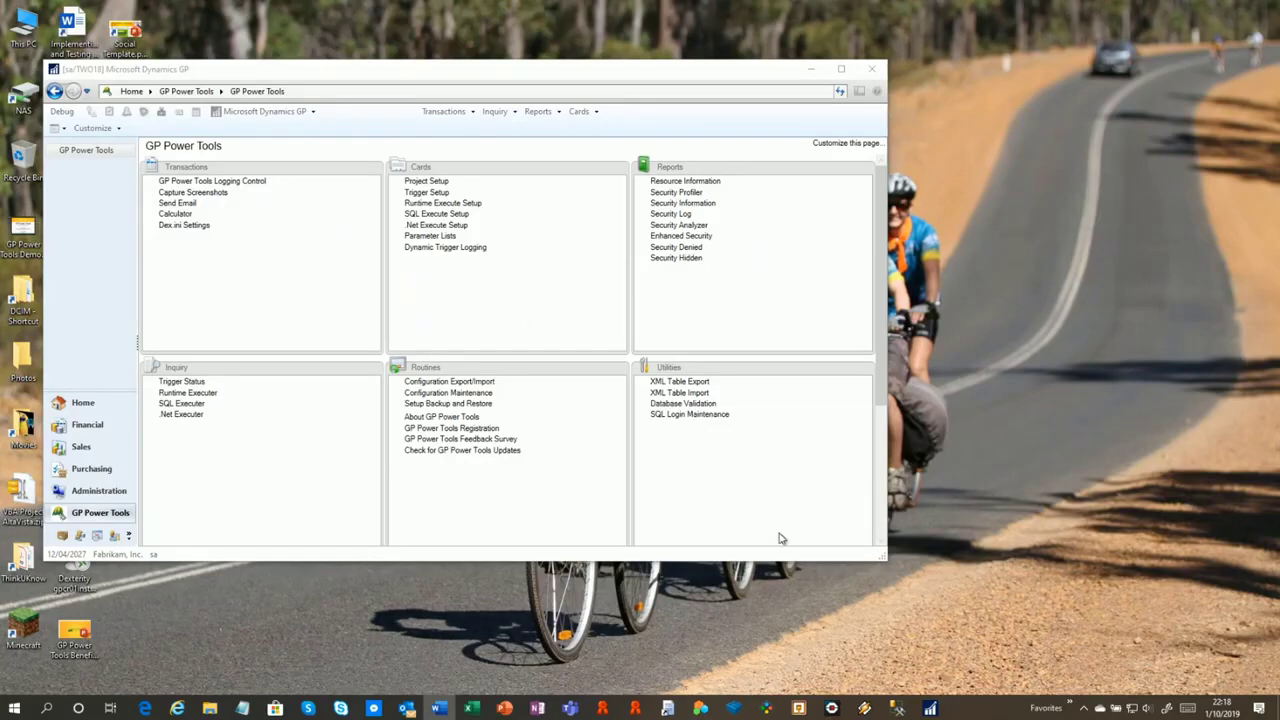
left_click(455, 70)
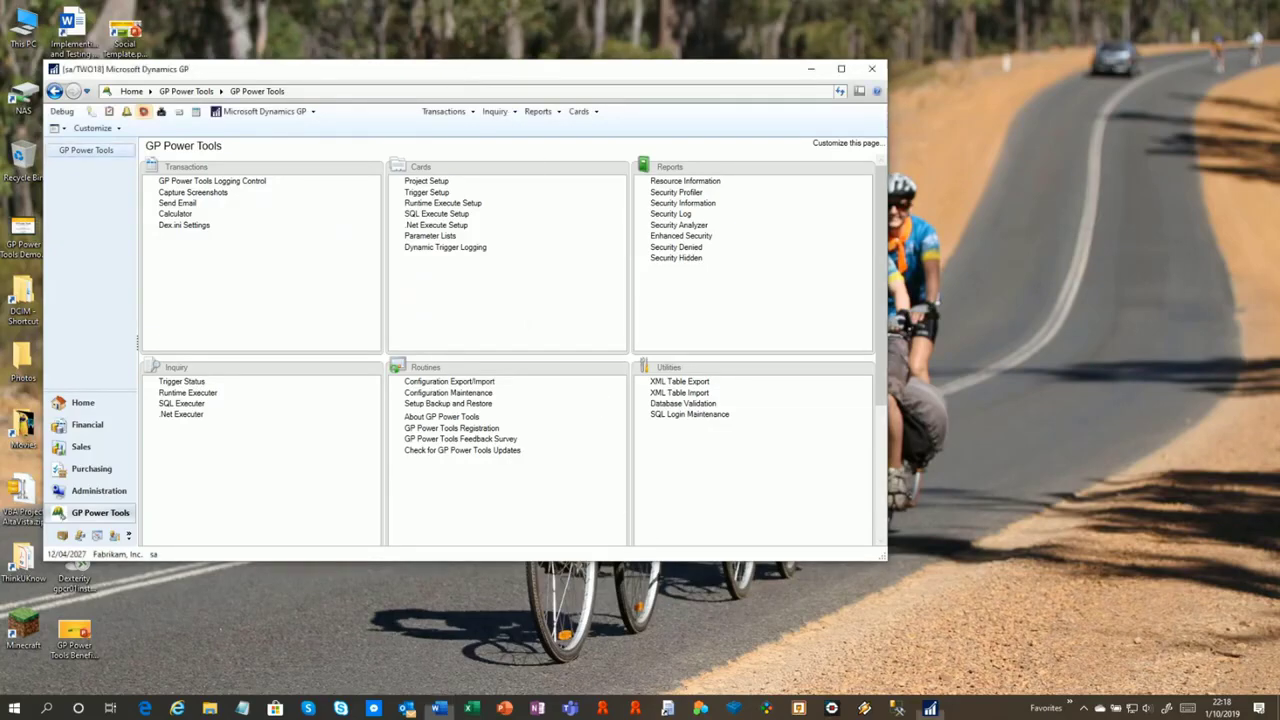
left_click_drag(455, 69, 624, 70)
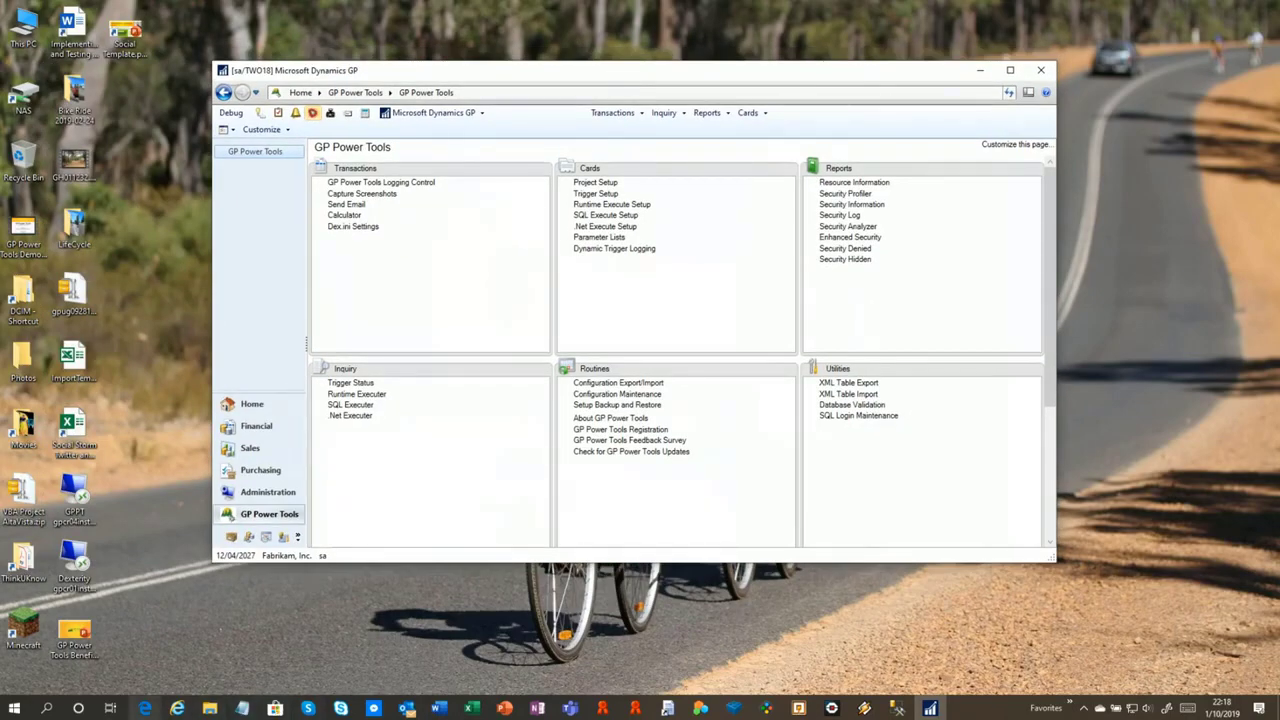
left_click(145, 708)
Navigate winthropdc.com to the GP Power Tools Downloads section and open GPPowerTools_Benefits.ppsx
left_click(798, 243)
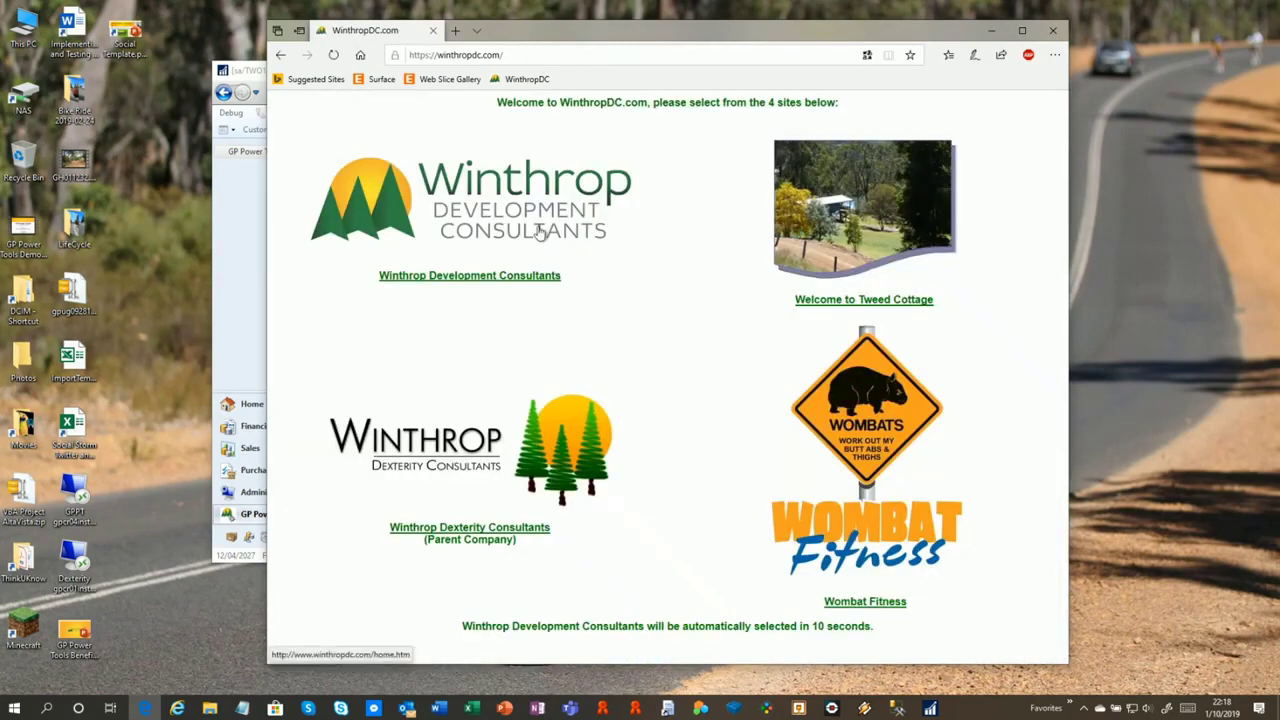
left_click(536, 230)
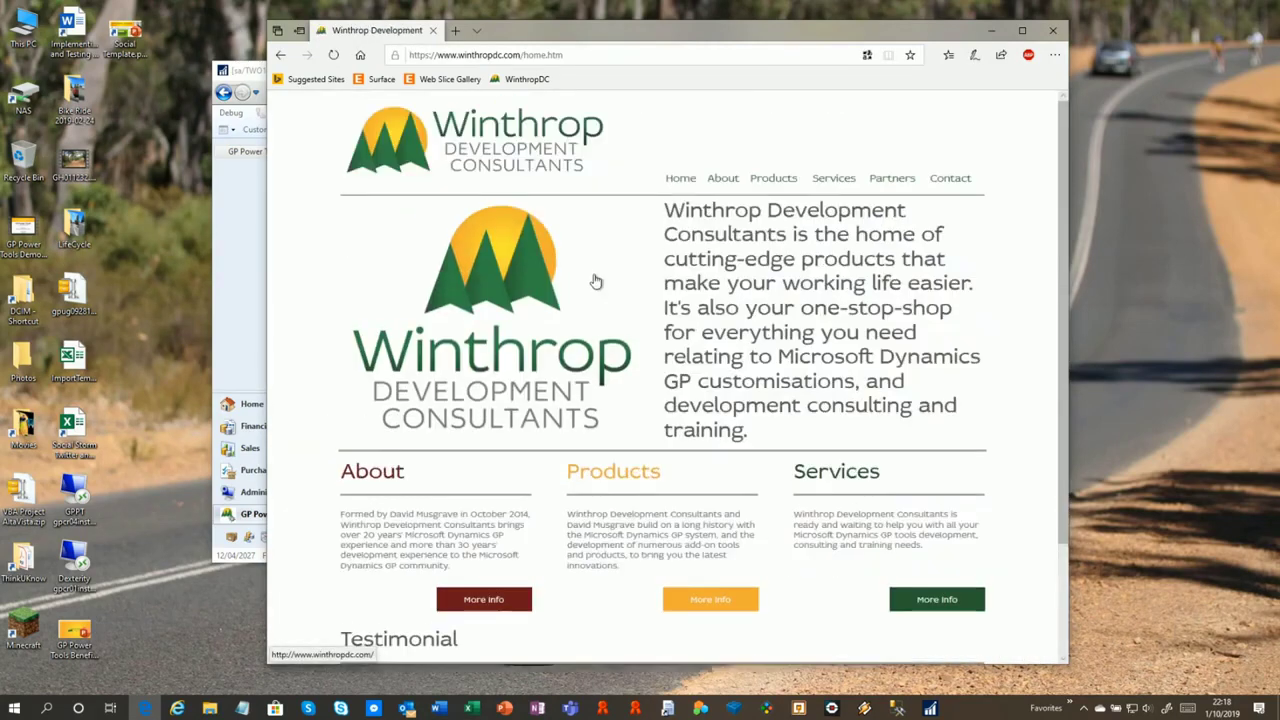
left_click(620, 476)
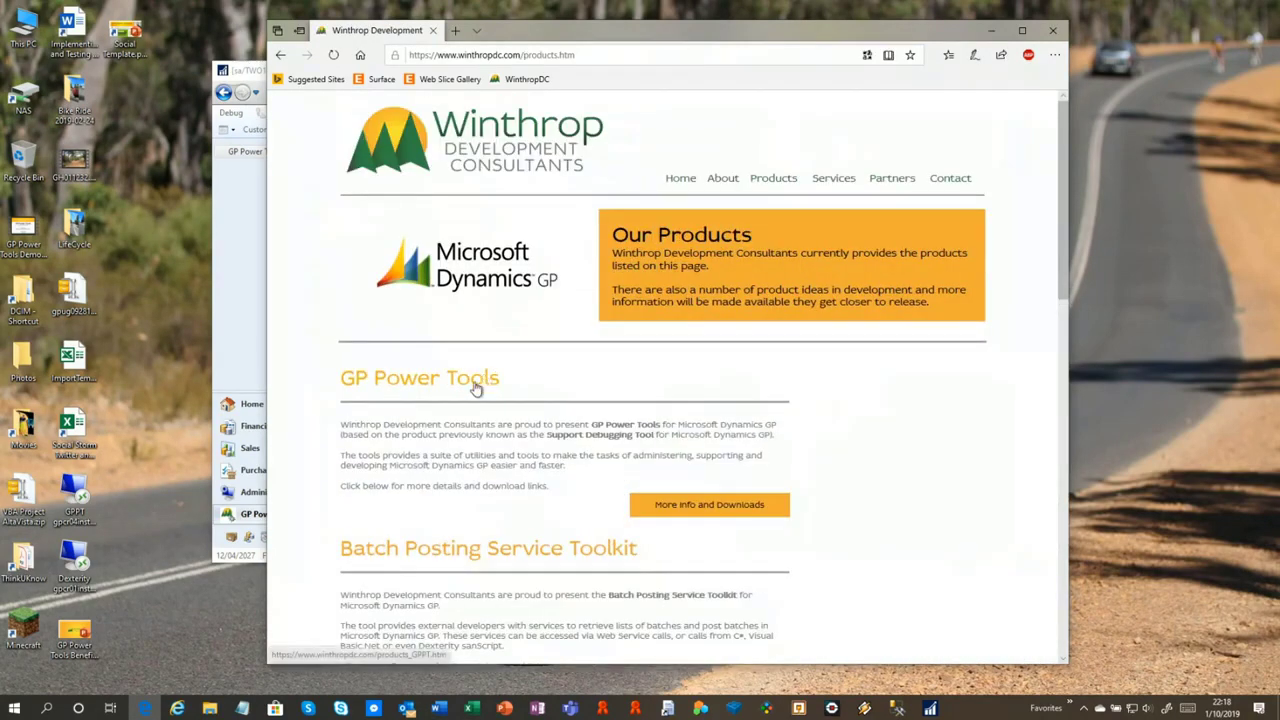
left_click(476, 388)
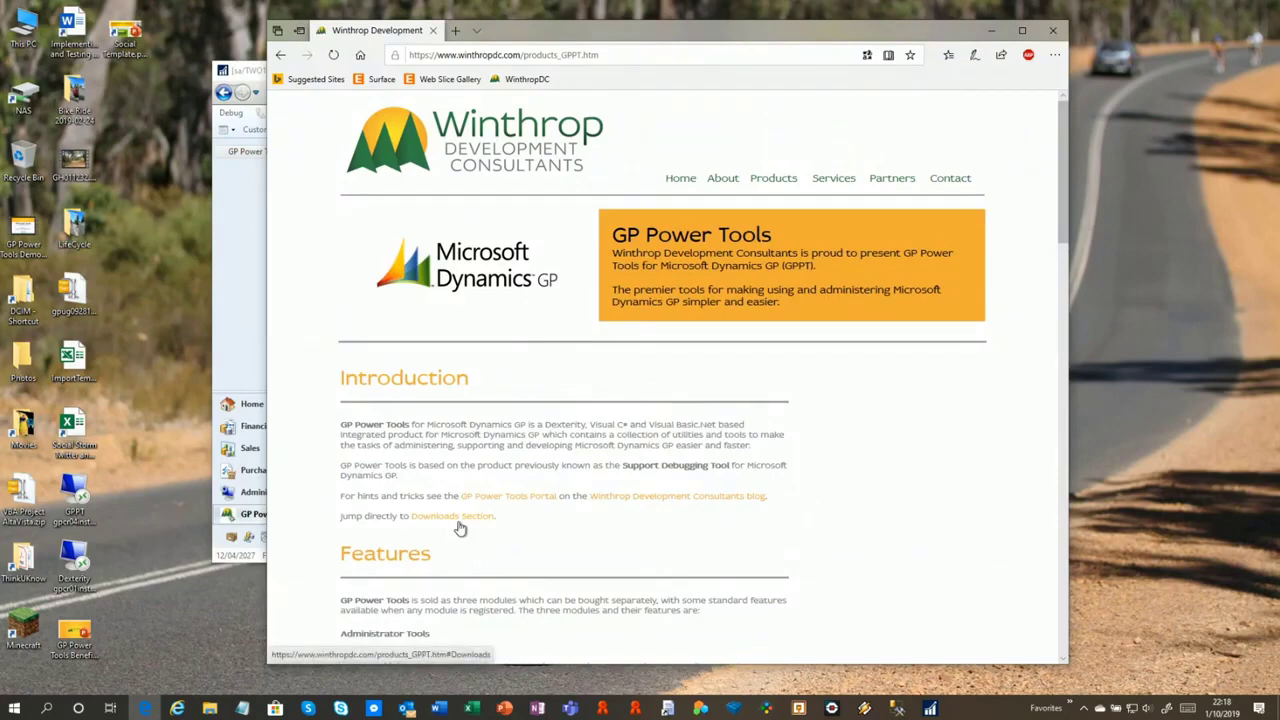
left_click(457, 524)
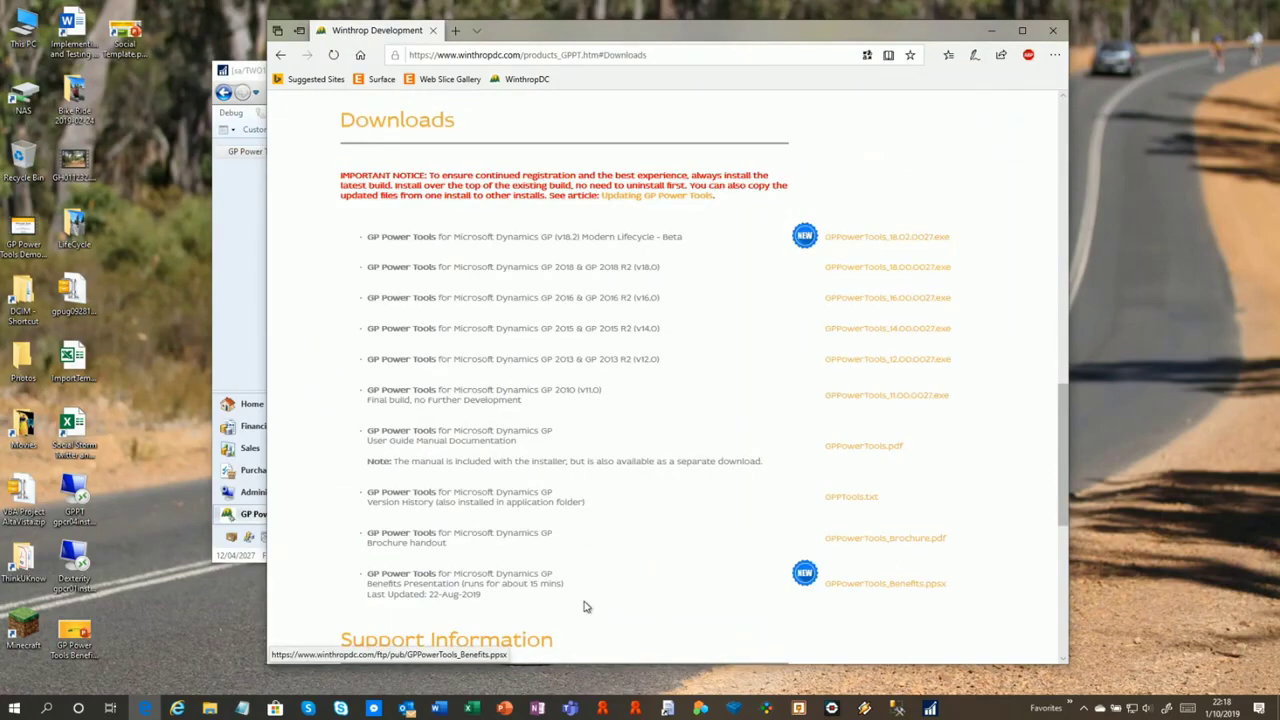
left_click(906, 594)
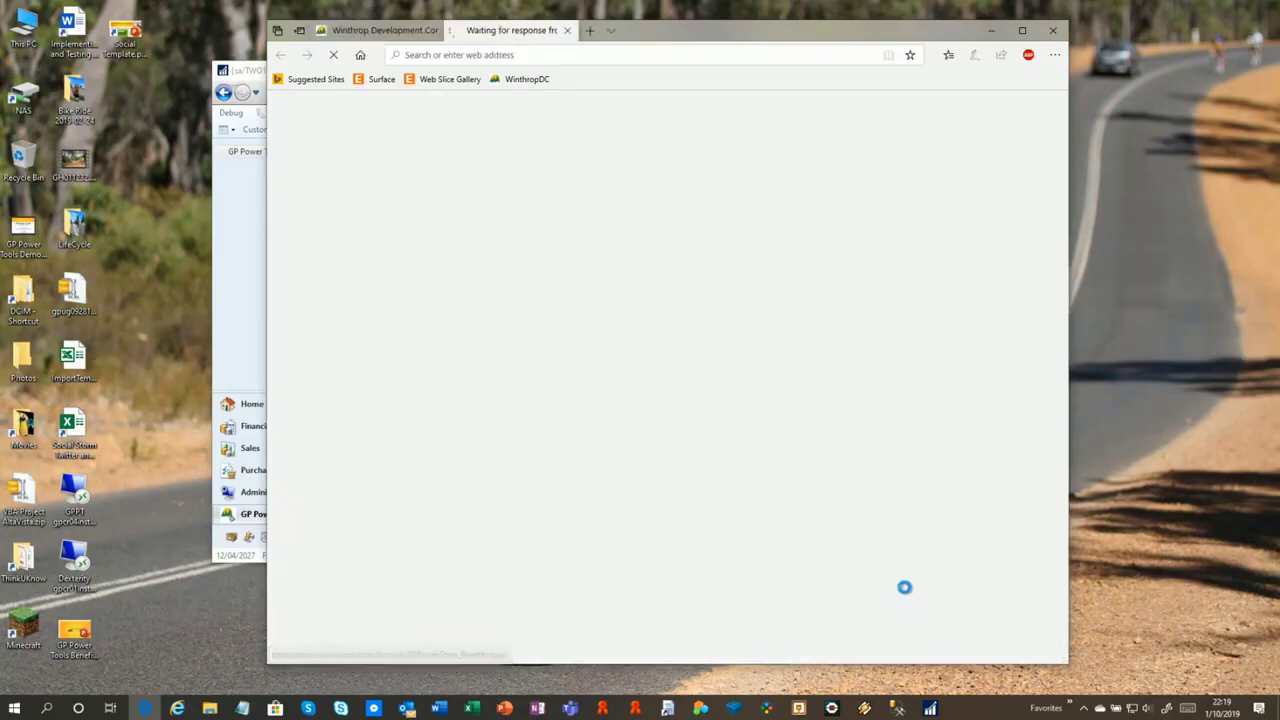
left_click(735, 654)
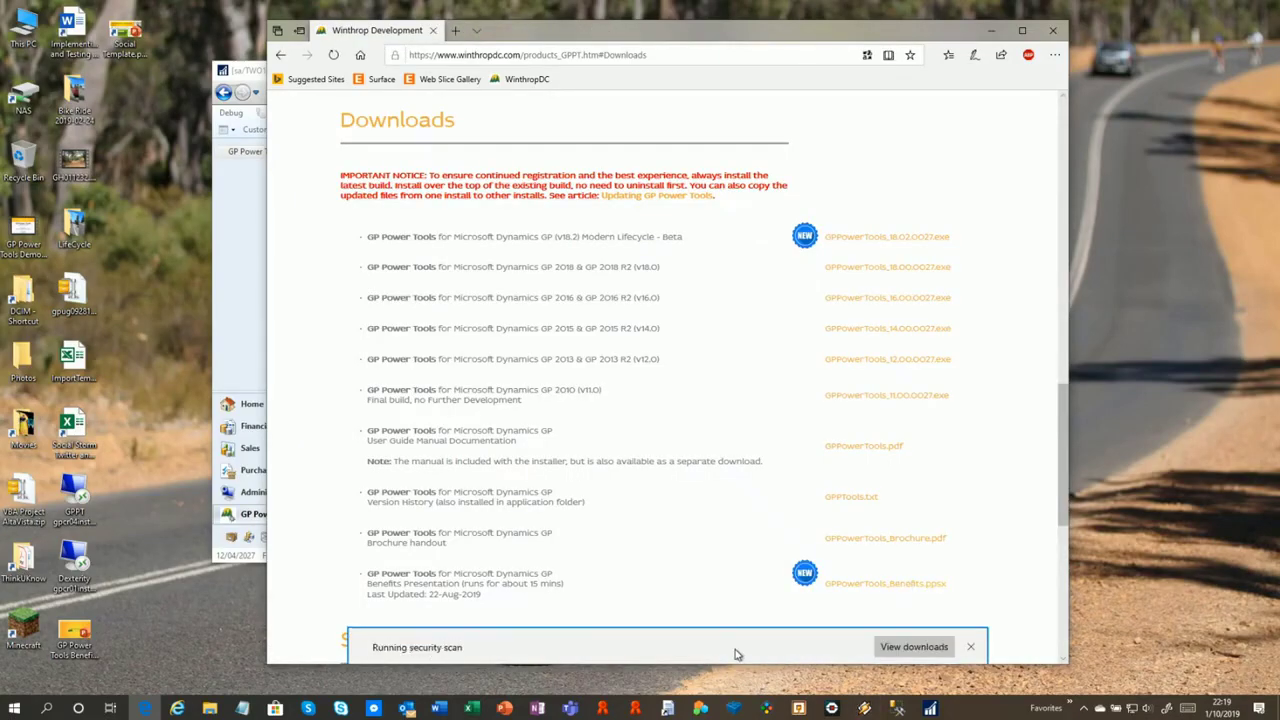